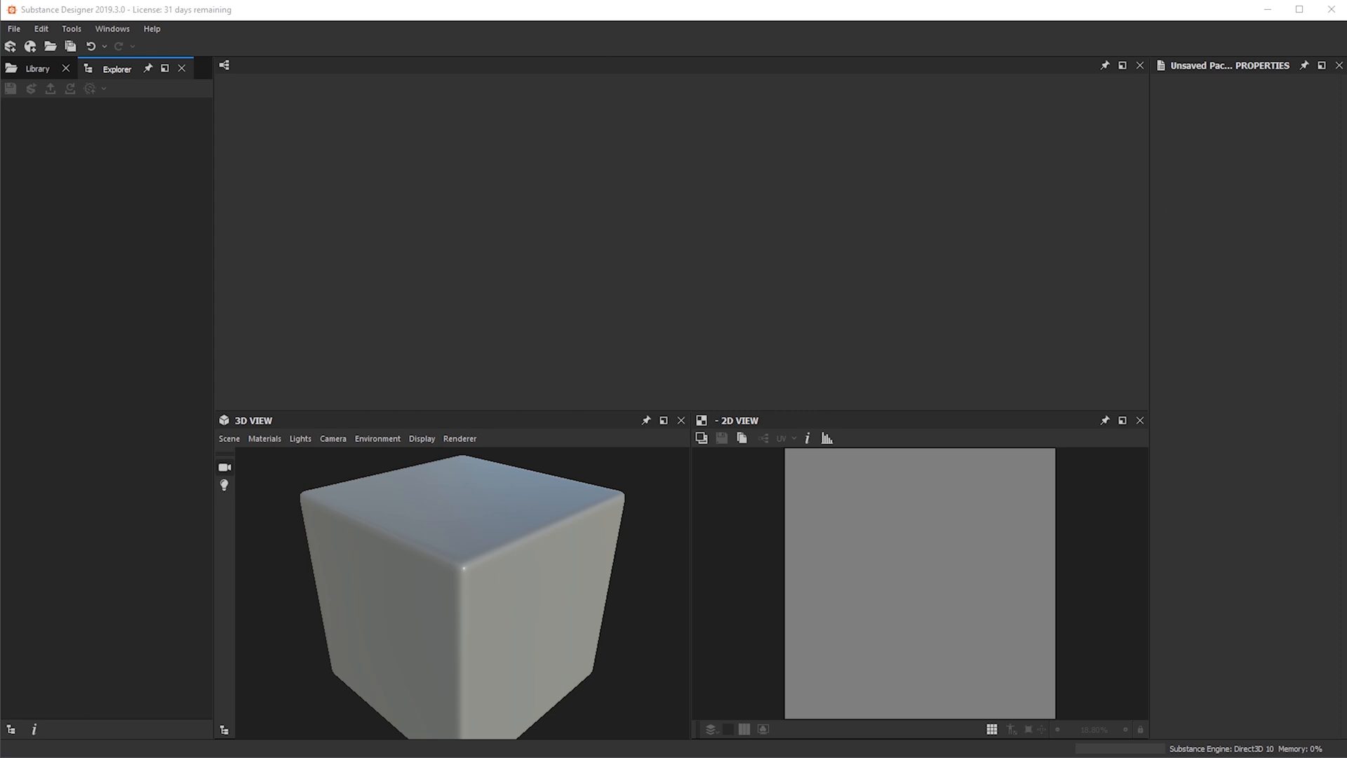
# - Create a new Substance graph from the PBR (Metallic/Roughness) template
pyautogui.click(14, 28)
pyautogui.click(34, 48)
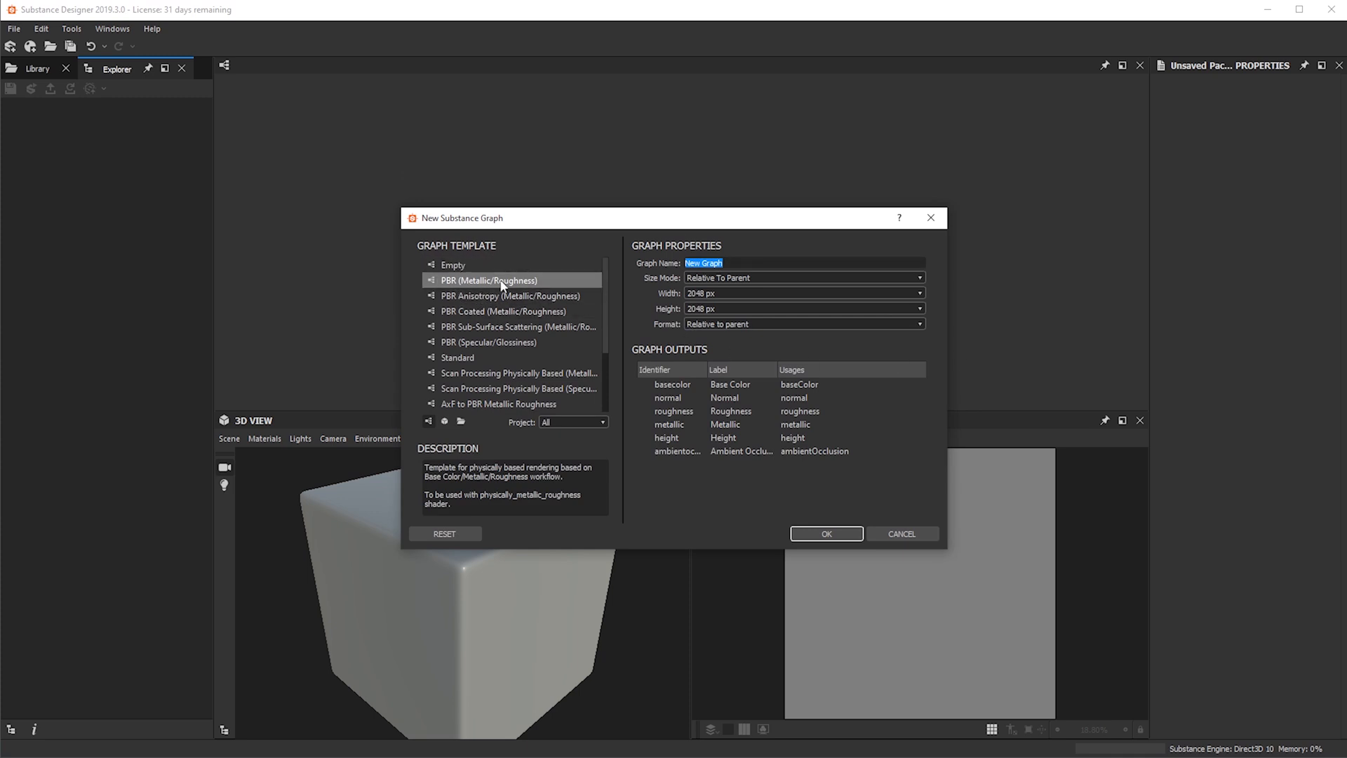
pyautogui.click(828, 535)
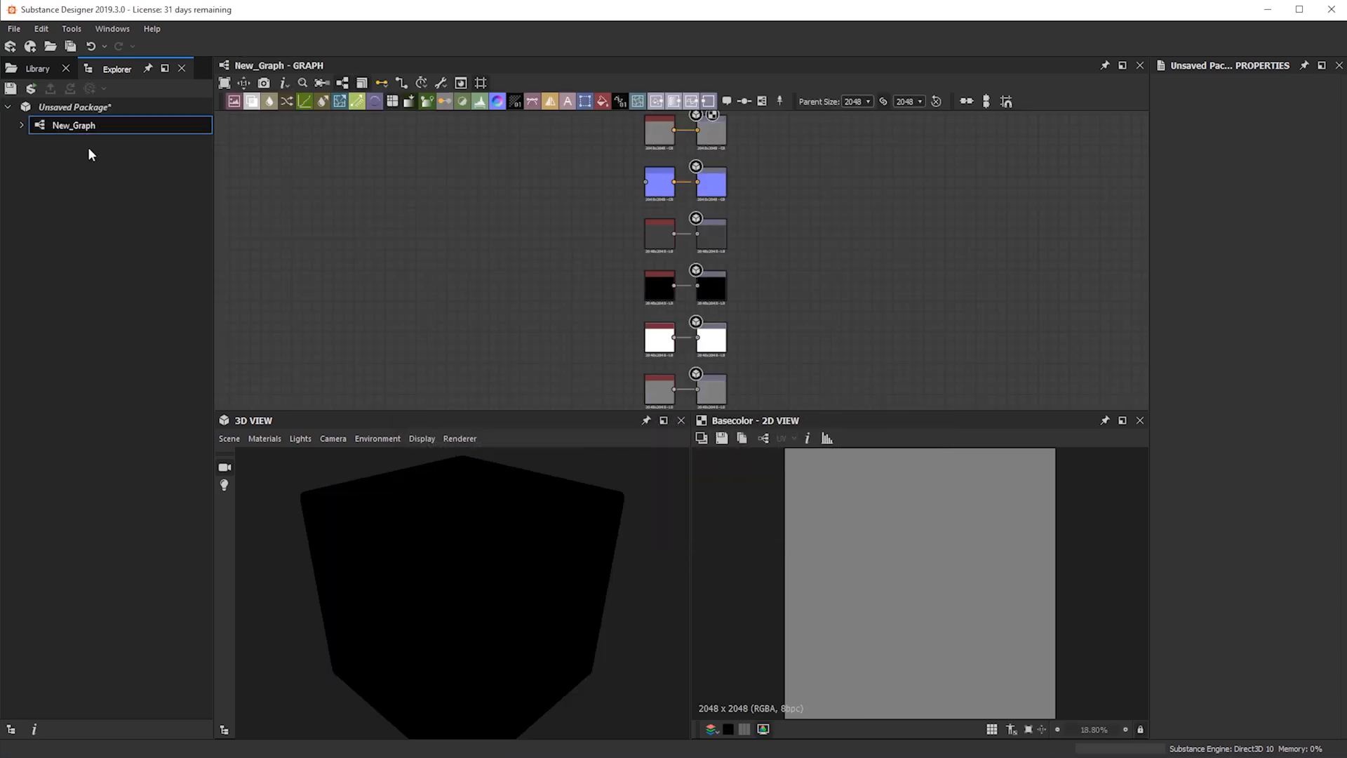
# - Save the unsaved package to the Desktop as Tiling_Patterns
pyautogui.click(91, 107)
pyautogui.rightClick(93, 103)
pyautogui.click(388, 357)
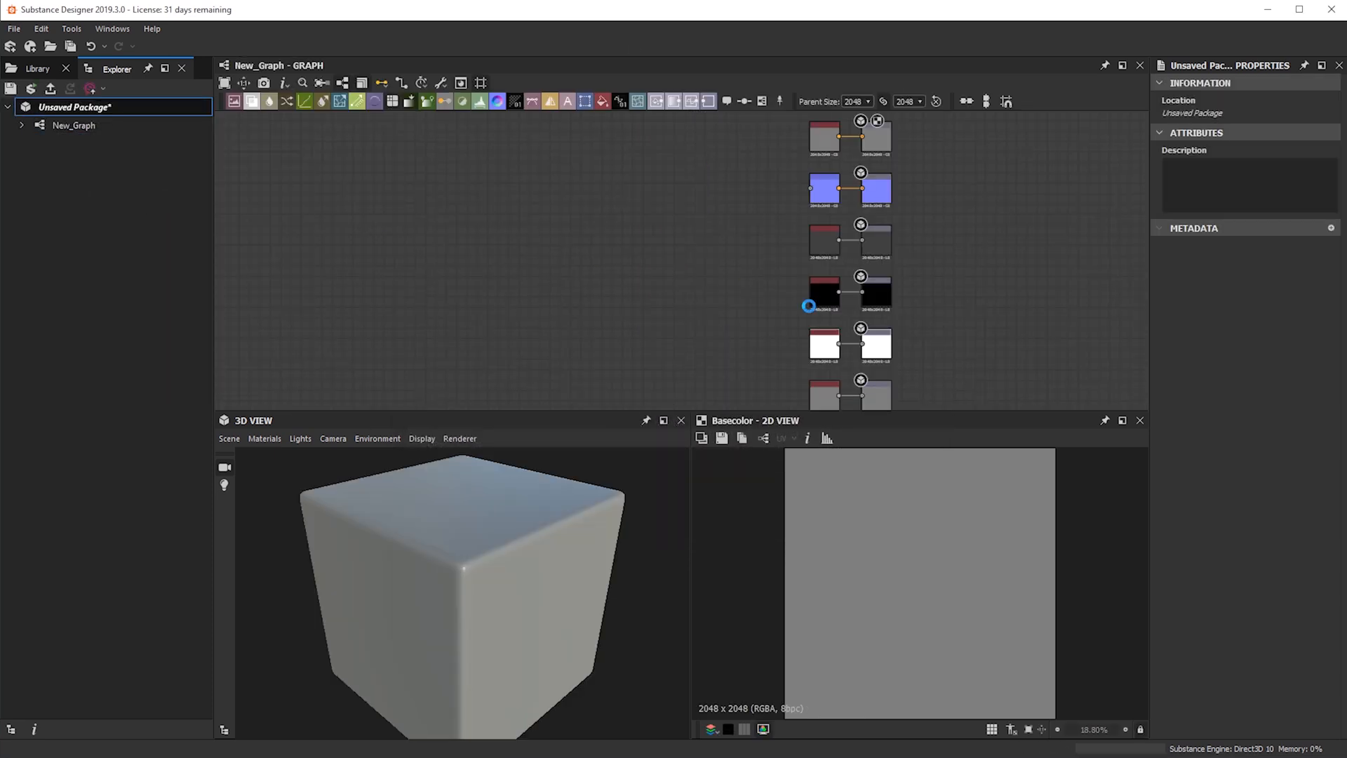
pyautogui.hotkey('ctrl', 's')
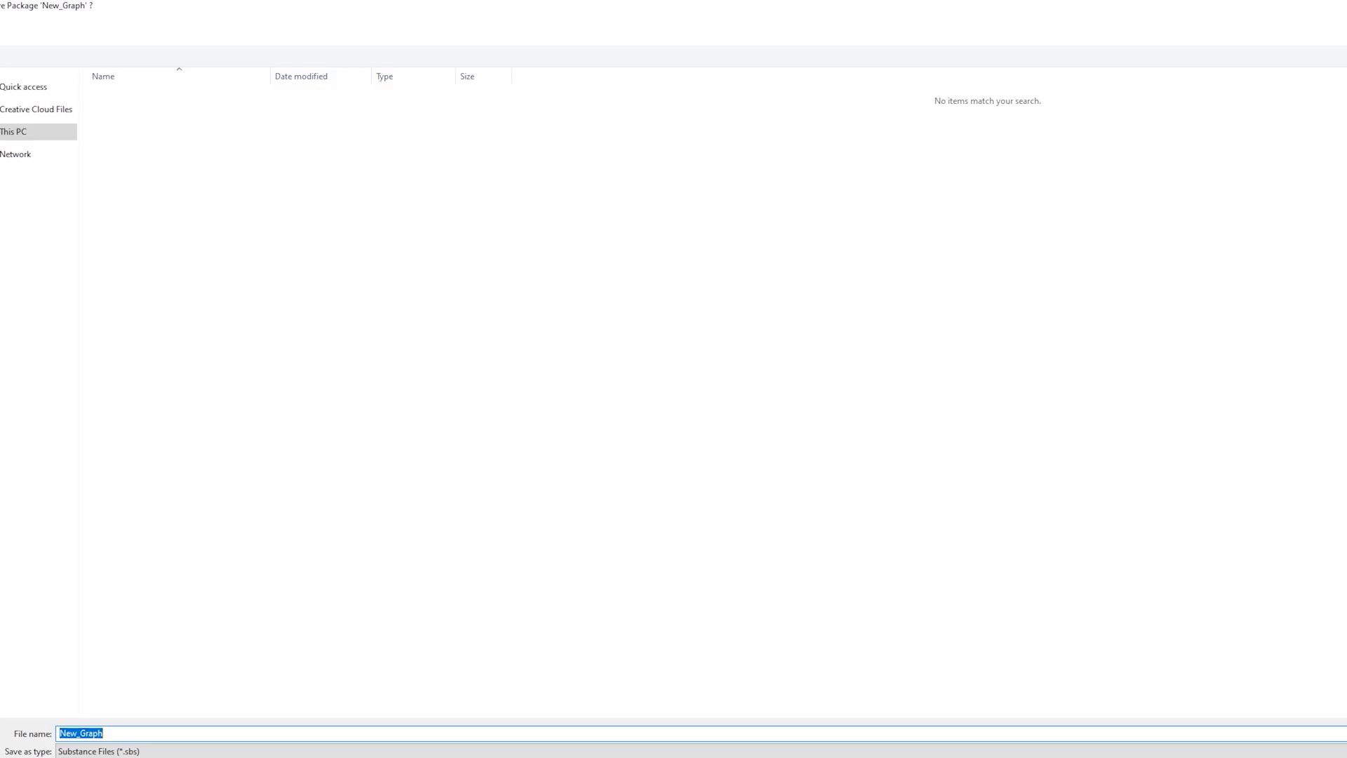
pyautogui.click(28, 121)
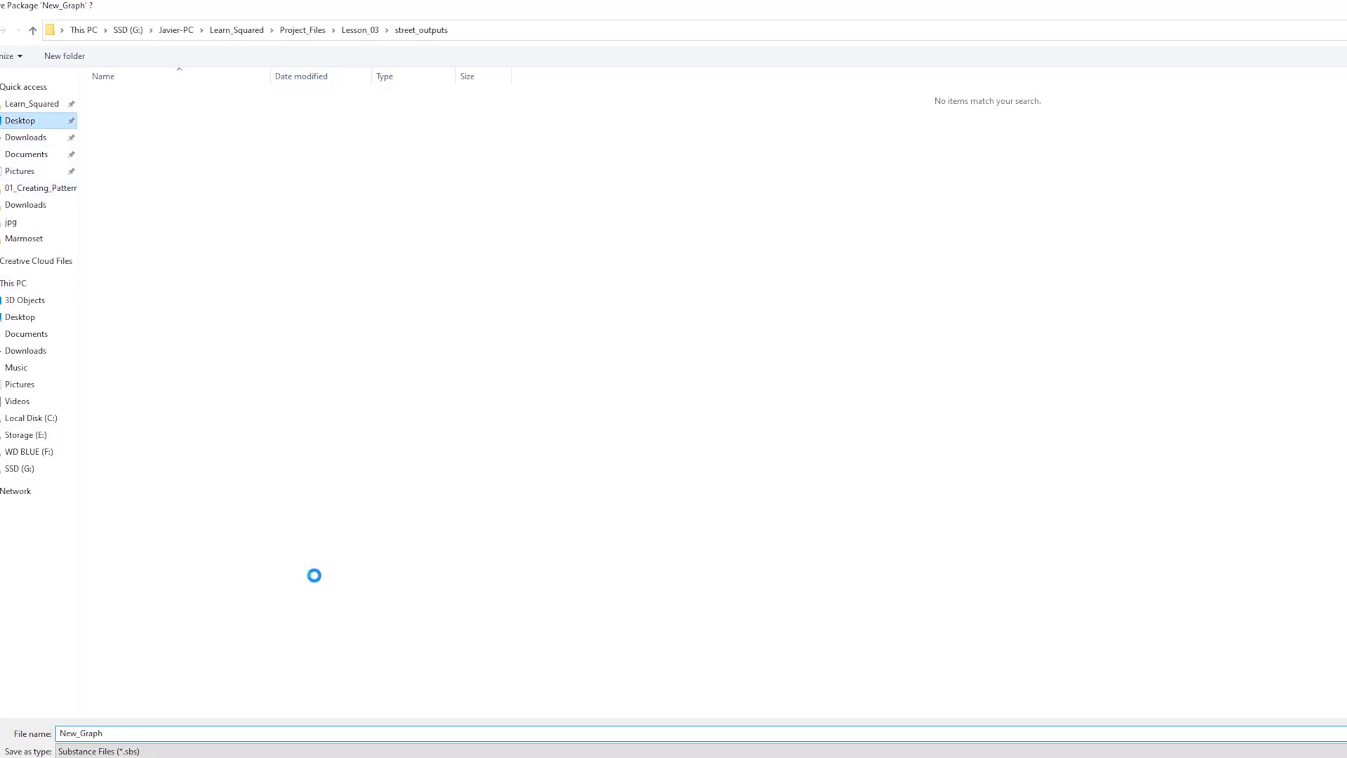
pyautogui.write('Tiling_Patterns')
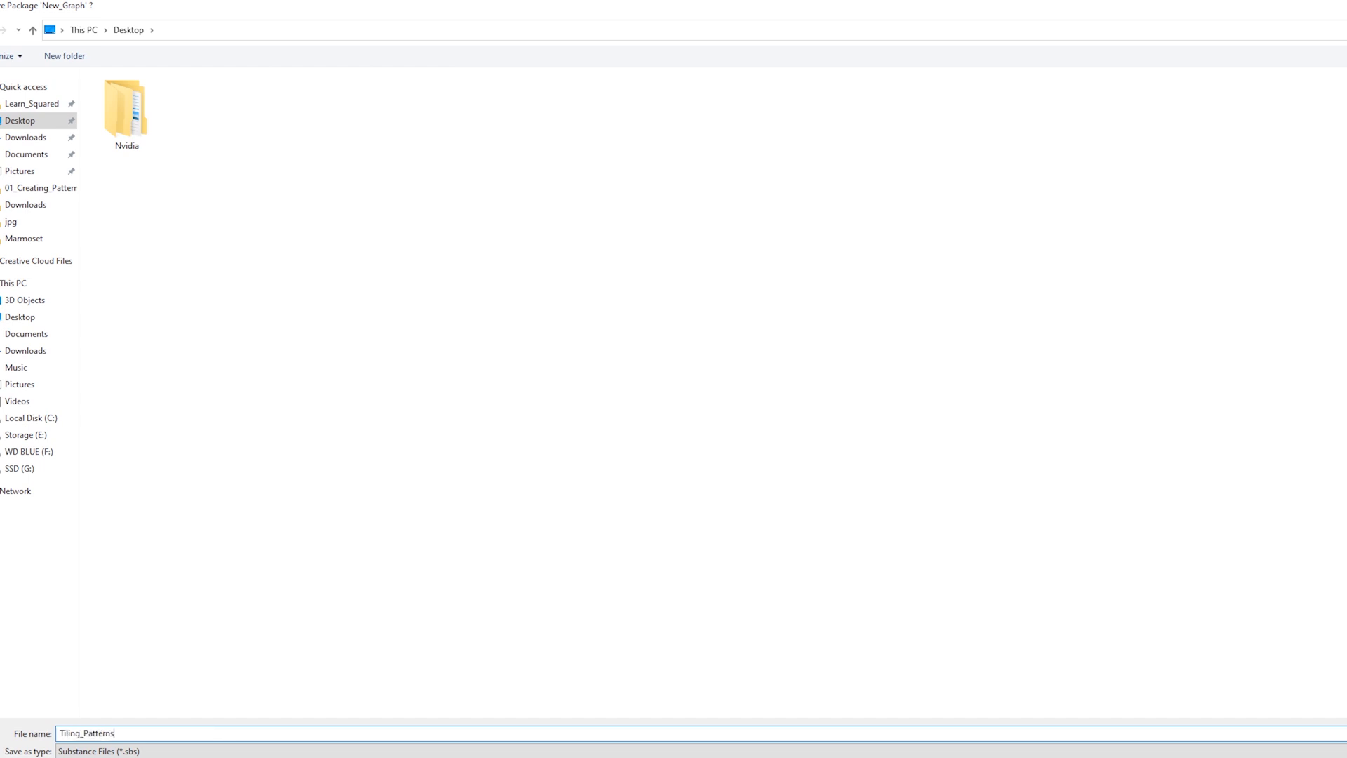
pyautogui.press('Return')
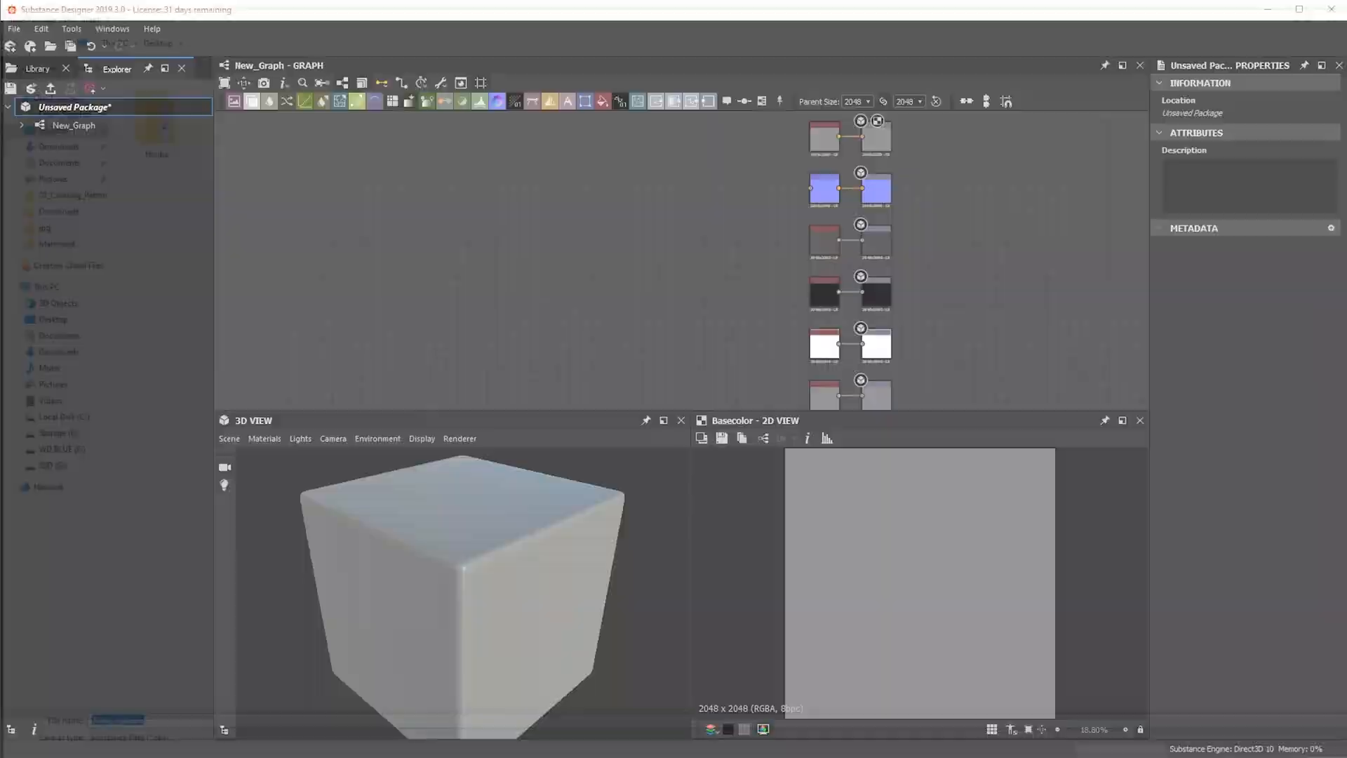
# - Add a Tile Generator node in the empty area of the graph beside the output nodes
pyautogui.moveTo(605, 184); pyautogui.dragTo(781, 295, button='middle')
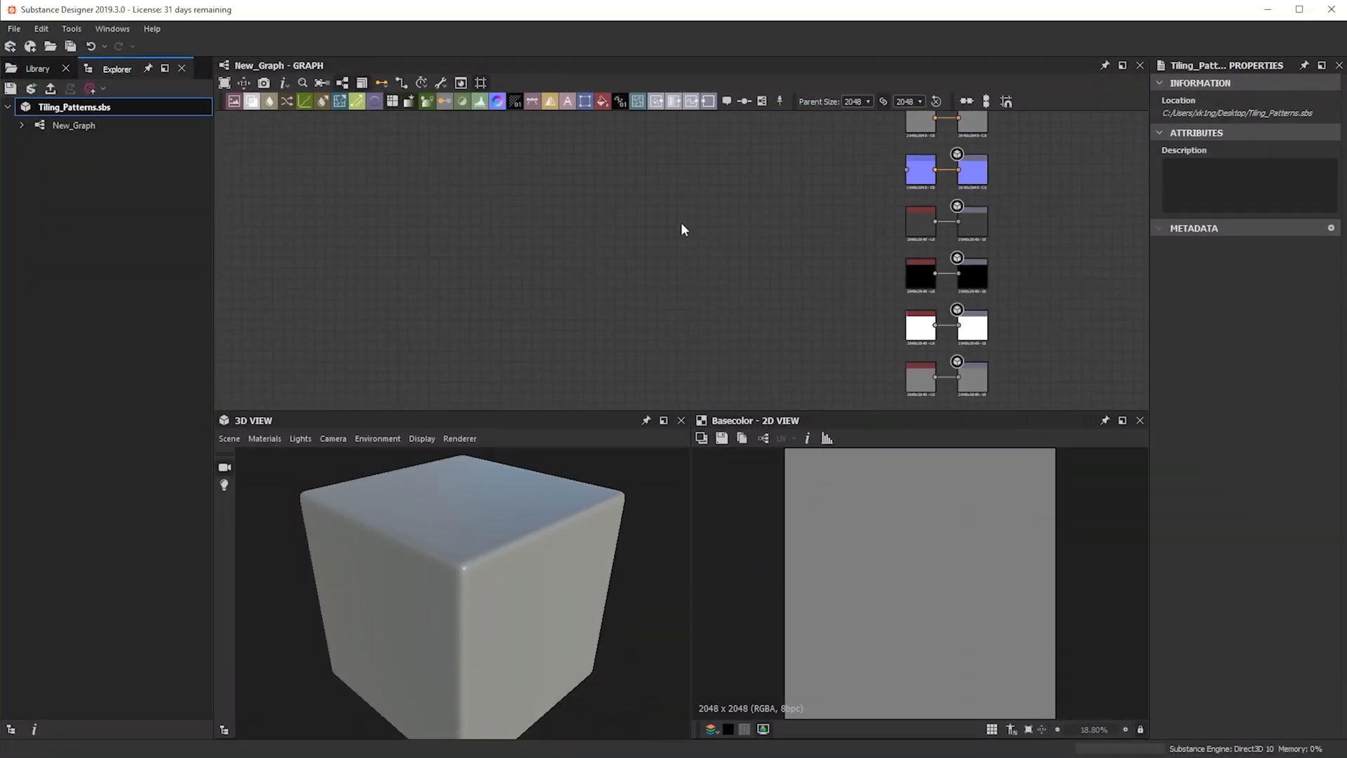
pyautogui.press('space')
pyautogui.write('tile')
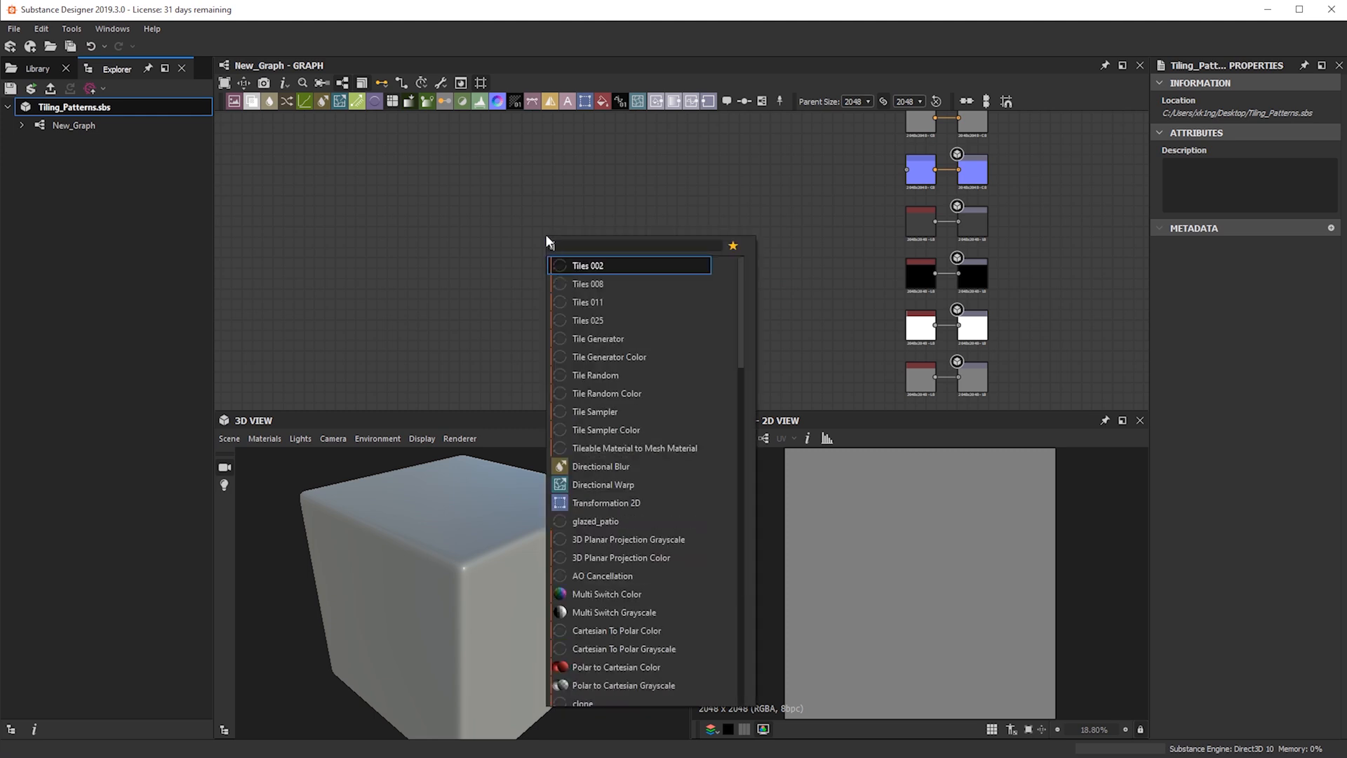
pyautogui.press('BackSpace')
pyautogui.press('BackSpace')
pyautogui.press('BackSpace')
pyautogui.press('BackSpace')
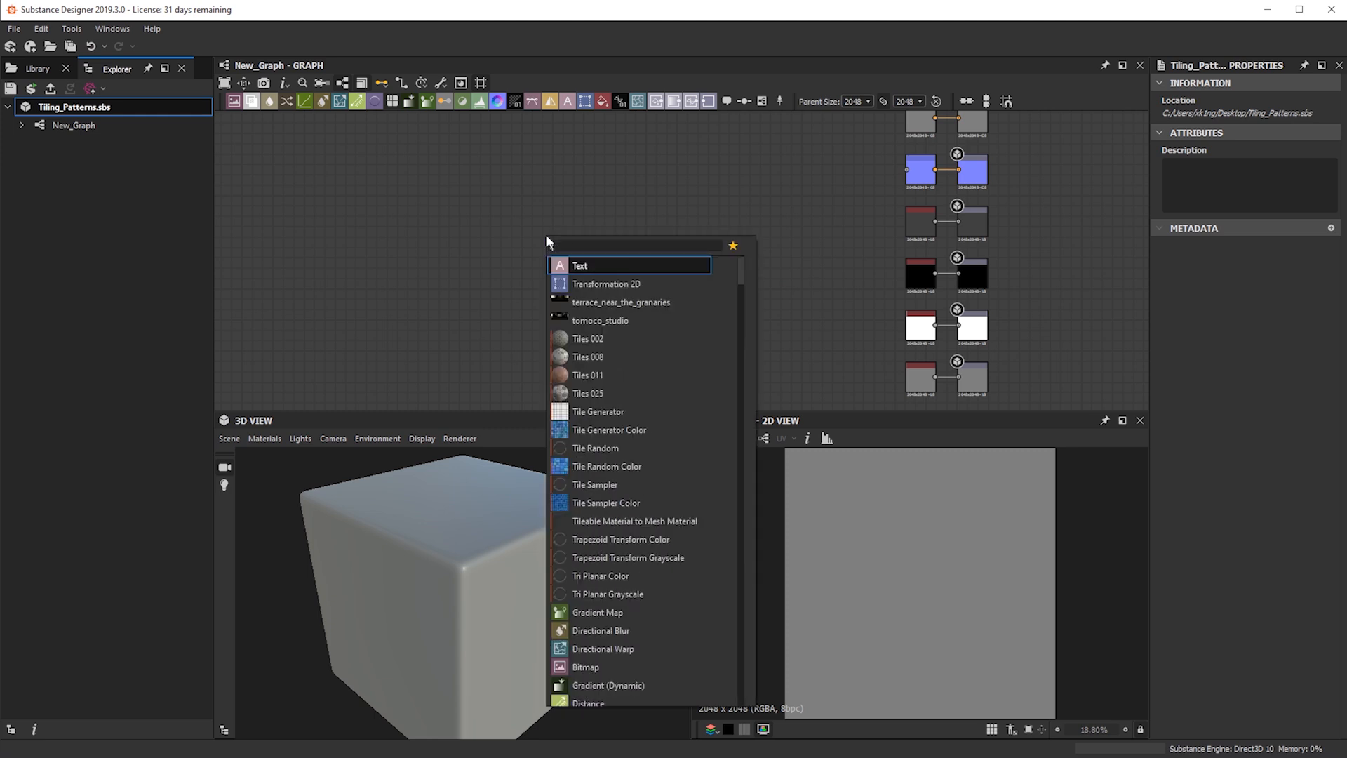
pyautogui.write('tile')
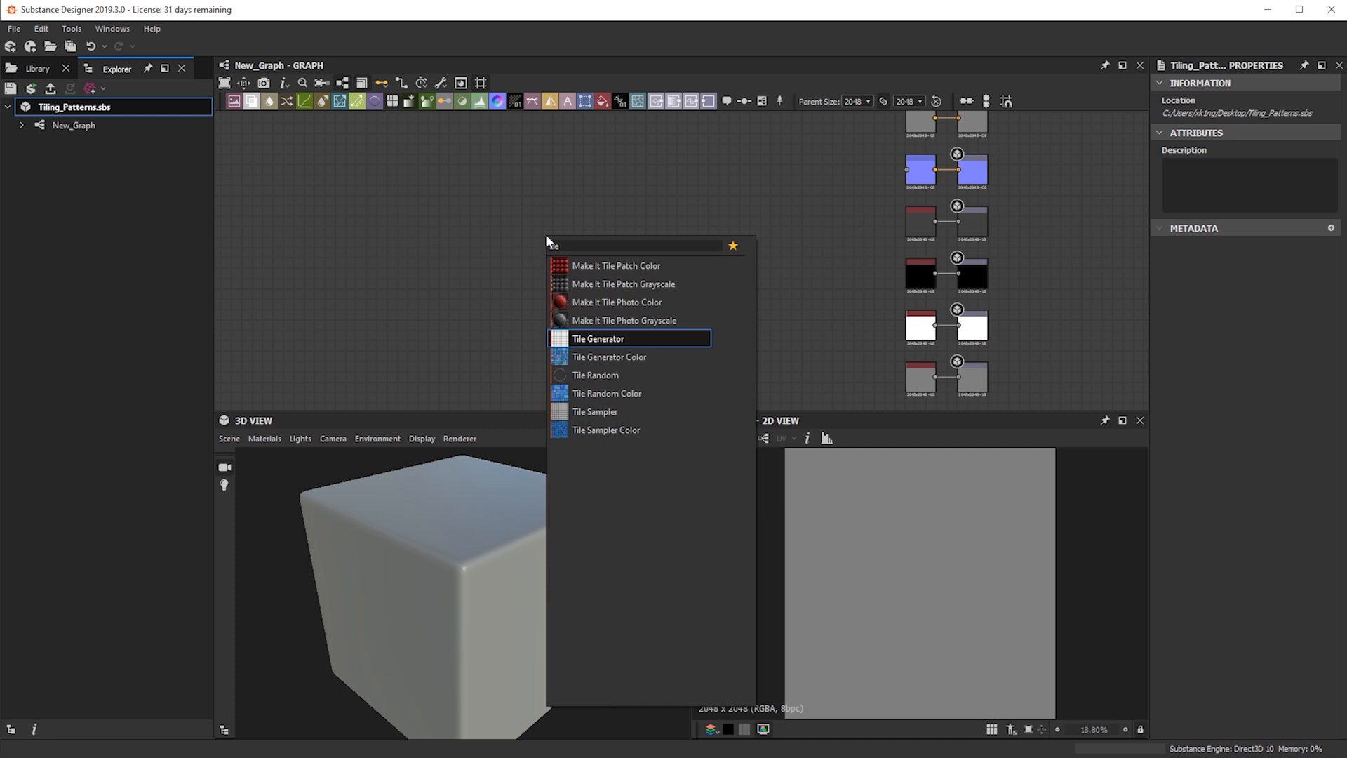
pyautogui.press('Return')
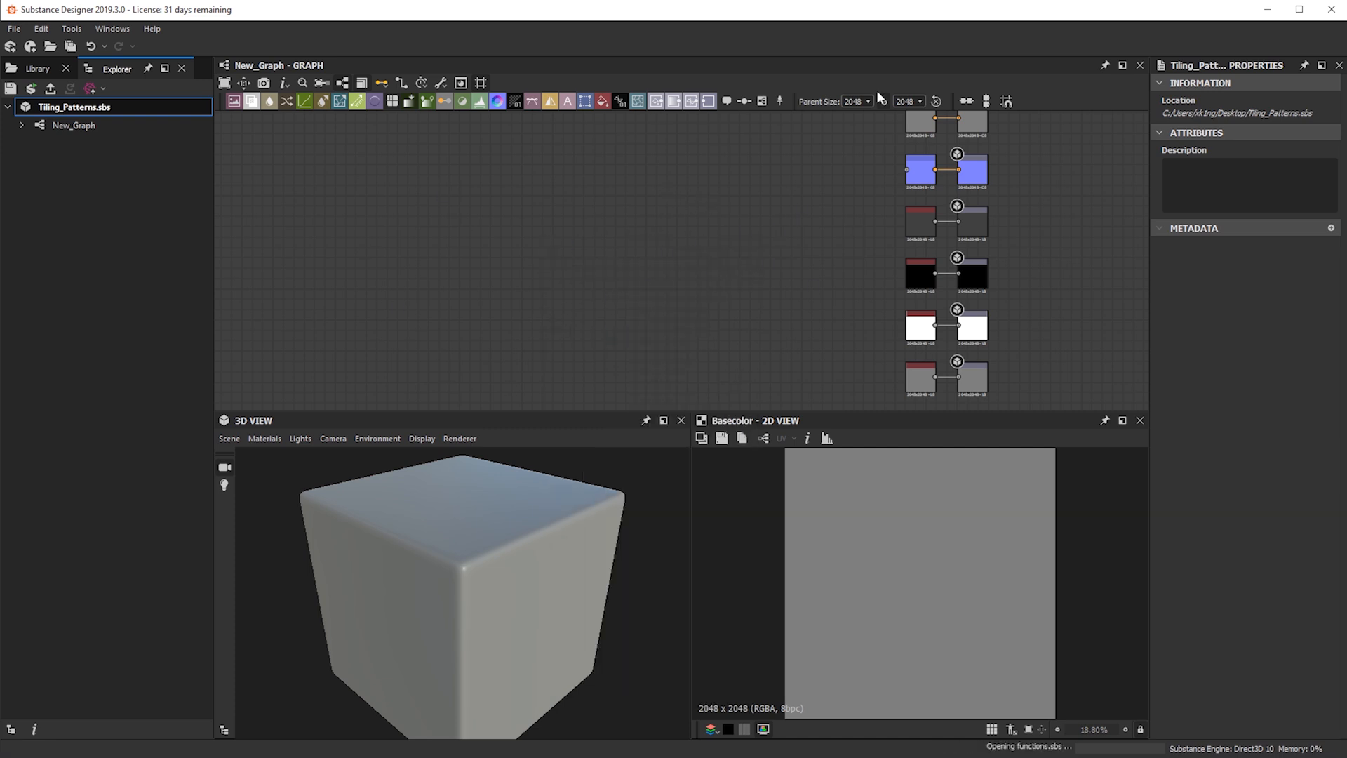
pyautogui.scroll(4, 562, 210)
pyautogui.moveTo(562, 208); pyautogui.dragTo(567, 285, button='middle')
pyautogui.scroll(3, 528, 281)
pyautogui.moveTo(540, 334); pyautogui.dragTo(366, 385, button='middle')
pyautogui.scroll(1, 515, 363)
pyautogui.moveTo(293, 322); pyautogui.dragTo(521, 301, button='middle')
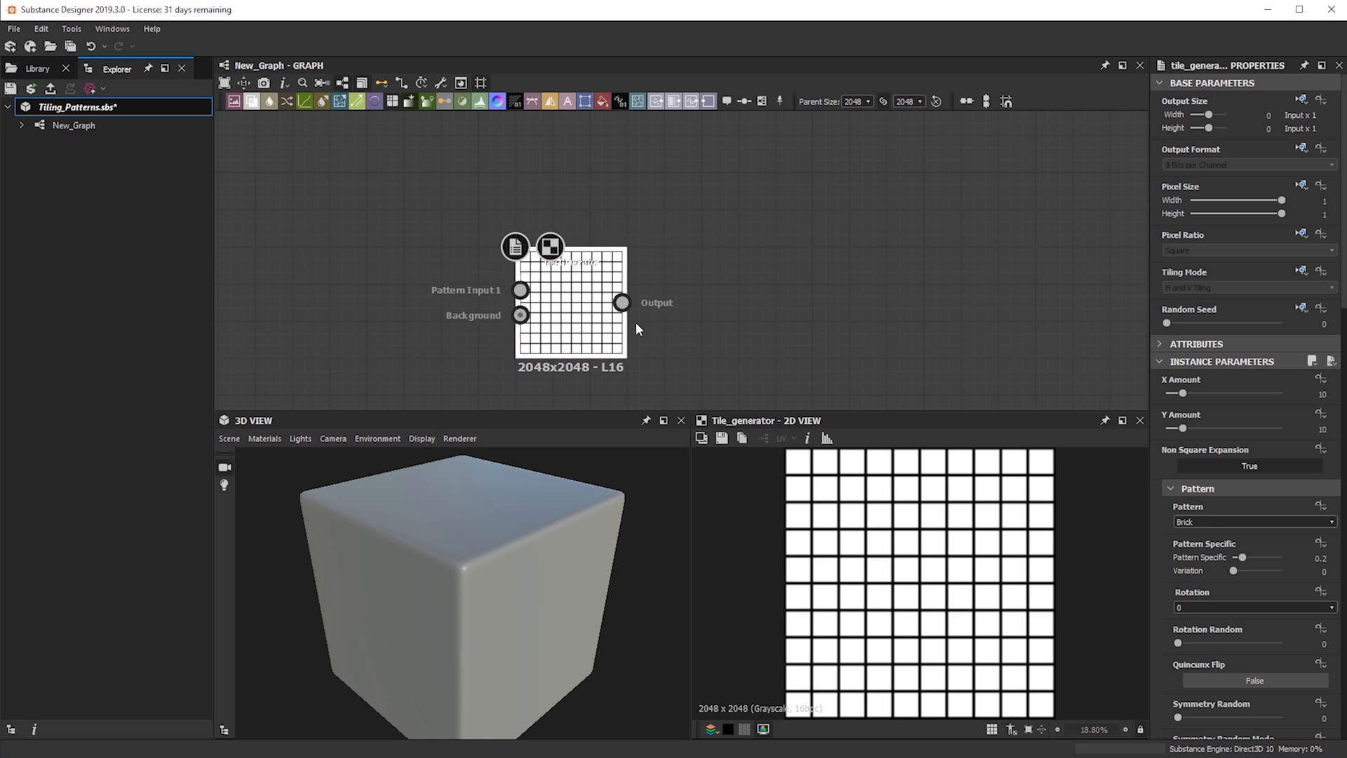
# - Connect the Tile Generator's output to the Normal node and to the Height output
pyautogui.scroll(-6, 1257, 533)
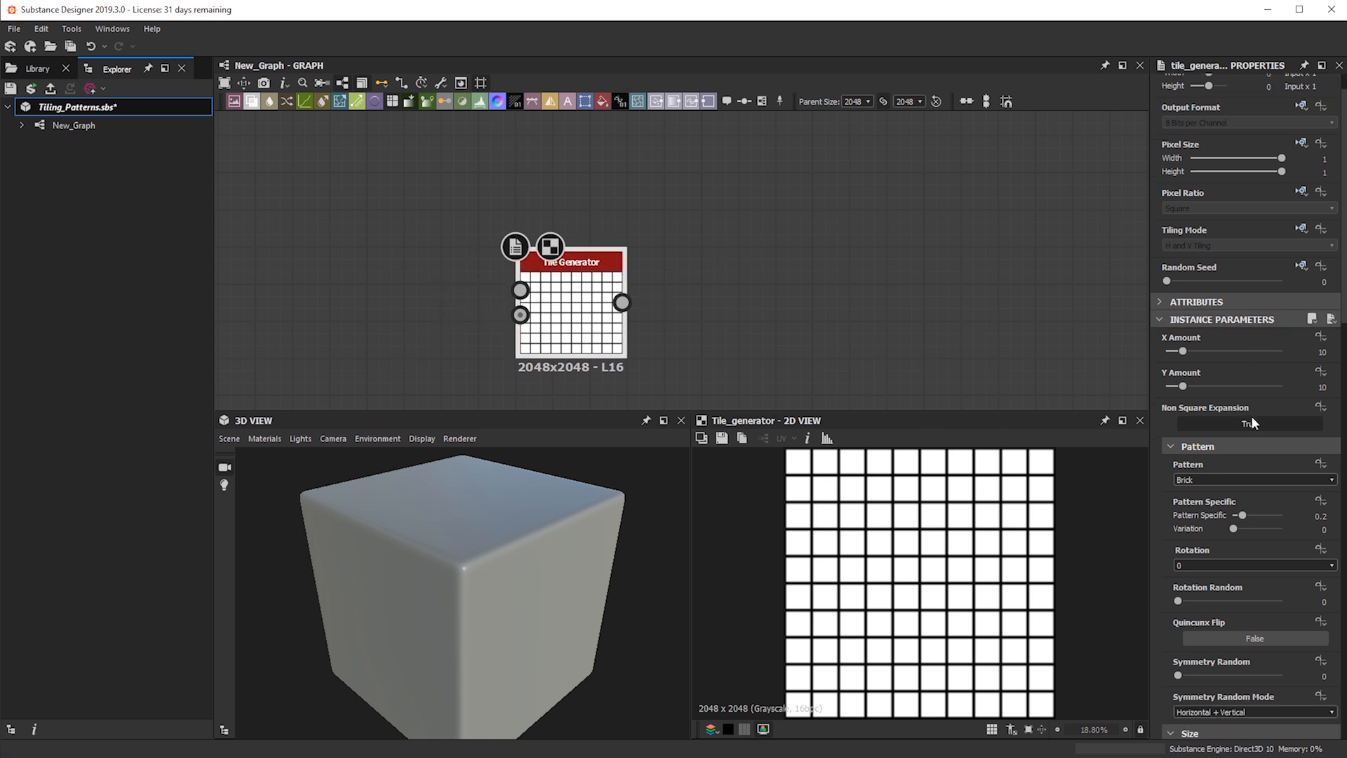
pyautogui.scroll(3, 1261, 667)
pyautogui.scroll(3, 1260, 663)
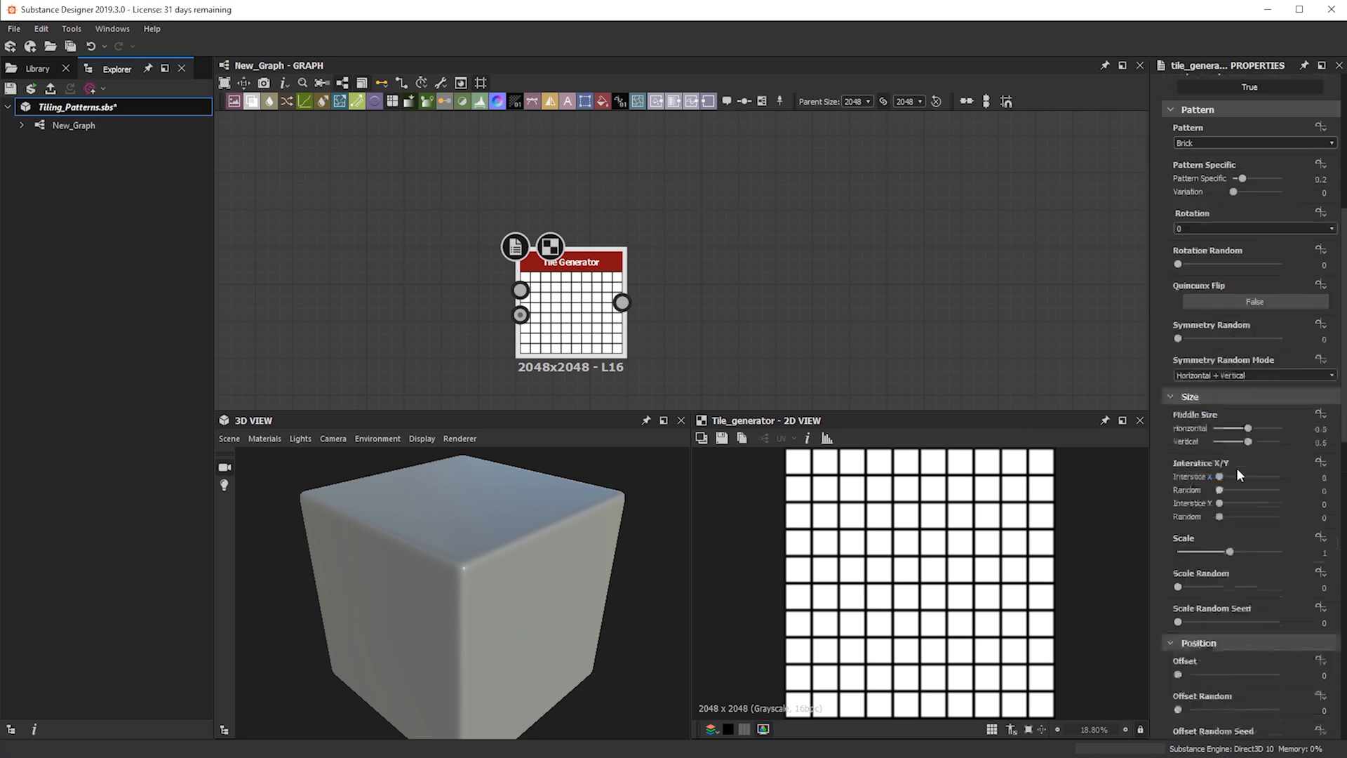
pyautogui.scroll(-2, 771, 276)
pyautogui.moveTo(854, 283); pyautogui.dragTo(828, 212, button='middle')
pyautogui.moveTo(479, 630); pyautogui.dragTo(482, 597)
pyautogui.moveTo(684, 236); pyautogui.dragTo(666, 277, button='middle')
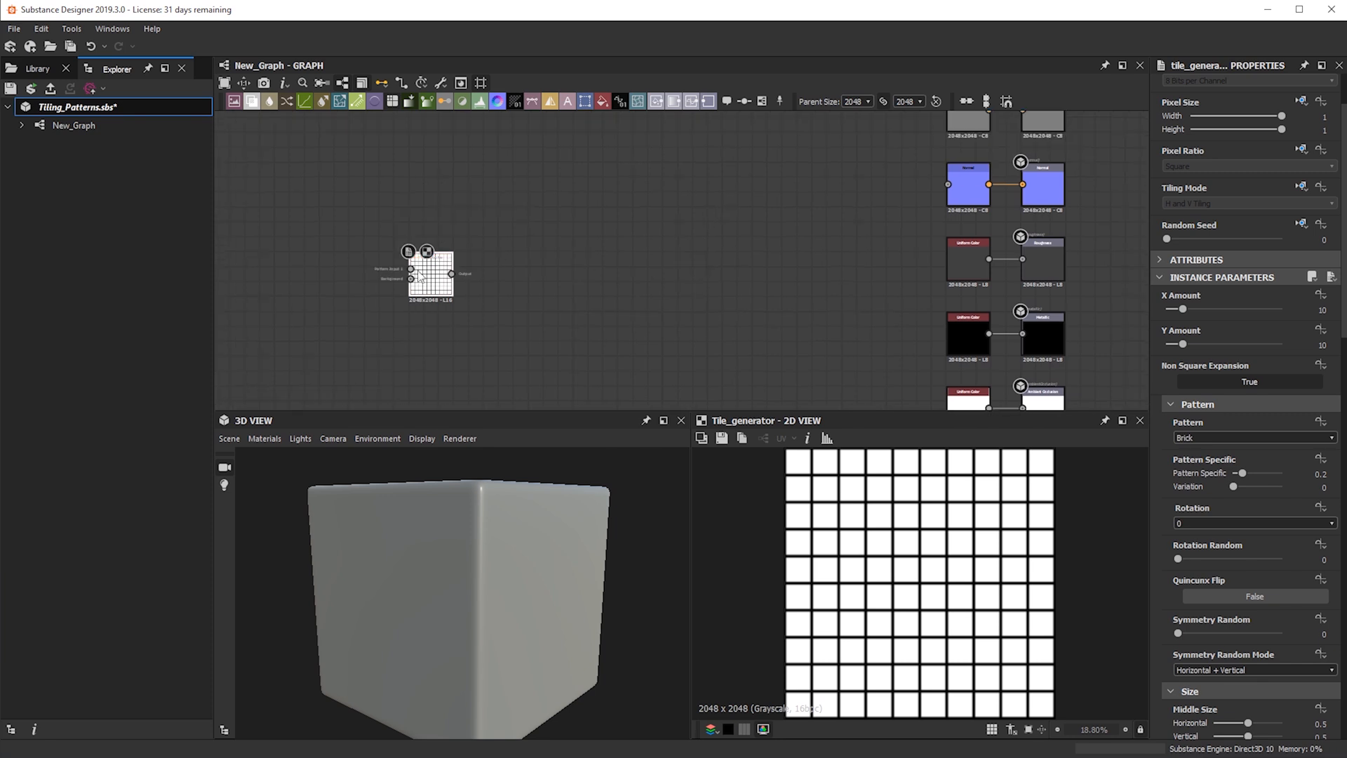
pyautogui.moveTo(431, 275); pyautogui.dragTo(953, 176)
pyautogui.moveTo(845, 339); pyautogui.dragTo(809, 290, button='middle')
pyautogui.moveTo(521, 230); pyautogui.dragTo(934, 326)
pyautogui.scroll(-3, 934, 326)
pyautogui.moveTo(934, 326); pyautogui.dragTo(849, 230, button='middle')
pyautogui.scroll(5, 891, 300)
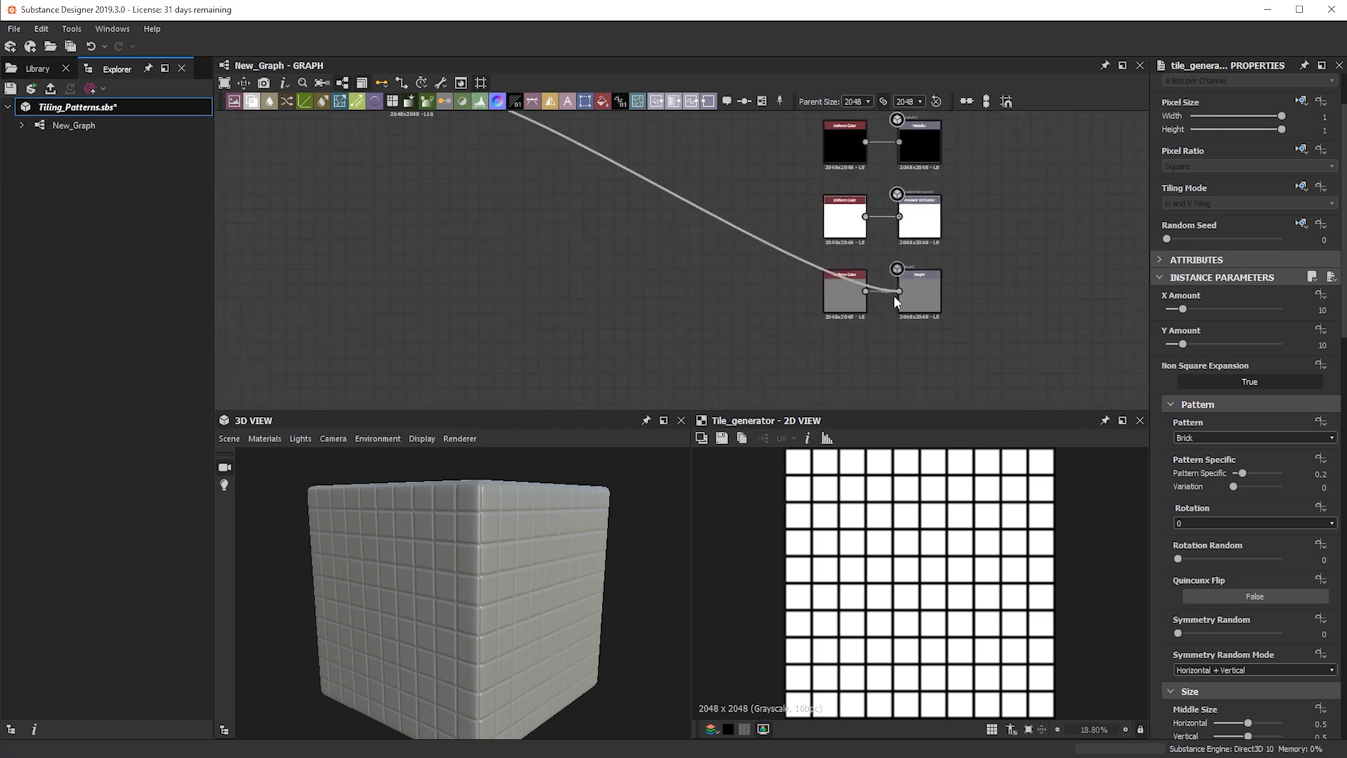
# - Delete the unused Uniform Color node beside the Height output
pyautogui.click(918, 291)
pyautogui.click(815, 302)
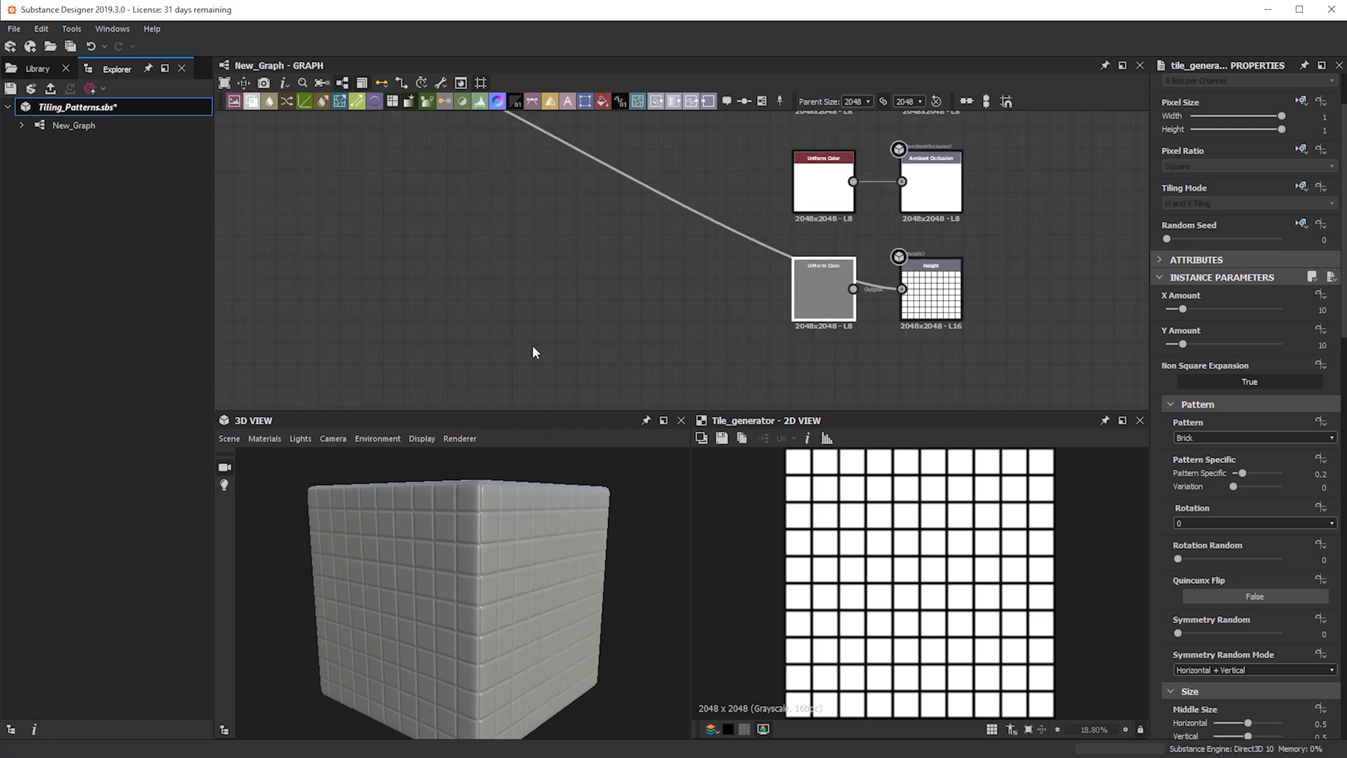
pyautogui.press('Delete')
# - Move the Tile Generator node down in the graph until it is roughly level with the Height output
pyautogui.moveTo(572, 554); pyautogui.dragTo(597, 691)
pyautogui.moveTo(552, 223); pyautogui.dragTo(720, 357, button='middle')
pyautogui.moveTo(533, 286); pyautogui.dragTo(547, 405)
pyautogui.moveTo(544, 273); pyautogui.dragTo(550, 115, button='middle')
pyautogui.scroll(-1, 566, 222)
pyautogui.moveTo(566, 222); pyautogui.dragTo(589, 333, button='middle')
pyautogui.moveTo(376, 561); pyautogui.dragTo(372, 505)
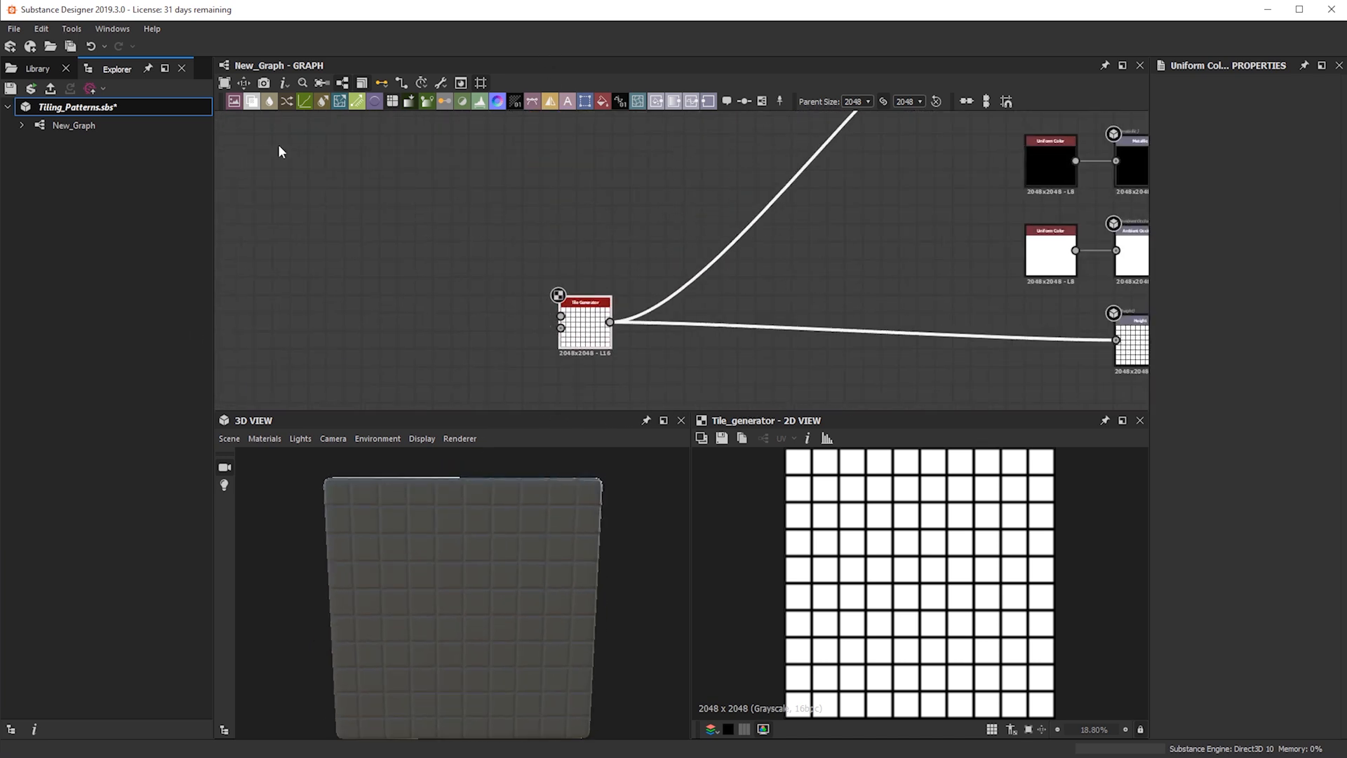
# - Switch the 3D view's default material to the Tessellation variant of physically_metallic_roughness
pyautogui.click(265, 438)
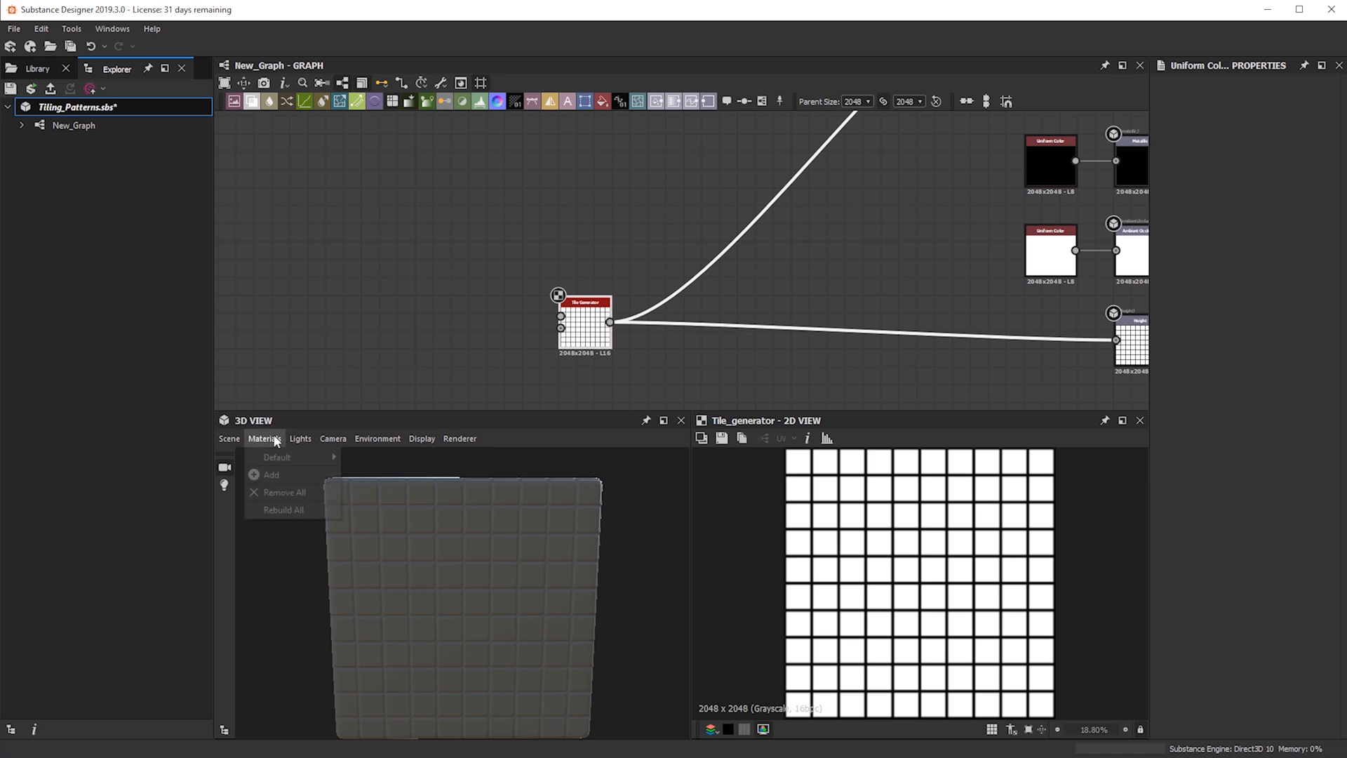
pyautogui.moveTo(226, 440)
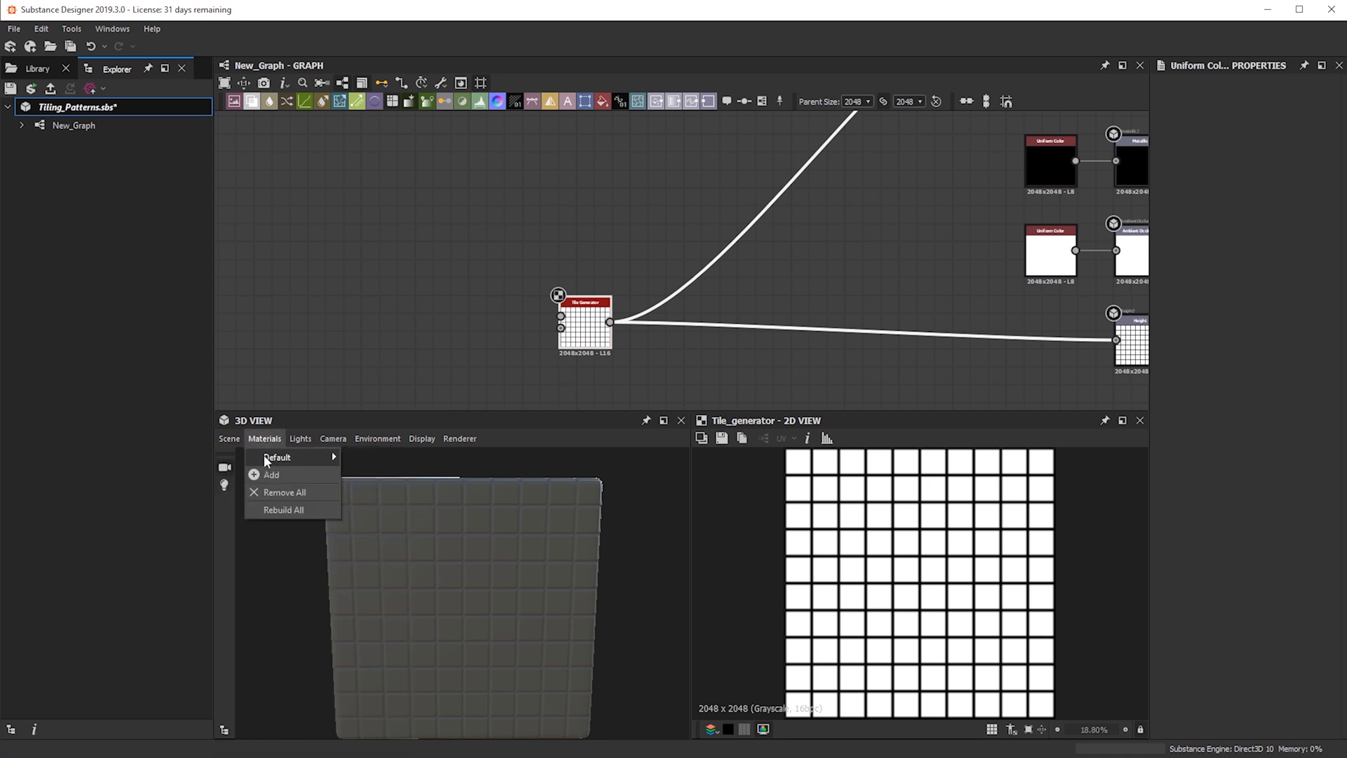
pyautogui.moveTo(382, 476)
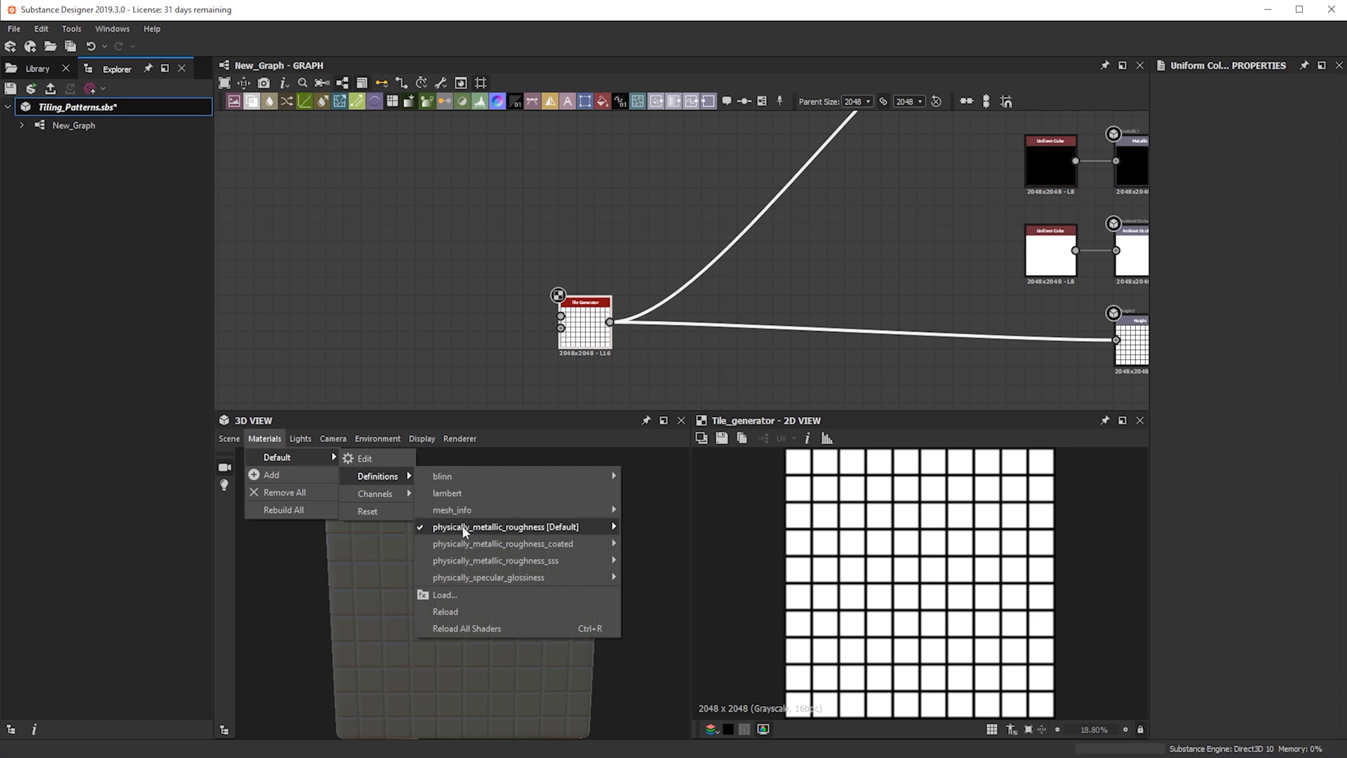
pyautogui.moveTo(474, 529)
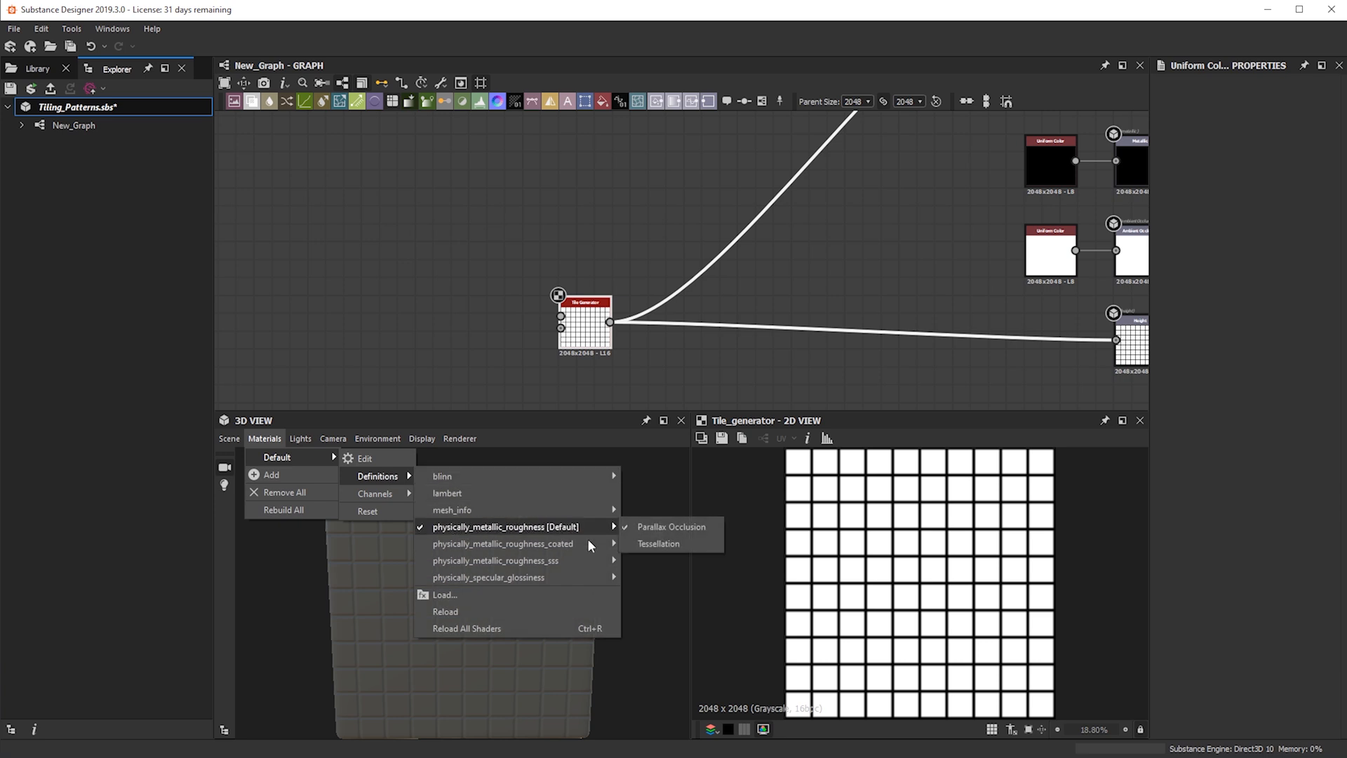
pyautogui.click(650, 544)
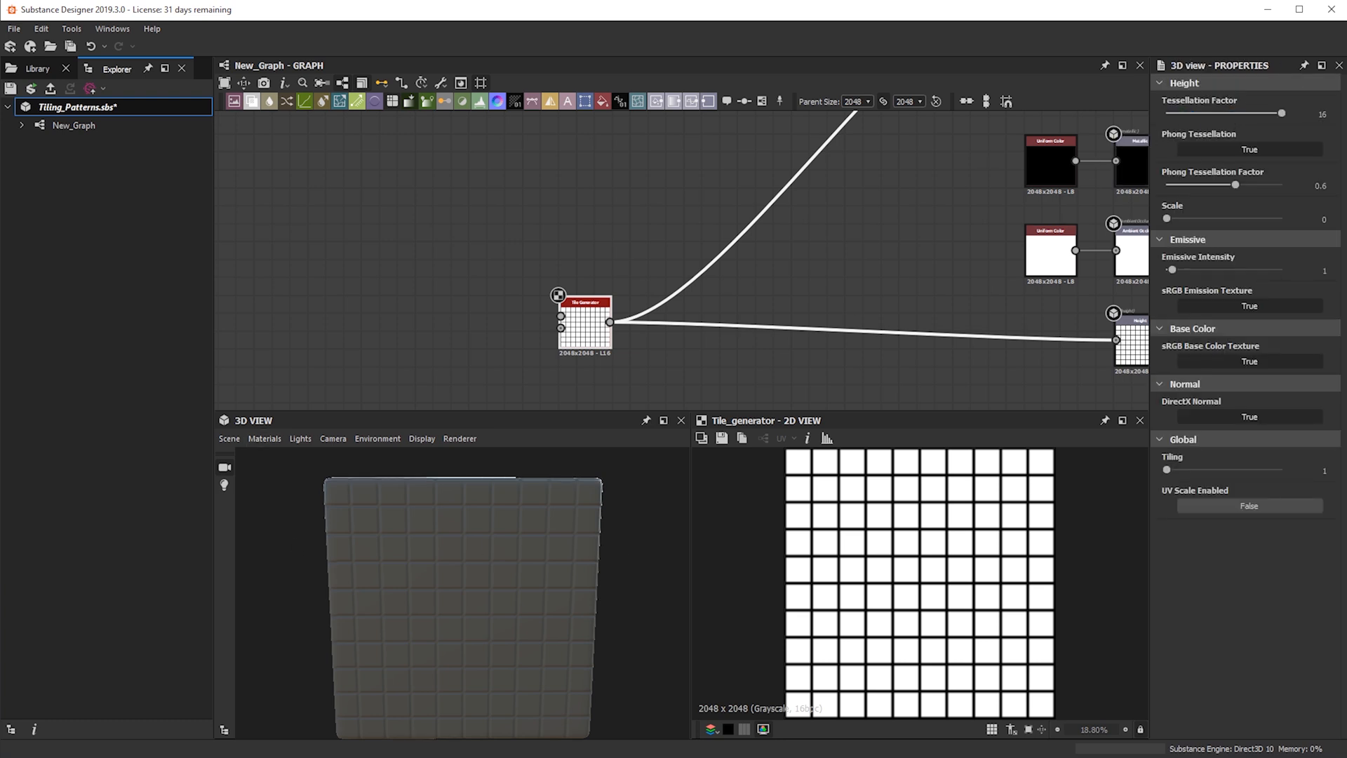
# - Set the material's Phong Tessellation Factor to 1 and height Scale to 5.88, and rotate the environment lighting around the cube
pyautogui.moveTo(1235, 185); pyautogui.dragTo(1281, 184)
pyautogui.moveTo(1190, 219); pyautogui.dragTo(1235, 217)
pyautogui.moveTo(486, 540); pyautogui.dragTo(488, 570)
pyautogui.moveTo(919, 235); pyautogui.dragTo(822, 230, button='middle')
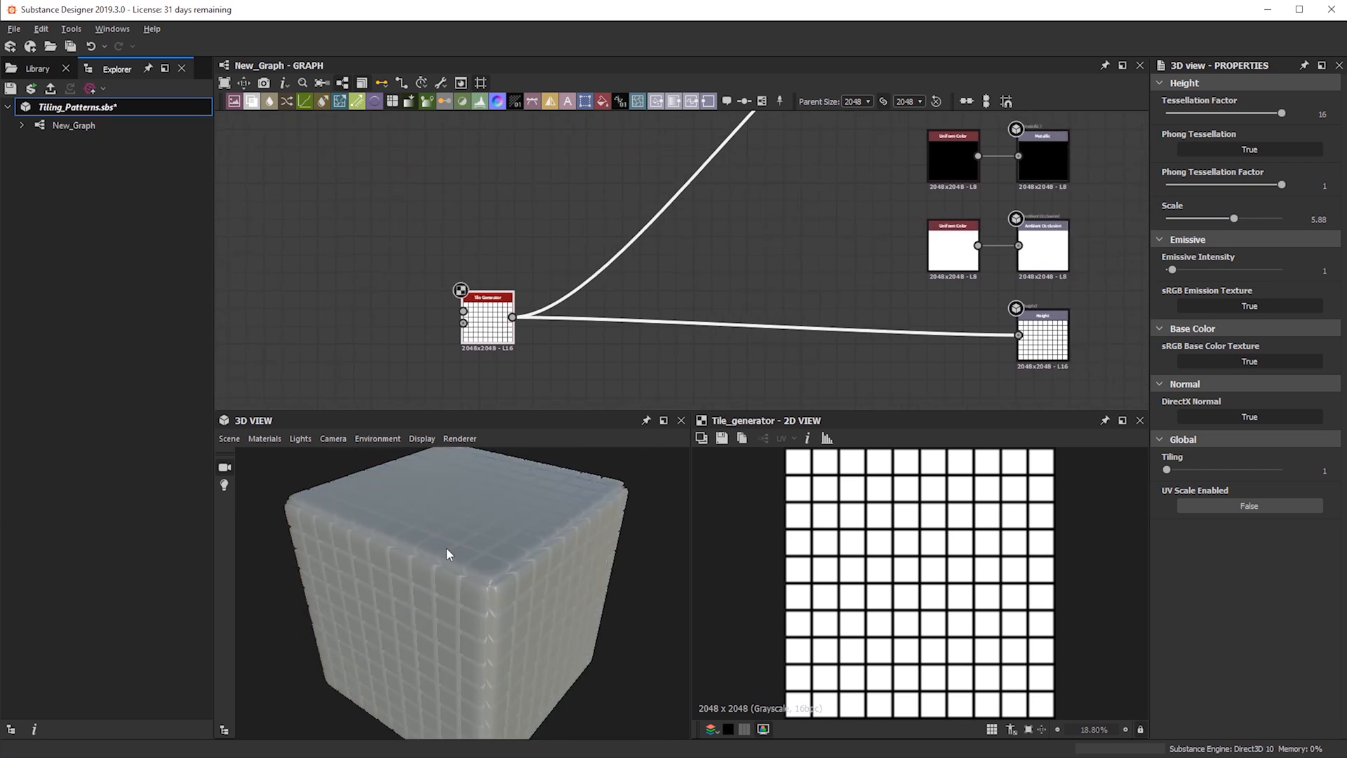
pyautogui.moveTo(462, 571); pyautogui.dragTo(489, 555)
pyautogui.keyDown('ctrl'); pyautogui.keyDown('shift'); pyautogui.moveTo(490, 556); pyautogui.dragTo(464, 574, button='right'); pyautogui.keyUp('shift'); pyautogui.keyUp('ctrl')
pyautogui.scroll(5, 557, 570)
pyautogui.scroll(-3, 557, 570)
pyautogui.keyDown('alt'); pyautogui.moveTo(557, 570); pyautogui.dragTo(436, 590); pyautogui.keyUp('alt')
pyautogui.scroll(-2, 907, 213)
# - Try to connect the Tile Generator's output directly to the Ambient Occlusion output
pyautogui.moveTo(767, 149); pyautogui.dragTo(723, 221, button='middle')
pyautogui.moveTo(593, 352); pyautogui.dragTo(869, 274)
pyautogui.scroll(5, 938, 343)
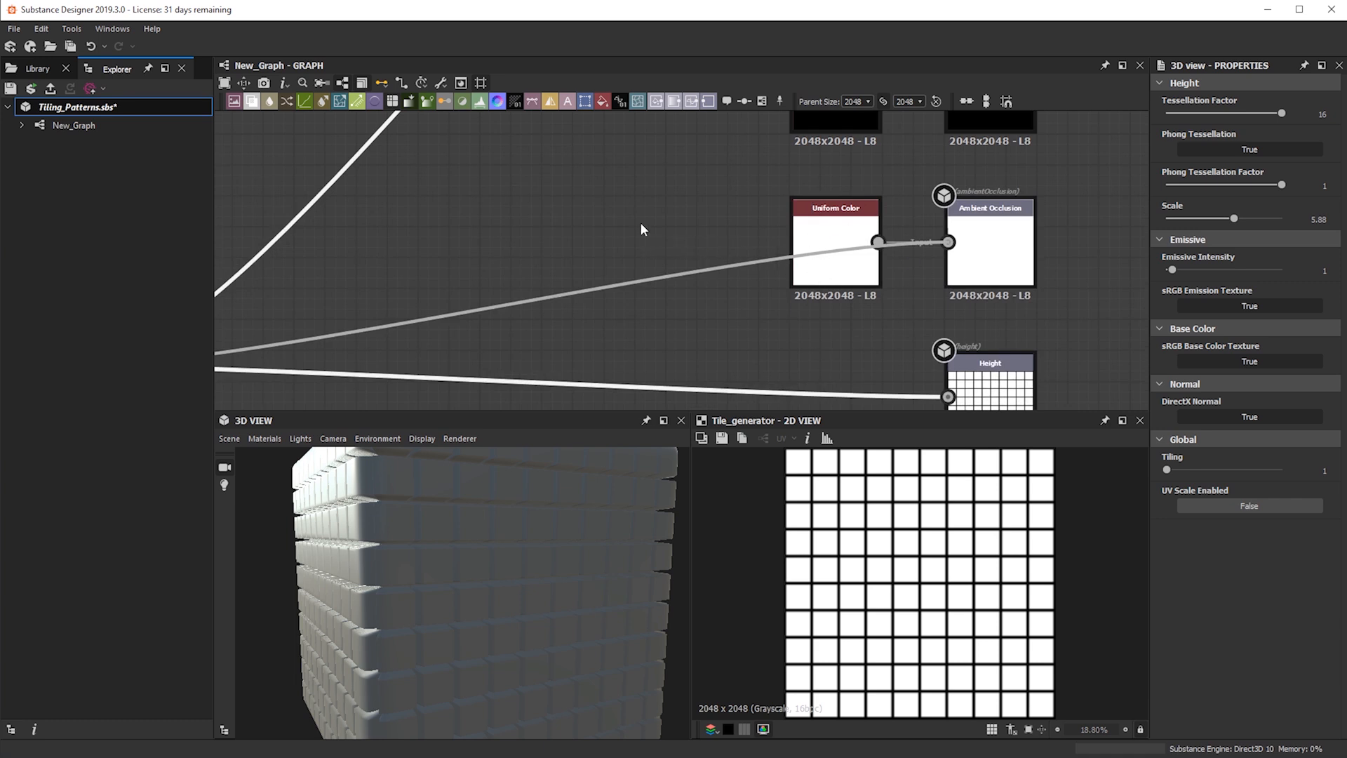
pyautogui.hotkey('ctrl', 'z')
# - Add an Ambient Occlusion (HBAO) node and wire it between the Tile Generator and the Ambient Occlusion output
pyautogui.press('space')
pyautogui.write('ambi')
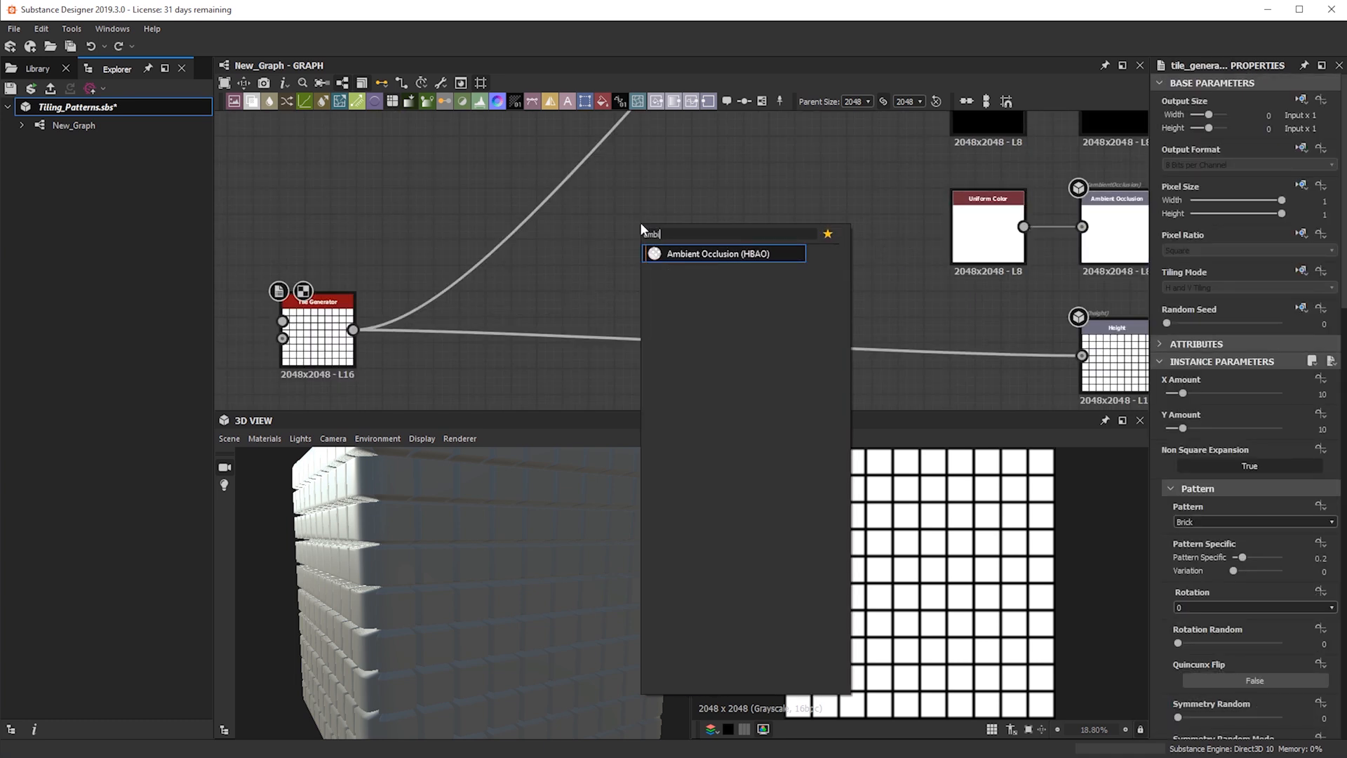
pyautogui.press('Escape')
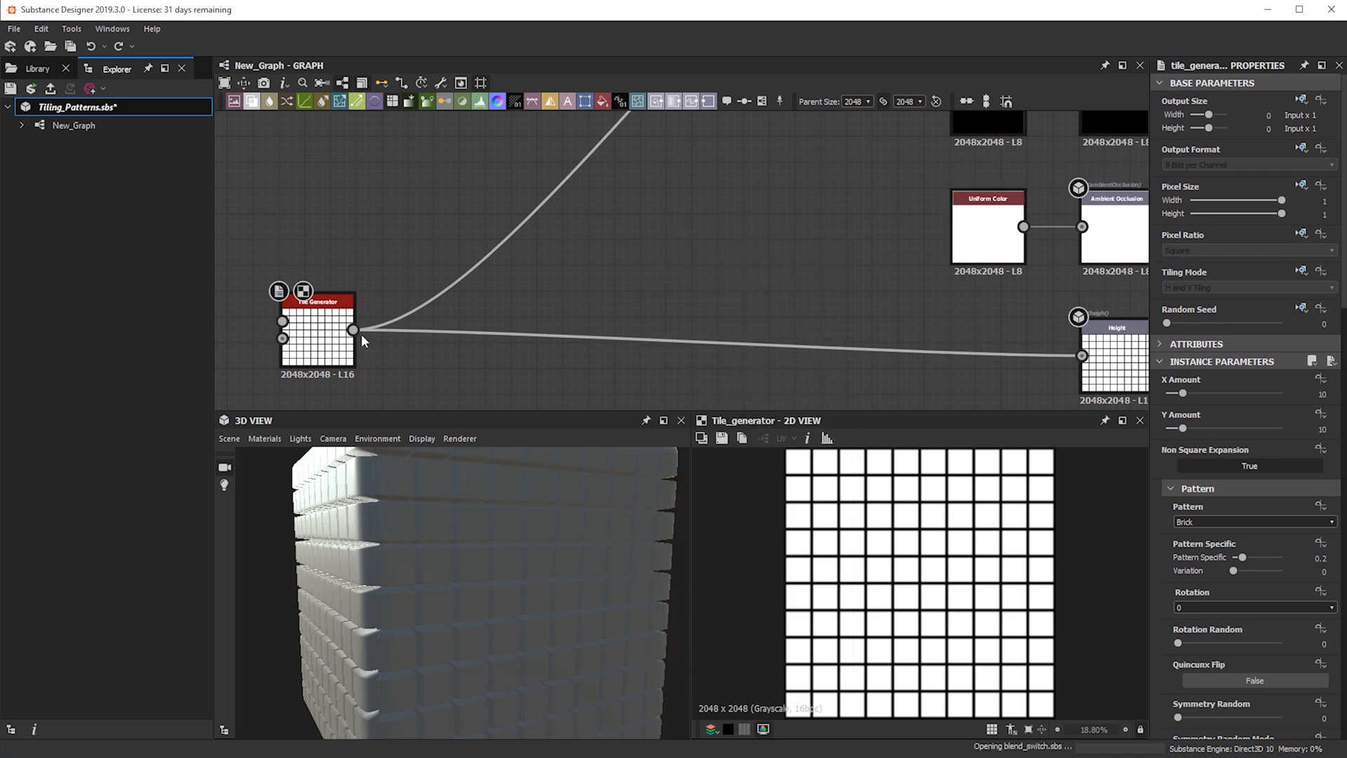
pyautogui.scroll(-1, 354, 333)
pyautogui.moveTo(353, 332); pyautogui.dragTo(500, 322, button='middle')
pyautogui.moveTo(499, 320); pyautogui.dragTo(1107, 234)
pyautogui.moveTo(779, 244); pyautogui.dragTo(843, 287)
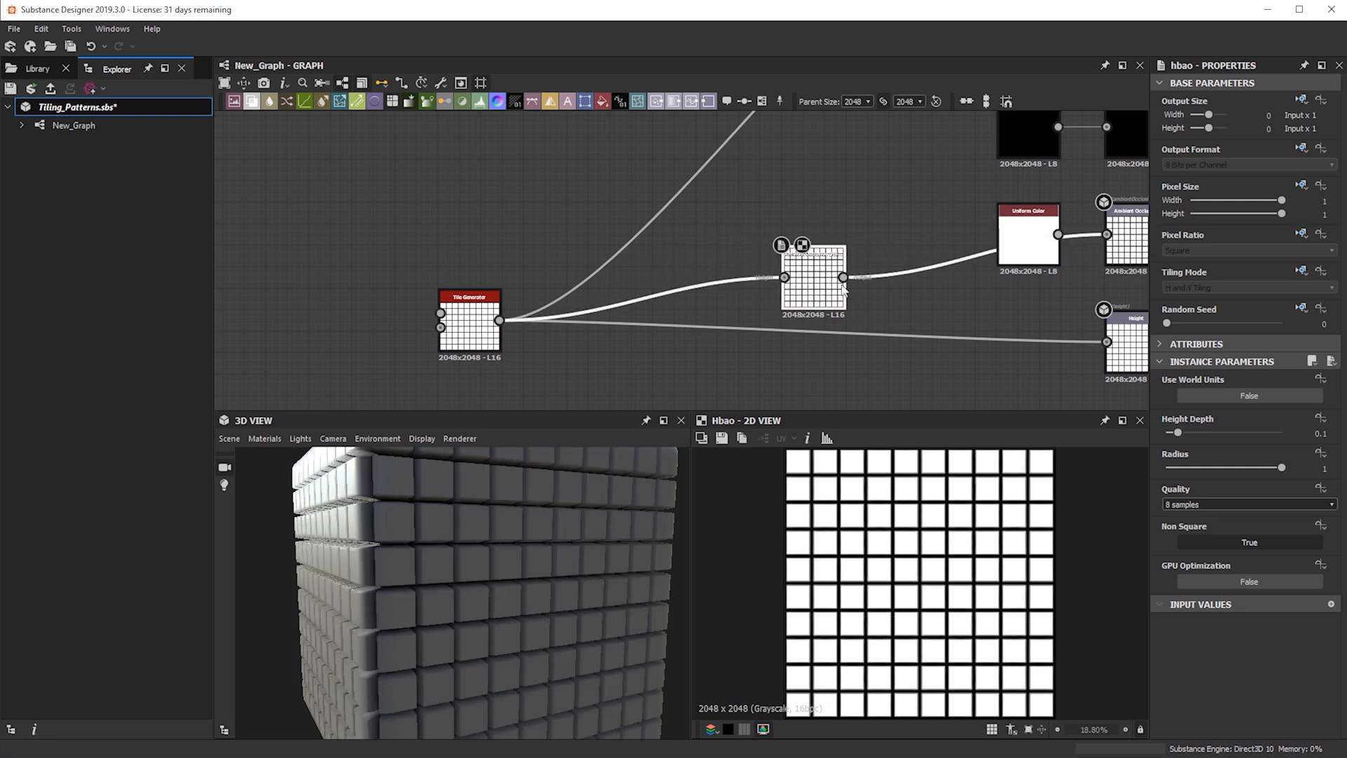
# - Delete the Uniform Color node beside the Ambient Occlusion output and move the HBAO node into its place
pyautogui.press('Delete')
pyautogui.hotkey('ctrl', 'z')
pyautogui.click(1020, 228)
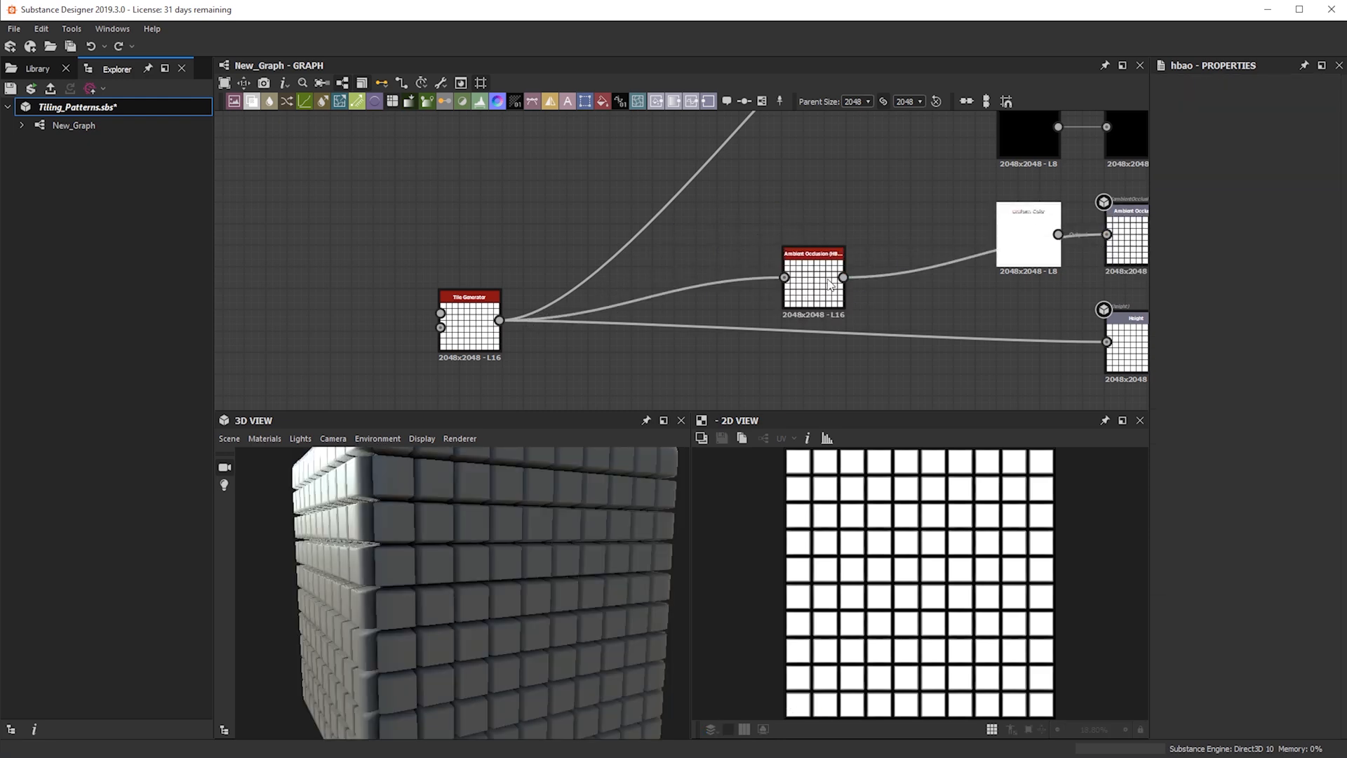
pyautogui.doubleClick(1019, 246)
pyautogui.press('Delete')
pyautogui.moveTo(822, 282); pyautogui.dragTo(1036, 240)
# - Select the Tile Generator to display it in the 2D view, and frame one tiled face of the cube in the 3D view
pyautogui.scroll(-1, 642, 394)
pyautogui.scroll(-3, 469, 602)
pyautogui.moveTo(469, 602); pyautogui.dragTo(512, 560)
pyautogui.scroll(4, 534, 347)
pyautogui.click(420, 283)
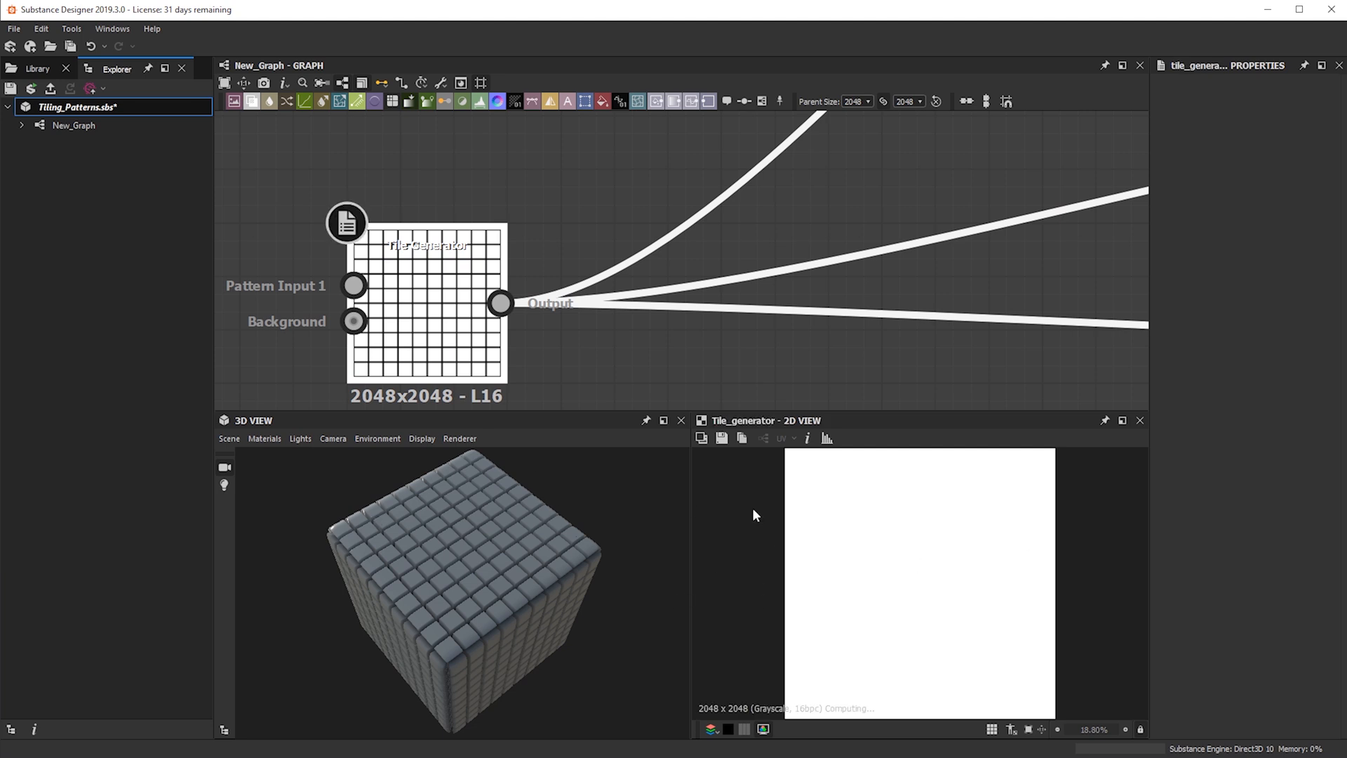
pyautogui.moveTo(359, 582); pyautogui.dragTo(970, 568)
pyautogui.scroll(3, 958, 570)
pyautogui.moveTo(904, 512); pyautogui.dragTo(884, 570, button='middle')
pyautogui.press('f')
pyautogui.moveTo(578, 579); pyautogui.dragTo(496, 557)
pyautogui.scroll(3, 494, 571)
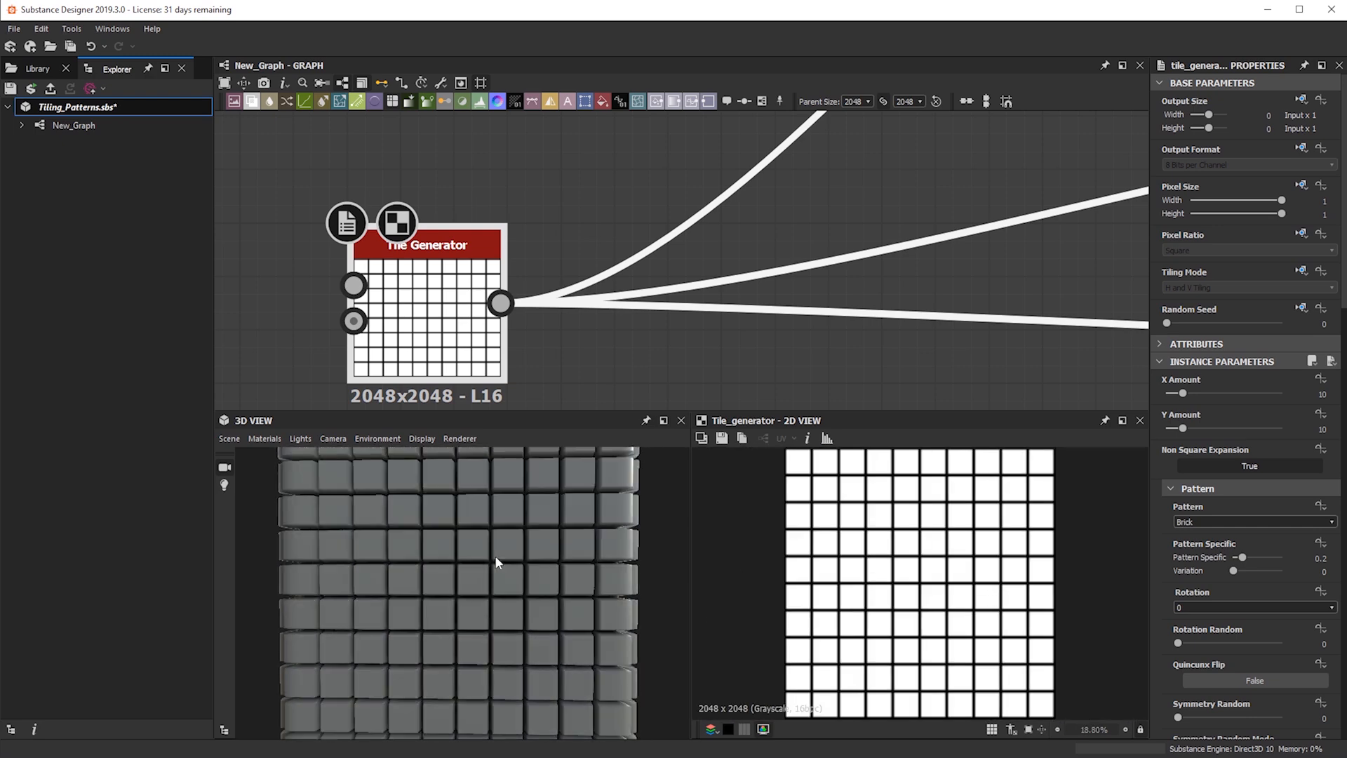
# - Set the Tile Generator's Pattern to Square and check the effect on the cube
pyautogui.click(1211, 521)
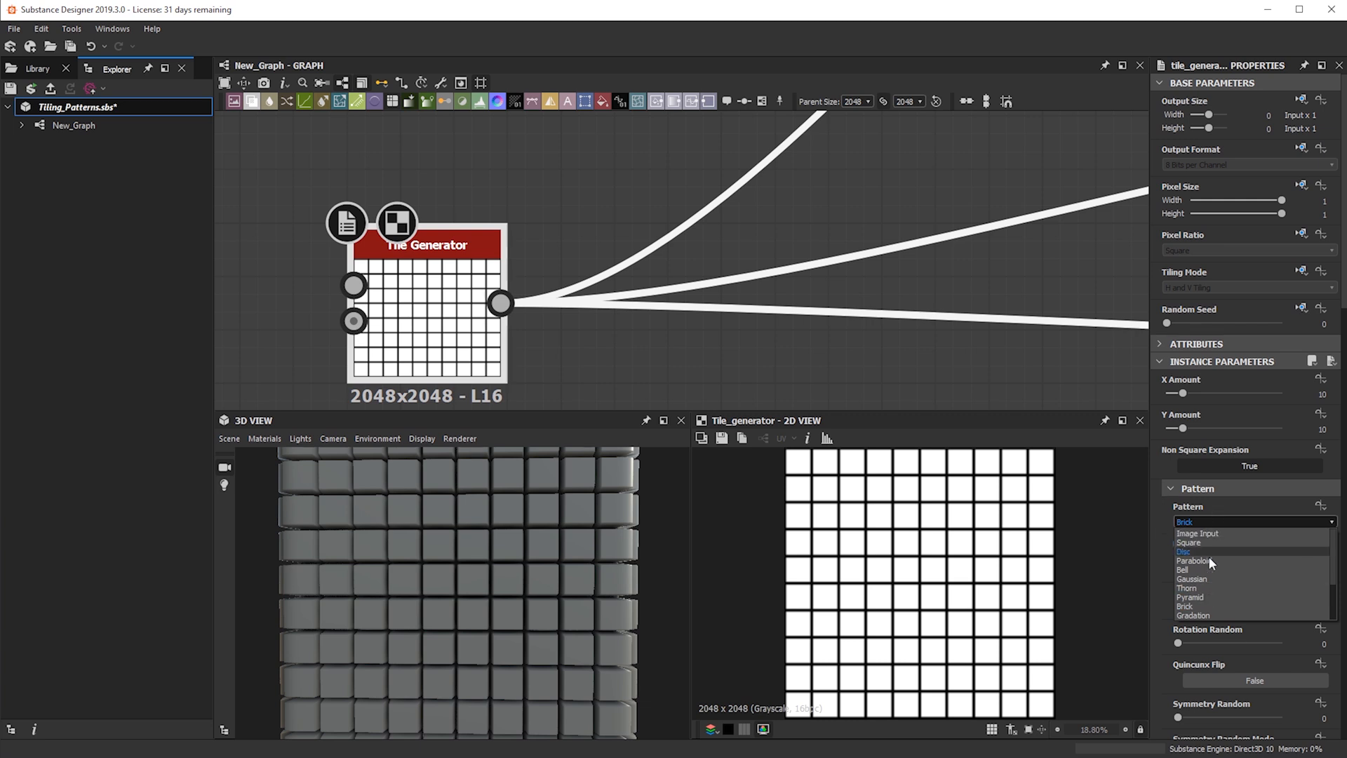
pyautogui.click(1205, 540)
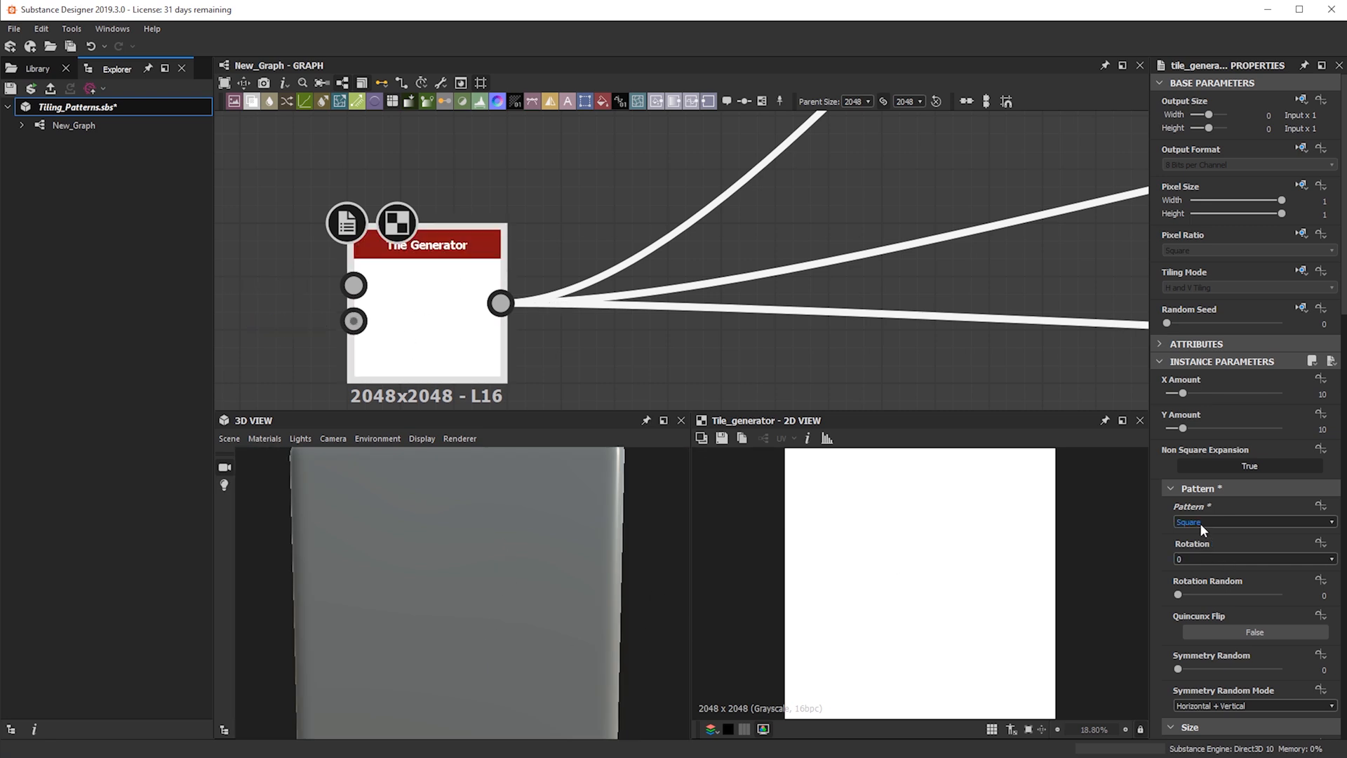
pyautogui.scroll(-3, 461, 559)
pyautogui.moveTo(463, 561); pyautogui.dragTo(404, 568)
pyautogui.scroll(-5, 1210, 532)
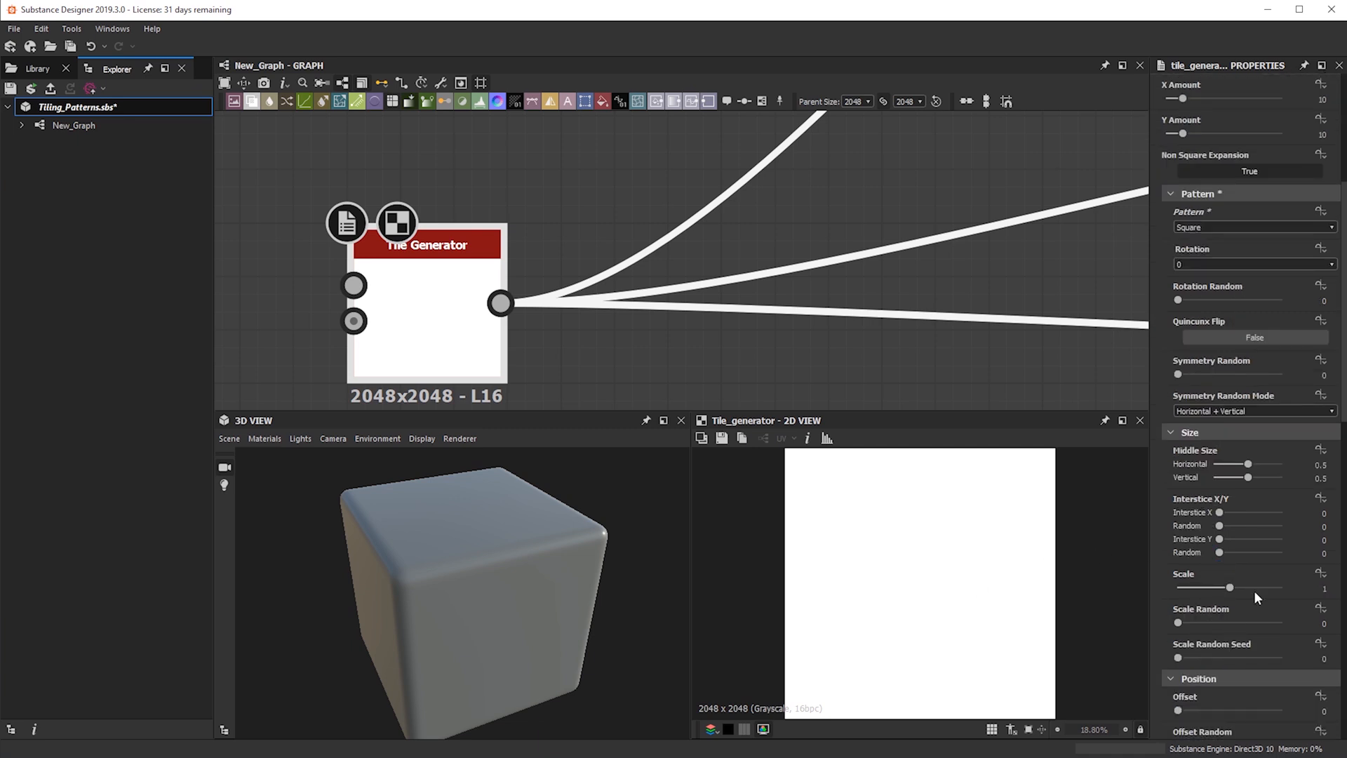
# - Set the Tile Generator's Scale to 0.75 and check the gaps between tiles up close on the cube
pyautogui.doubleClick(1322, 588)
pyautogui.press('Return')
pyautogui.scroll(3, 586, 570)
pyautogui.keyDown('alt'); pyautogui.moveTo(587, 569); pyautogui.dragTo(561, 557); pyautogui.keyUp('alt')
pyautogui.scroll(3, 502, 550)
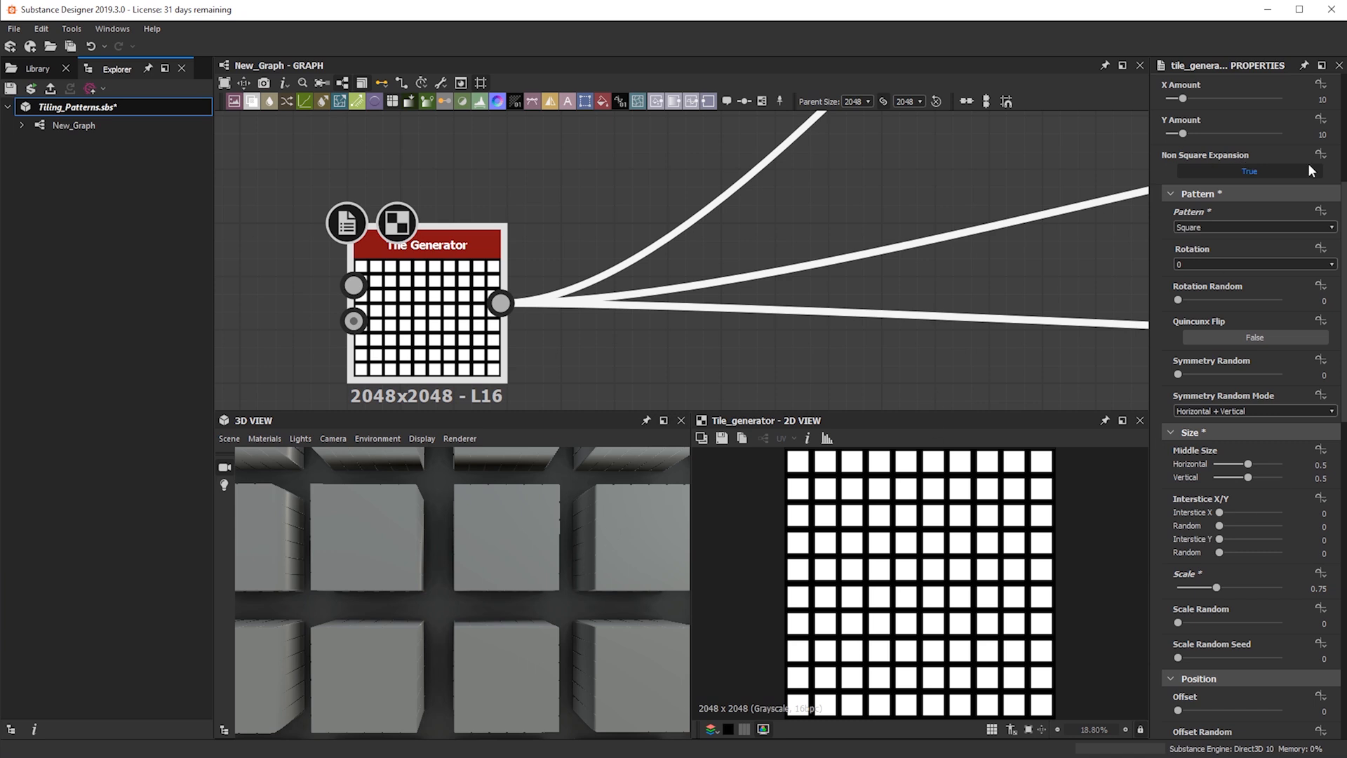
# - Try the Brick pattern on the Tile Generator, inspect its edges in the 2D and 3D views, and return the Pattern to Square
pyautogui.click(1206, 229)
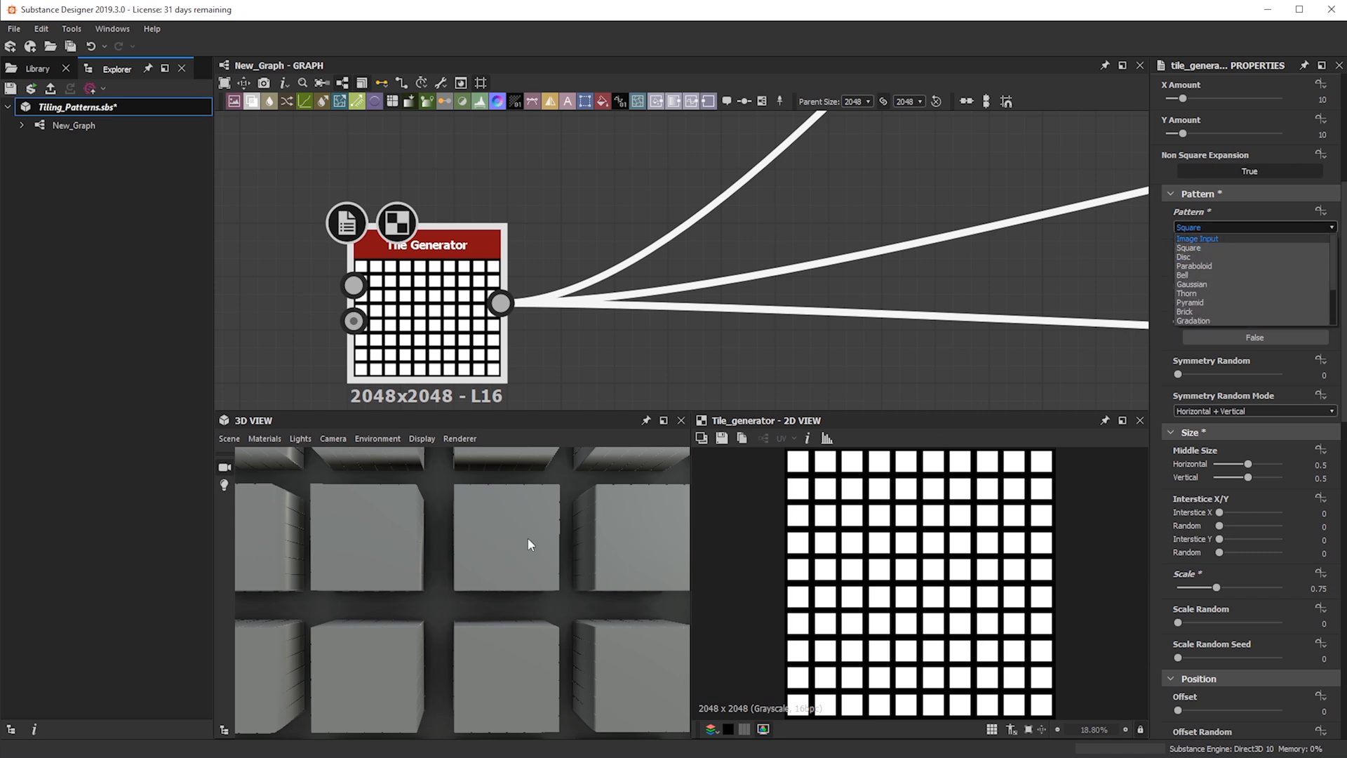
pyautogui.scroll(10, 886, 531)
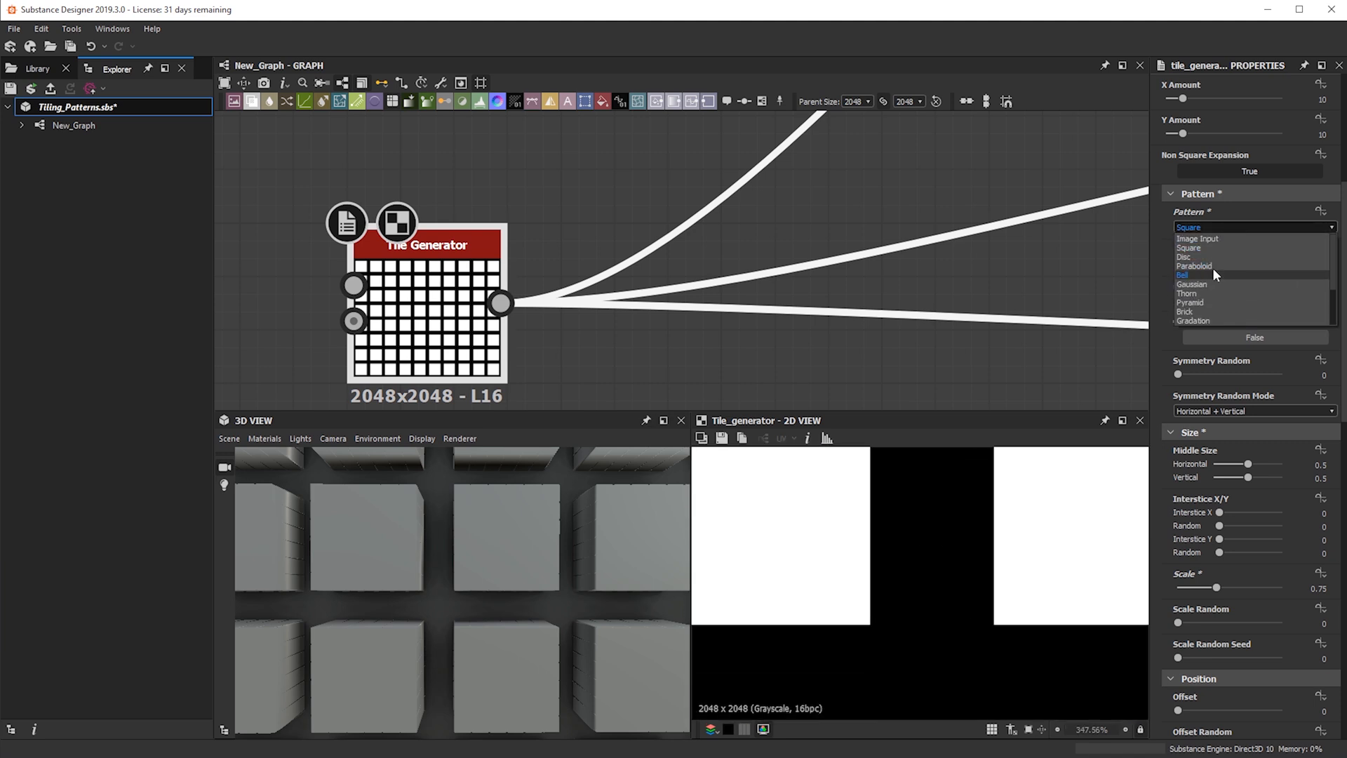
pyautogui.scroll(-1, 1201, 295)
pyautogui.scroll(2, 1205, 287)
pyautogui.click(1199, 306)
pyautogui.scroll(1, 856, 551)
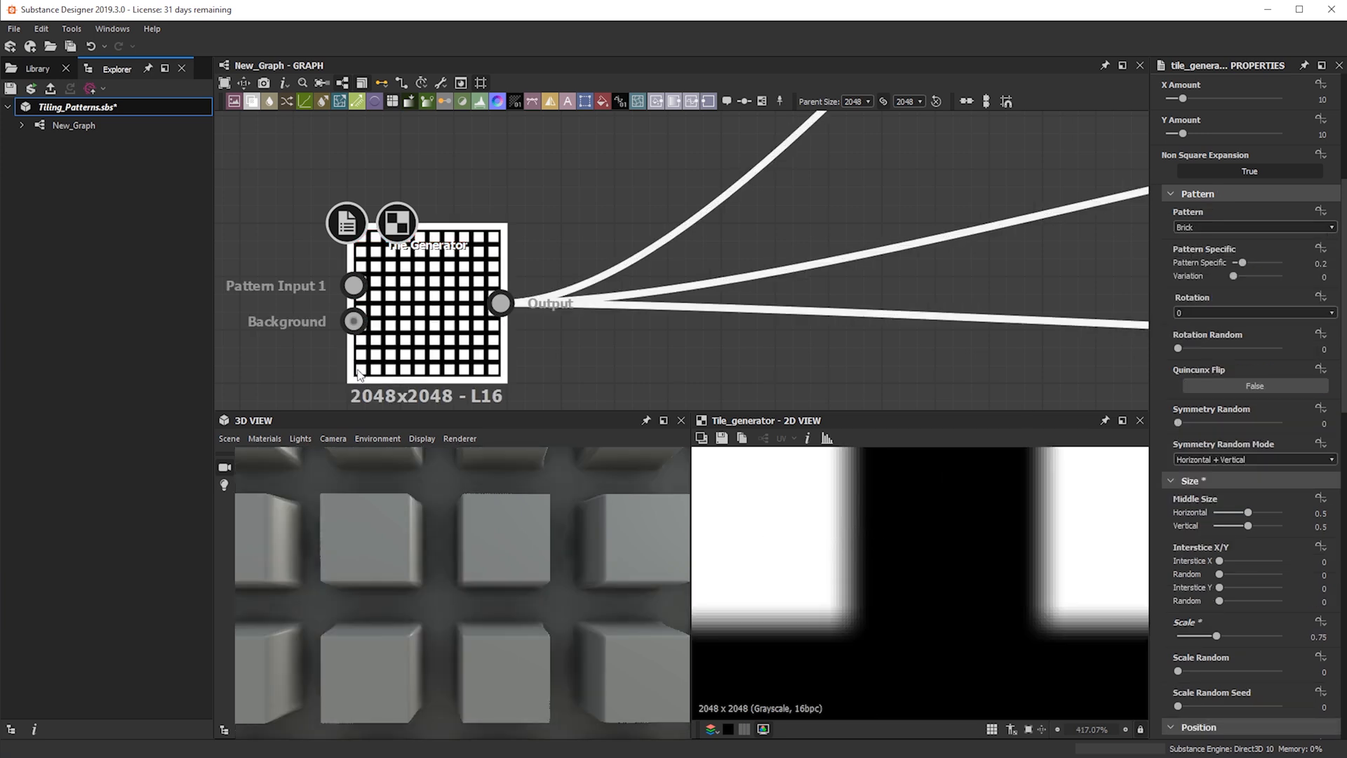
pyautogui.moveTo(579, 563)
pyautogui.mouseDown()
pyautogui.moveTo(579, 585)
pyautogui.moveTo(440, 607)
pyautogui.moveTo(527, 591)
pyautogui.moveTo(565, 549)
pyautogui.mouseUp()
pyautogui.scroll(-5, 579, 585)
pyautogui.click(1214, 226)
pyautogui.click(1218, 245)
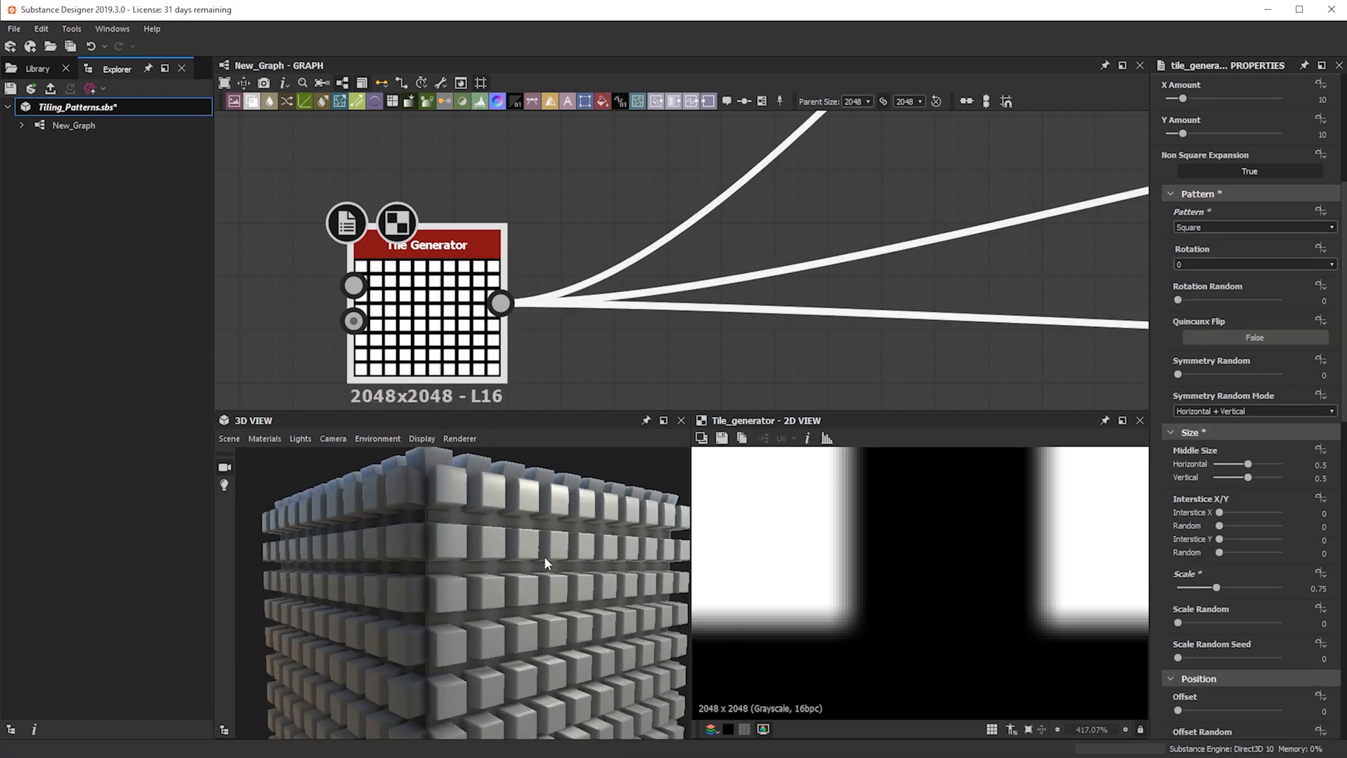
# - Set the Tile Generator's Scale to 0.94 and check the narrow gaps on the cube
pyautogui.moveTo(557, 557); pyautogui.dragTo(508, 571)
pyautogui.scroll(5, 537, 567)
pyautogui.moveTo(1209, 590); pyautogui.dragTo(1225, 586)
pyautogui.moveTo(431, 552); pyautogui.dragTo(459, 606)
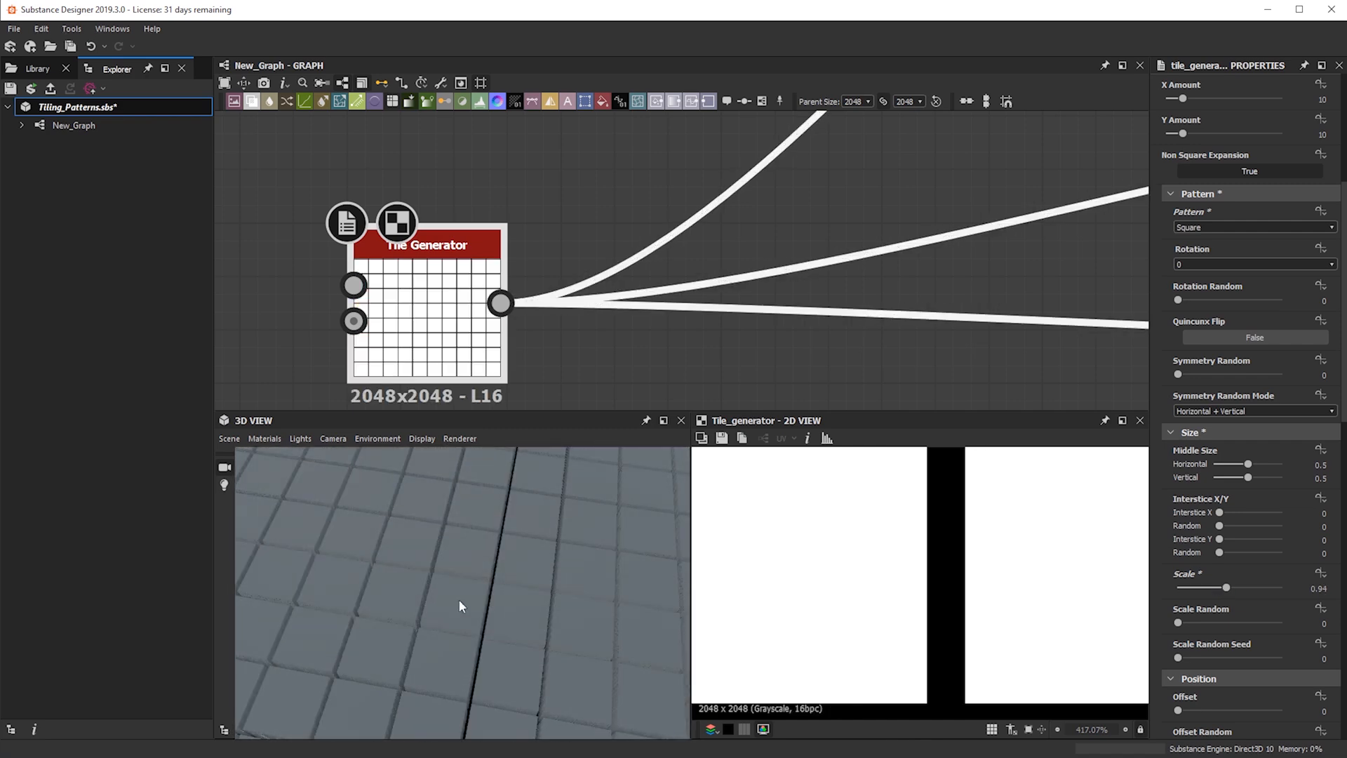
# - Set Scale Random to 0.48 and inspect the varied tile sizes on the cube
pyautogui.scroll(-3, 1167, 616)
pyautogui.moveTo(1178, 495); pyautogui.dragTo(1226, 494)
pyautogui.moveTo(329, 607); pyautogui.dragTo(531, 587)
pyautogui.moveTo(531, 590); pyautogui.dragTo(431, 511, button='right')
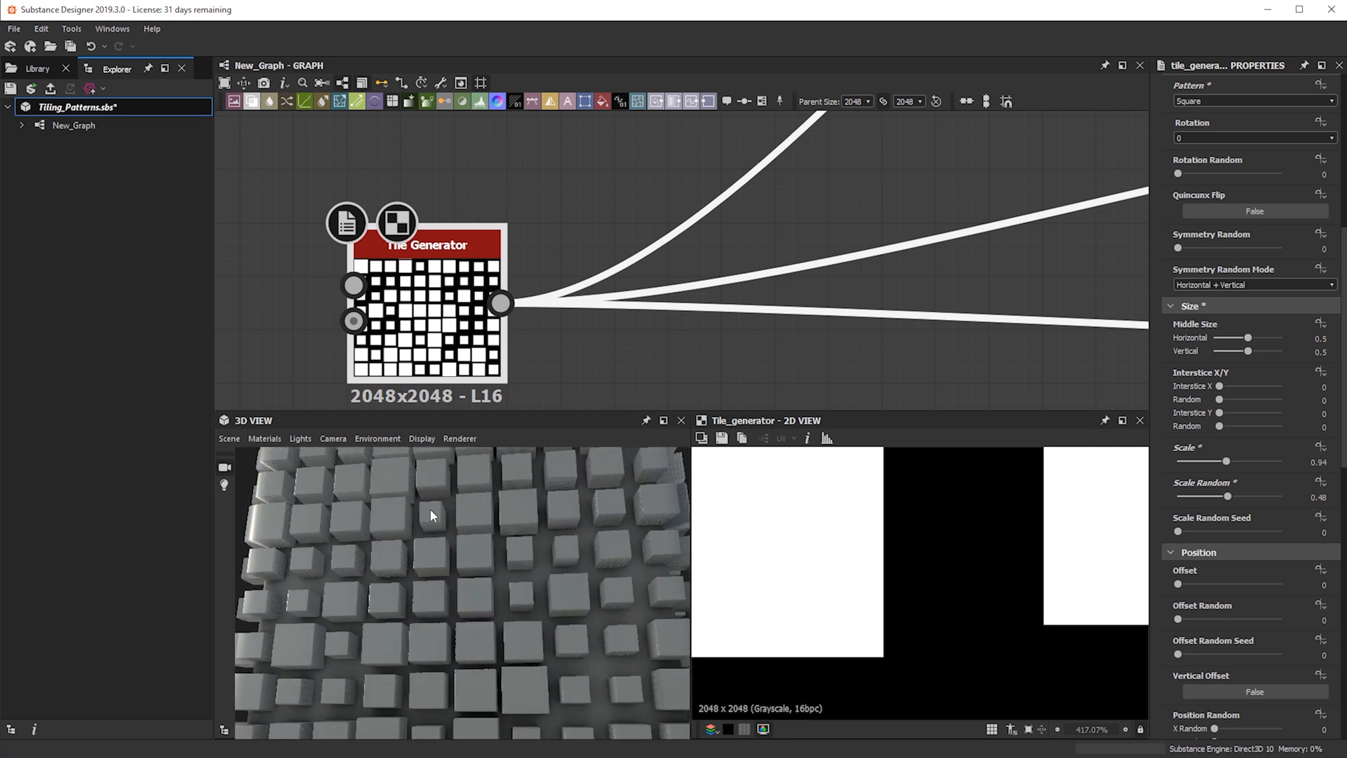
pyautogui.moveTo(546, 664); pyautogui.dragTo(558, 616)
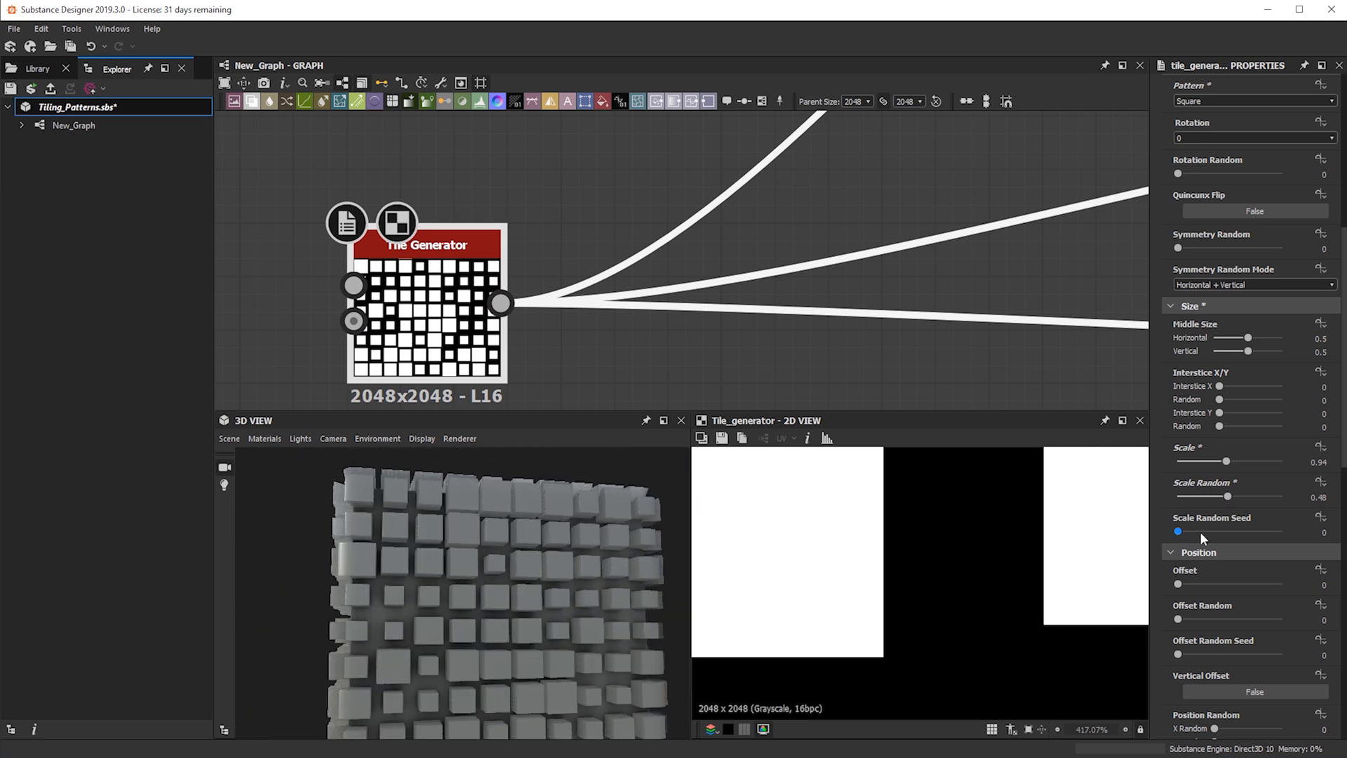
# - Set the position Offset to 0.53 and inspect the staggered rows on several faces of the cube
pyautogui.scroll(-3, 1199, 532)
pyautogui.click(1231, 458)
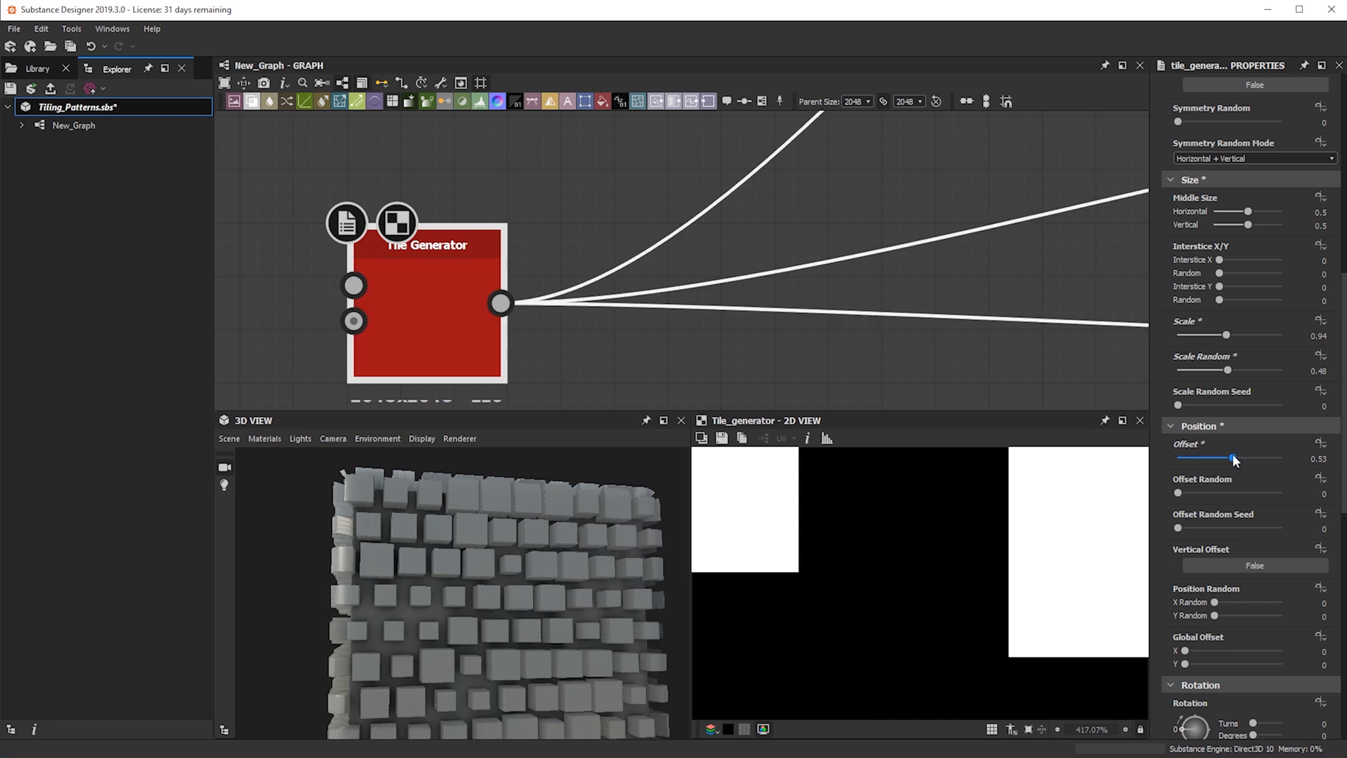
pyautogui.moveTo(454, 604); pyautogui.dragTo(483, 746)
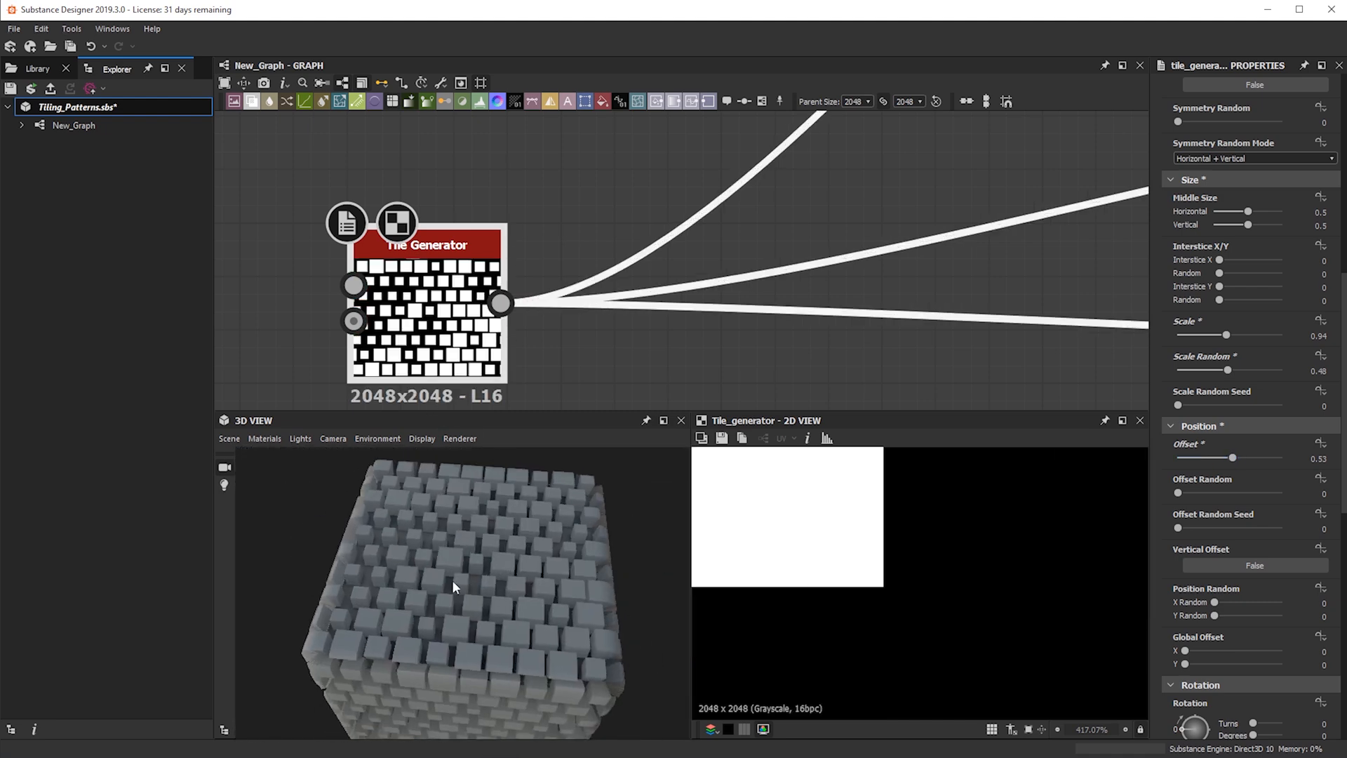
pyautogui.moveTo(501, 671); pyautogui.dragTo(470, 566)
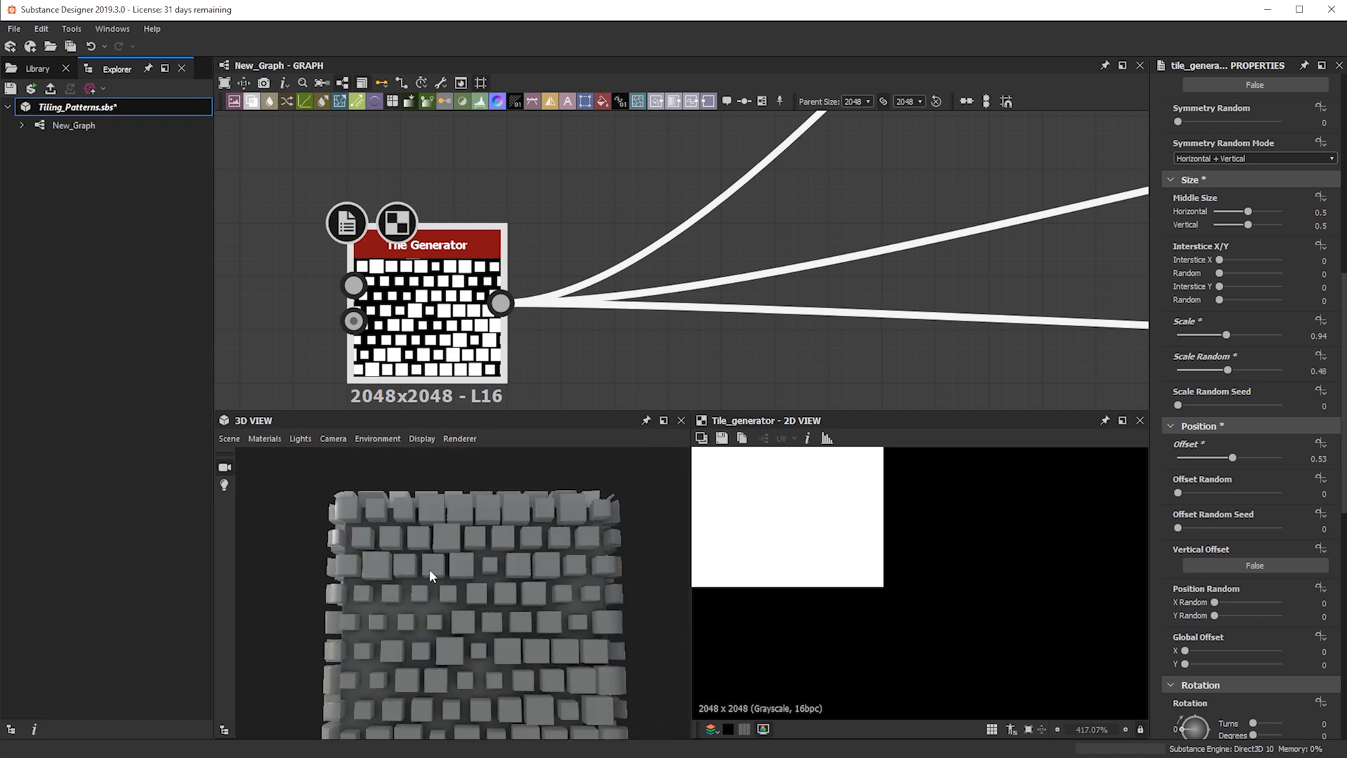
pyautogui.moveTo(450, 495); pyautogui.dragTo(361, 581)
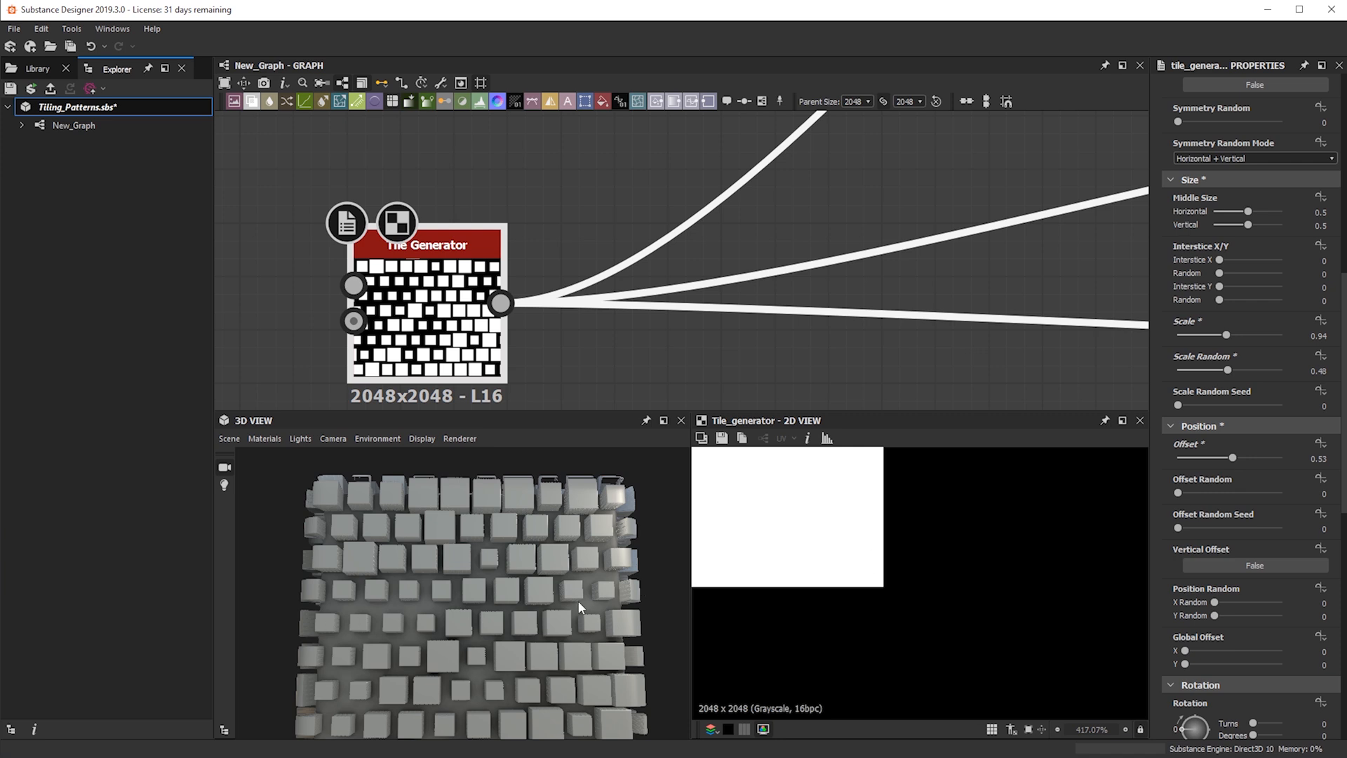
pyautogui.scroll(-1, 1192, 591)
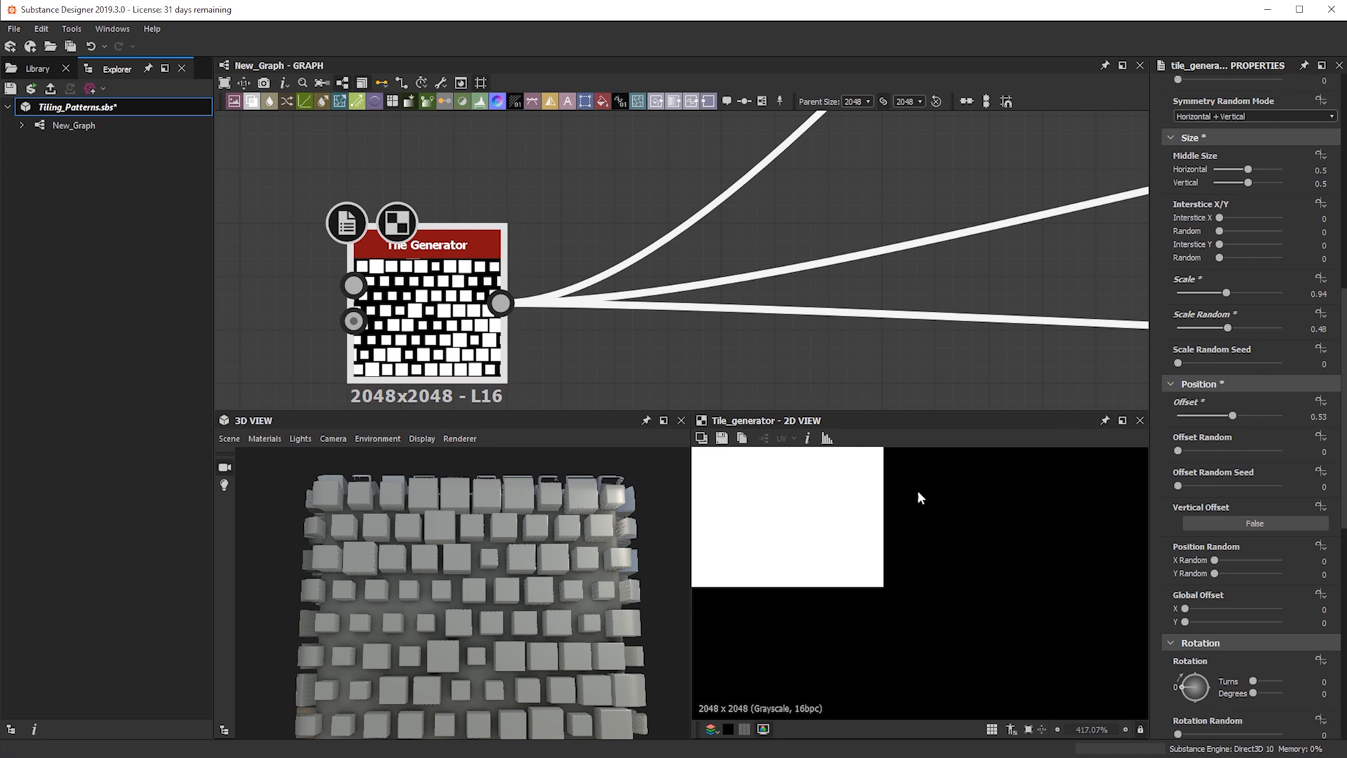
# - Reset the position Offset to 0 and check the tile alignment on the cube
pyautogui.scroll(3, 1211, 411)
pyautogui.moveTo(1229, 542); pyautogui.dragTo(1094, 541)
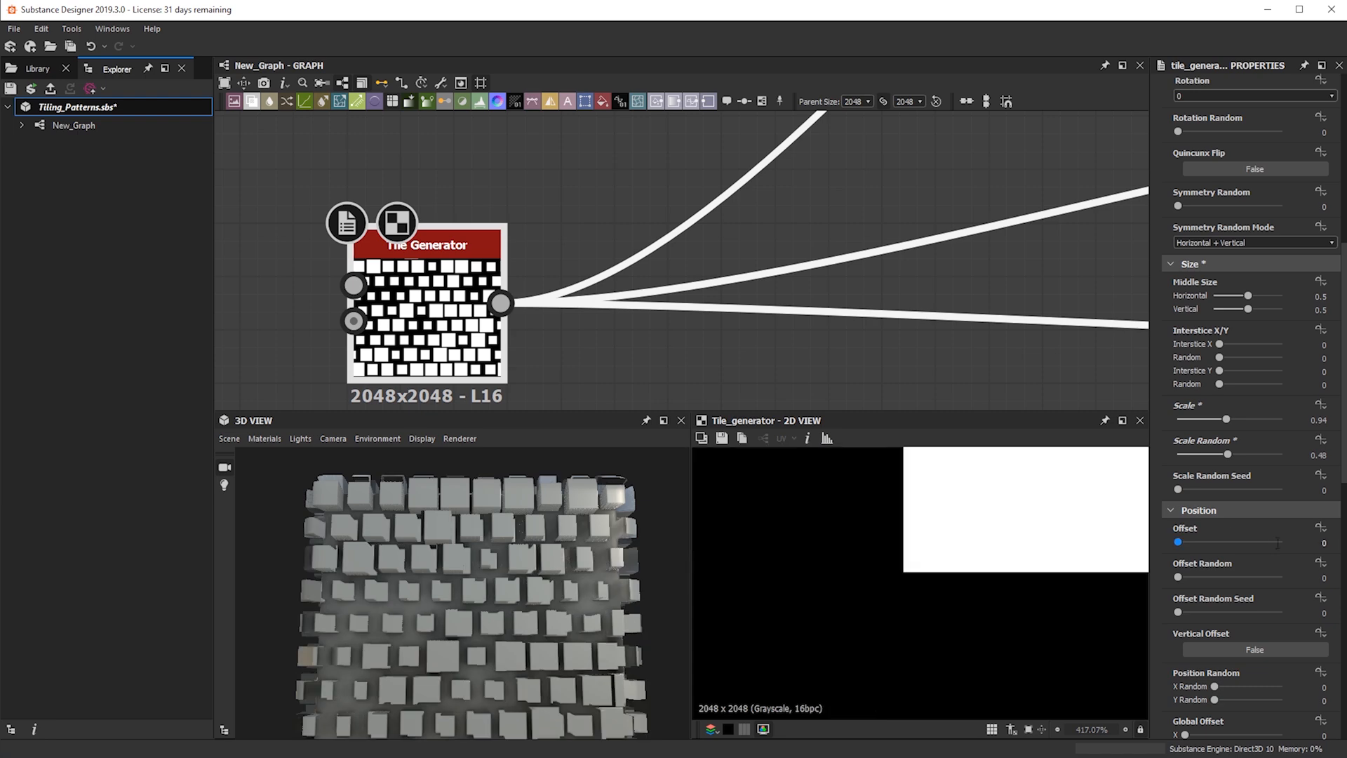
pyautogui.scroll(11, 1226, 411)
pyautogui.moveTo(462, 604); pyautogui.dragTo(355, 639)
pyautogui.moveTo(461, 620); pyautogui.dragTo(421, 551)
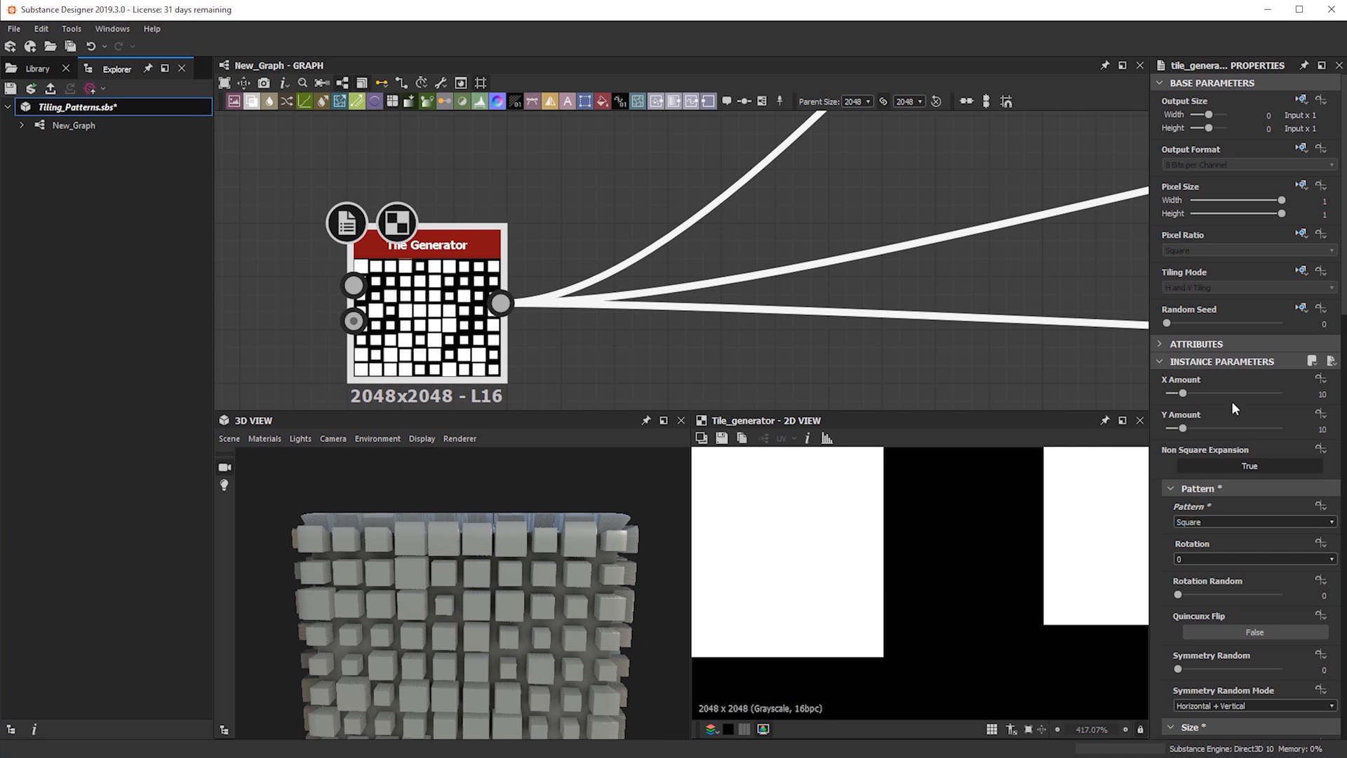
pyautogui.moveTo(581, 541); pyautogui.dragTo(572, 533)
# - Reset Scale Random to 0 so all tiles share the same size
pyautogui.scroll(-5, 1257, 564)
pyautogui.scroll(-3, 1235, 574)
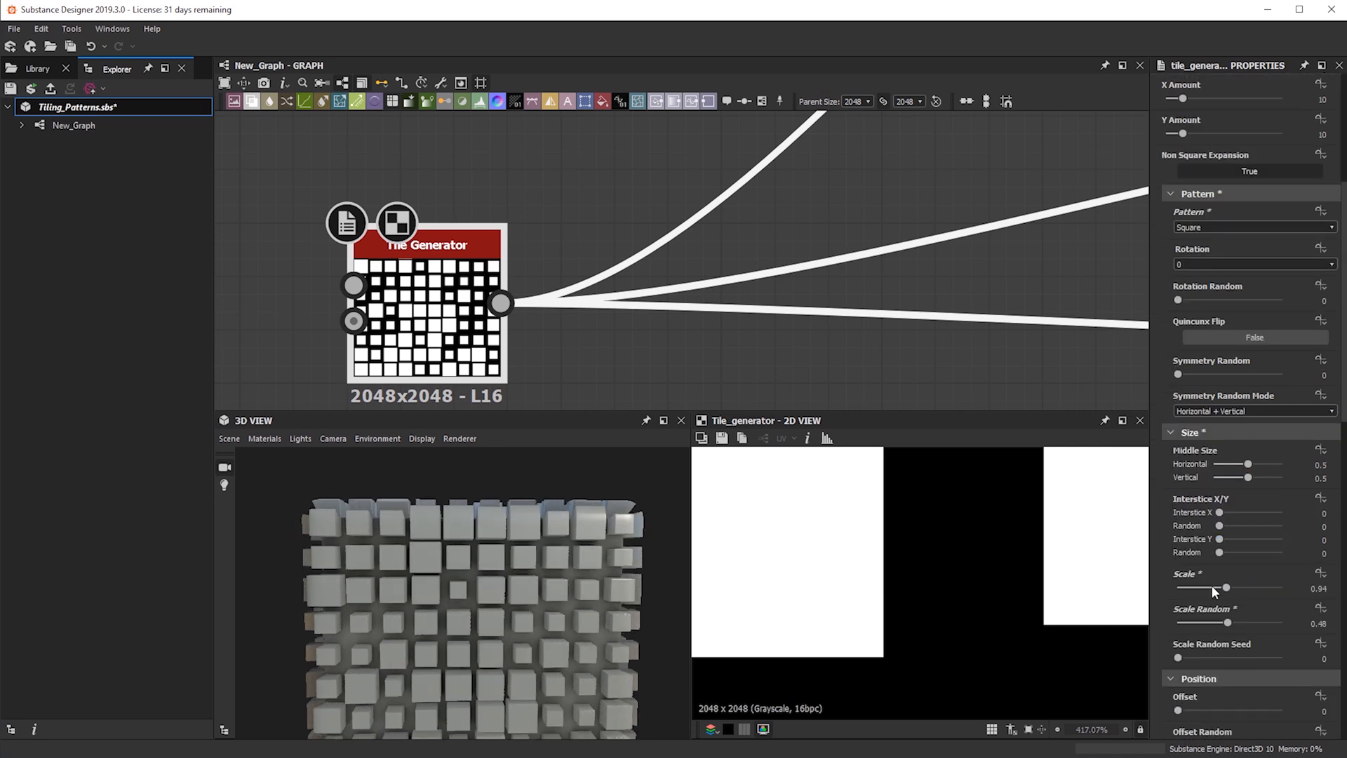
pyautogui.moveTo(1214, 621); pyautogui.dragTo(1096, 627)
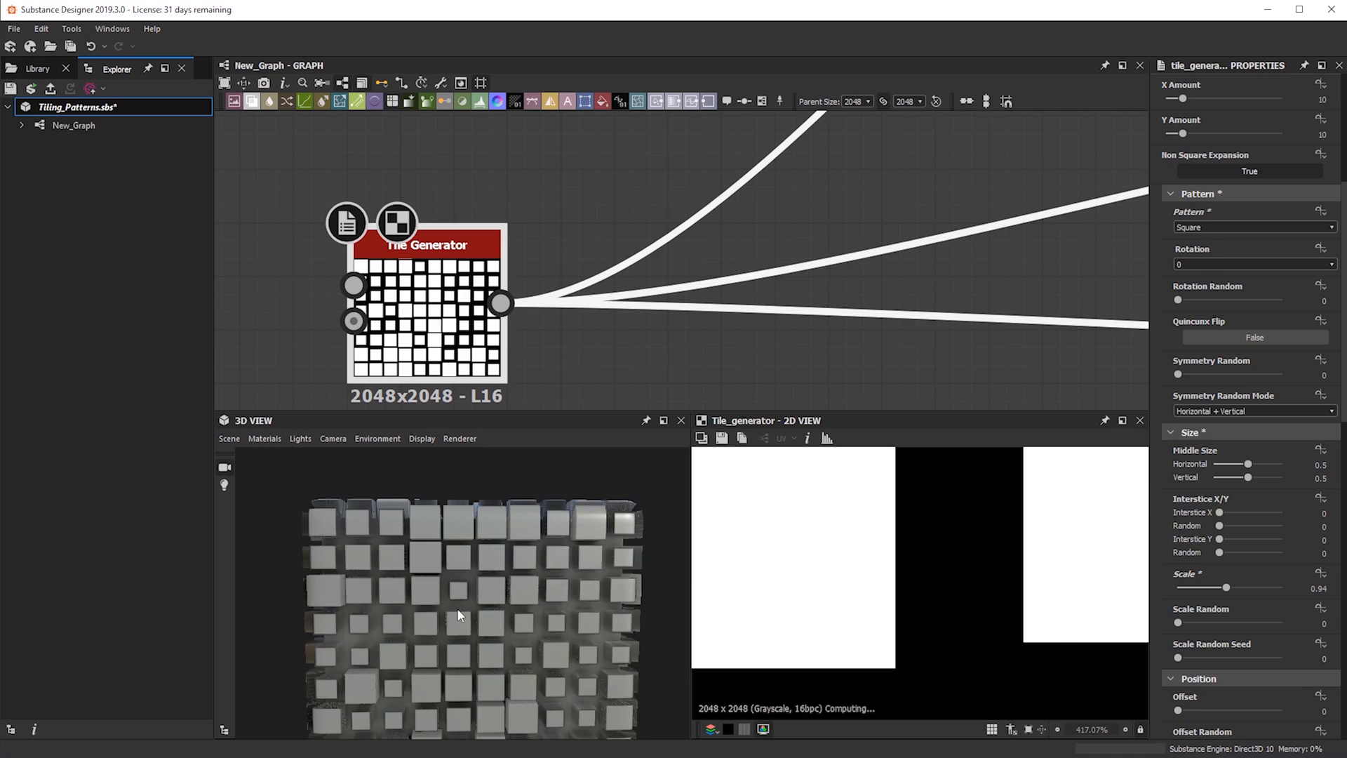
# - Set the Tile Generator's X Amount to 5 and inspect the wider tiles on the cube and in the 2D view
pyautogui.scroll(10, 1231, 460)
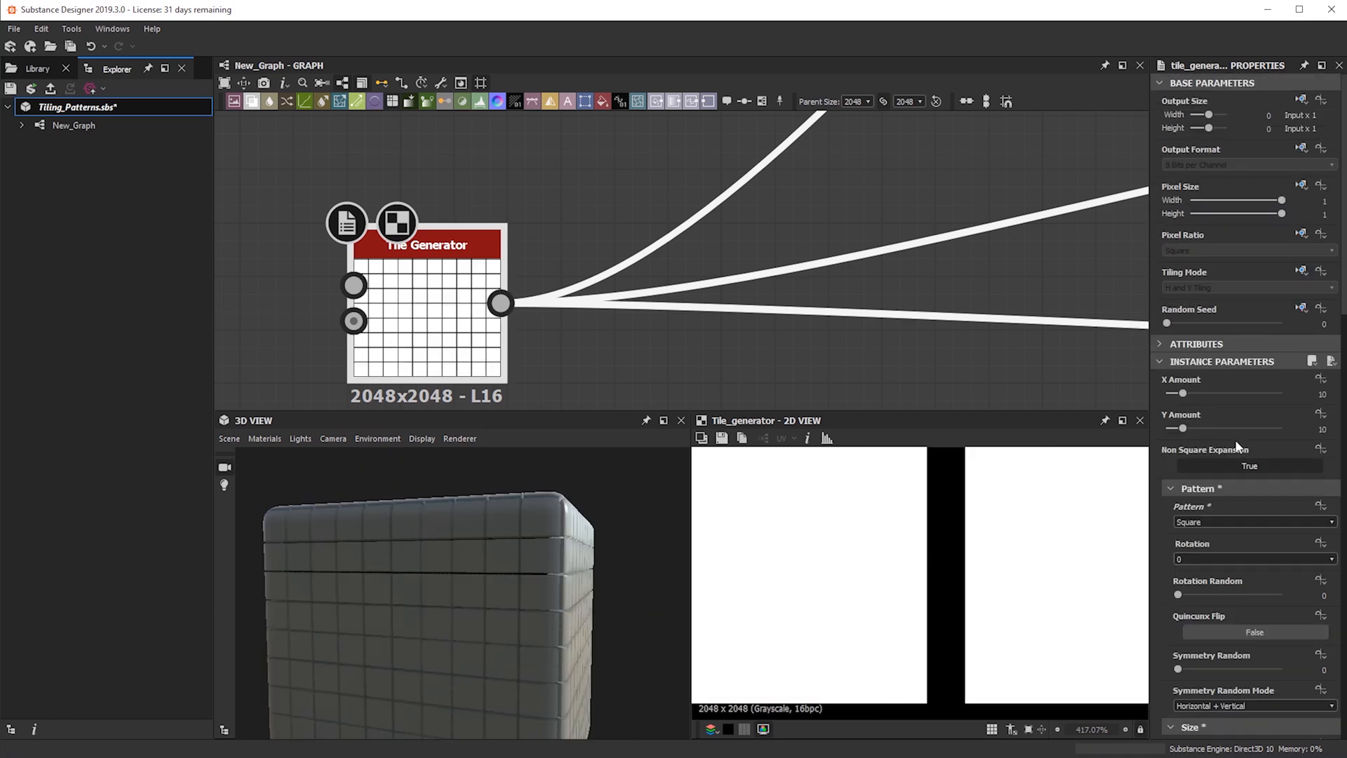
pyautogui.scroll(-8, 1224, 456)
pyautogui.scroll(5, 1224, 561)
pyautogui.scroll(1, 1221, 527)
pyautogui.moveTo(482, 582); pyautogui.dragTo(509, 570)
pyautogui.moveTo(1182, 351); pyautogui.dragTo(1176, 353)
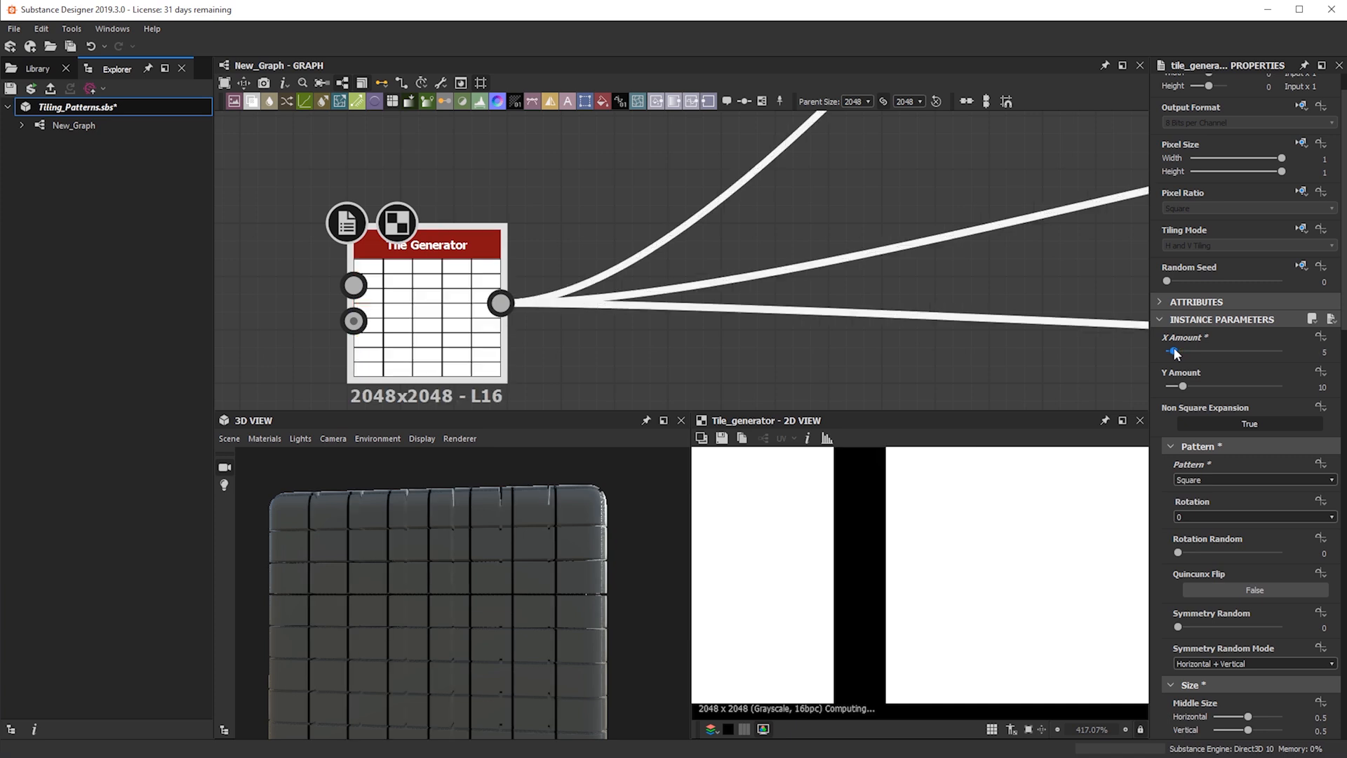
pyautogui.moveTo(385, 554); pyautogui.dragTo(487, 575)
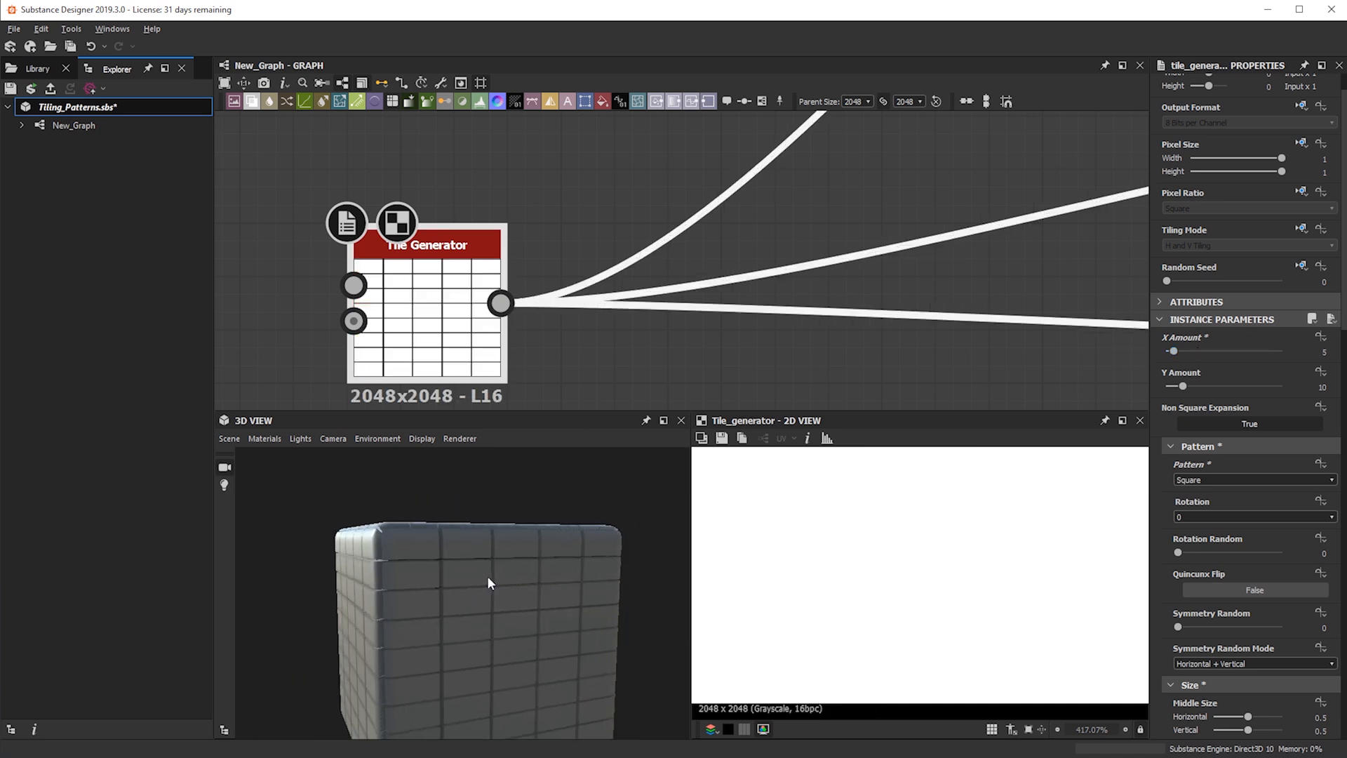
pyautogui.moveTo(555, 726); pyautogui.dragTo(561, 542)
pyautogui.moveTo(671, 535); pyautogui.dragTo(666, 561)
pyautogui.scroll(-4, 911, 563)
pyautogui.scroll(-5, 910, 563)
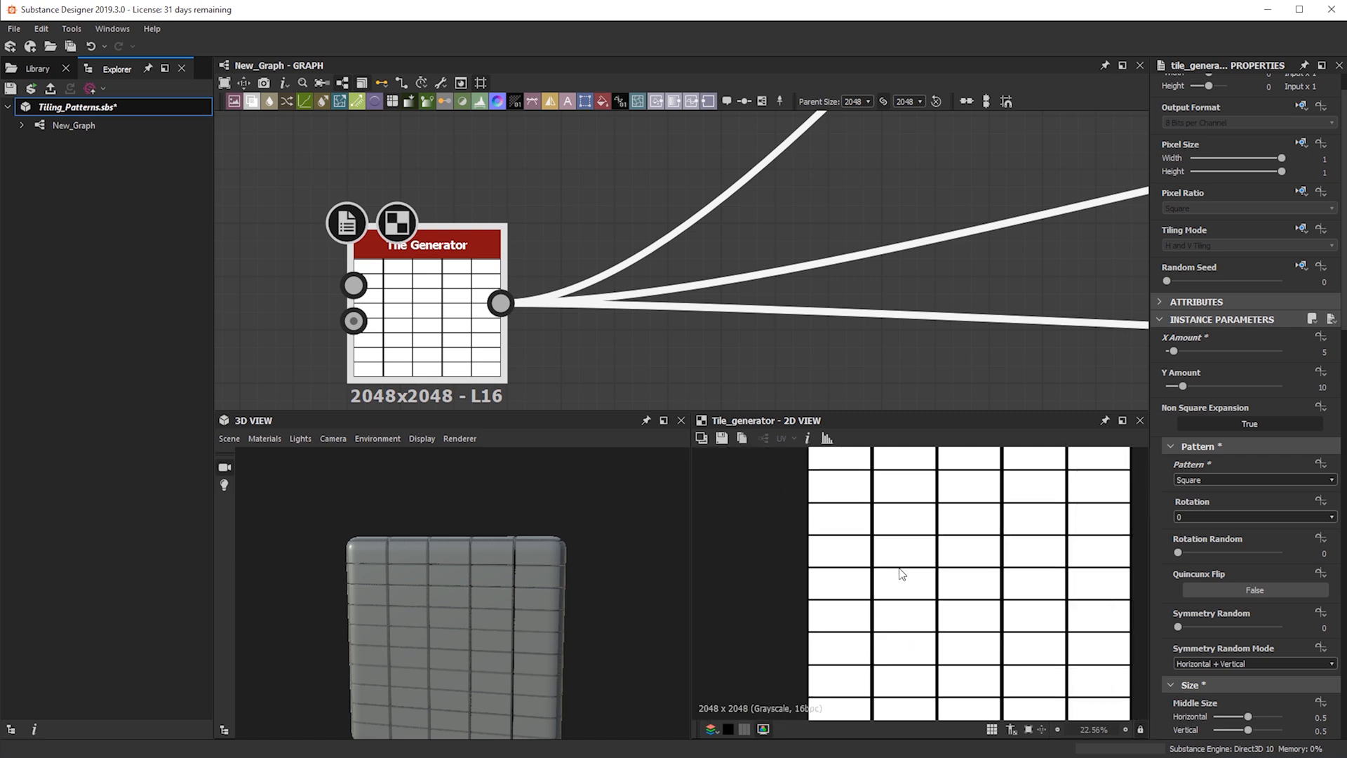
pyautogui.scroll(2, 904, 541)
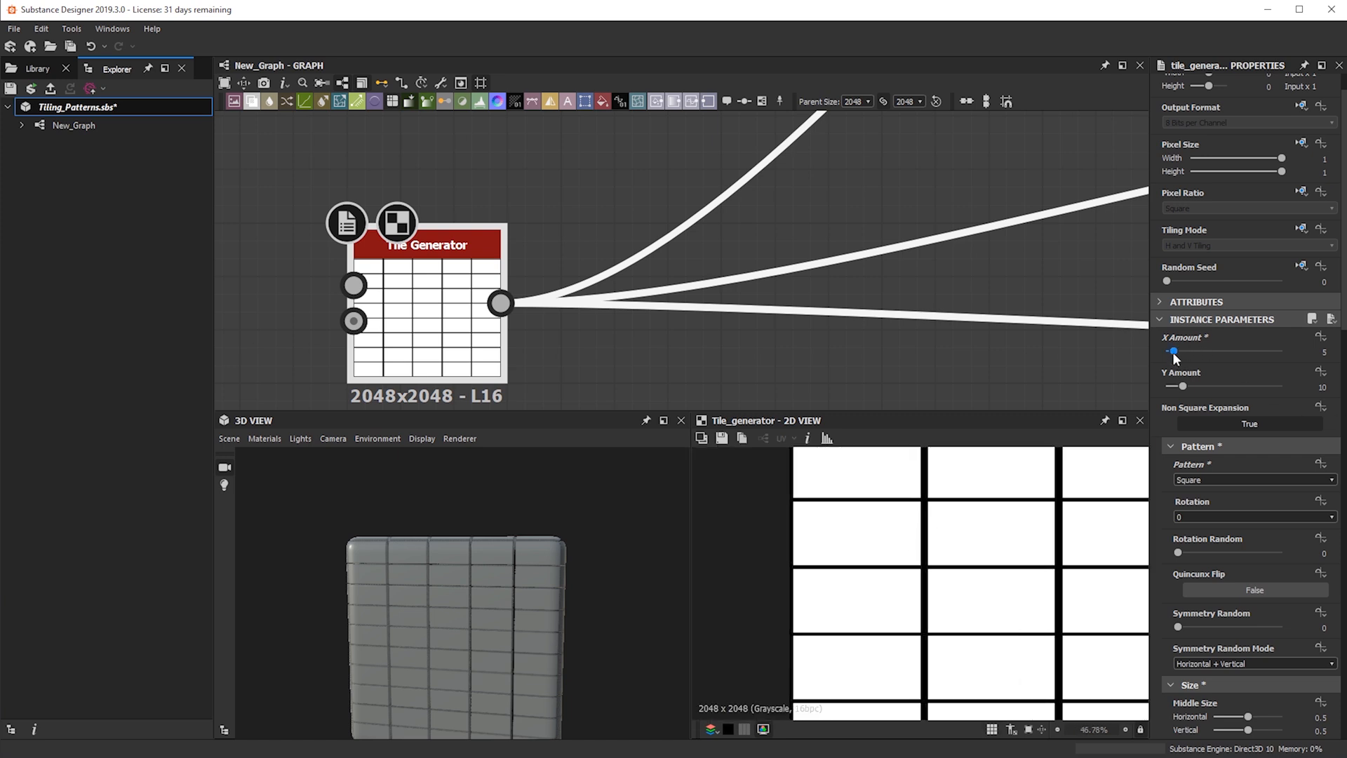
# - Set the Tile Generator's X Amount to 4 and frame the whole texture in the 2D view
pyautogui.moveTo(1176, 357); pyautogui.dragTo(1171, 352)
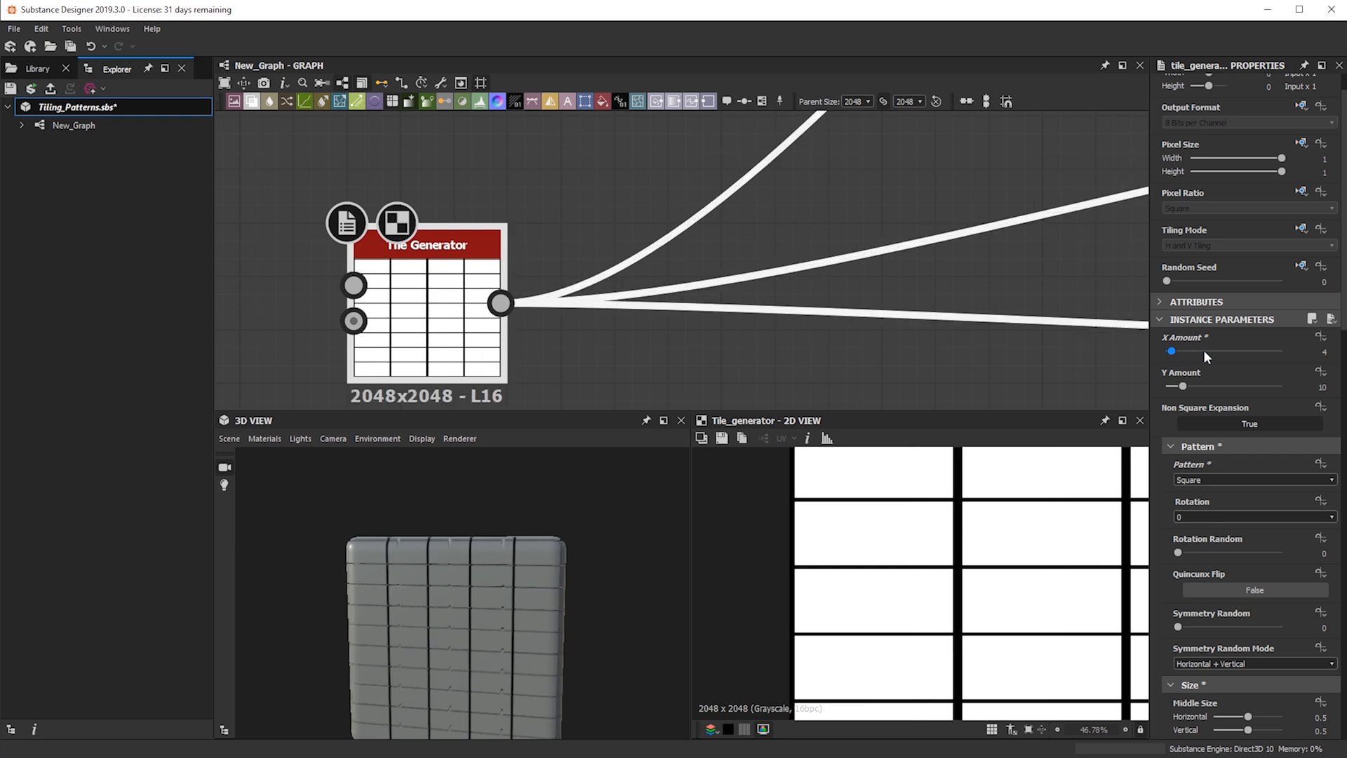
pyautogui.scroll(-2, 893, 541)
pyautogui.scroll(-1, 913, 503)
pyautogui.scroll(1, 913, 504)
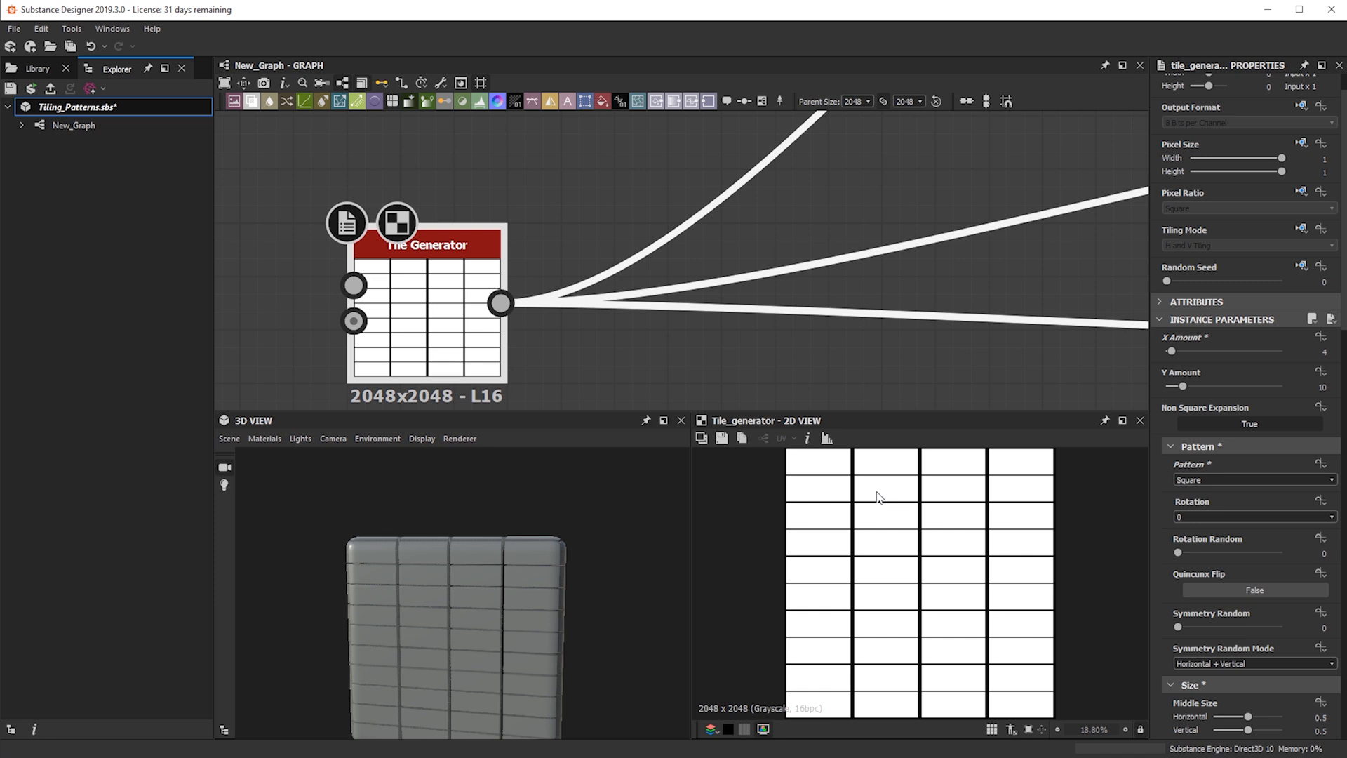
# - Toggle the tiled display in the 2D view on and off to examine how the pattern repeats across the texture borders
pyautogui.press('space')
pyautogui.scroll(-4, 824, 524)
pyautogui.press('space')
pyautogui.scroll(4, 873, 582)
pyautogui.press('space')
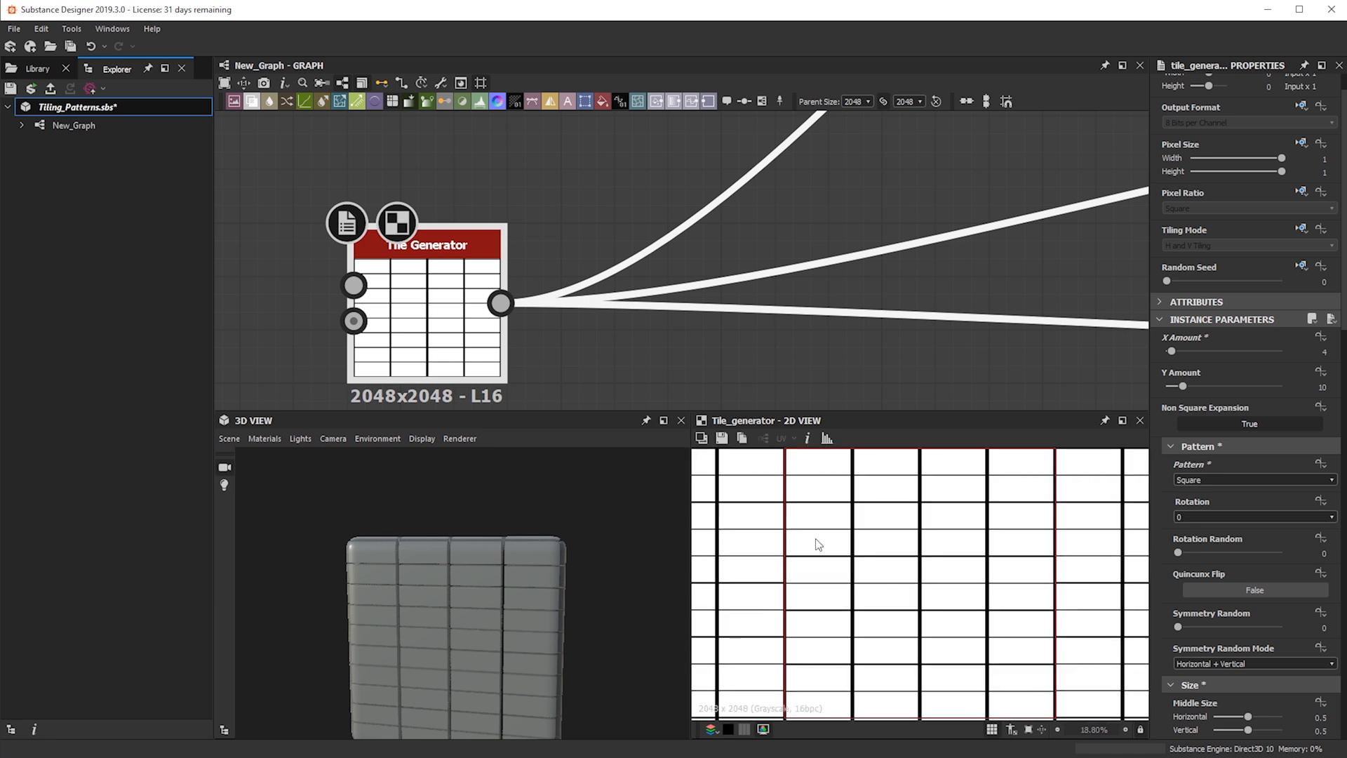
pyautogui.scroll(2, 869, 591)
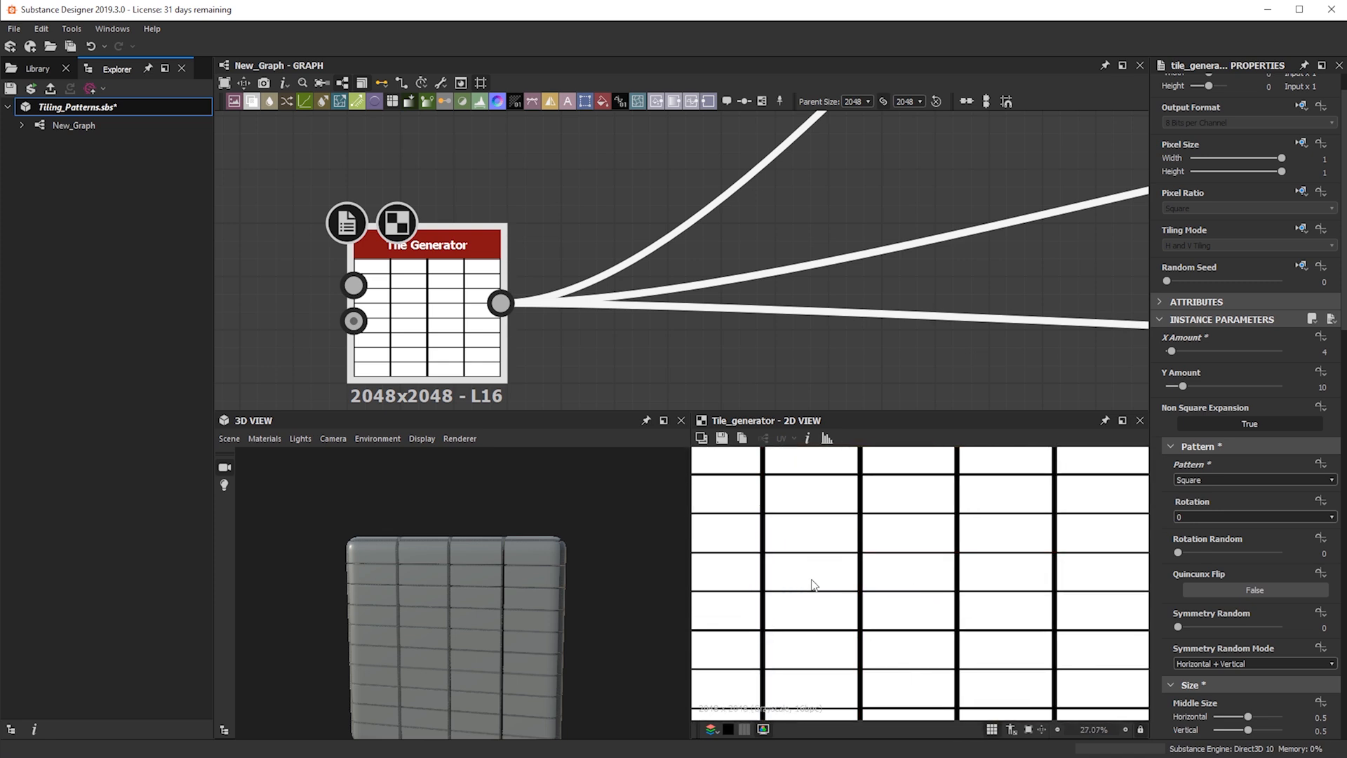
pyautogui.press('space')
pyautogui.scroll(-2, 804, 567)
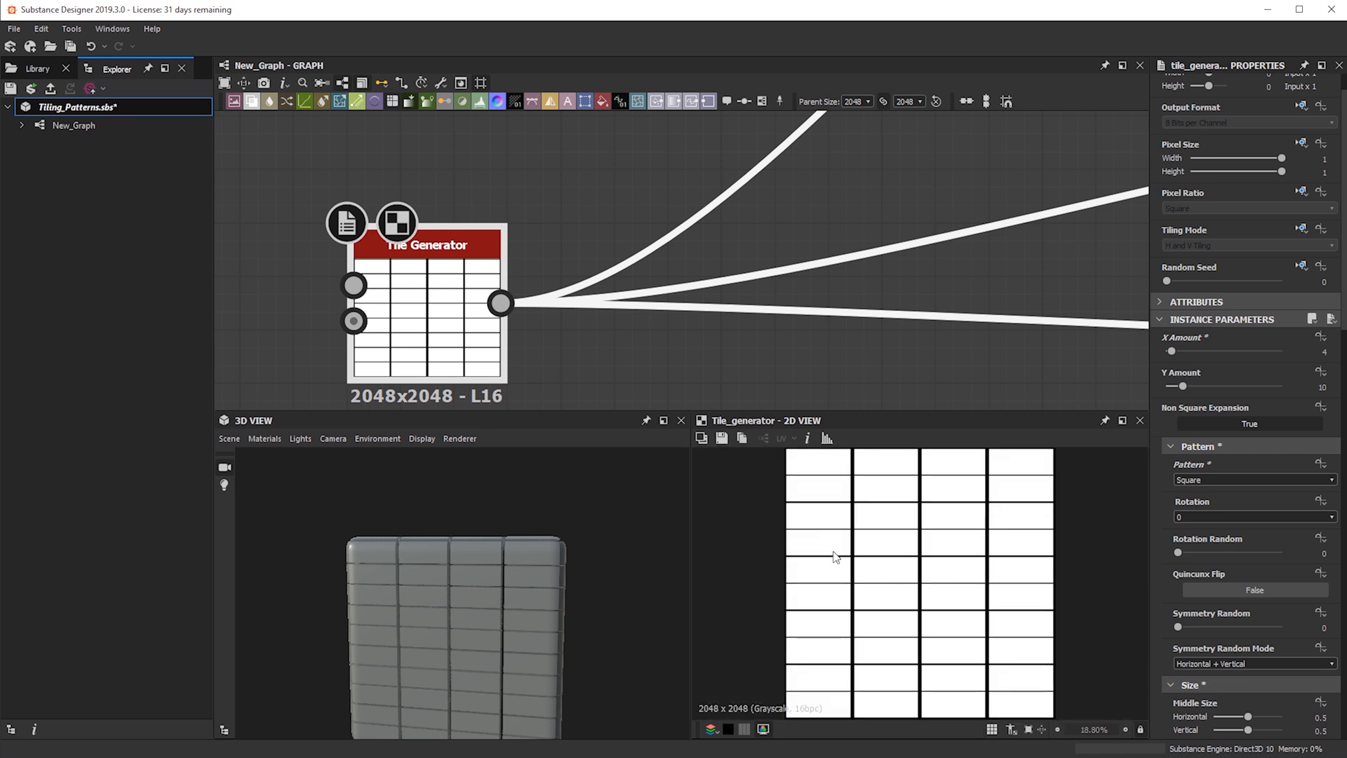
pyautogui.press('space')
pyautogui.scroll(7, 848, 551)
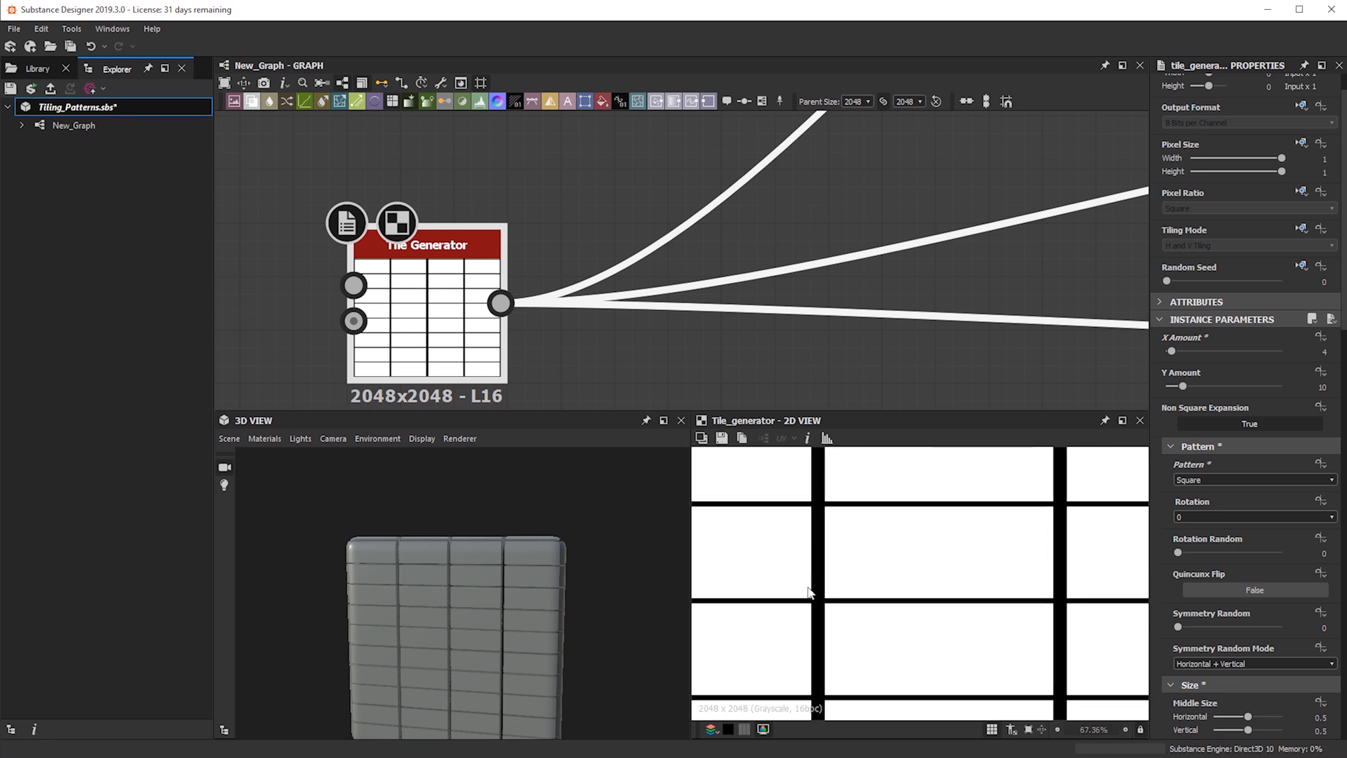
pyautogui.scroll(-5, 834, 576)
pyautogui.scroll(3, 999, 566)
pyautogui.scroll(-4, 997, 569)
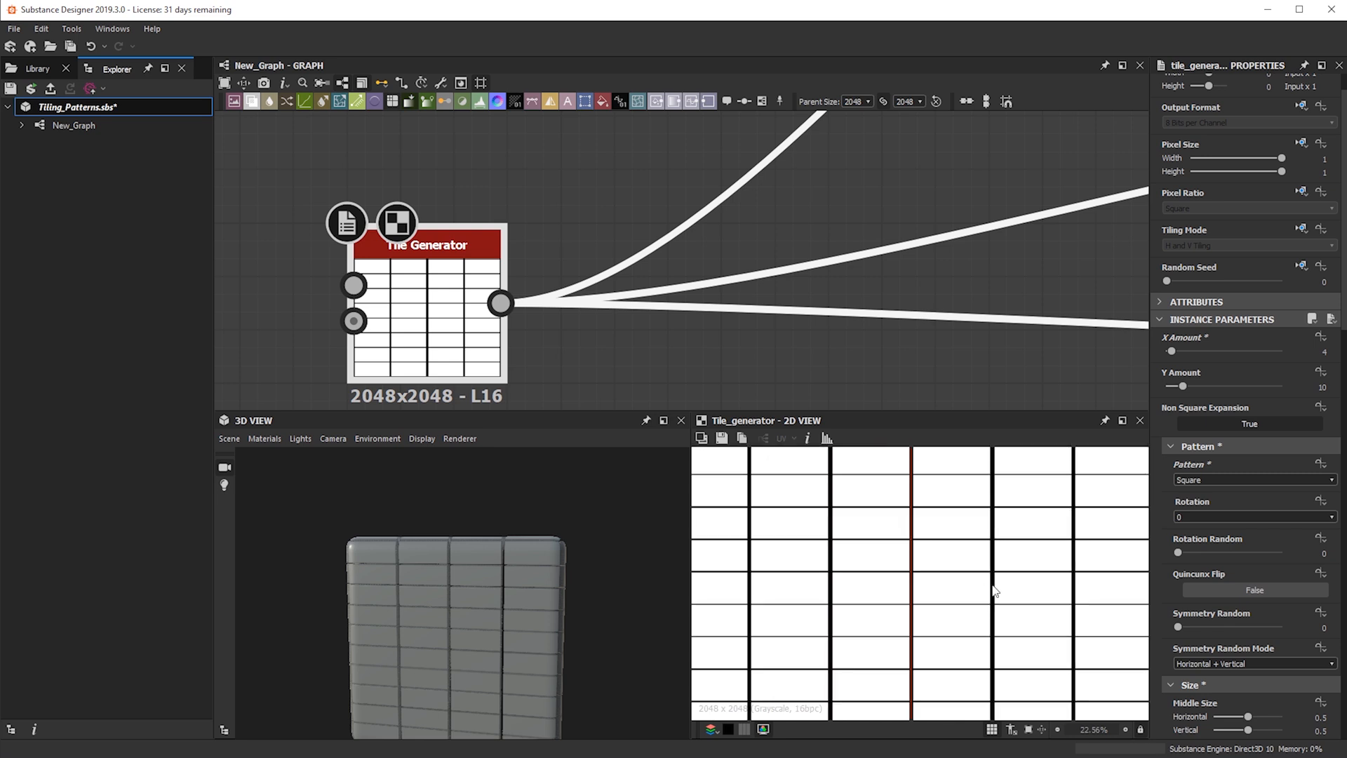
pyautogui.press('space')
# - Raise the position Offset to about half a tile to stagger the rows into a brick layout, and check it on the cube
pyautogui.moveTo(351, 589); pyautogui.dragTo(542, 574)
pyautogui.keyDown('alt'); pyautogui.moveTo(618, 525); pyautogui.dragTo(496, 528); pyautogui.keyUp('alt')
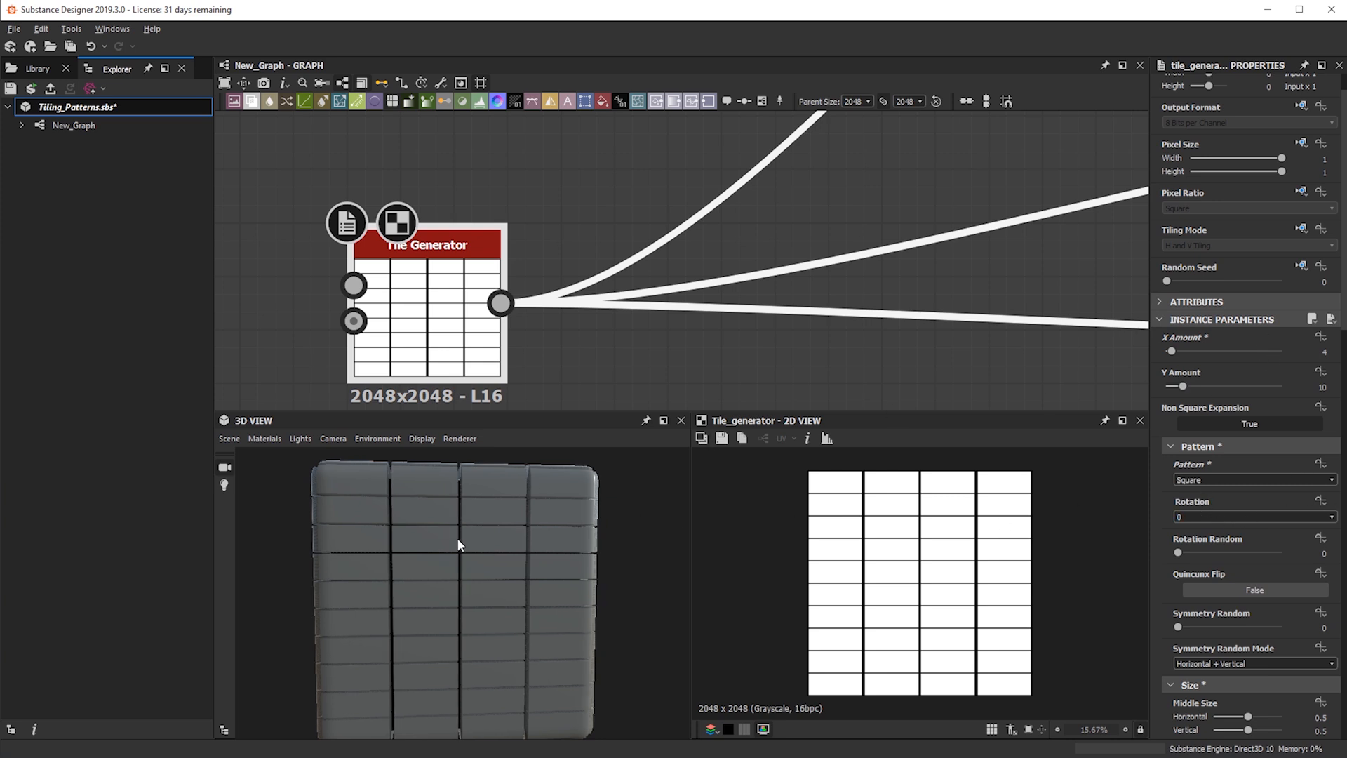
pyautogui.keyDown('alt'); pyautogui.moveTo(446, 543); pyautogui.dragTo(468, 526); pyautogui.keyUp('alt')
pyautogui.scroll(-5, 1197, 504)
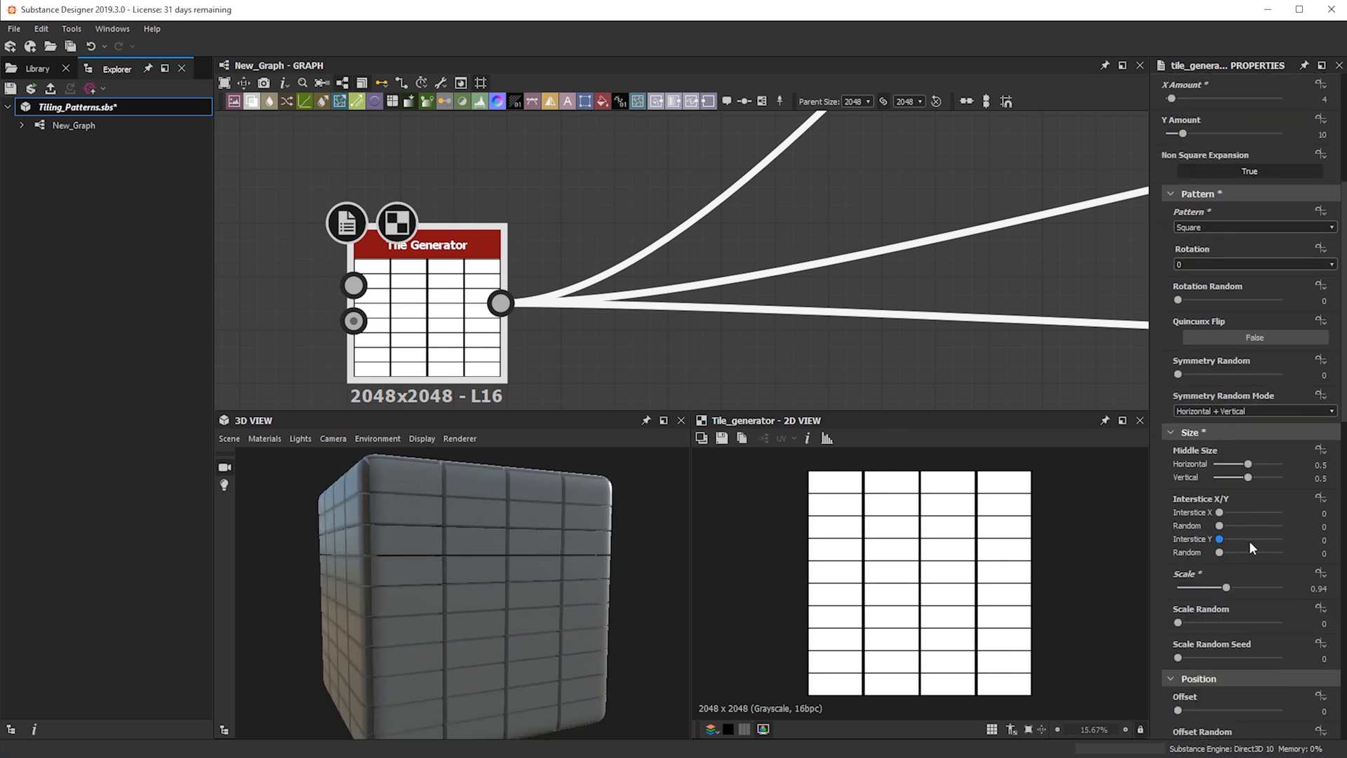
pyautogui.scroll(-4, 1235, 597)
pyautogui.moveTo(1205, 542); pyautogui.dragTo(1235, 543)
pyautogui.keyDown('alt'); pyautogui.moveTo(421, 579); pyautogui.dragTo(421, 616); pyautogui.keyUp('alt')
# - Set Luminance Random to 0.39 for varied brick heights, and inspect the result on the cube and in the 2D view
pyautogui.scroll(-10, 1299, 503)
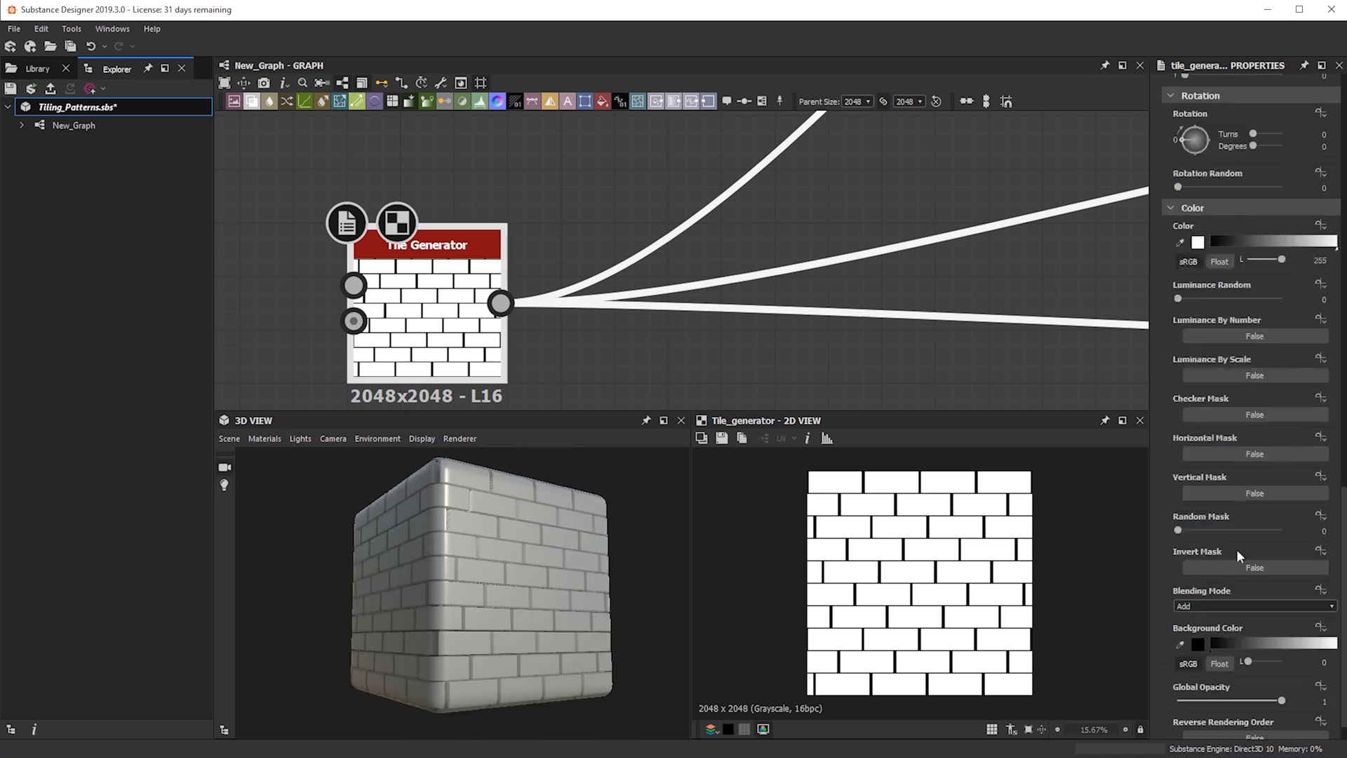
pyautogui.scroll(2, 1199, 384)
pyautogui.moveTo(1205, 352); pyautogui.dragTo(1220, 359)
pyautogui.moveTo(423, 612); pyautogui.dragTo(478, 596)
pyautogui.scroll(2, 397, 296)
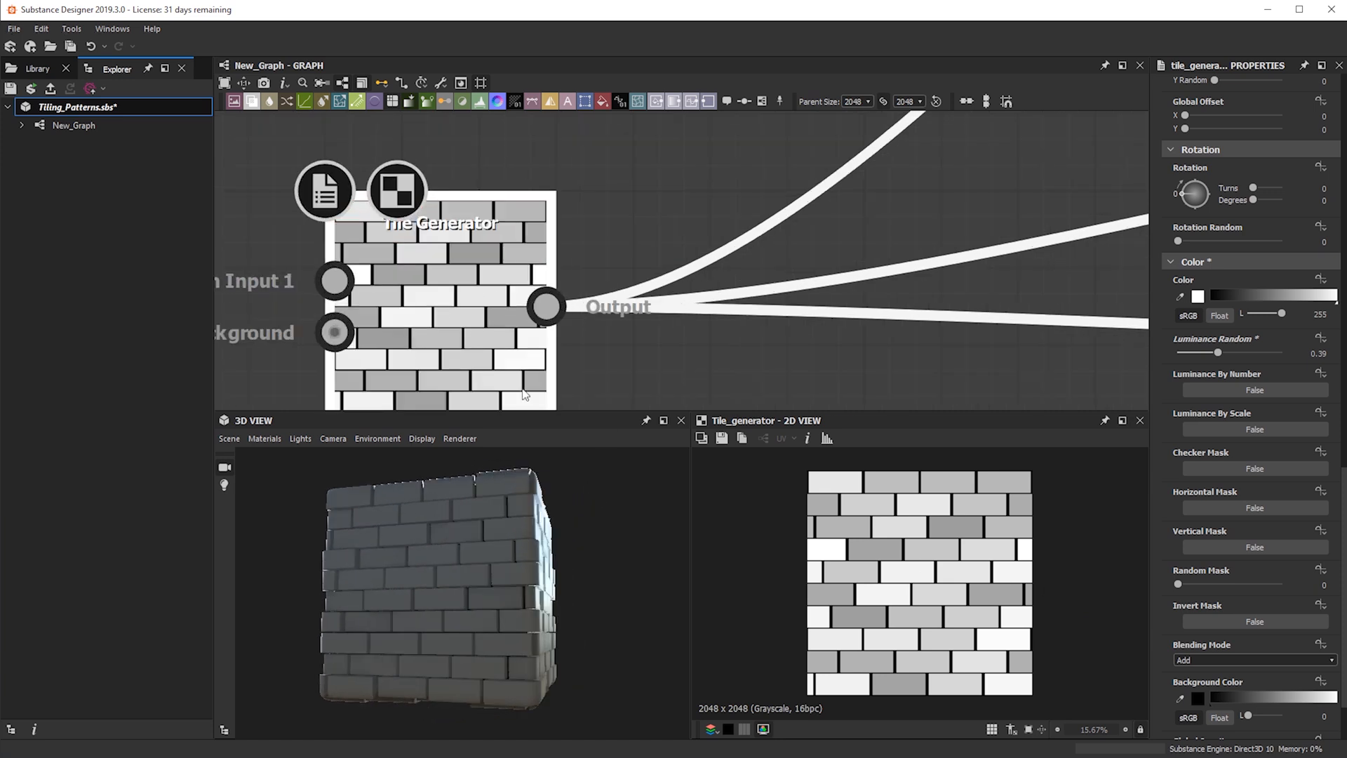
pyautogui.moveTo(442, 589); pyautogui.dragTo(491, 505)
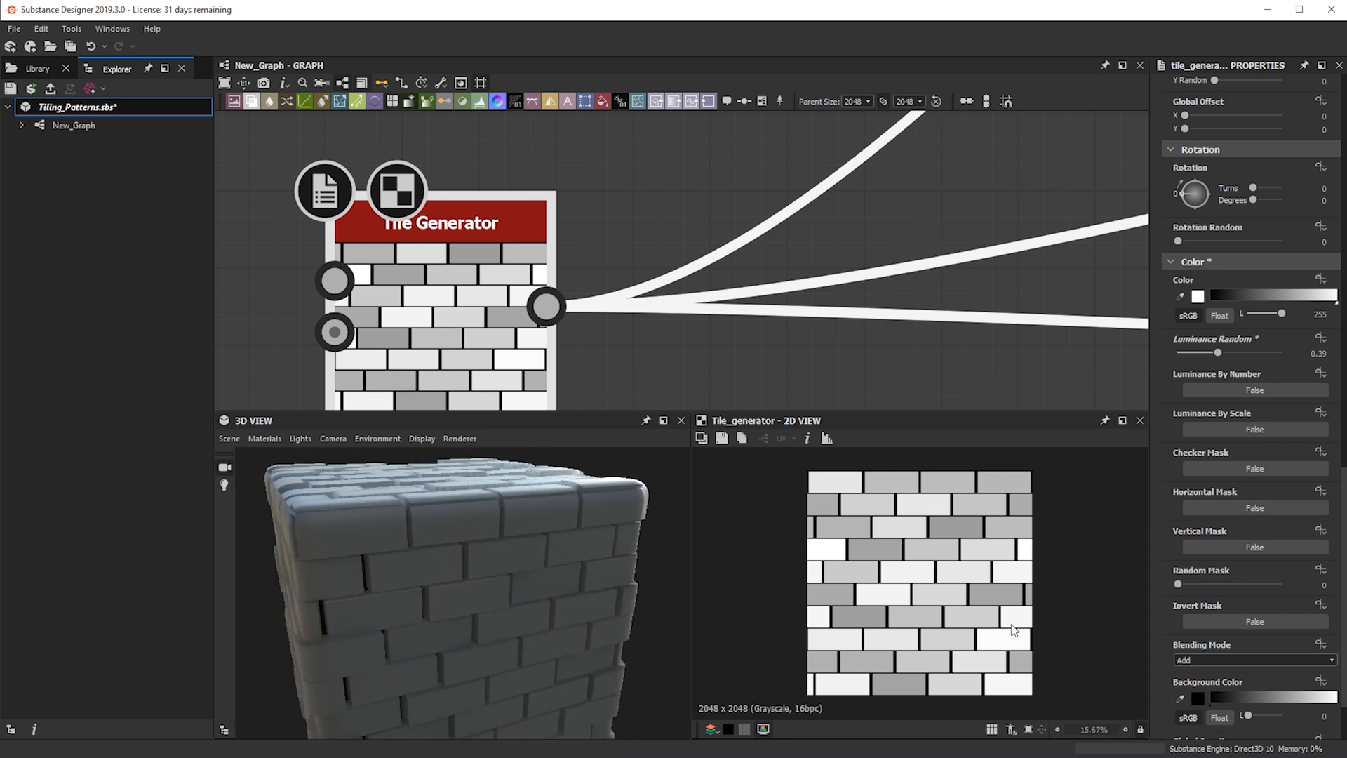
pyautogui.scroll(4, 1031, 621)
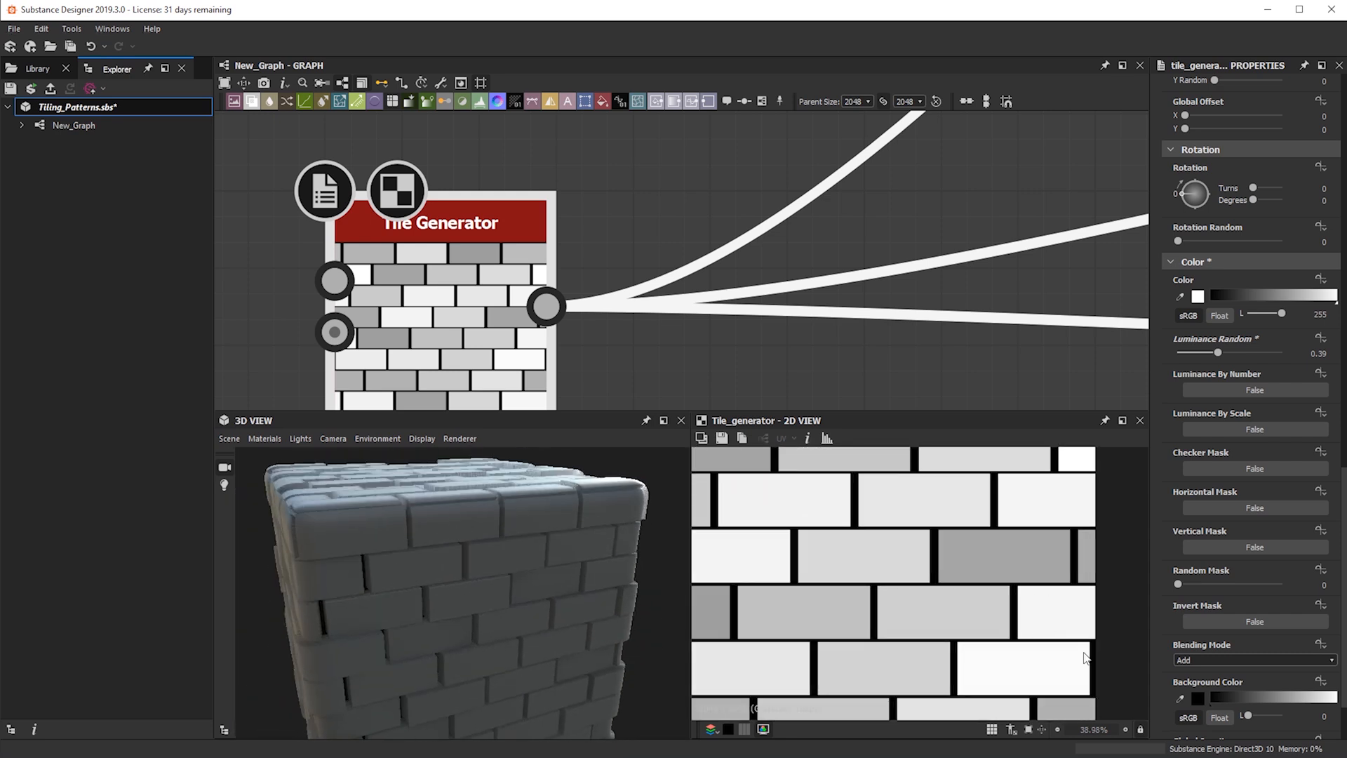
# - Examine the staggered bricks in the 2D view and on several sides of the cube, checking the height variation
pyautogui.moveTo(1025, 672); pyautogui.dragTo(844, 591, button='middle')
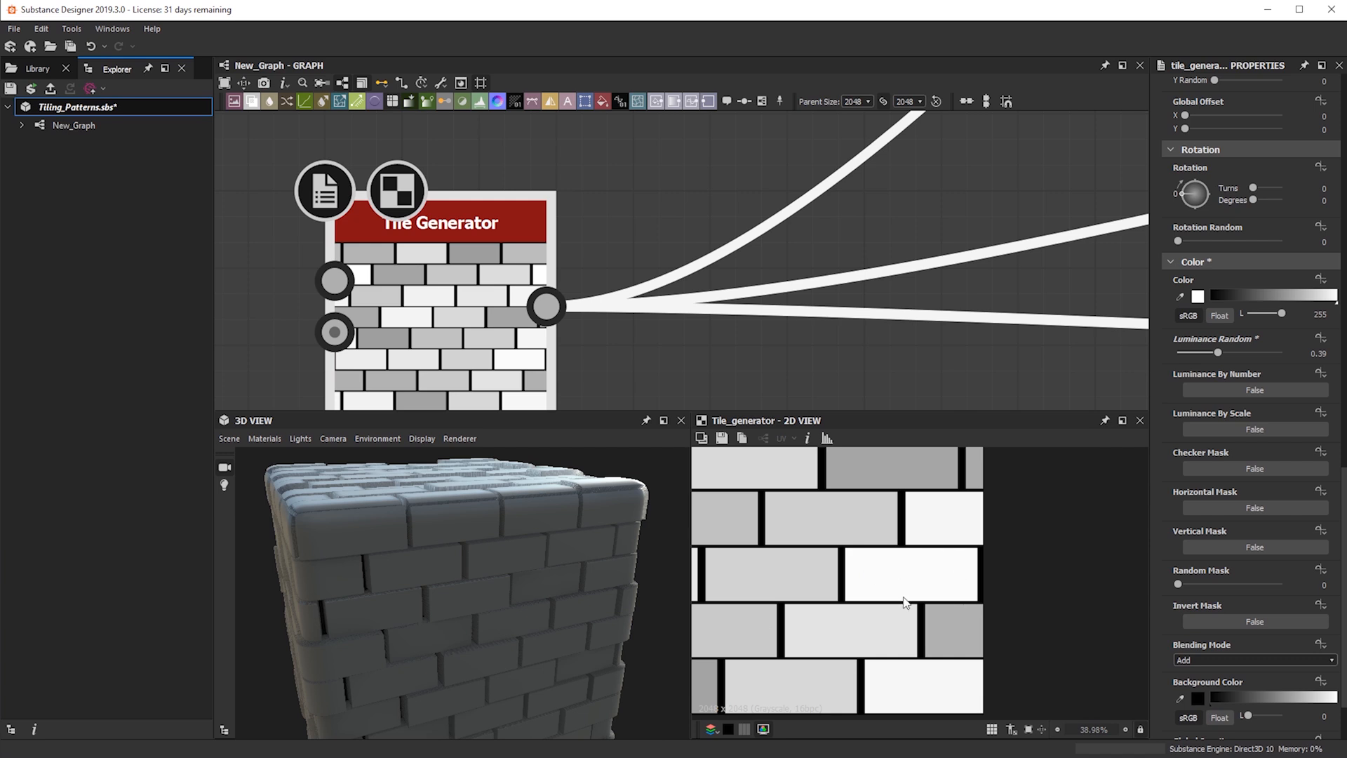
pyautogui.moveTo(503, 523); pyautogui.dragTo(553, 571)
pyautogui.scroll(-2, 897, 517)
pyautogui.keyDown('alt'); pyautogui.moveTo(631, 590); pyautogui.dragTo(519, 575); pyautogui.keyUp('alt')
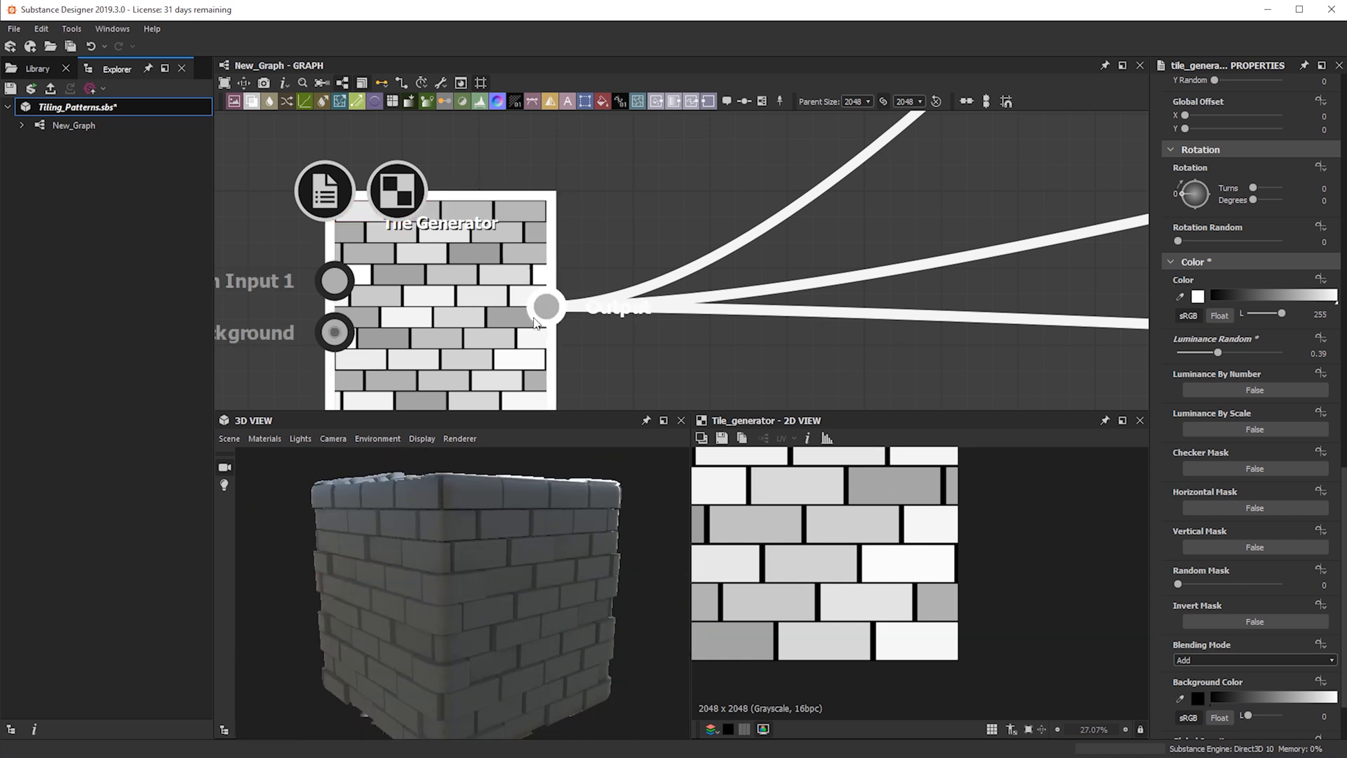
pyautogui.scroll(-3, 566, 536)
pyautogui.keyDown('alt'); pyautogui.moveTo(536, 565); pyautogui.dragTo(456, 559); pyautogui.keyUp('alt')
pyautogui.scroll(-2, 570, 364)
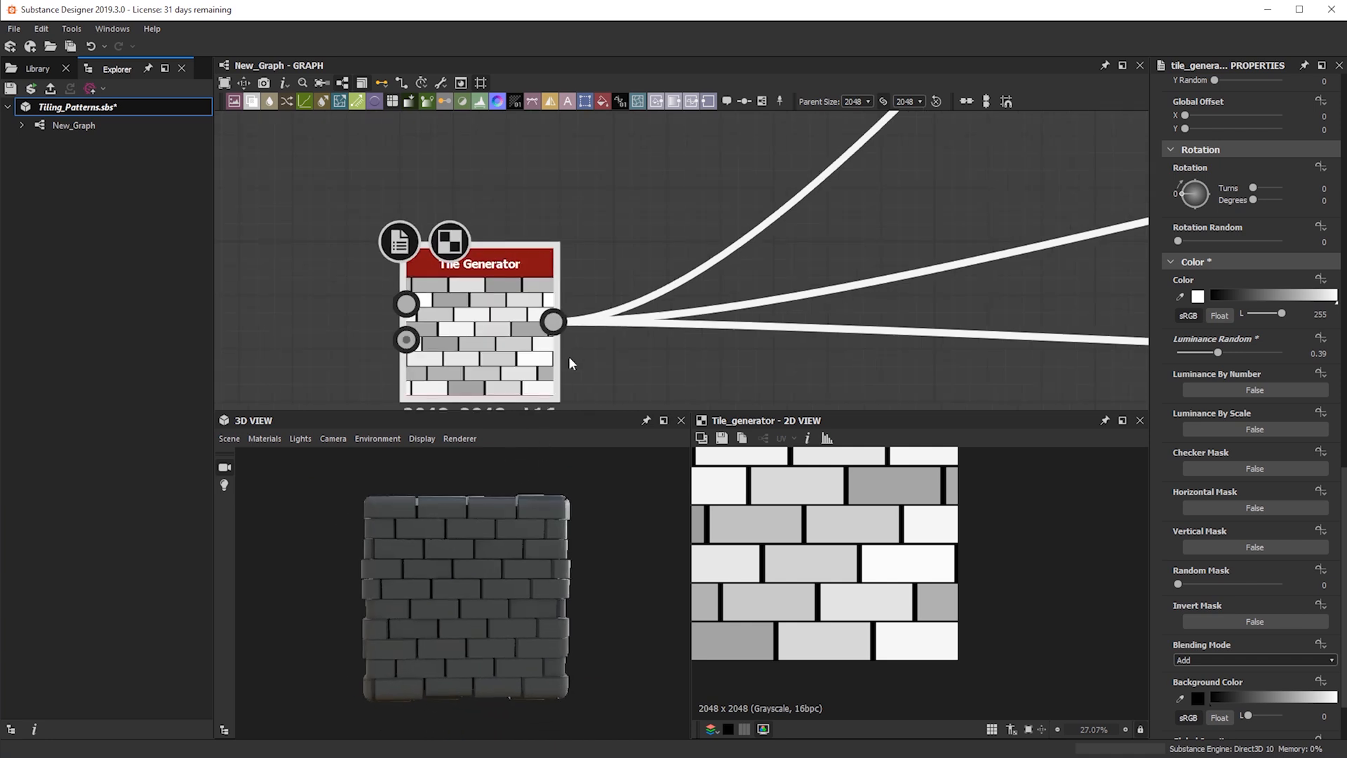
pyautogui.moveTo(569, 364); pyautogui.dragTo(548, 263, button='middle')
pyautogui.scroll(-3, 597, 315)
pyautogui.moveTo(443, 324); pyautogui.dragTo(218, 324, button='middle')
pyautogui.moveTo(403, 635); pyautogui.dragTo(484, 638)
pyautogui.moveTo(343, 322); pyautogui.dragTo(560, 323, button='middle')
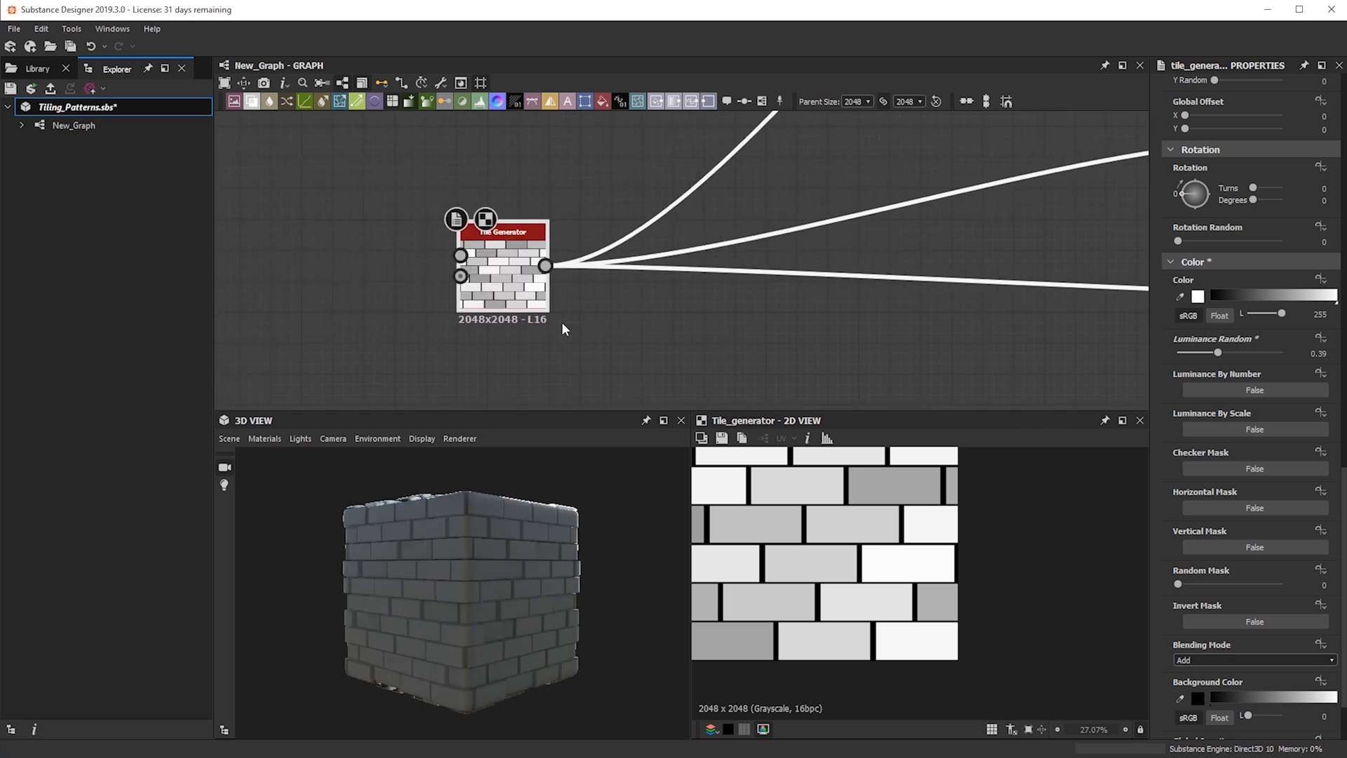
pyautogui.scroll(-2, 562, 329)
pyautogui.moveTo(381, 621); pyautogui.dragTo(550, 617)
pyautogui.scroll(3, 507, 292)
pyautogui.scroll(2, 507, 291)
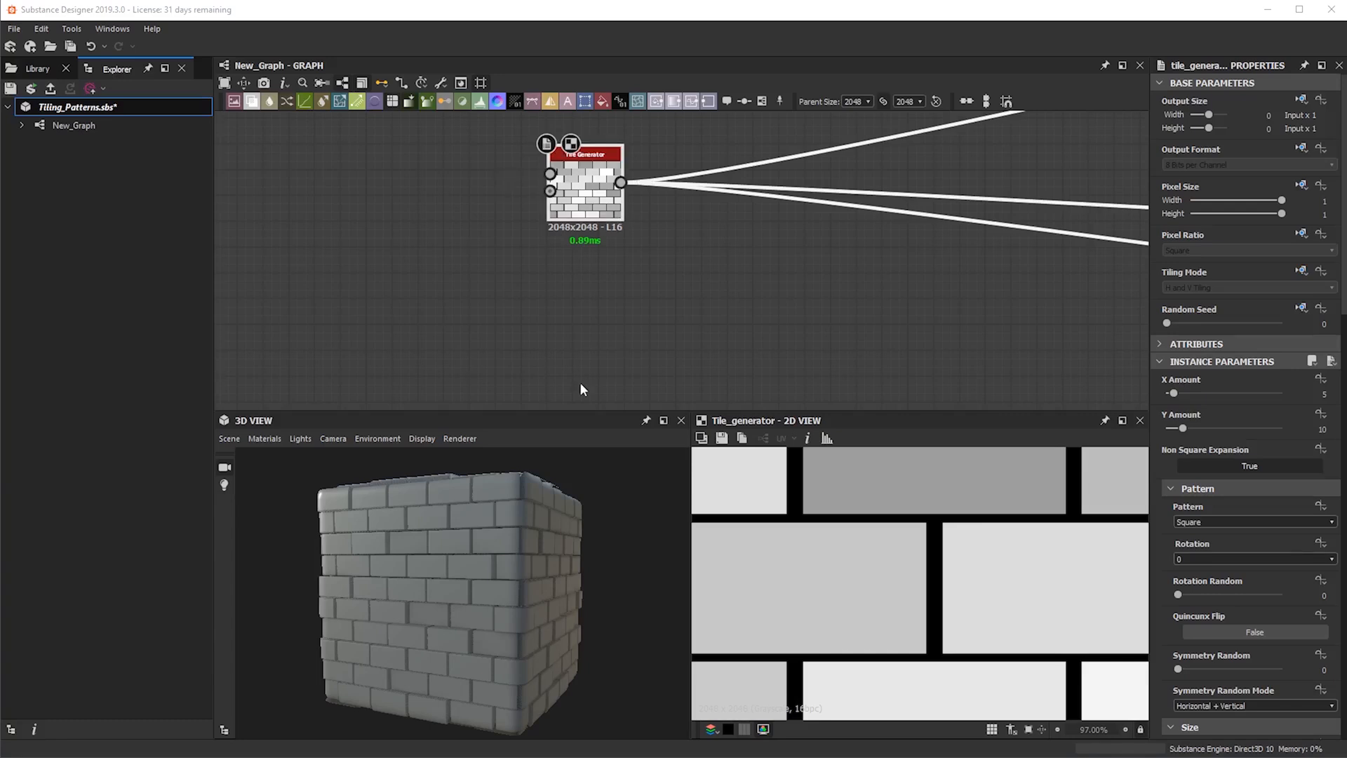
# - Review the Tile Generator's size, position and color parameters, checking its Offset value and the full pattern in the 2D view
pyautogui.click(603, 166)
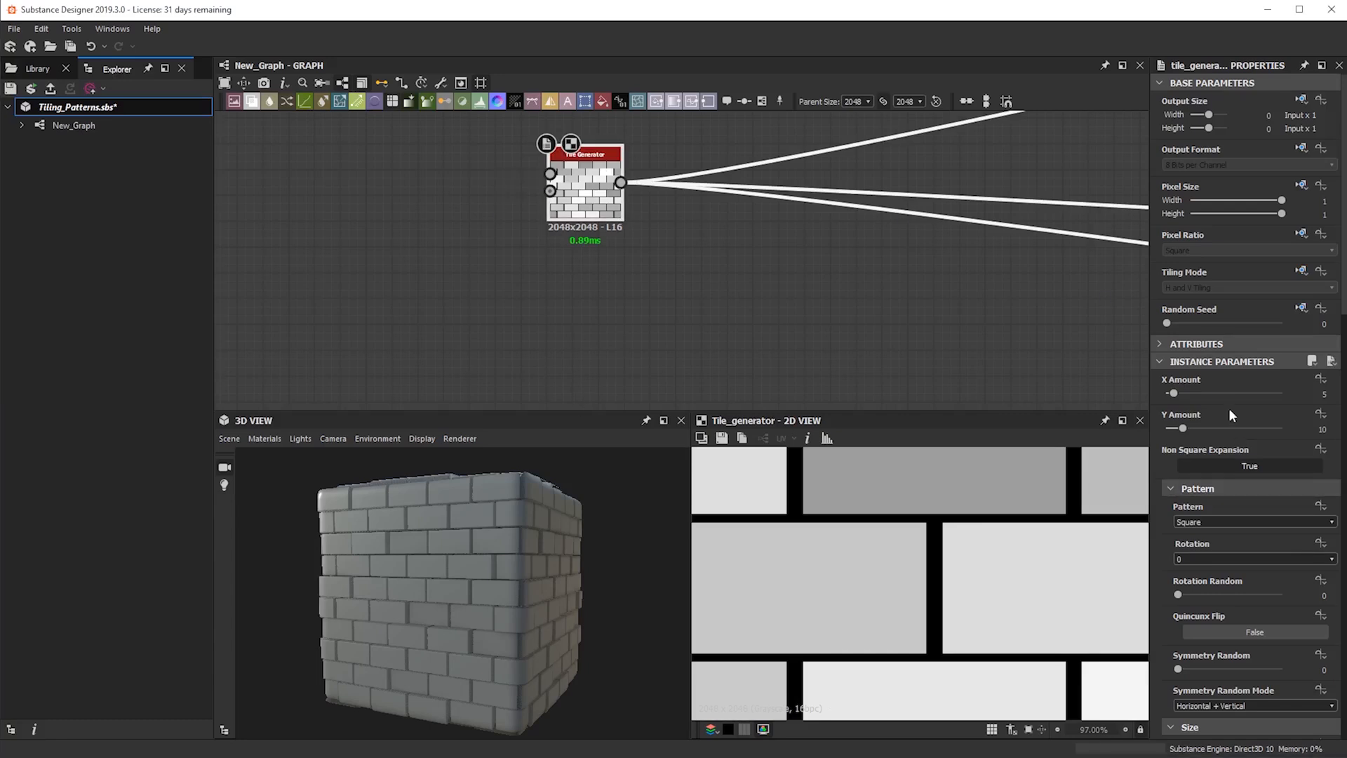
pyautogui.scroll(-6, 1235, 546)
pyautogui.scroll(-13, 1253, 489)
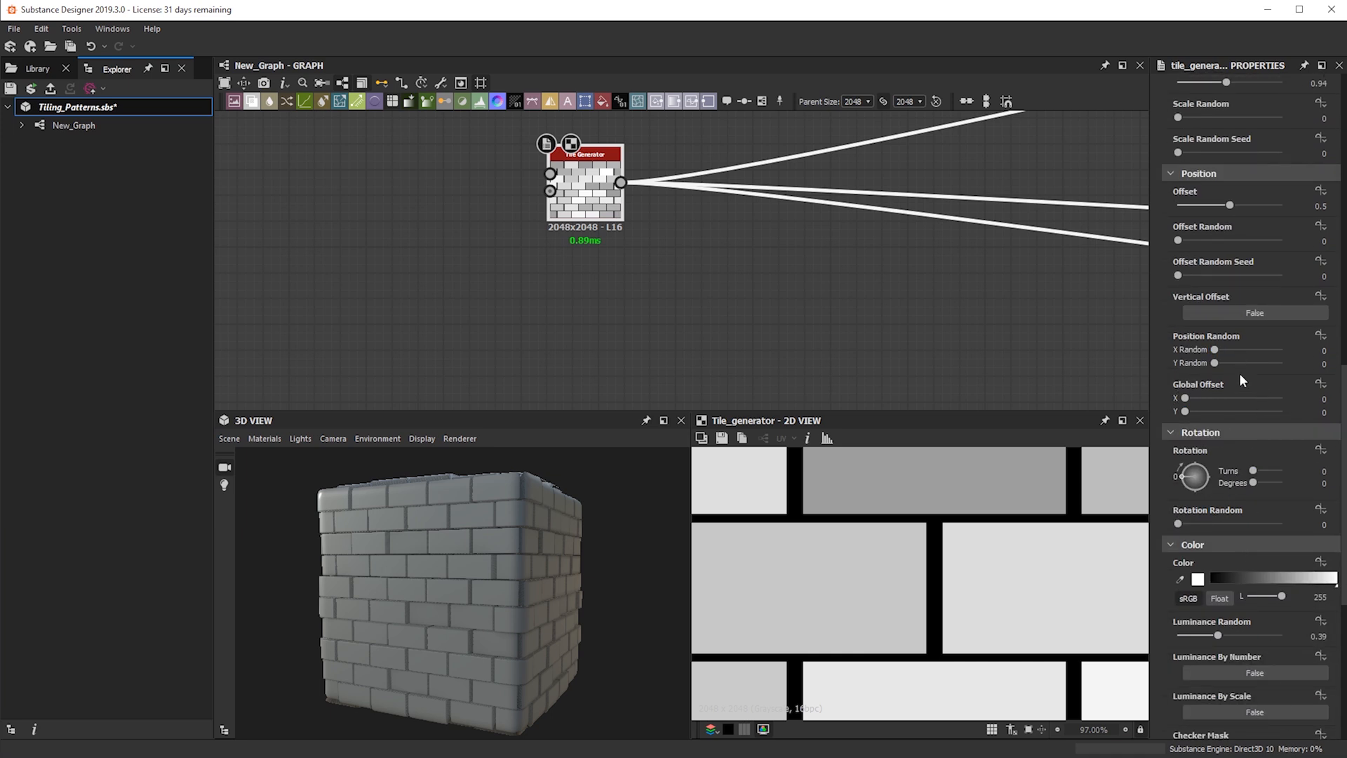
pyautogui.scroll(1, 1256, 377)
pyautogui.moveTo(519, 575); pyautogui.dragTo(484, 555)
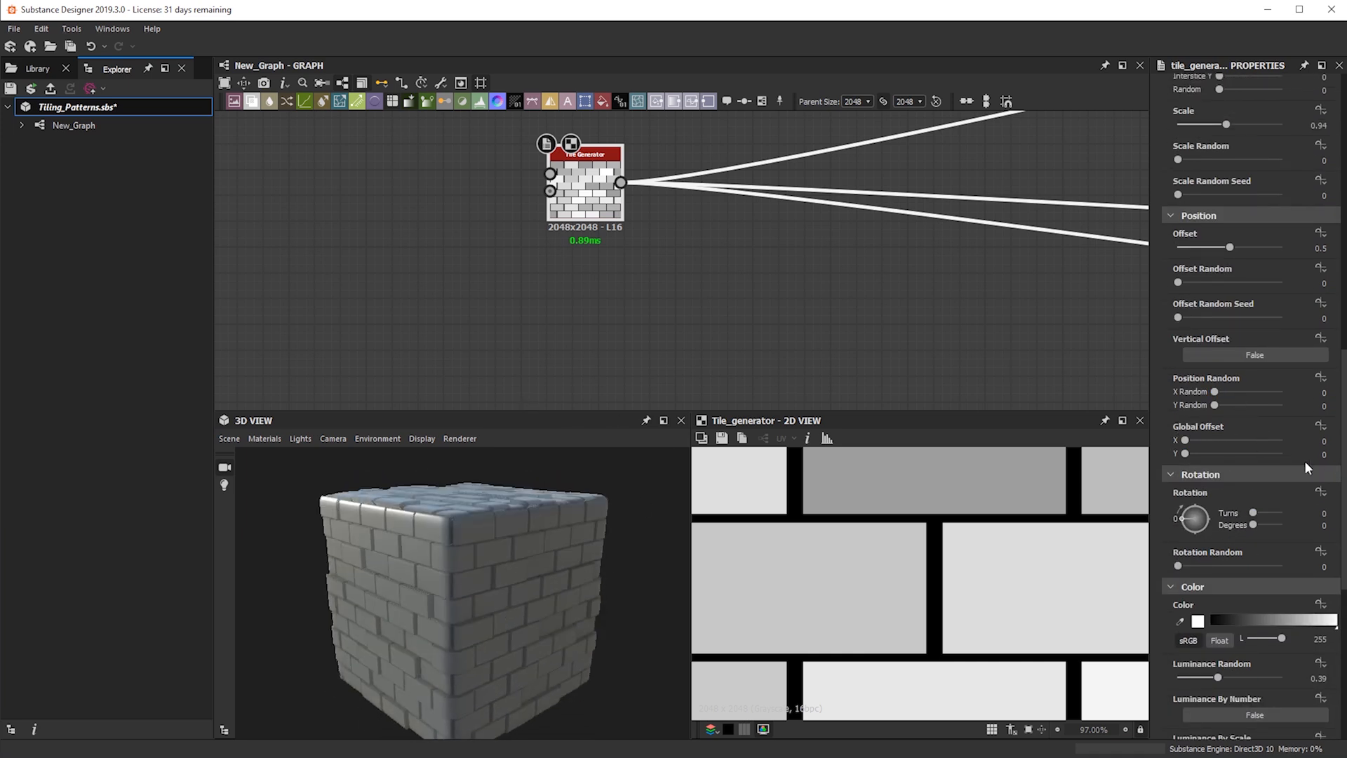
pyautogui.scroll(8, 1236, 436)
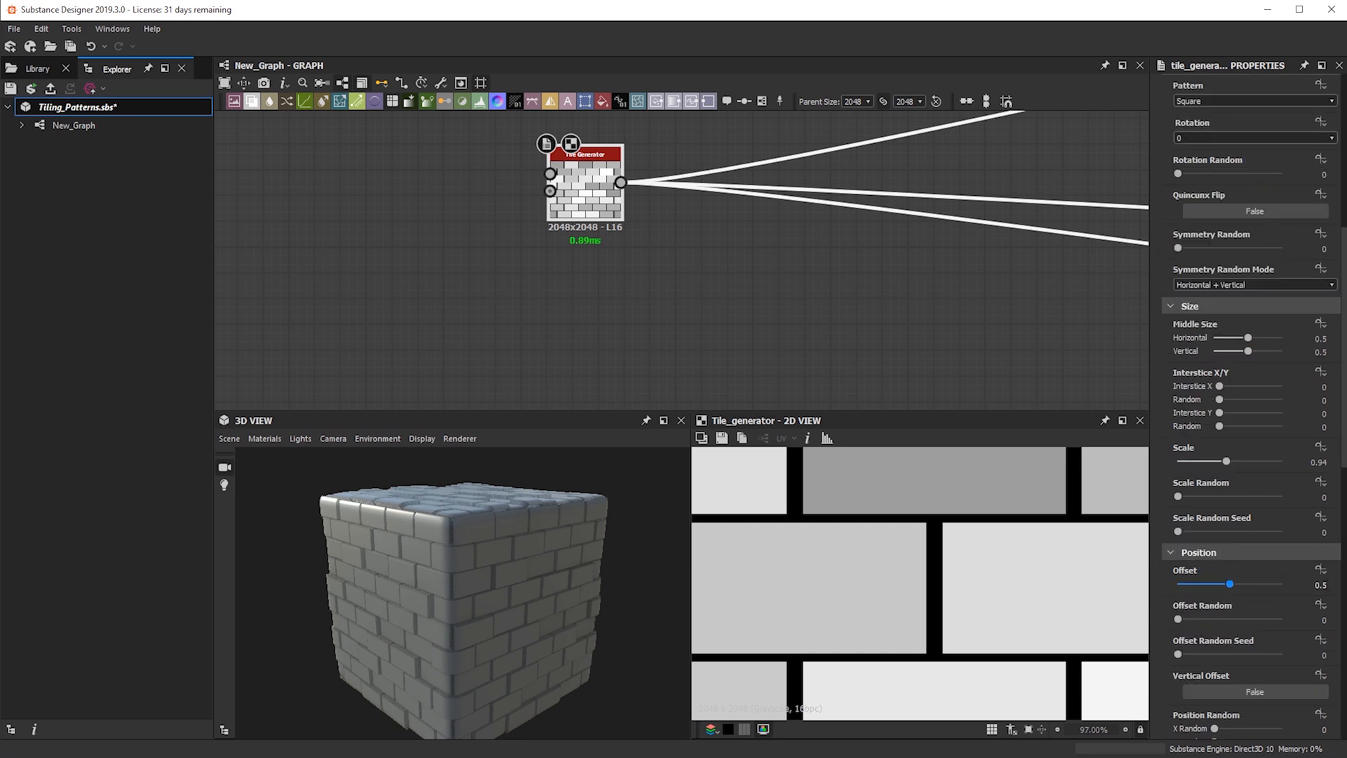
pyautogui.scroll(-3, 1253, 500)
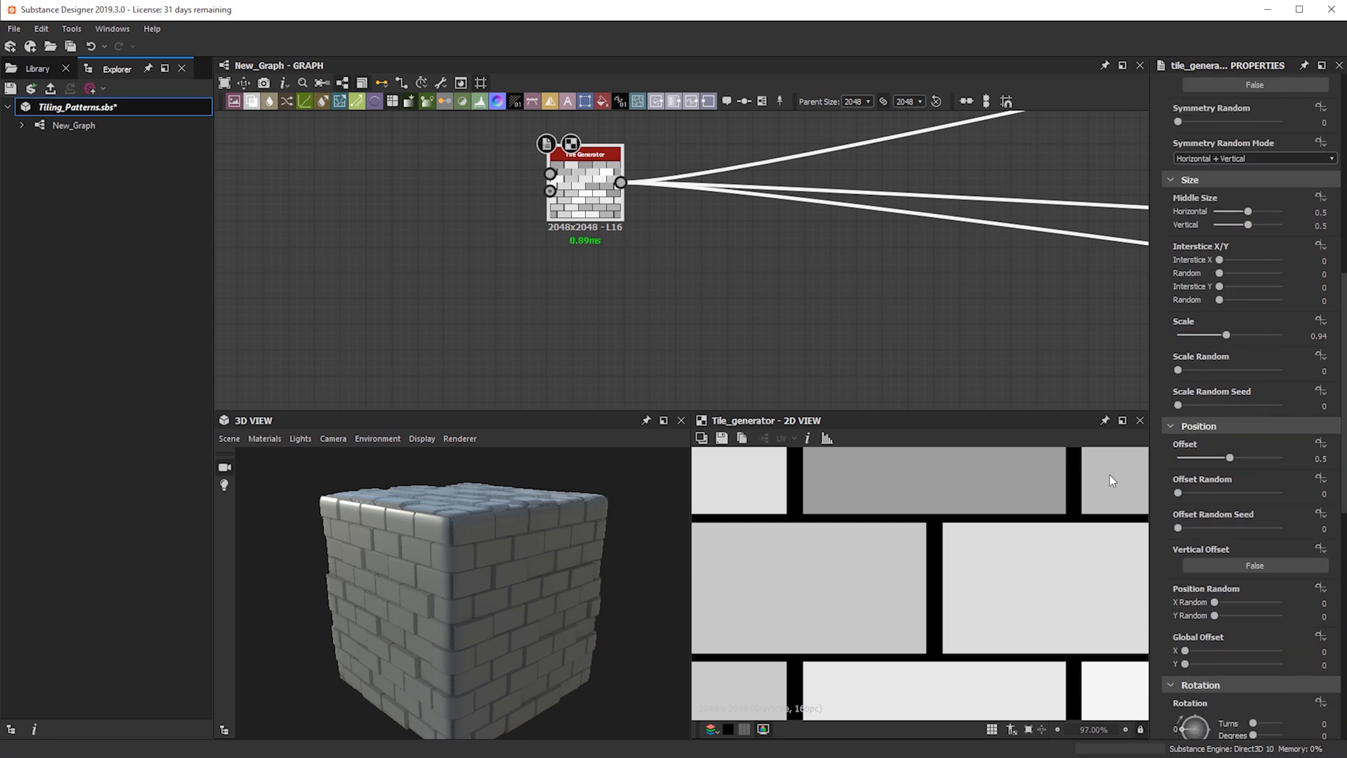
pyautogui.doubleClick(1309, 459)
pyautogui.press('Return')
pyautogui.scroll(-5, 857, 526)
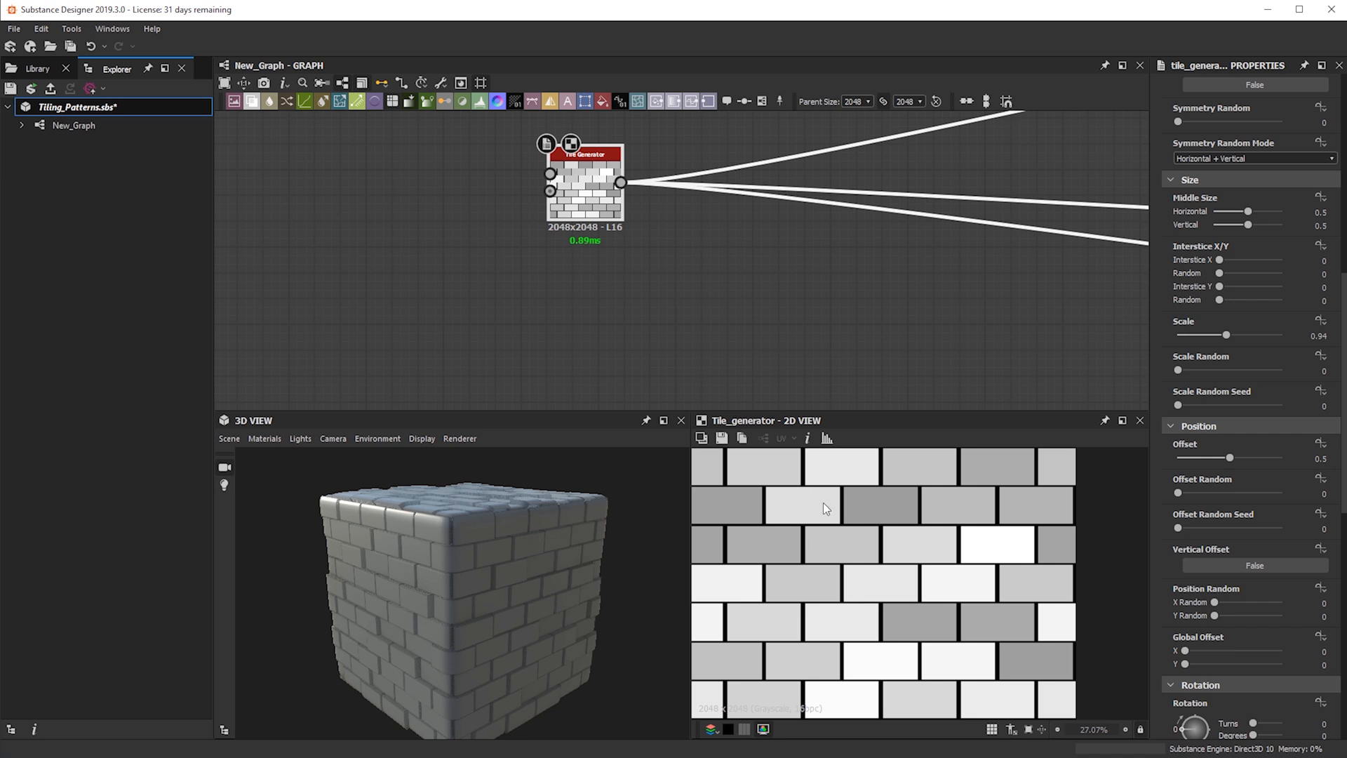
pyautogui.scroll(10, 1195, 391)
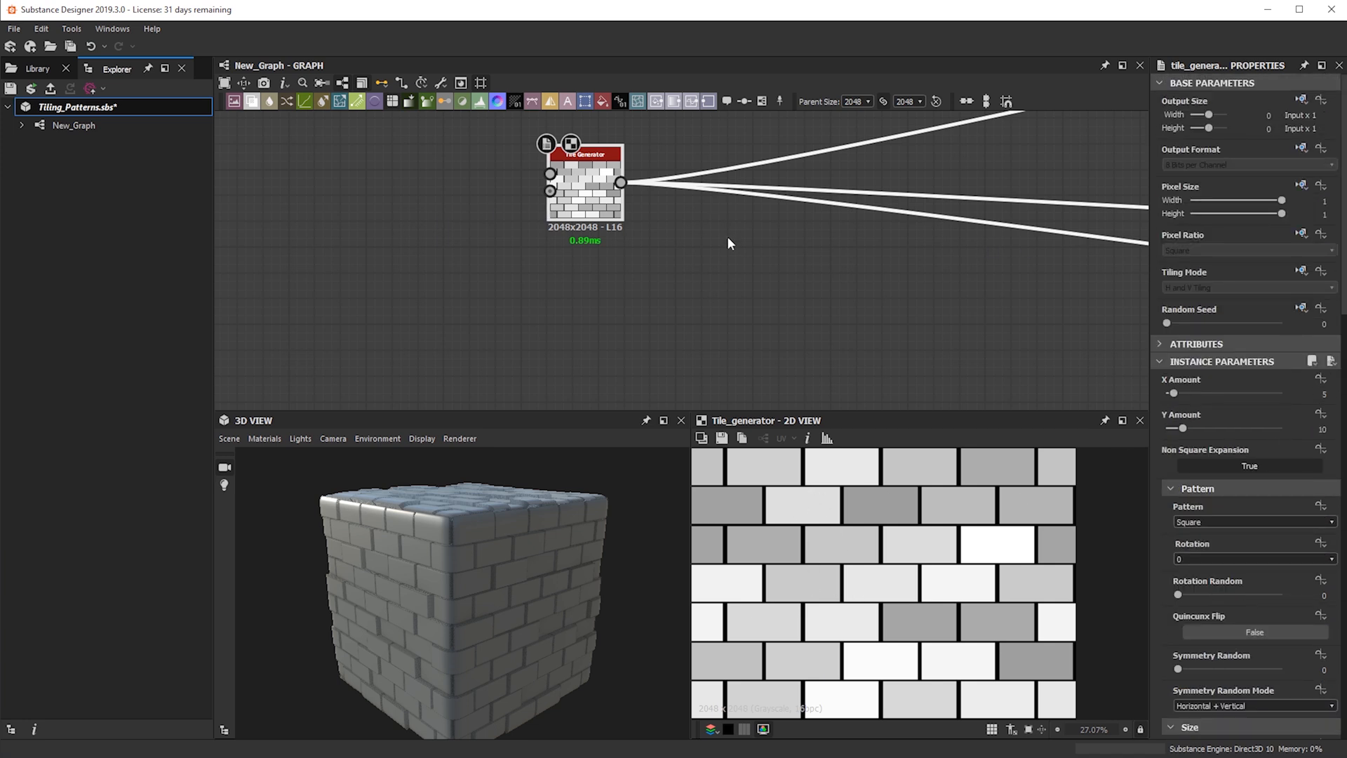
pyautogui.press('f')
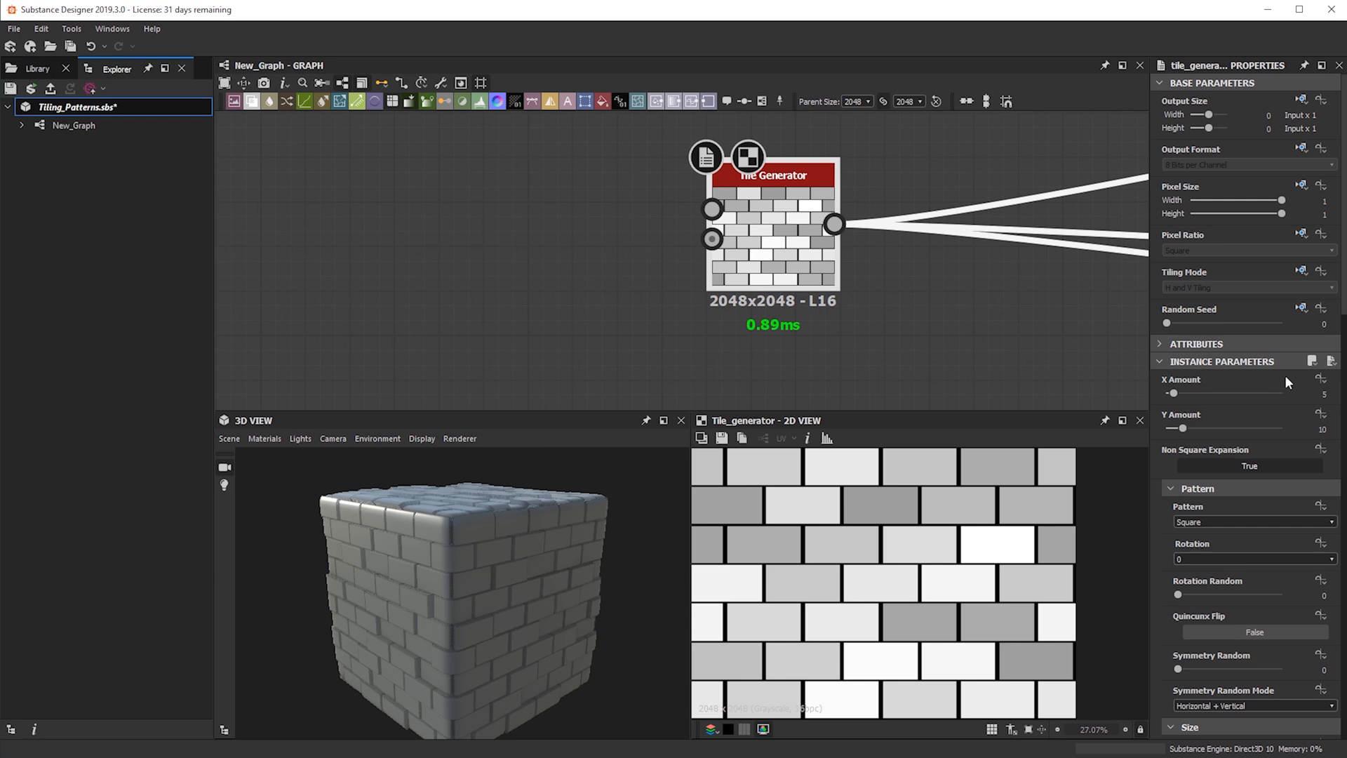
pyautogui.doubleClick(1311, 393)
pyautogui.write('43')
pyautogui.press('Tab')
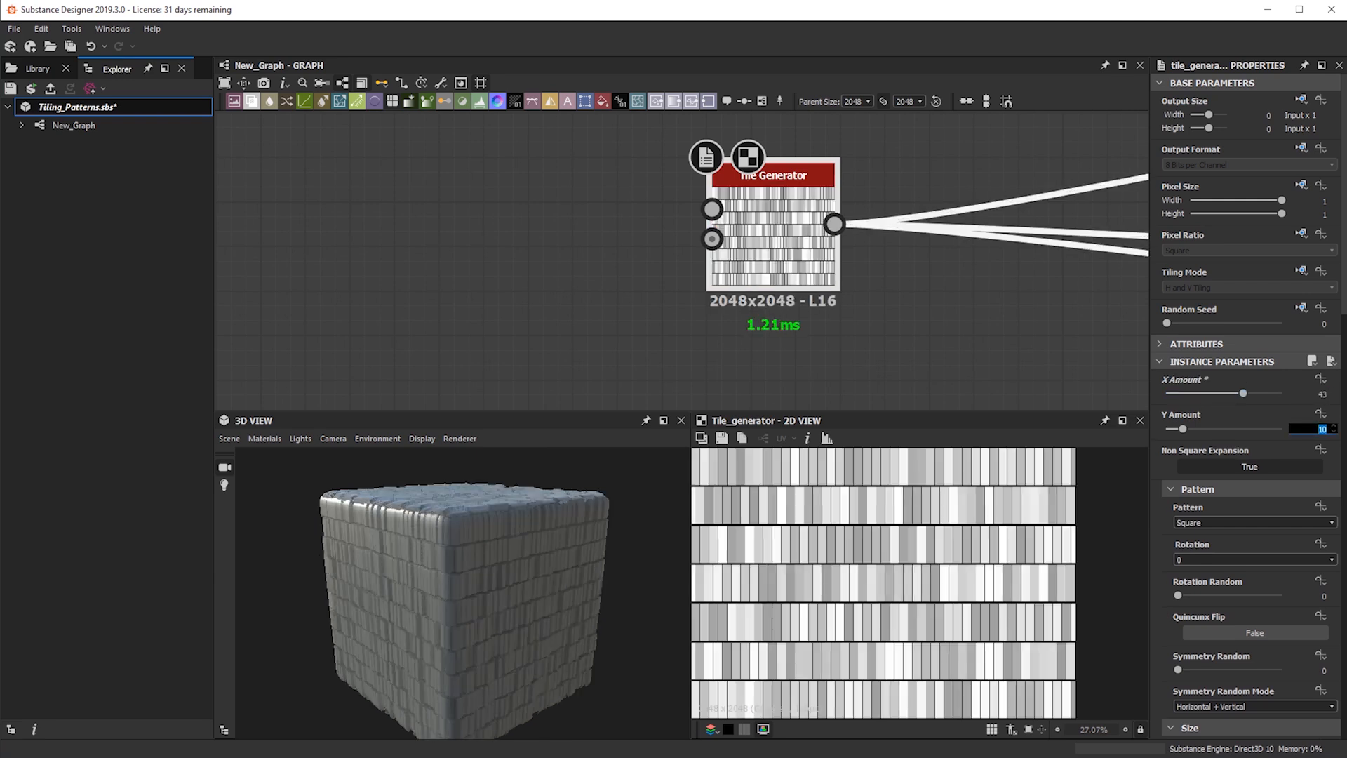
# - Set the Tile Generator's X Amount to 4 and its Y Amount to 8
pyautogui.doubleClick(1311, 395)
pyautogui.press('Tab')
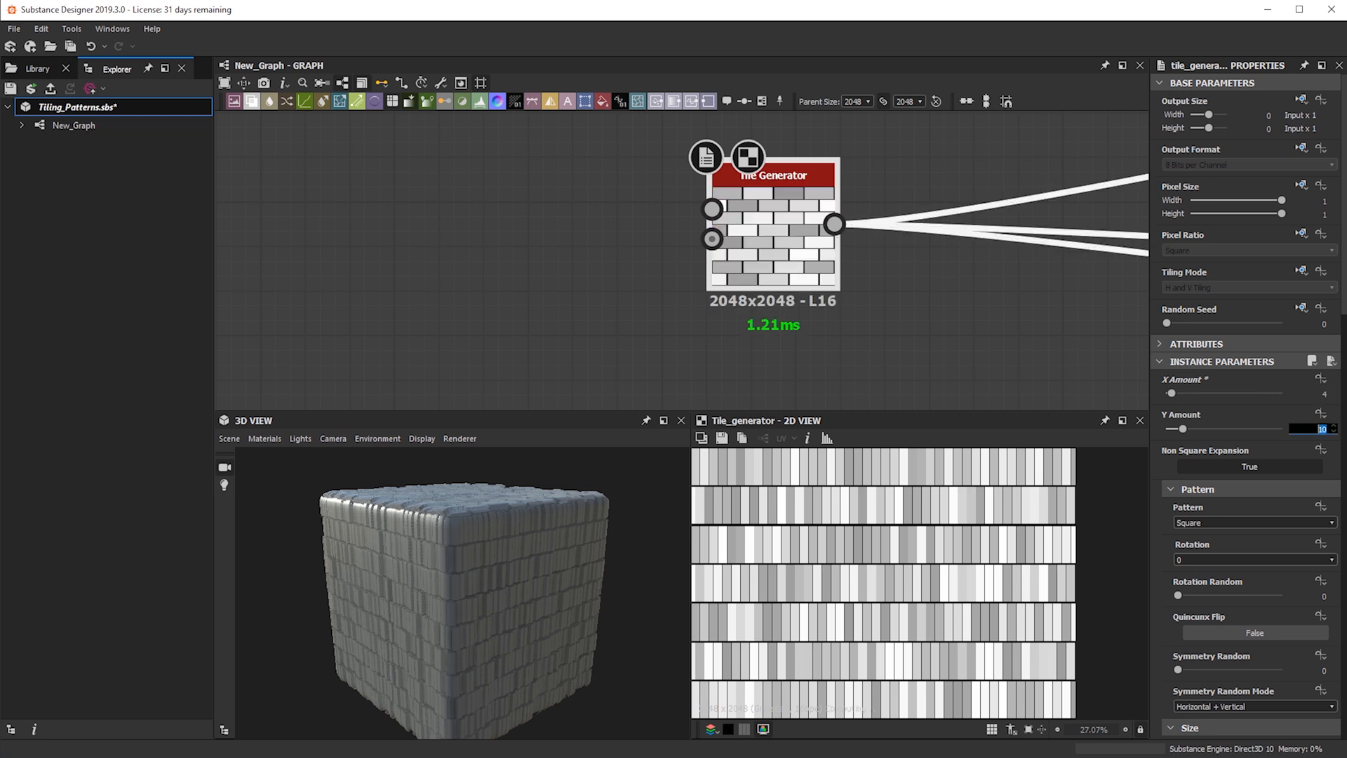
pyautogui.write('8')
pyautogui.press('Return')
# - Duplicate the Tile Generator node and place the copy below the original with clear space between them
pyautogui.scroll(-3, 772, 316)
pyautogui.moveTo(807, 400); pyautogui.dragTo(654, 393, button='middle')
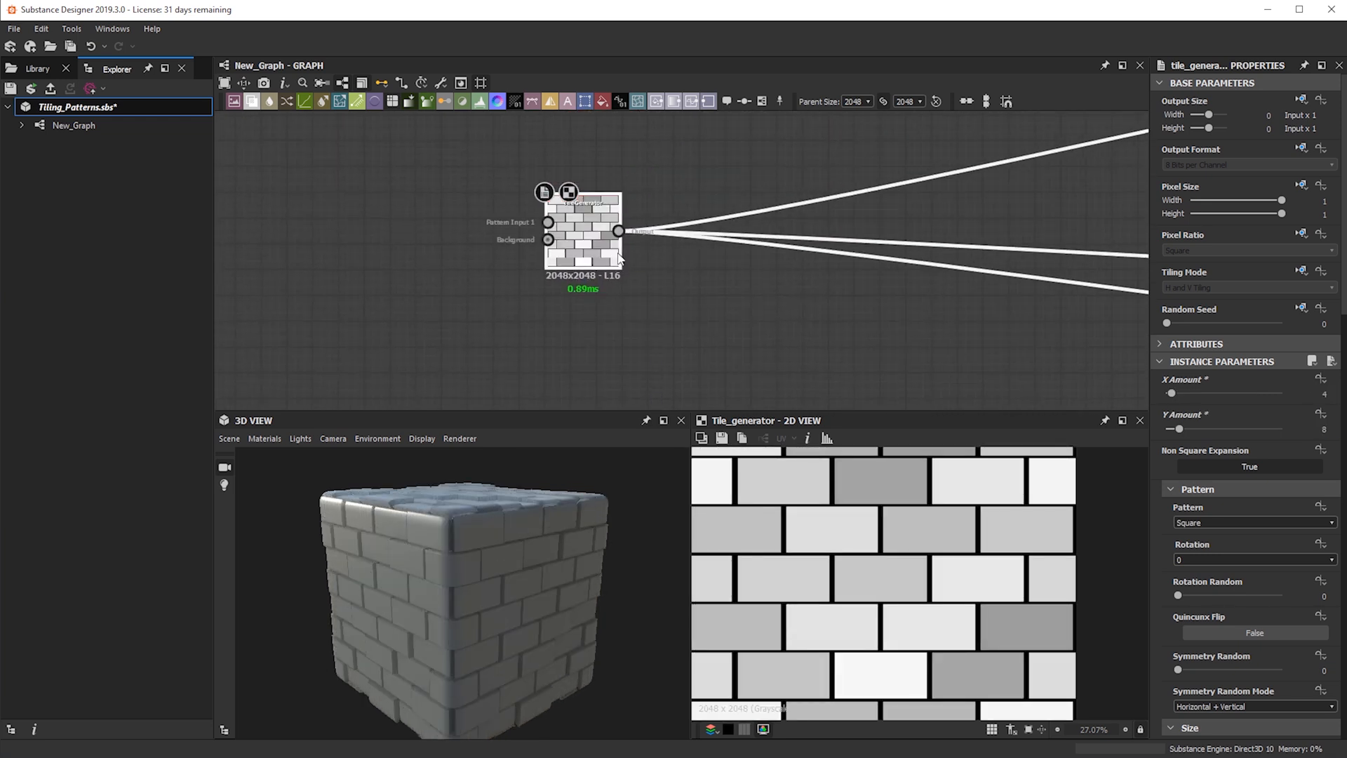
pyautogui.hotkey('ctrl', 'd')
pyautogui.moveTo(674, 271); pyautogui.dragTo(576, 397)
pyautogui.moveTo(624, 354); pyautogui.dragTo(629, 219, button='middle')
pyautogui.scroll(-1, 626, 237)
pyautogui.moveTo(586, 246); pyautogui.dragTo(609, 279)
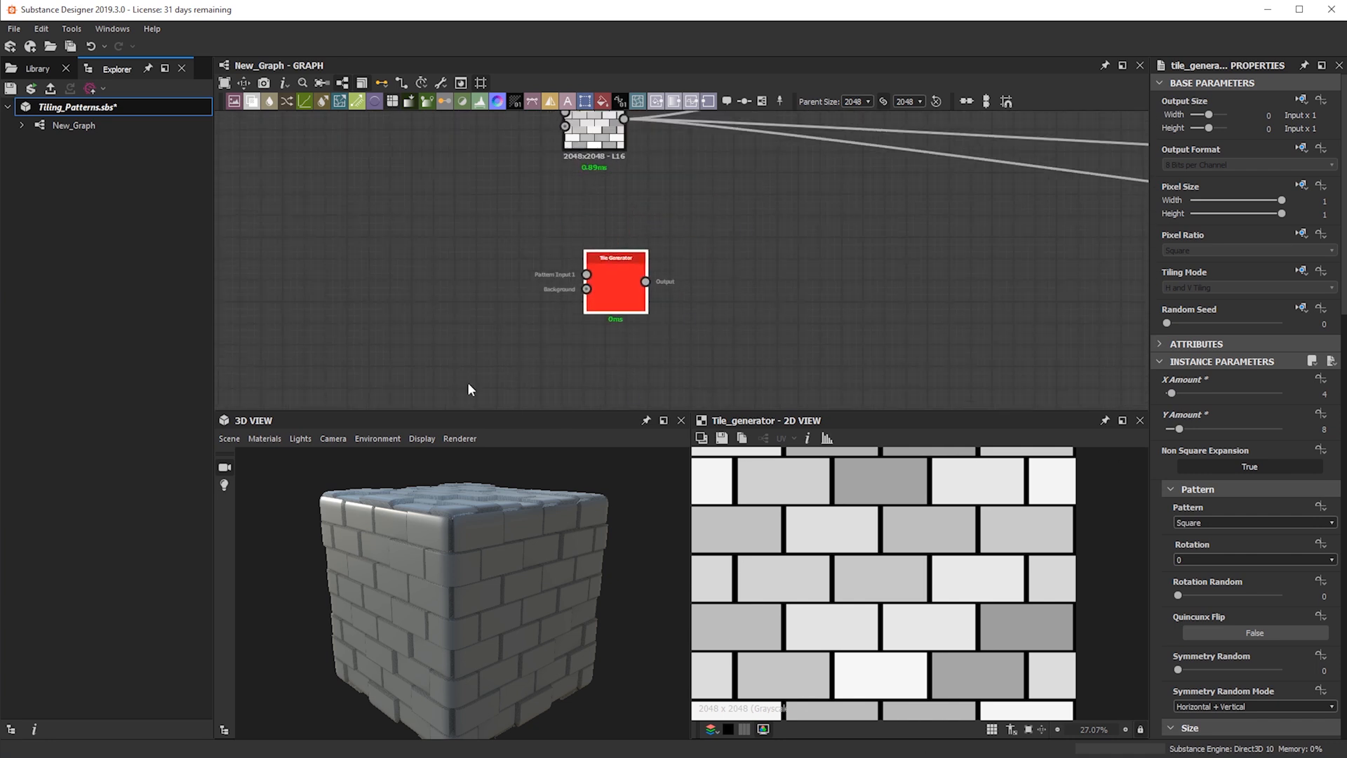
pyautogui.moveTo(626, 162); pyautogui.dragTo(596, 211, button='middle')
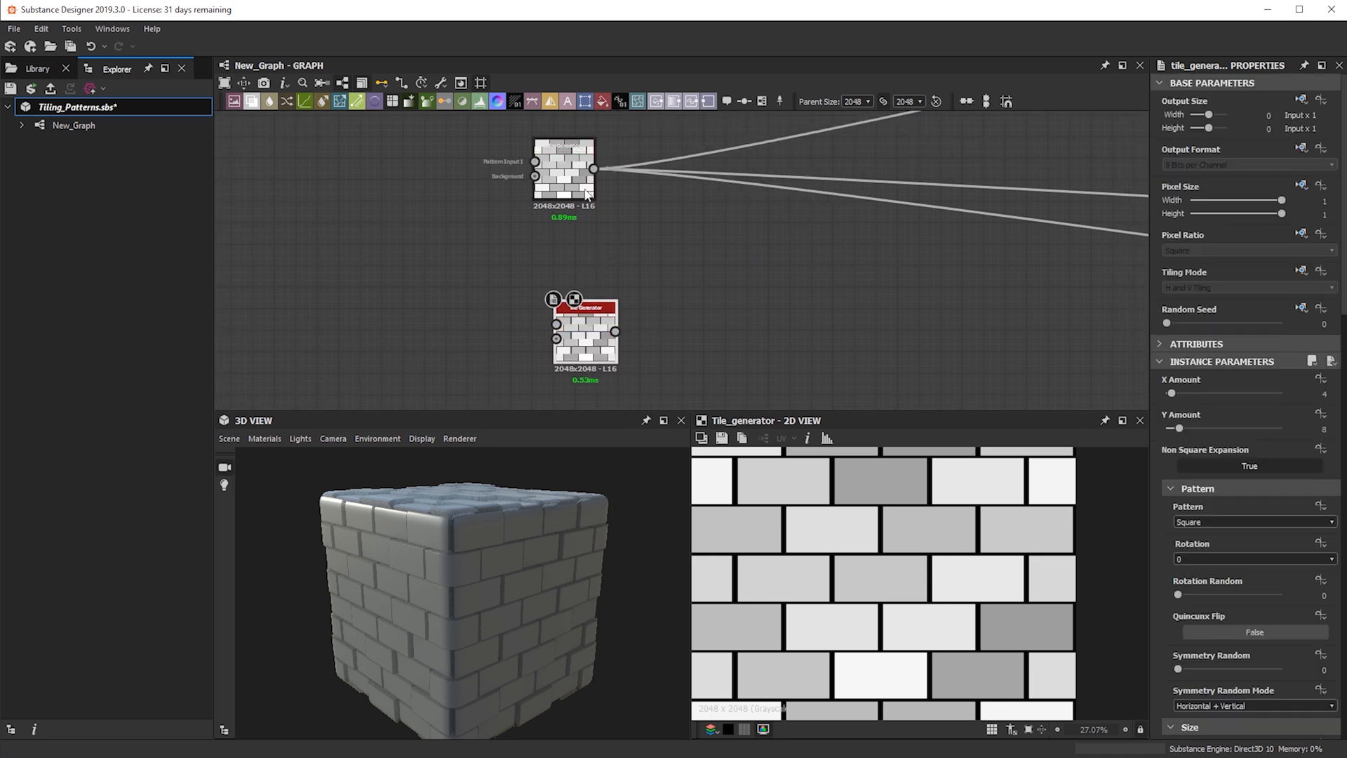
pyautogui.moveTo(596, 336); pyautogui.dragTo(585, 371)
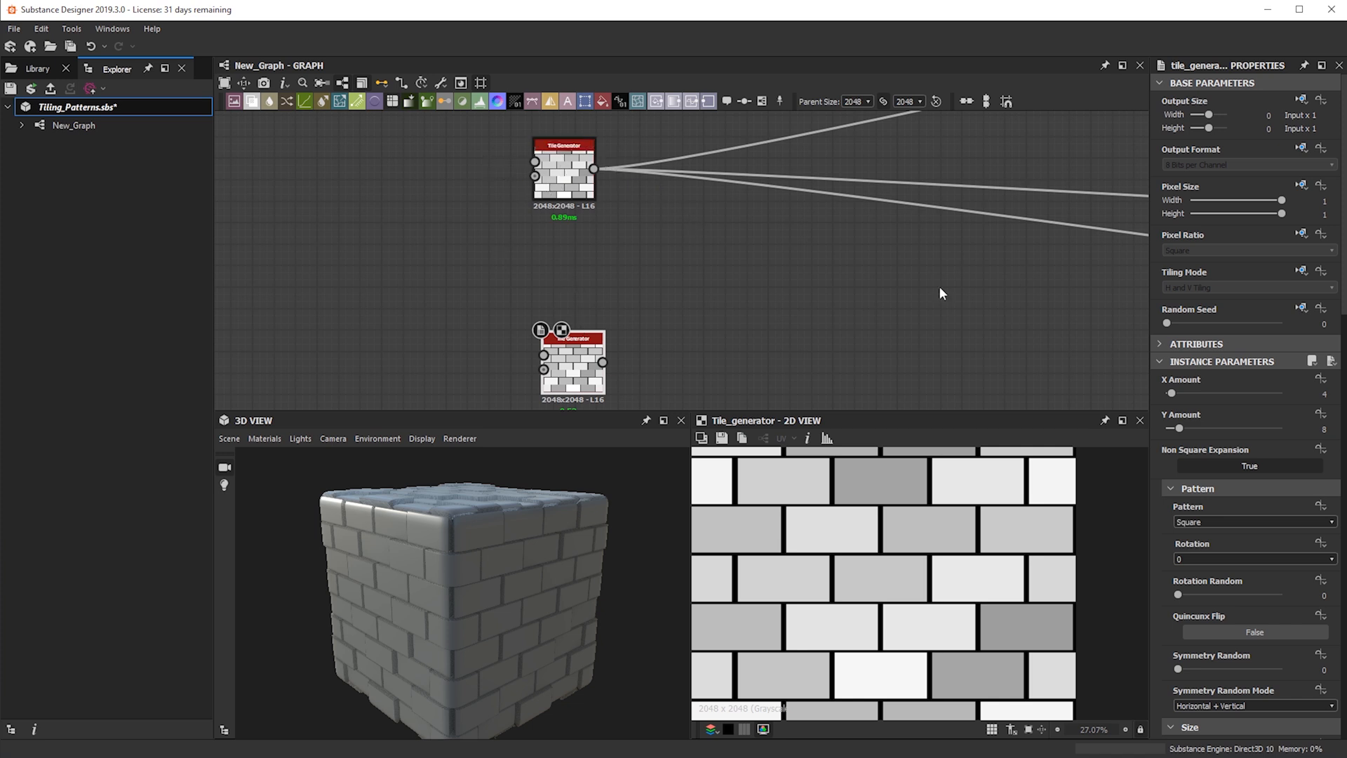
# - Set the duplicate Tile Generator's Luminance Random to 0 for uniformly white bricks
pyautogui.moveTo(577, 379); pyautogui.dragTo(576, 340, button='middle')
pyautogui.scroll(-1, 1263, 476)
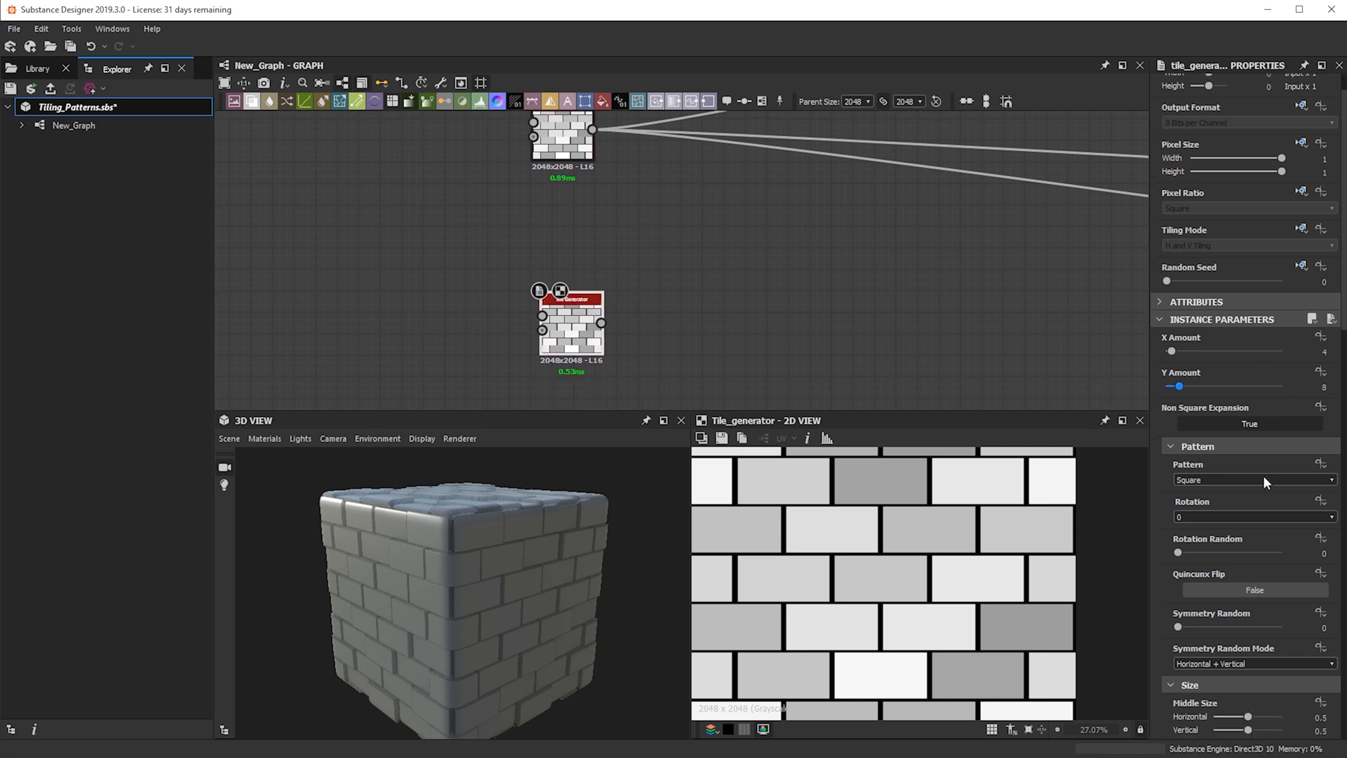
pyautogui.scroll(-20, 1262, 475)
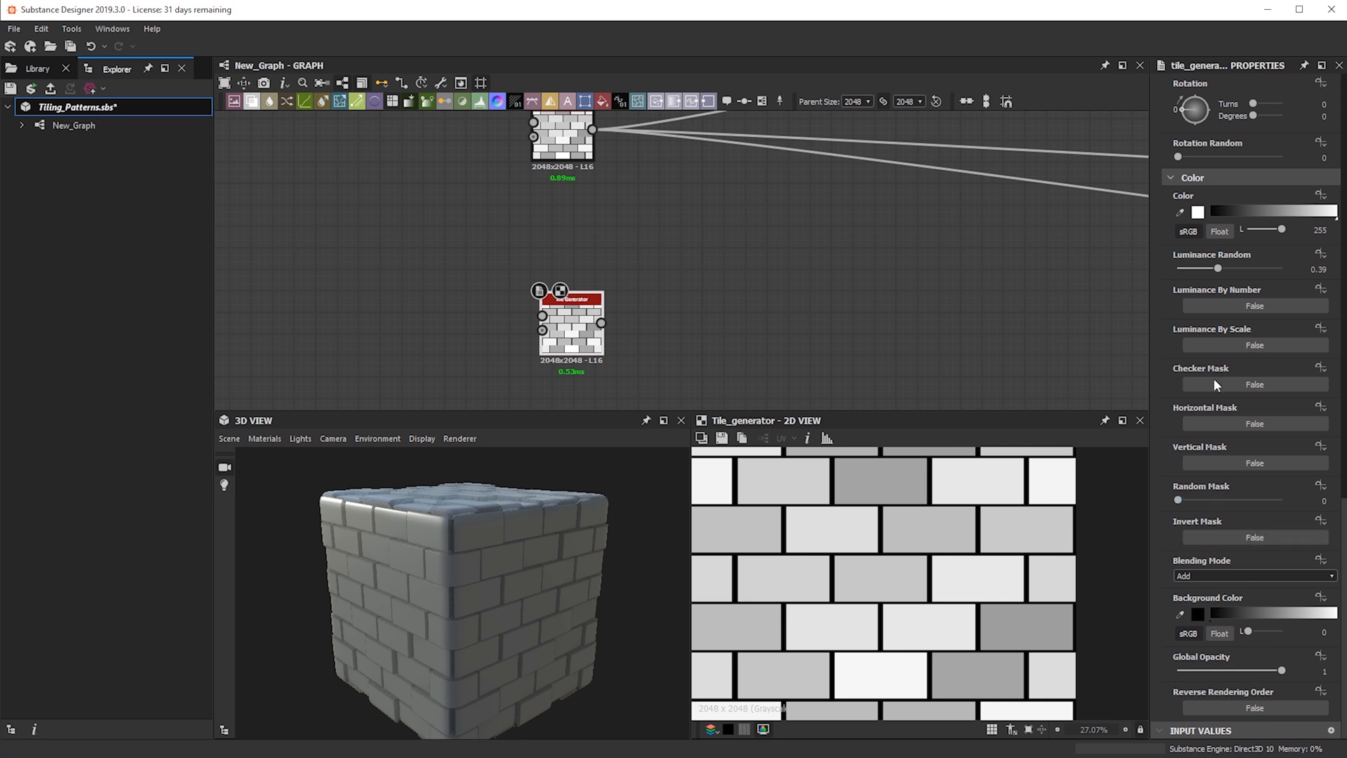
pyautogui.moveTo(1222, 267); pyautogui.dragTo(1153, 268)
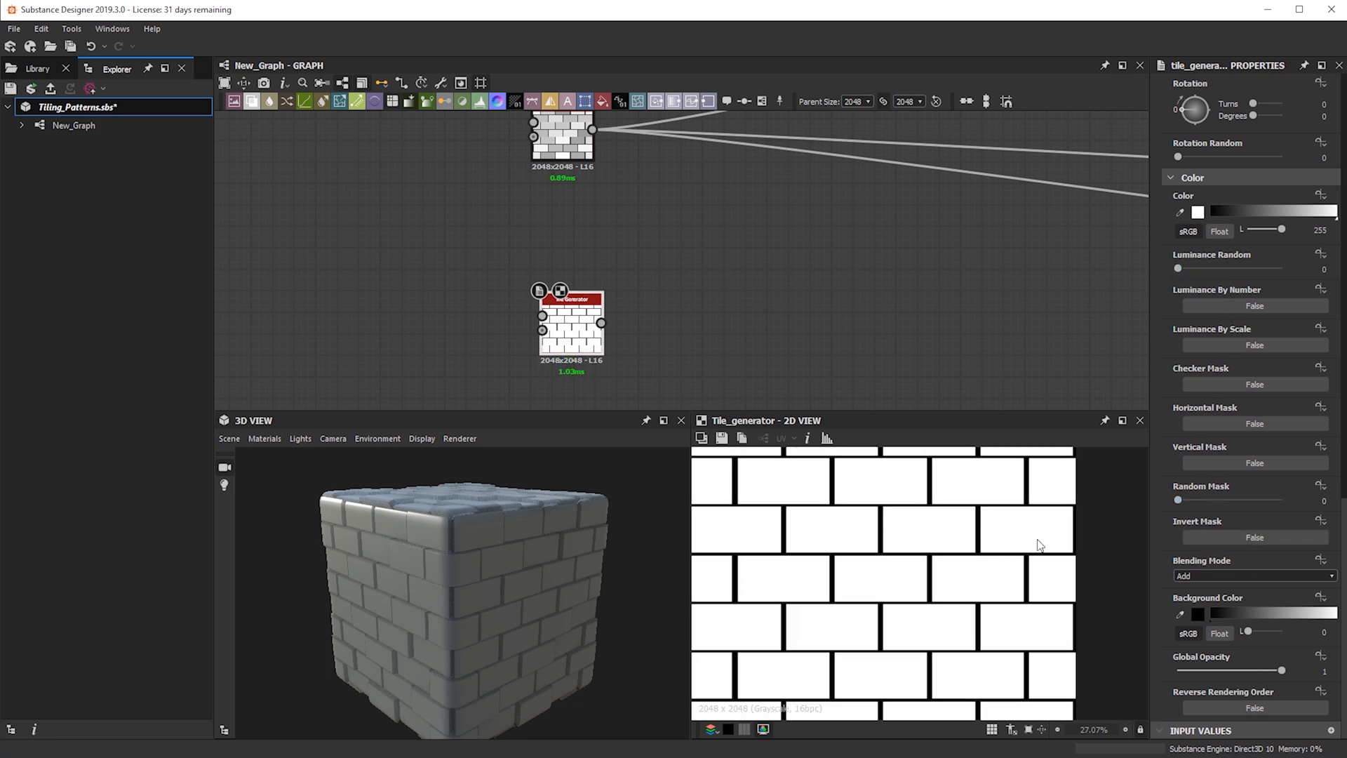
# - Set the duplicate Tile Generator's Scale to 1 to close the gaps between its bricks
pyautogui.scroll(10, 1220, 470)
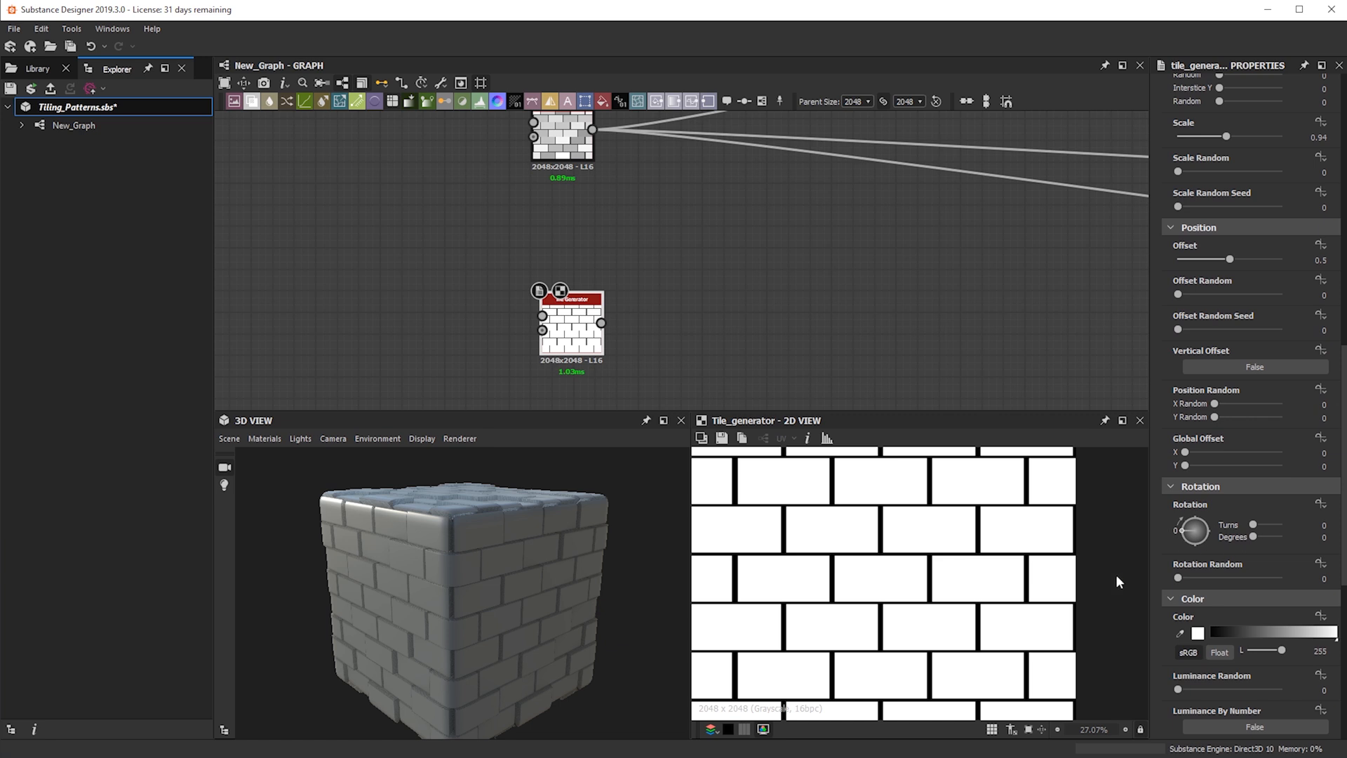
pyautogui.scroll(7, 1261, 597)
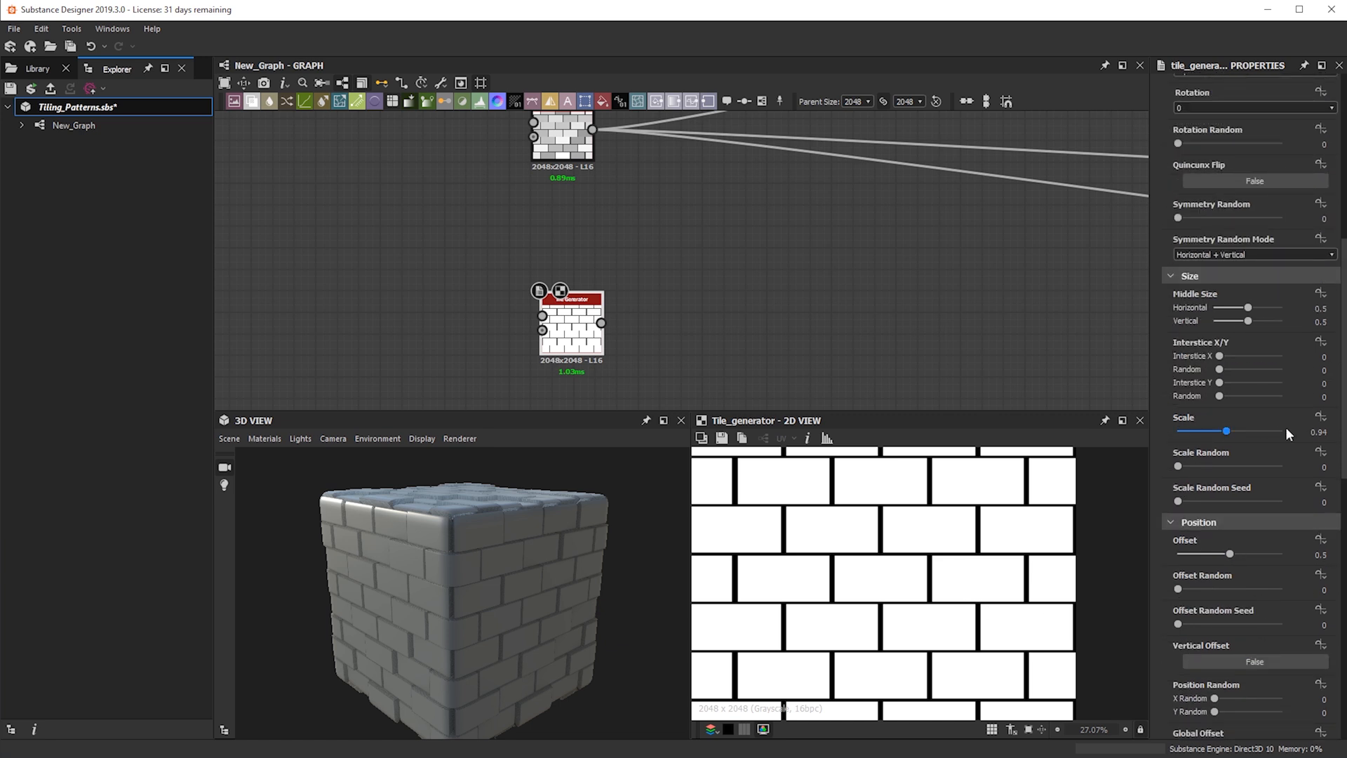
pyautogui.scroll(5, 992, 531)
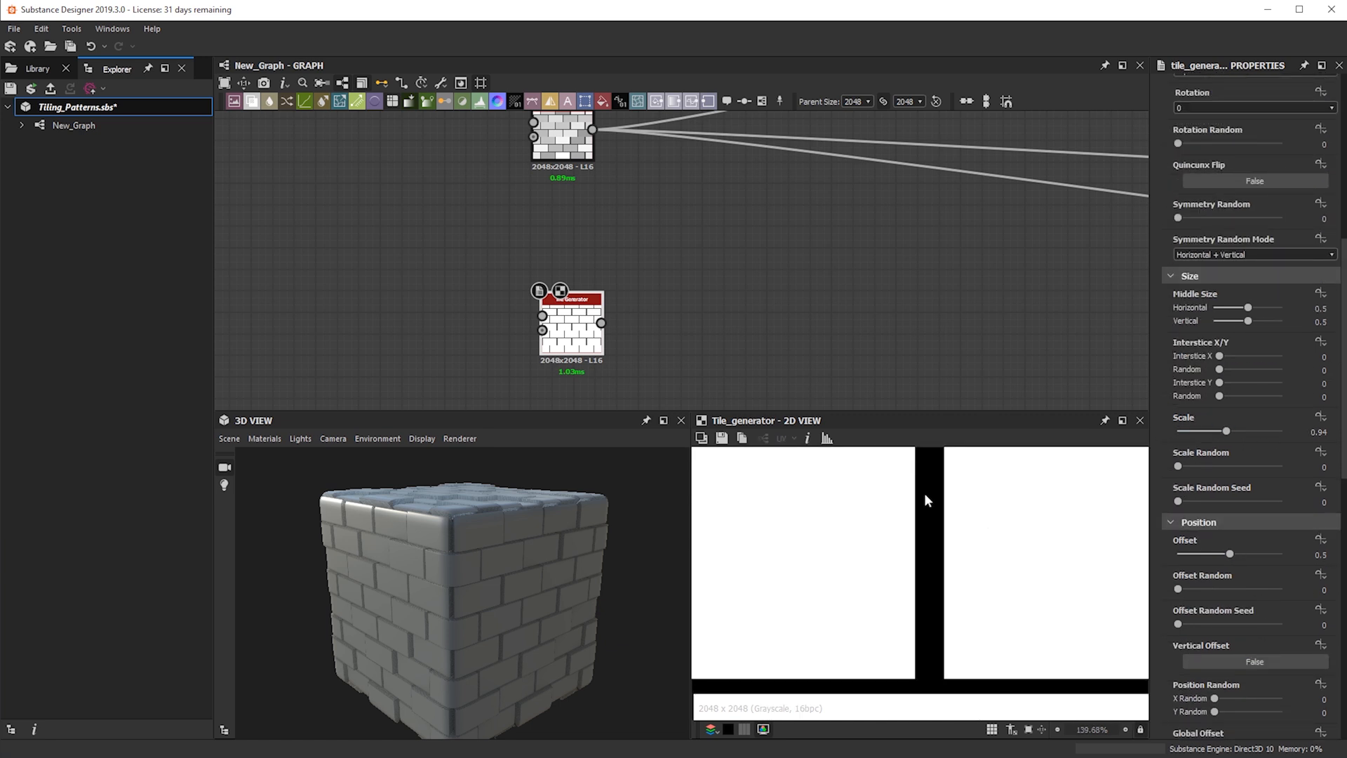
pyautogui.scroll(-7, 793, 580)
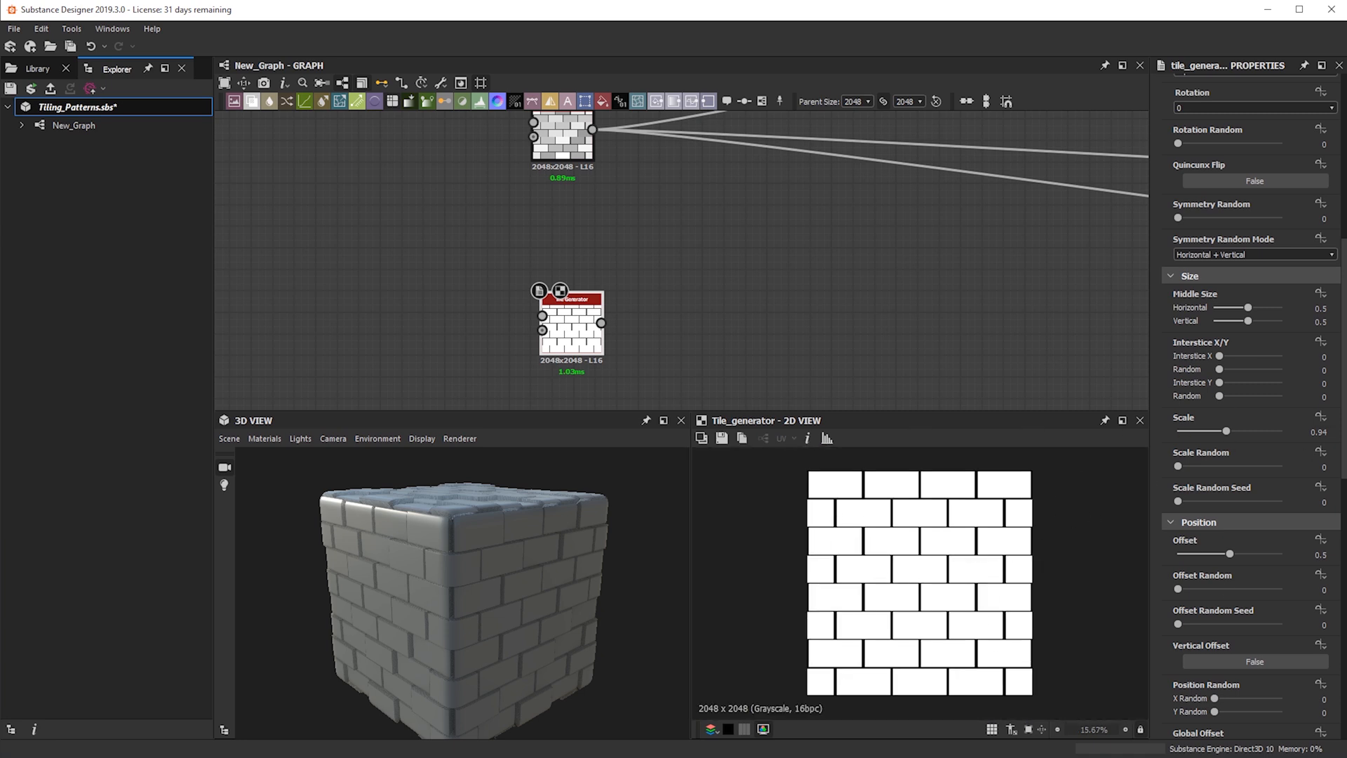
pyautogui.doubleClick(1313, 433)
pyautogui.press('Return')
pyautogui.scroll(4, 926, 538)
pyautogui.scroll(-2, 982, 560)
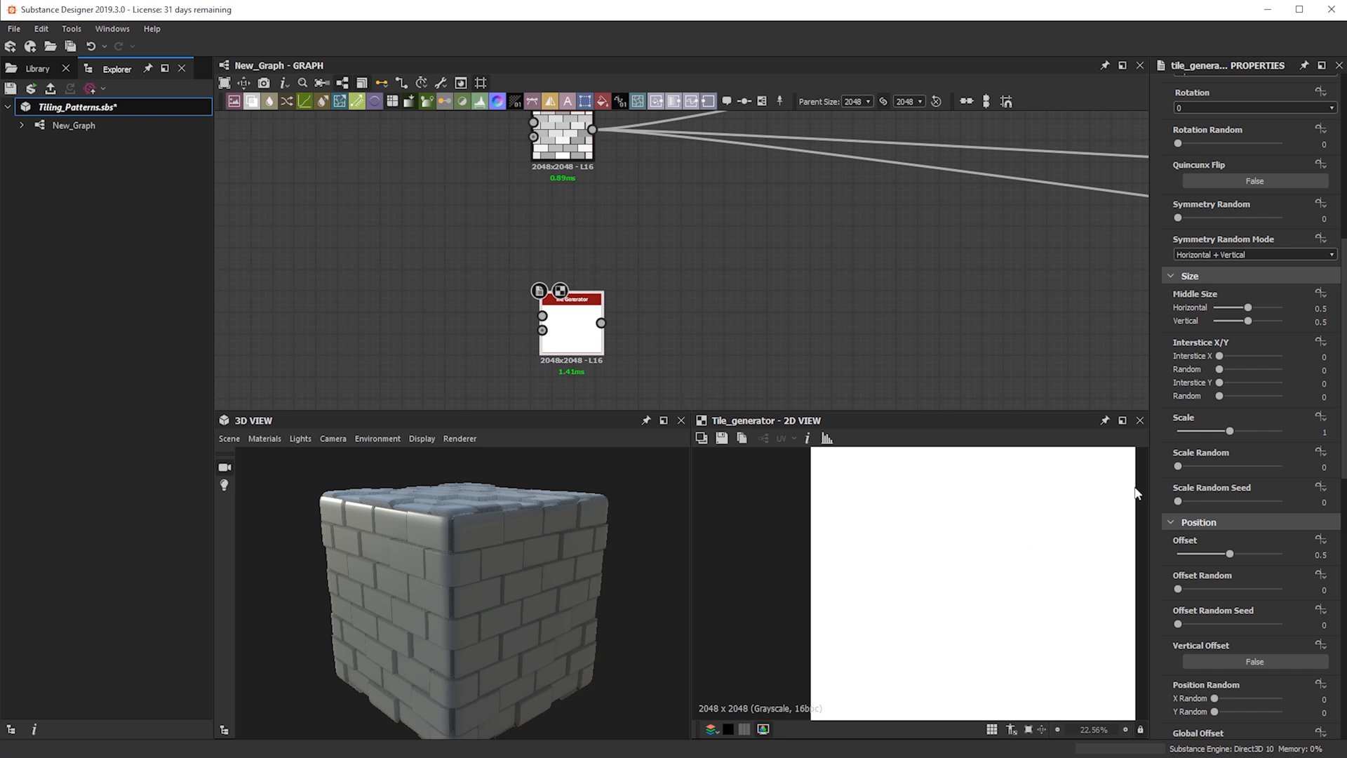
# - Try the Checker Mask and the Horizontal Mask on the duplicate Tile Generator, switching each one off again
pyautogui.scroll(-10, 1237, 442)
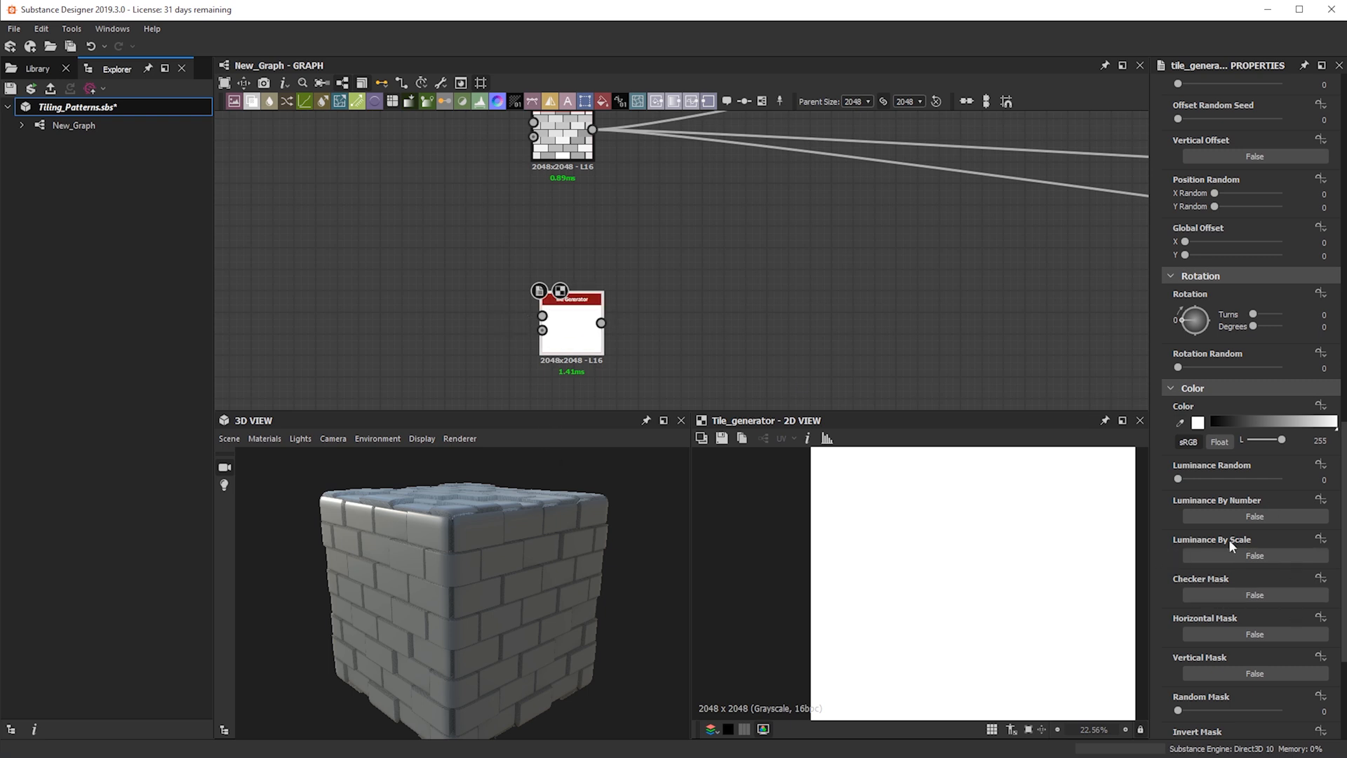
pyautogui.click(1240, 591)
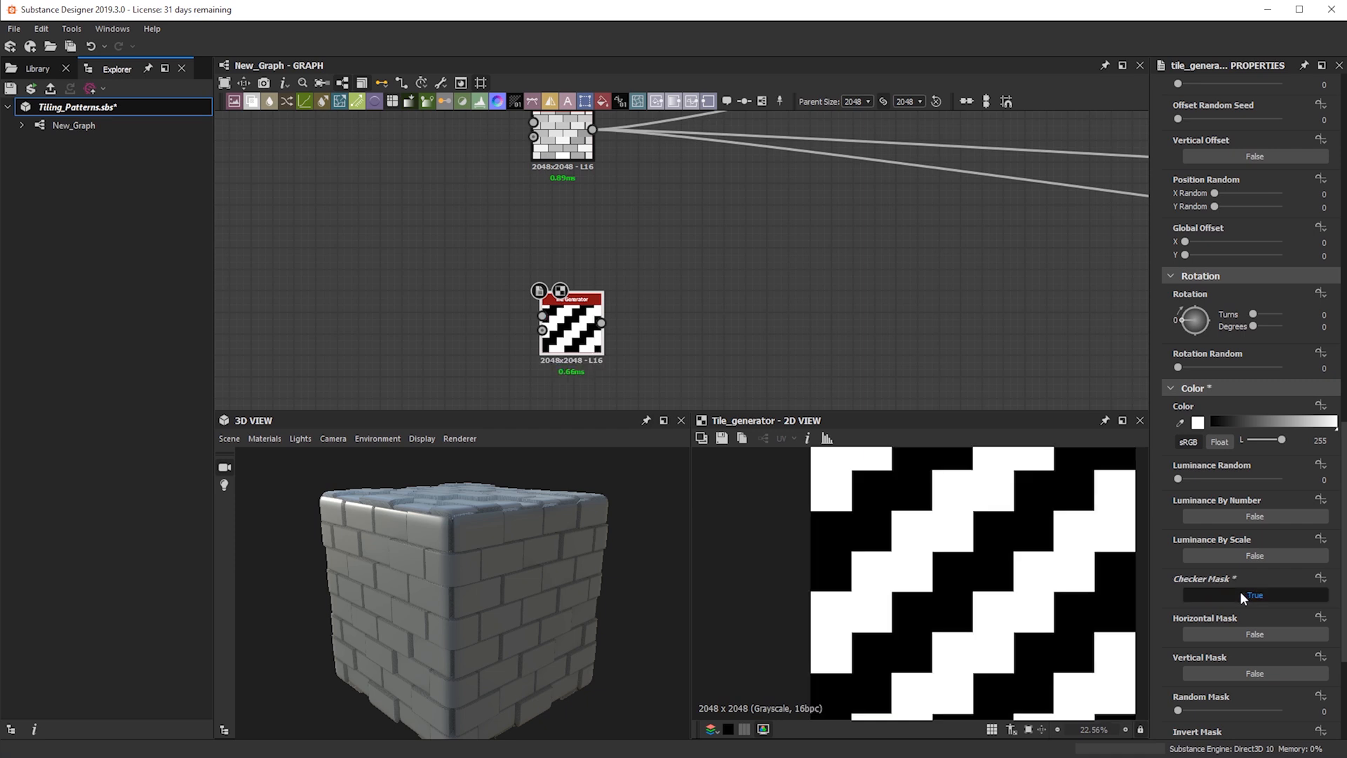
pyautogui.click(1239, 590)
pyautogui.click(1245, 634)
pyautogui.click(1244, 634)
# - Turn on the Vertical Mask for the duplicate Tile Generator and view the whole masked pattern
pyautogui.click(1240, 671)
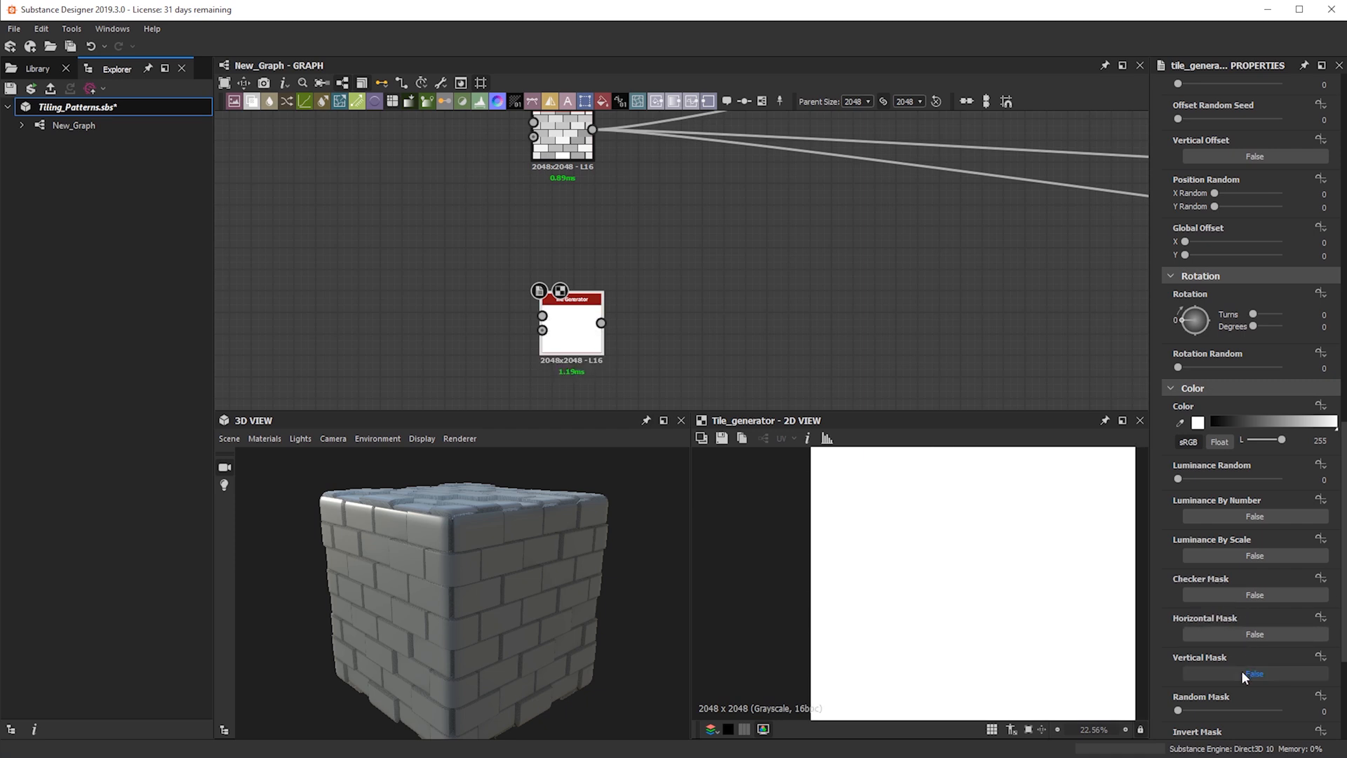
pyautogui.scroll(-3, 1032, 626)
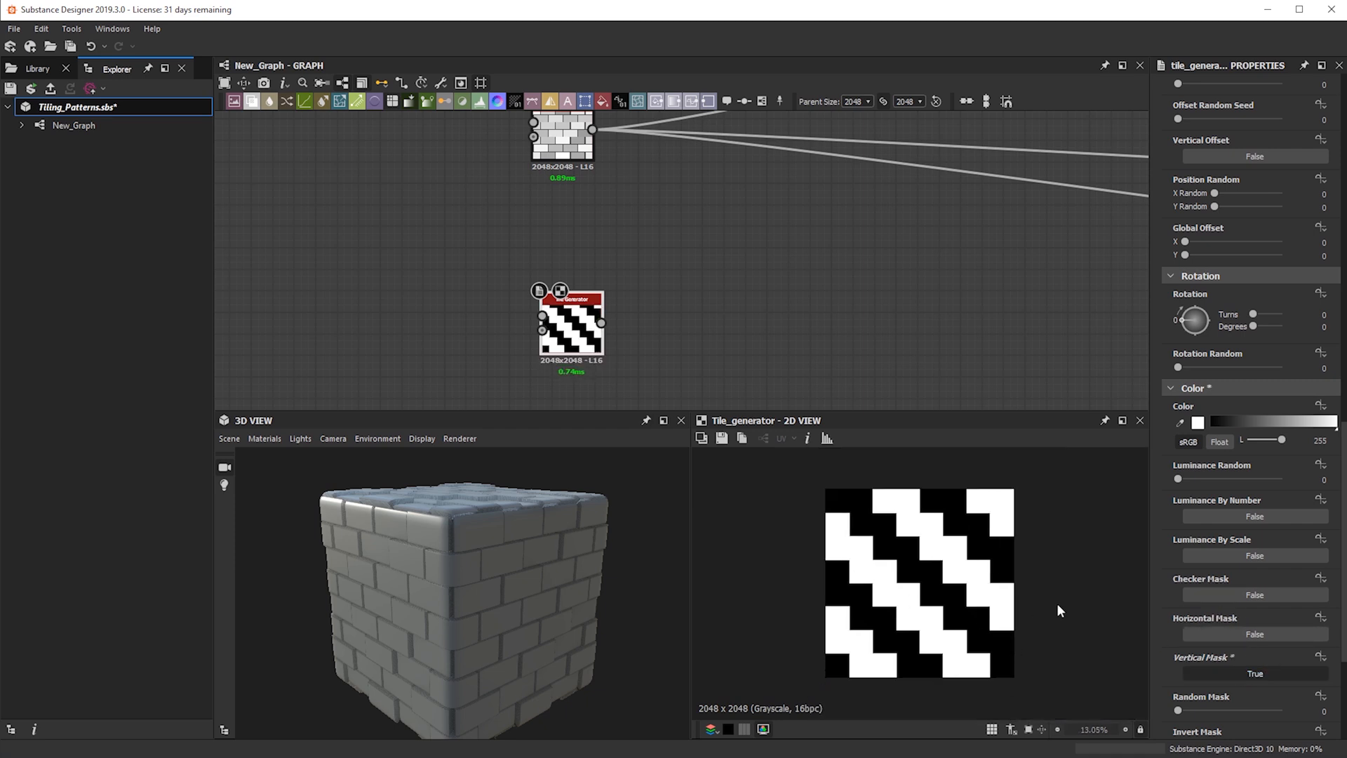
pyautogui.scroll(3, 733, 340)
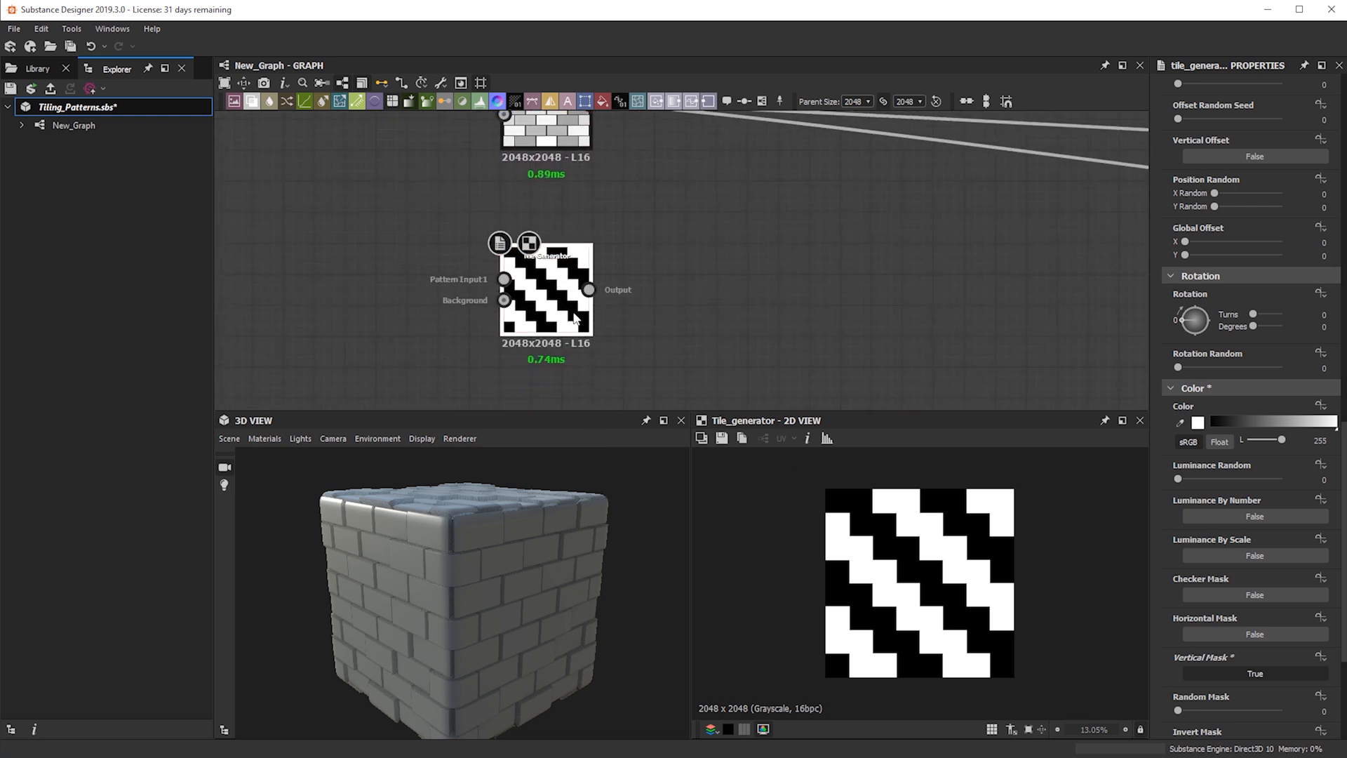
# - Add a Blend node beside the two Tile Generators and connect the brick Tile Generator's output to its Foreground input
pyautogui.scroll(-3, 667, 242)
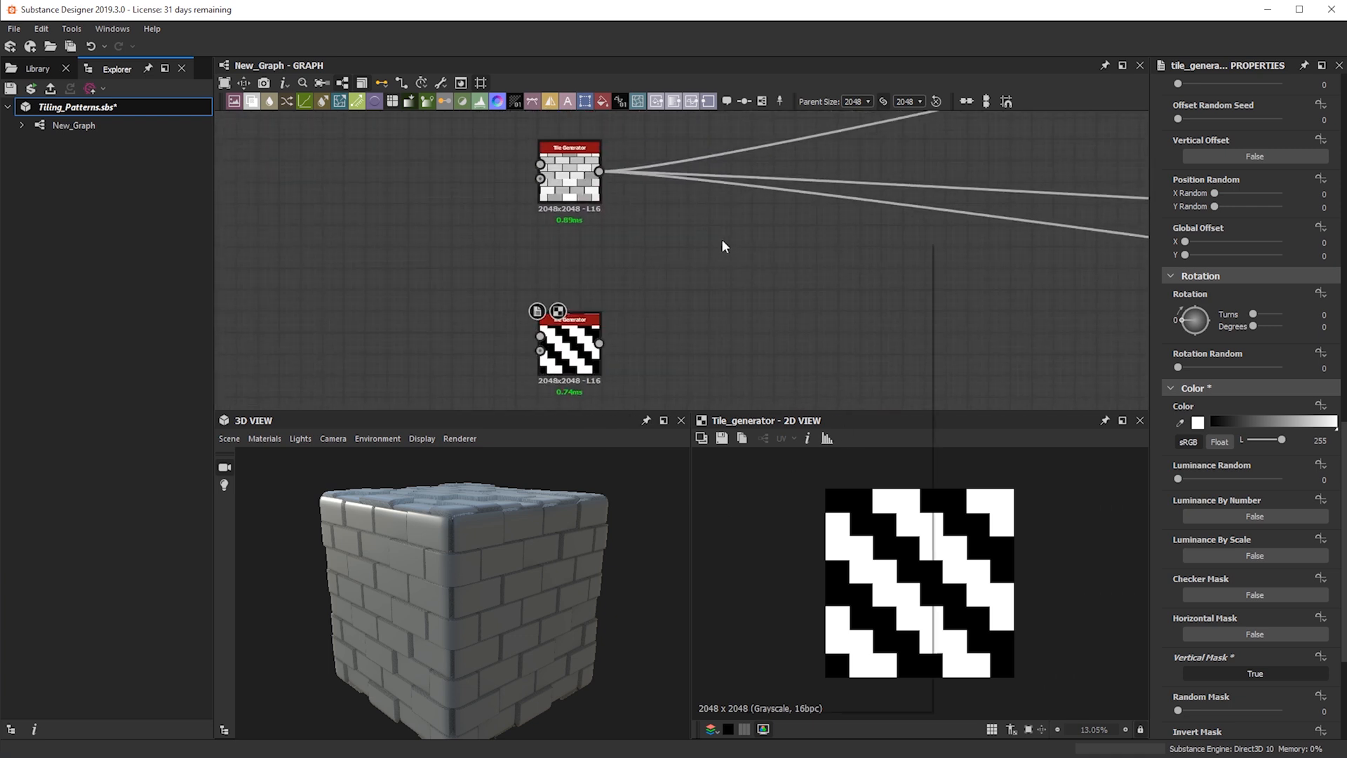
pyautogui.press('space')
pyautogui.write('b')
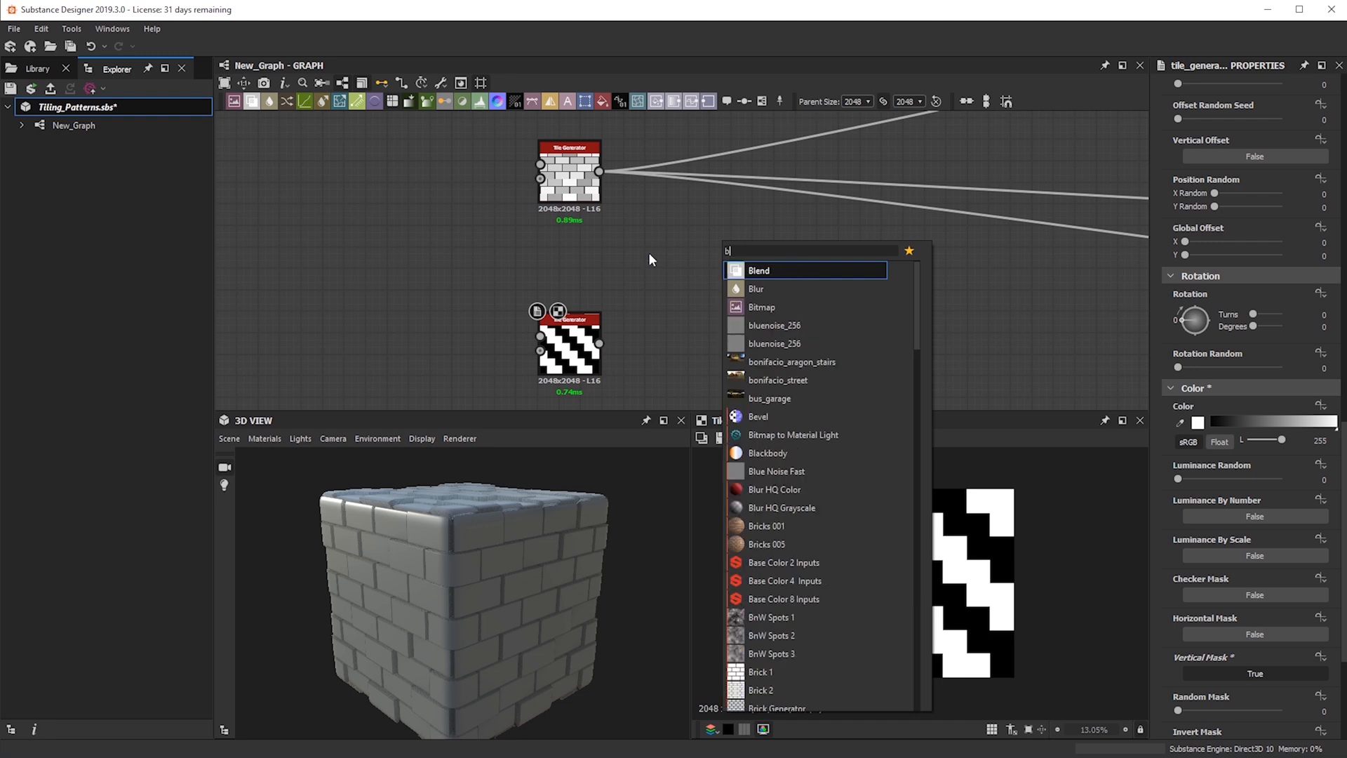
pyautogui.click(769, 274)
pyautogui.scroll(1, 624, 200)
pyautogui.moveTo(594, 166); pyautogui.dragTo(704, 226)
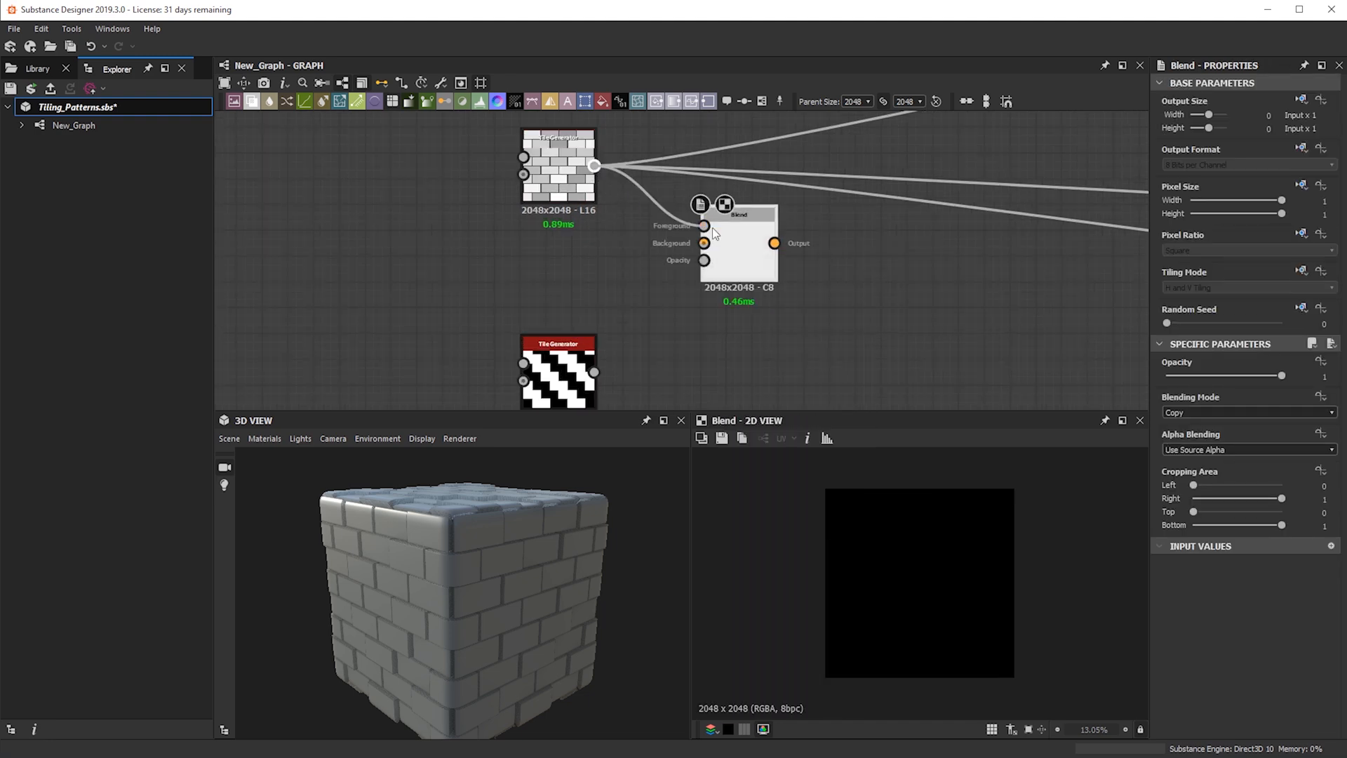
# - Add a Transformation 2D node fed by the brick Tile Generator and rotate its pattern by 90 degrees
pyautogui.press('space')
pyautogui.scroll(-5, 632, 350)
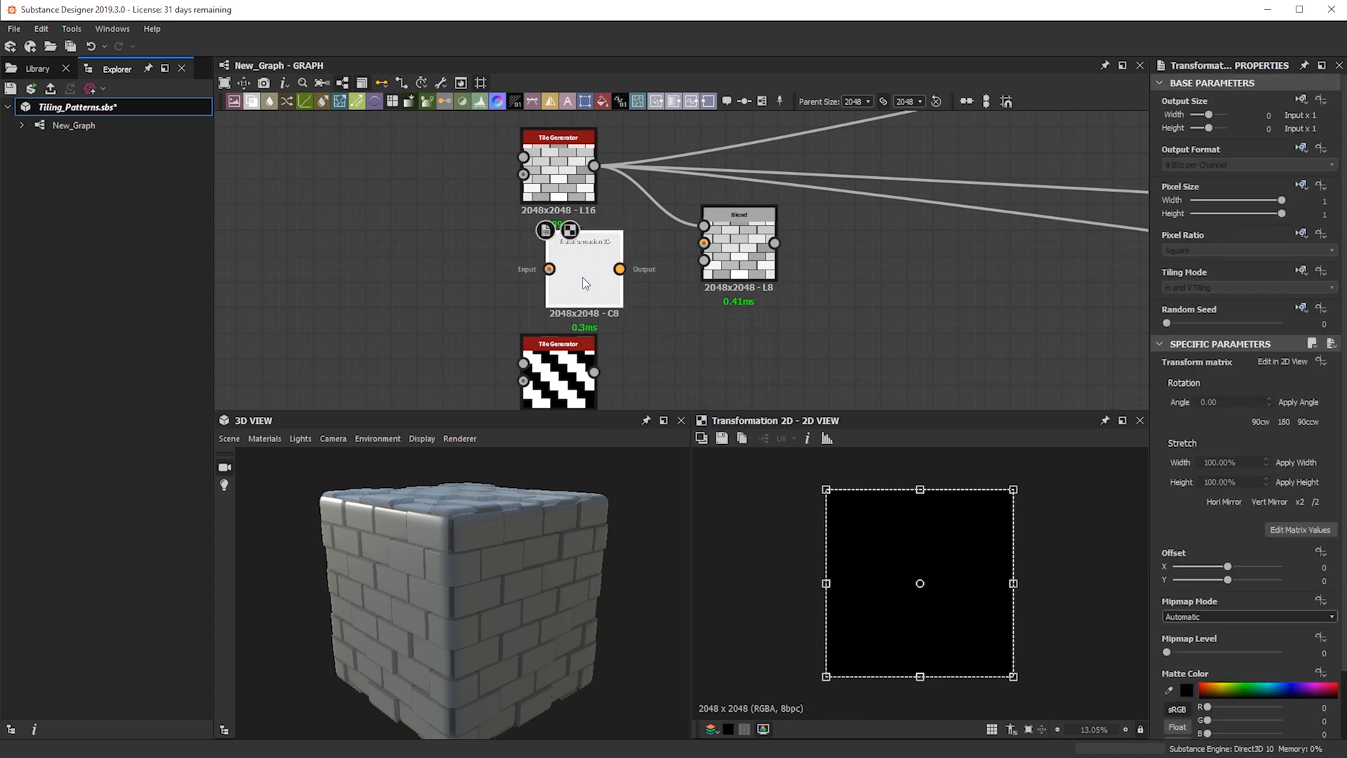
pyautogui.moveTo(549, 269); pyautogui.dragTo(593, 166)
pyautogui.scroll(-2, 1059, 573)
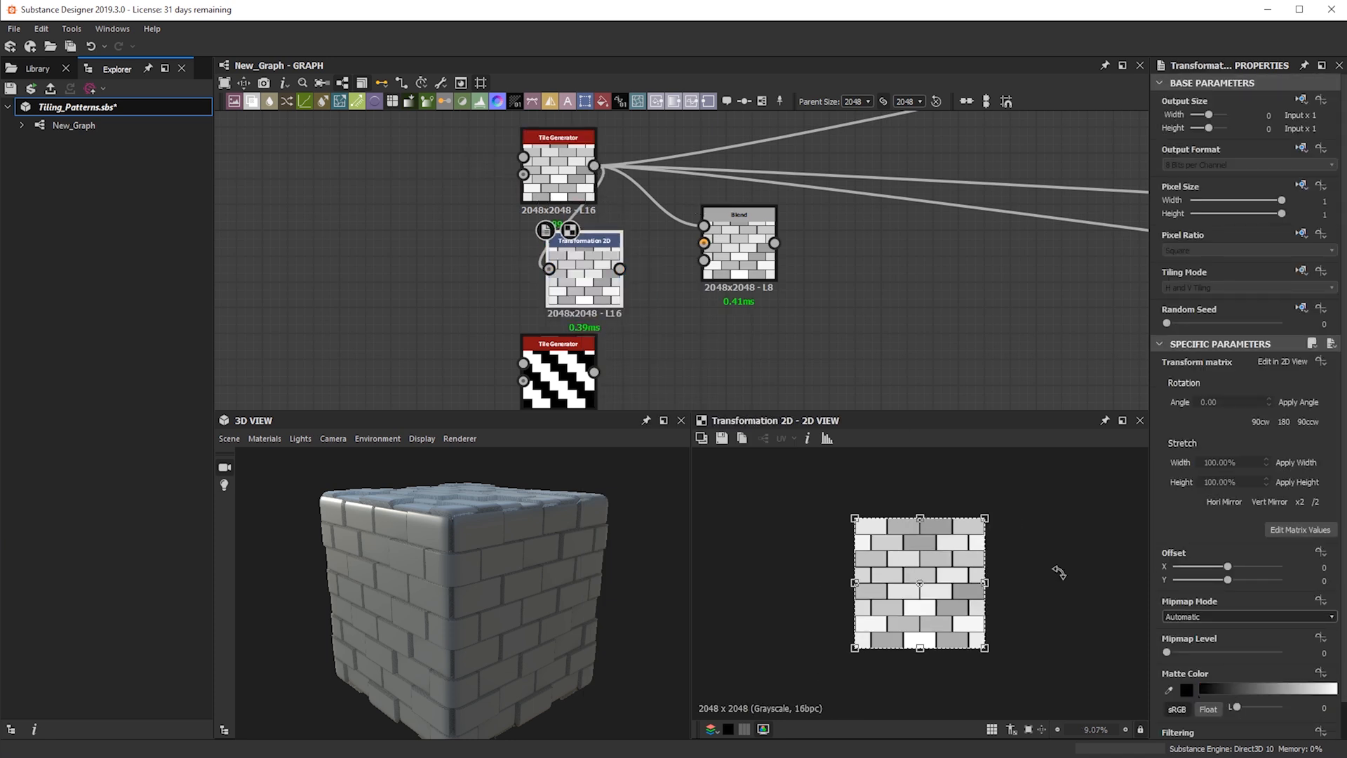
pyautogui.moveTo(1060, 574); pyautogui.dragTo(942, 672)
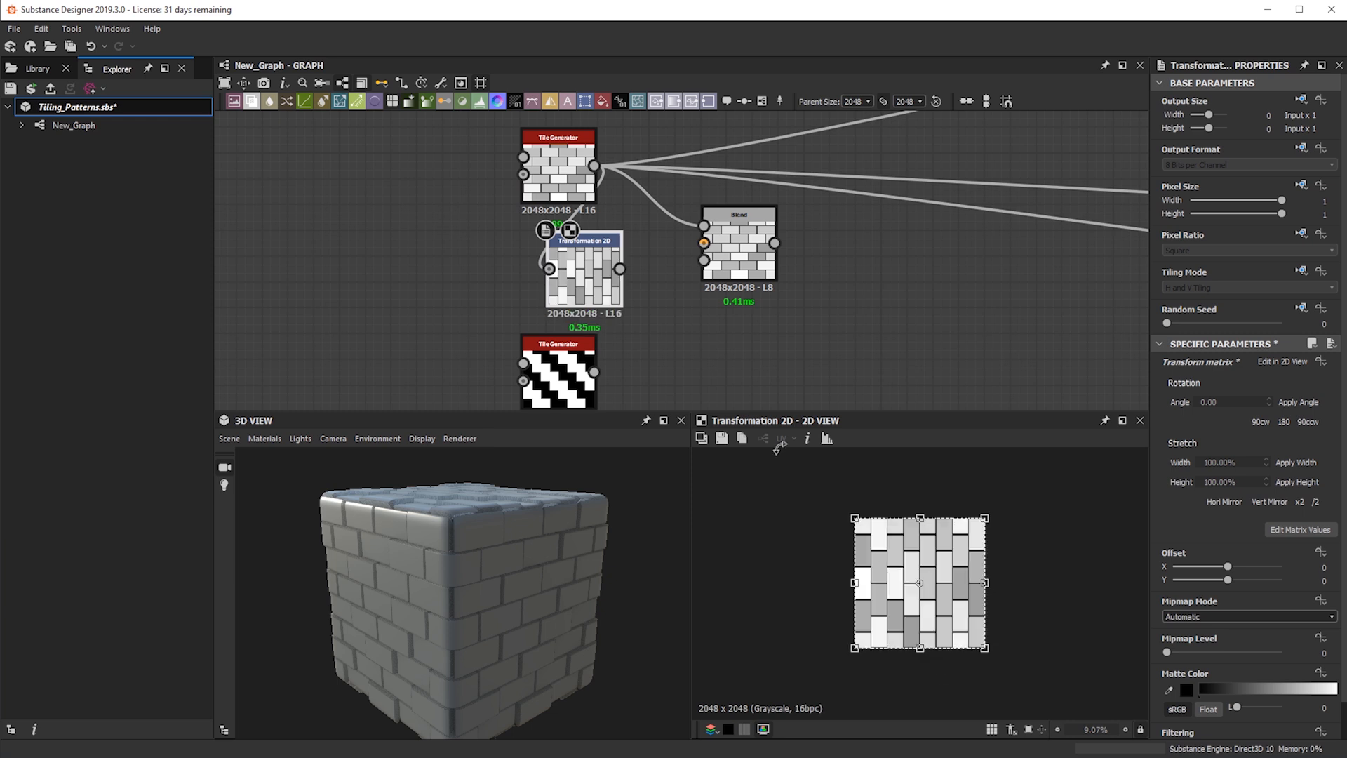
# - Connect the Transformation 2D output to the Blend's Background and the masked Tile Generator's output to its Opacity
pyautogui.moveTo(619, 269); pyautogui.dragTo(704, 243)
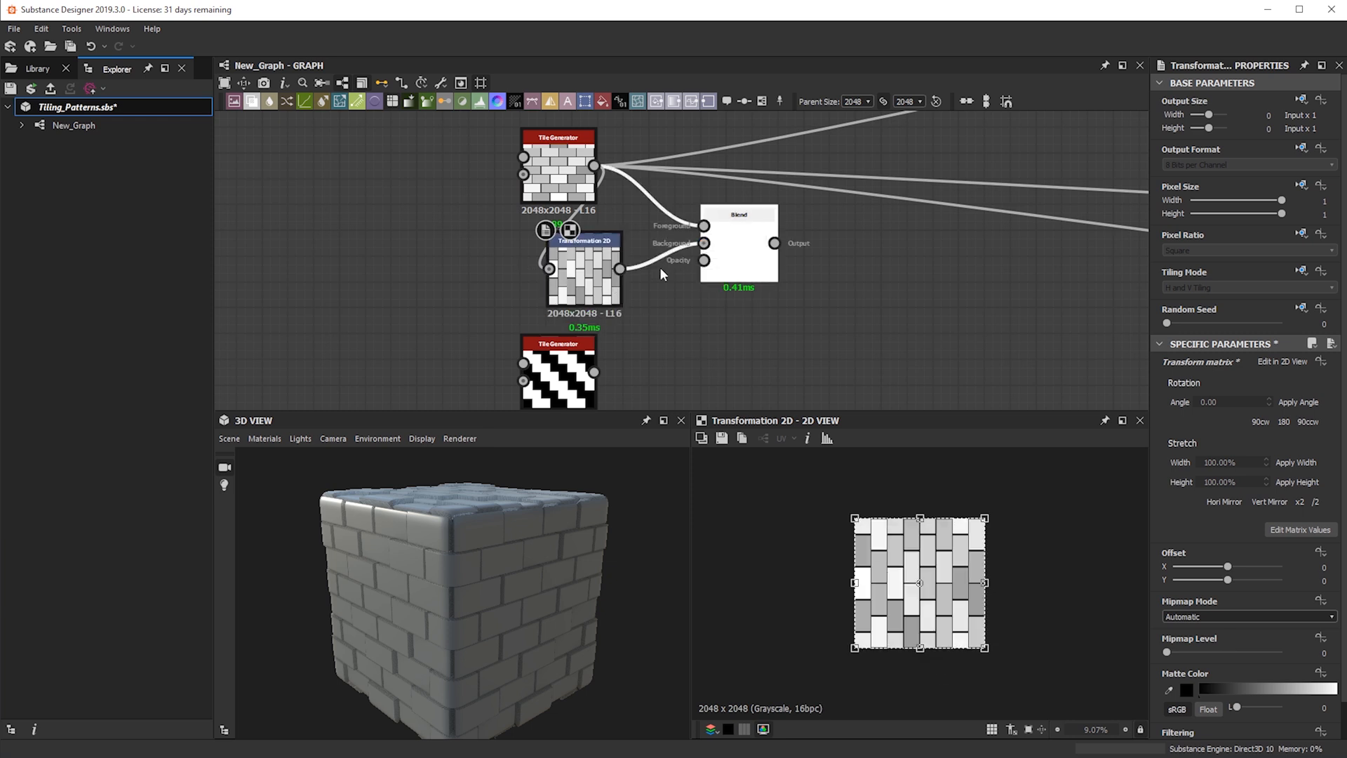
pyautogui.click(759, 227)
pyautogui.moveTo(597, 374); pyautogui.dragTo(703, 260)
pyautogui.scroll(3, 972, 546)
pyautogui.scroll(-1, 972, 552)
# - Move the brick Tile Generator's downstream material links to the Blend output and examine the pattern on the cube
pyautogui.keyDown('shift'); pyautogui.moveTo(603, 171); pyautogui.dragTo(774, 243); pyautogui.keyUp('shift')
pyautogui.moveTo(574, 587); pyautogui.dragTo(558, 525)
pyautogui.scroll(2, 565, 364)
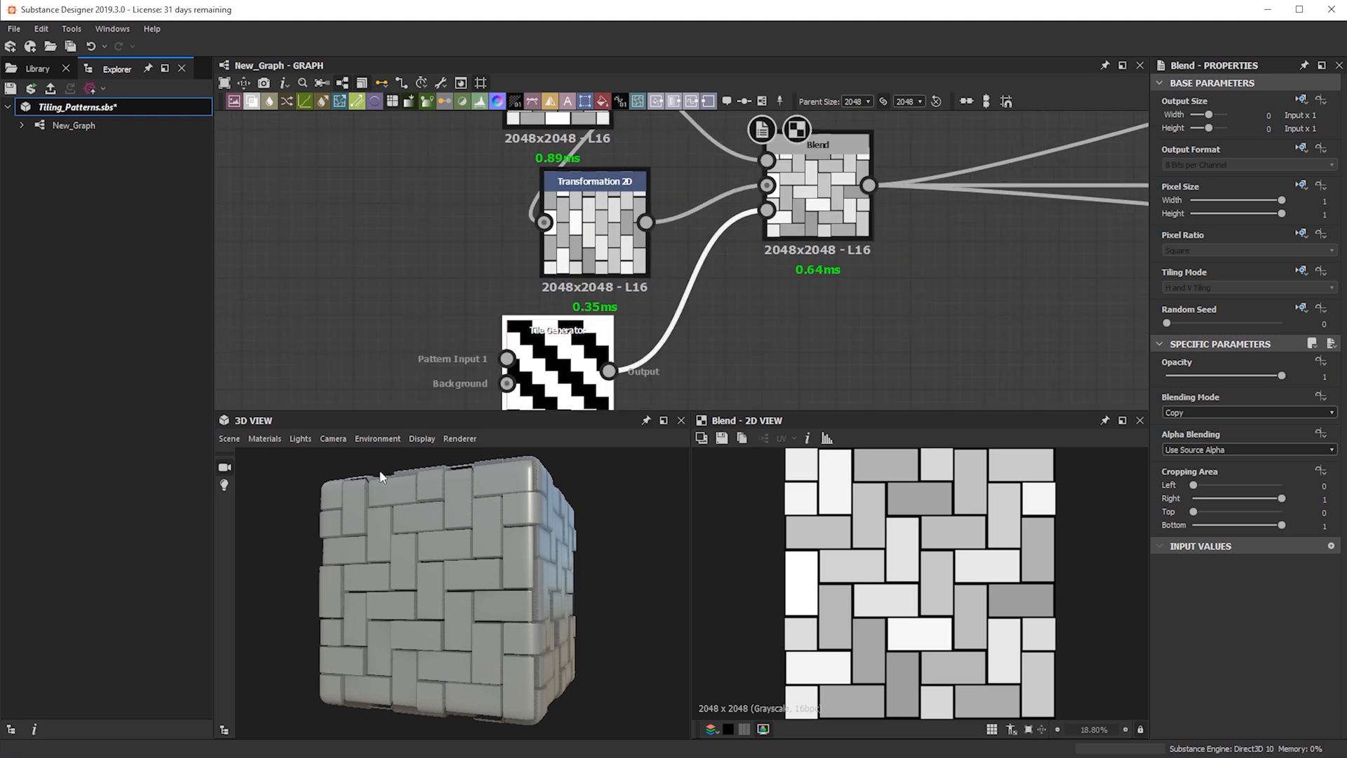
# - Try a Scale of 0.95 on the masked Tile Generator that drives the Blend's opacity
pyautogui.doubleClick(522, 408)
pyautogui.scroll(2, 521, 409)
pyautogui.moveTo(491, 651); pyautogui.dragTo(633, 667)
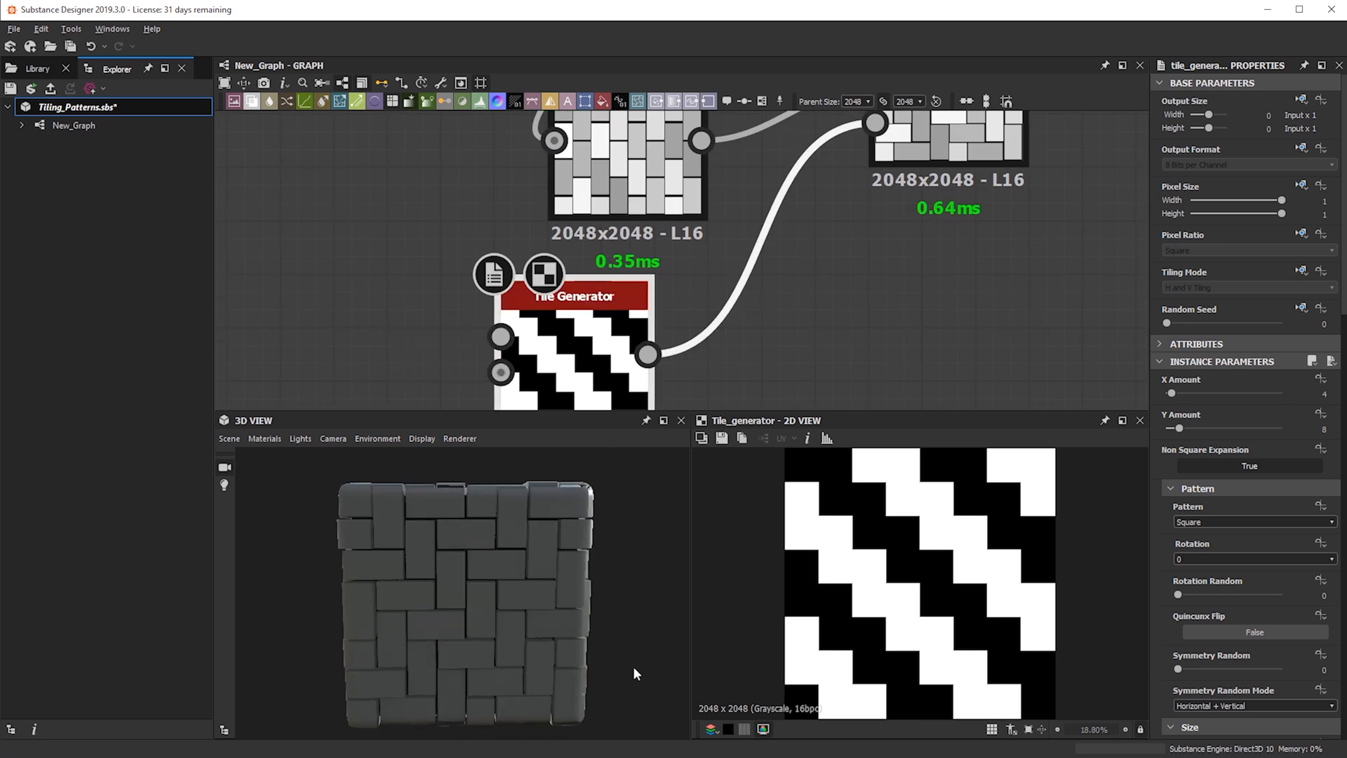
pyautogui.scroll(-6, 1223, 561)
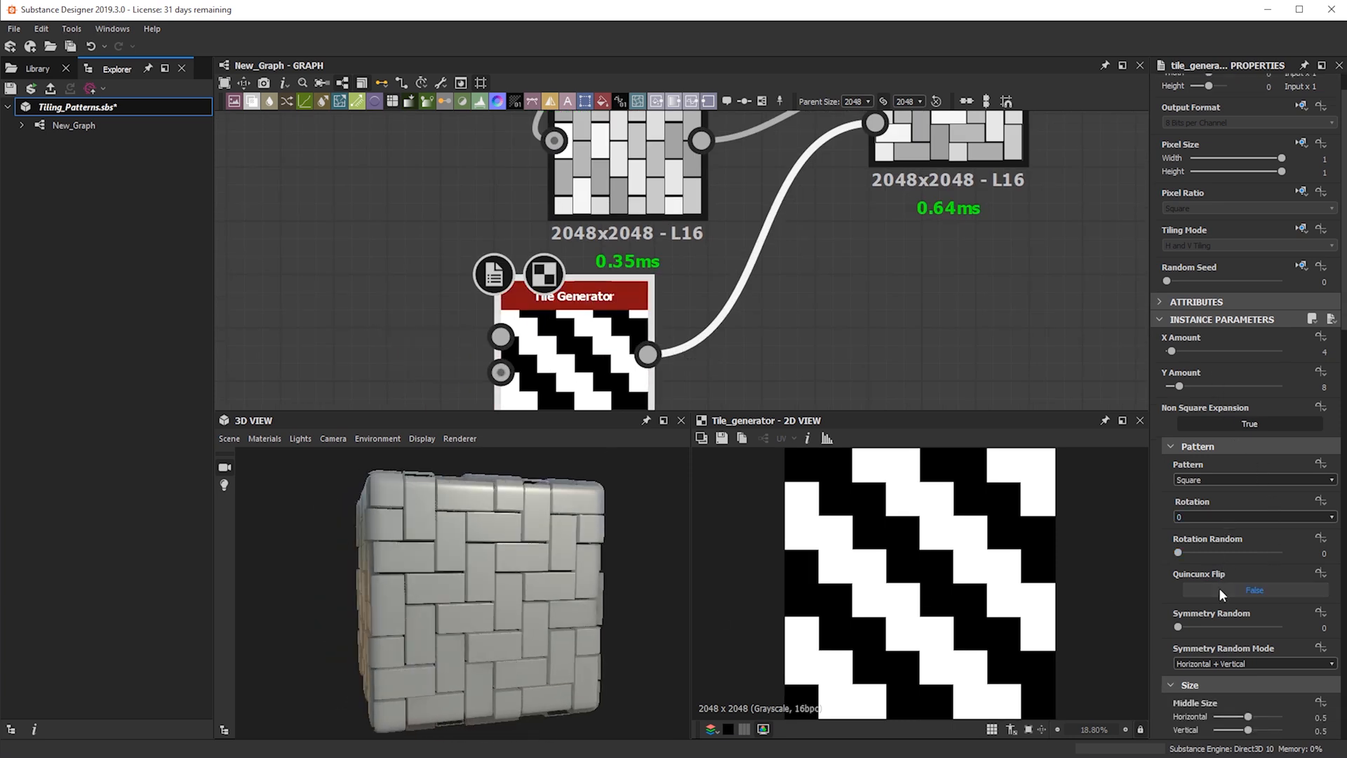
pyautogui.doubleClick(1324, 630)
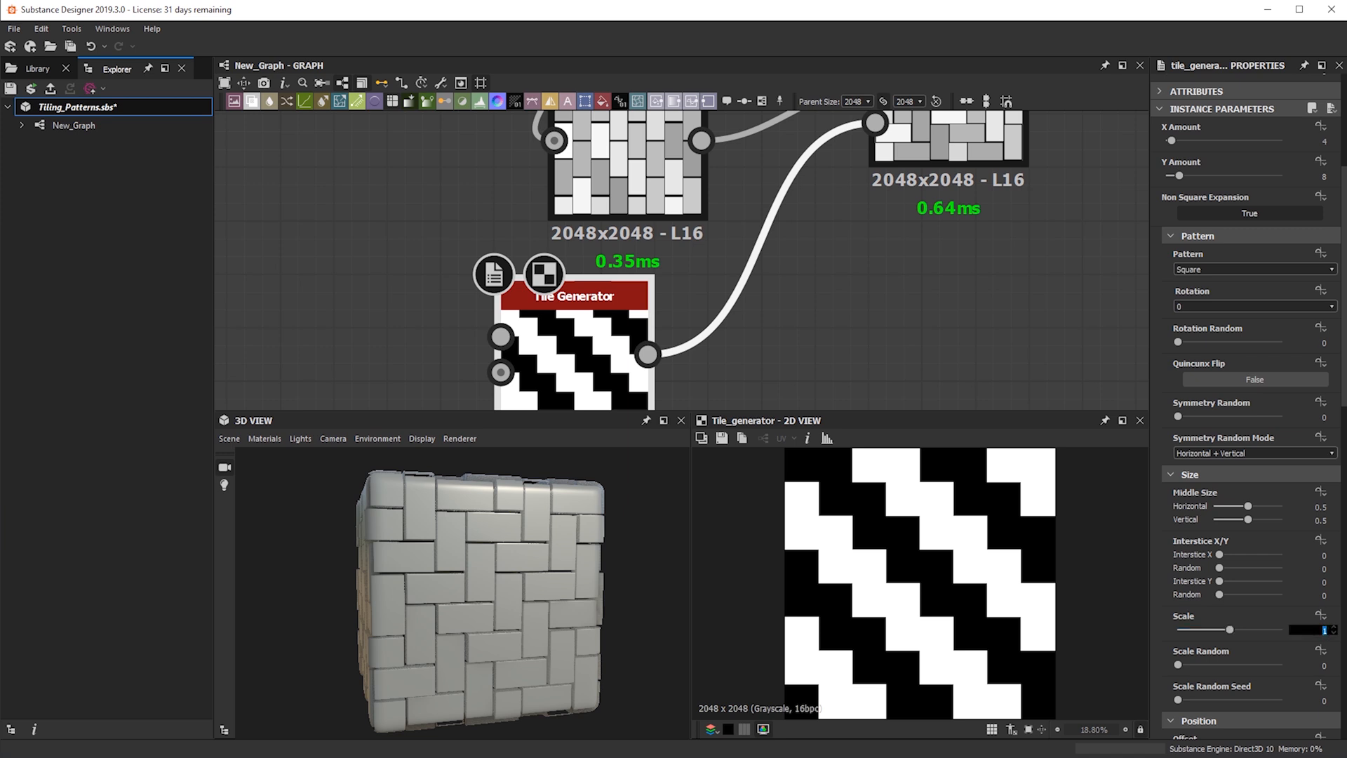
pyautogui.write('.95')
pyautogui.press('Return')
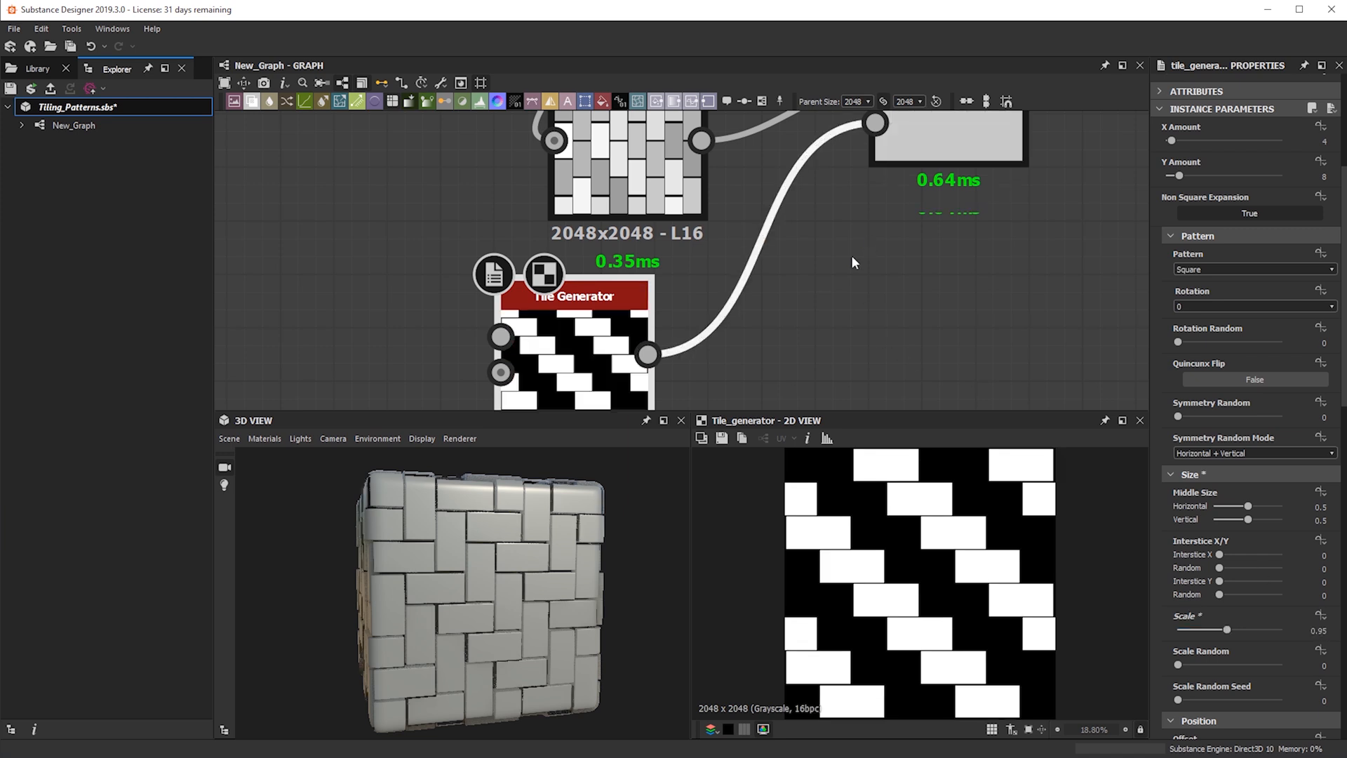
# - Examine the blended brick edges up close in the 2D view and on the cube
pyautogui.scroll(4, 865, 237)
pyautogui.doubleClick(822, 229)
pyautogui.scroll(8, 795, 490)
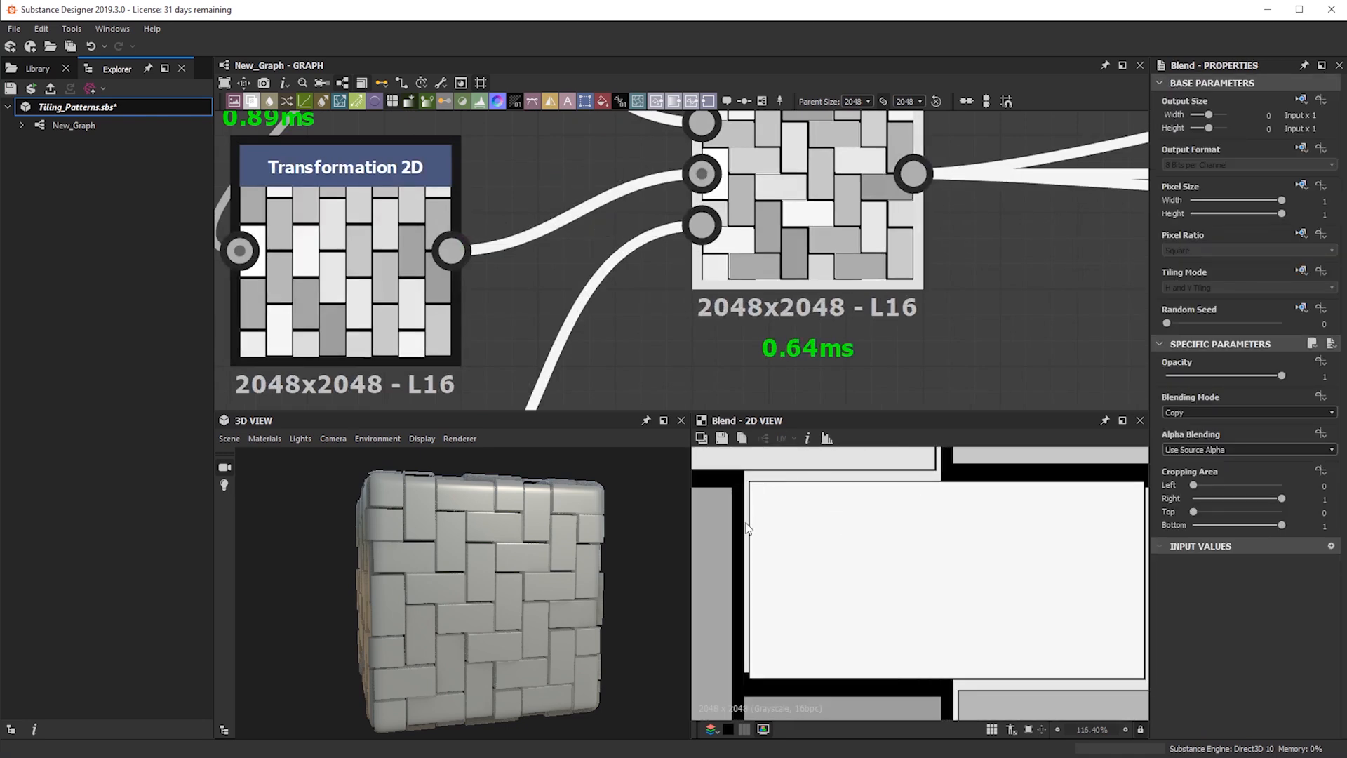
pyautogui.scroll(-5, 698, 373)
pyautogui.scroll(6, 466, 572)
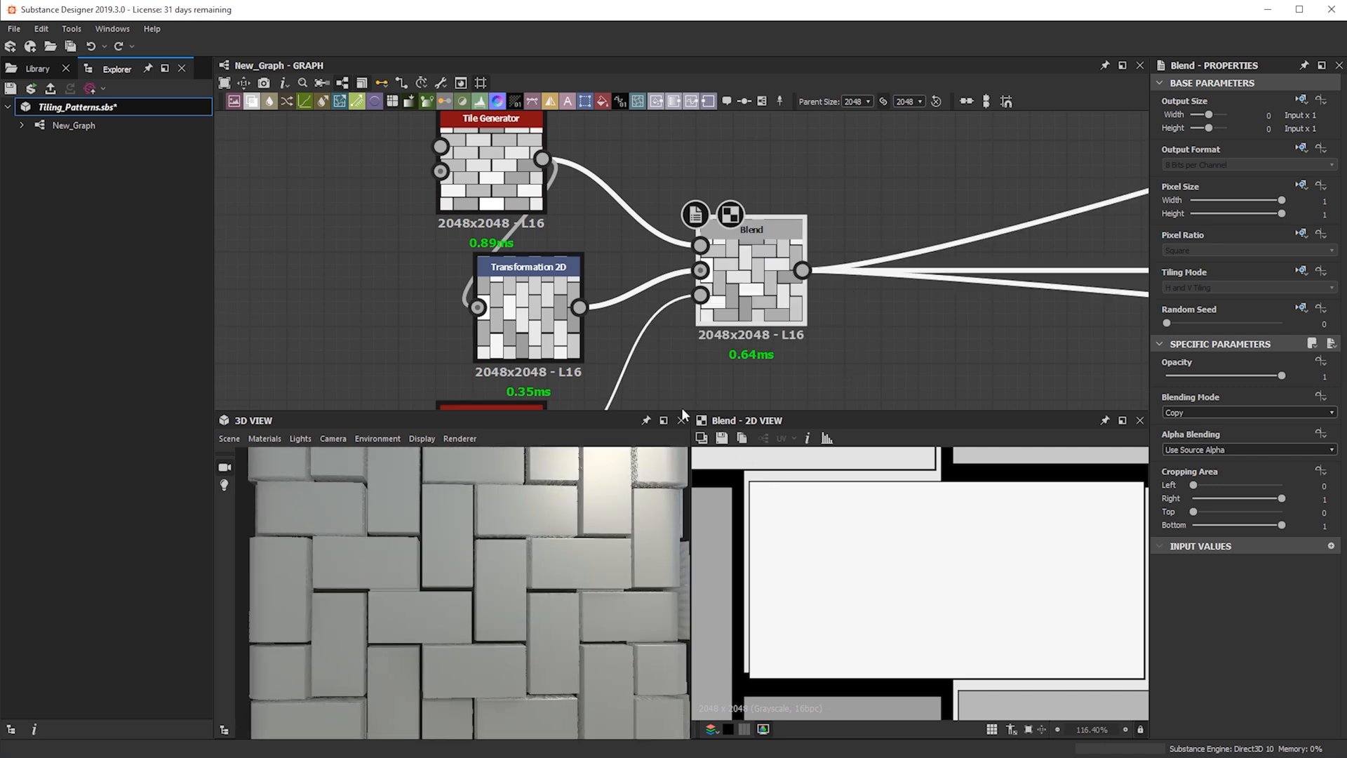
pyautogui.scroll(-2, 607, 330)
# - Try an Offset of 0.52 on the masked Tile Generator
pyautogui.moveTo(607, 330); pyautogui.dragTo(638, 259, button='middle')
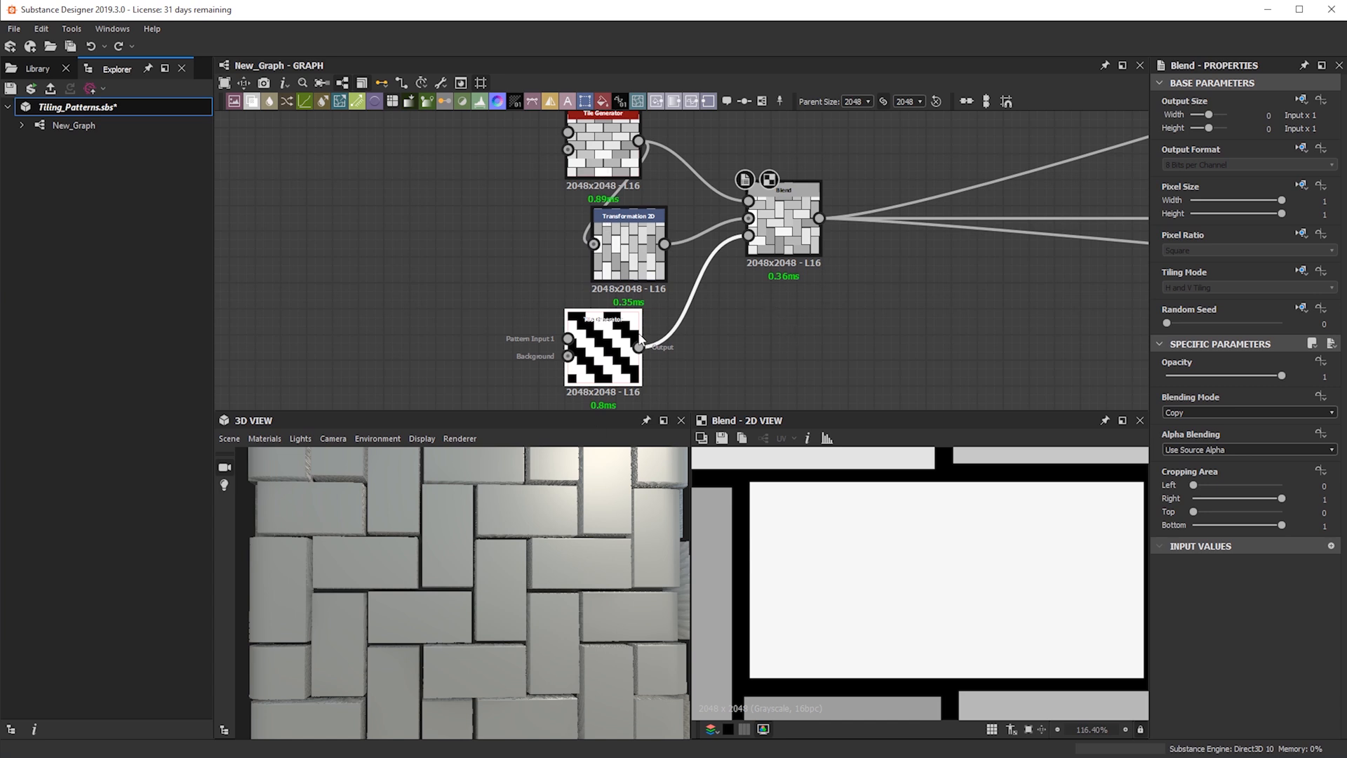
pyautogui.click(609, 319)
pyautogui.scroll(1, 631, 397)
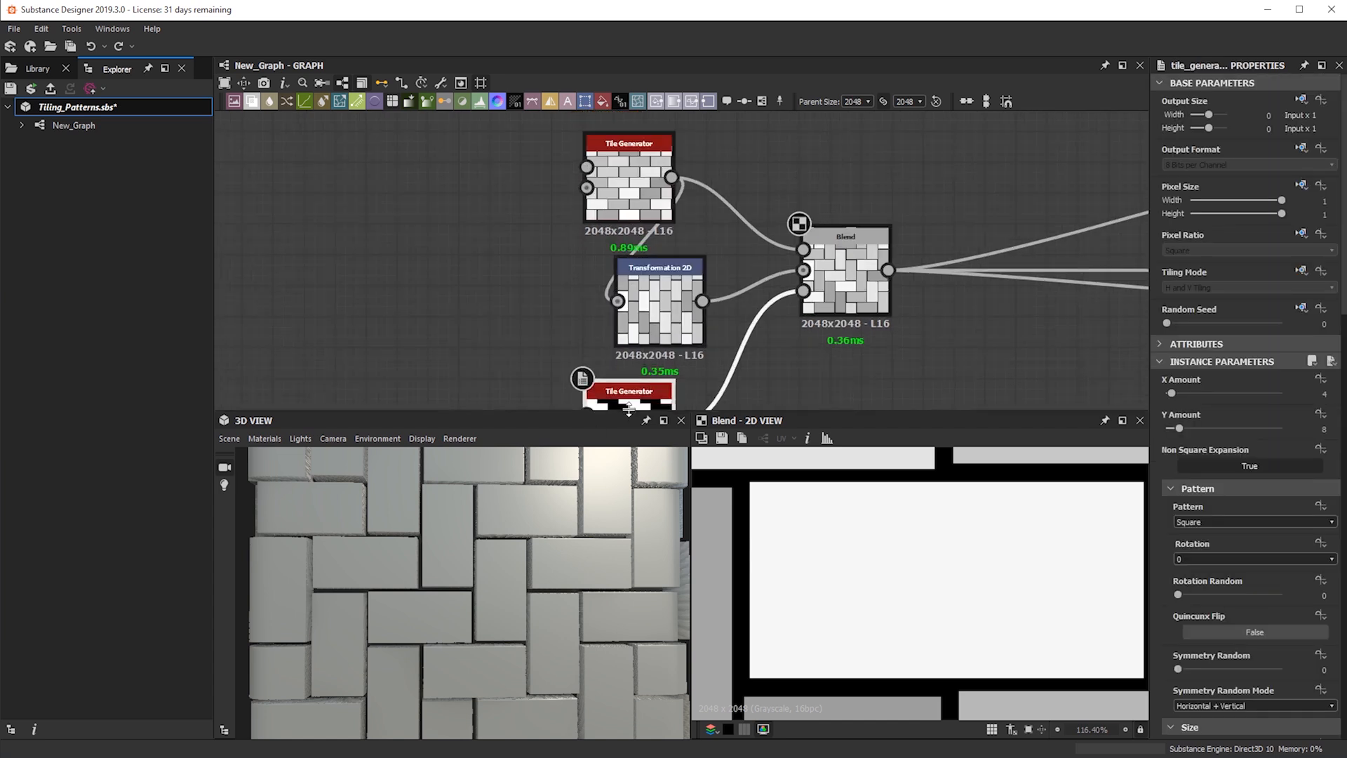
pyautogui.doubleClick(624, 398)
pyautogui.scroll(-5, 1218, 498)
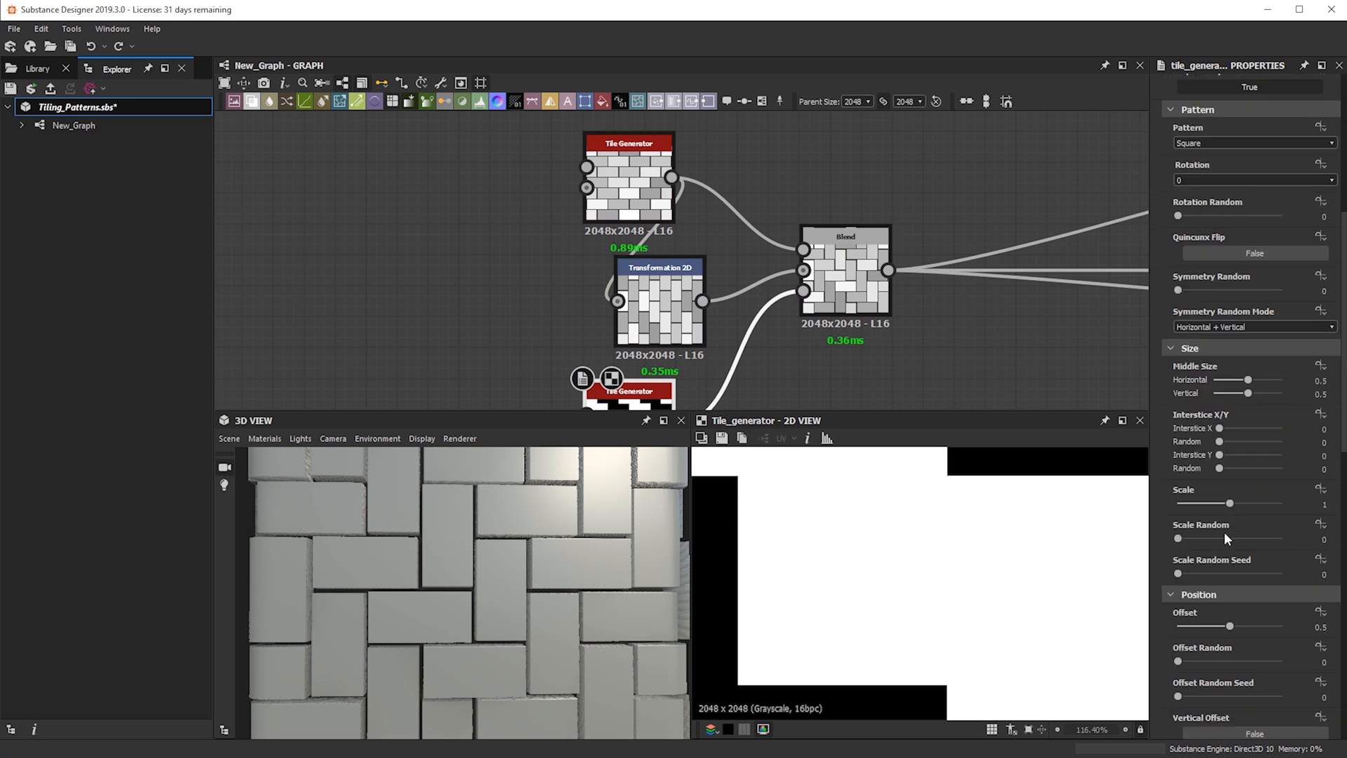
pyautogui.scroll(-8, 1263, 561)
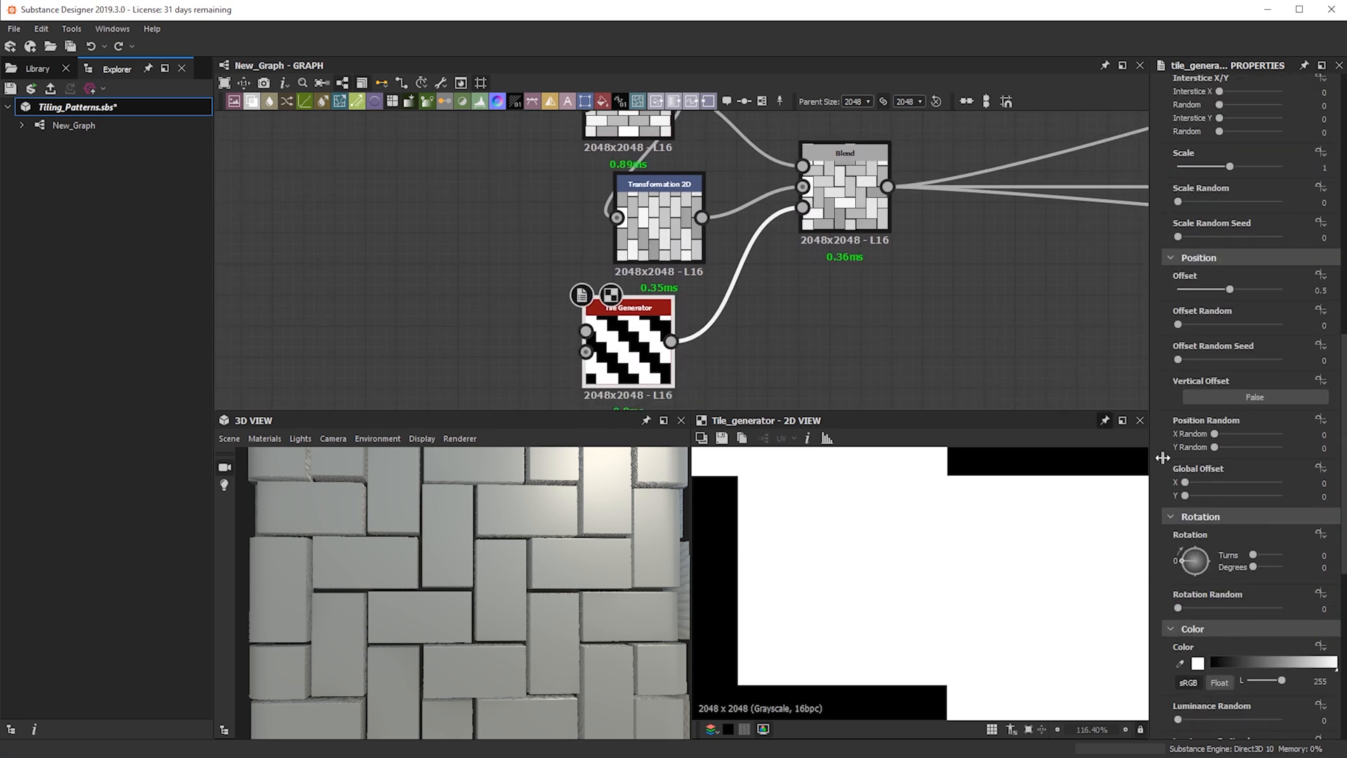
pyautogui.scroll(6, 1264, 537)
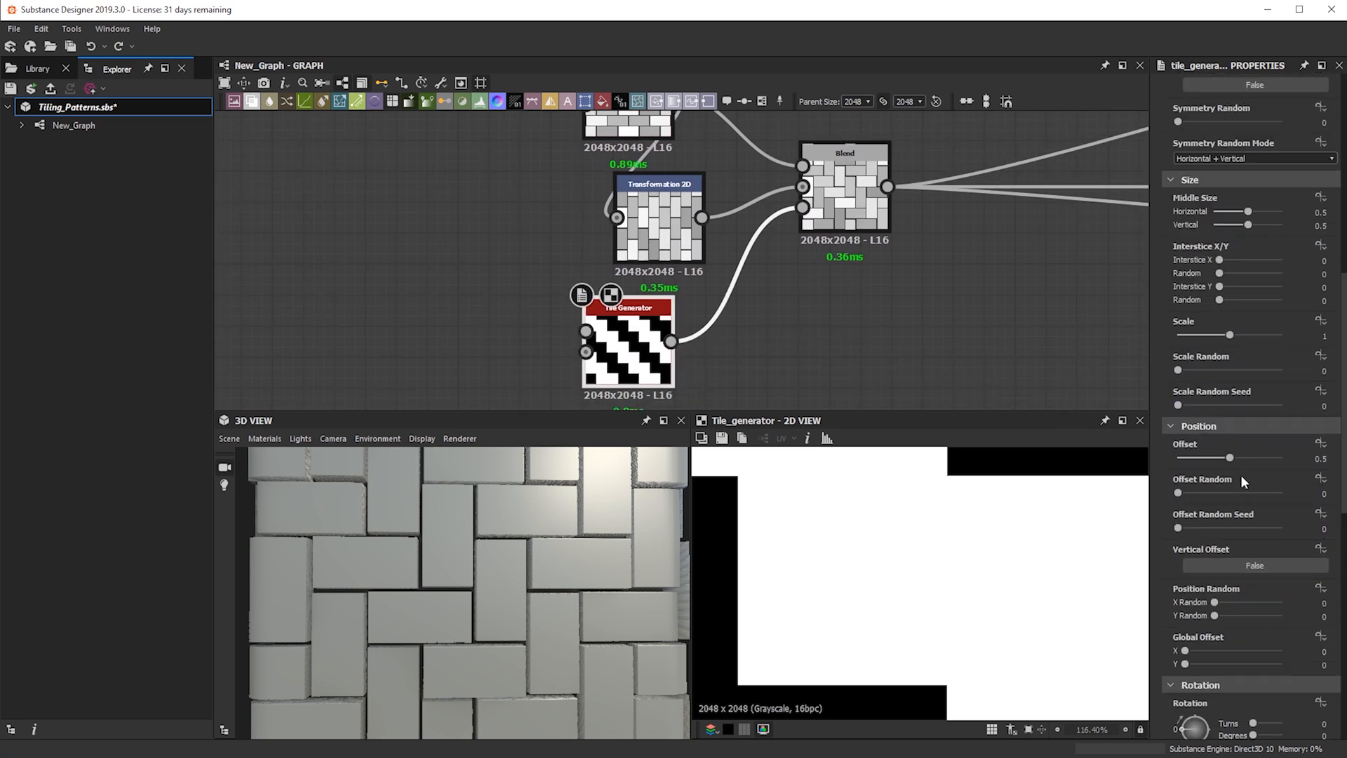
pyautogui.doubleClick(1320, 459)
pyautogui.write('2')
pyautogui.press('Return')
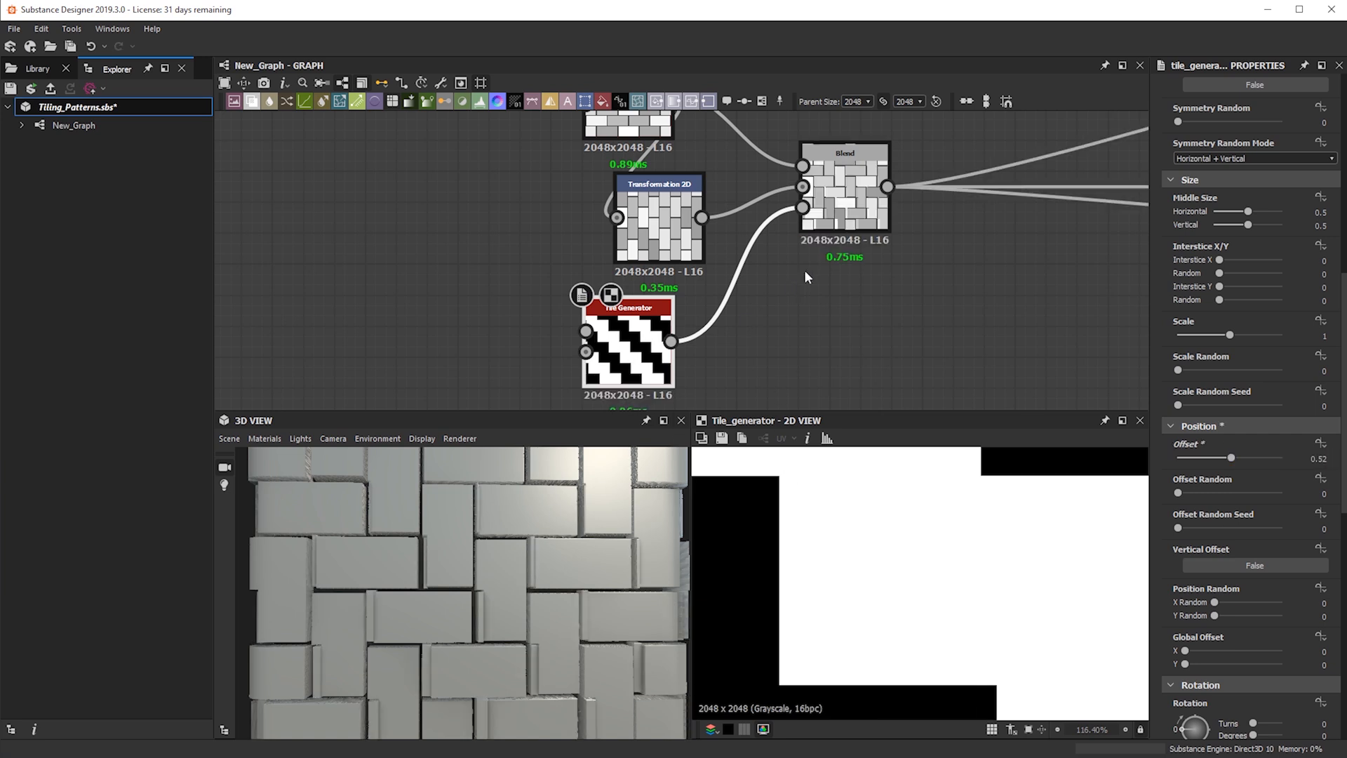
# - View the Blend result on the cube and undo the masked Tile Generator's offset change
pyautogui.doubleClick(826, 228)
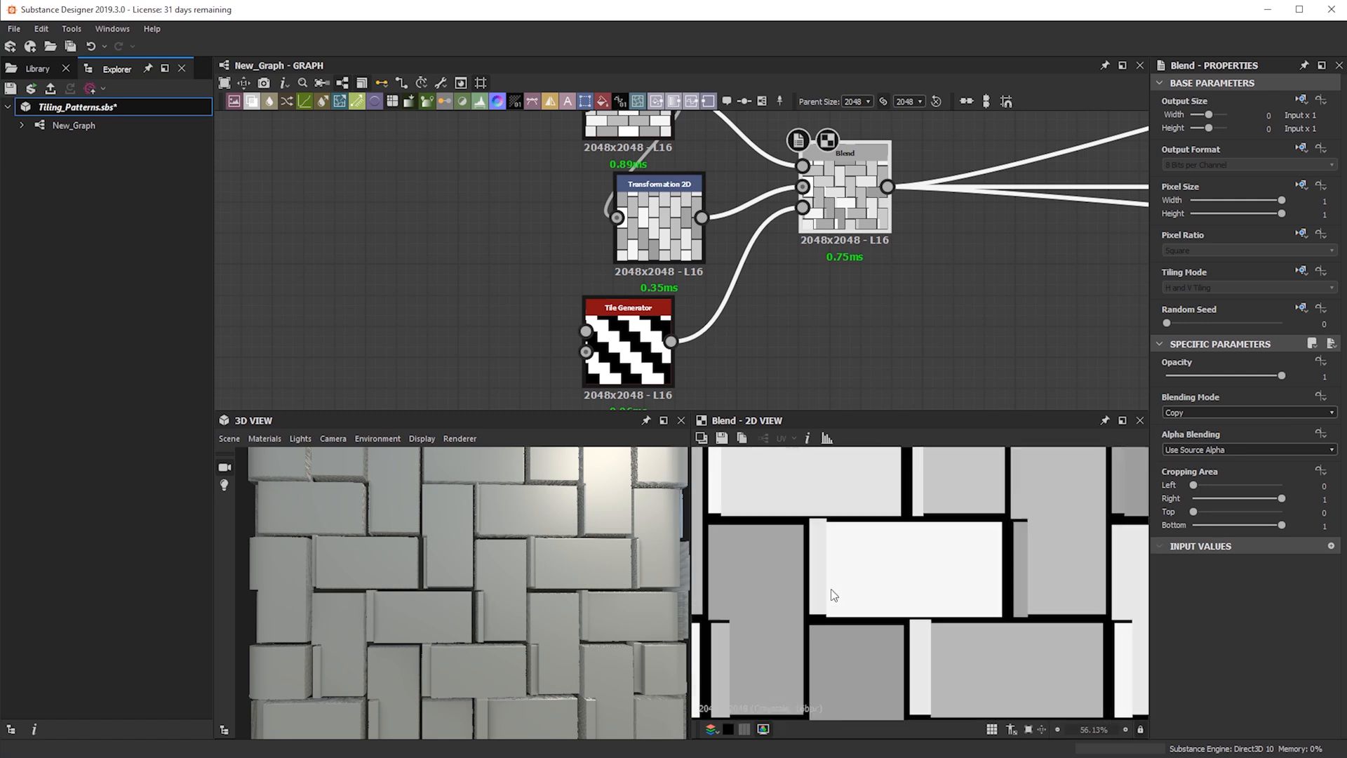
pyautogui.scroll(-5, 477, 577)
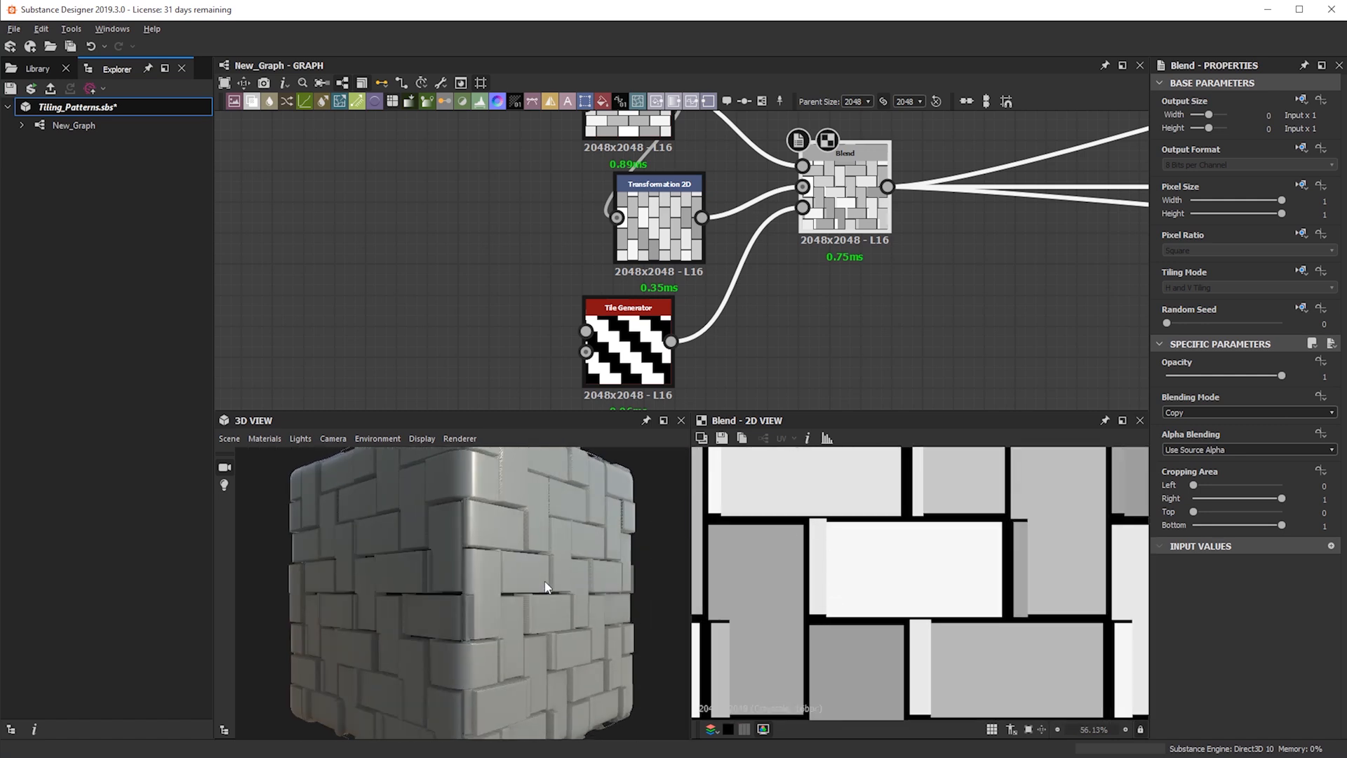
pyautogui.hotkey('ctrl', 'z')
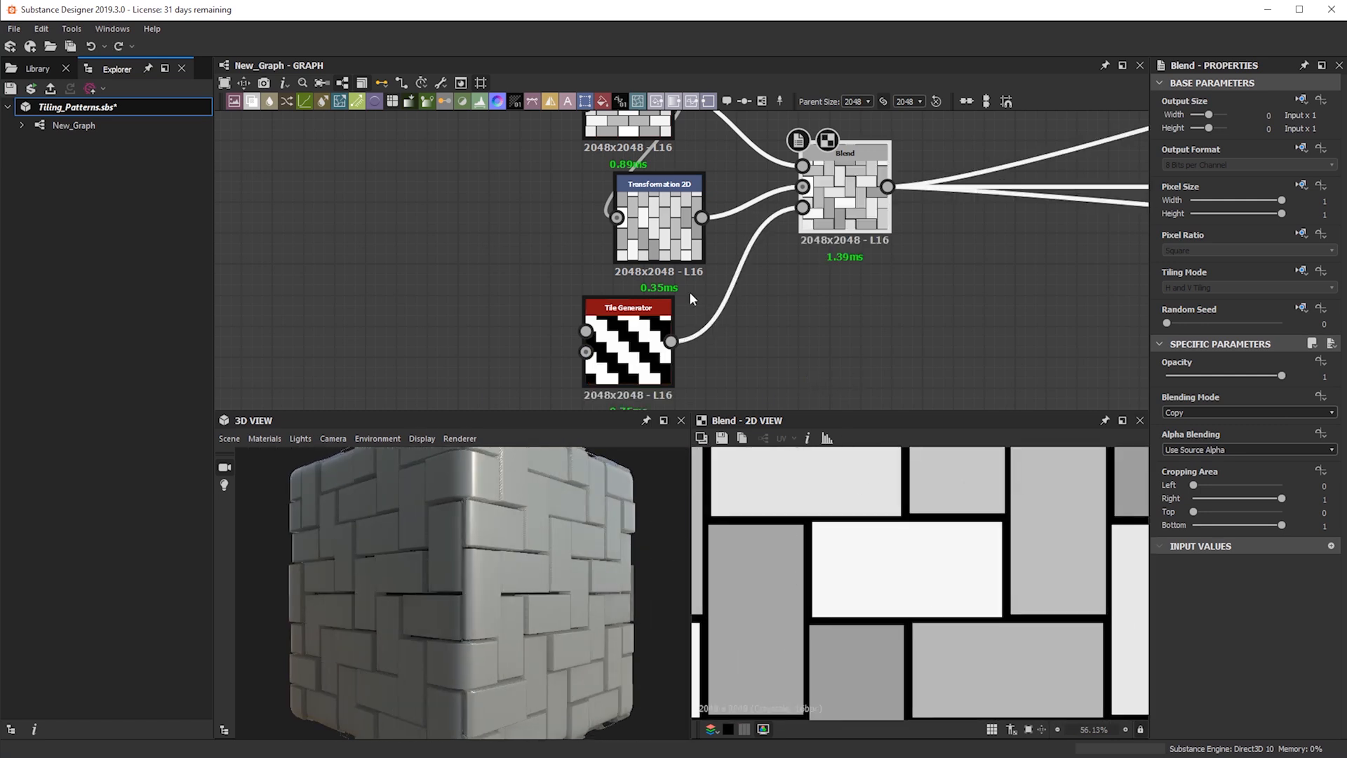
# - Spread out the brick Tile Generator, Transformation 2D, masked Tile Generator and Blend nodes so their links are easier to follow
pyautogui.scroll(-4, 701, 284)
pyautogui.moveTo(672, 188); pyautogui.dragTo(669, 153)
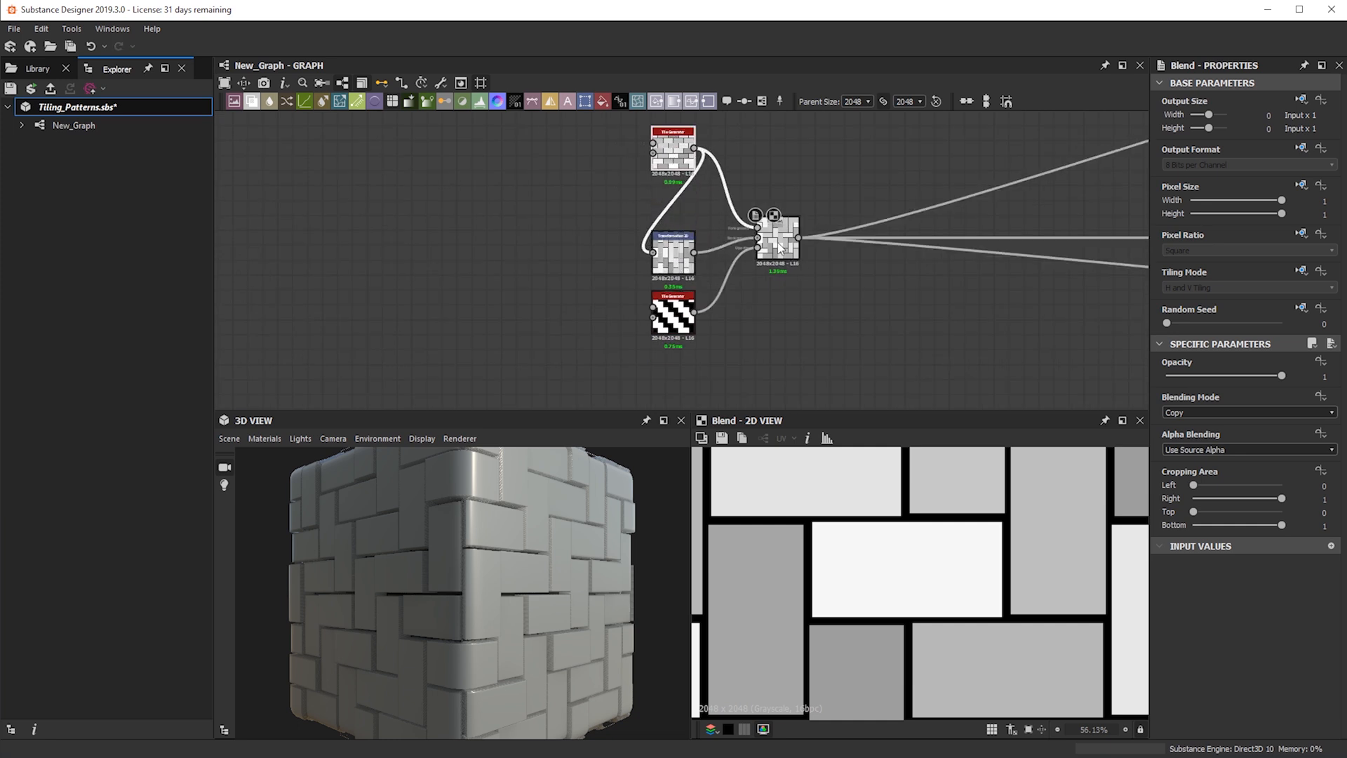
pyautogui.moveTo(779, 242); pyautogui.dragTo(793, 315)
pyautogui.moveTo(558, 619); pyautogui.dragTo(438, 681)
pyautogui.moveTo(801, 298)
pyautogui.mouseDown()
pyautogui.moveTo(801, 268)
pyautogui.moveTo(808, 316)
pyautogui.mouseUp()
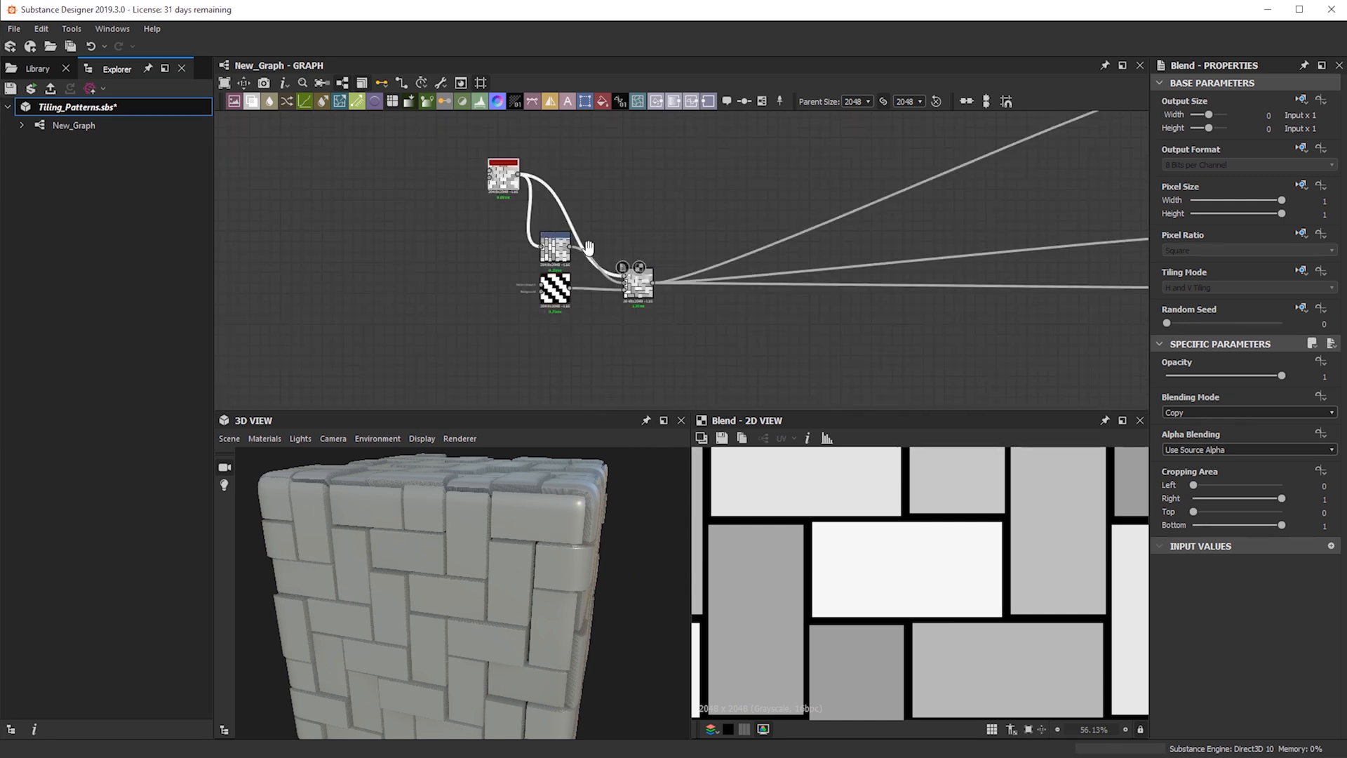
# - Look over the node network from the brick Tile Generator through the Transformation 2D and mask to the Blend
pyautogui.moveTo(577, 345); pyautogui.dragTo(599, 296, button='middle')
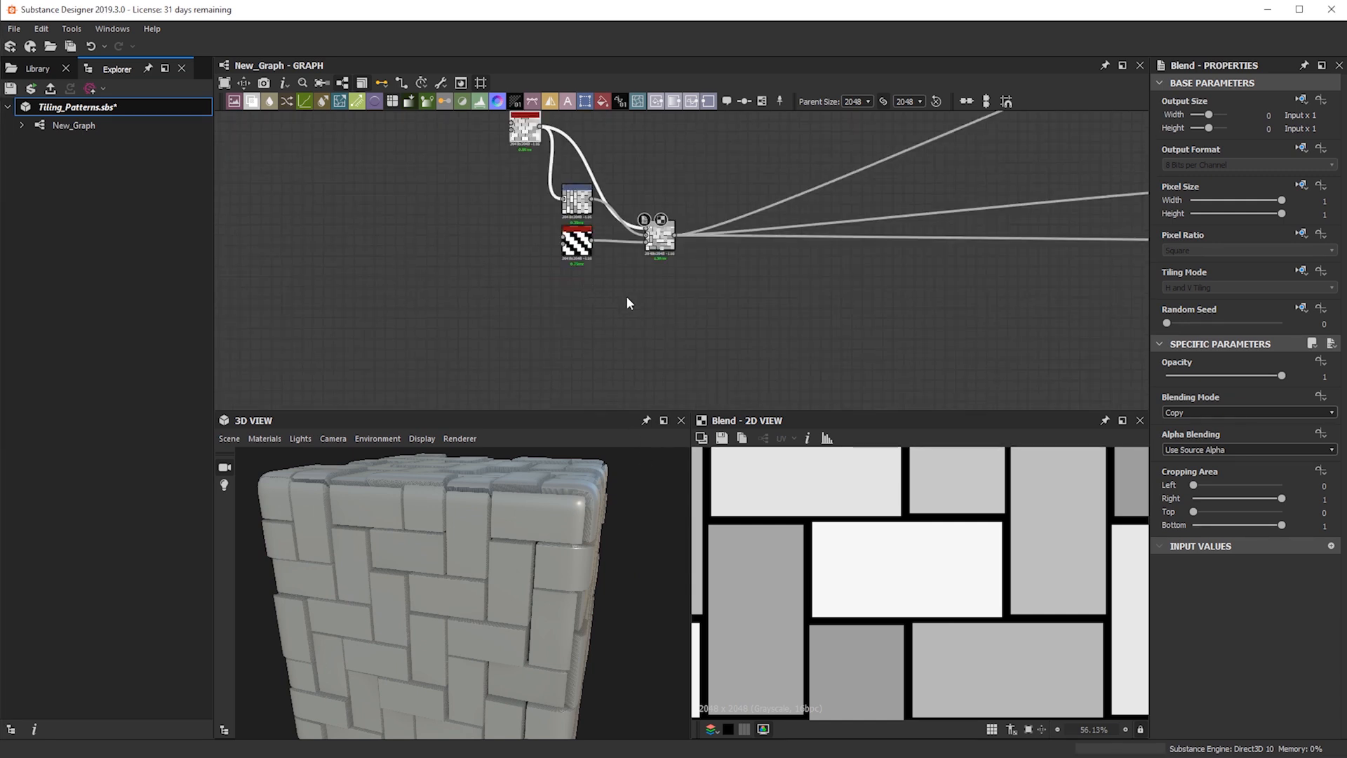
pyautogui.scroll(3, 535, 284)
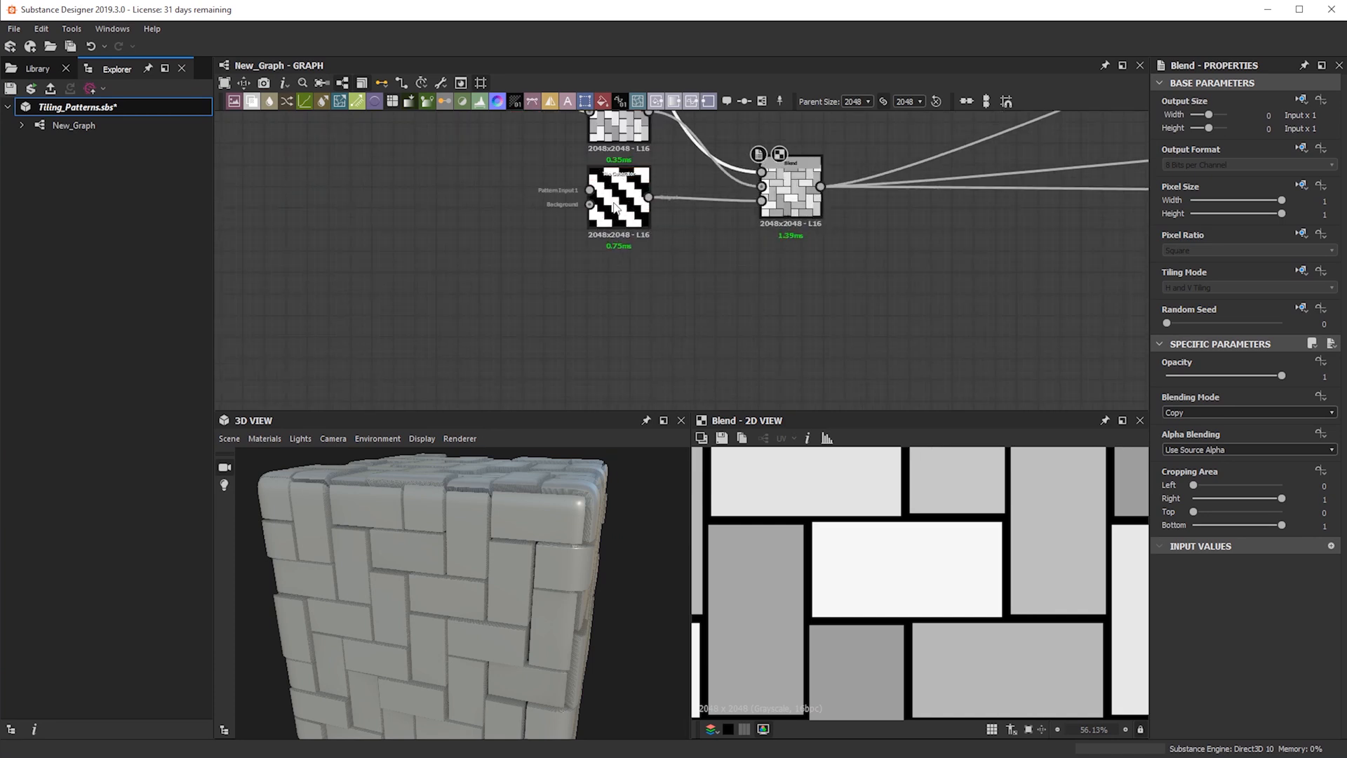
pyautogui.moveTo(667, 298)
pyautogui.mouseDown(button='middle')
pyautogui.moveTo(671, 365)
pyautogui.moveTo(623, 323)
pyautogui.moveTo(624, 335)
pyautogui.moveTo(653, 275)
pyautogui.moveTo(715, 227)
pyautogui.moveTo(683, 308)
pyautogui.mouseUp(button='middle')
pyautogui.scroll(-2, 634, 351)
pyautogui.scroll(-2, 613, 277)
pyautogui.scroll(4, 684, 308)
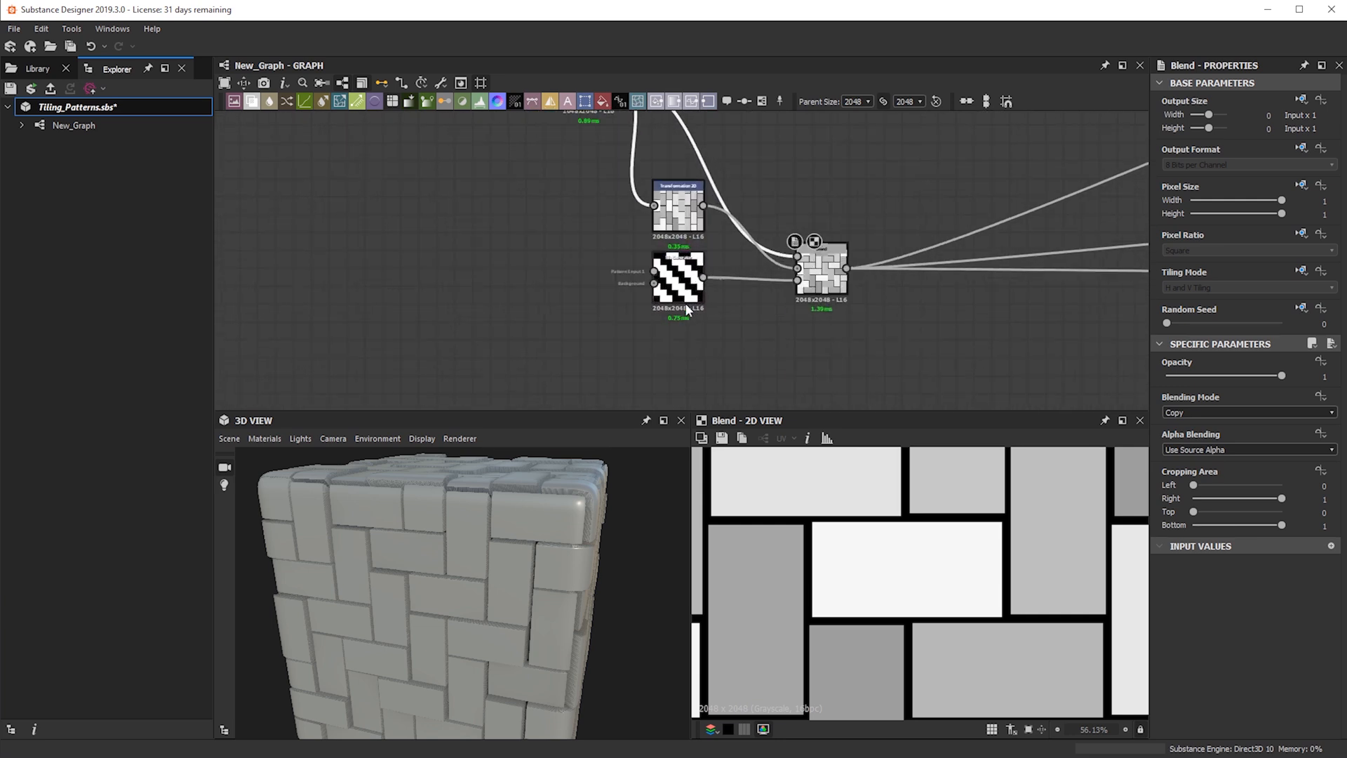
pyautogui.moveTo(618, 176); pyautogui.dragTo(628, 291, button='middle')
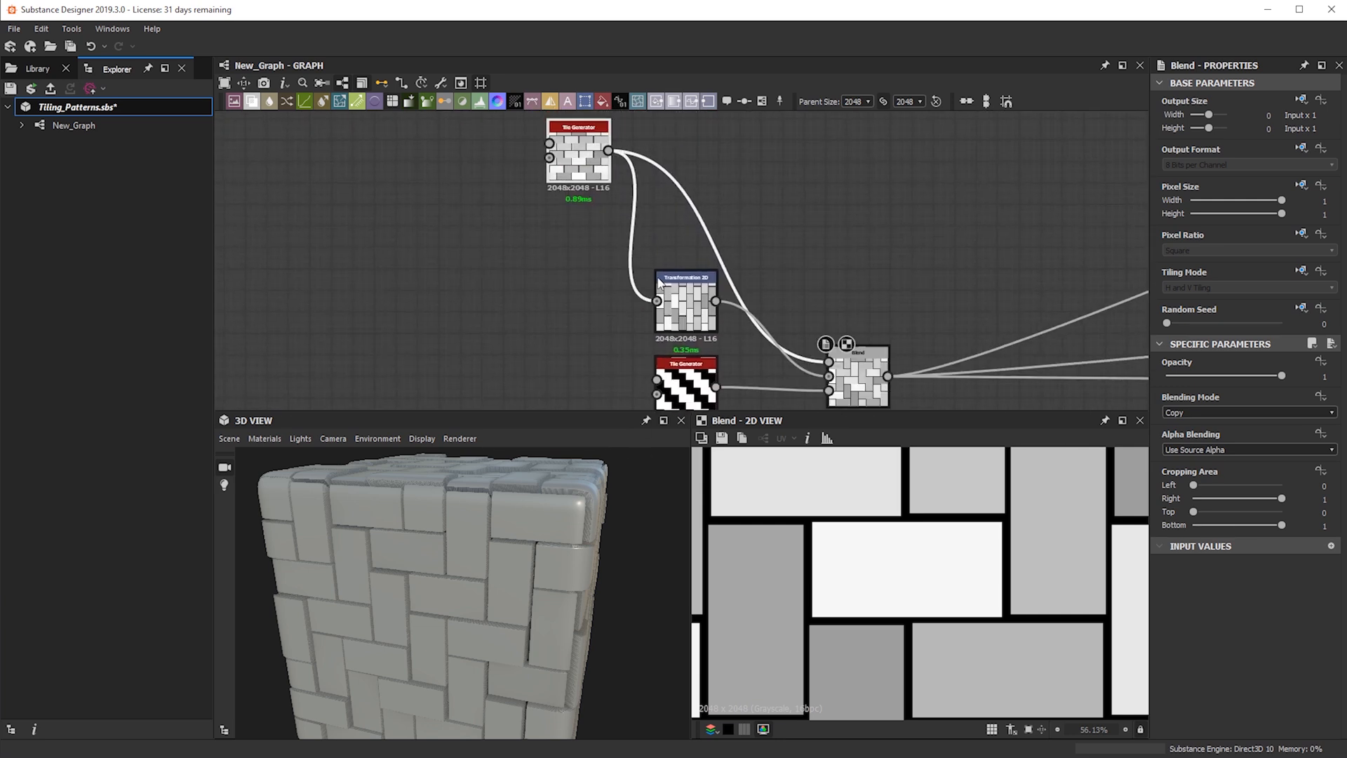
pyautogui.moveTo(636, 400); pyautogui.dragTo(658, 279, button='middle')
pyautogui.moveTo(651, 339); pyautogui.dragTo(657, 265, button='middle')
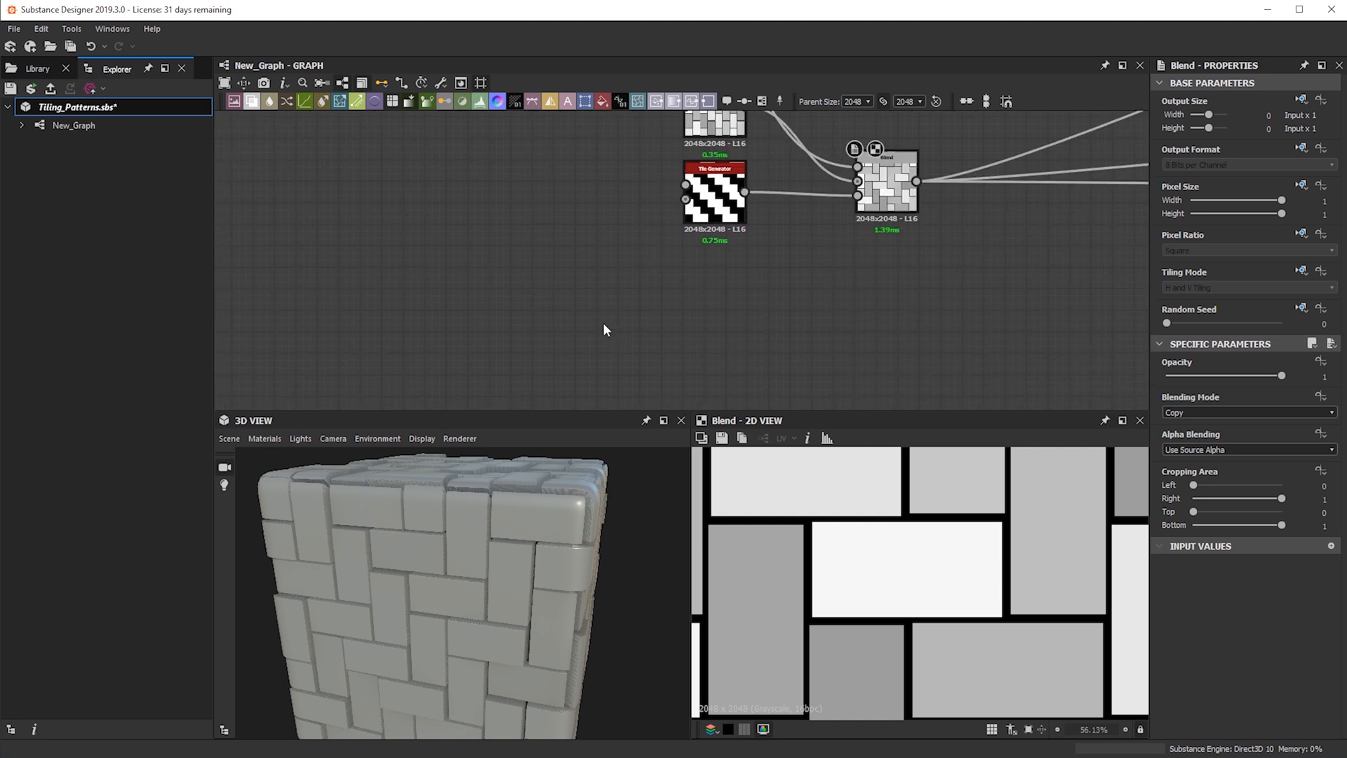
# - Add a new Tile Generator node and place it in the empty area below the masked Tile Generator
pyautogui.press('space')
pyautogui.write('tile')
pyautogui.press('Down')
pyautogui.press('Down')
pyautogui.press('Down')
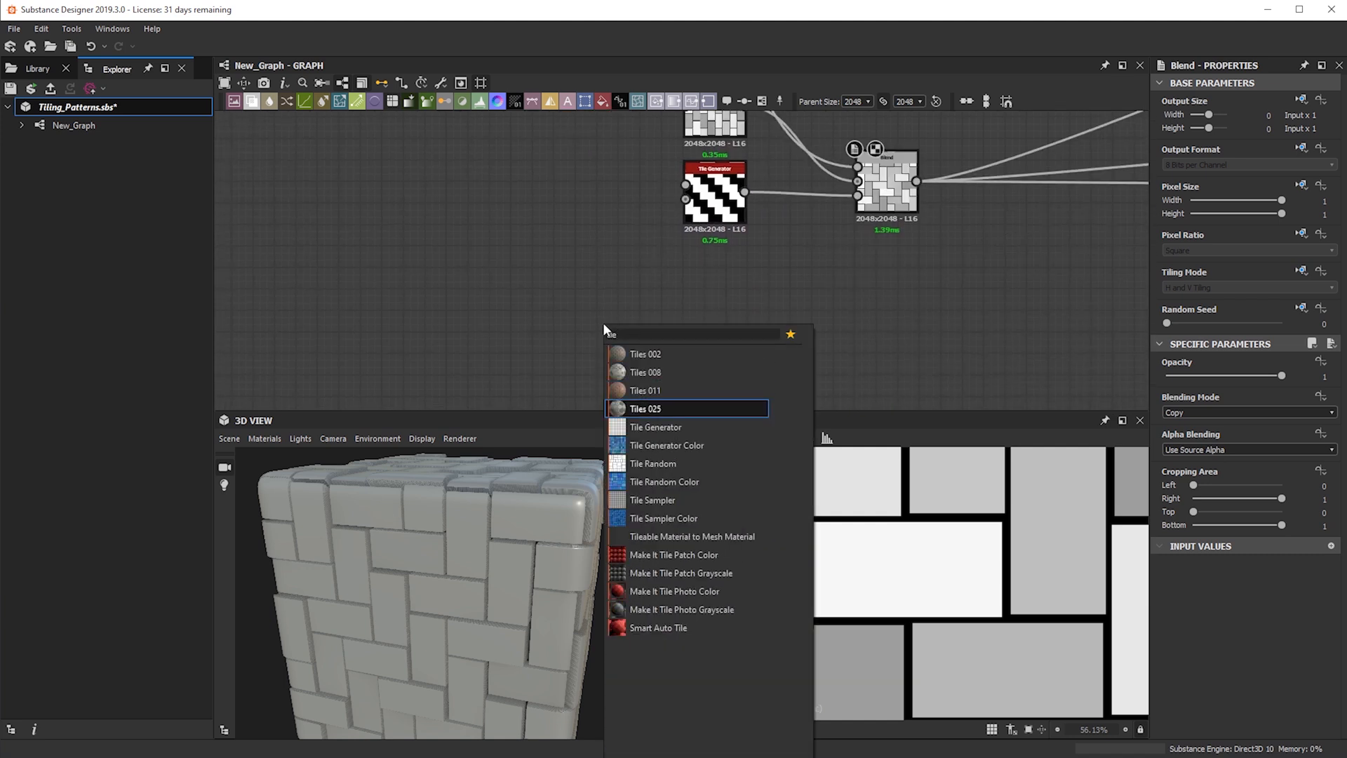
pyautogui.press('Down')
pyautogui.press('Escape')
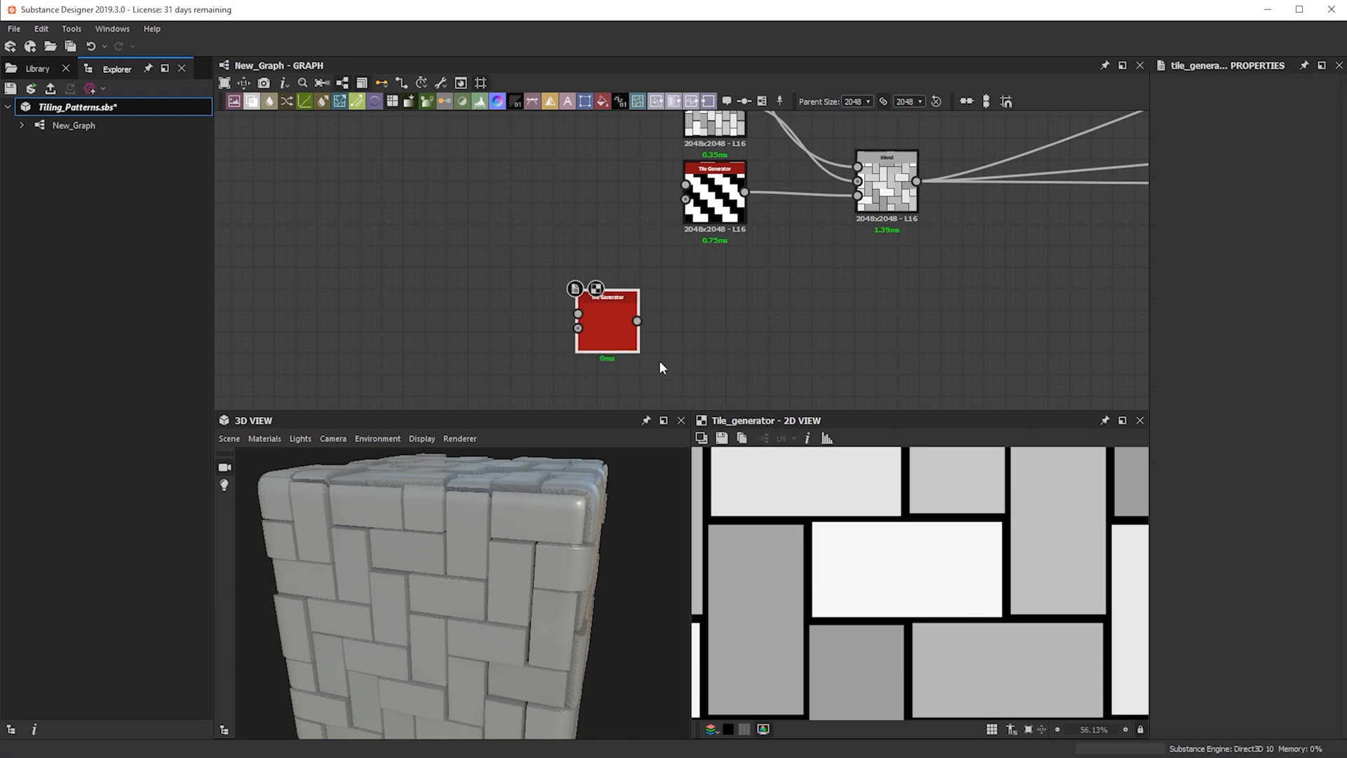
pyautogui.scroll(2, 564, 340)
pyautogui.moveTo(626, 320); pyautogui.dragTo(827, 353)
# - Set both the X Amount and Y Amount of the new Tile Generator to 4
pyautogui.scroll(-10, 1257, 624)
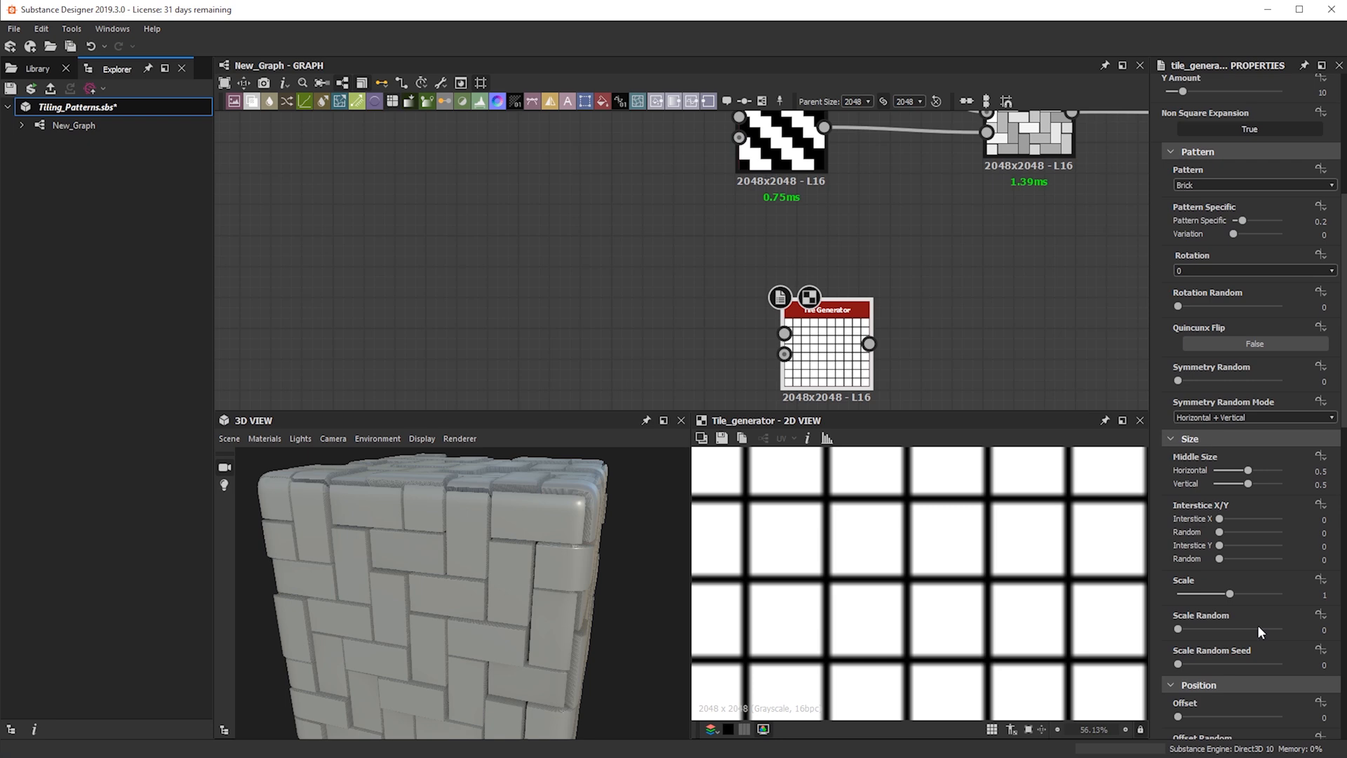
pyautogui.scroll(5, 1240, 548)
pyautogui.scroll(-10, 1265, 531)
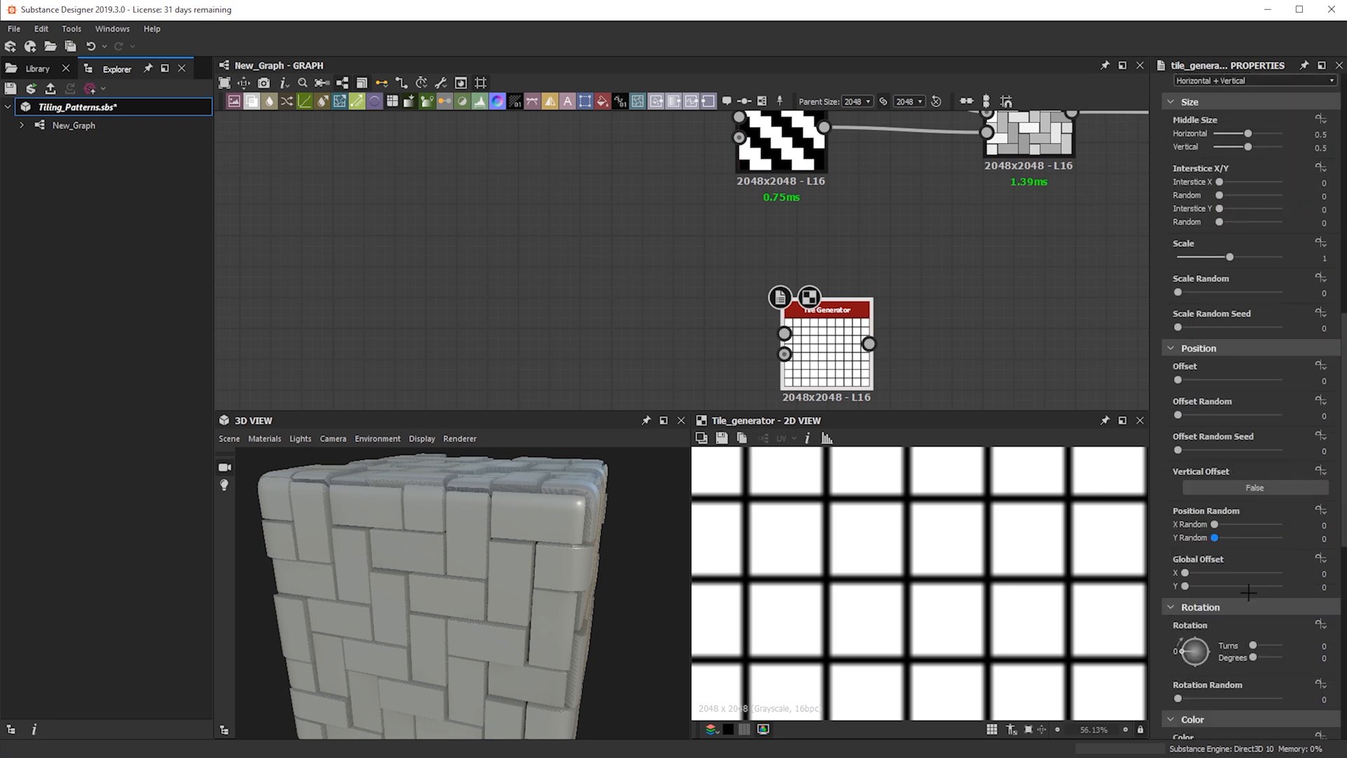
pyautogui.scroll(7, 1248, 565)
pyautogui.scroll(-6, 1247, 566)
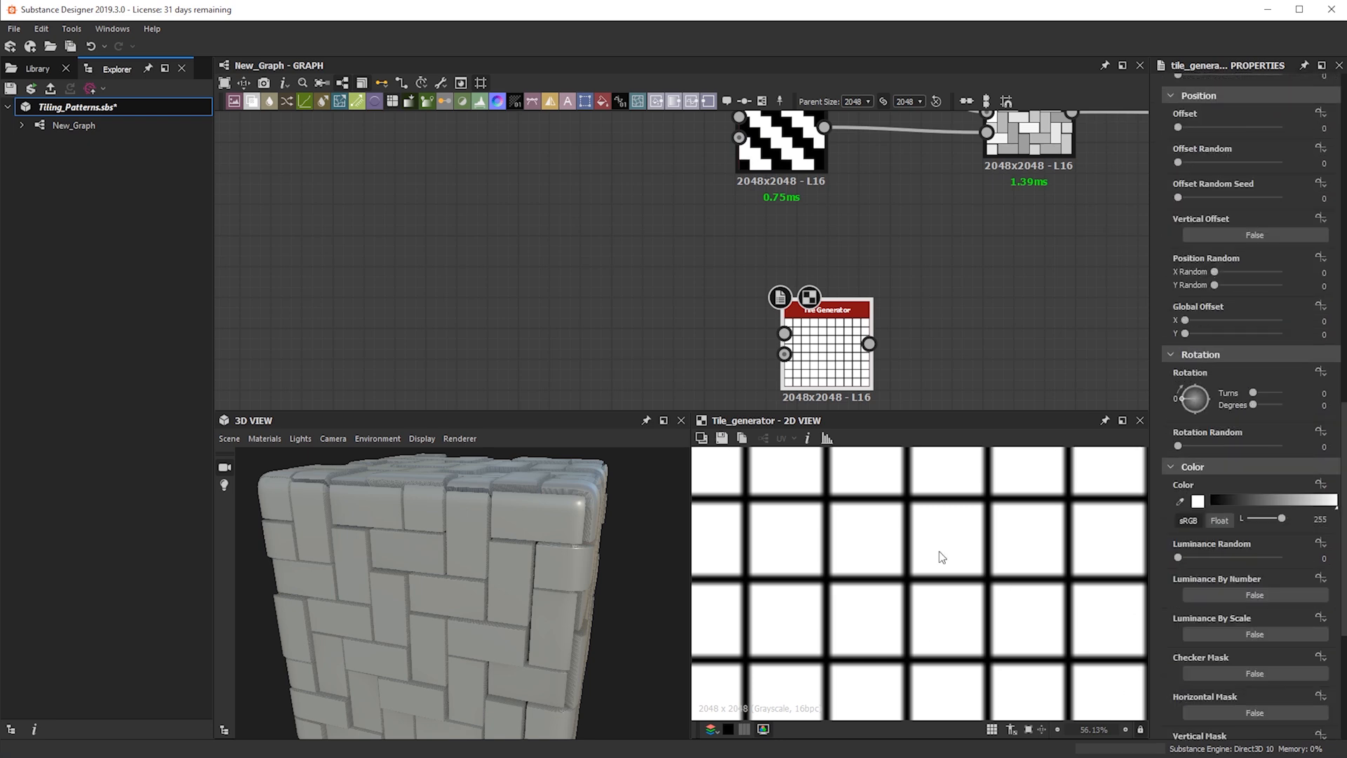
pyautogui.scroll(15, 1252, 532)
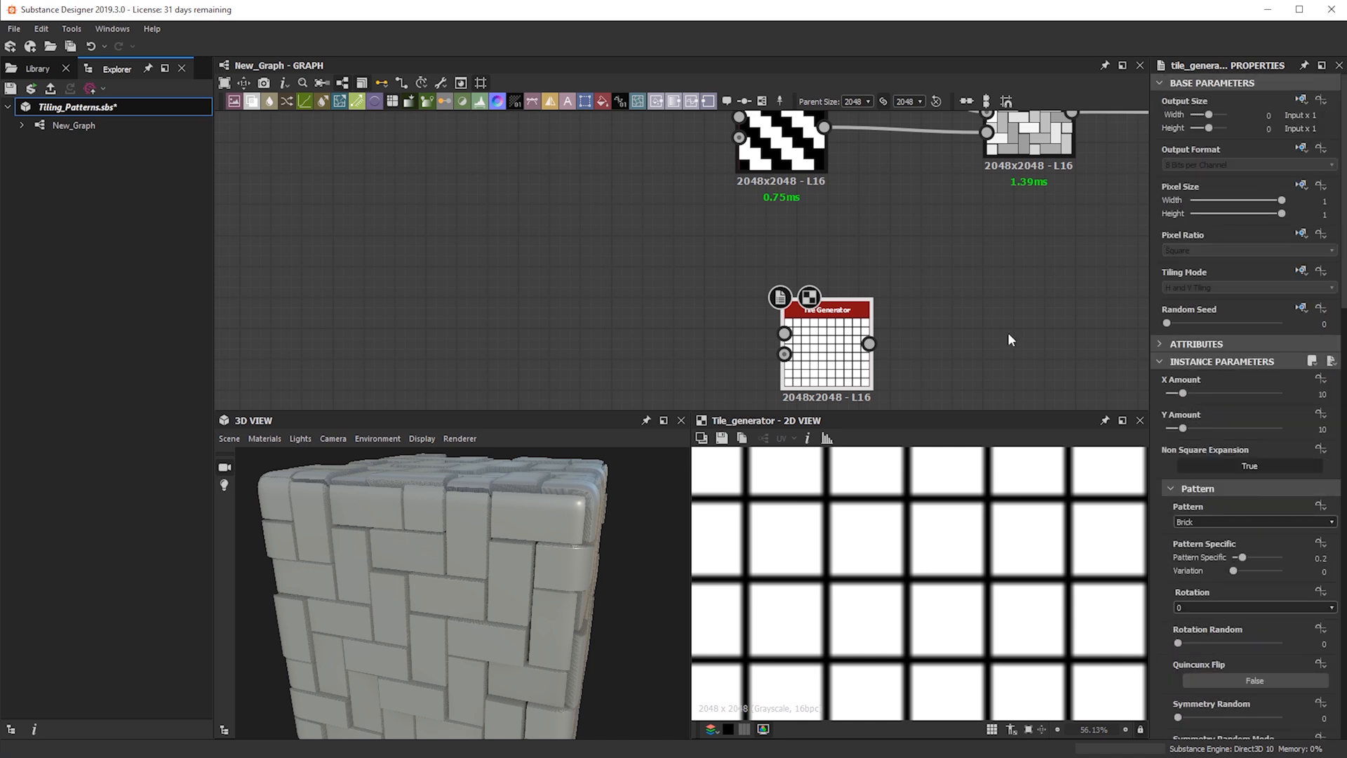
pyautogui.click(1308, 393)
pyautogui.write('4')
pyautogui.press('Tab')
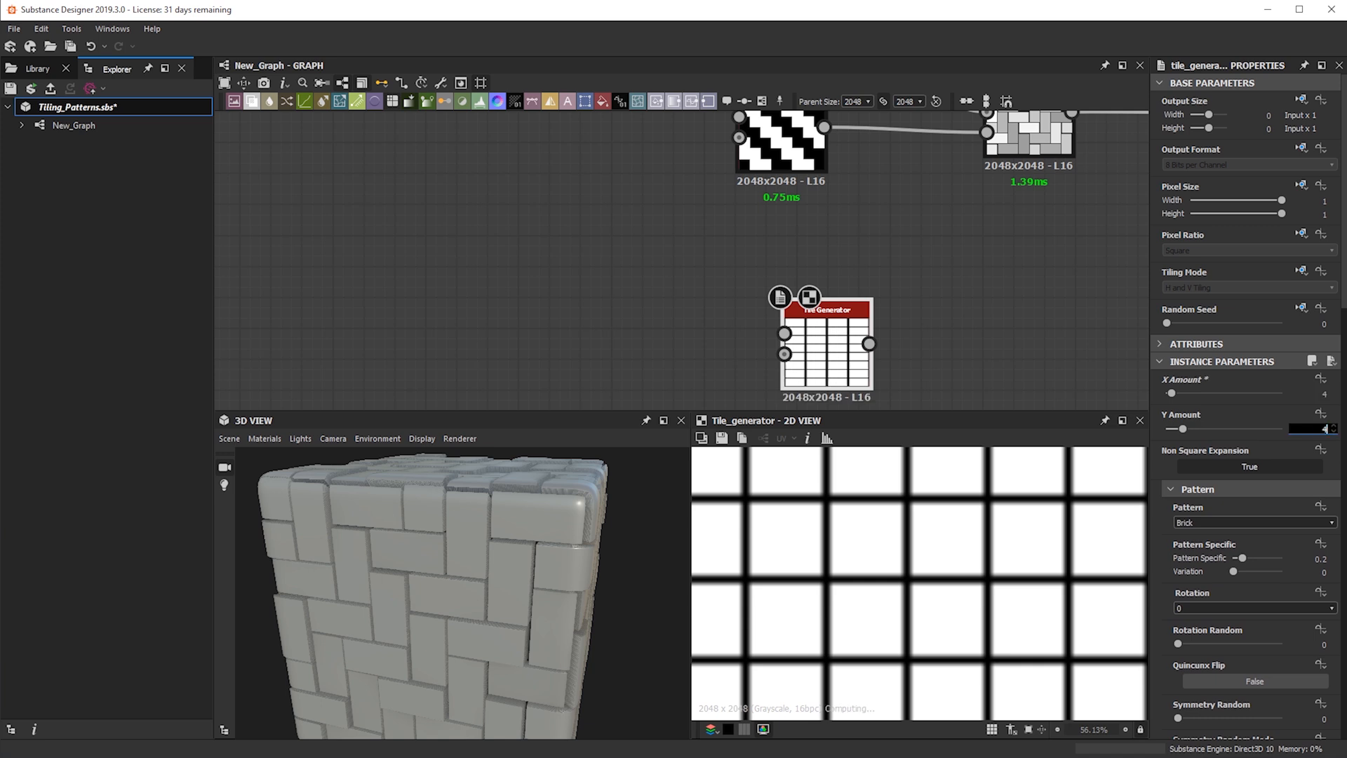
pyautogui.write('4')
pyautogui.press('Return')
pyautogui.scroll(-10, 843, 562)
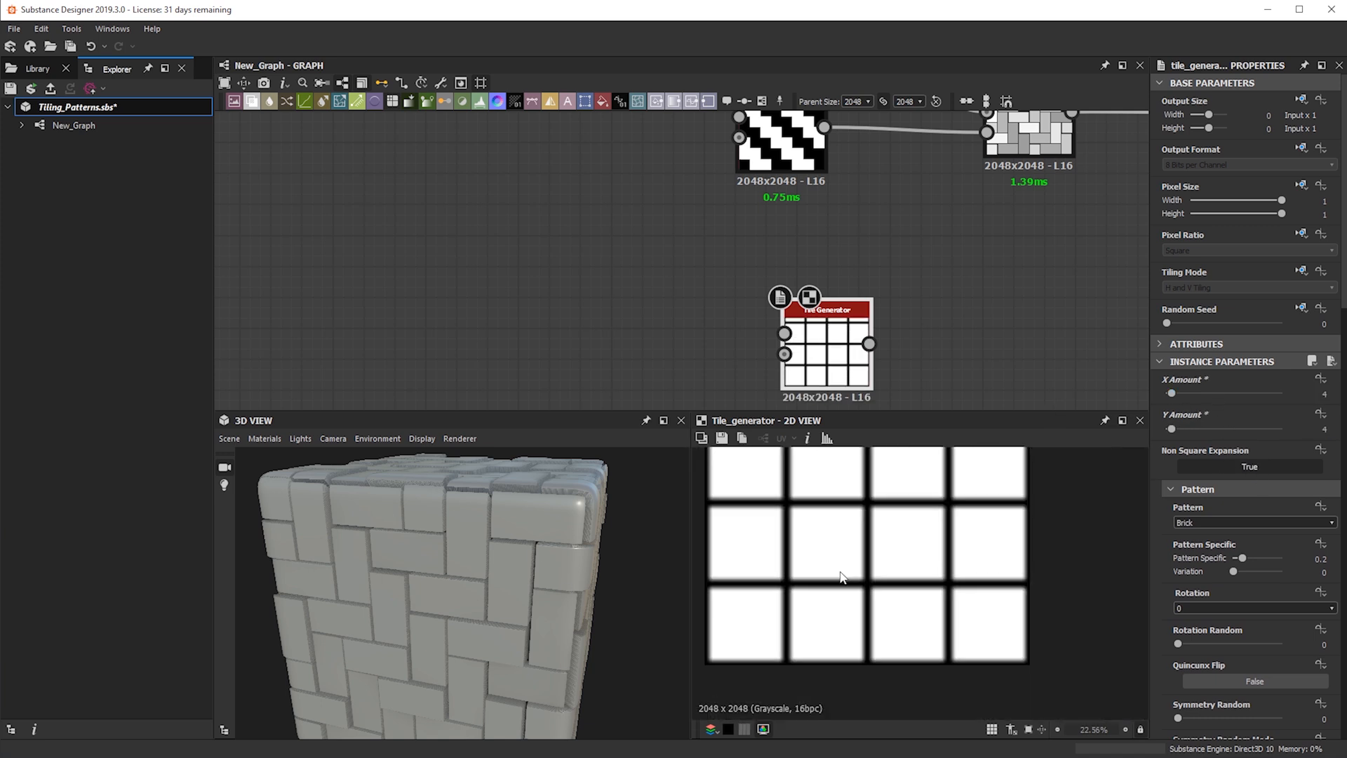
# - Change the new Tile Generator's Pattern from Brick to Square
pyautogui.scroll(6, 924, 578)
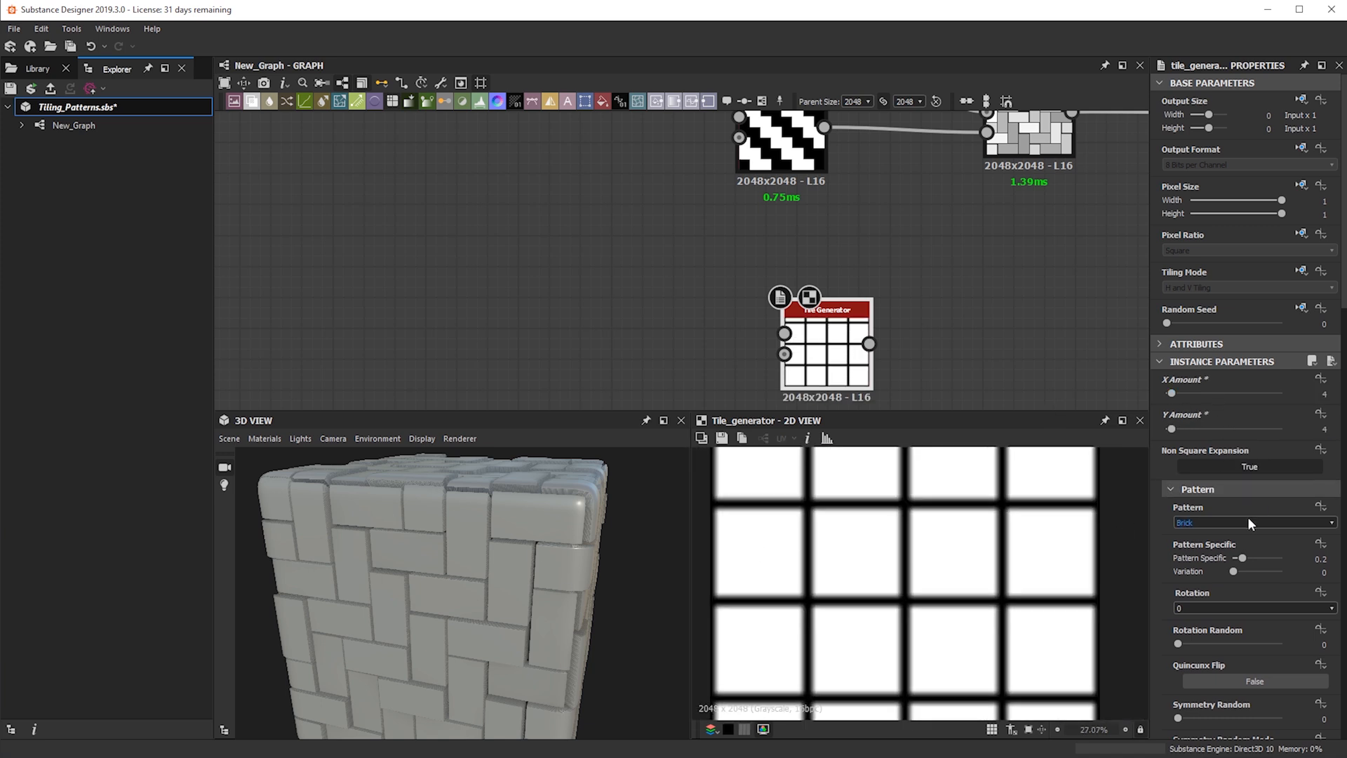
pyautogui.scroll(5, 885, 502)
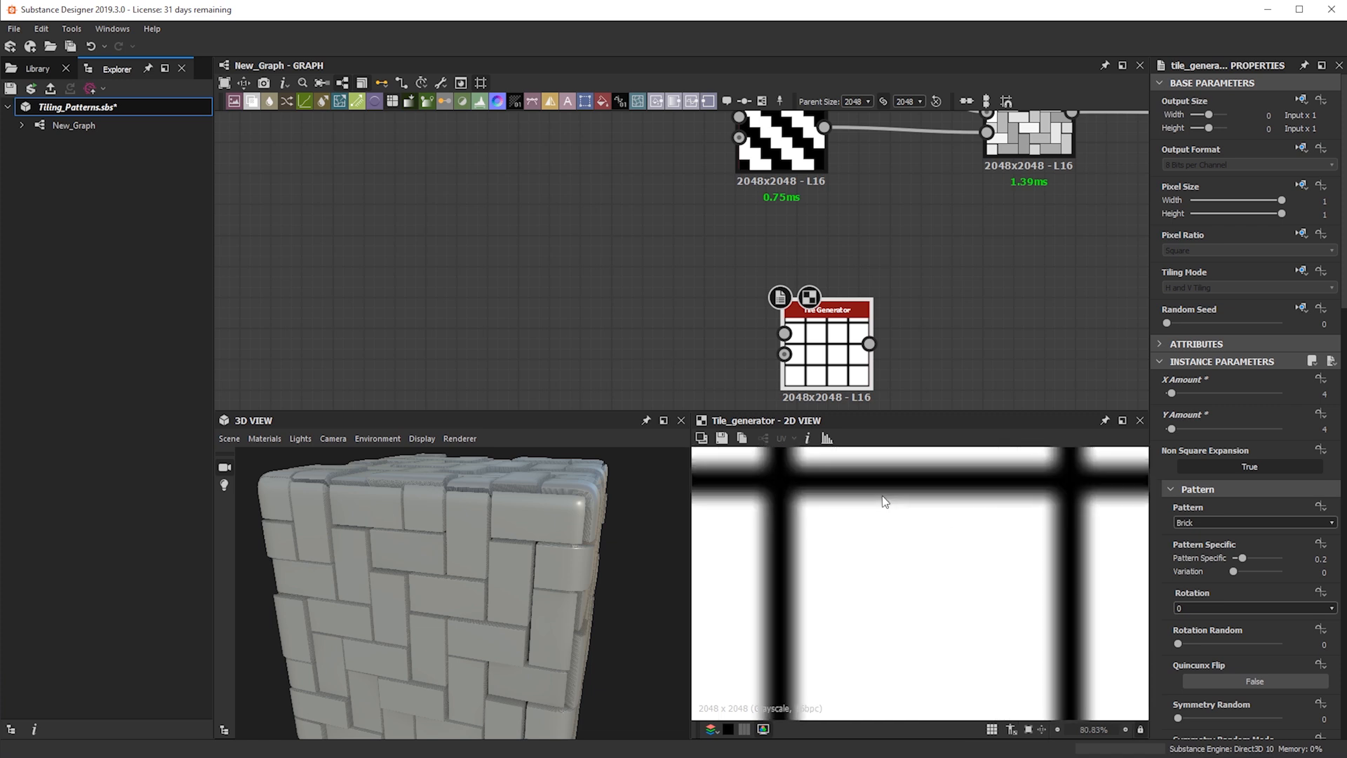
pyautogui.click(1252, 525)
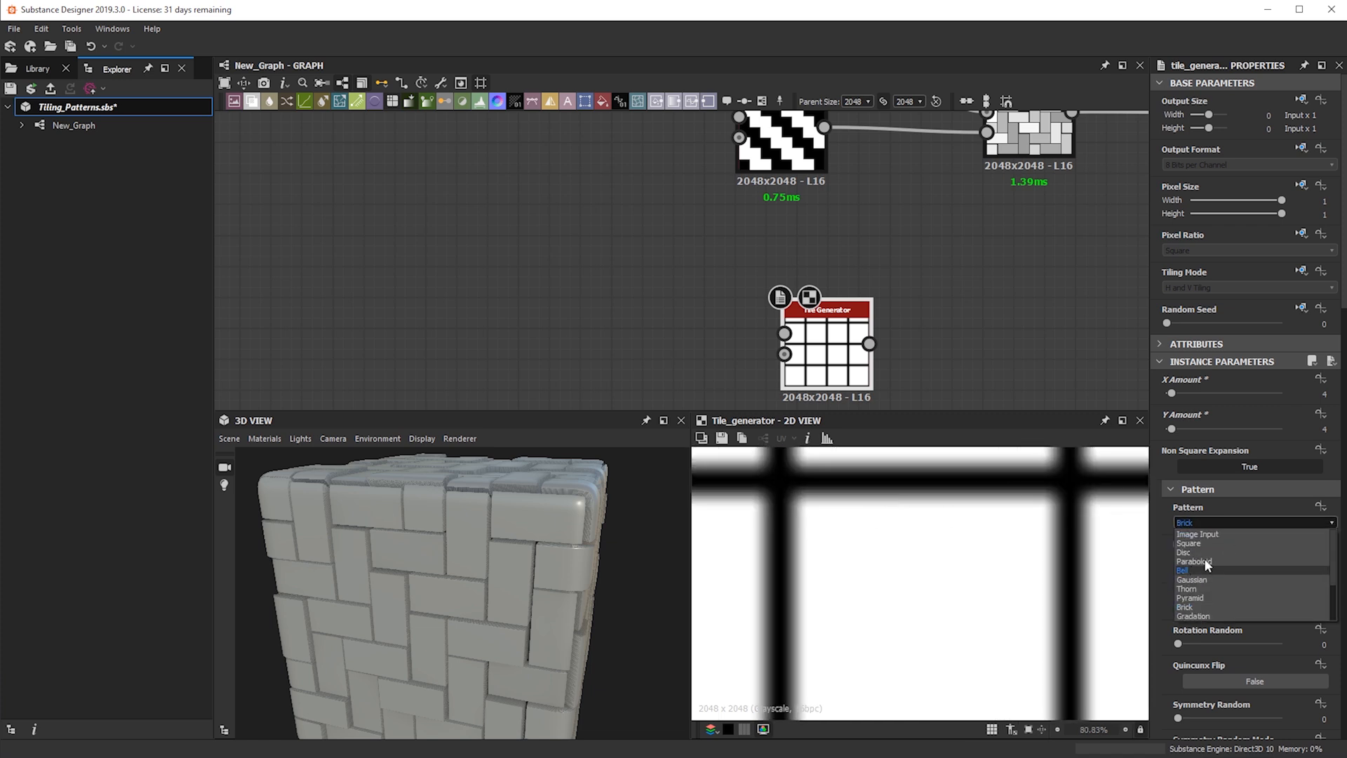
pyautogui.click(1222, 540)
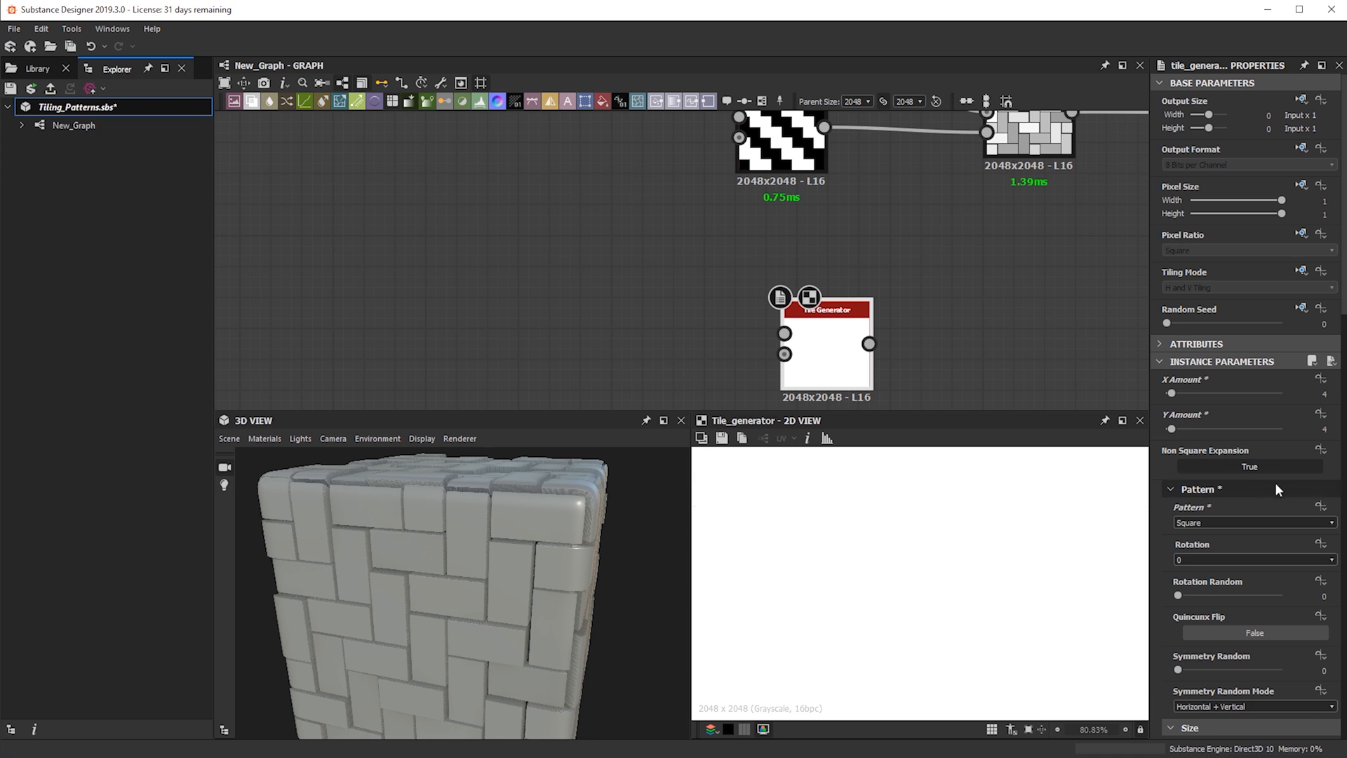
# - Enable the Checker Mask on the new Tile Generator and move the node into the open space away from the existing network
pyautogui.scroll(-8, 1268, 525)
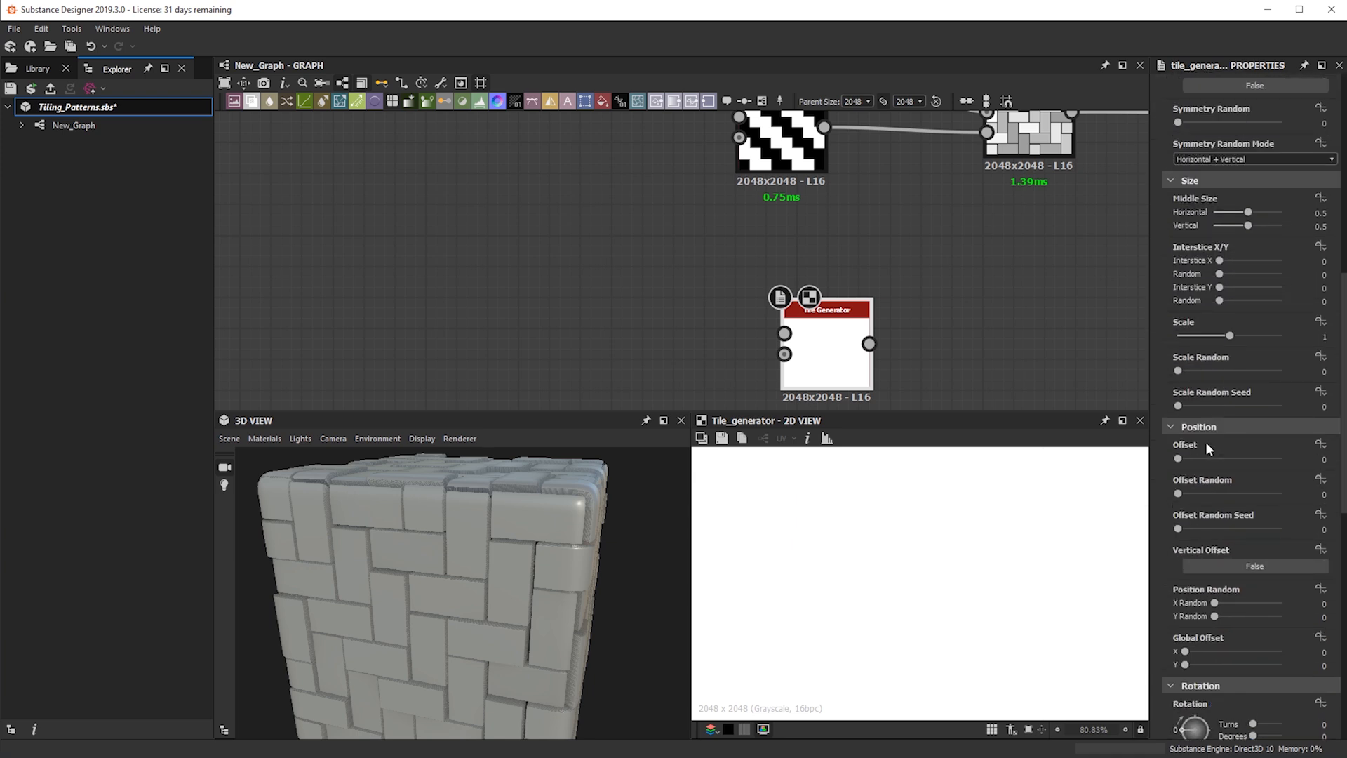
pyautogui.scroll(-10, 1205, 441)
pyautogui.click(1243, 579)
pyautogui.scroll(-5, 739, 512)
pyautogui.scroll(-2, 740, 515)
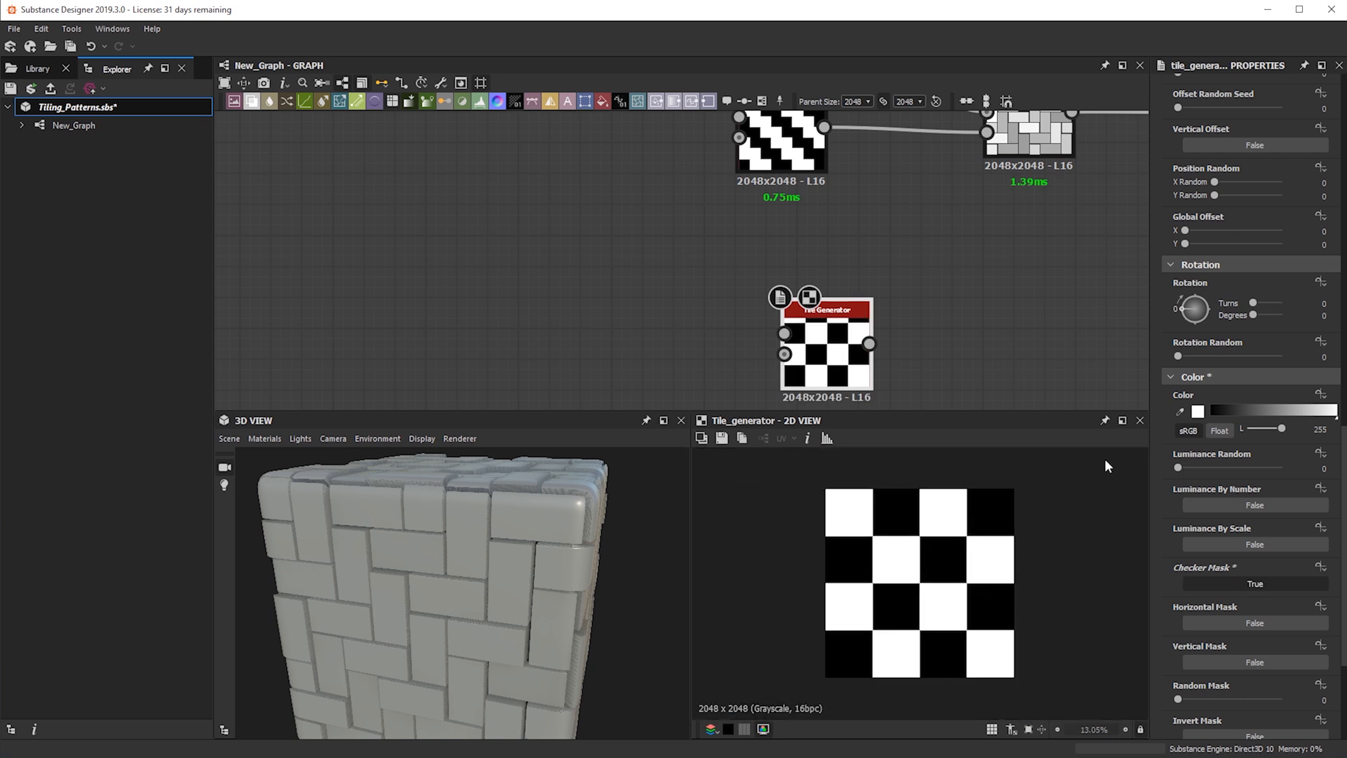
pyautogui.scroll(-5, 831, 280)
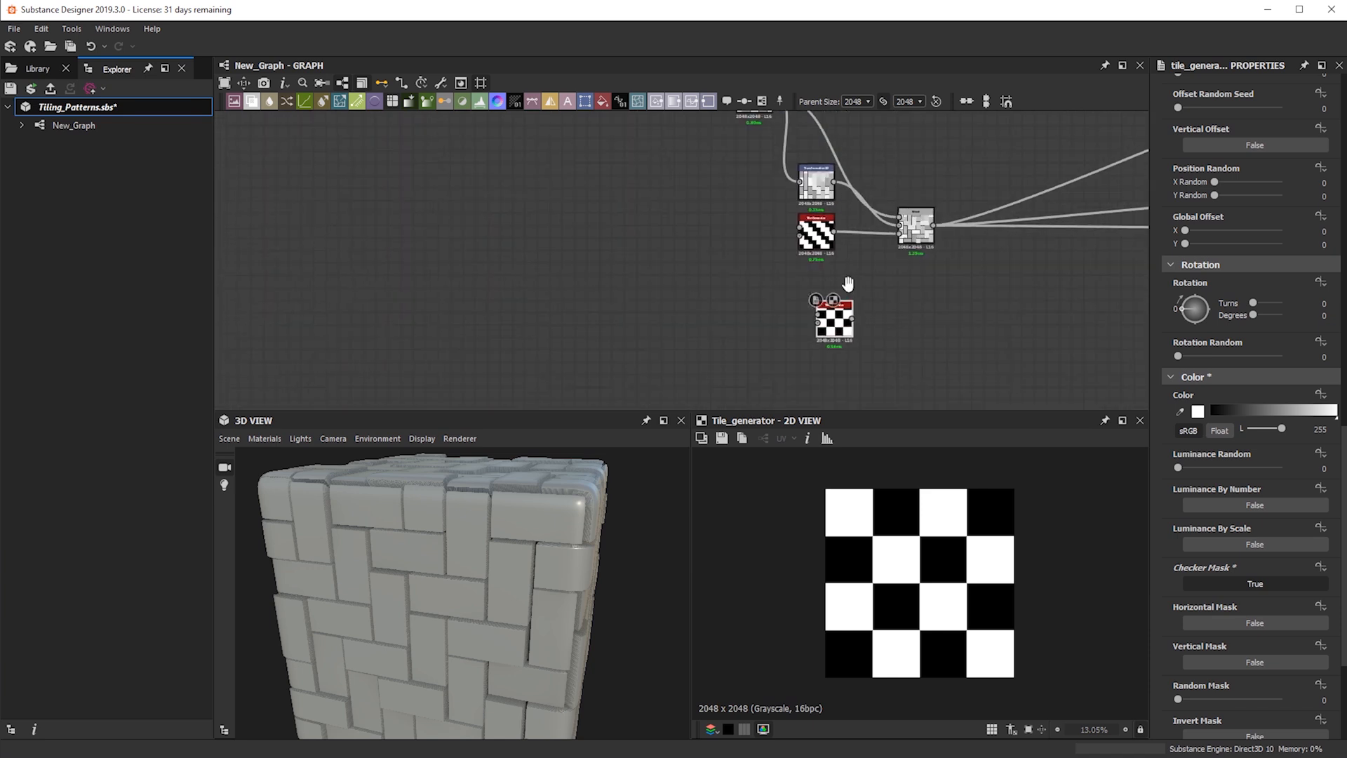
pyautogui.moveTo(840, 312); pyautogui.dragTo(591, 337)
pyautogui.moveTo(591, 337); pyautogui.dragTo(708, 334, button='middle')
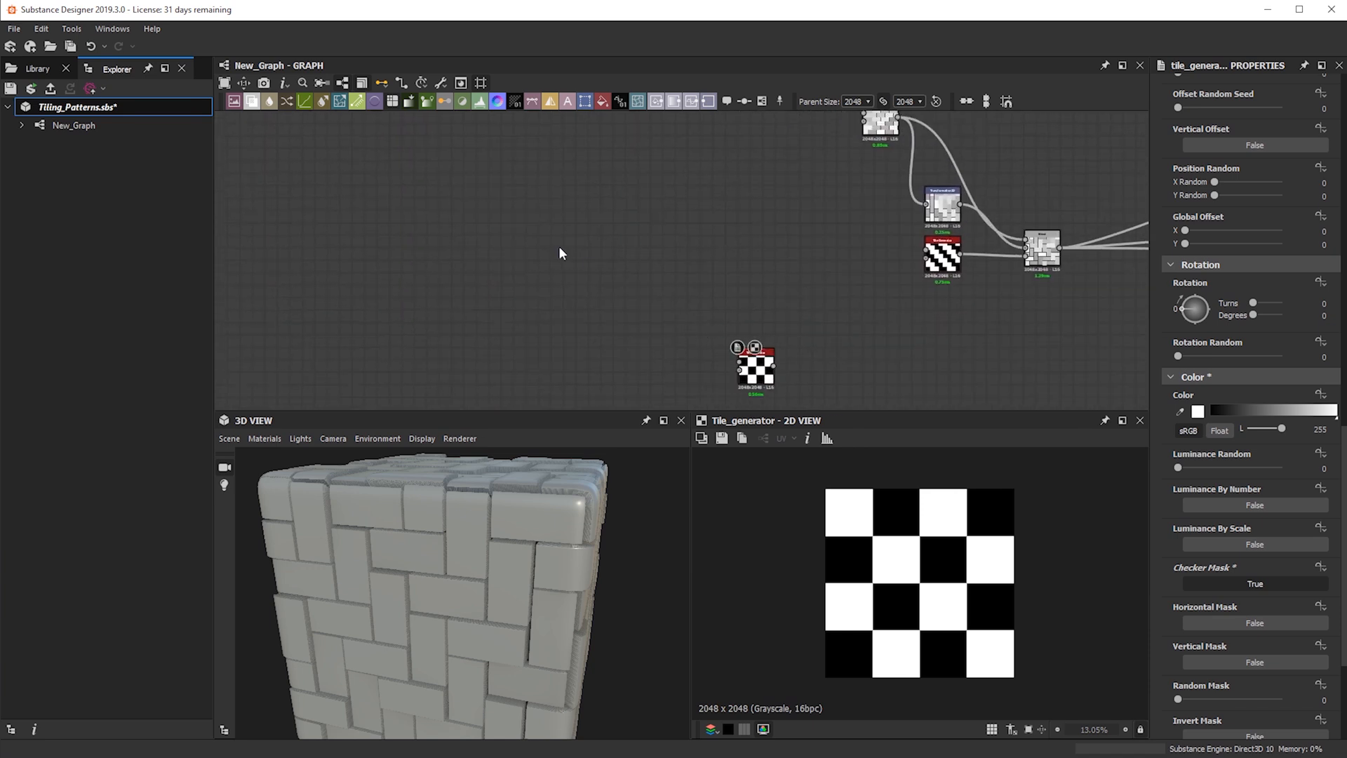
pyautogui.press('space')
pyautogui.write('l')
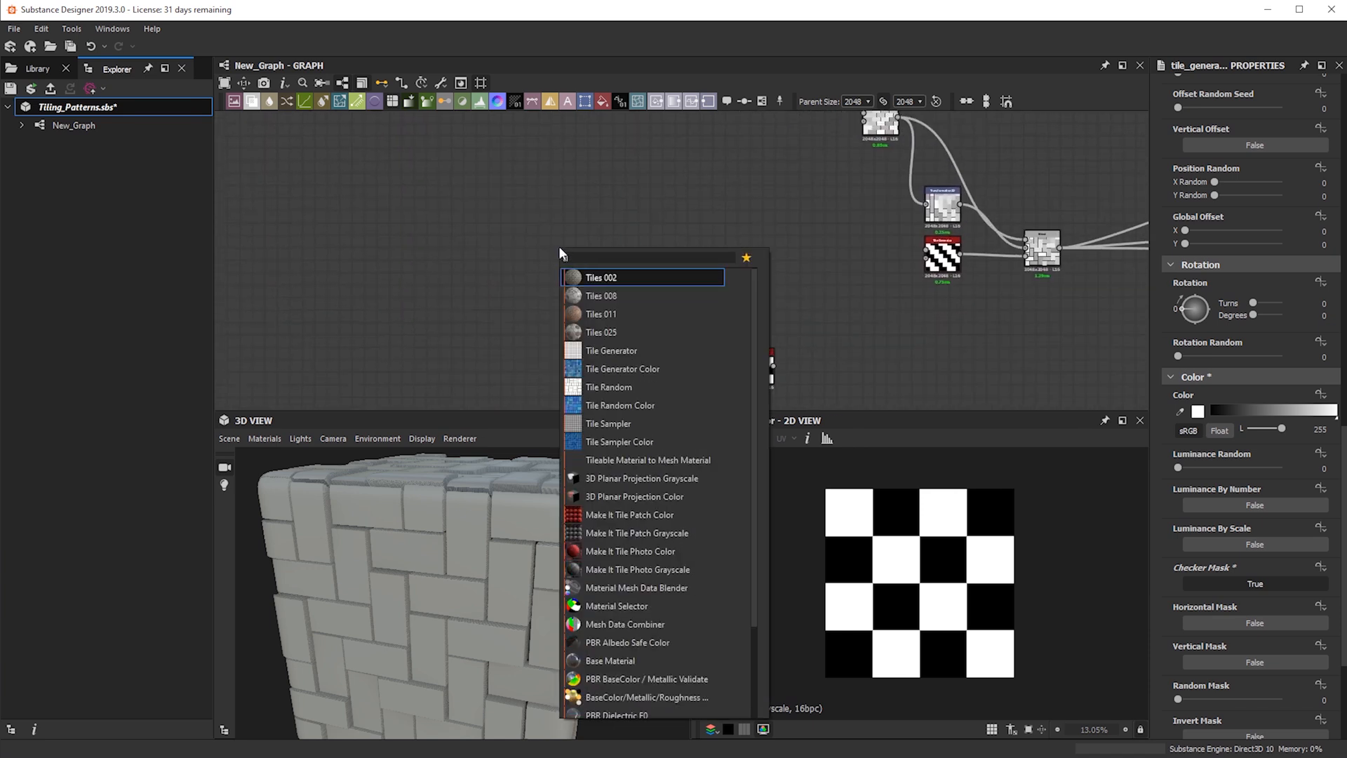
pyautogui.click(571, 220)
# - Duplicate the original brick Tile Generator and place the copy directly above the checker Tile Generator
pyautogui.scroll(-1, 680, 142)
pyautogui.moveTo(680, 142); pyautogui.dragTo(599, 233, button='middle')
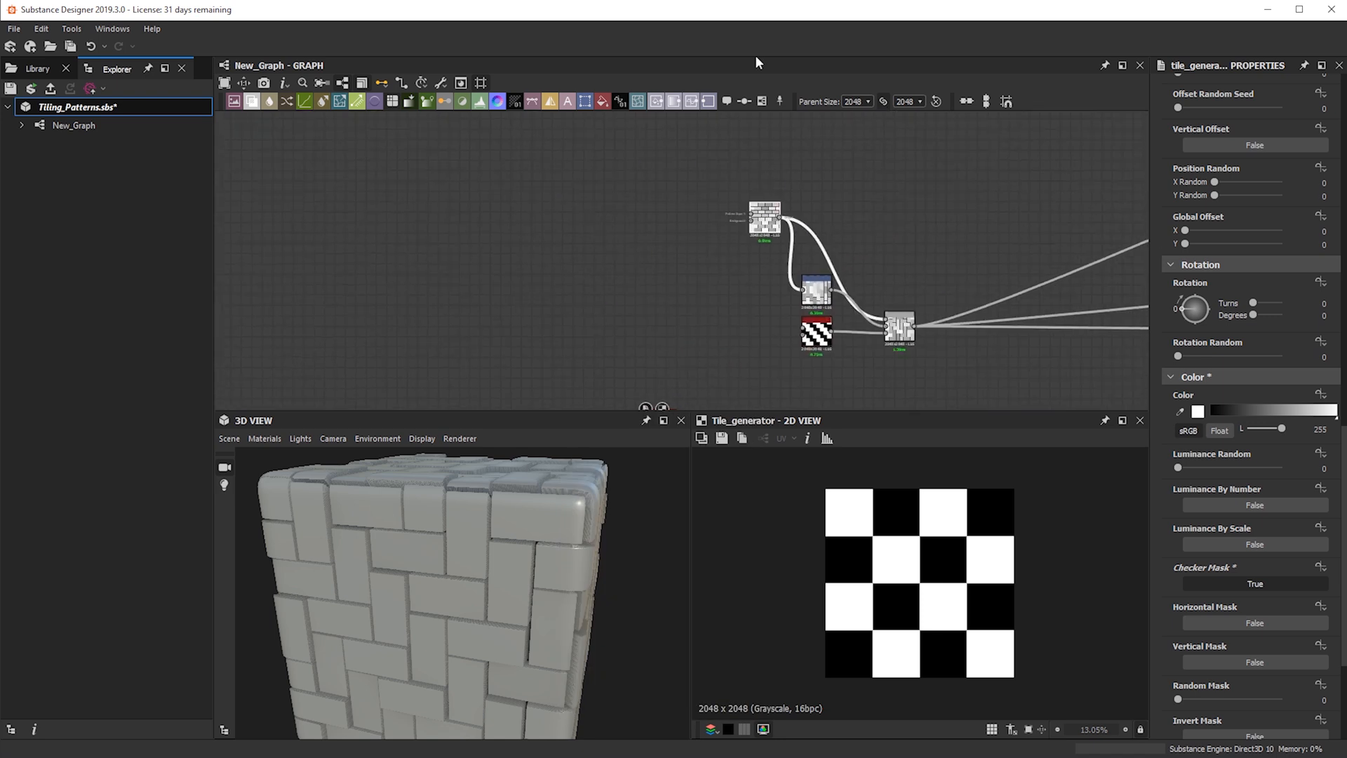
pyautogui.scroll(3, 666, 204)
pyautogui.moveTo(666, 204); pyautogui.dragTo(612, 200, button='middle')
pyautogui.hotkey('ctrl', 'v')
pyautogui.scroll(-1, 638, 300)
pyautogui.moveTo(638, 300); pyautogui.dragTo(682, 167, button='middle')
pyautogui.moveTo(682, 167); pyautogui.dragTo(649, 348)
pyautogui.moveTo(707, 346); pyautogui.dragTo(788, 288, button='middle')
pyautogui.scroll(3, 785, 318)
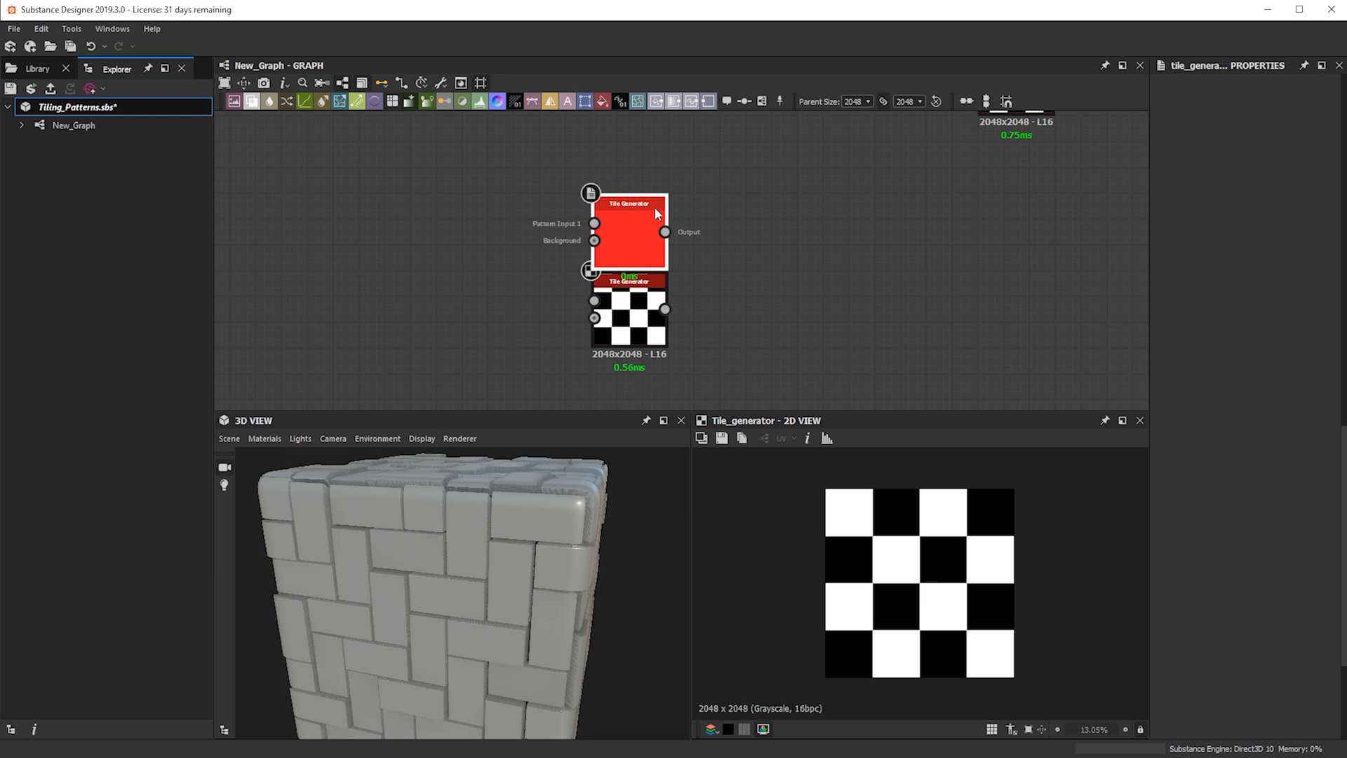
pyautogui.moveTo(626, 218); pyautogui.dragTo(626, 191)
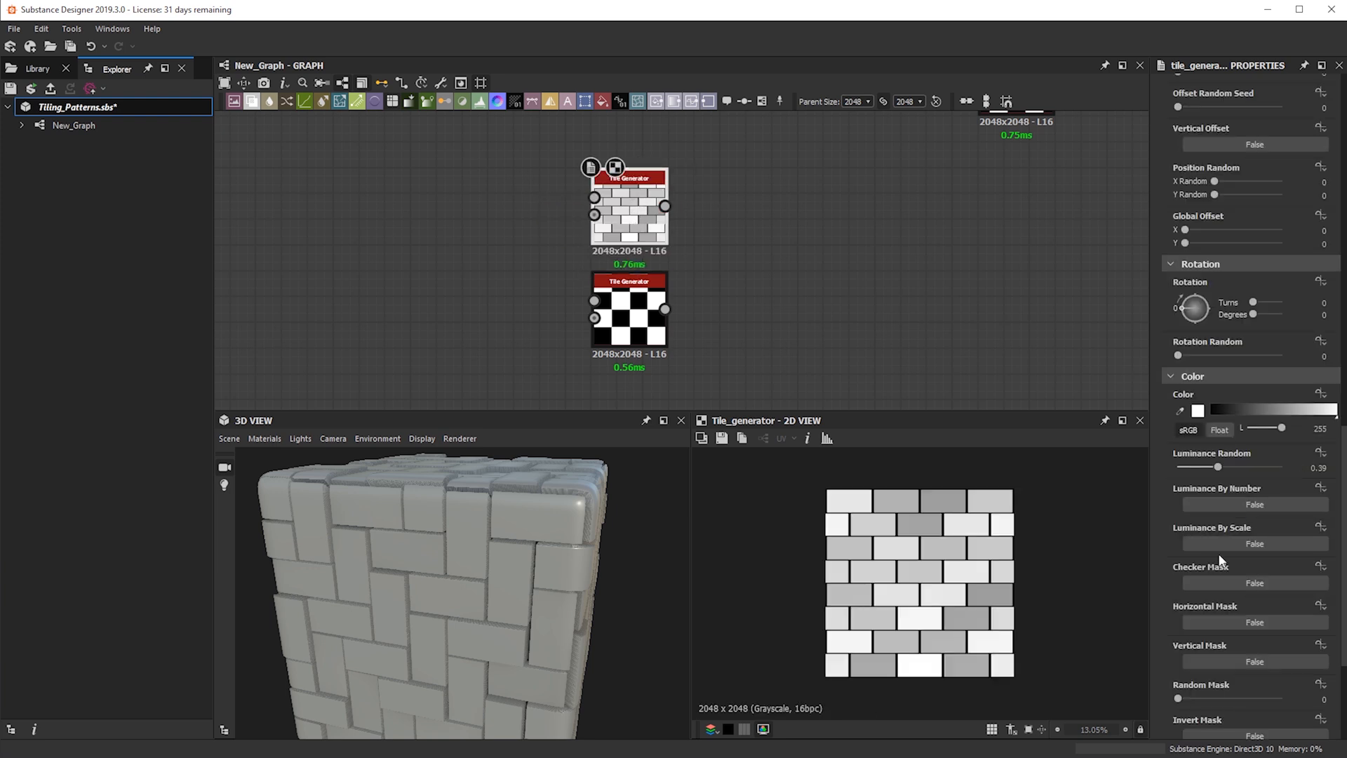
# - Set the Position Offset of the duplicated brick Tile Generator to 0
pyautogui.scroll(-5, 1239, 595)
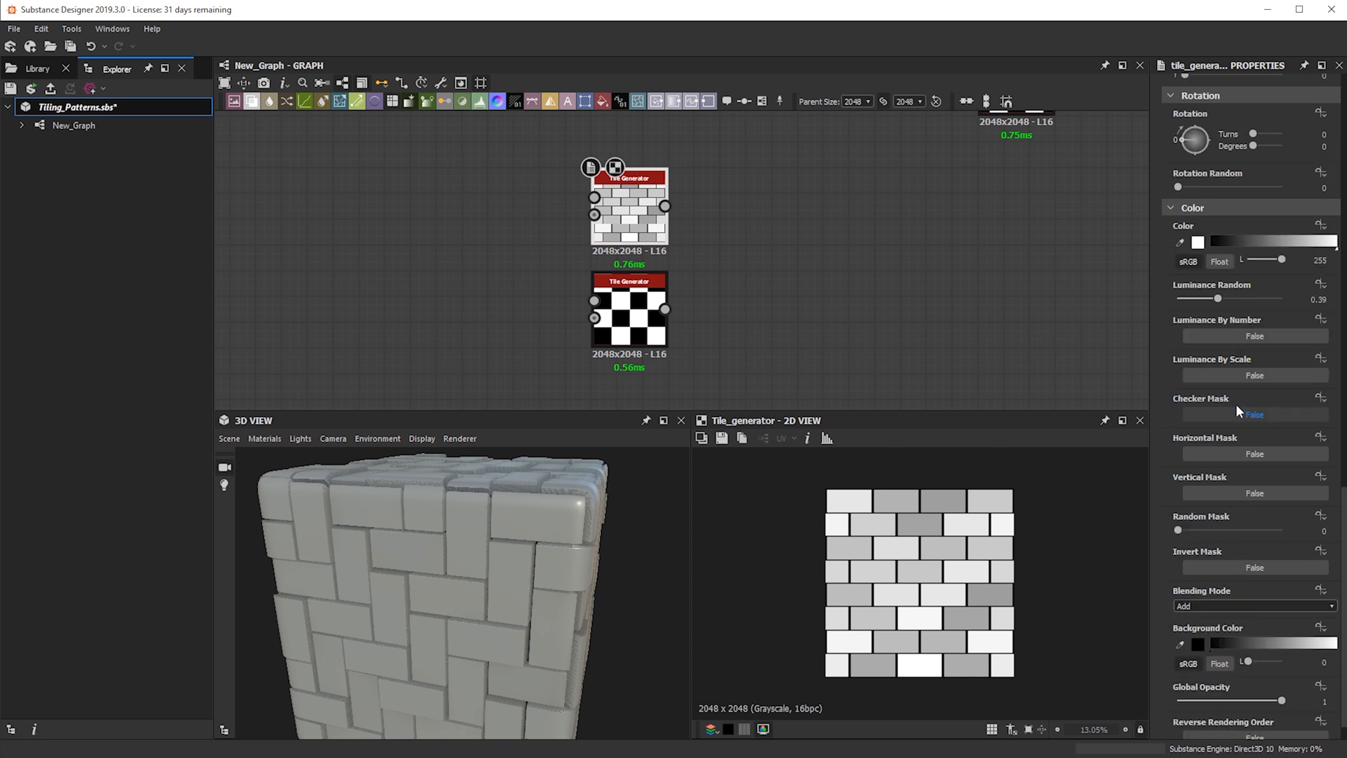
pyautogui.scroll(5, 1272, 553)
pyautogui.scroll(-5, 1272, 553)
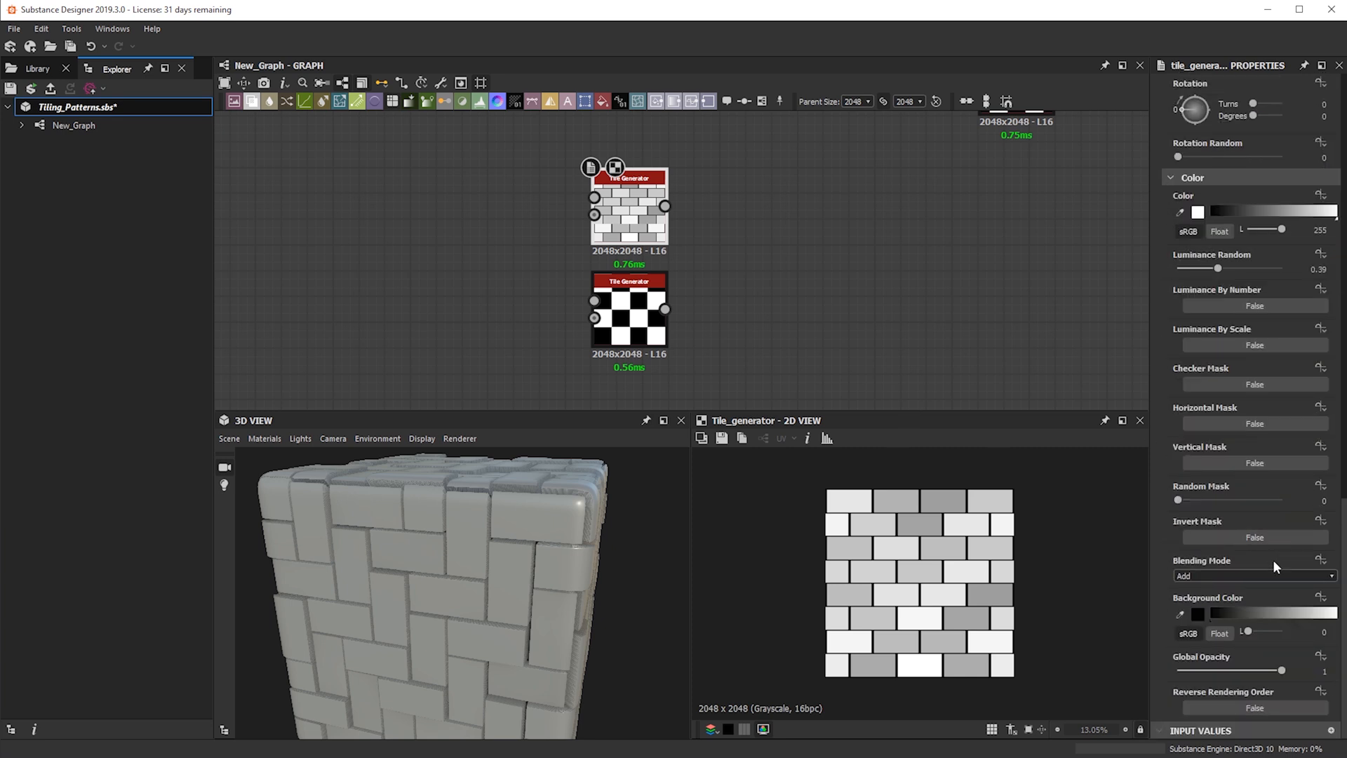
pyautogui.scroll(8, 1266, 585)
pyautogui.scroll(6, 1262, 583)
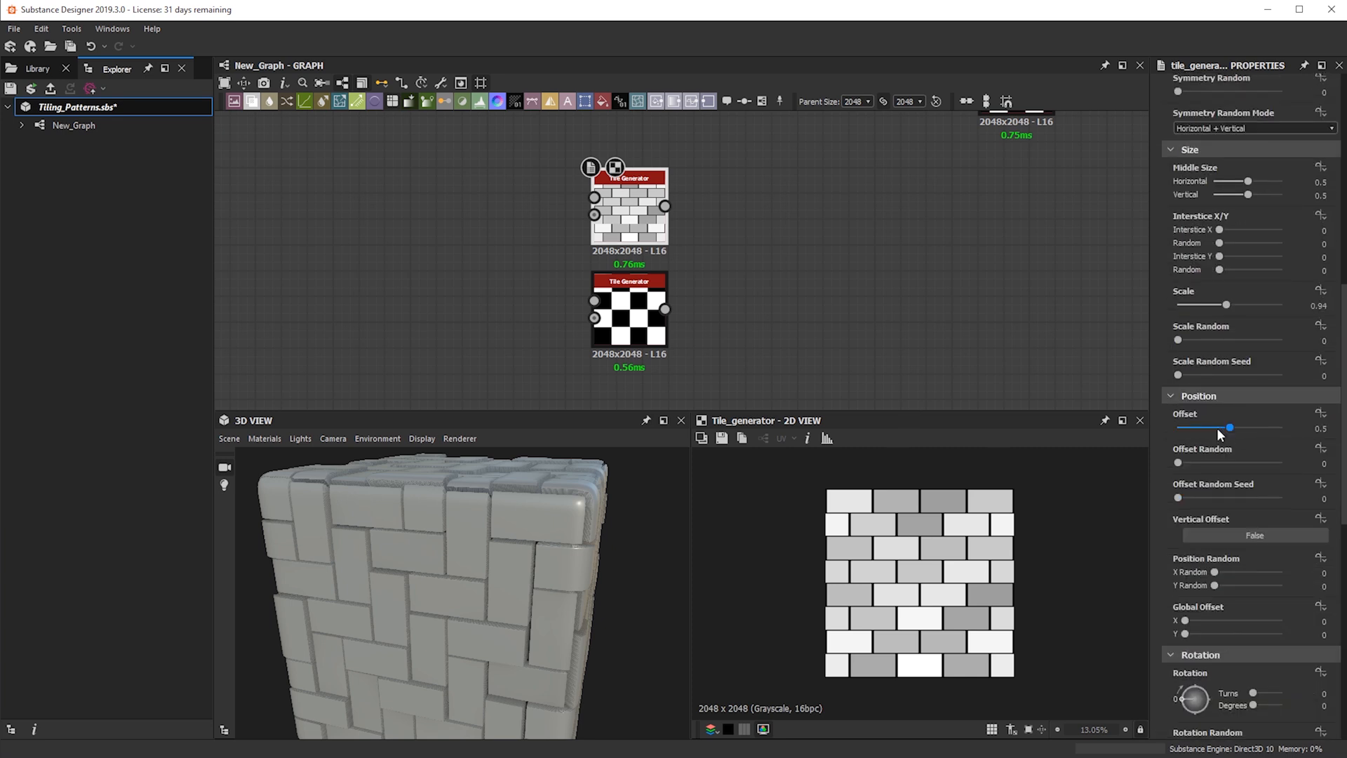
pyautogui.moveTo(1219, 428); pyautogui.dragTo(1126, 431)
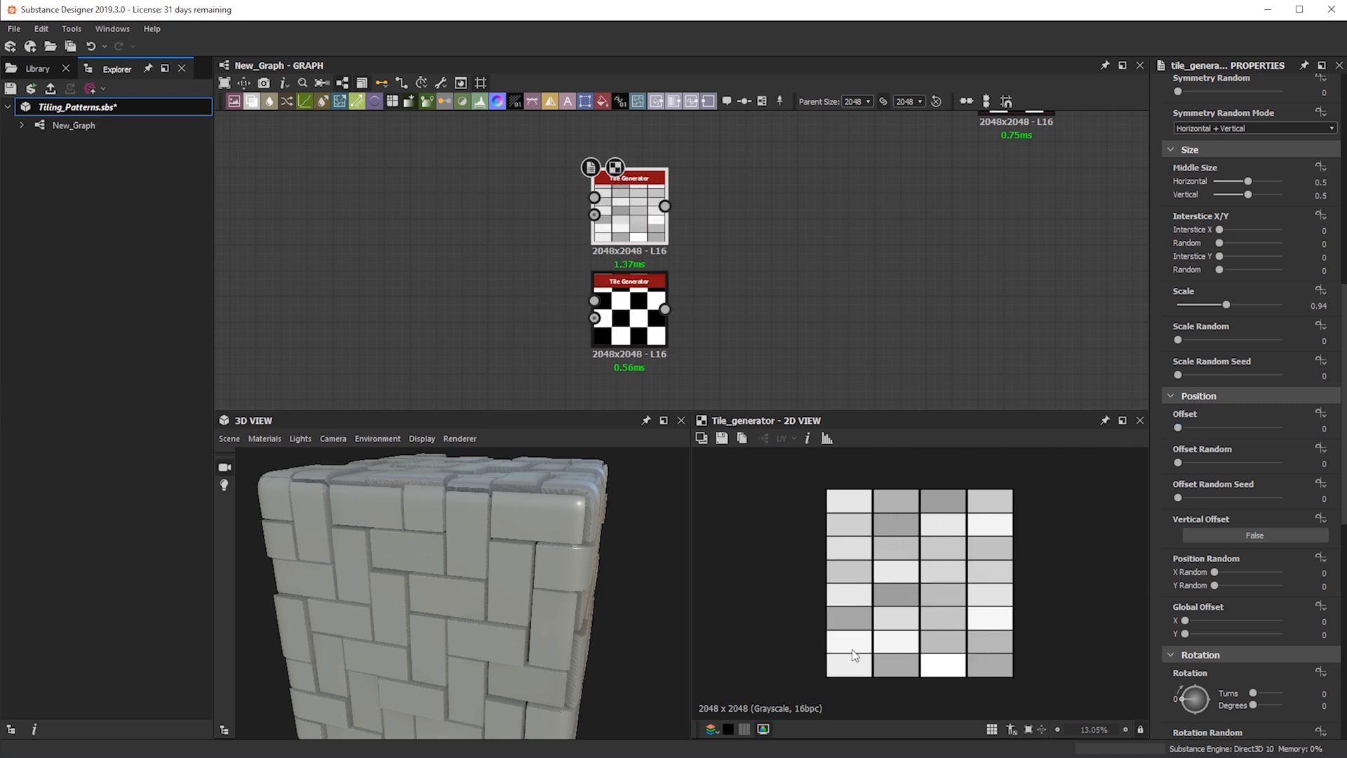
# - Add a Blend node beside the two Tile Generators and connect the duplicated brick Tile Generator to its Foreground input
pyautogui.scroll(3, 637, 187)
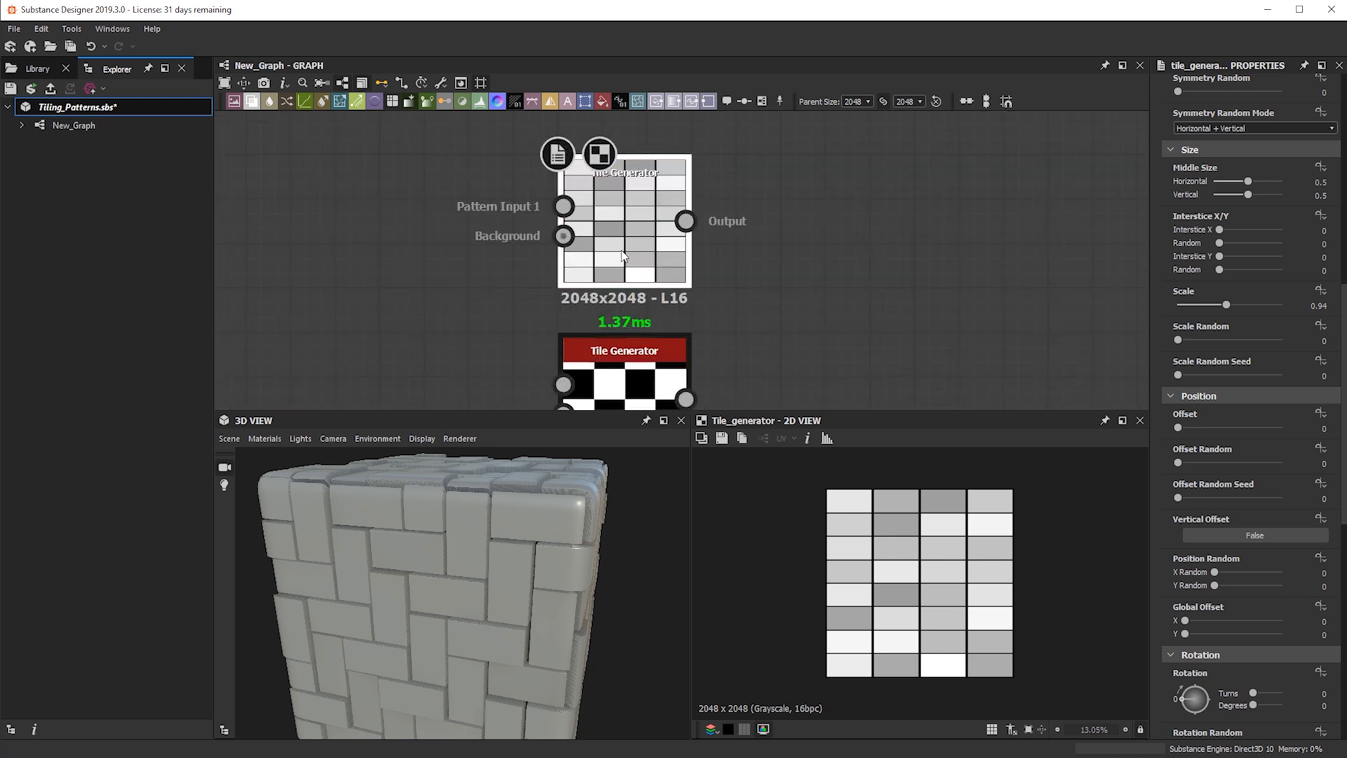
pyautogui.moveTo(768, 317); pyautogui.dragTo(737, 245, button='middle')
pyautogui.scroll(-3, 743, 251)
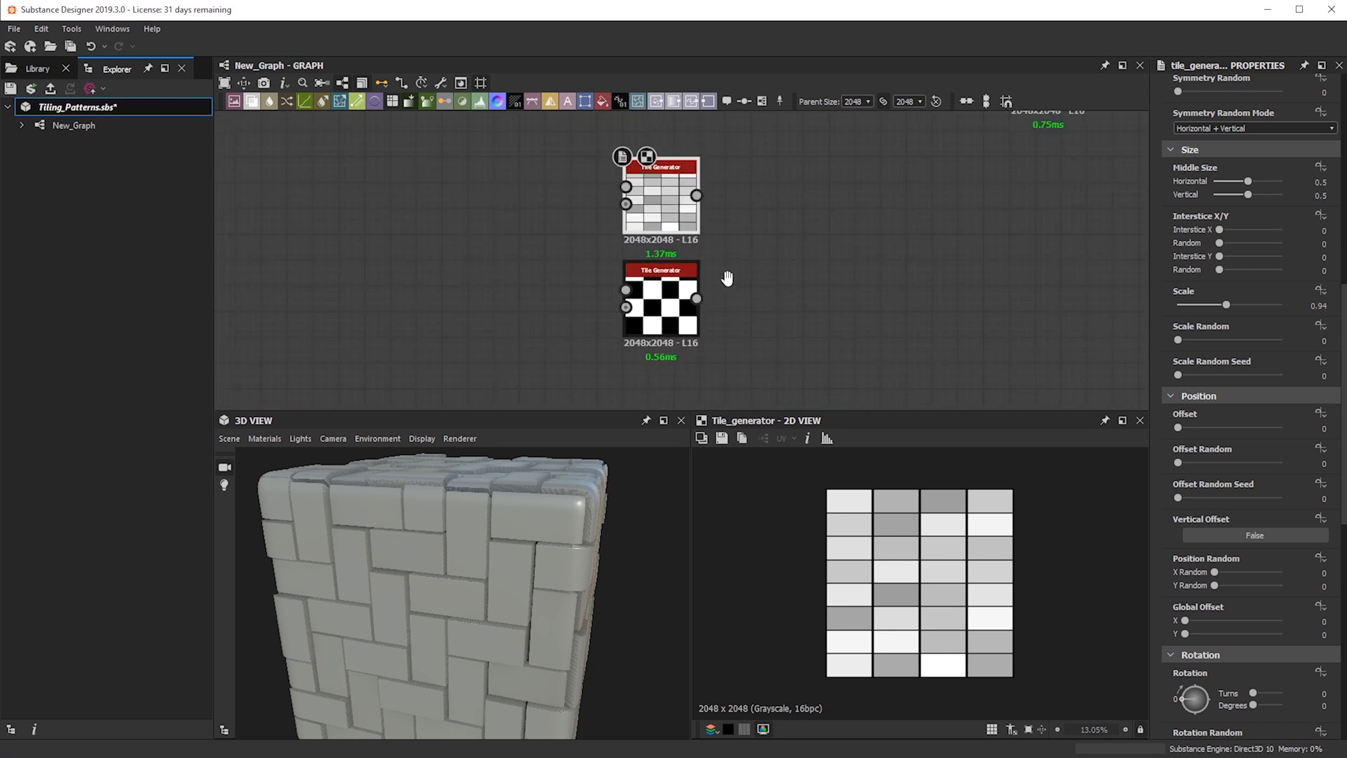
pyautogui.scroll(-3, 727, 278)
pyautogui.moveTo(709, 280); pyautogui.dragTo(688, 254, button='middle')
pyautogui.press('space')
pyautogui.click(780, 274)
pyautogui.moveTo(632, 200); pyautogui.dragTo(709, 225)
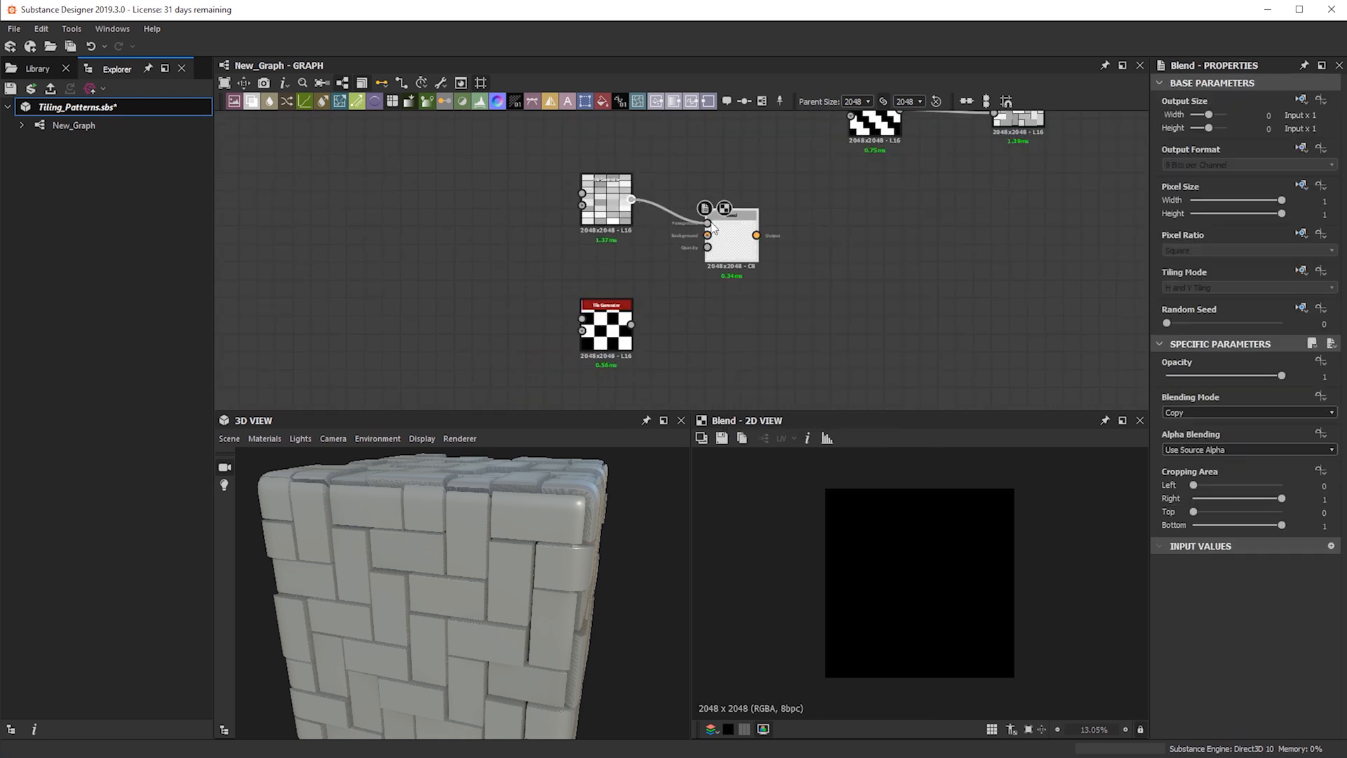
# - Add a Transformation 2D fed by the duplicated brick Tile Generator, connect it to the Blend's Background, and place it between both generators
pyautogui.press('space')
pyautogui.press('Escape')
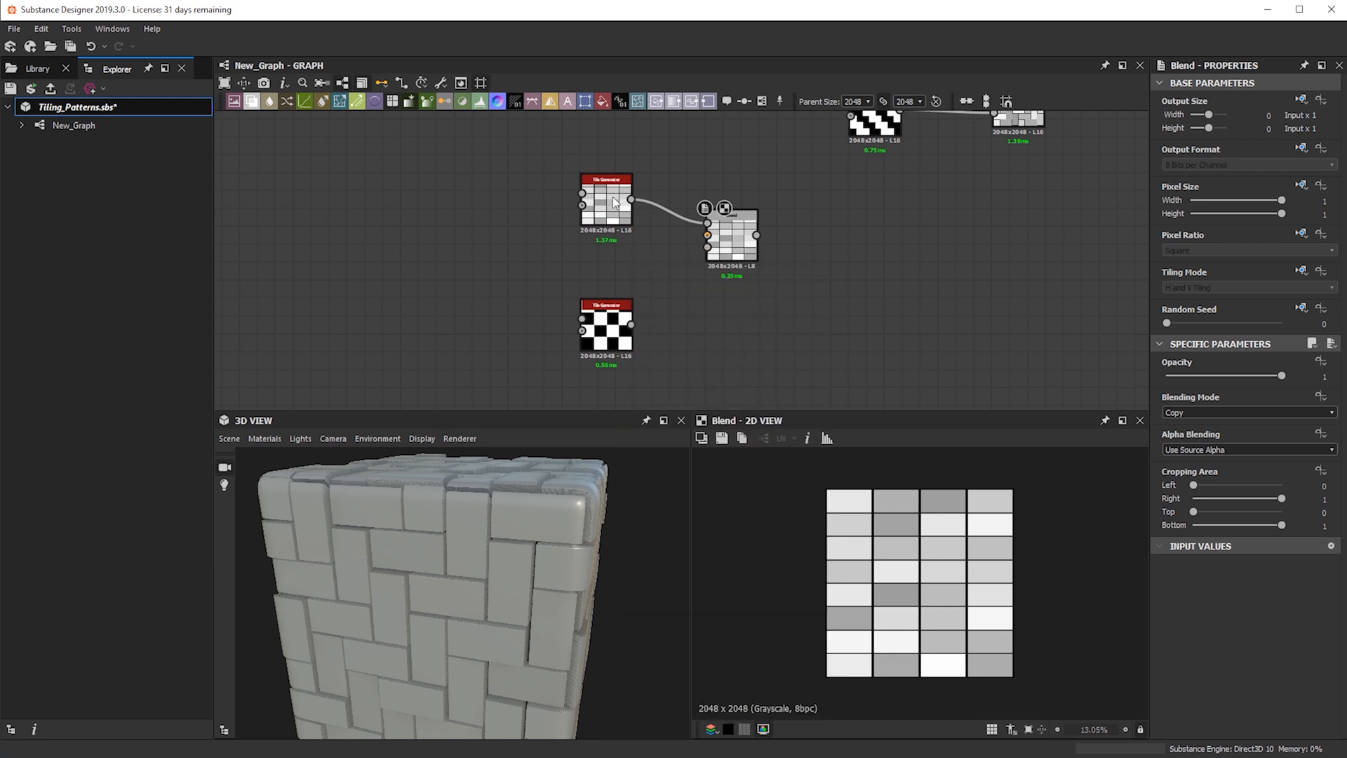
pyautogui.hotkey('ctrl', 't')
pyautogui.moveTo(579, 270); pyautogui.dragTo(579, 199)
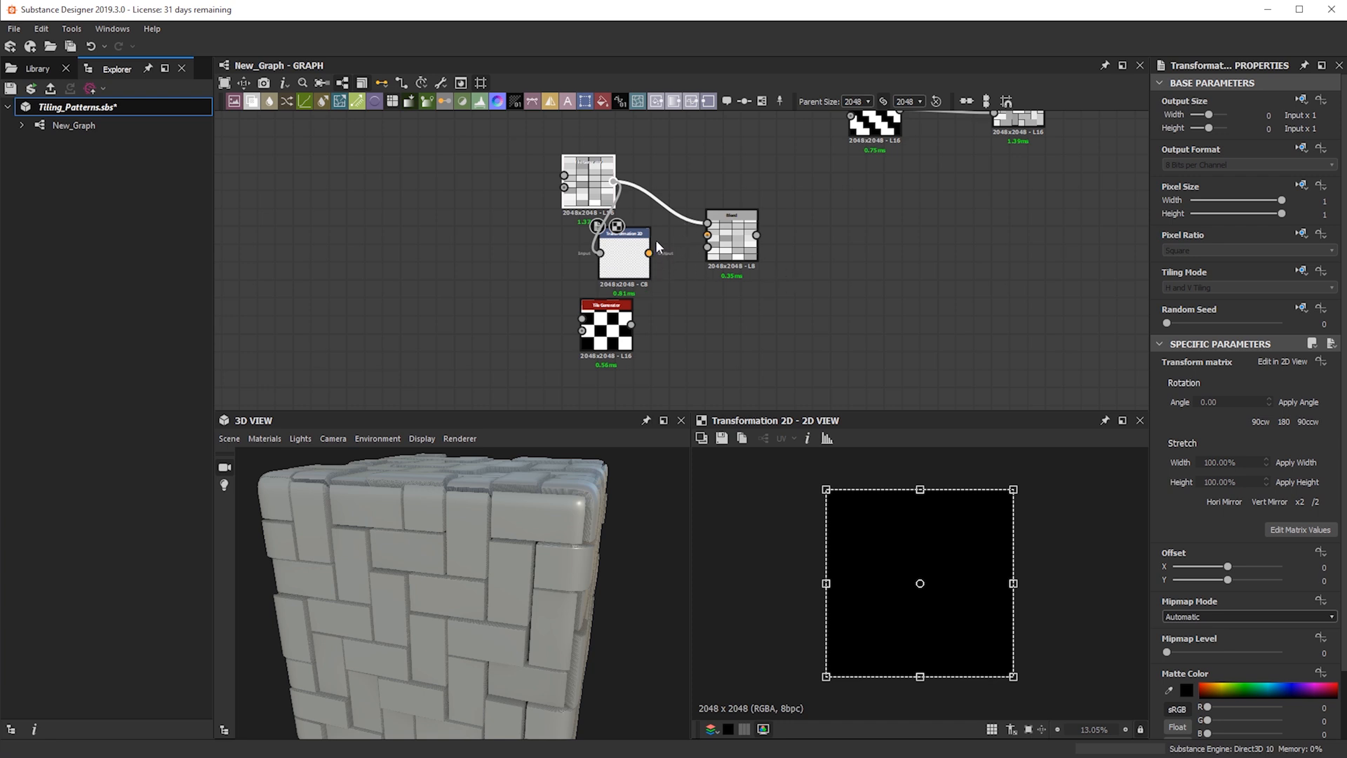
pyautogui.moveTo(619, 248); pyautogui.dragTo(654, 231)
pyautogui.scroll(3, 654, 231)
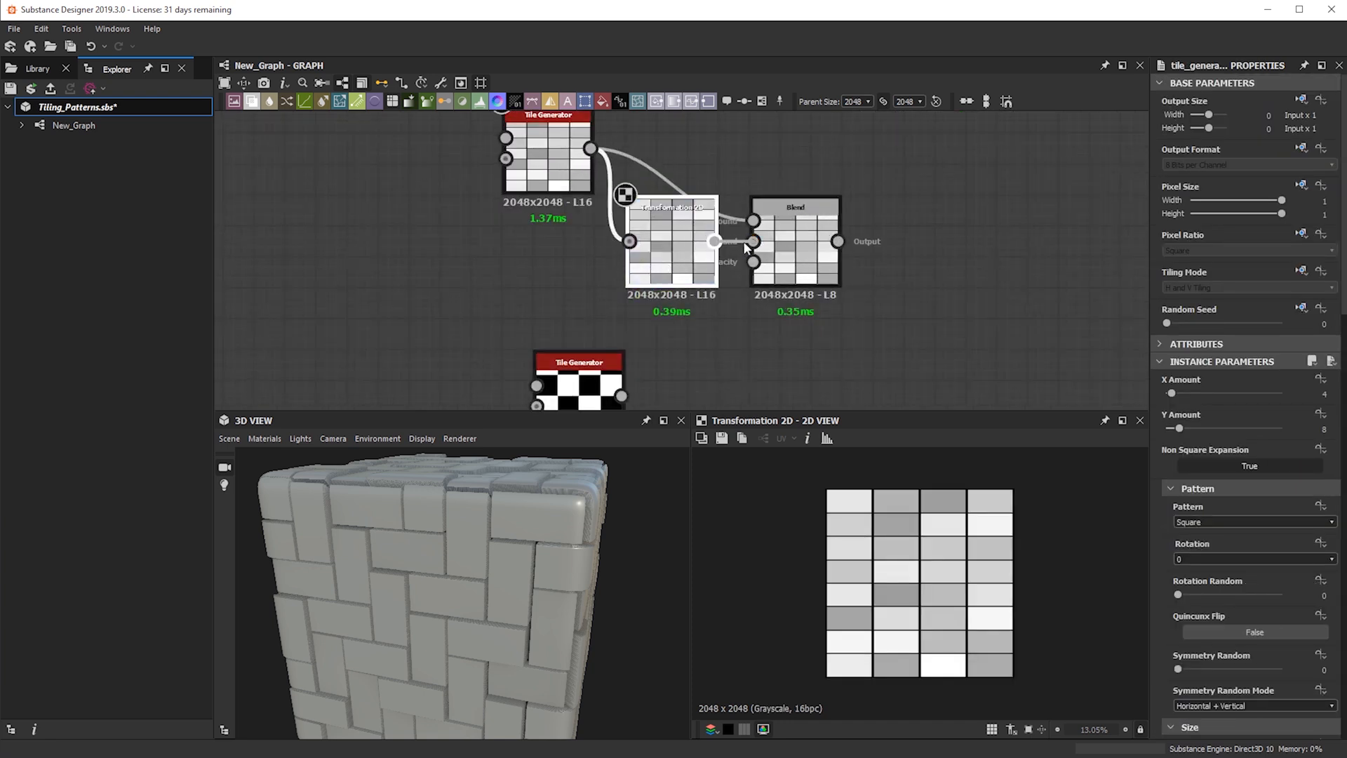
pyautogui.moveTo(672, 211); pyautogui.dragTo(579, 242)
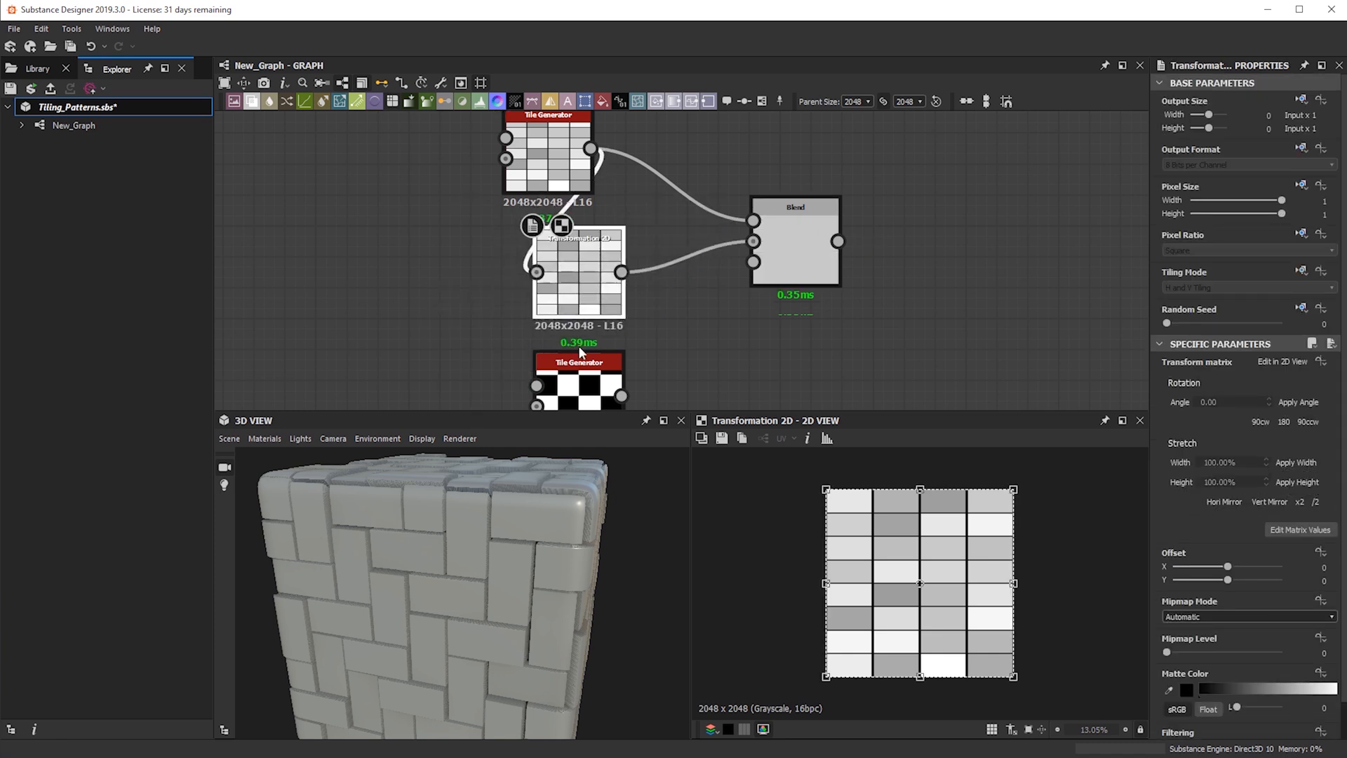
# - Connect the checker Tile Generator to the new Blend's Opacity input and show the Blend in the 2D view
pyautogui.moveTo(621, 396); pyautogui.dragTo(773, 270)
pyautogui.doubleClick(783, 249)
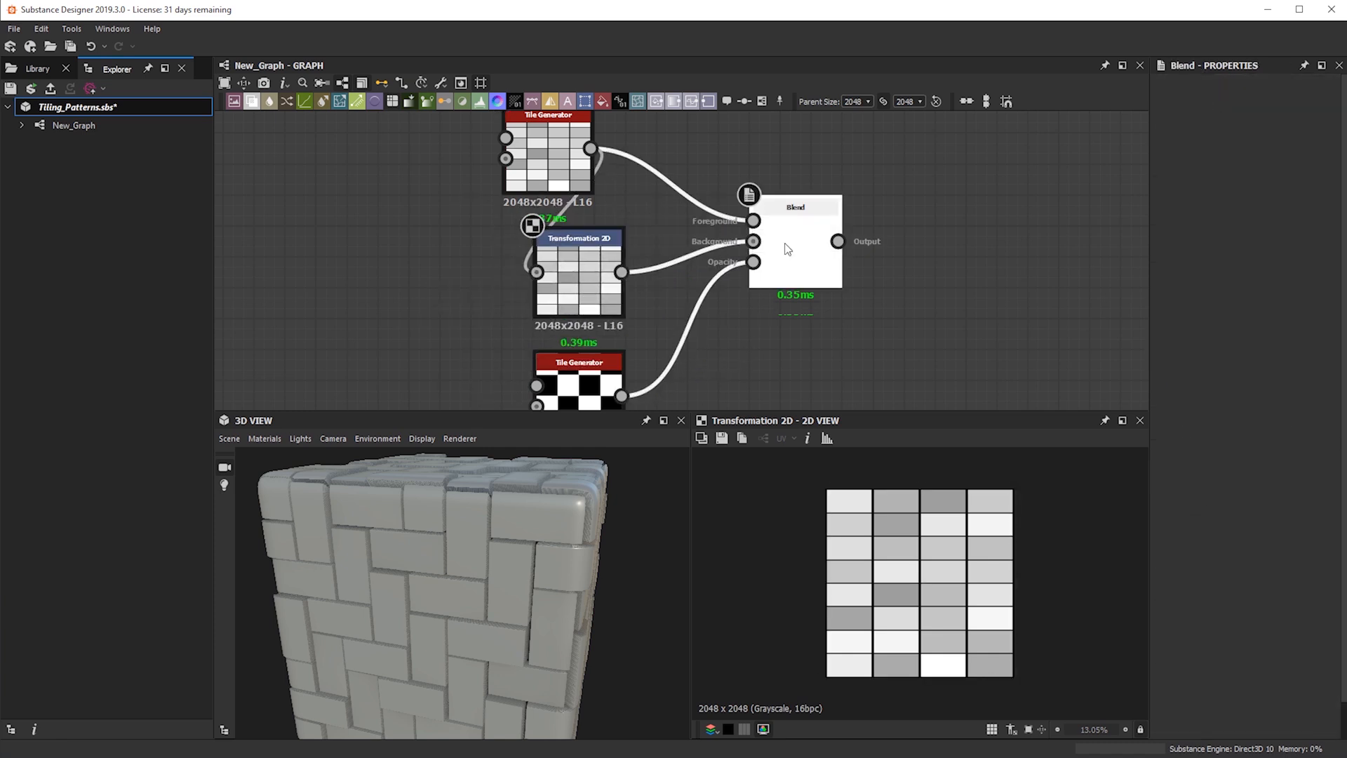
pyautogui.moveTo(675, 304); pyautogui.dragTo(688, 275, button='middle')
# - Rotate the new Transformation 2D by 90 degrees while previewing the Blend result in the 2D view
pyautogui.click(601, 251)
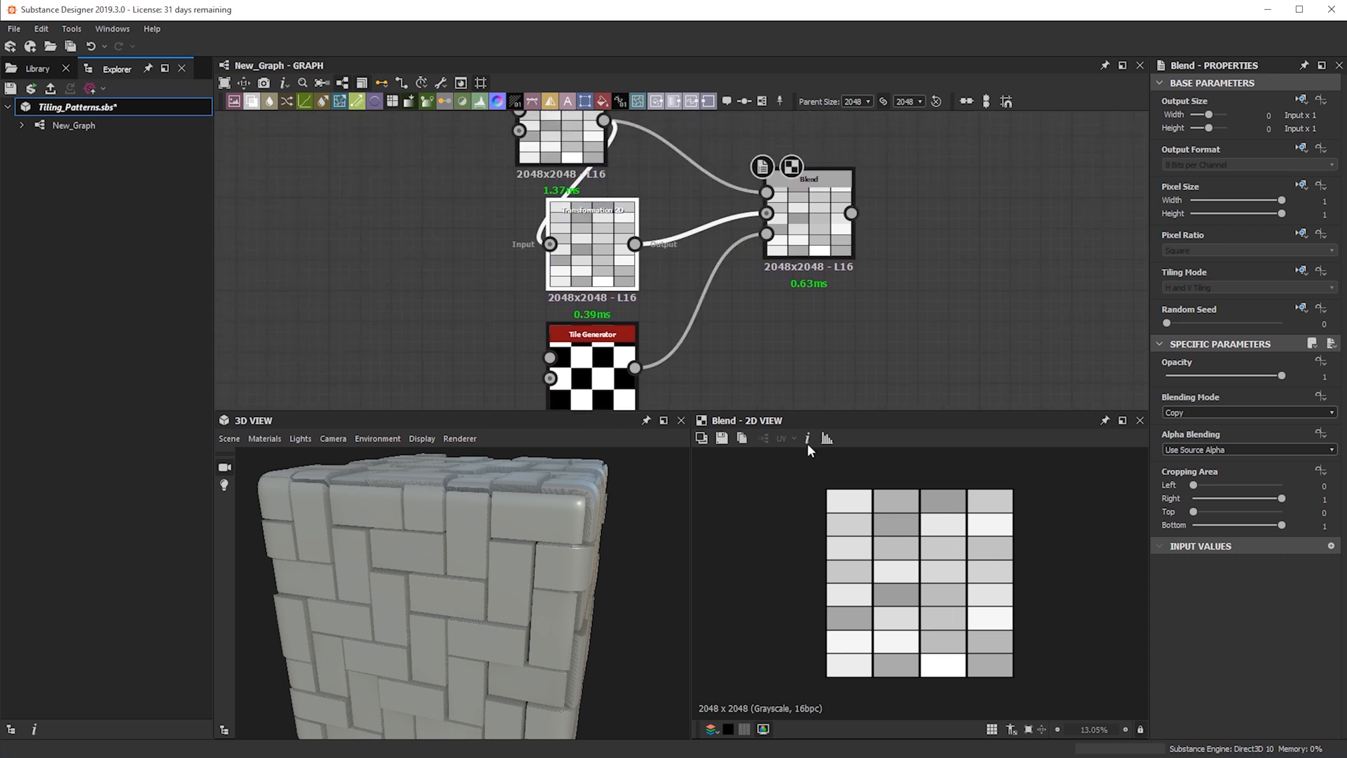
pyautogui.moveTo(1049, 570); pyautogui.dragTo(943, 702)
pyautogui.click(822, 238)
pyautogui.scroll(5, 952, 617)
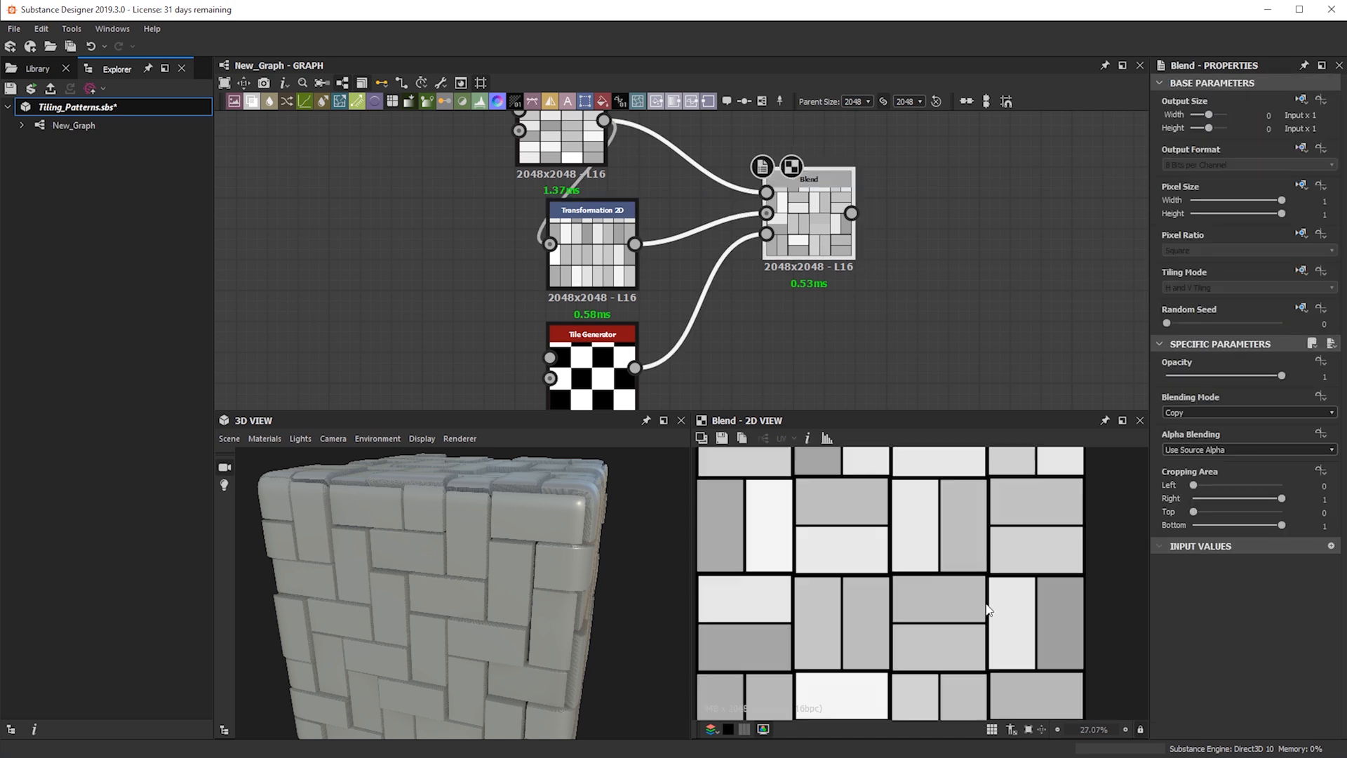
# - Move all output links from the herringbone Blend to the new Blend and inspect the basket-weave pattern on the cube
pyautogui.scroll(-4, 837, 266)
pyautogui.moveTo(578, 284); pyautogui.dragTo(701, 381)
pyautogui.moveTo(680, 319); pyautogui.dragTo(818, 328)
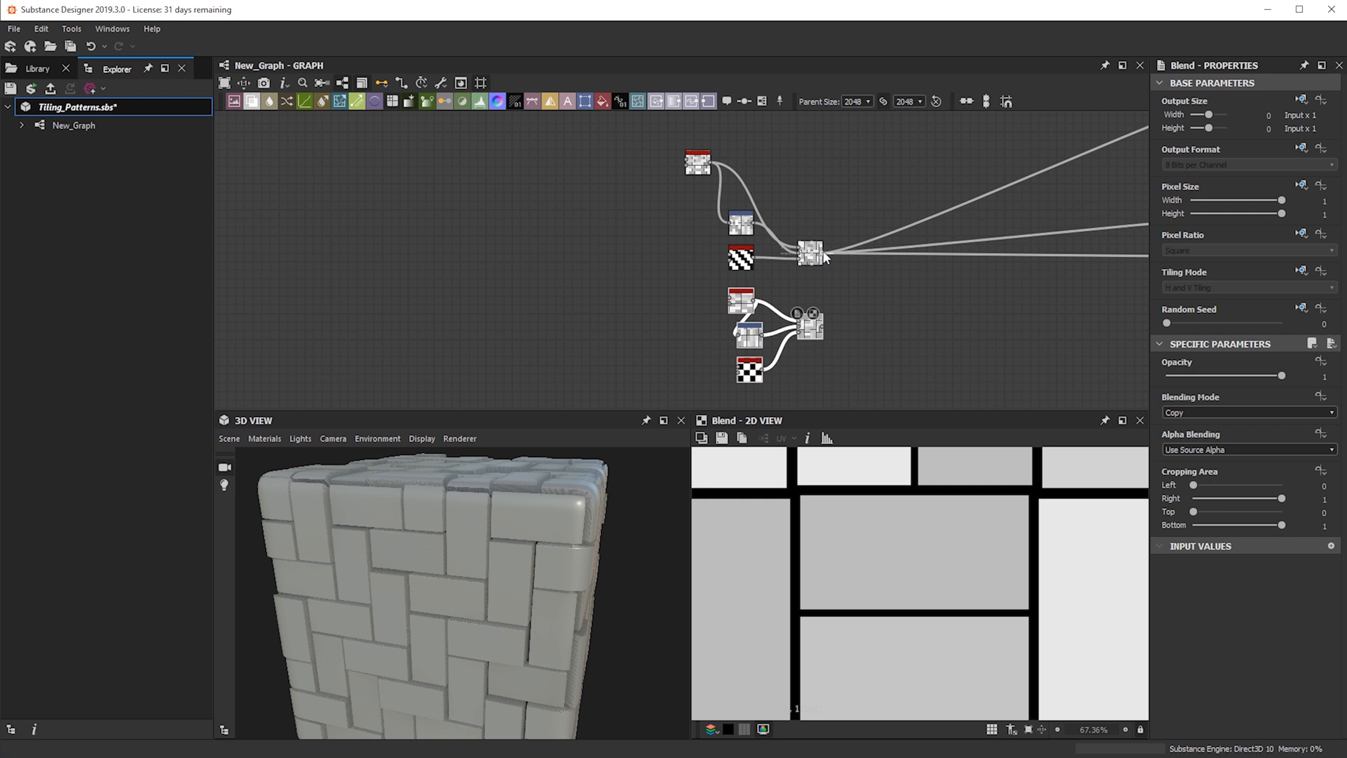
pyautogui.keyDown('shift'); pyautogui.moveTo(823, 253); pyautogui.dragTo(825, 325); pyautogui.keyUp('shift')
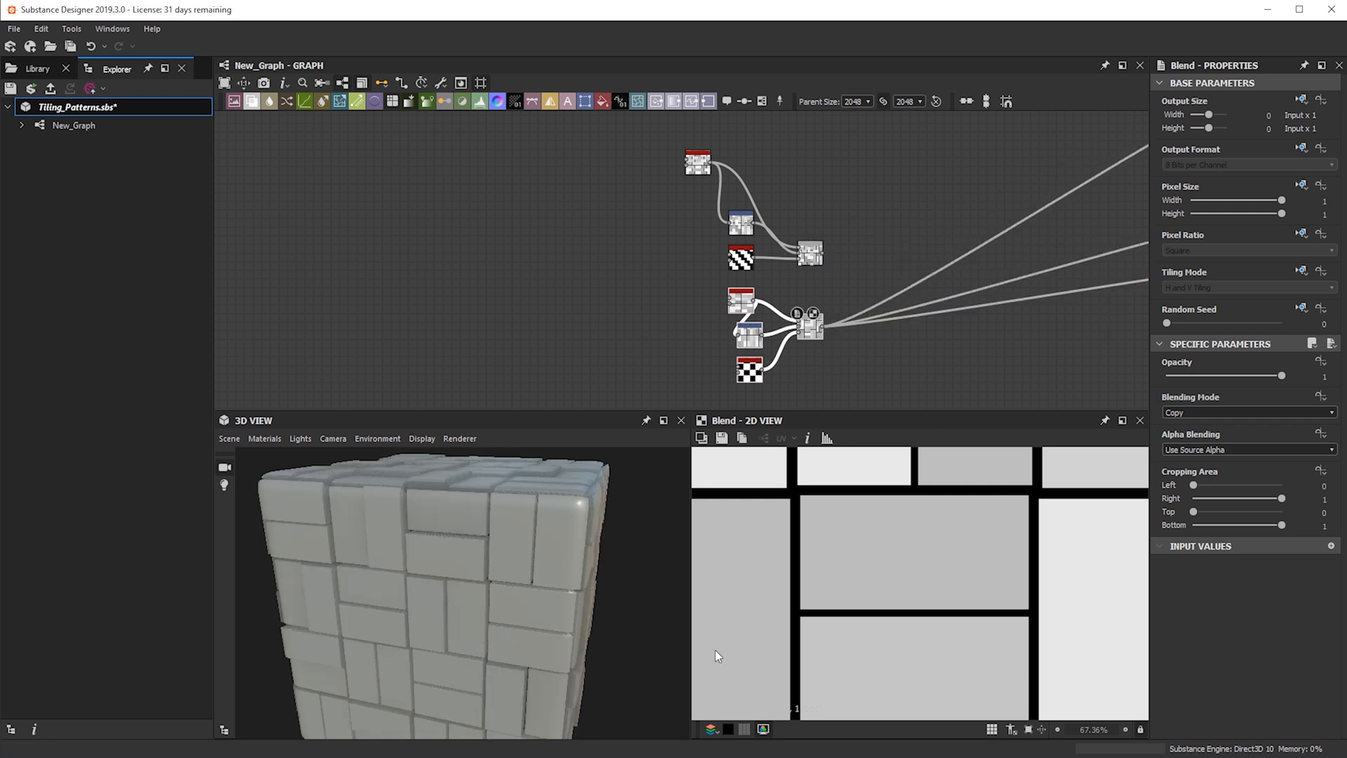
pyautogui.scroll(3, 526, 559)
pyautogui.scroll(1, 770, 317)
pyautogui.scroll(3, 716, 351)
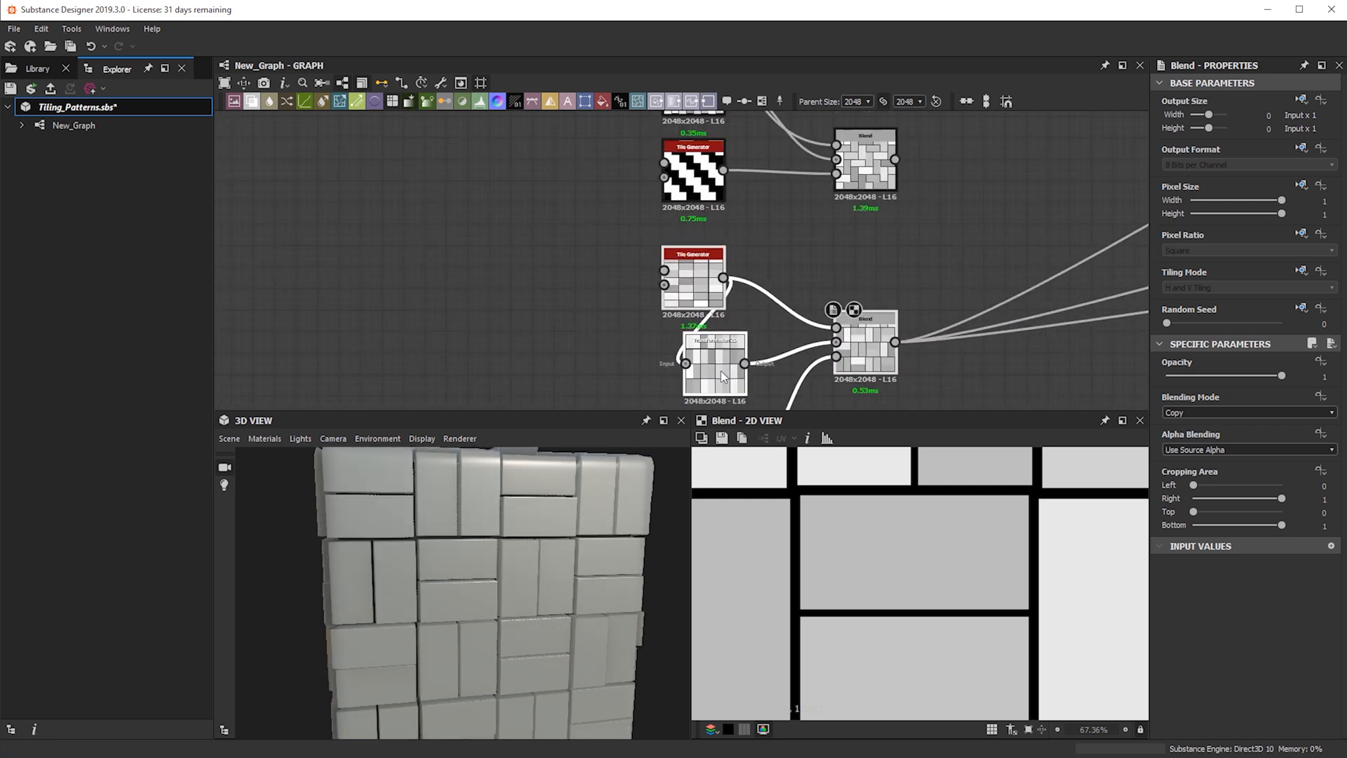
pyautogui.moveTo(719, 357); pyautogui.dragTo(723, 345, button='middle')
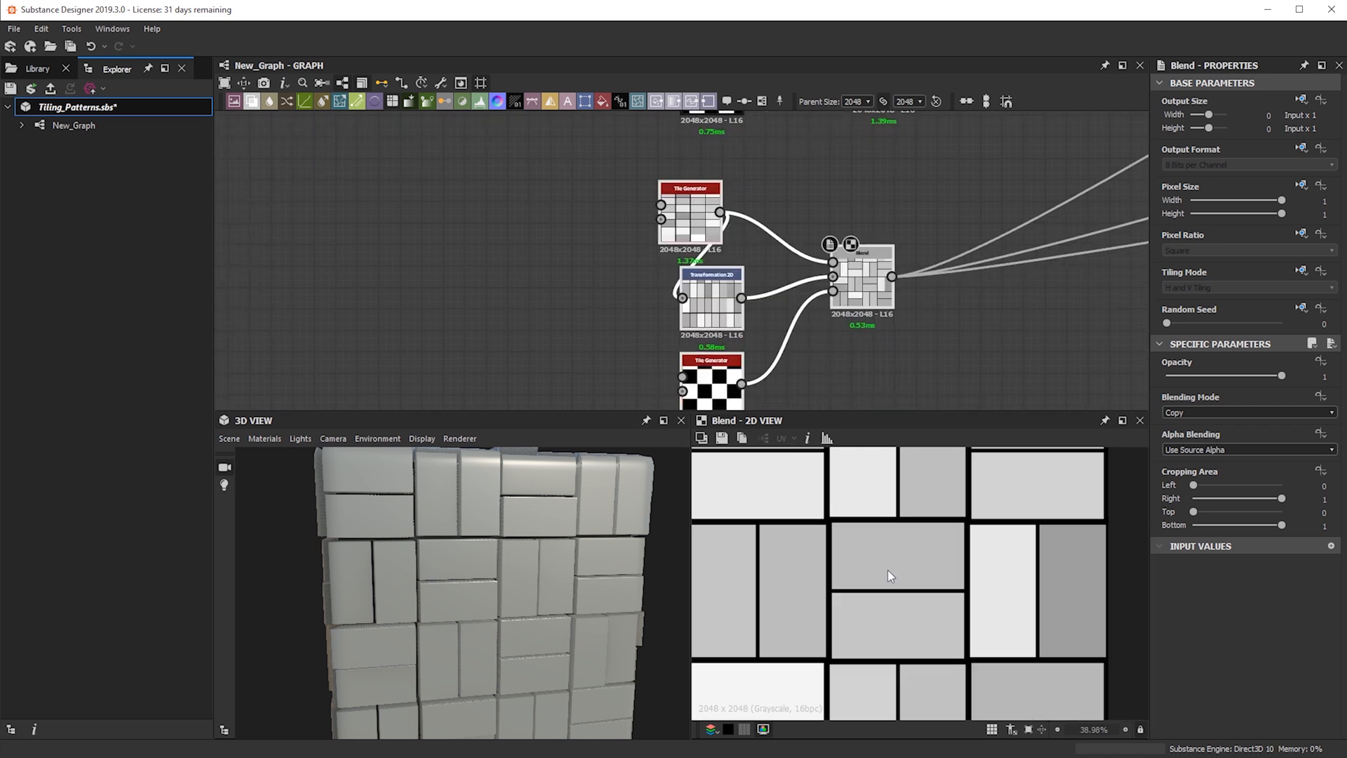
pyautogui.scroll(-4, 886, 569)
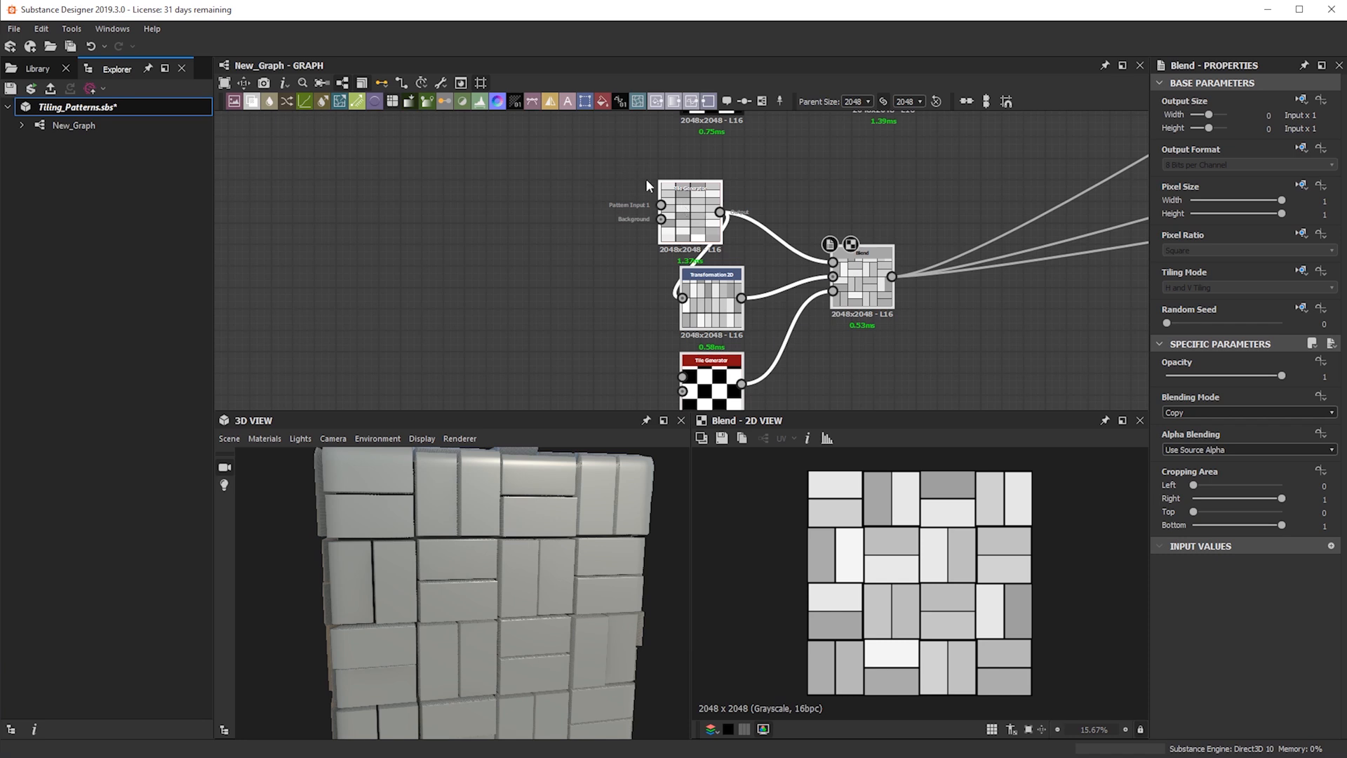
# - Set the Y Amount of the duplicated brick Tile Generator to 10 and check the result on the cube
pyautogui.click(690, 207)
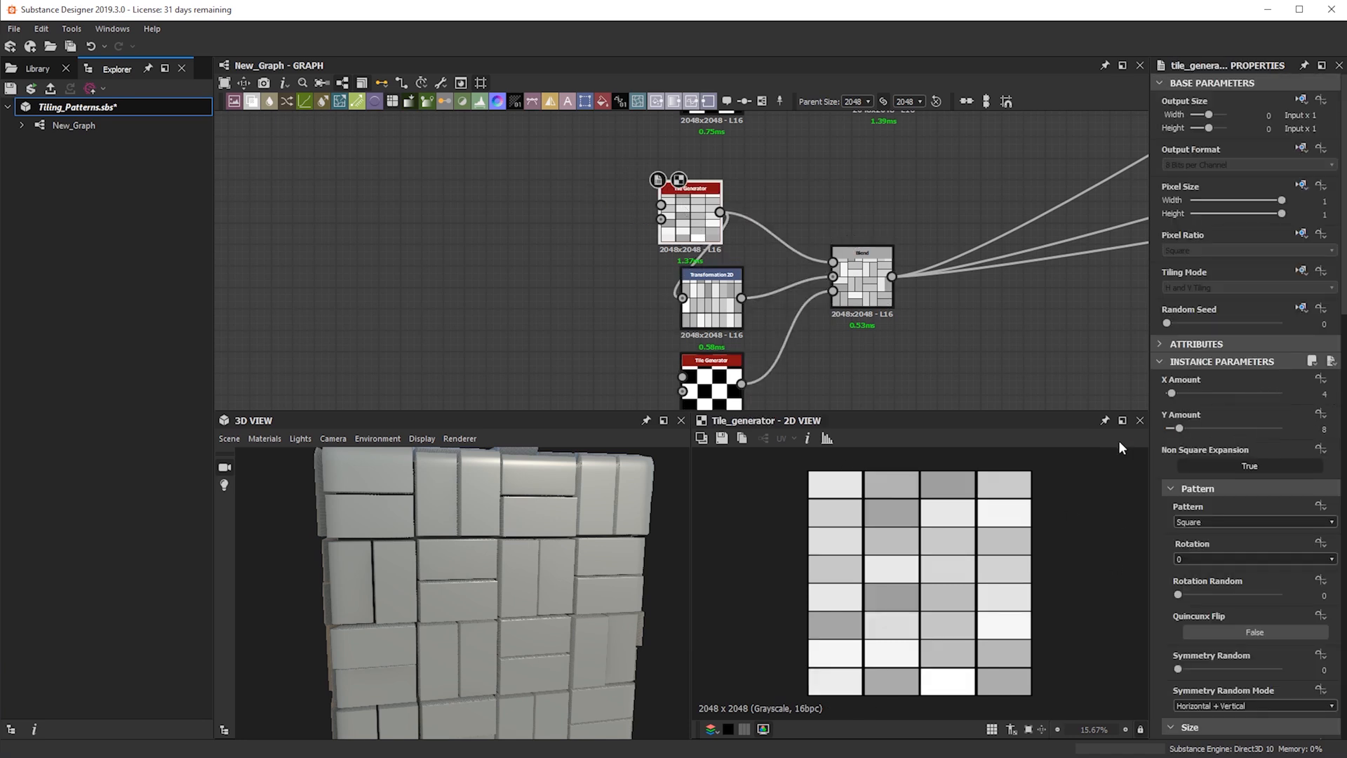
pyautogui.click(1306, 426)
pyautogui.write('10')
pyautogui.press('Return')
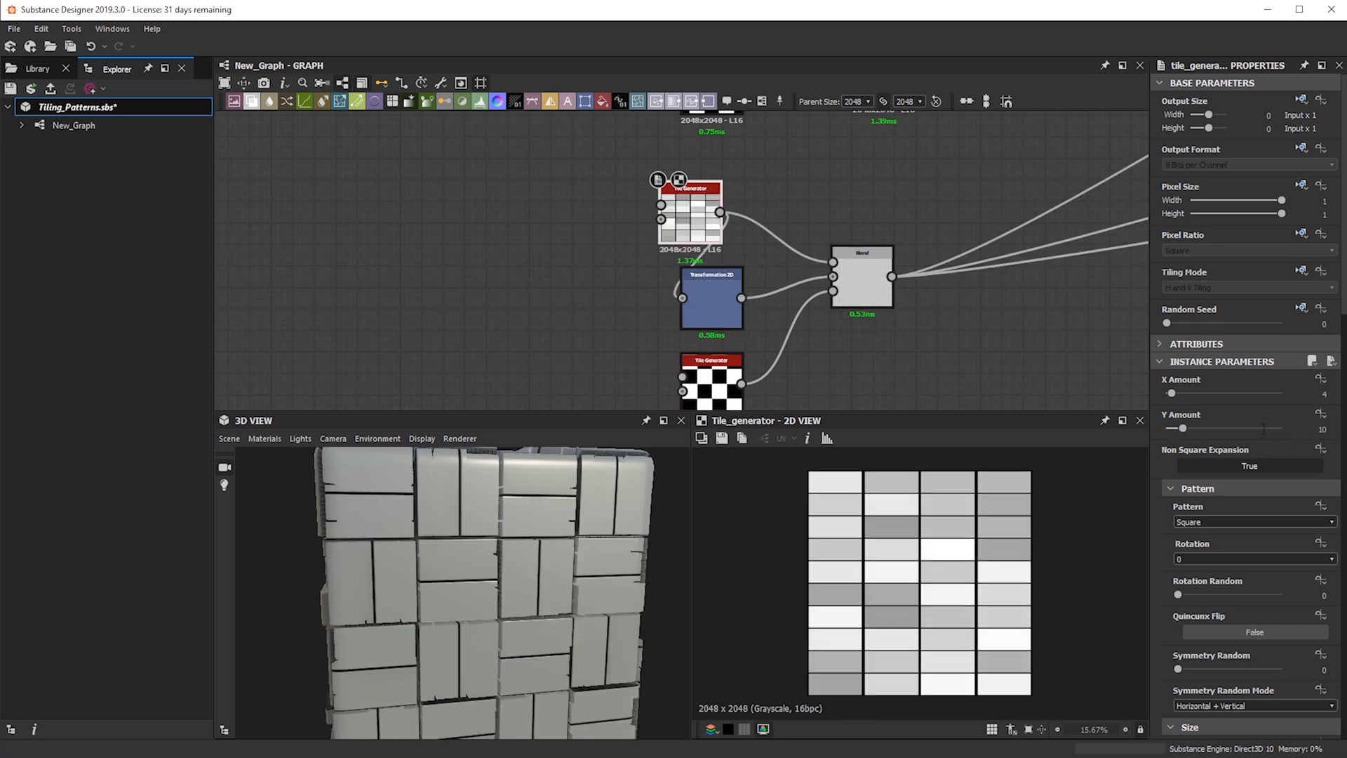
pyautogui.keyDown('alt'); pyautogui.moveTo(535, 587); pyautogui.dragTo(465, 570); pyautogui.keyUp('alt')
pyautogui.keyDown('alt'); pyautogui.moveTo(563, 557); pyautogui.dragTo(533, 610); pyautogui.keyUp('alt')
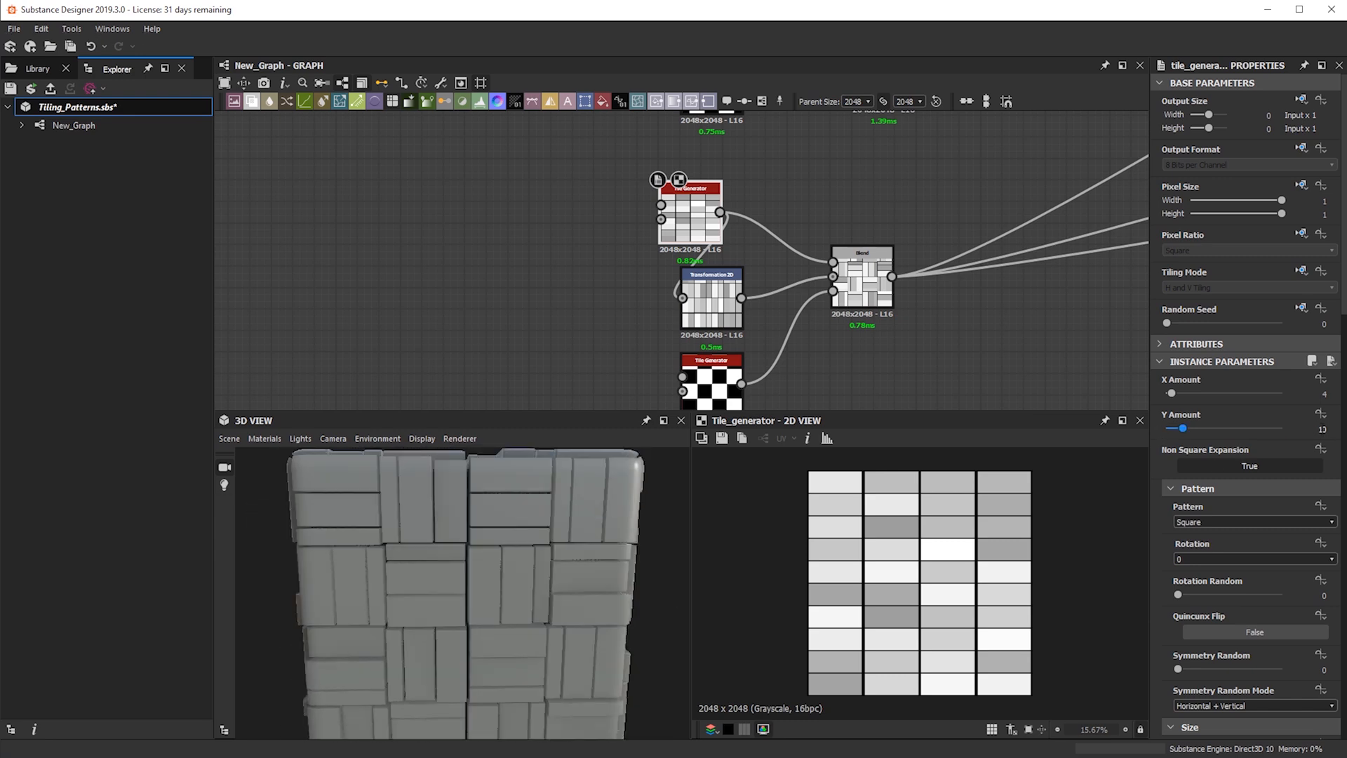
# - Test different Y Amount values on the brick Tile Generator against the cube and settle on 10
pyautogui.moveTo(1183, 427); pyautogui.dragTo(1185, 427)
pyautogui.keyDown('alt'); pyautogui.moveTo(481, 573); pyautogui.dragTo(484, 522); pyautogui.keyUp('alt')
pyautogui.moveTo(1184, 428); pyautogui.dragTo(1186, 428)
pyautogui.keyDown('alt'); pyautogui.moveTo(655, 562); pyautogui.dragTo(907, 540); pyautogui.keyUp('alt')
pyautogui.doubleClick(1323, 428)
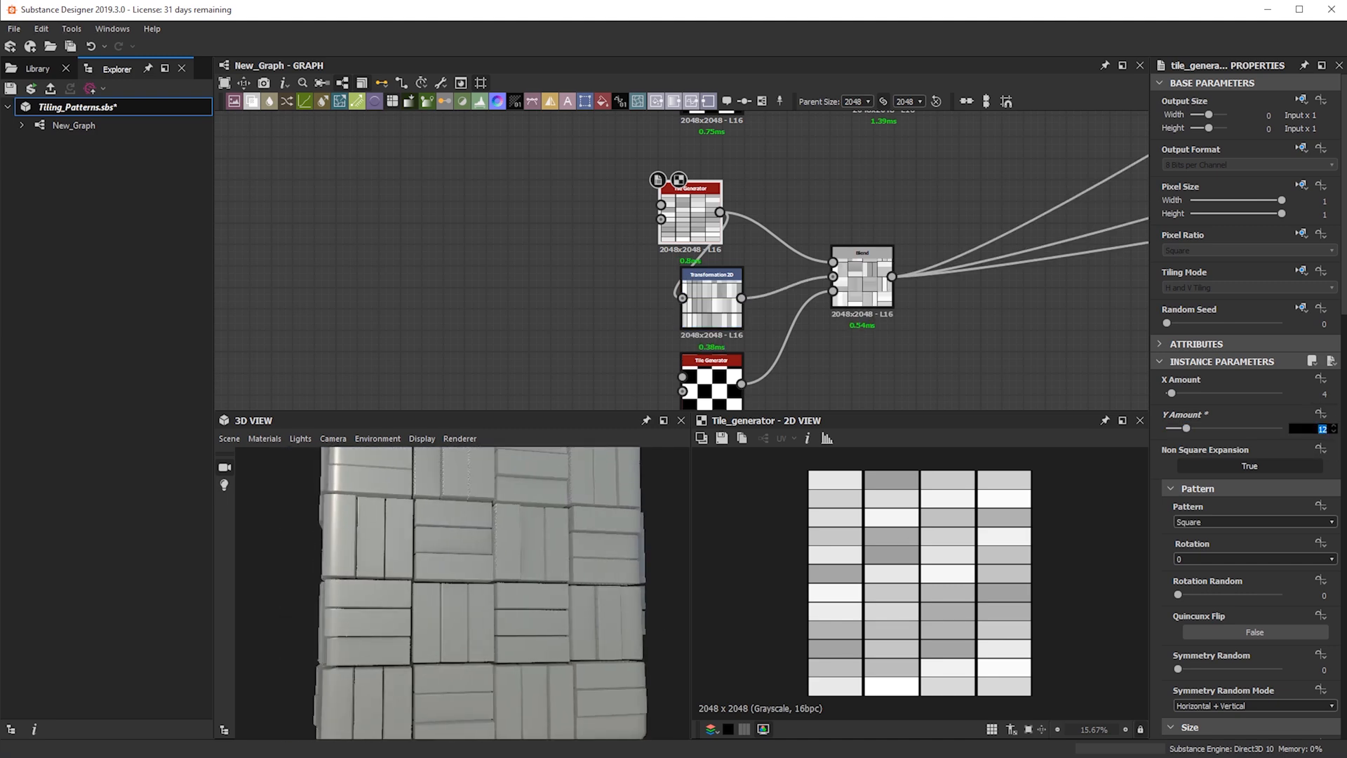
pyautogui.press('Return')
pyautogui.keyDown('alt'); pyautogui.moveTo(463, 572); pyautogui.dragTo(372, 574); pyautogui.keyUp('alt')
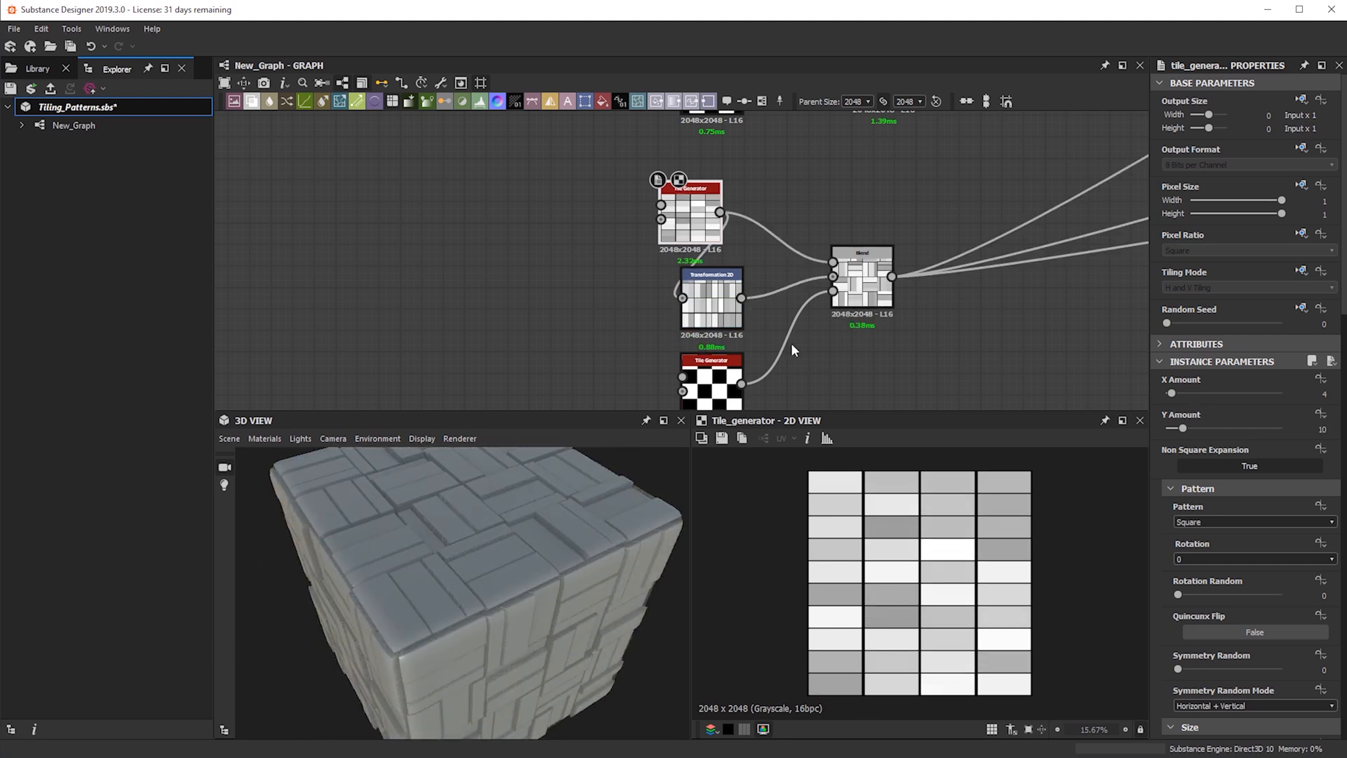
pyautogui.scroll(-3, 791, 346)
pyautogui.press('f')
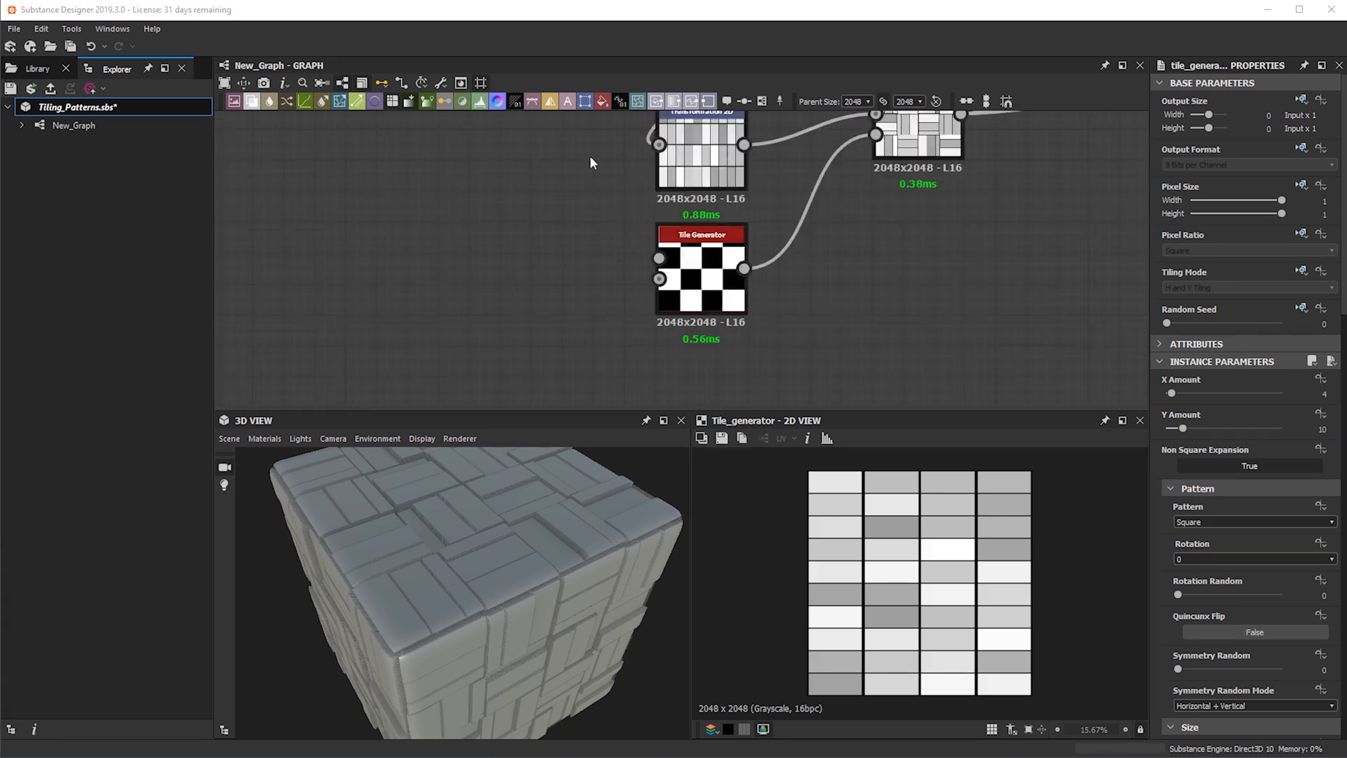
pyautogui.scroll(4, 696, 329)
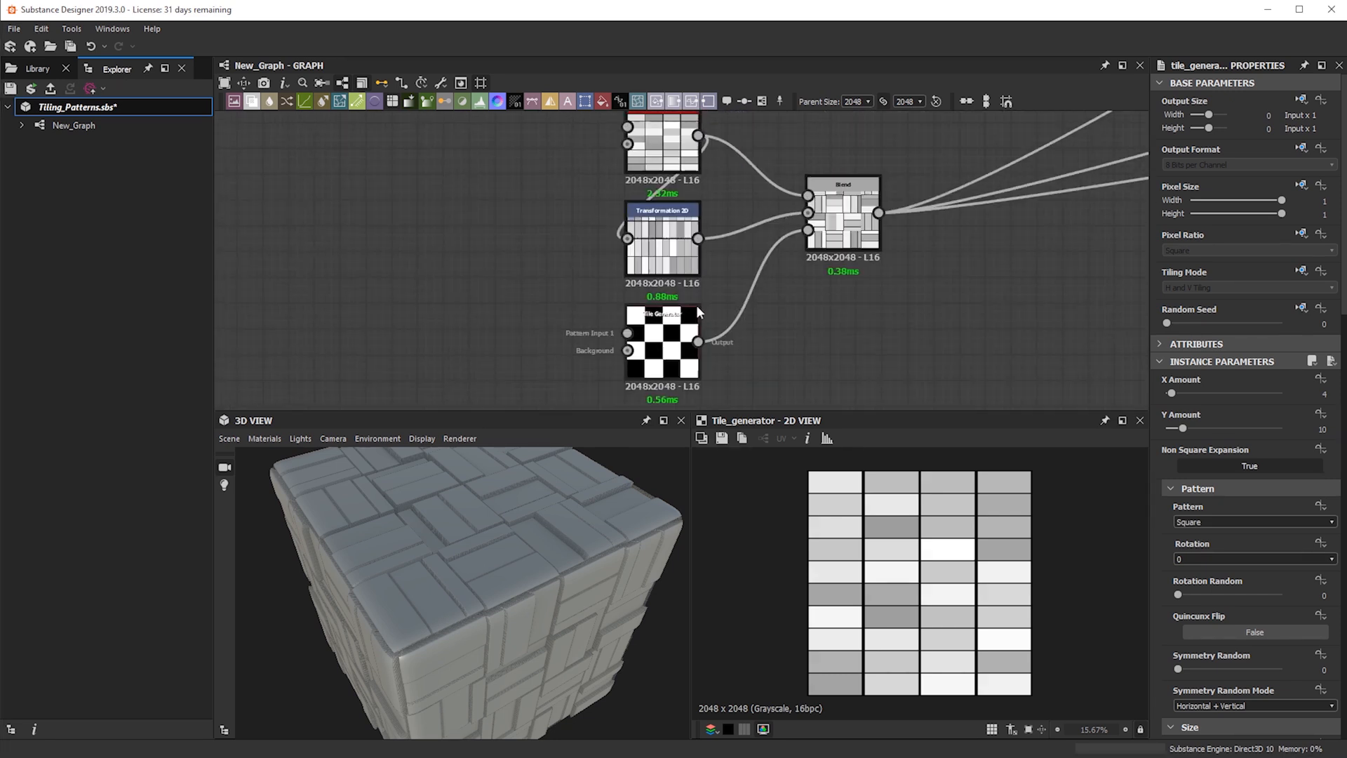
pyautogui.click(633, 215)
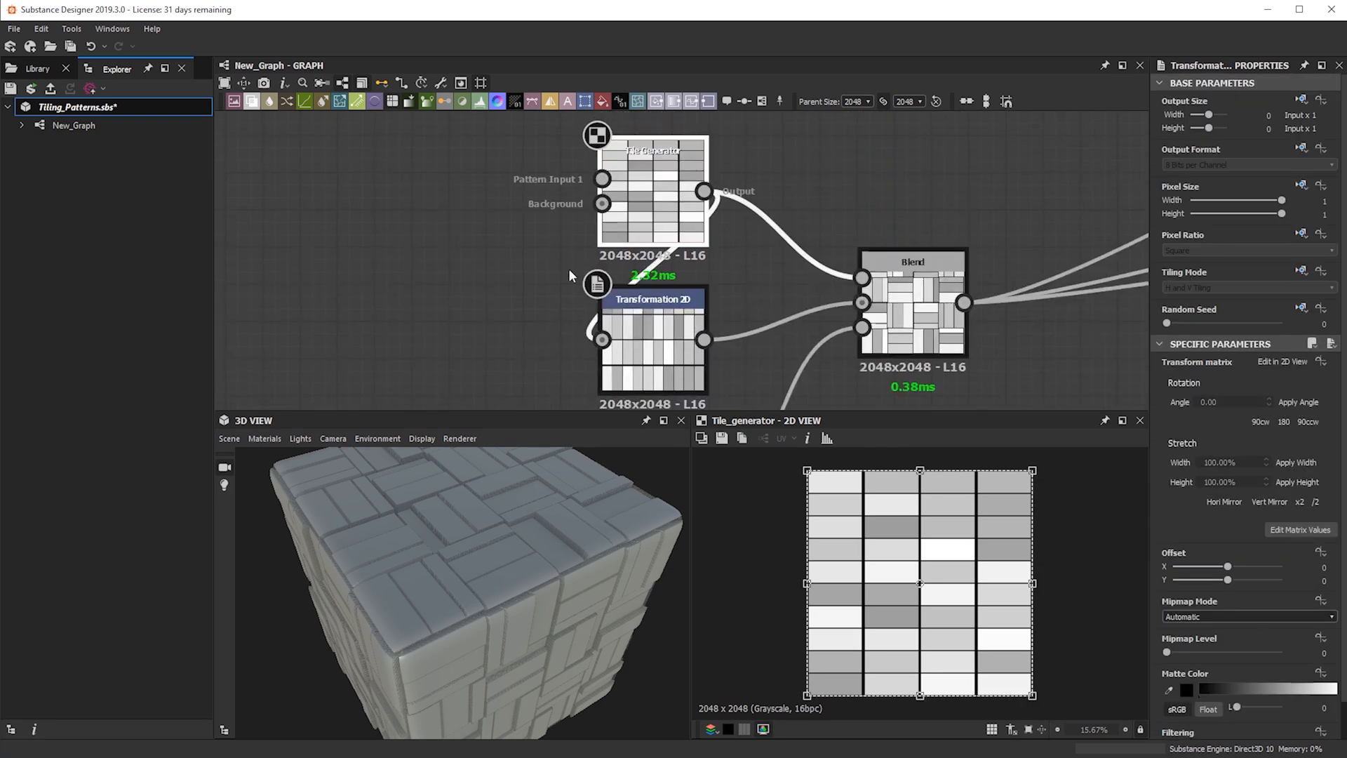
pyautogui.click(617, 218)
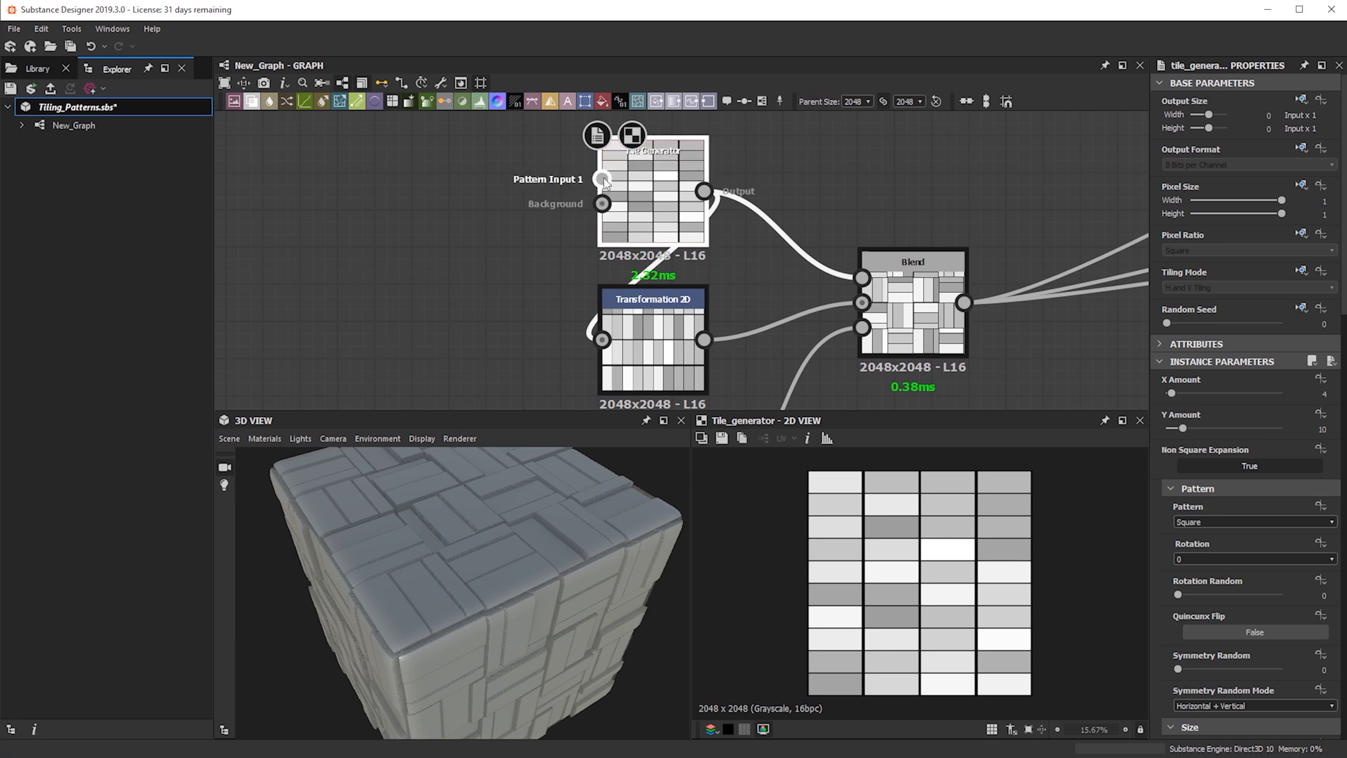
pyautogui.scroll(-3, 598, 184)
pyautogui.moveTo(676, 172); pyautogui.dragTo(676, 389)
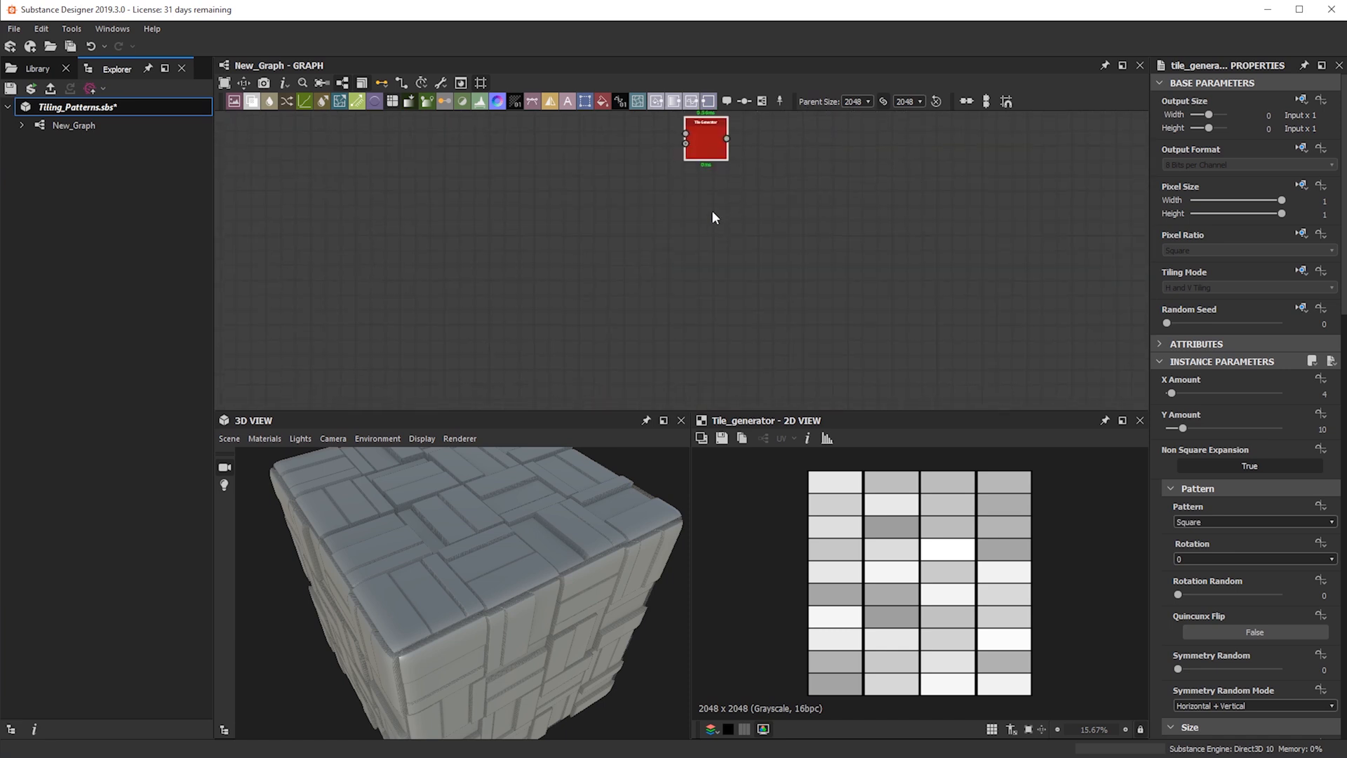
pyautogui.moveTo(711, 209); pyautogui.dragTo(702, 239, button='middle')
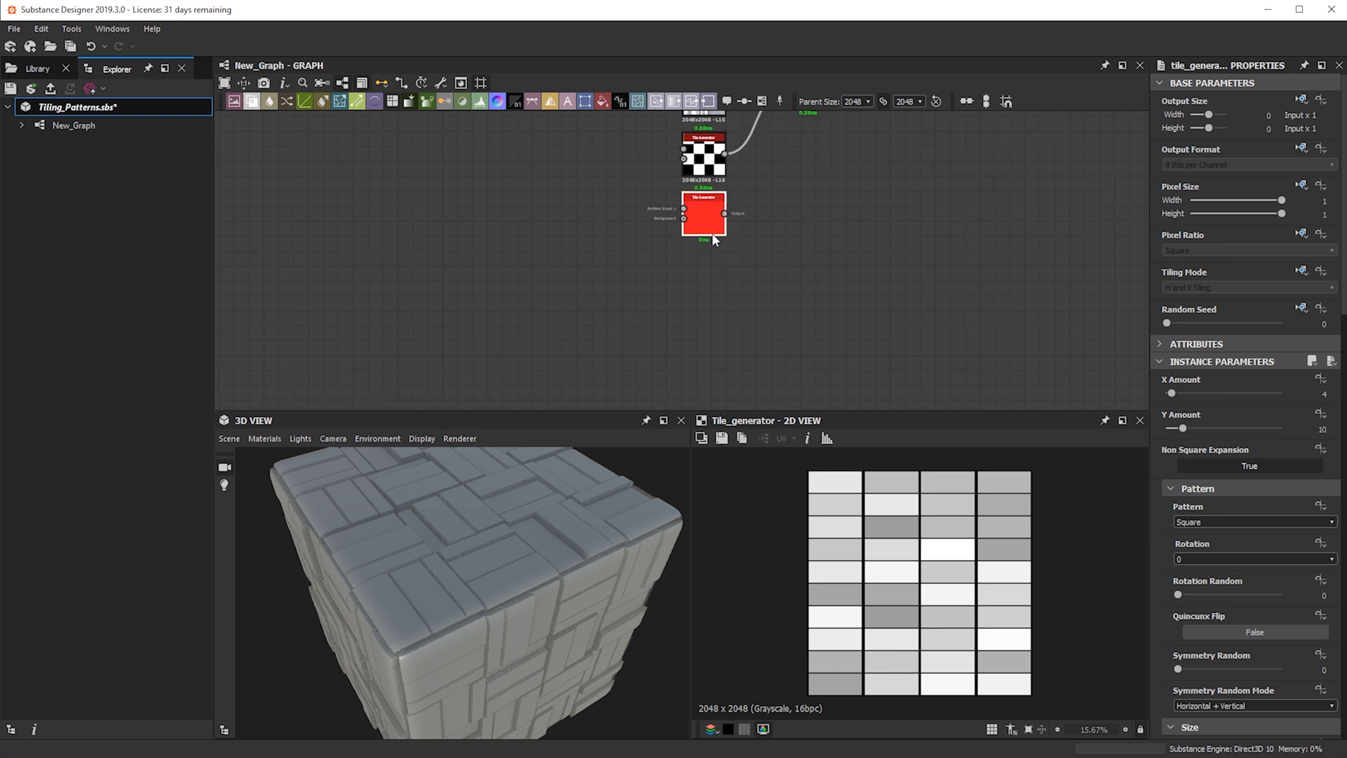
pyautogui.press('Delete')
# - Add a new Tile Generator node in the empty graph area below the checker Tile Generator
pyautogui.scroll(1, 708, 230)
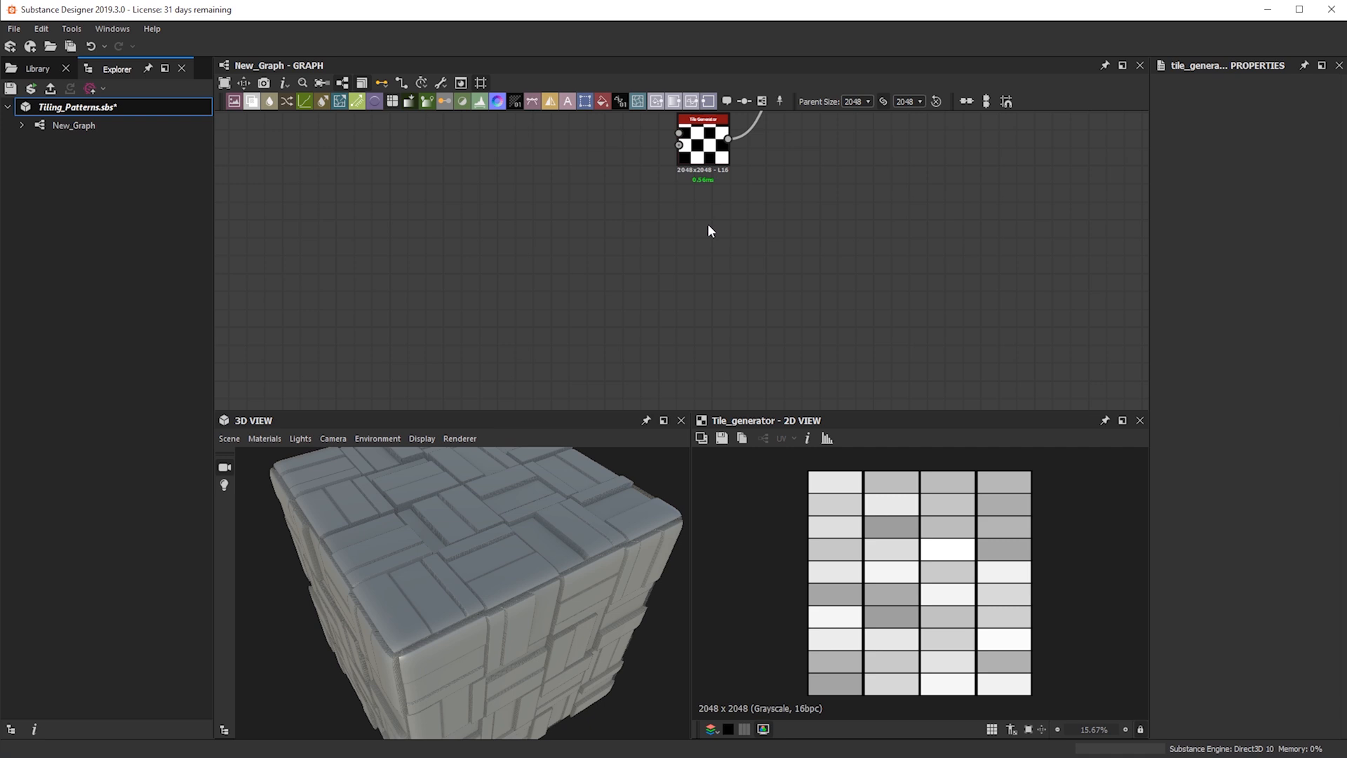
pyautogui.press('space')
pyautogui.write('tile')
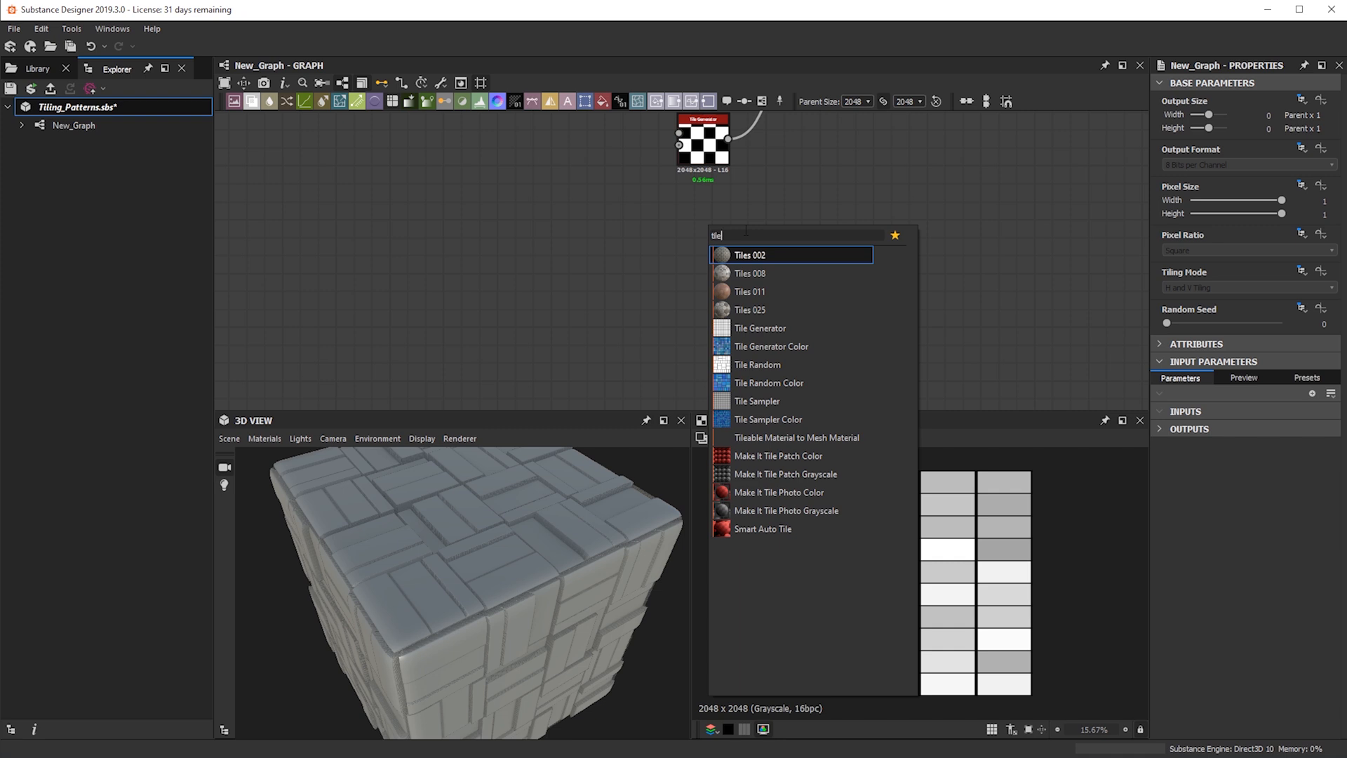
pyautogui.press('Down')
pyautogui.press('Down')
pyautogui.press('Down')
pyautogui.press('Down')
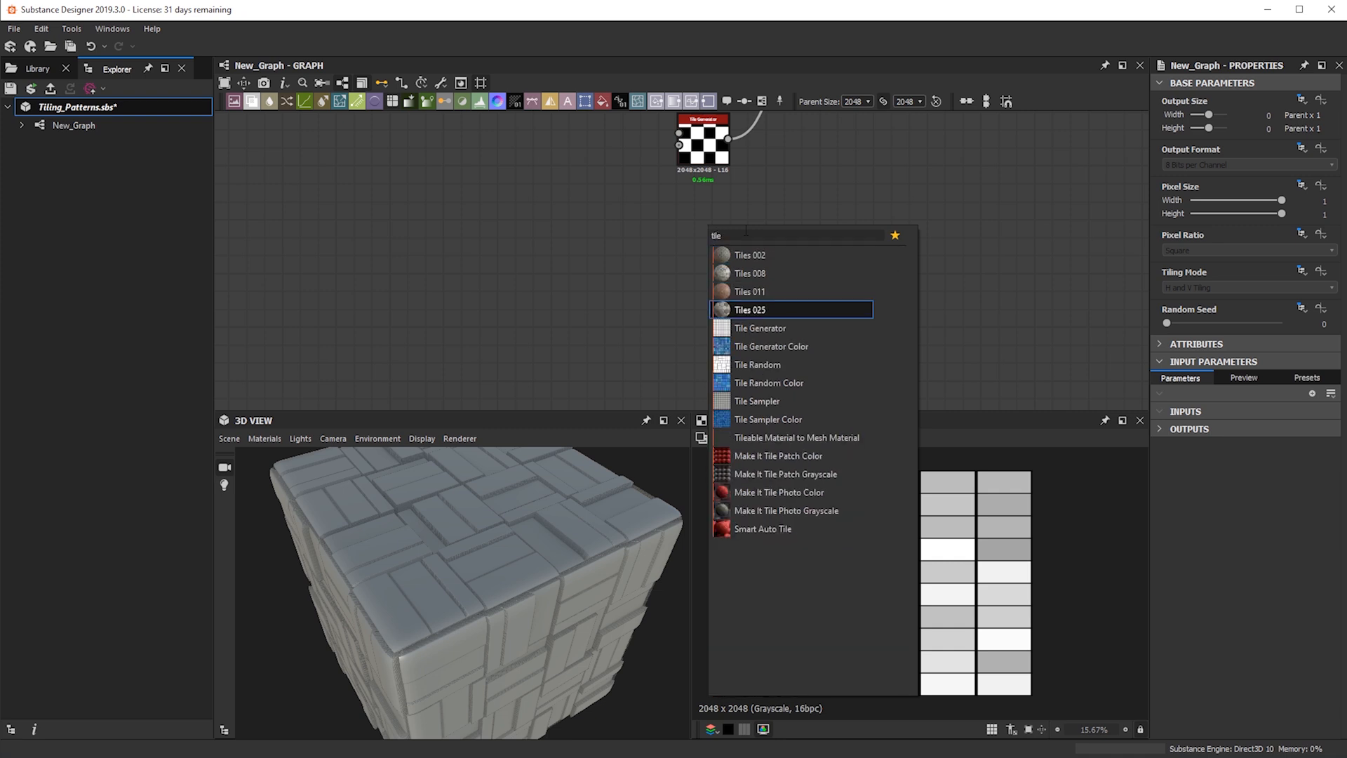
pyautogui.press('Return')
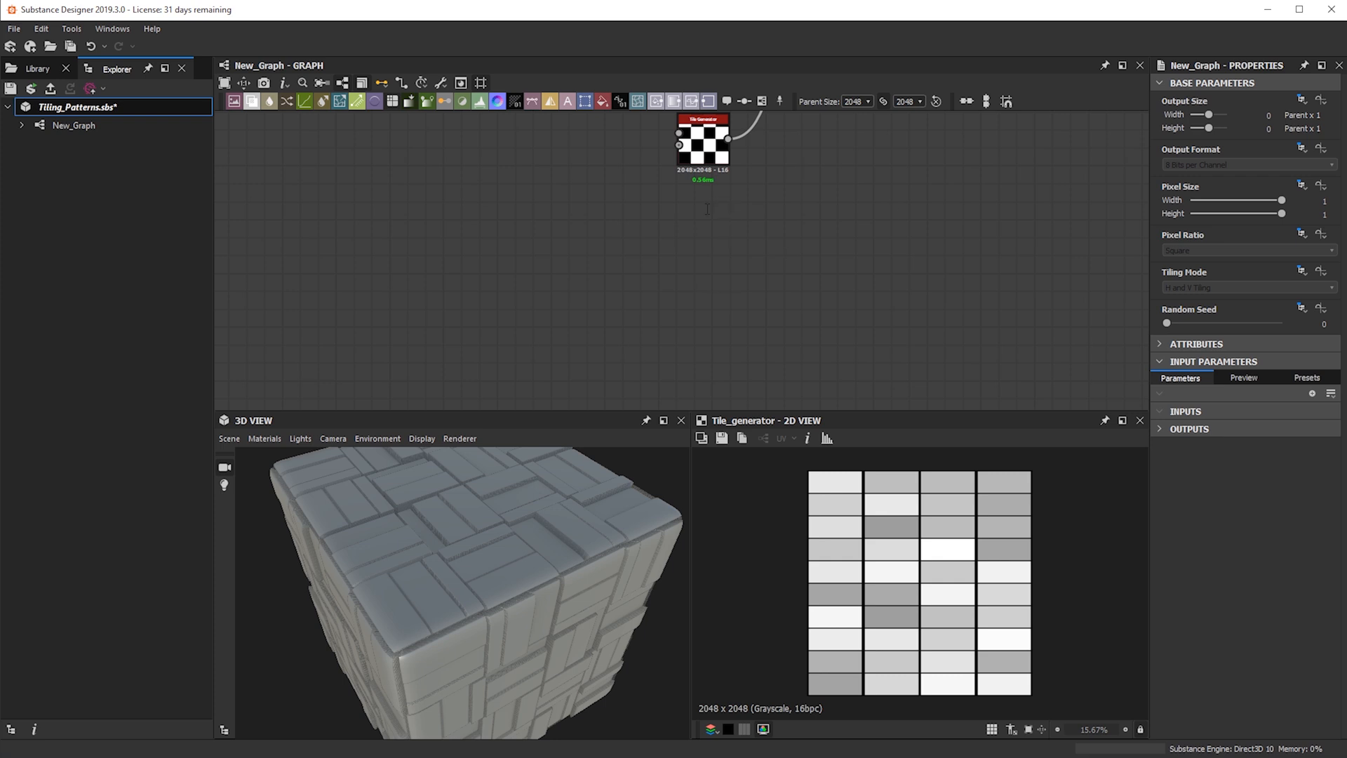
pyautogui.scroll(1, 708, 249)
pyautogui.moveTo(703, 242); pyautogui.dragTo(744, 262)
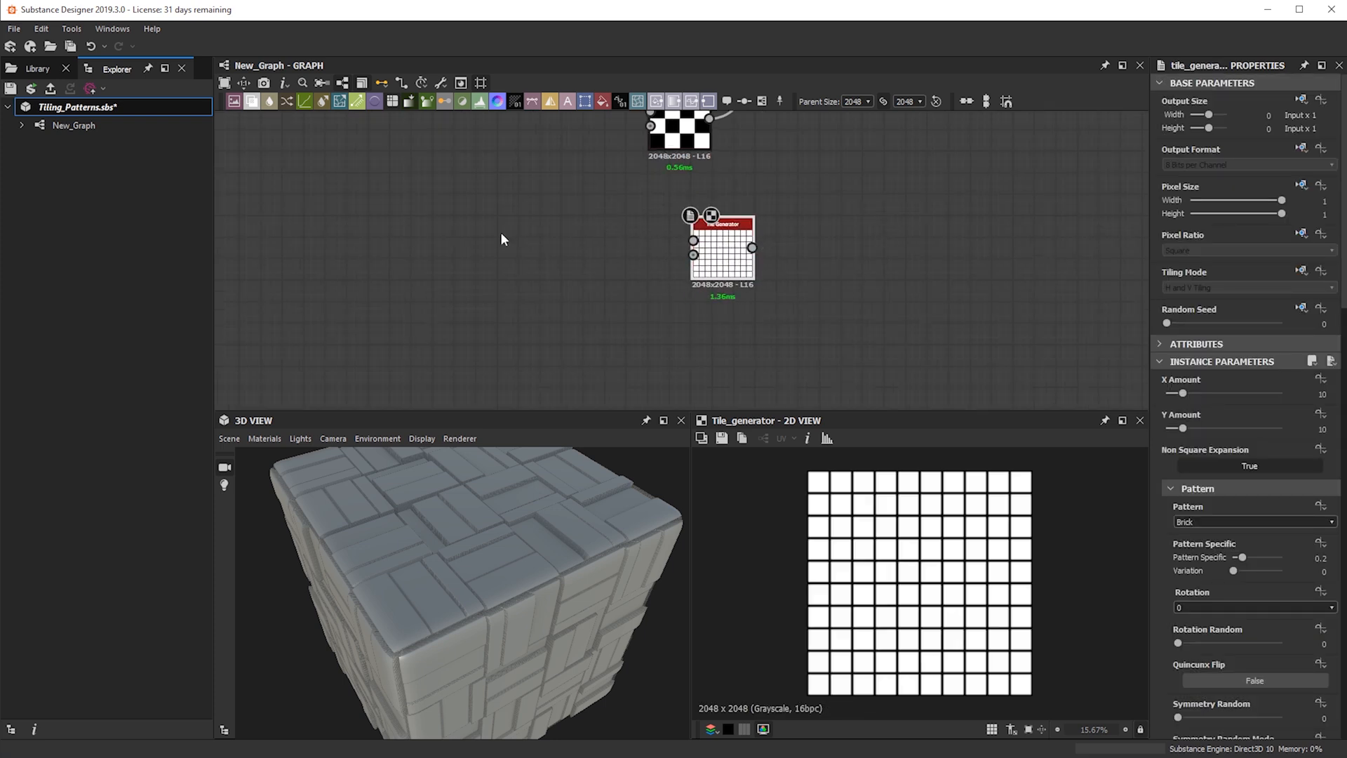
# - Add a Shape node well ahead of the new Tile Generator and set its square pattern's Scale to 0.75
pyautogui.moveTo(501, 240); pyautogui.dragTo(676, 256, button='middle')
pyautogui.press('space')
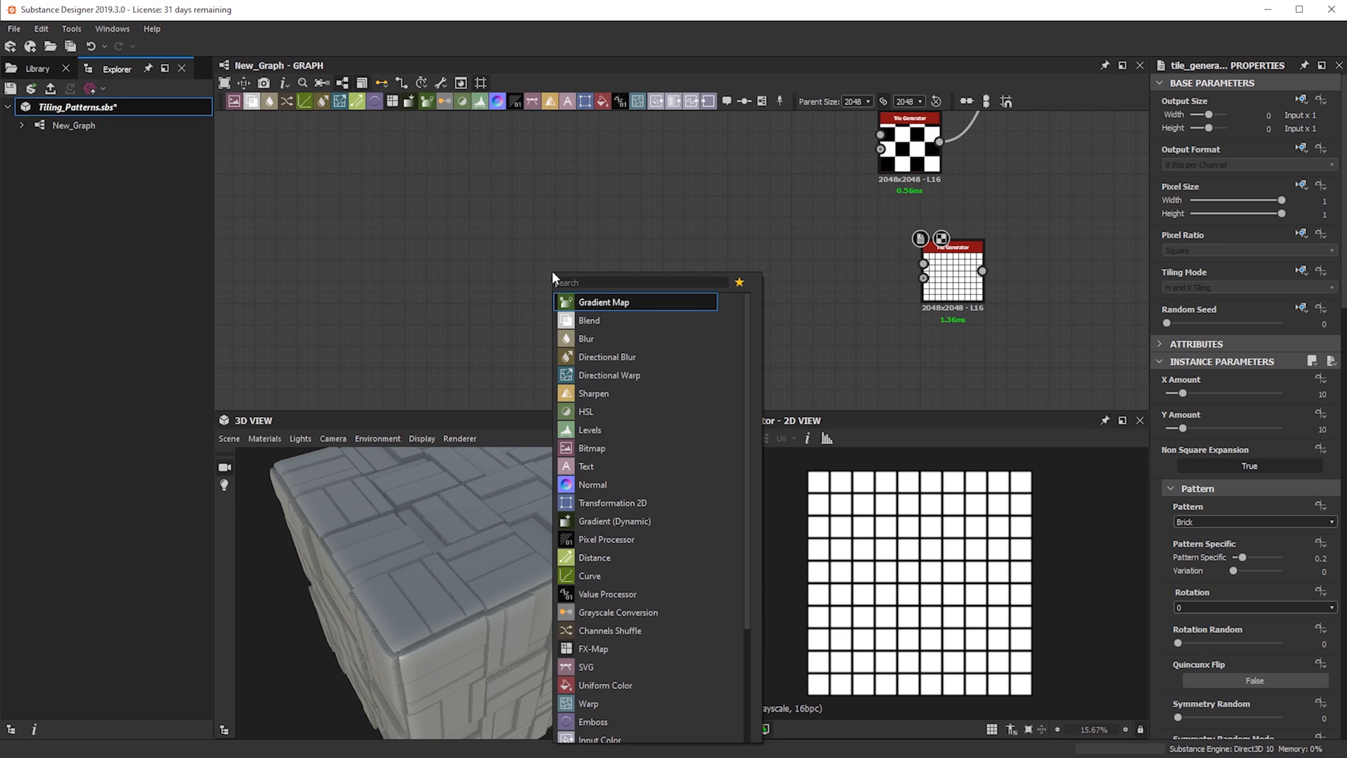
pyautogui.write('shape')
pyautogui.press('Return')
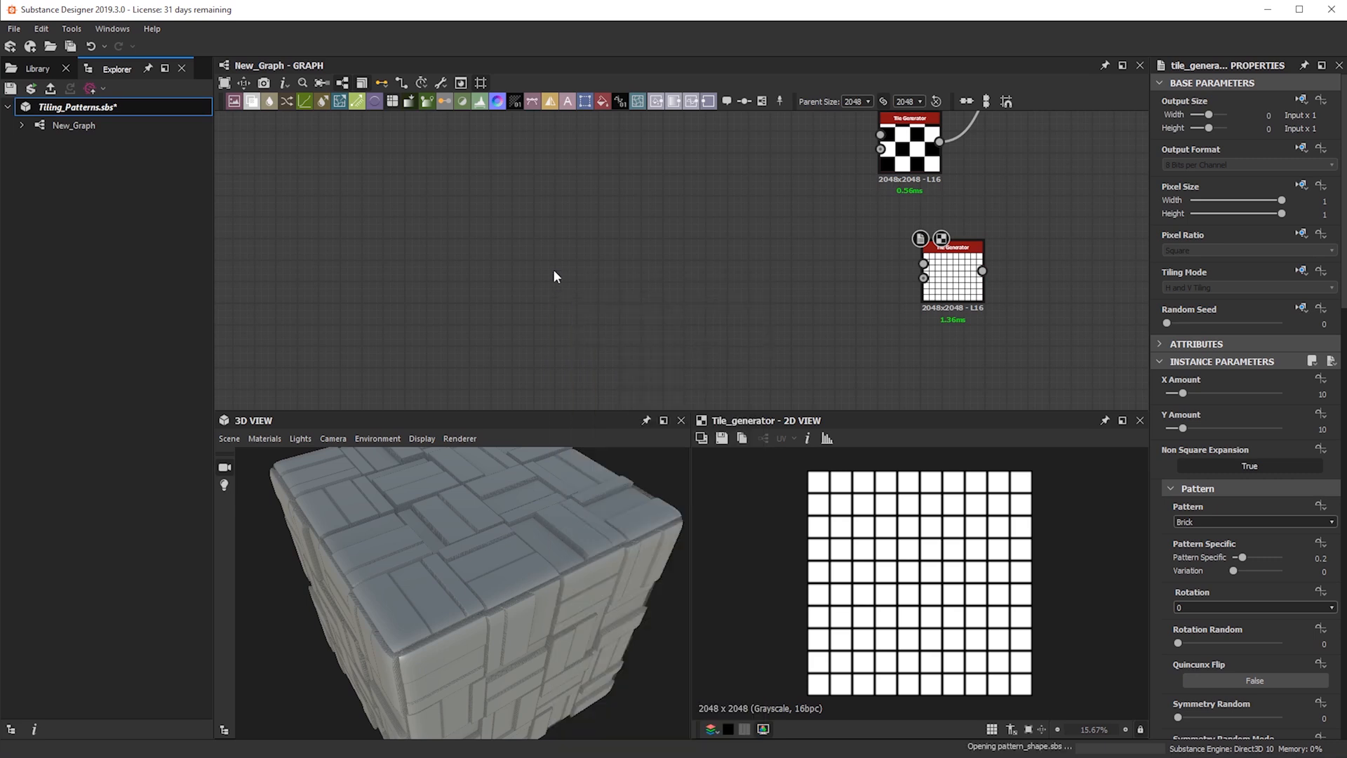
pyautogui.scroll(2, 598, 307)
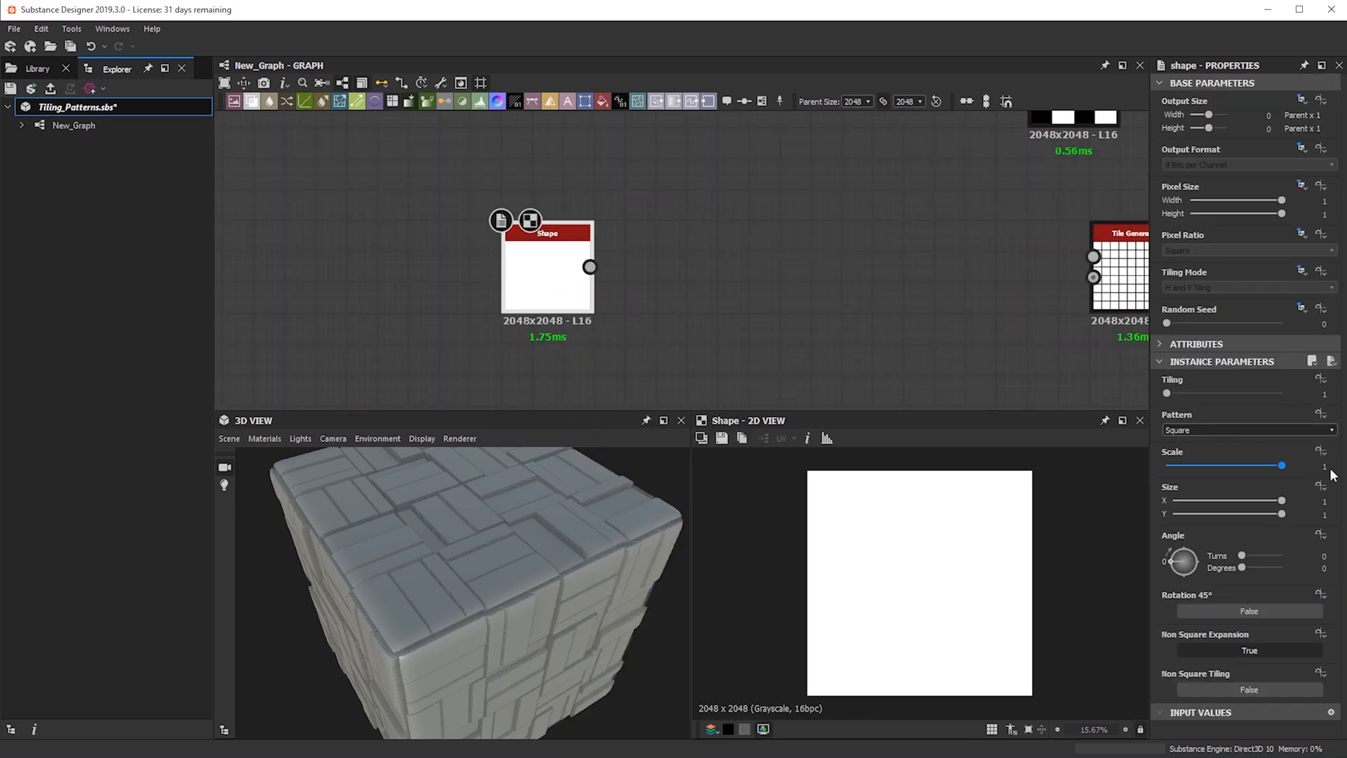
pyautogui.click(1295, 466)
pyautogui.write('0.75')
pyautogui.press('Return')
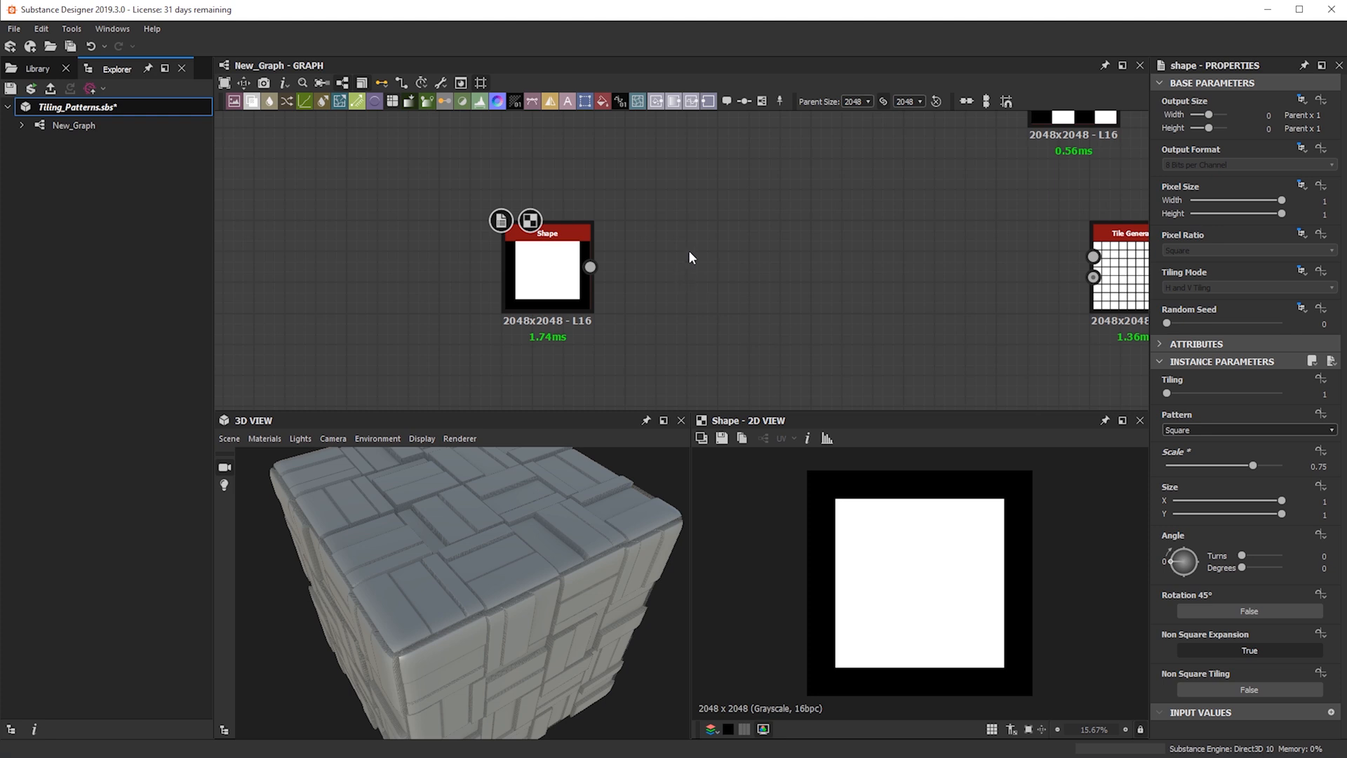
# - Feed the Shape into a new Transformation 2D and rotate the square by 45 degrees into a diamond
pyautogui.press('space')
pyautogui.scroll(-5, 772, 421)
pyautogui.press('Escape')
pyautogui.moveTo(590, 267); pyautogui.dragTo(684, 179)
pyautogui.moveTo(1067, 575); pyautogui.dragTo(1030, 681)
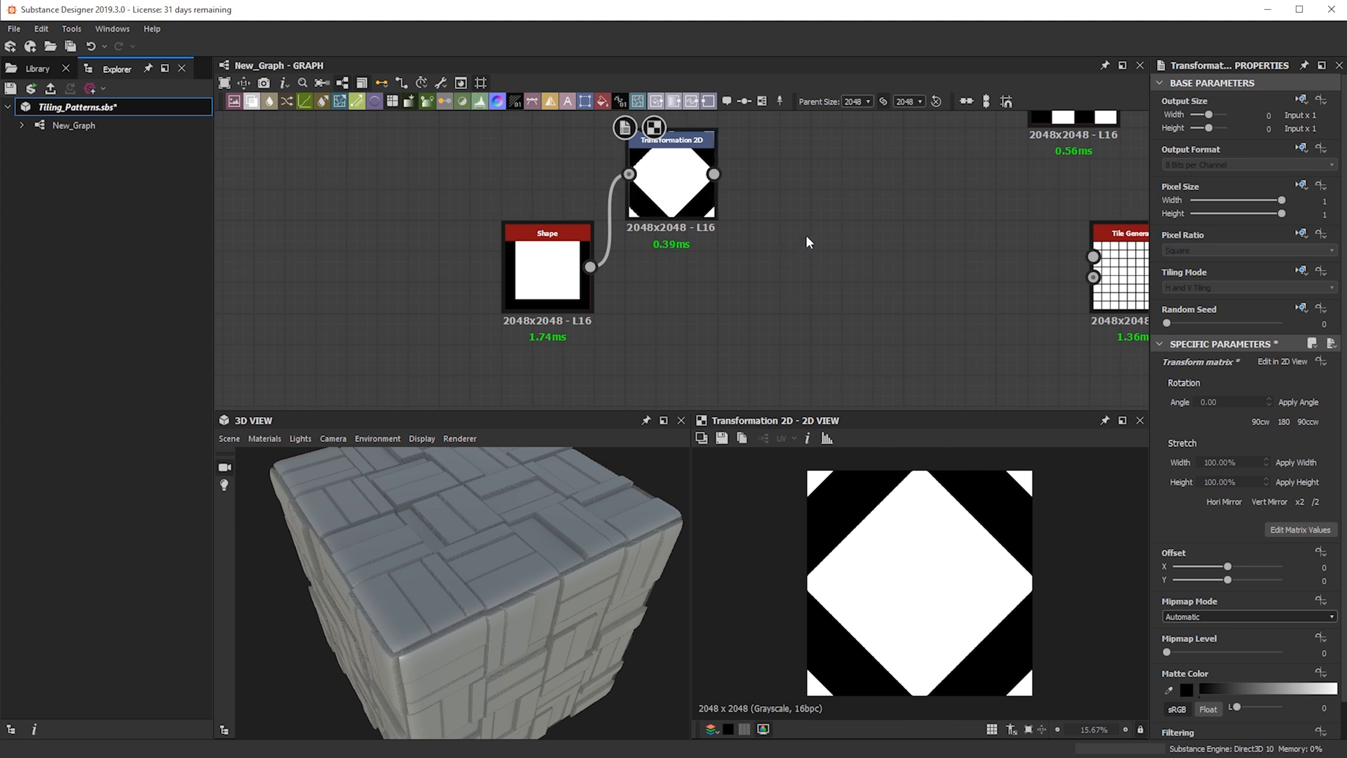
# - Blend the rotated square as foreground over the Shape as background with the Add (Linear Dodge) mode
pyautogui.press('space')
pyautogui.write('blend')
pyautogui.click(878, 275)
pyautogui.moveTo(590, 267); pyautogui.dragTo(828, 273)
pyautogui.moveTo(714, 174); pyautogui.dragTo(817, 245)
pyautogui.click(1222, 412)
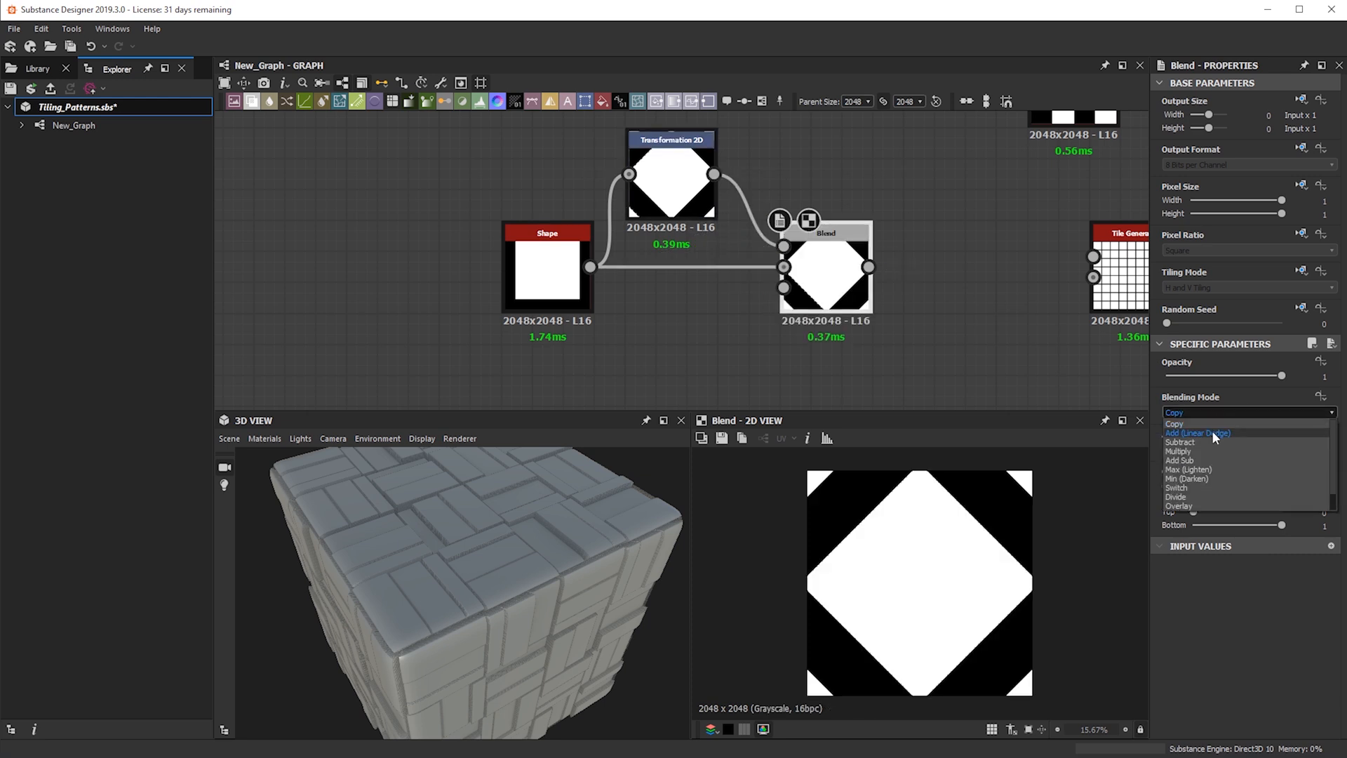
pyautogui.click(1211, 431)
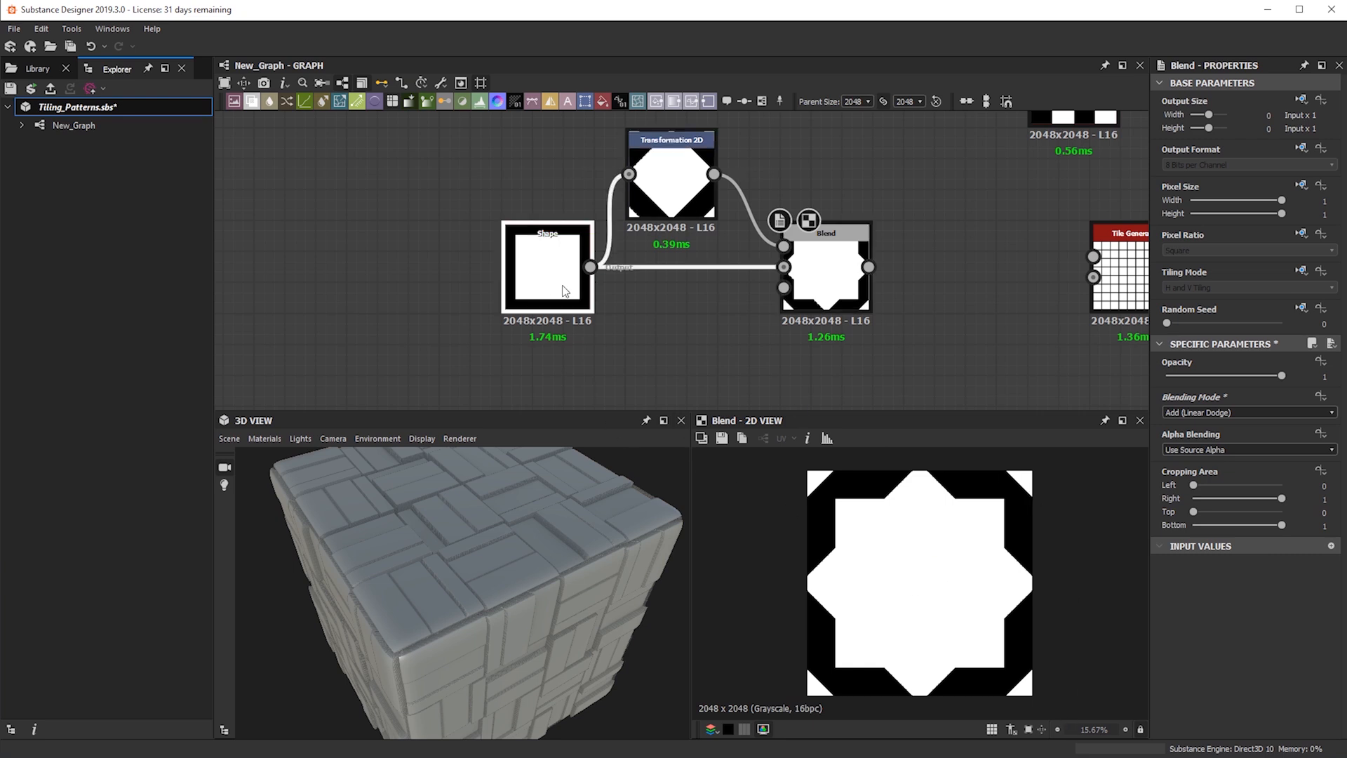
# - Set the Shape node's Scale to 0.5
pyautogui.doubleClick(1319, 466)
pyautogui.write('0.5')
pyautogui.press('Return')
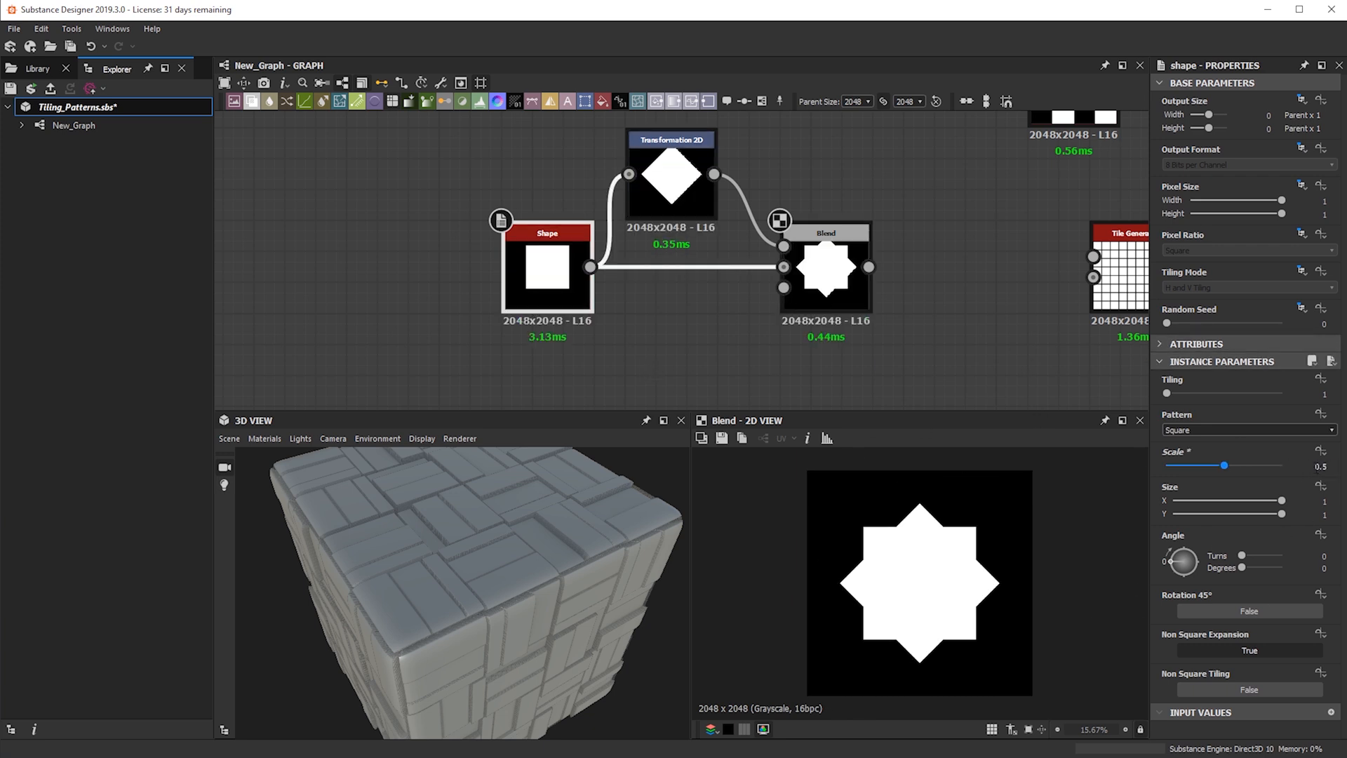
# - Move the Shape, Transformation 2D and Blend nodes together farther away from the new Tile Generator
pyautogui.moveTo(910, 250); pyautogui.dragTo(881, 253, button='middle')
pyautogui.moveTo(414, 130); pyautogui.dragTo(839, 343)
pyautogui.moveTo(821, 273); pyautogui.dragTo(497, 274)
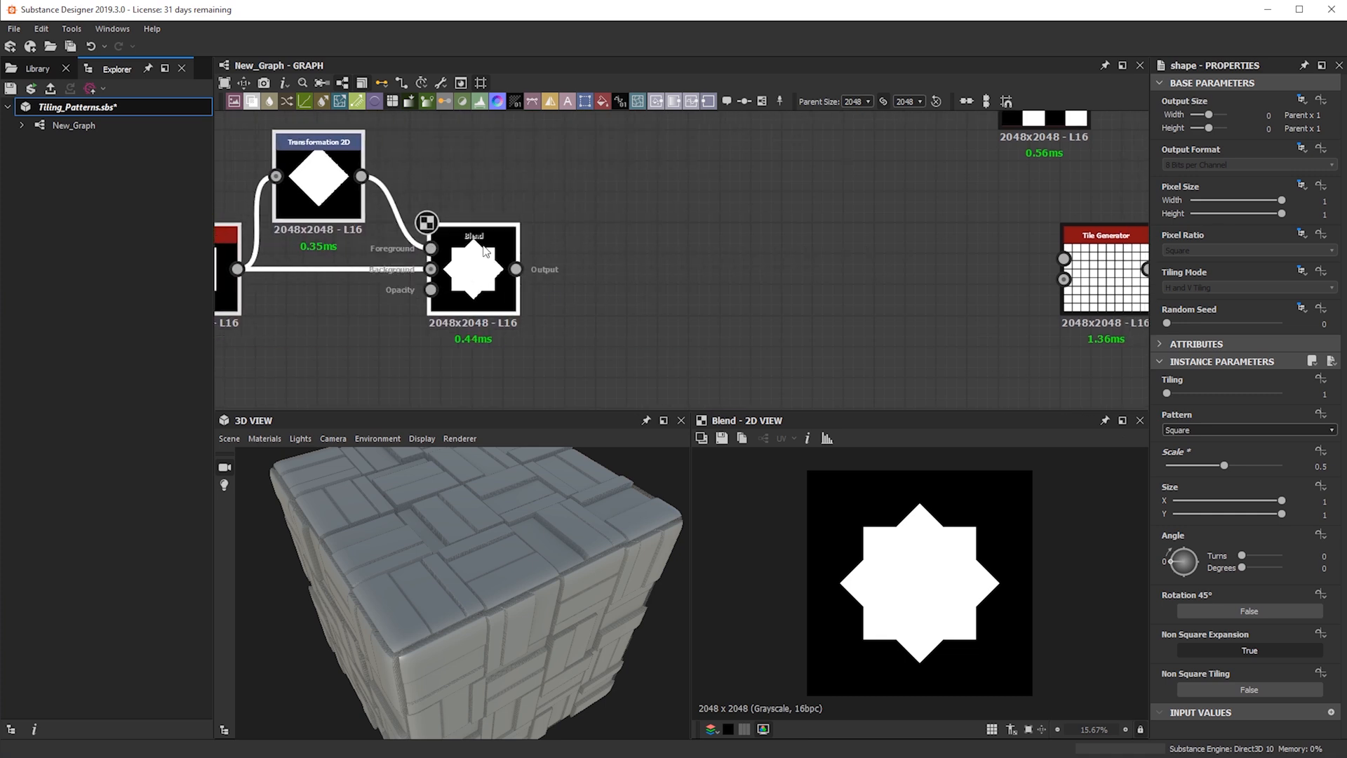
pyautogui.moveTo(695, 299); pyautogui.dragTo(810, 307, button='middle')
pyautogui.click(779, 275)
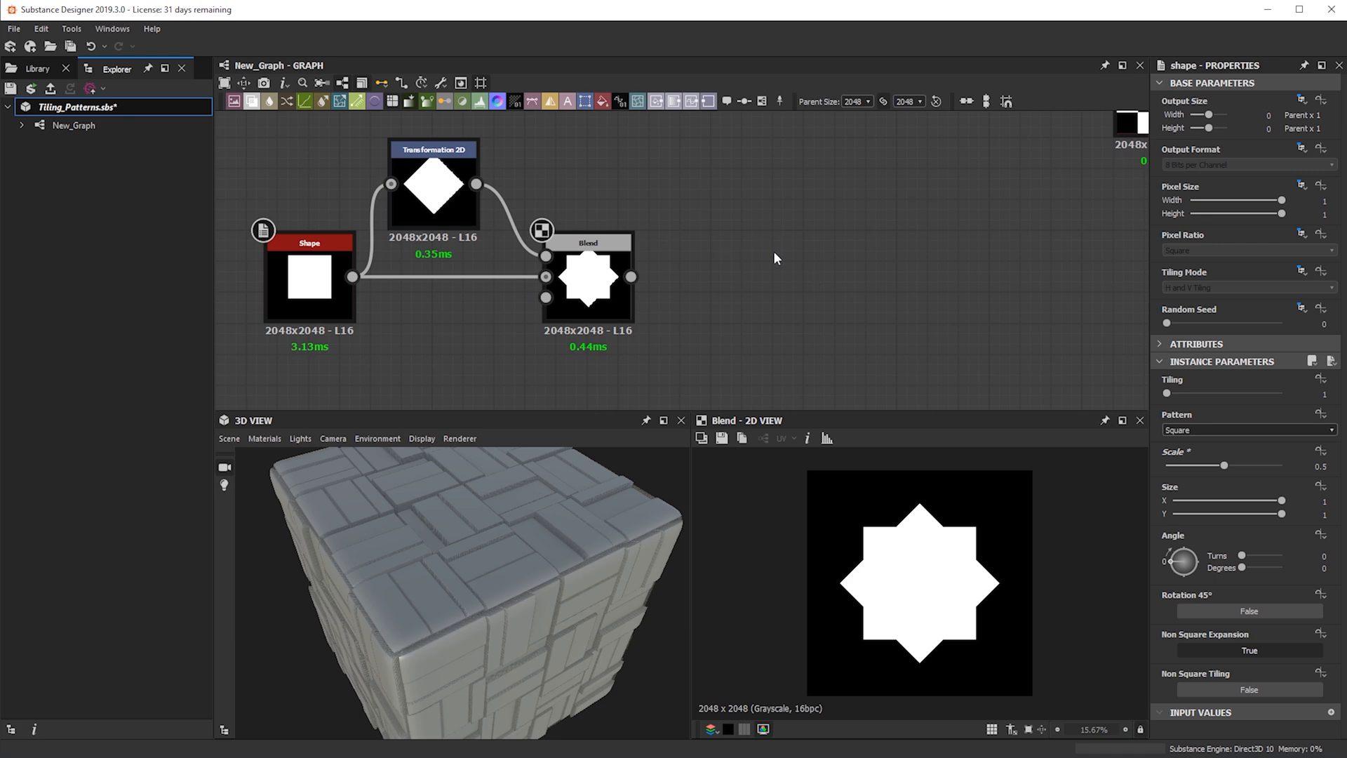
# - Connect the star Blend to a new Transformation 2D and enlarge the star until its points nearly reach the tile borders
pyautogui.press('space')
pyautogui.write('tr')
pyautogui.press('Escape')
pyautogui.moveTo(631, 277); pyautogui.dragTo(745, 245)
pyautogui.moveTo(782, 245); pyautogui.dragTo(721, 265)
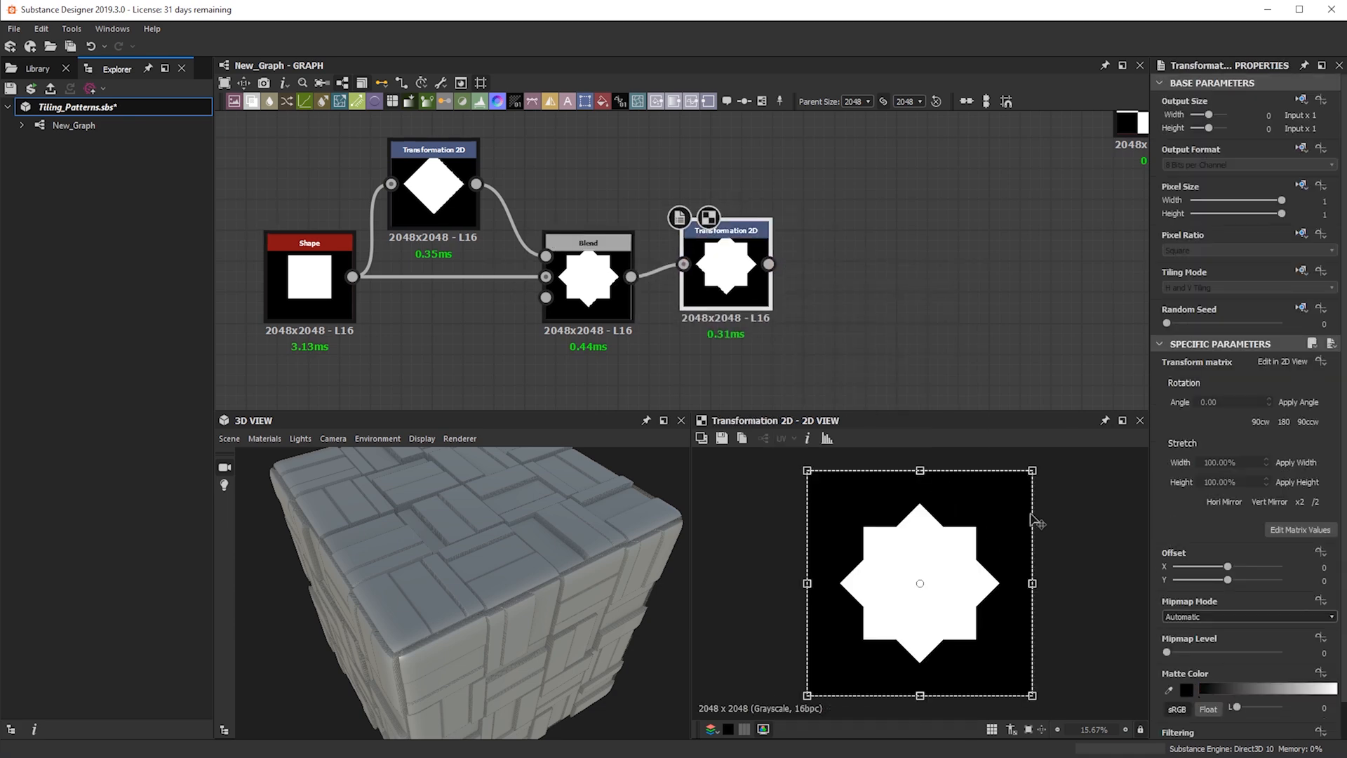
pyautogui.moveTo(1035, 465); pyautogui.dragTo(1076, 453)
pyautogui.scroll(-1, 952, 647)
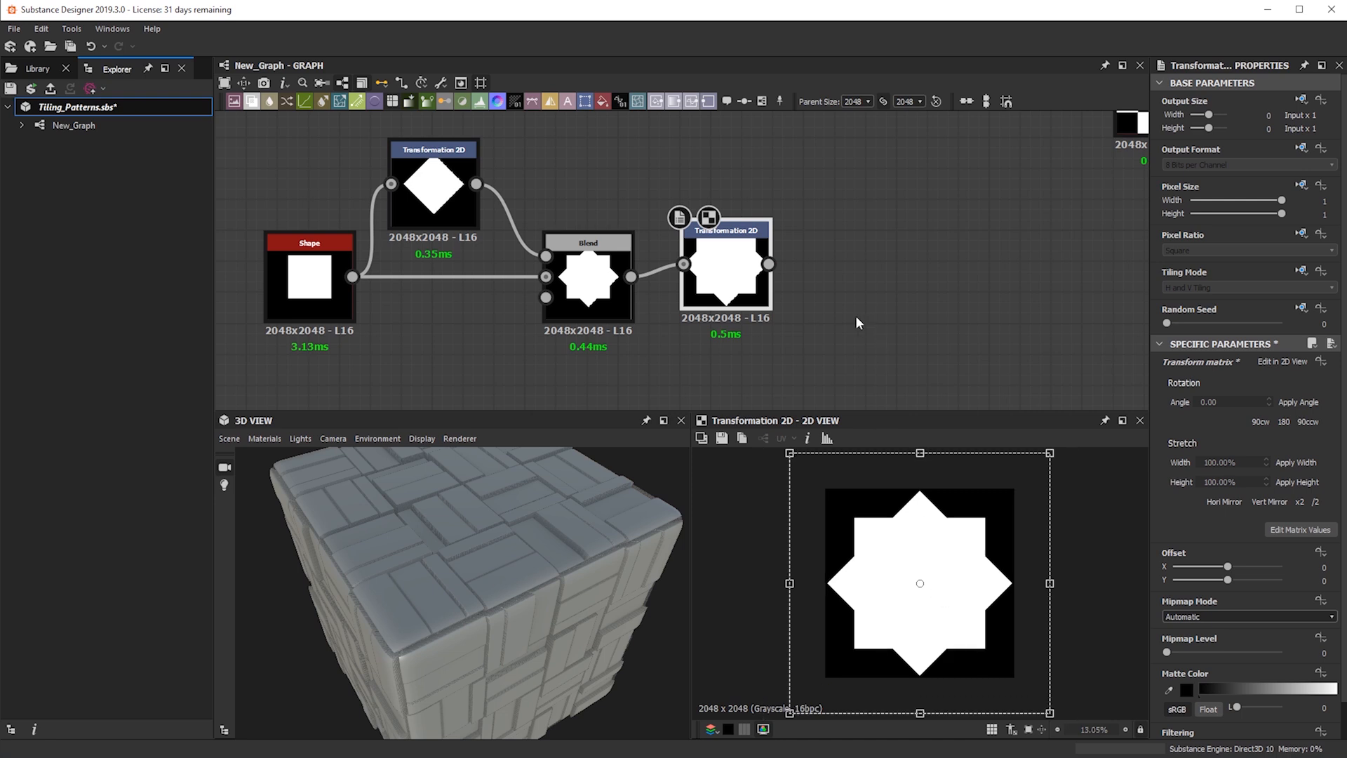
# - Add an Edge Detect node and connect the enlarged star's Transformation 2D output to it
pyautogui.click(877, 251)
pyautogui.press('space')
pyautogui.write('edge')
pyautogui.press('Return')
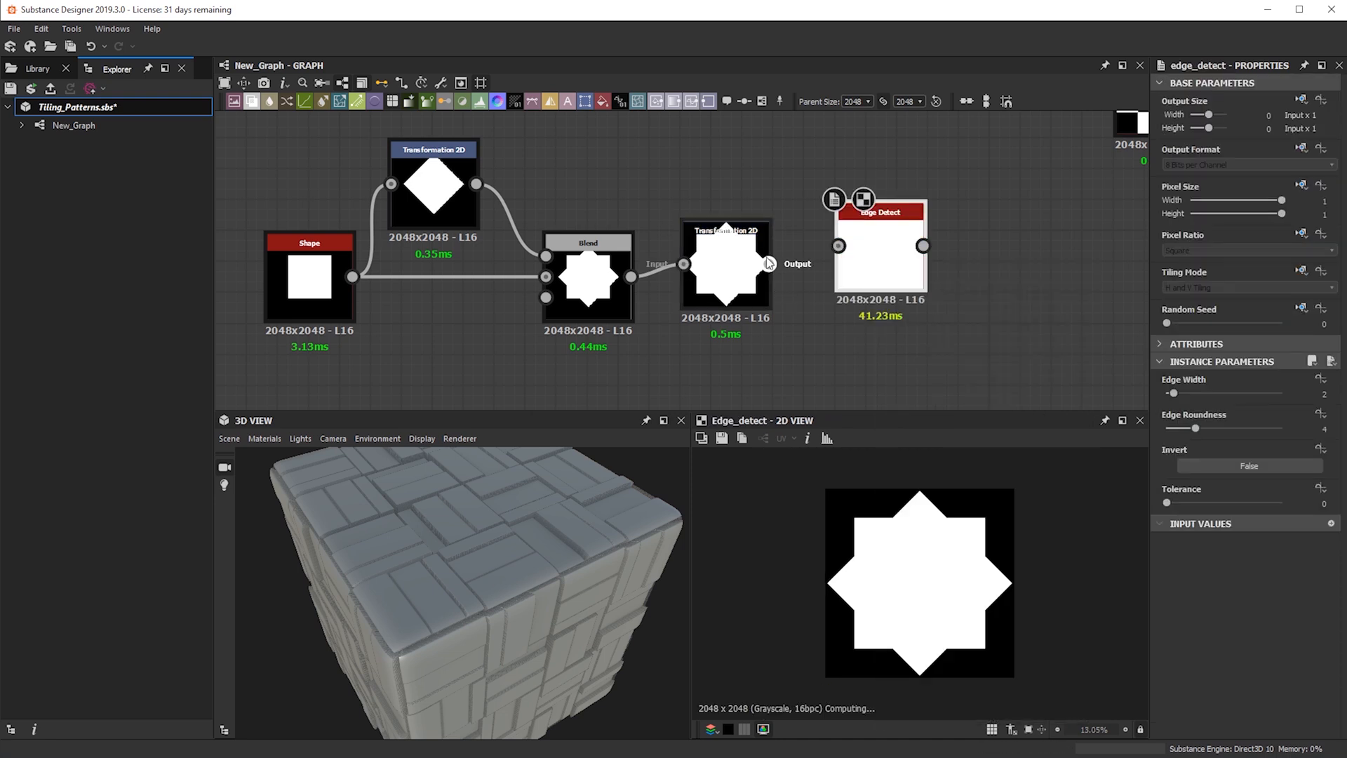
pyautogui.moveTo(769, 263); pyautogui.dragTo(839, 245)
# - Set the Edge Detect's Edge Roundness to 0 and check the star outline's corners in the 2D view
pyautogui.scroll(4, 908, 603)
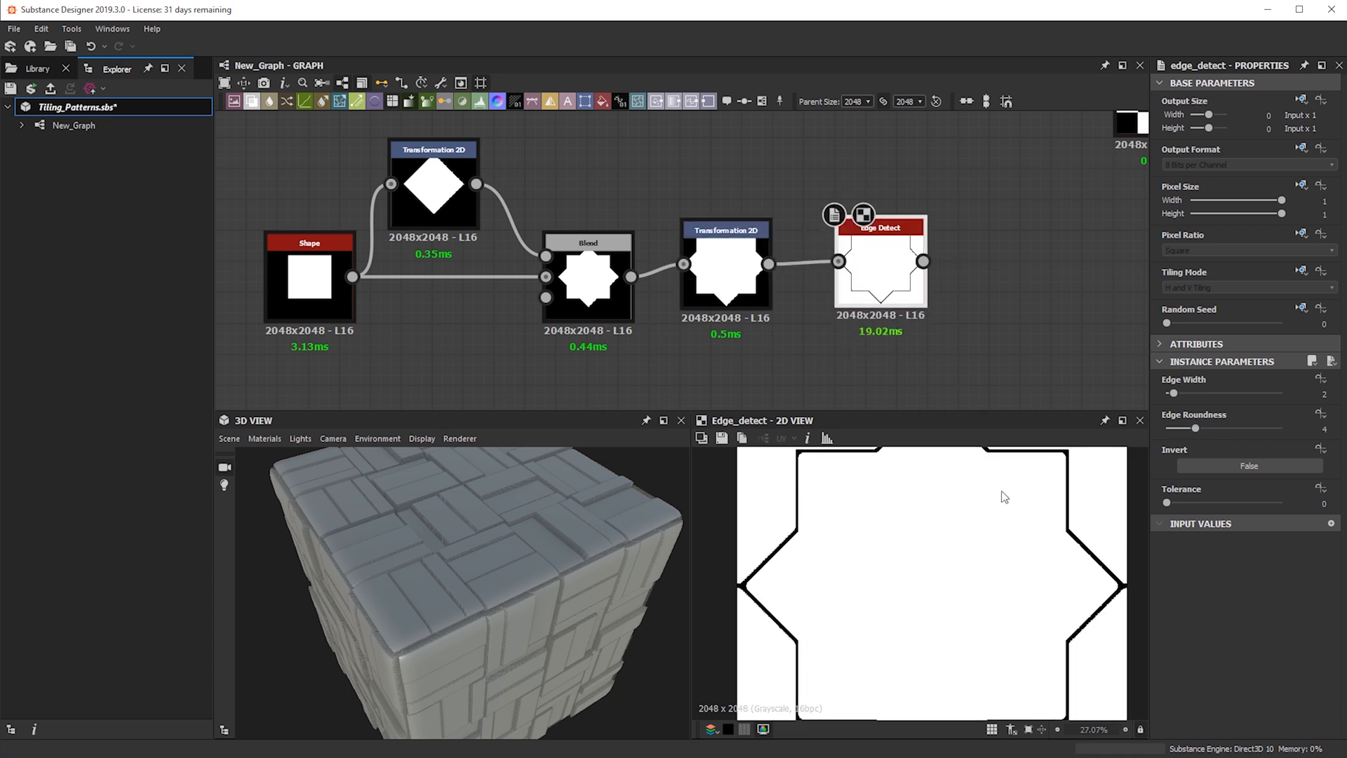
pyautogui.moveTo(1207, 430); pyautogui.dragTo(1166, 429)
pyautogui.scroll(4, 1033, 514)
pyautogui.moveTo(1166, 428)
pyautogui.mouseDown()
pyautogui.moveTo(1208, 434)
pyautogui.moveTo(1159, 427)
pyautogui.mouseUp()
pyautogui.scroll(-2, 881, 300)
# - Bring the new Tile Generator closer to the Edge Detect node and connect the Edge Detect output to its Pattern Input 1
pyautogui.moveTo(881, 300); pyautogui.dragTo(700, 303, button='middle')
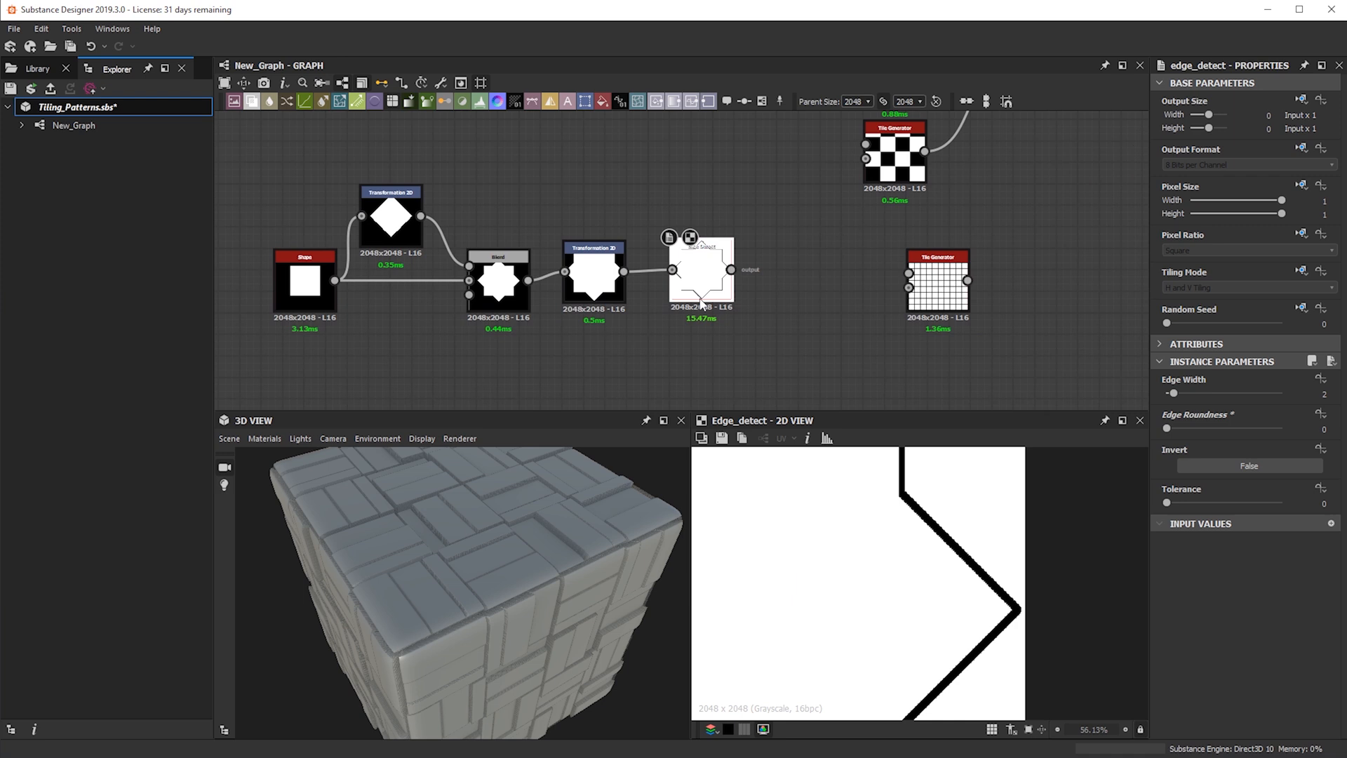
pyautogui.scroll(-2, 822, 304)
pyautogui.scroll(3, 905, 302)
pyautogui.moveTo(904, 301); pyautogui.dragTo(829, 302)
pyautogui.moveTo(659, 272); pyautogui.dragTo(823, 287)
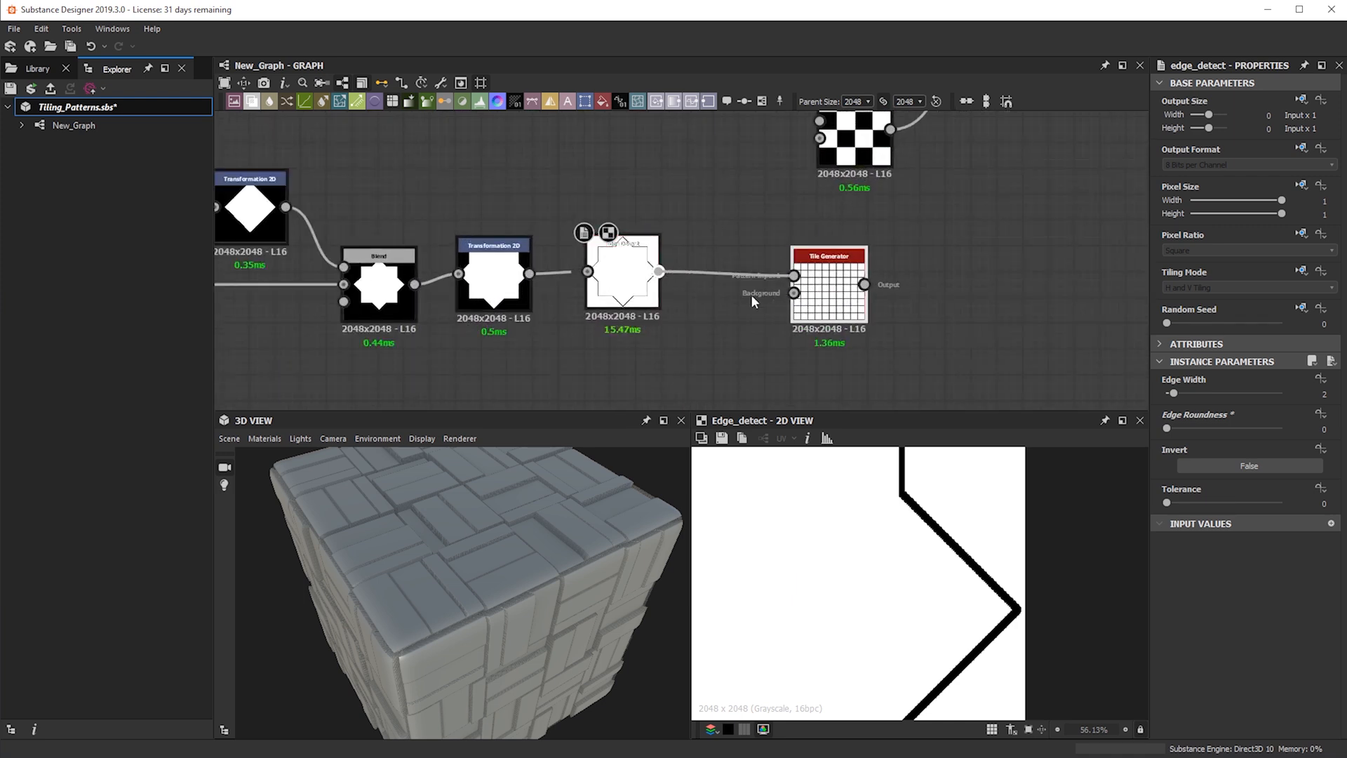
pyautogui.click(813, 280)
pyautogui.moveTo(814, 280); pyautogui.dragTo(799, 280)
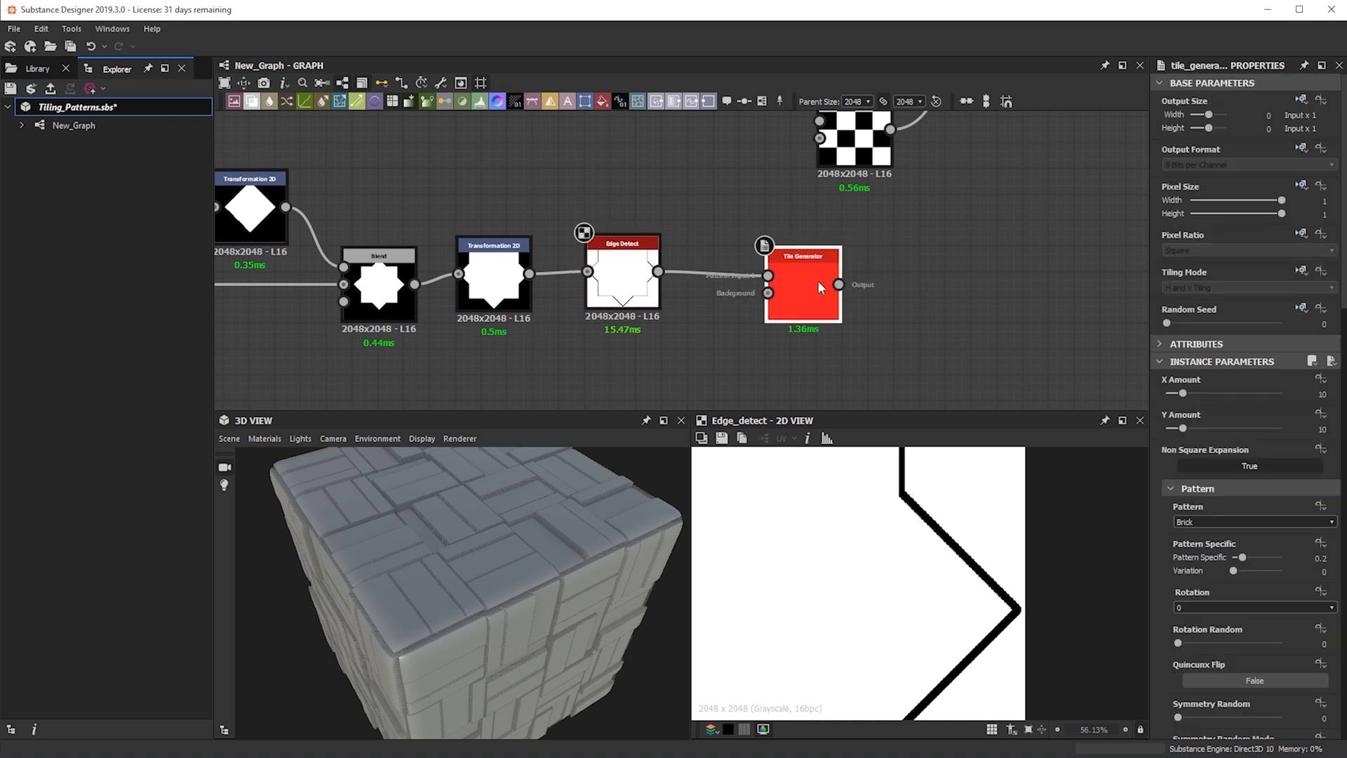
# - Show the new Tile Generator in the 2D view, set its Pattern to Image Input and inspect the repeating star outlines
pyautogui.doubleClick(798, 280)
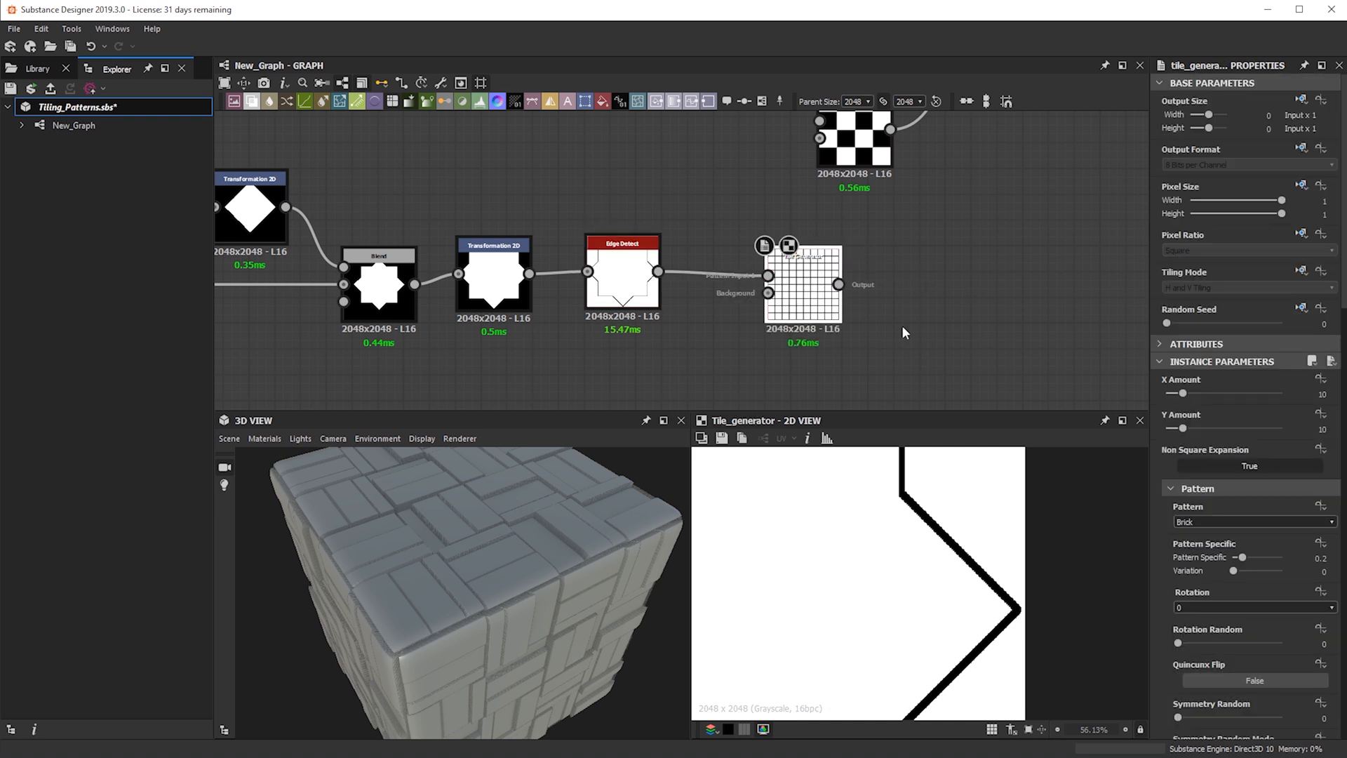
pyautogui.click(1223, 522)
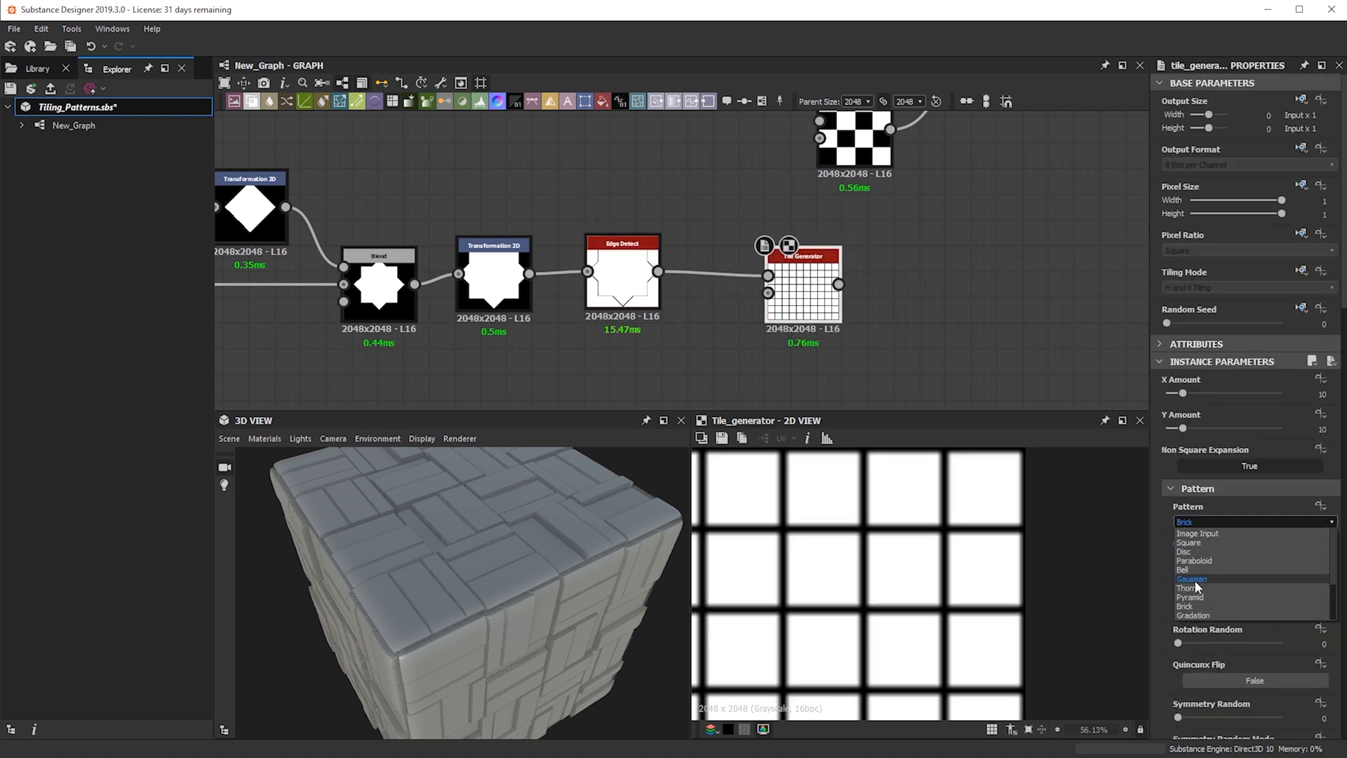
pyautogui.click(1196, 533)
pyautogui.scroll(-2, 929, 544)
pyautogui.scroll(4, 875, 572)
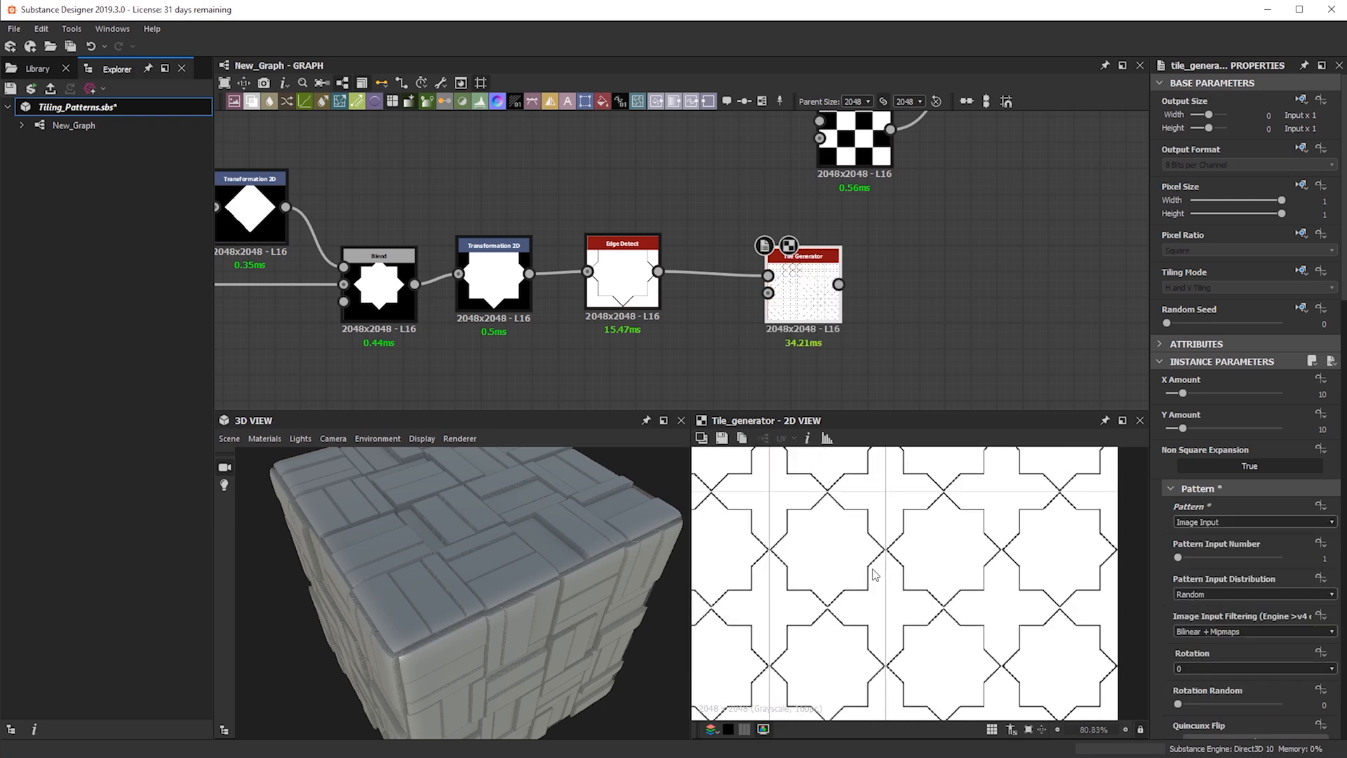
pyautogui.press('space')
pyautogui.scroll(-3, 967, 566)
pyautogui.scroll(1, 969, 572)
pyautogui.scroll(-5, 902, 598)
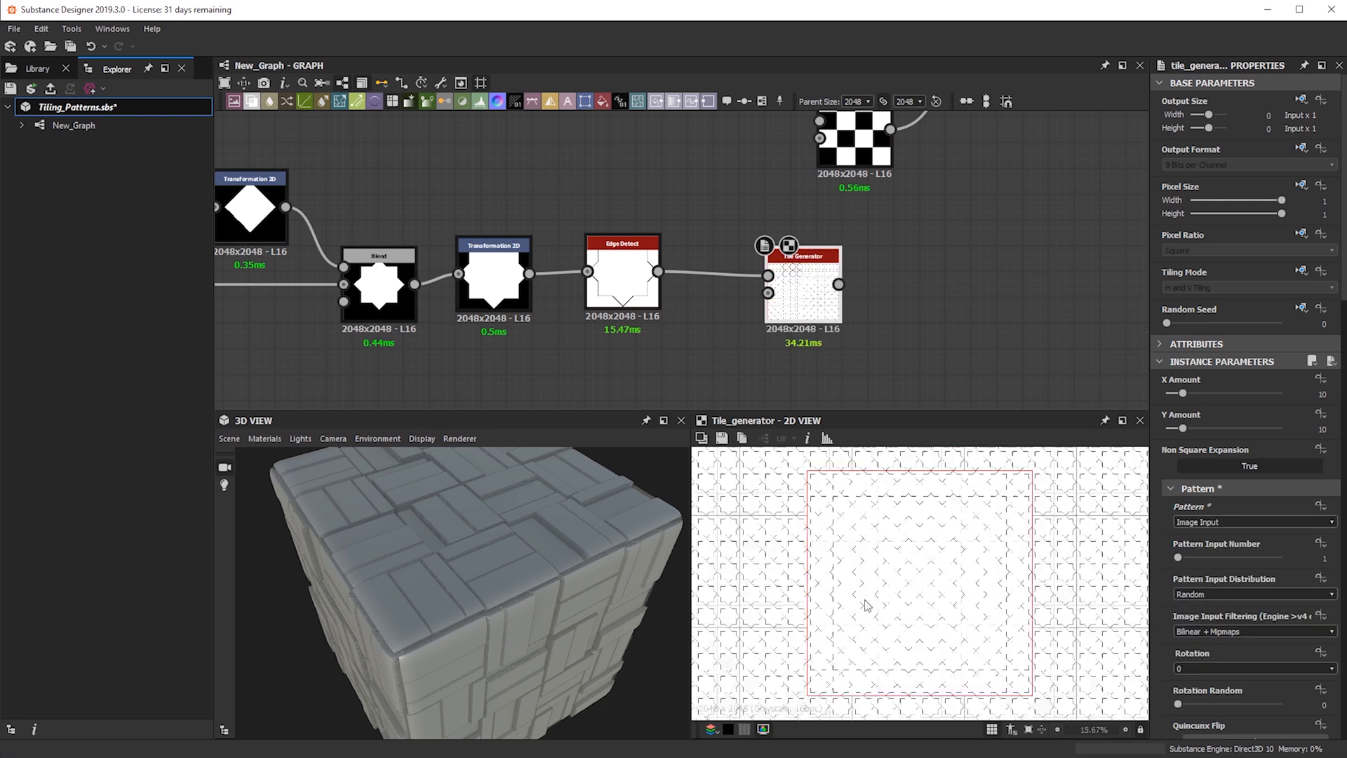
pyautogui.scroll(3, 888, 602)
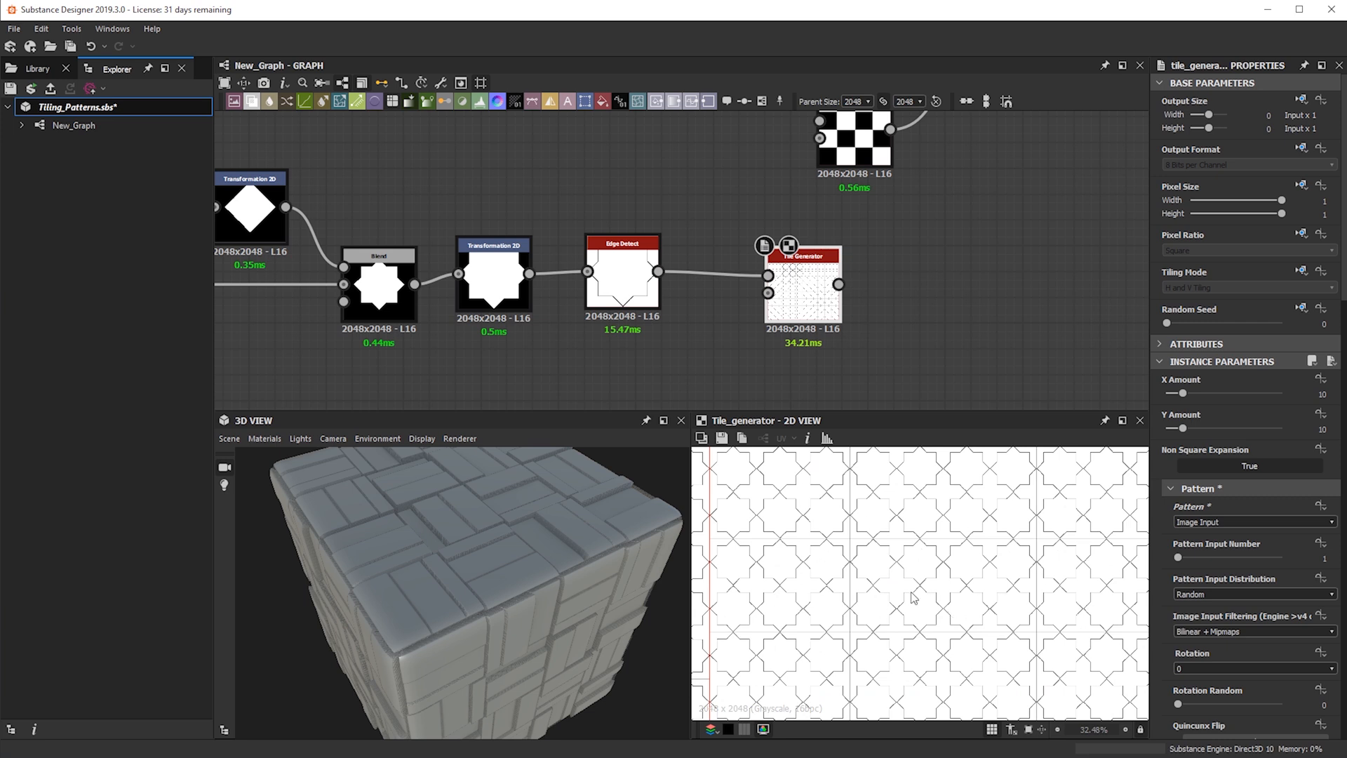
# - Set the star Tile Generator's X Amount and Y Amount to 4 and inspect the star outlines in the 2D view
pyautogui.doubleClick(1322, 394)
pyautogui.press('Return')
pyautogui.doubleClick(1322, 394)
pyautogui.write('4')
pyautogui.press('Tab')
pyautogui.write('4')
pyautogui.press('Return')
pyautogui.scroll(-2, 932, 622)
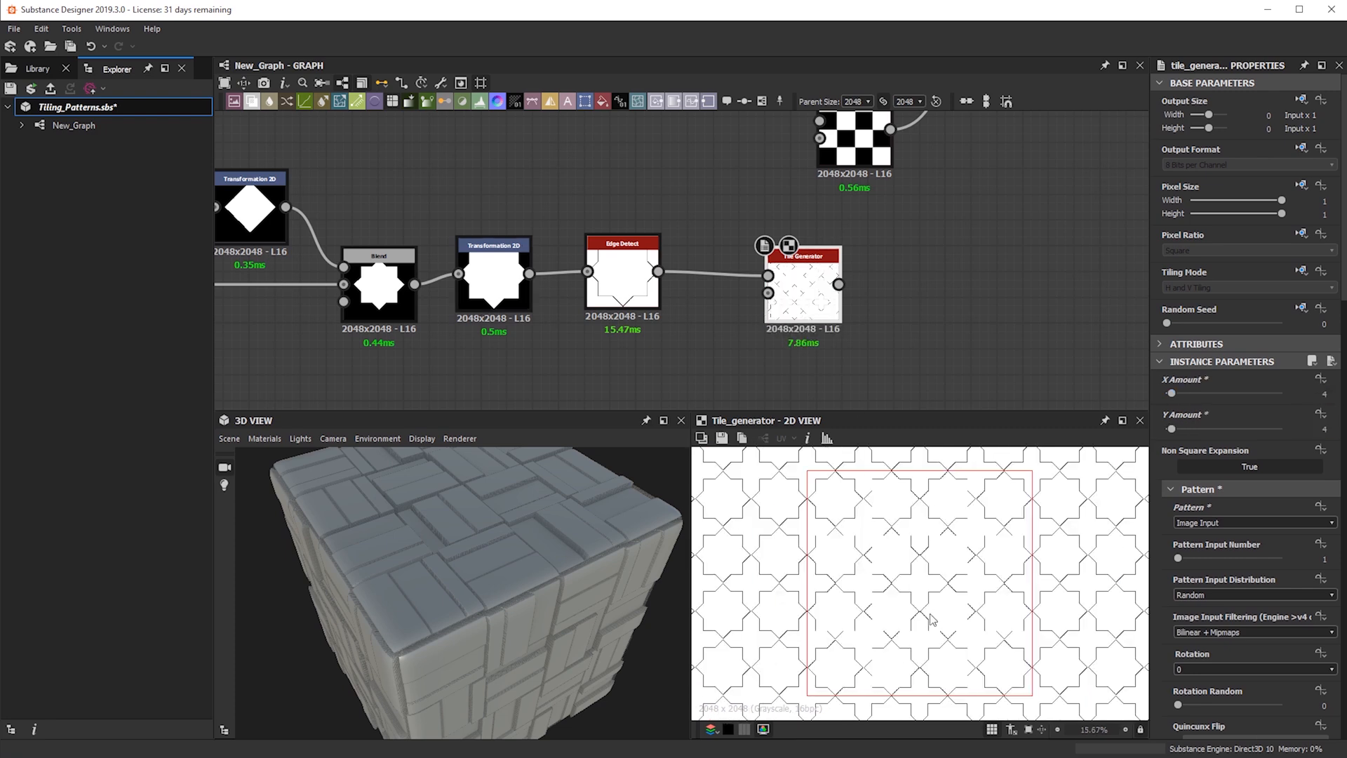
pyautogui.scroll(6, 895, 582)
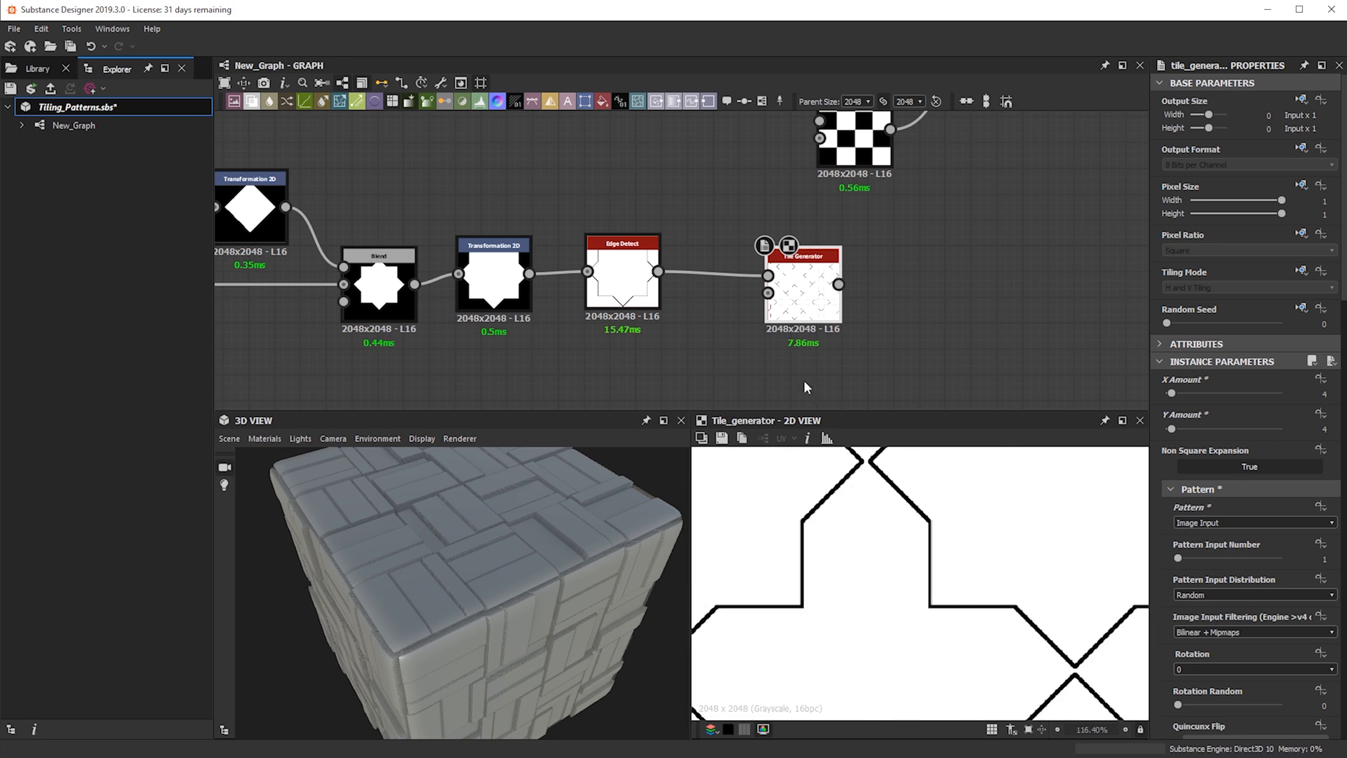
pyautogui.scroll(-6, 881, 620)
pyautogui.moveTo(812, 544); pyautogui.dragTo(940, 659, button='middle')
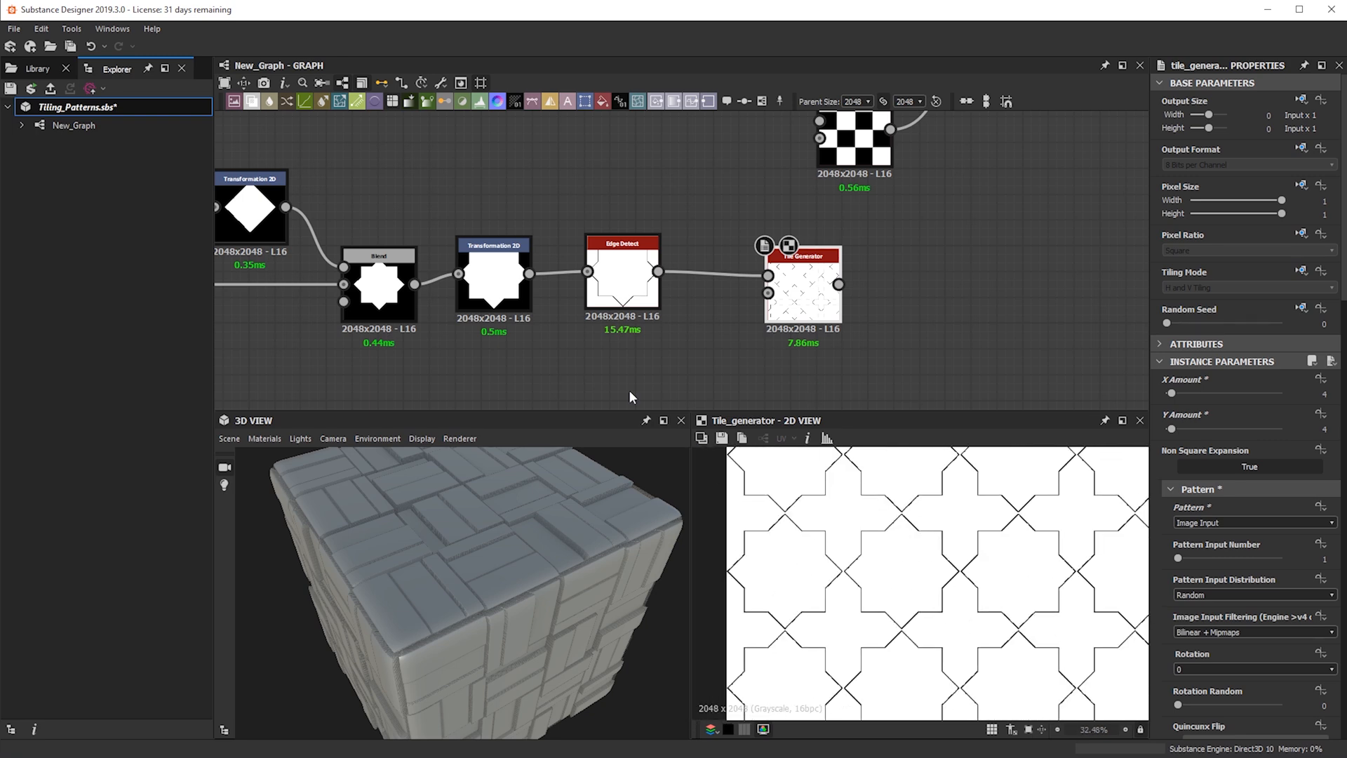
# - Move the star Tile Generator closer to the Edge Detect node and zoom in on the meeting star tips
pyautogui.moveTo(515, 266); pyautogui.dragTo(797, 287, button='middle')
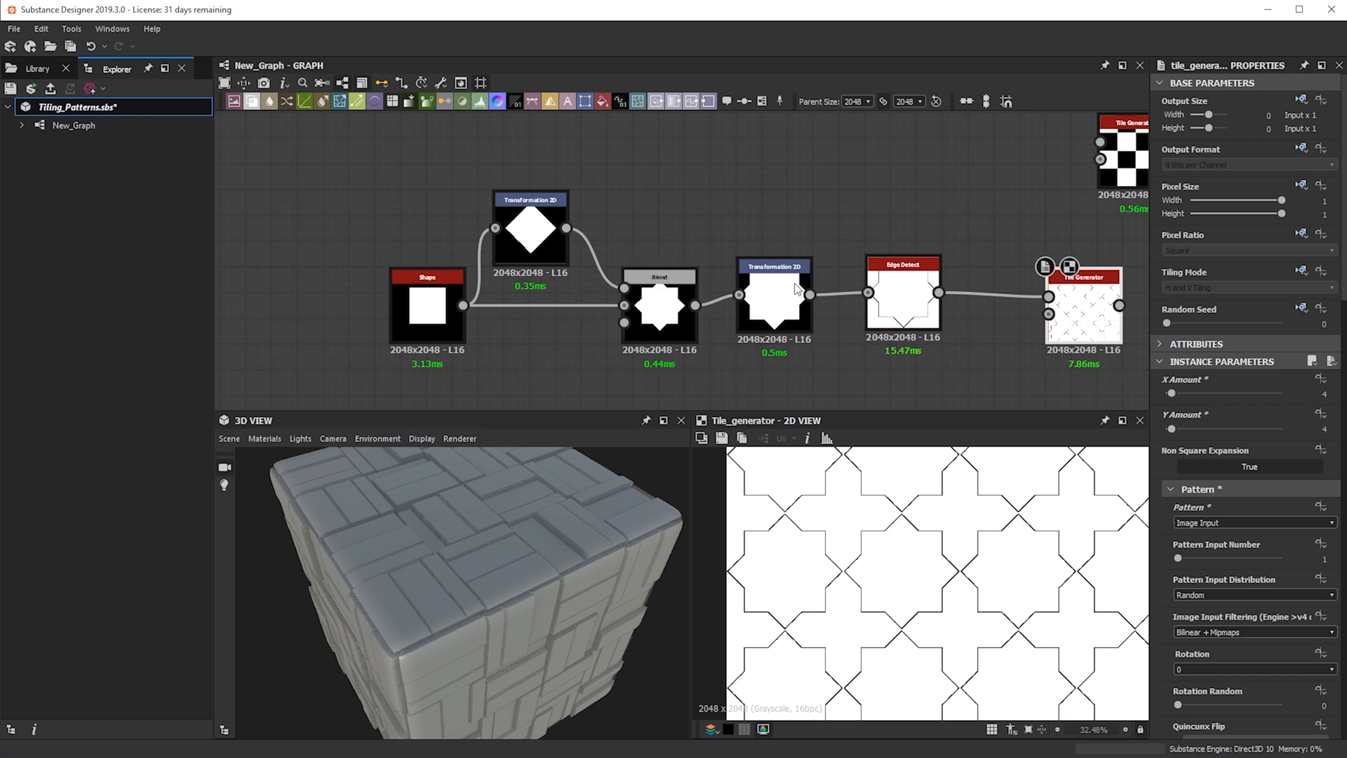
pyautogui.moveTo(799, 251); pyautogui.dragTo(592, 227, button='middle')
pyautogui.scroll(2, 892, 298)
pyautogui.moveTo(863, 290); pyautogui.dragTo(791, 269)
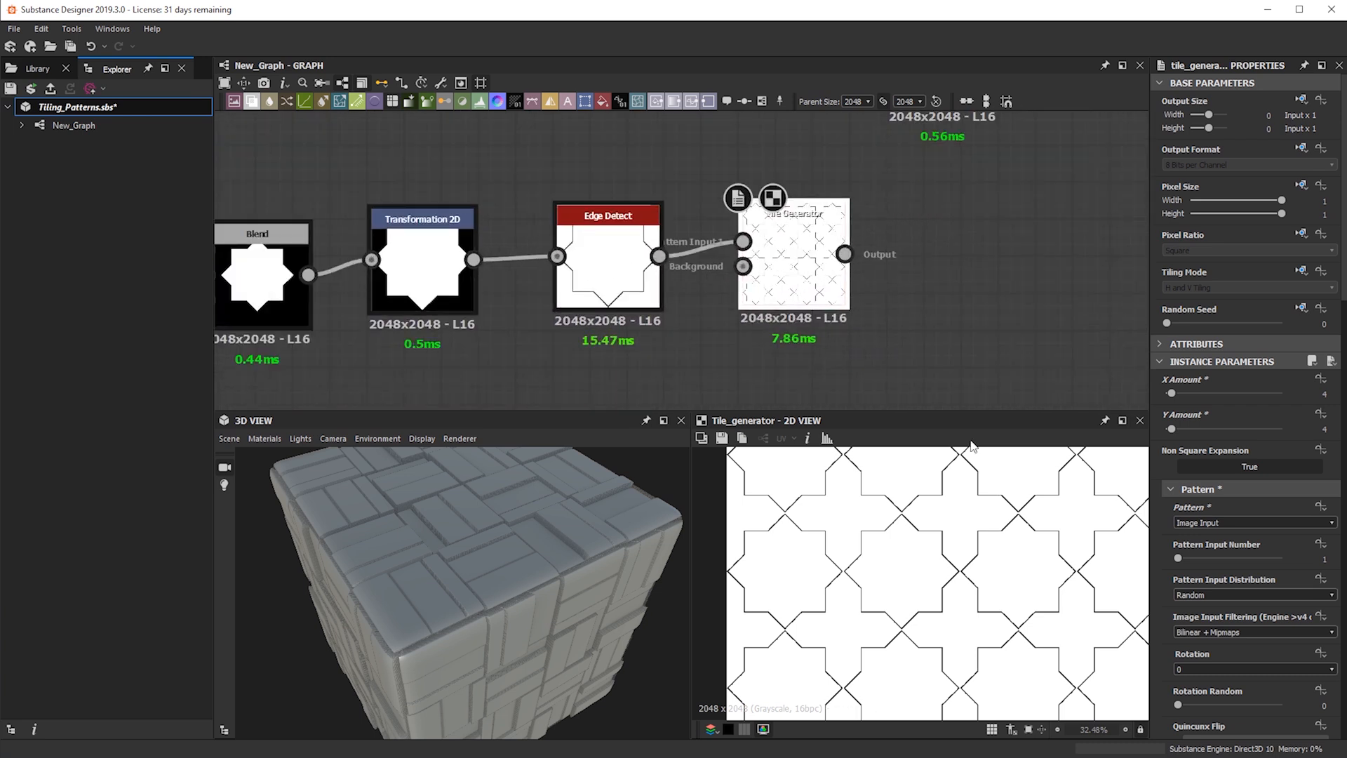
pyautogui.scroll(8, 980, 571)
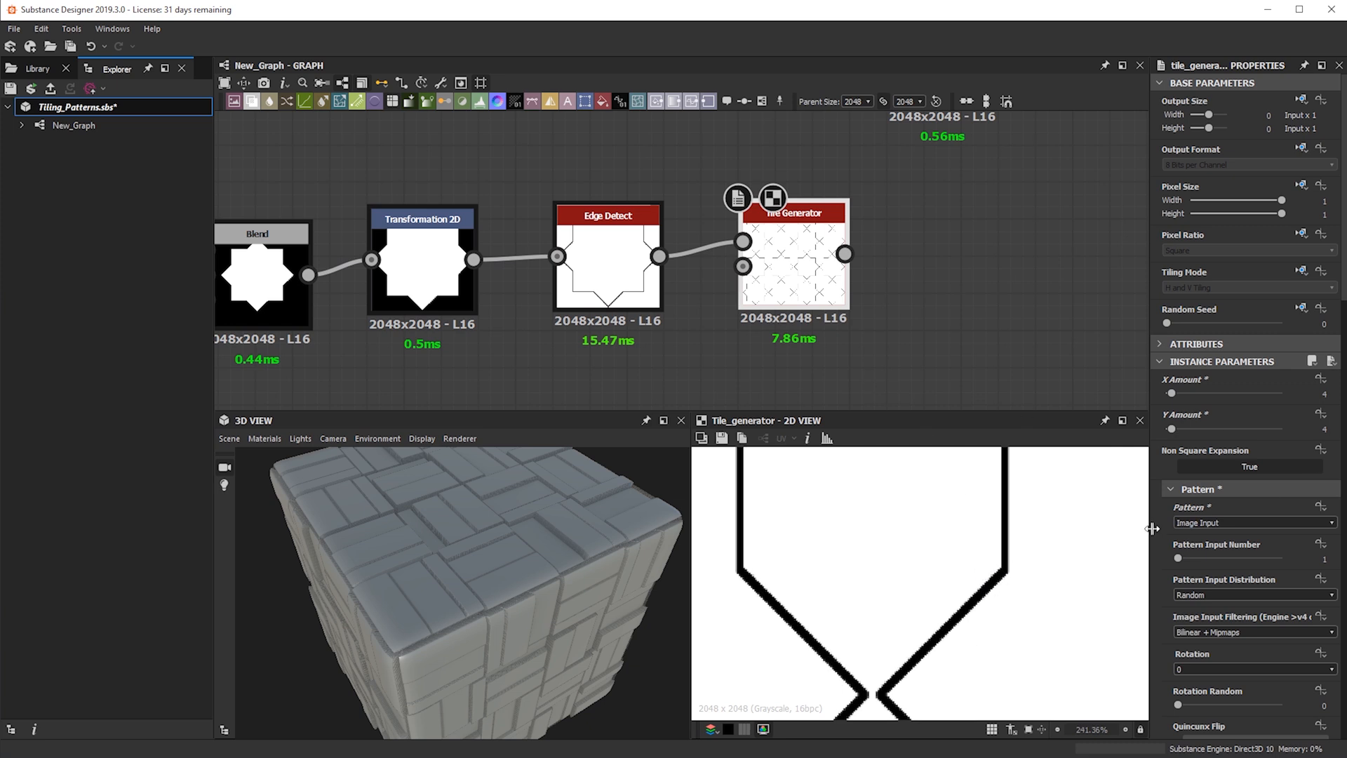
# - Set the star Tile Generator's X Amount and Y Amount to 2 and inspect the gap between neighbouring star tips
pyautogui.doubleClick(1321, 396)
pyautogui.write('2')
pyautogui.press('Tab')
pyautogui.write('2')
pyautogui.press('Return')
pyautogui.scroll(-5, 925, 626)
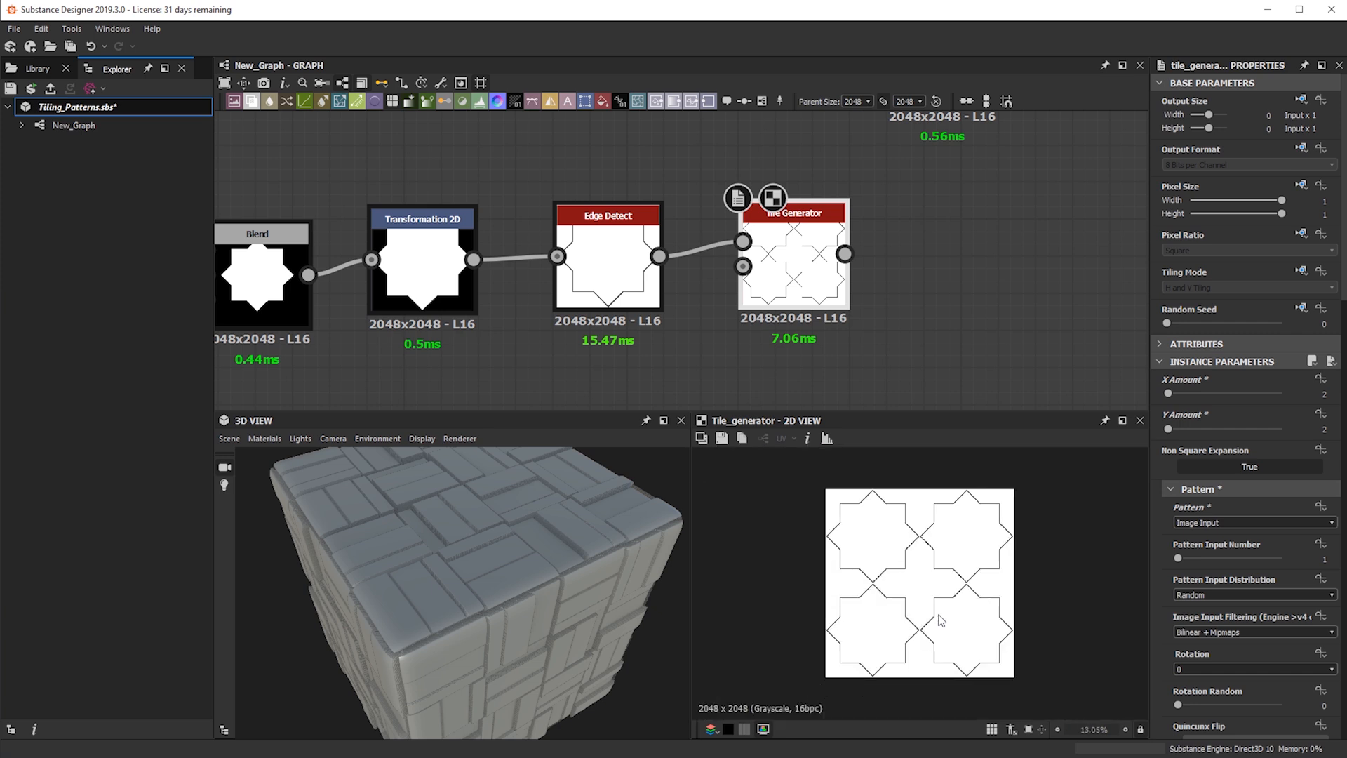
pyautogui.scroll(2, 919, 288)
pyautogui.press('space')
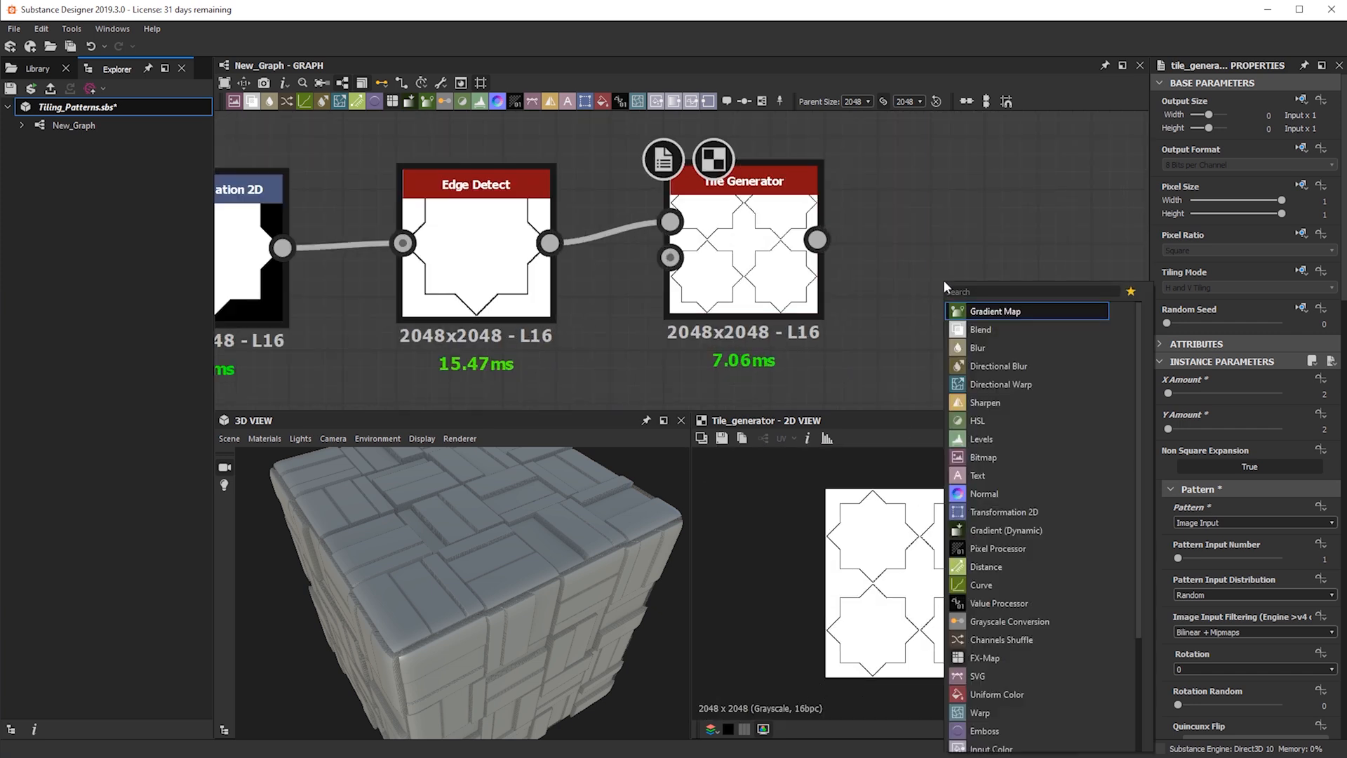
pyautogui.scroll(5, 873, 611)
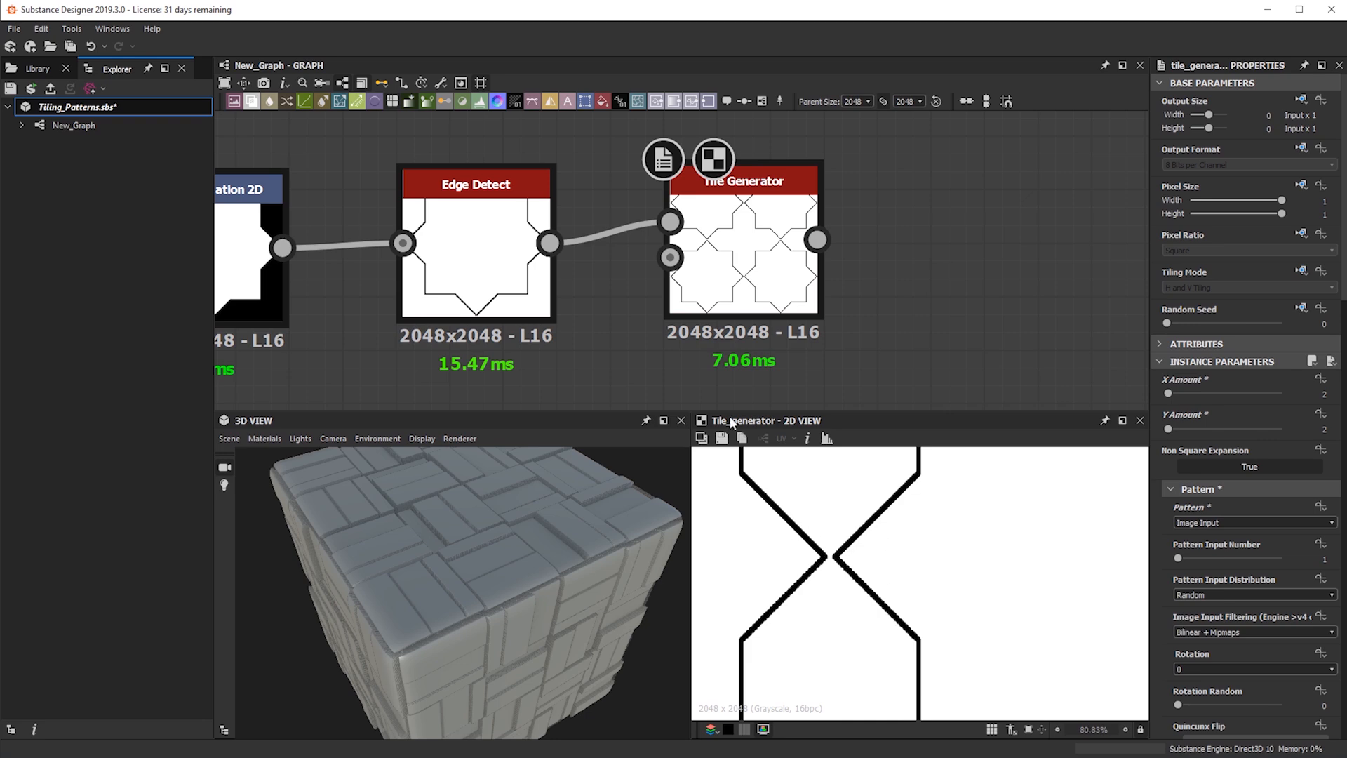
pyautogui.scroll(-5, 735, 323)
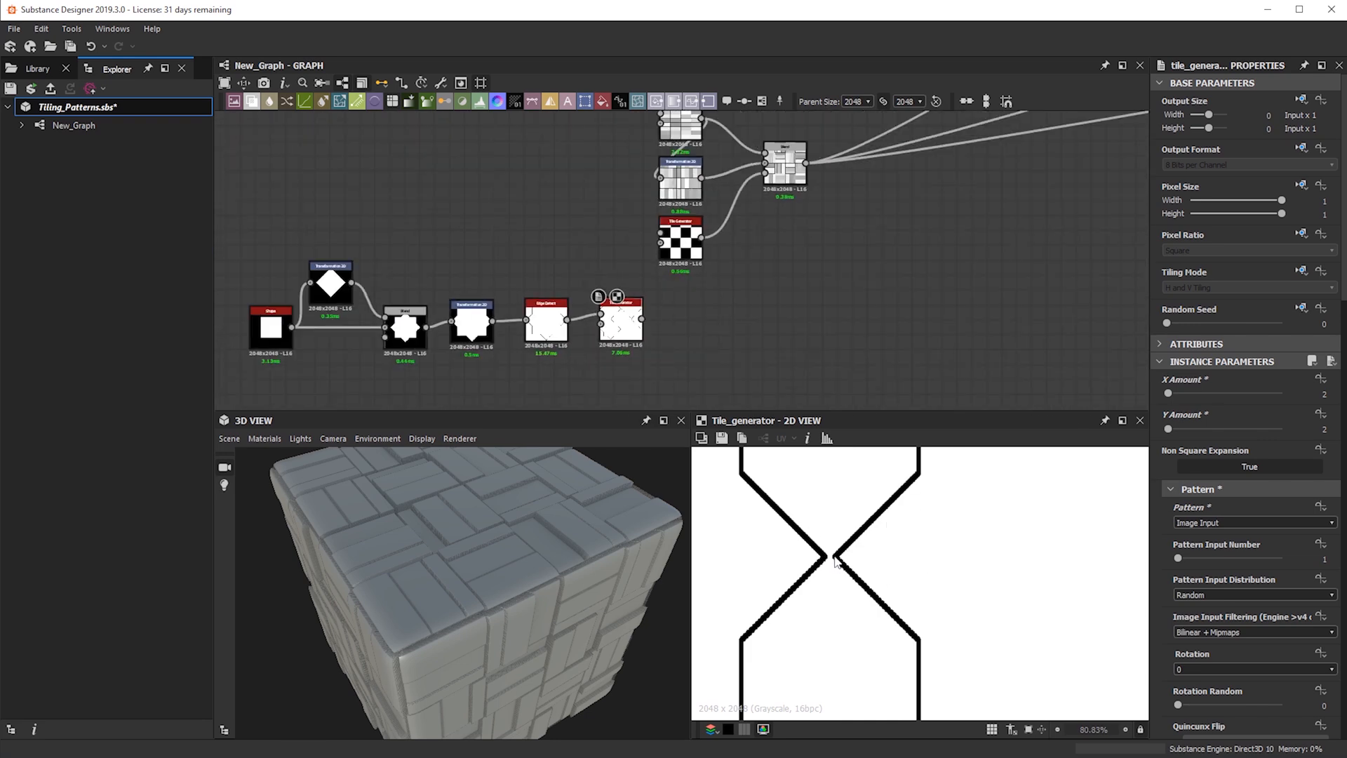
# - Add a Bevel node beside the star Tile Generator
pyautogui.scroll(-2, 736, 323)
pyautogui.press('space')
pyautogui.write('non uniform')
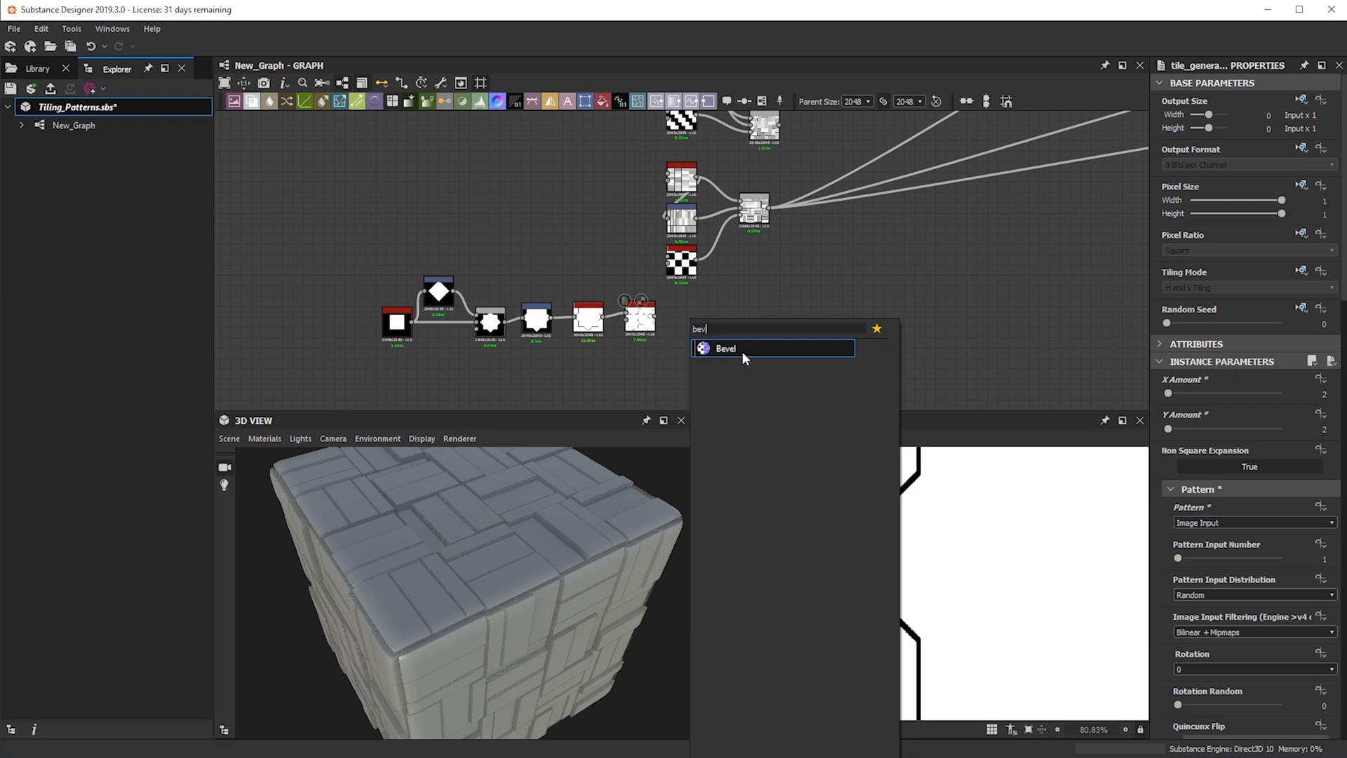
pyautogui.click(742, 351)
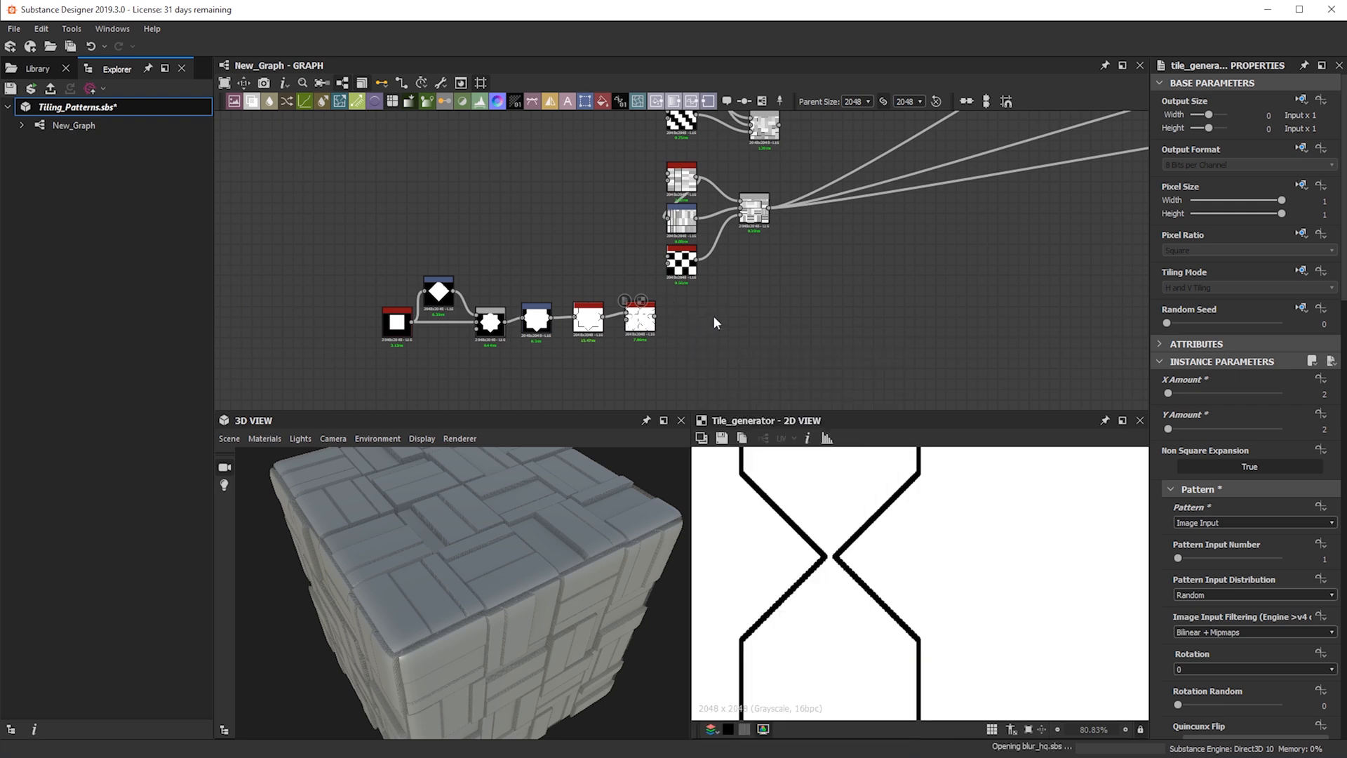
pyautogui.scroll(4, 694, 317)
pyautogui.scroll(-3, 603, 351)
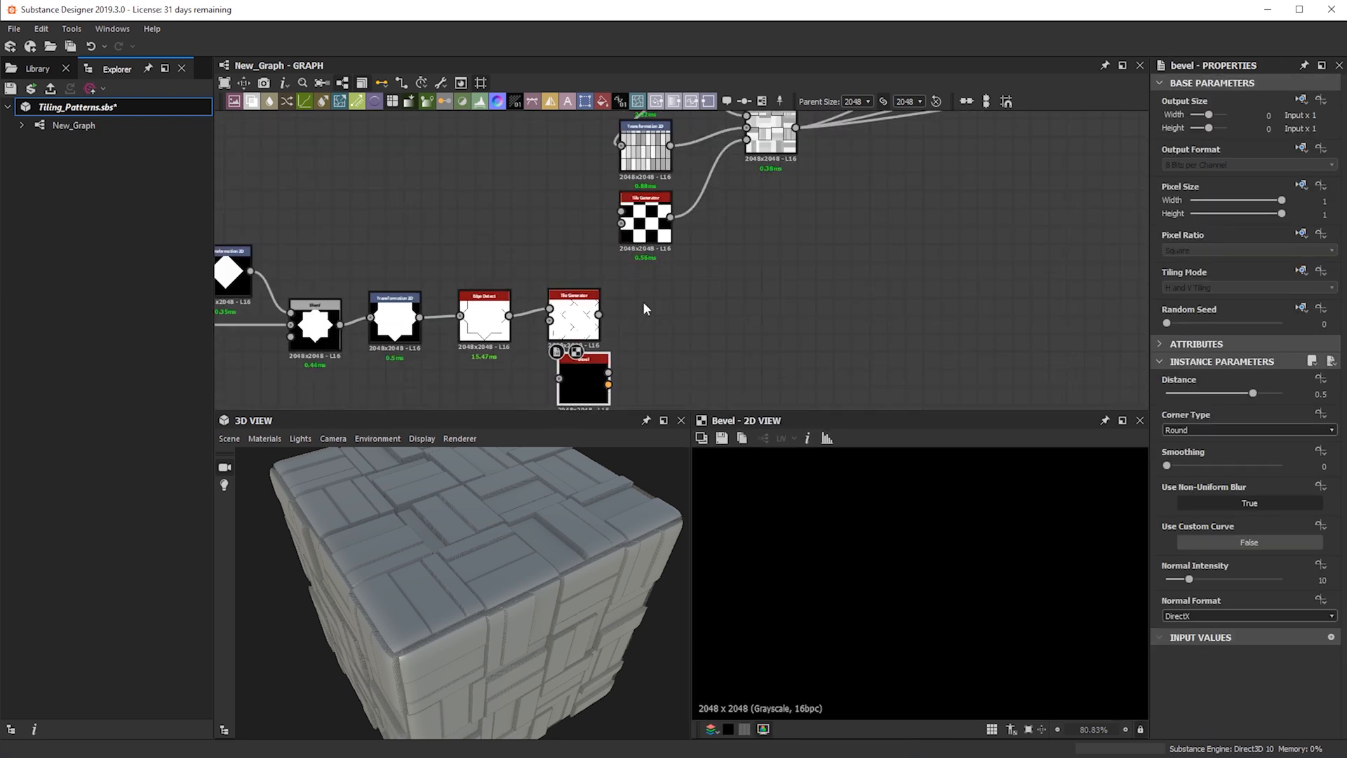
pyautogui.scroll(-1, 839, 367)
# - Move the three material connections from the basket-weave Blend to the star Tile Generator's output and view the pattern on the cube
pyautogui.moveTo(829, 367); pyautogui.dragTo(325, 226)
pyautogui.moveTo(552, 283); pyautogui.dragTo(574, 298)
pyautogui.scroll(-5, 882, 255)
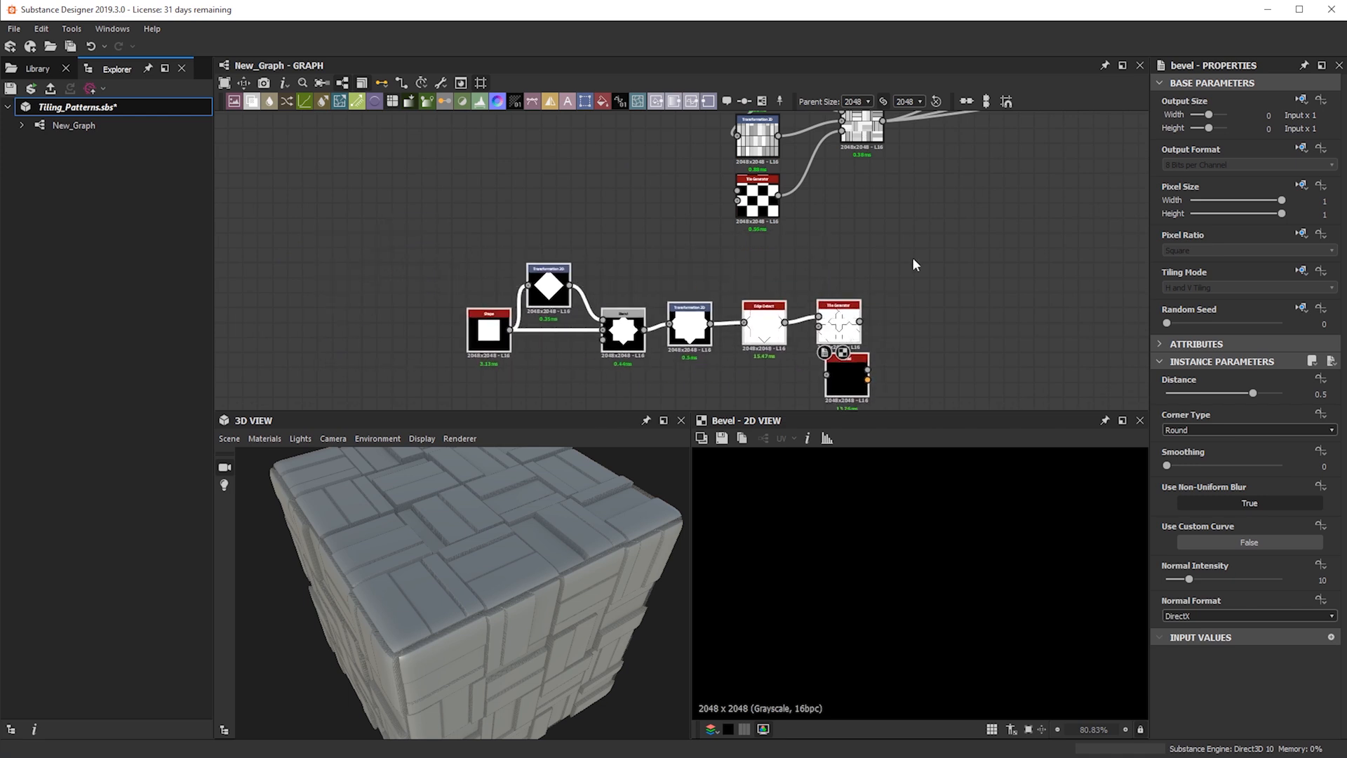
pyautogui.scroll(4, 631, 259)
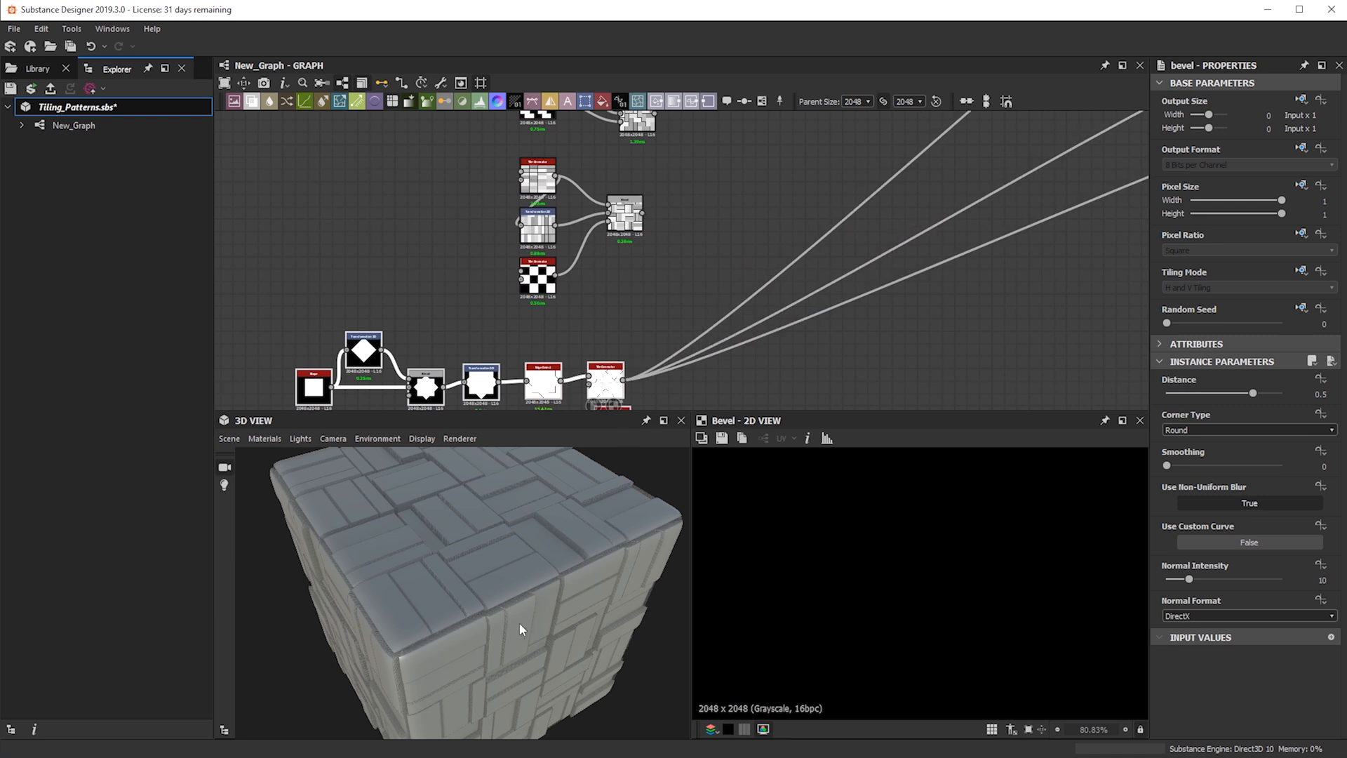
pyautogui.moveTo(561, 487); pyautogui.dragTo(451, 632)
pyautogui.scroll(-3, 983, 254)
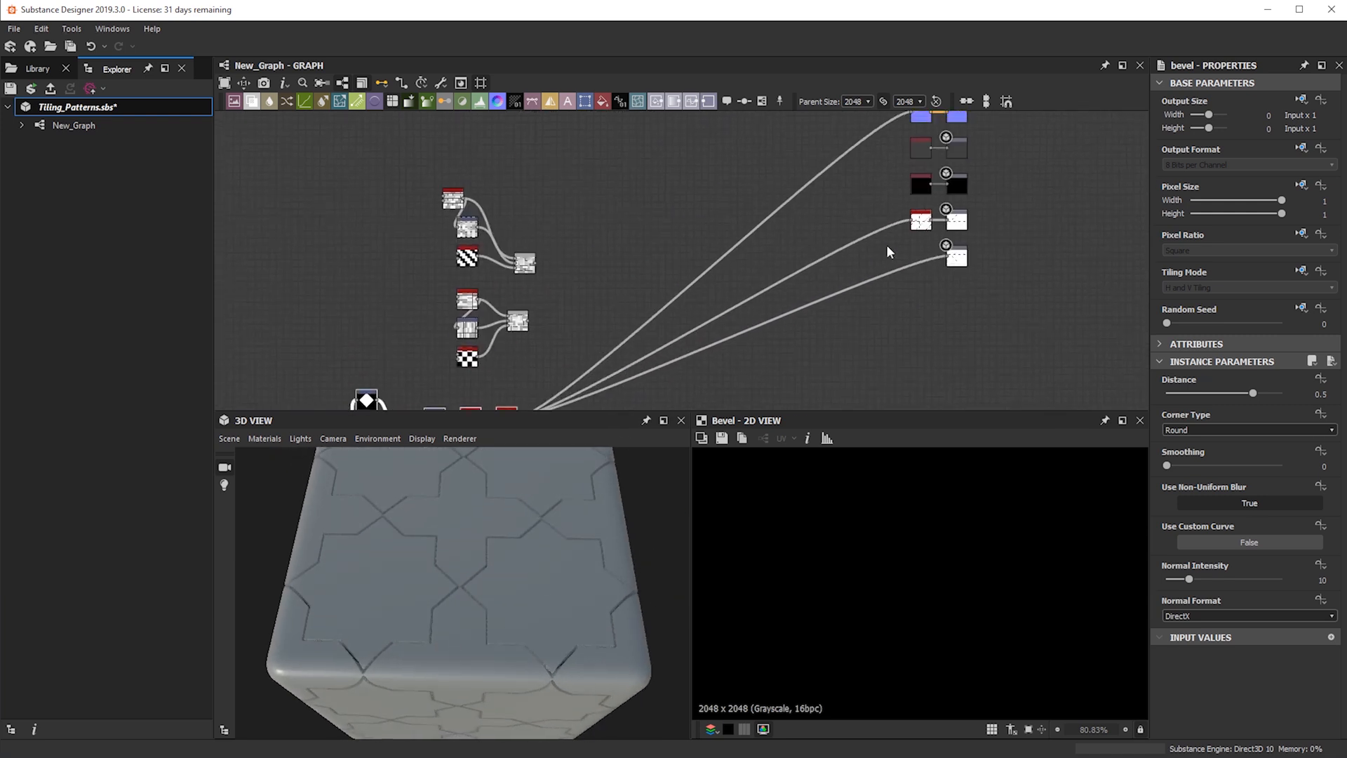
# - Show the Normal node in the 2D view and examine the edges of the star outlines up close
pyautogui.scroll(5, 886, 251)
pyautogui.doubleClick(634, 275)
pyautogui.scroll(5, 862, 573)
pyautogui.moveTo(836, 567); pyautogui.dragTo(824, 545, button='middle')
pyautogui.scroll(-3, 589, 313)
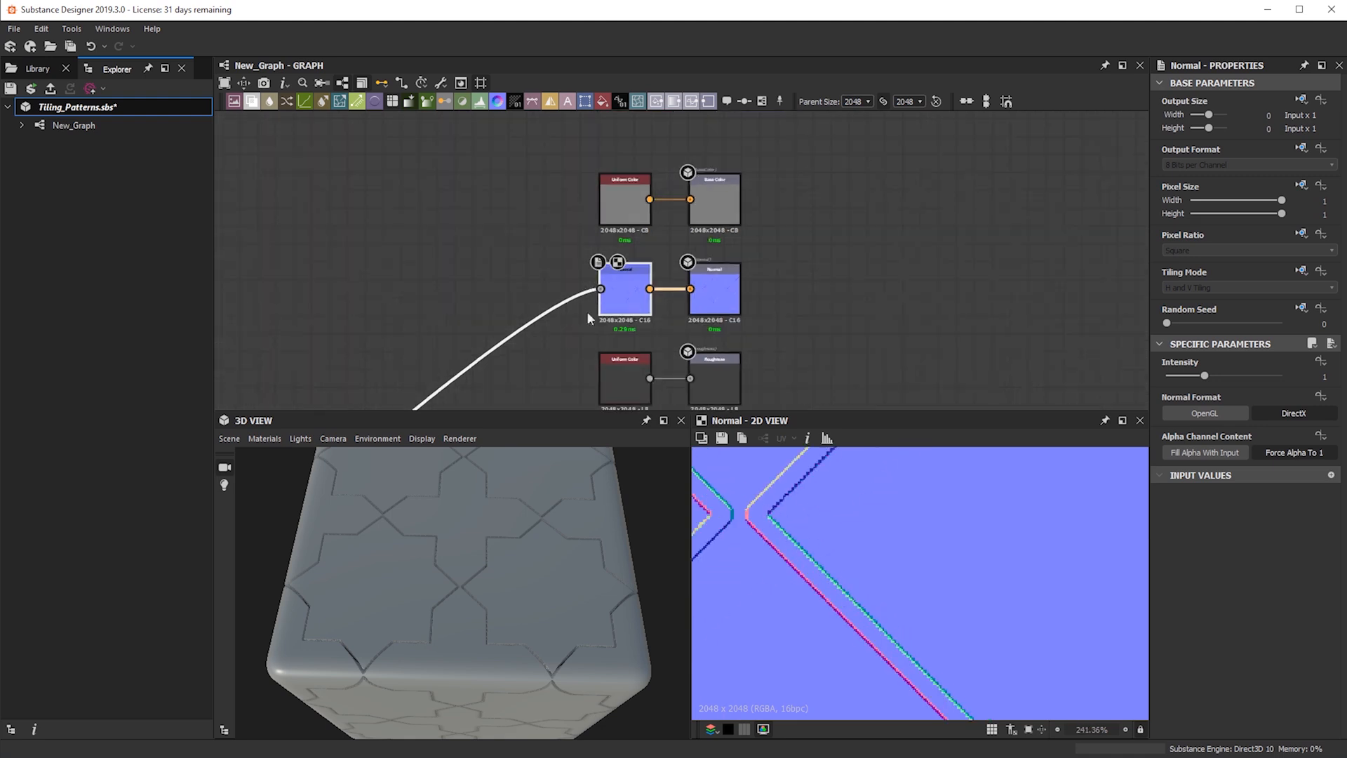
# - Connect the star Tile Generator's output to the Bevel input, show the Bevel height in the 2D view and set Distance to 0.01
pyautogui.moveTo(586, 310); pyautogui.dragTo(813, 161, button='middle')
pyautogui.moveTo(617, 256); pyautogui.dragTo(647, 312, button='middle')
pyautogui.scroll(3, 789, 197)
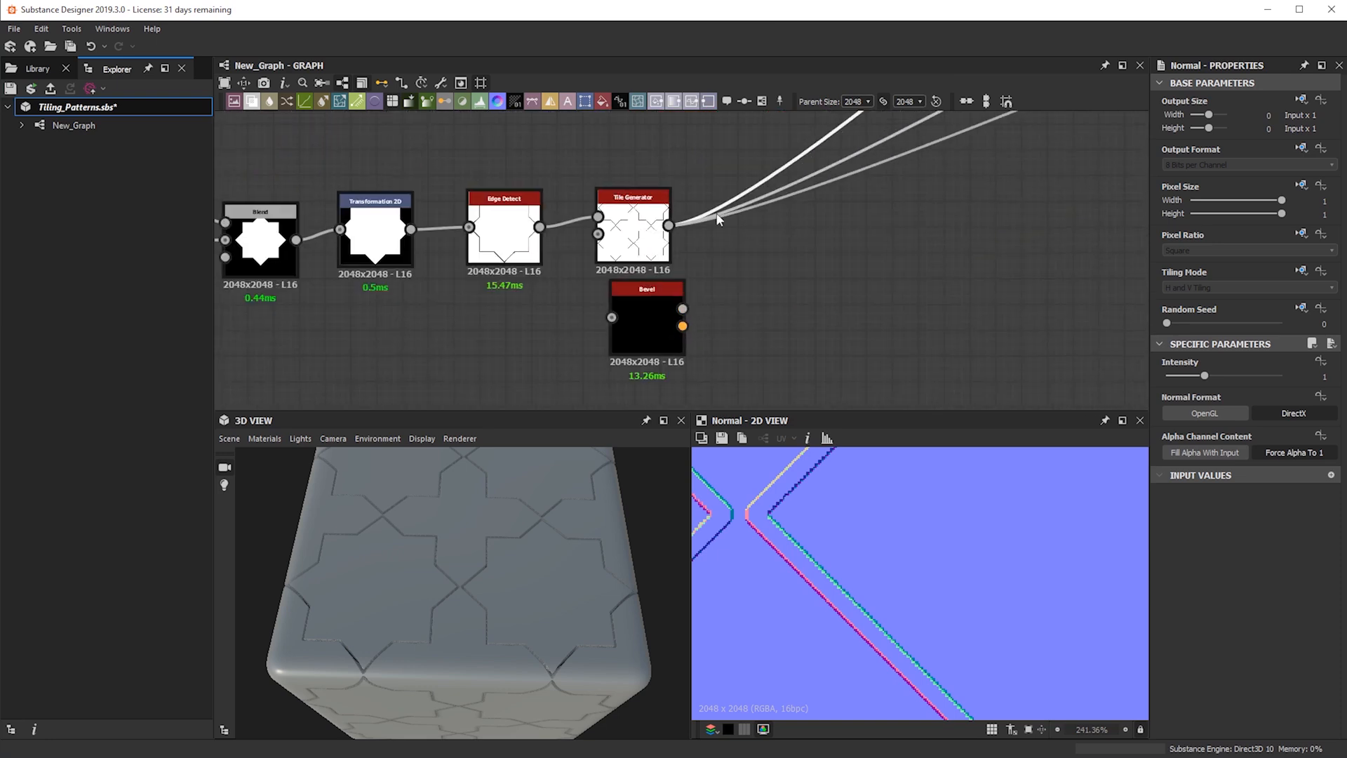
pyautogui.scroll(2, 721, 229)
pyautogui.moveTo(670, 235); pyautogui.dragTo(609, 329)
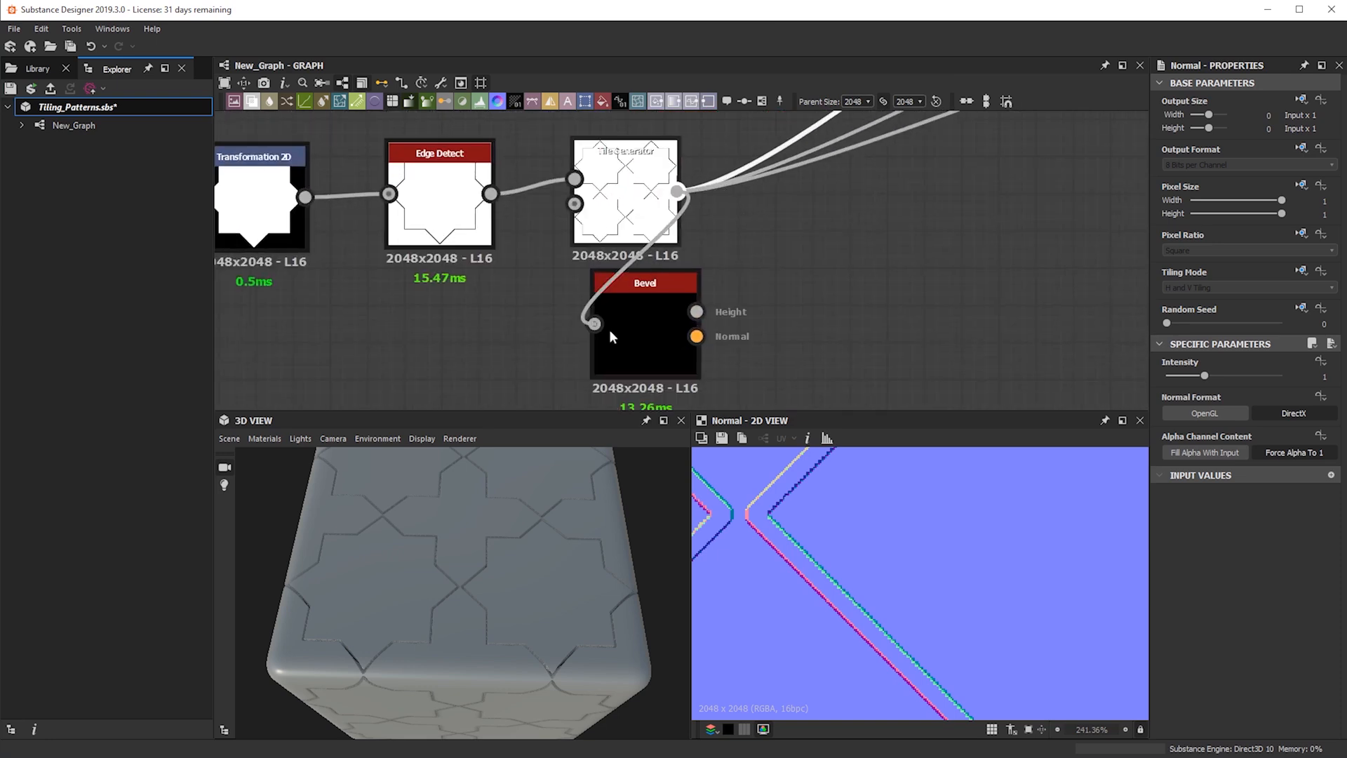
pyautogui.click(609, 330)
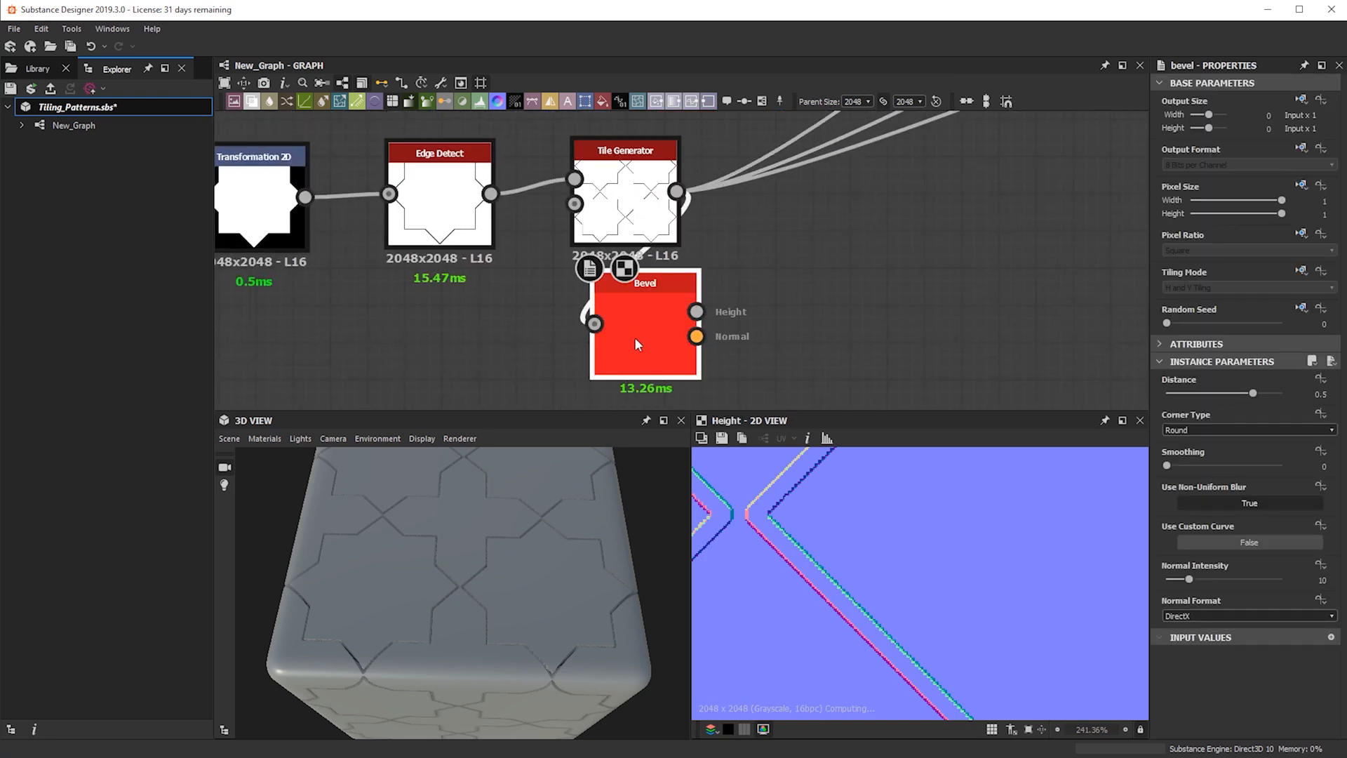
pyautogui.doubleClick(634, 327)
pyautogui.moveTo(1243, 397); pyautogui.dragTo(1223, 394)
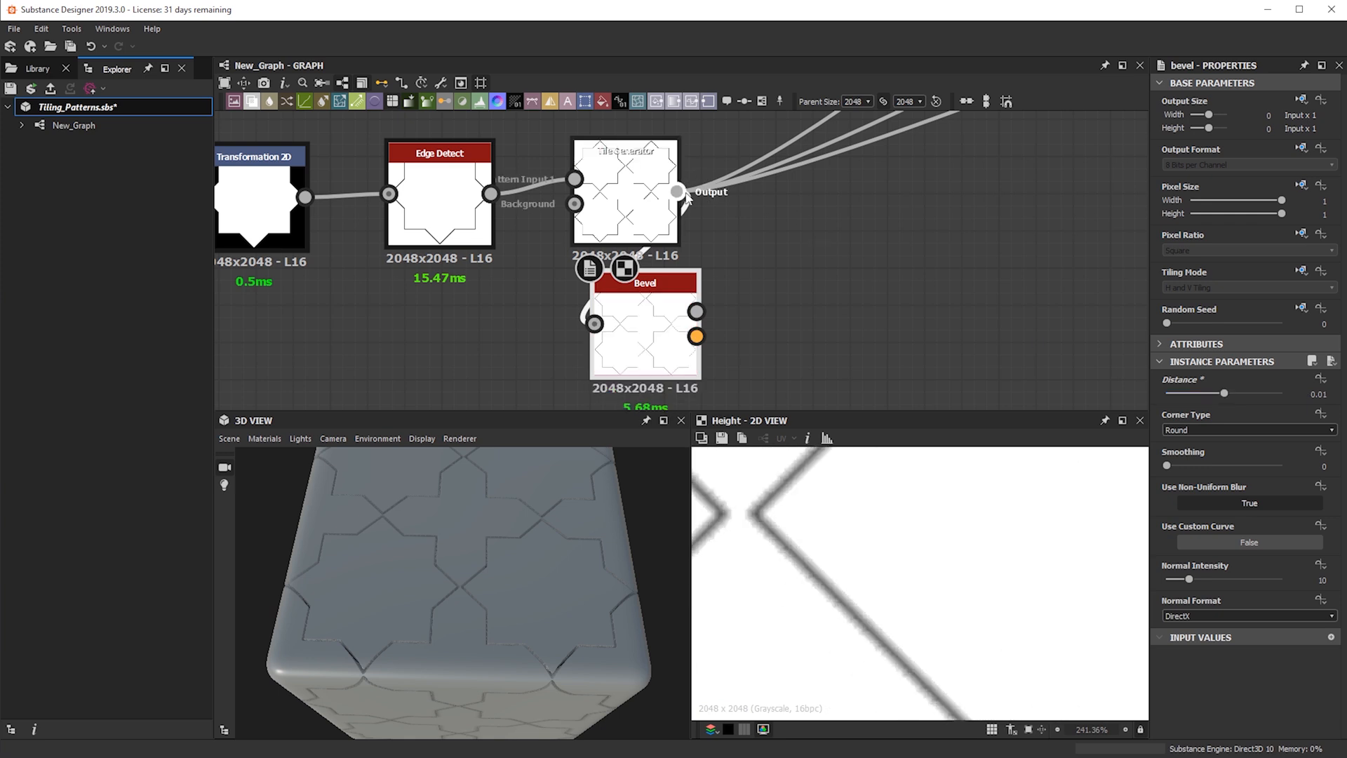
# - Move the three material connections from the Tile Generator to the Bevel's Height output and check the grooves on the cube
pyautogui.keyDown('shift'); pyautogui.moveTo(675, 191); pyautogui.dragTo(696, 311); pyautogui.keyUp('shift')
pyautogui.moveTo(594, 323); pyautogui.dragTo(676, 190)
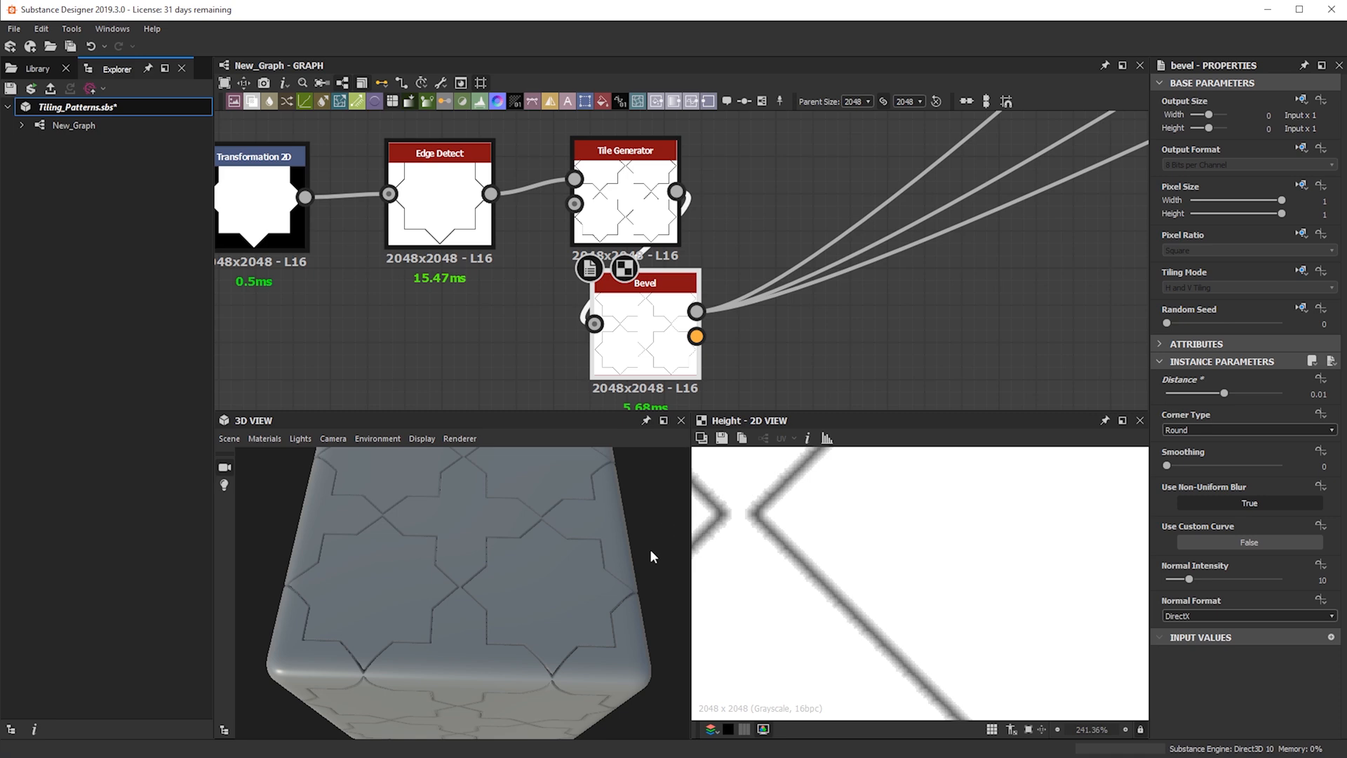
pyautogui.moveTo(487, 612); pyautogui.dragTo(579, 649)
pyautogui.scroll(-4, 923, 244)
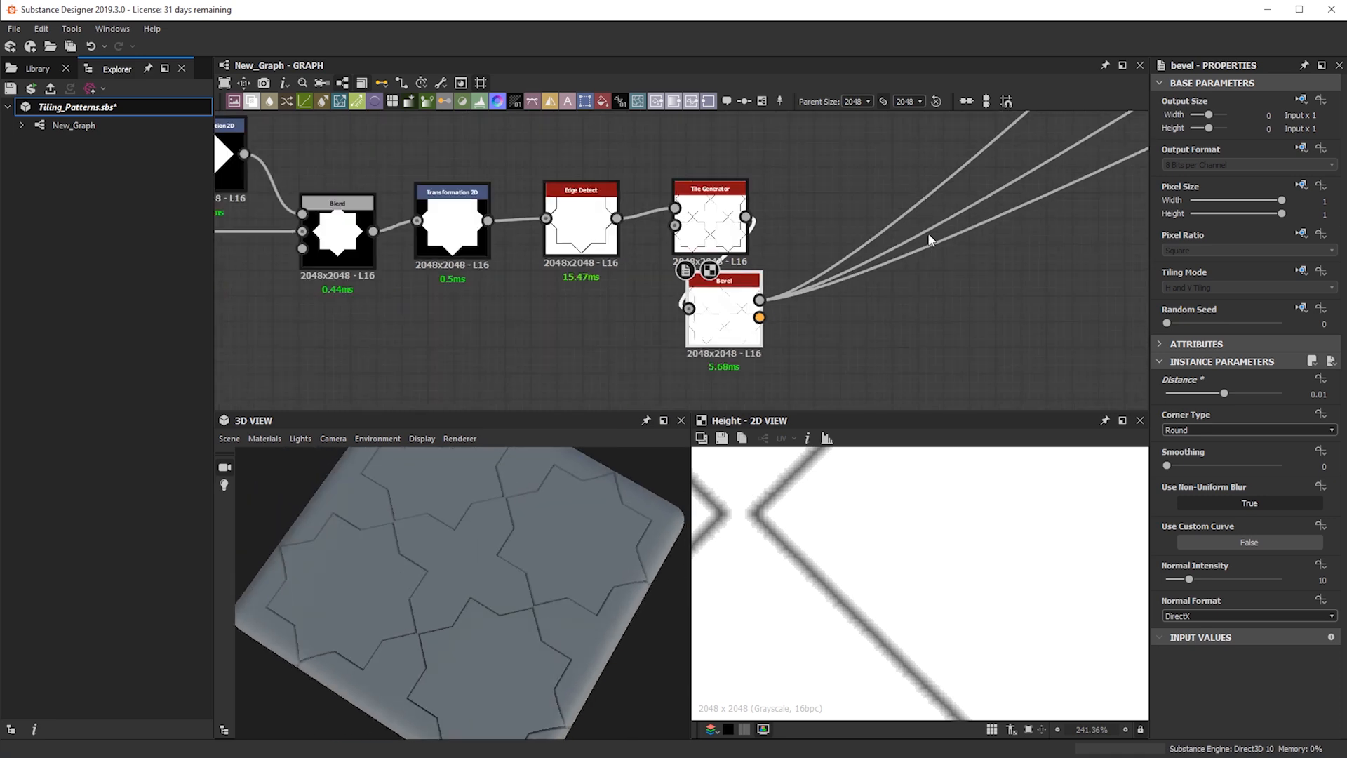
pyautogui.keyDown('alt'); pyautogui.moveTo(674, 458); pyautogui.dragTo(617, 512, button='right'); pyautogui.keyUp('alt')
# - Show the Normal node in the 2D view and examine the bevelled groove edges up close
pyautogui.moveTo(652, 329); pyautogui.dragTo(463, 358, button='middle')
pyautogui.moveTo(1062, 200)
pyautogui.mouseDown(button='middle')
pyautogui.moveTo(783, 295)
pyautogui.moveTo(526, 404)
pyautogui.mouseUp(button='middle')
pyautogui.keyDown('alt'); pyautogui.moveTo(638, 232); pyautogui.dragTo(696, 156, button='right'); pyautogui.keyUp('alt')
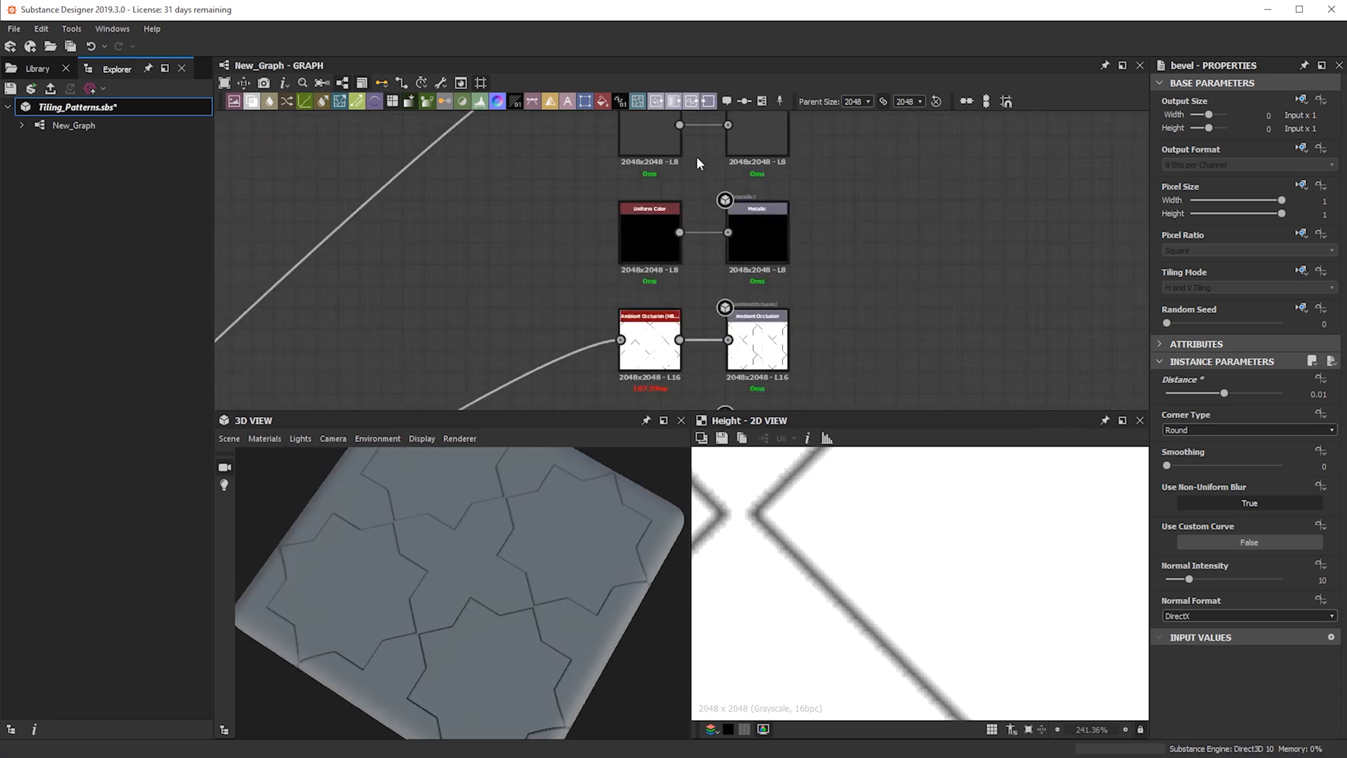
pyautogui.moveTo(696, 156); pyautogui.dragTo(704, 407, button='middle')
pyautogui.doubleClick(675, 272)
pyautogui.scroll(-3, 860, 551)
pyautogui.scroll(-4, 779, 206)
pyautogui.moveTo(490, 372); pyautogui.dragTo(751, 189, button='middle')
pyautogui.scroll(5, 785, 224)
pyautogui.scroll(5, 501, 498)
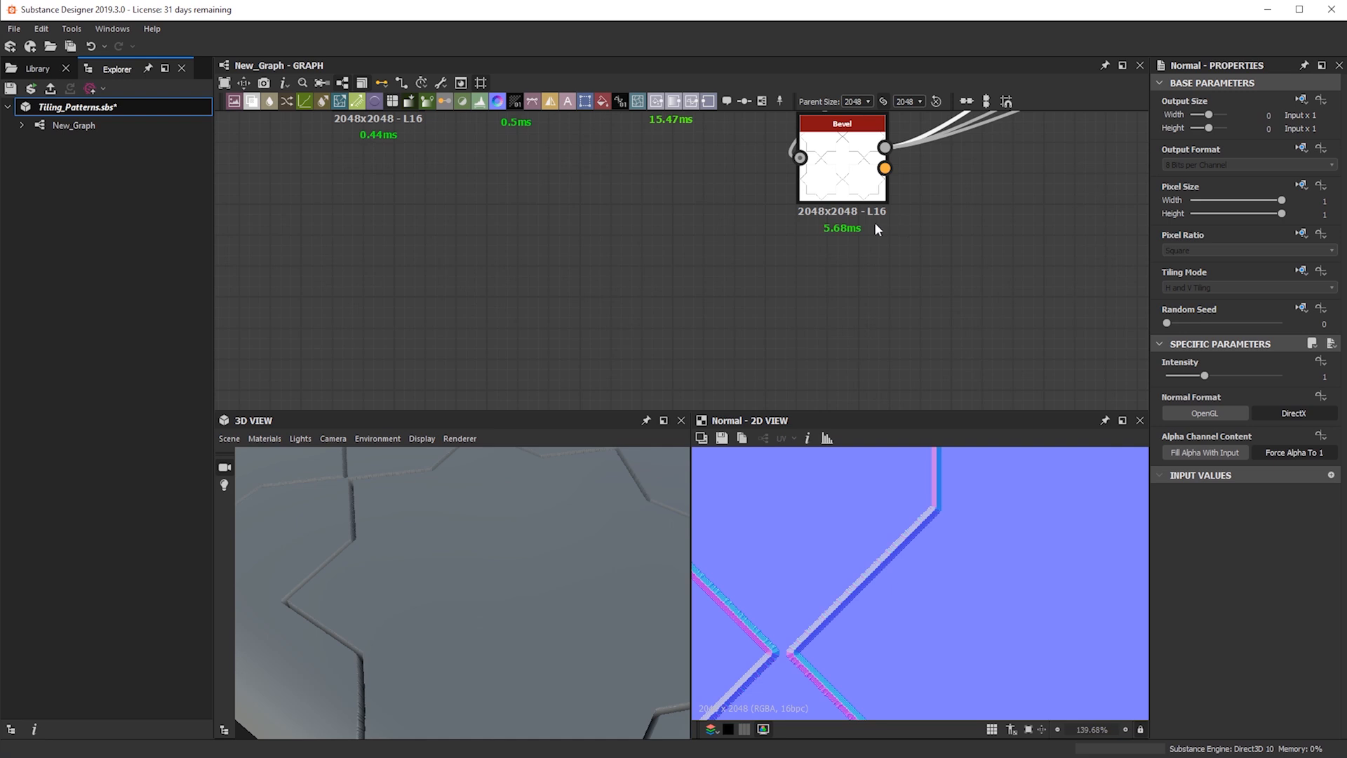
# - Try Bevel Distance values of 0.02 and 0.01 while comparing the grooves in the normal map
pyautogui.click(841, 161)
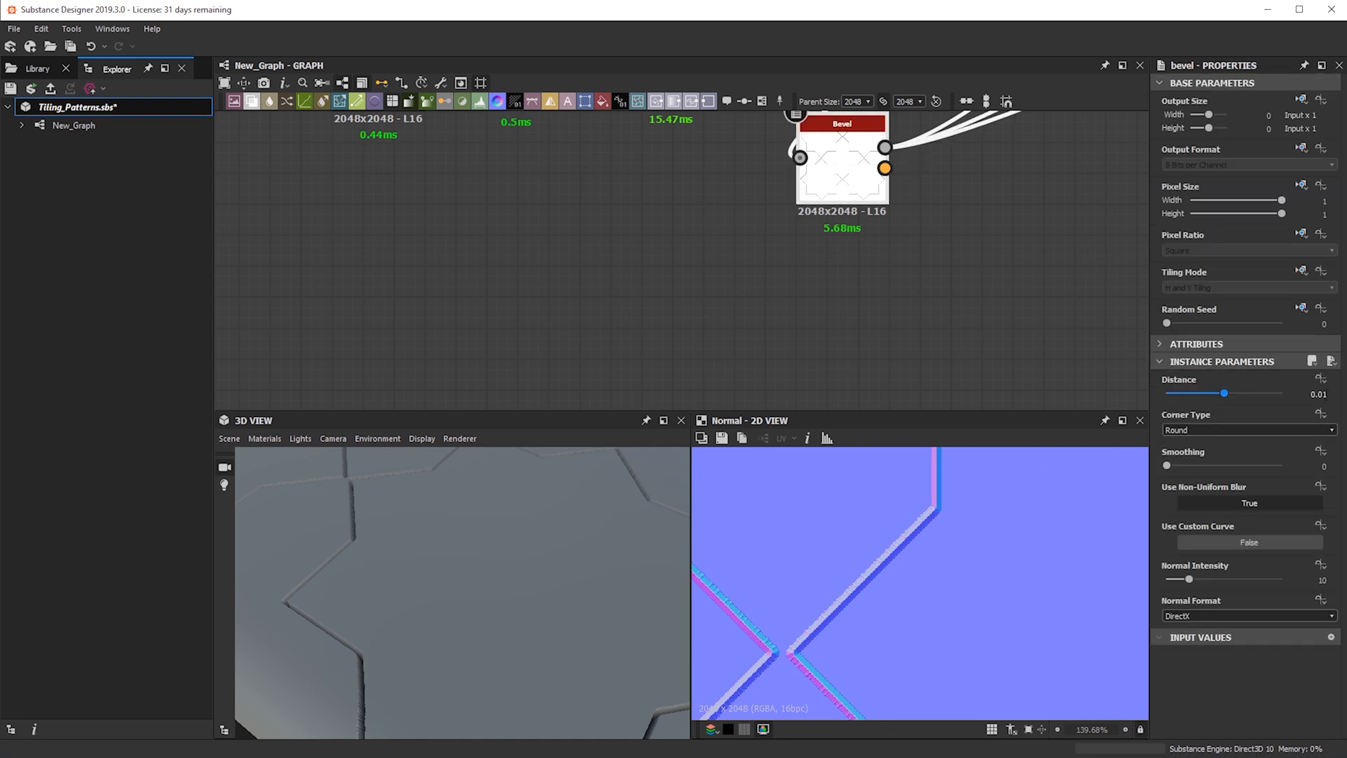
pyautogui.write('2')
pyautogui.press('Return')
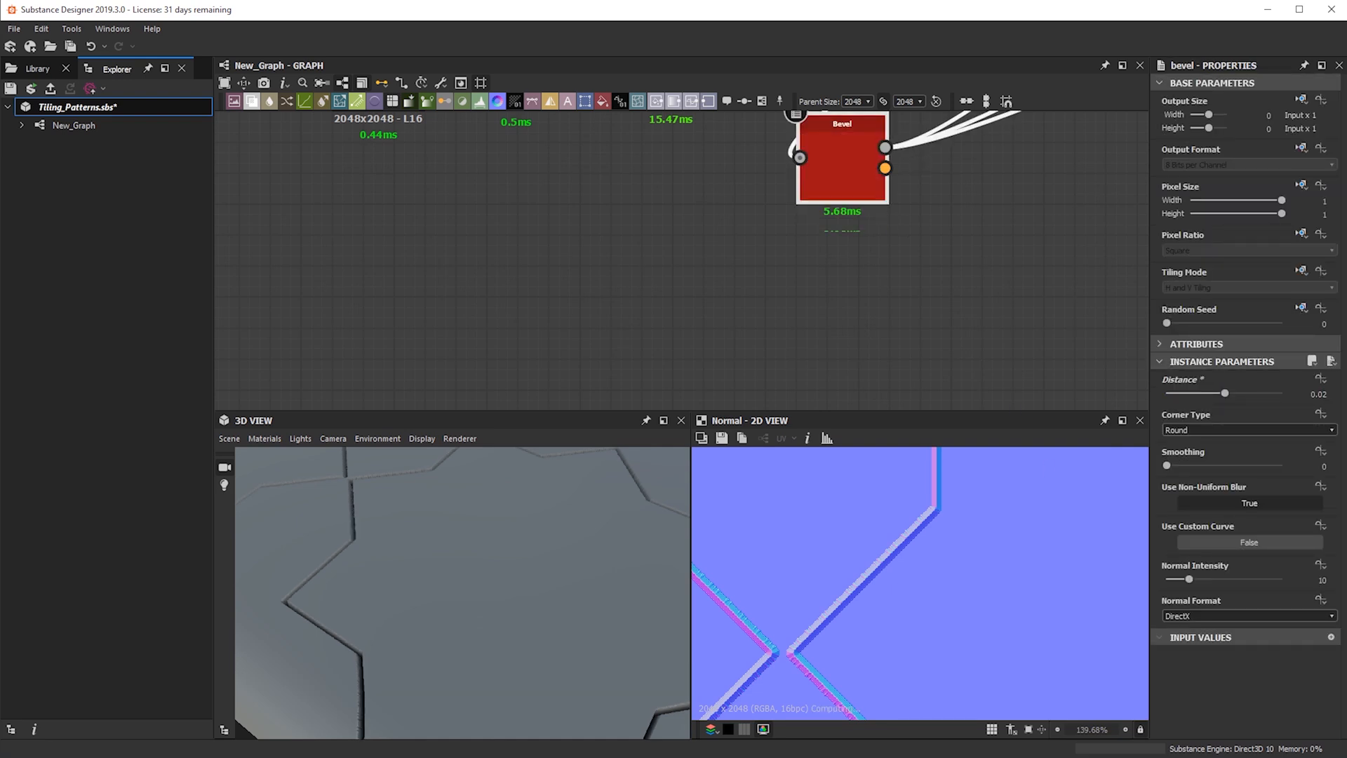
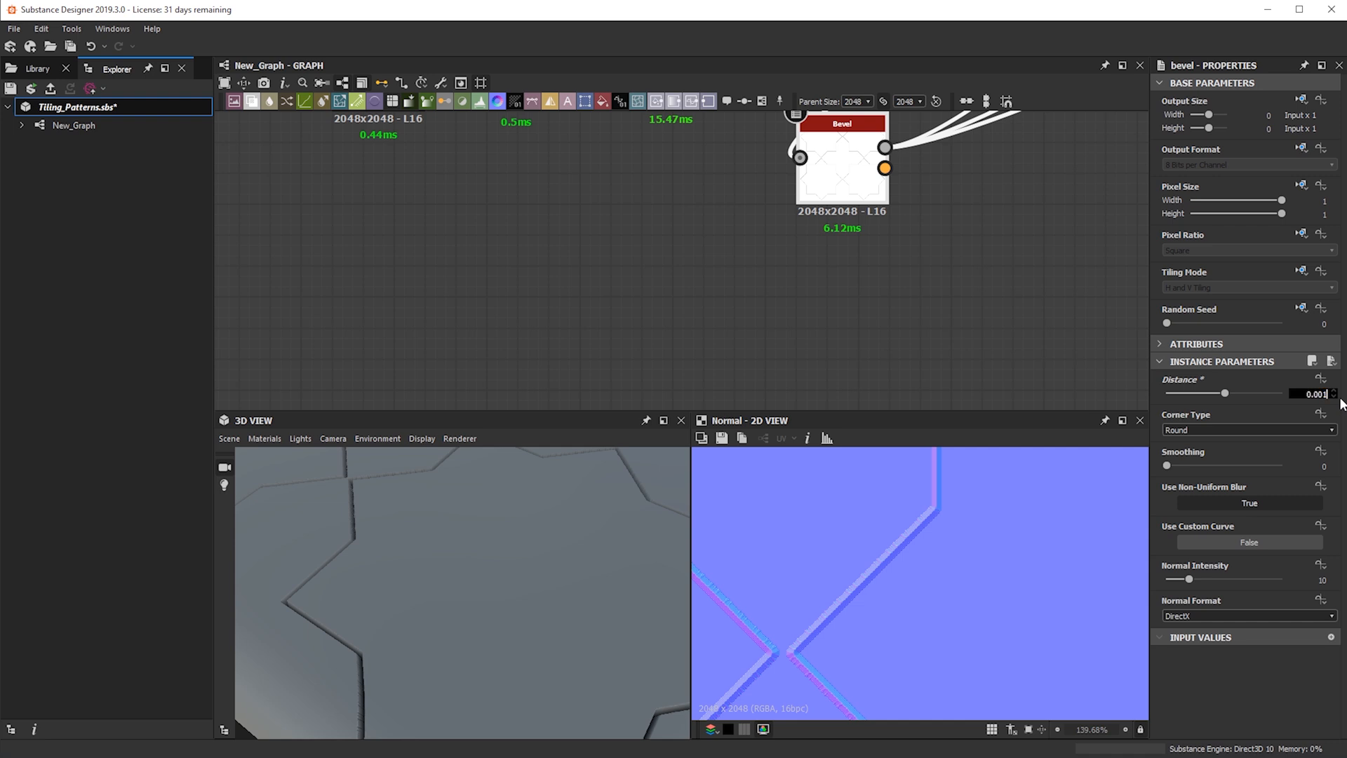
pyautogui.write('1')
pyautogui.press('Return')
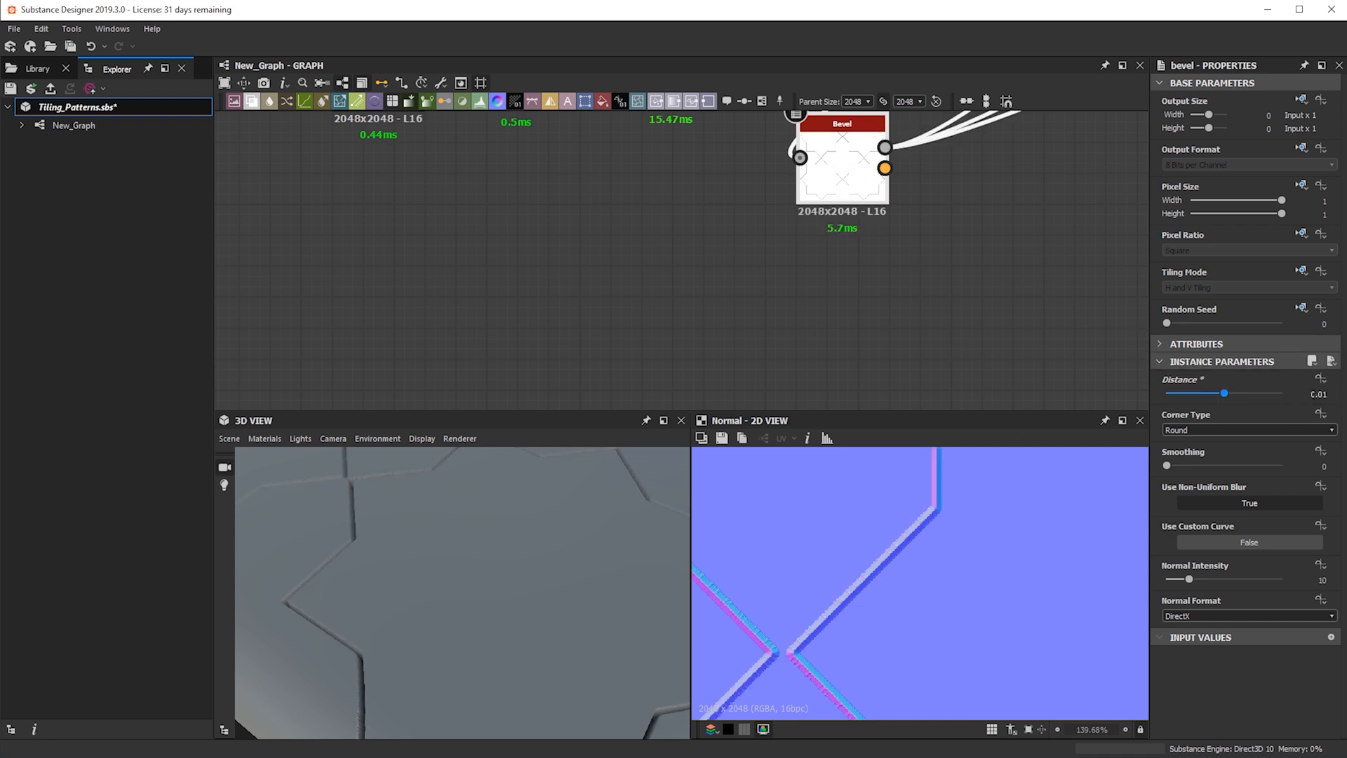
# - Set the Bevel's Distance to 0.04 and examine the softened grooves on the cube and in the normal map
pyautogui.write('4')
pyautogui.press('Return')
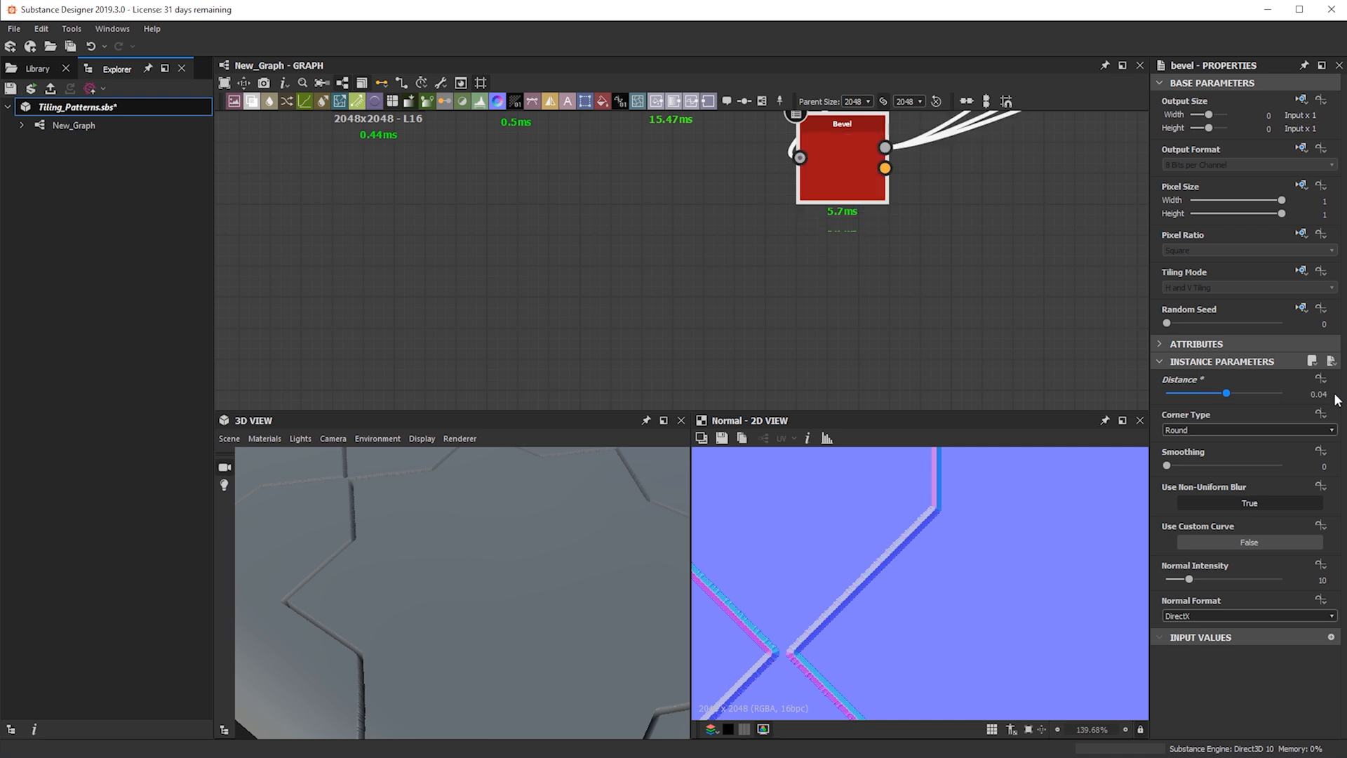
pyautogui.scroll(-5, 535, 646)
pyautogui.scroll(8, 535, 646)
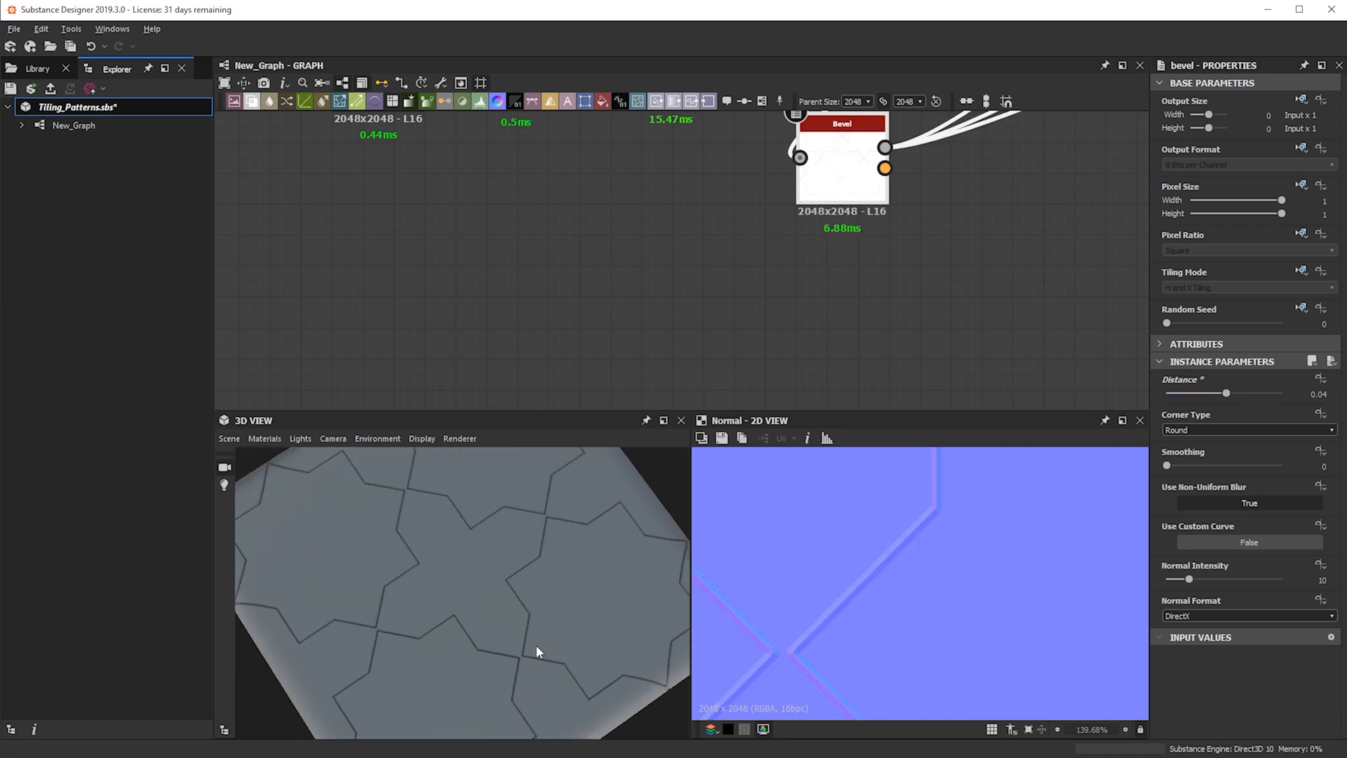
pyautogui.scroll(-5, 562, 577)
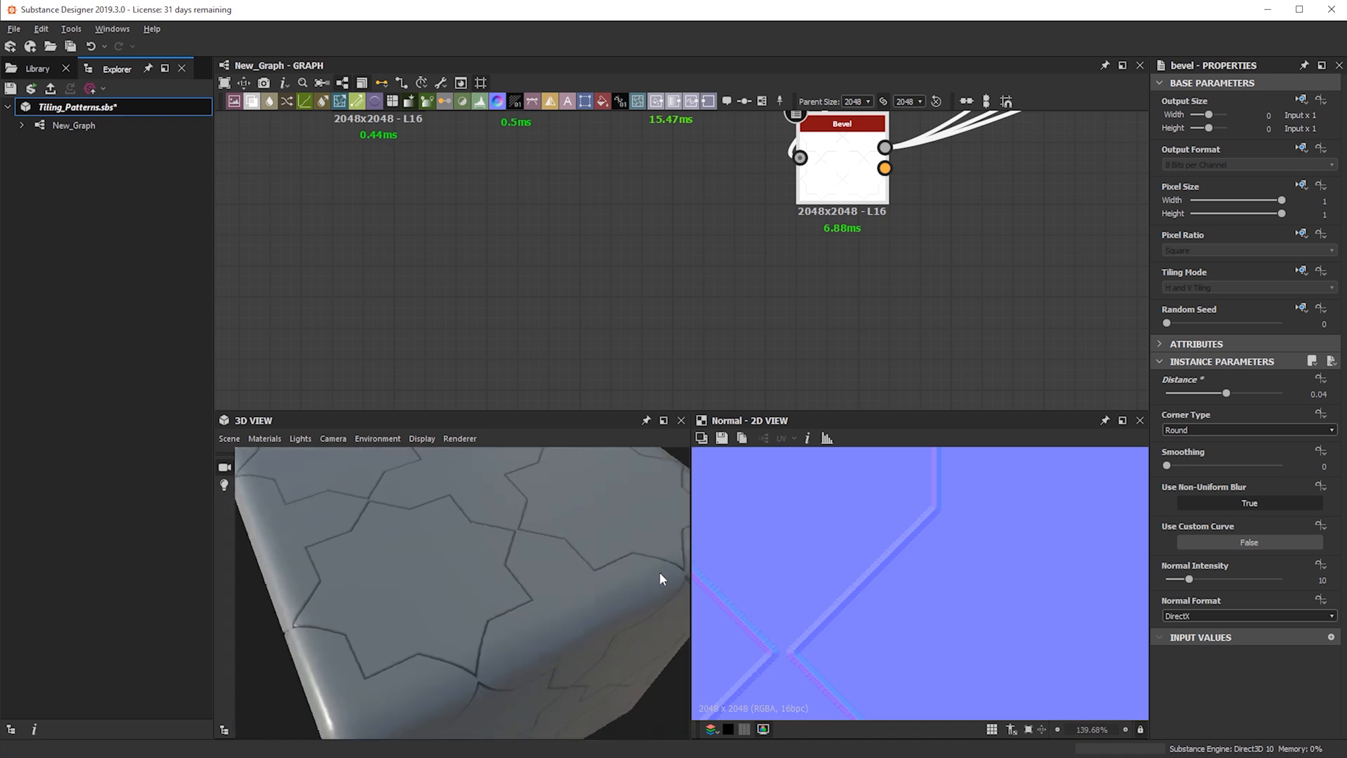
pyautogui.scroll(5, 551, 572)
pyautogui.scroll(1, 831, 624)
pyautogui.scroll(-3, 631, 565)
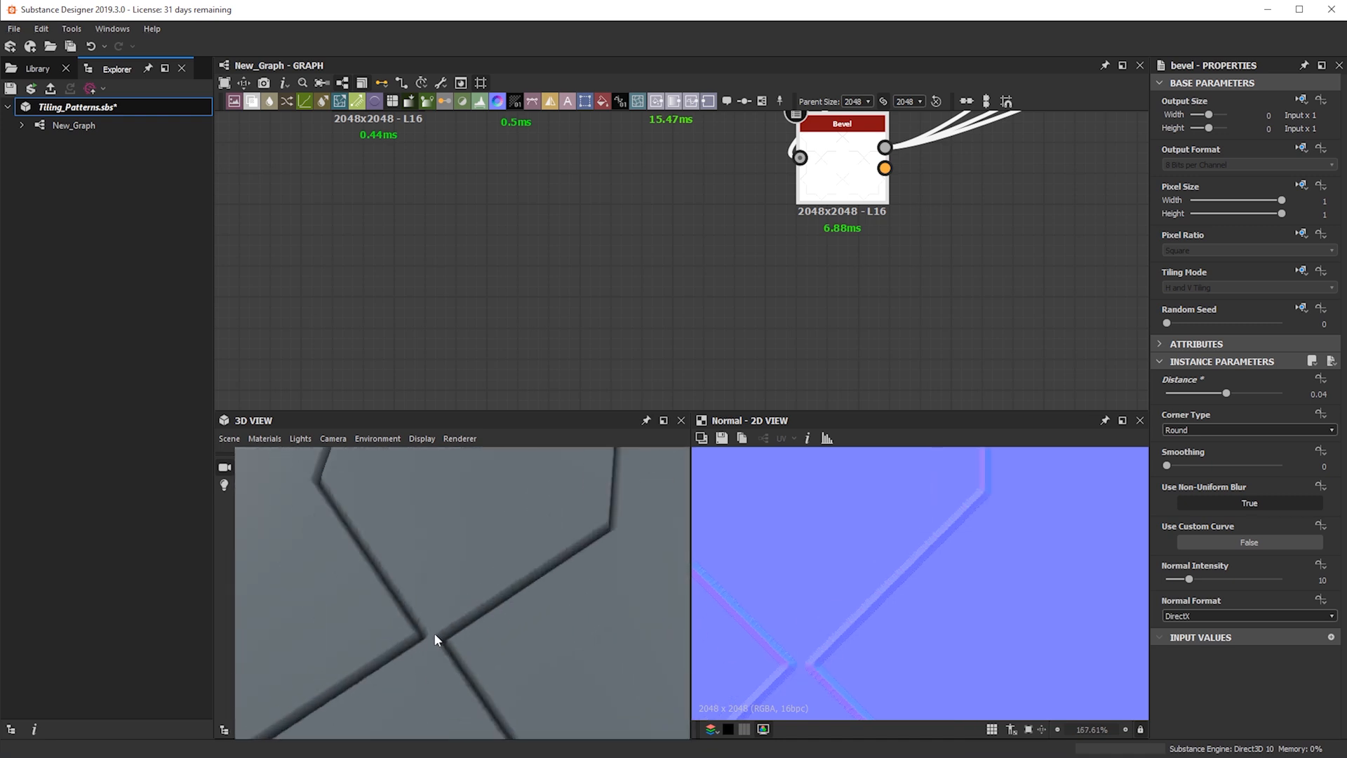
# - Show the star Tile Generator in the 2D view and examine the gap where the star tips meet
pyautogui.scroll(2, 442, 638)
pyautogui.scroll(-2, 686, 319)
pyautogui.scroll(3, 730, 214)
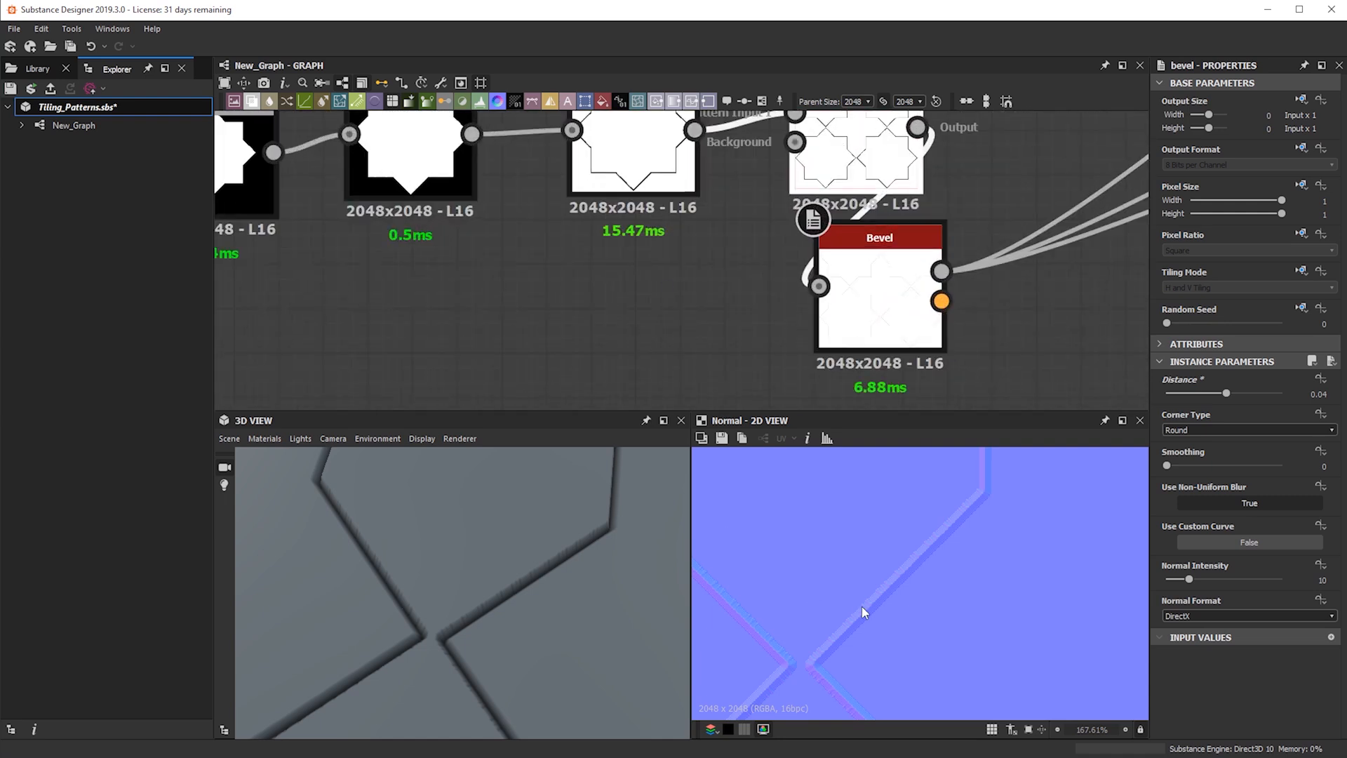
pyautogui.doubleClick(856, 157)
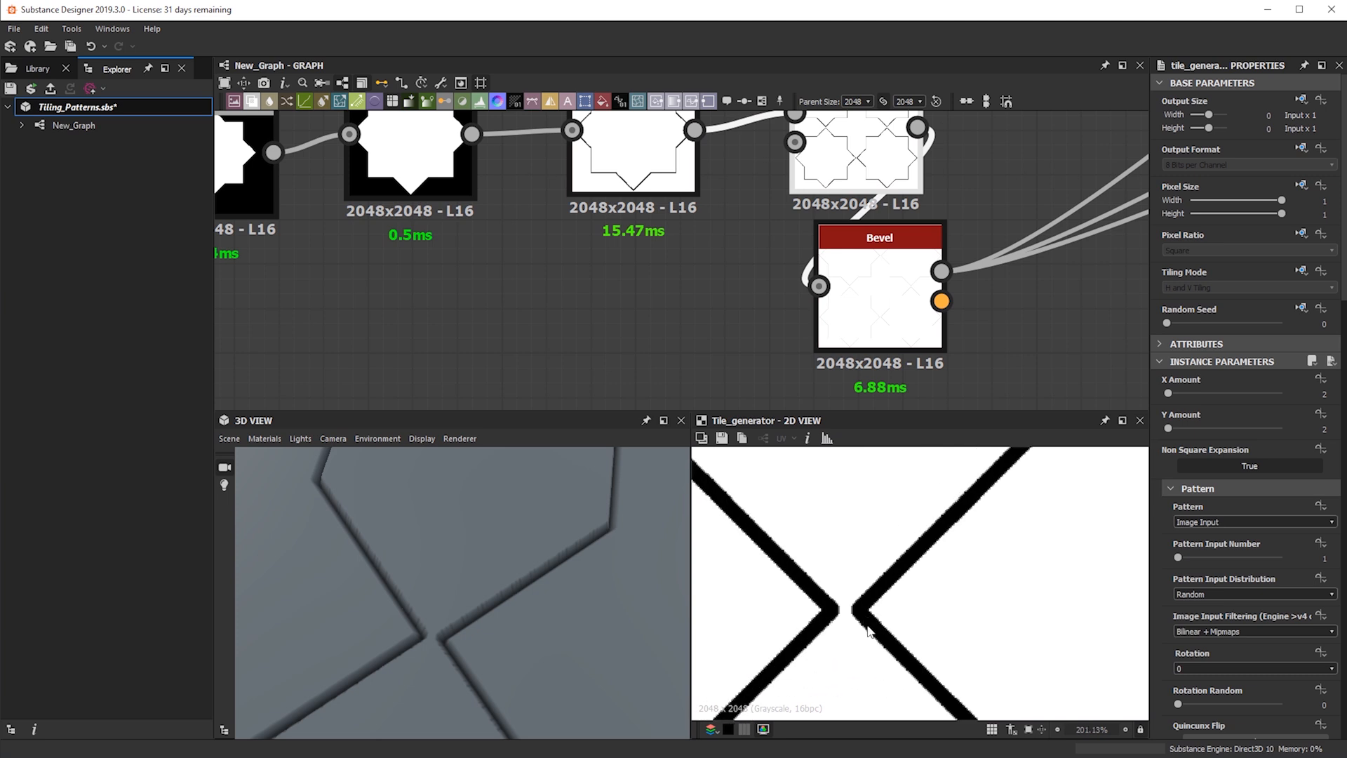
# - Enlarge the star slightly with the Transformation 2D node after the Blend so the tiled star tips meet without a gap
pyautogui.scroll(-5, 711, 249)
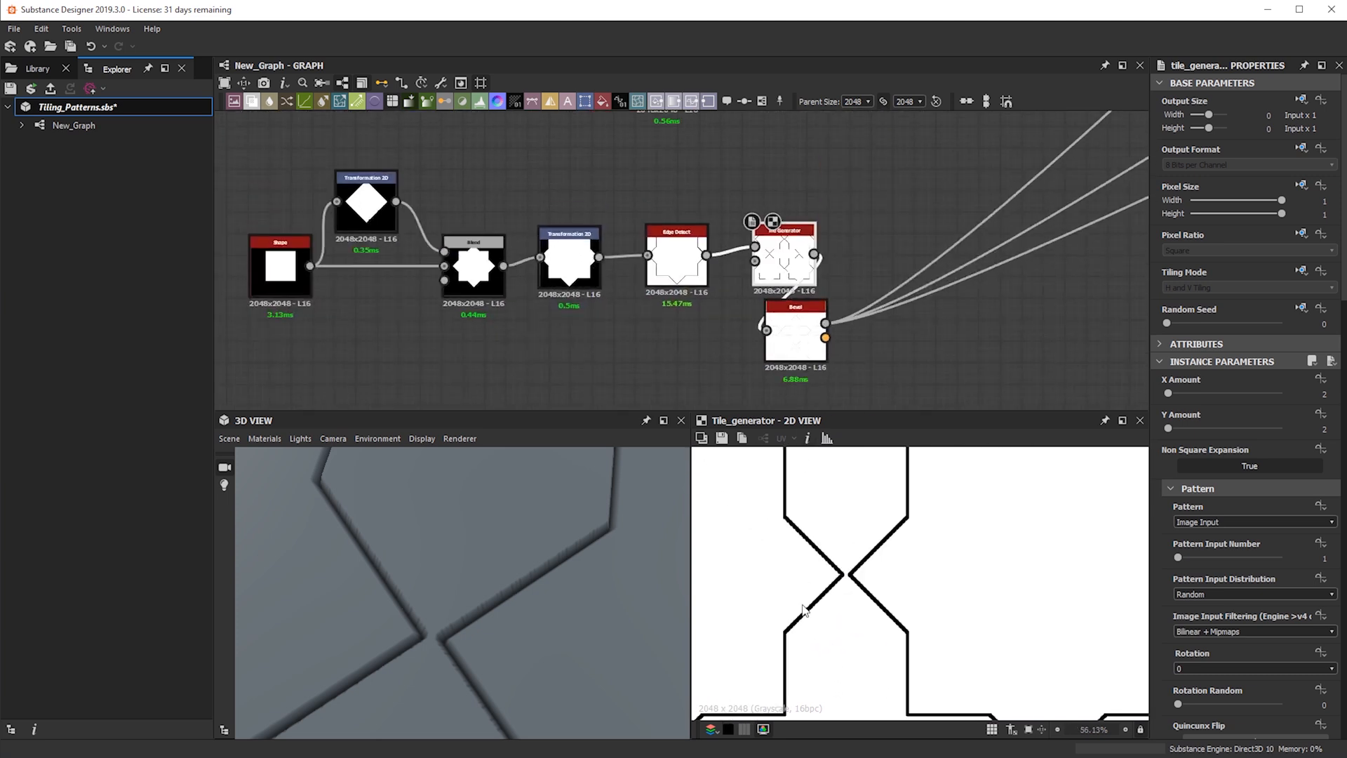
pyautogui.scroll(-5, 845, 589)
pyautogui.scroll(5, 835, 610)
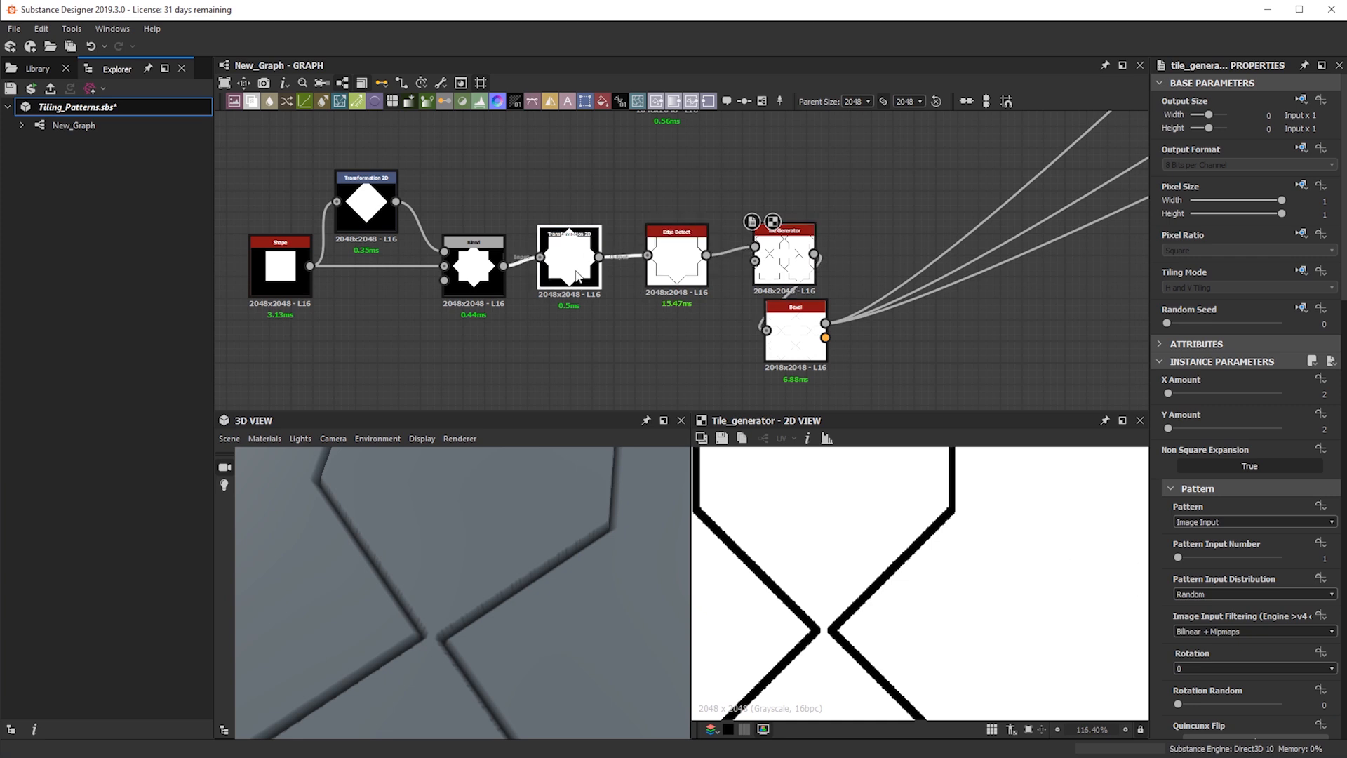
pyautogui.click(550, 238)
pyautogui.scroll(-3, 836, 641)
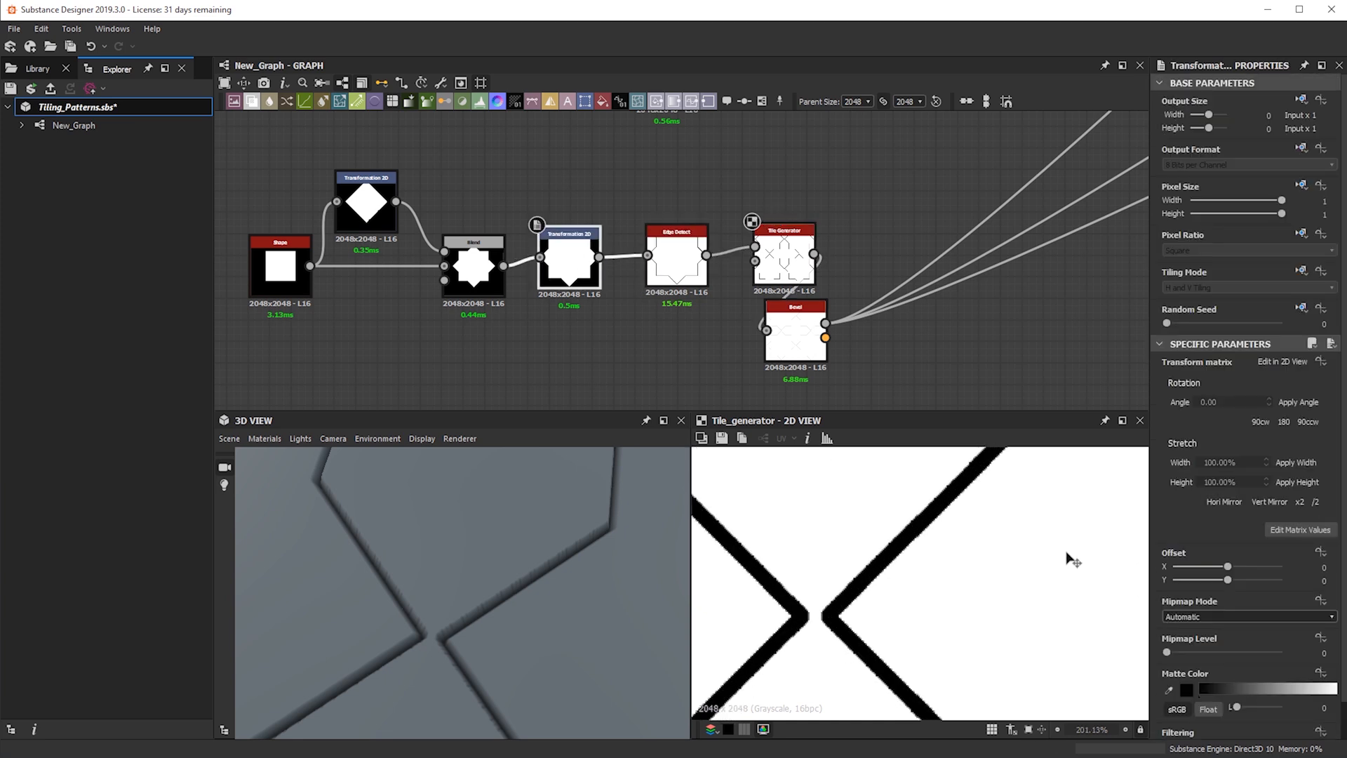
pyautogui.scroll(-10, 905, 568)
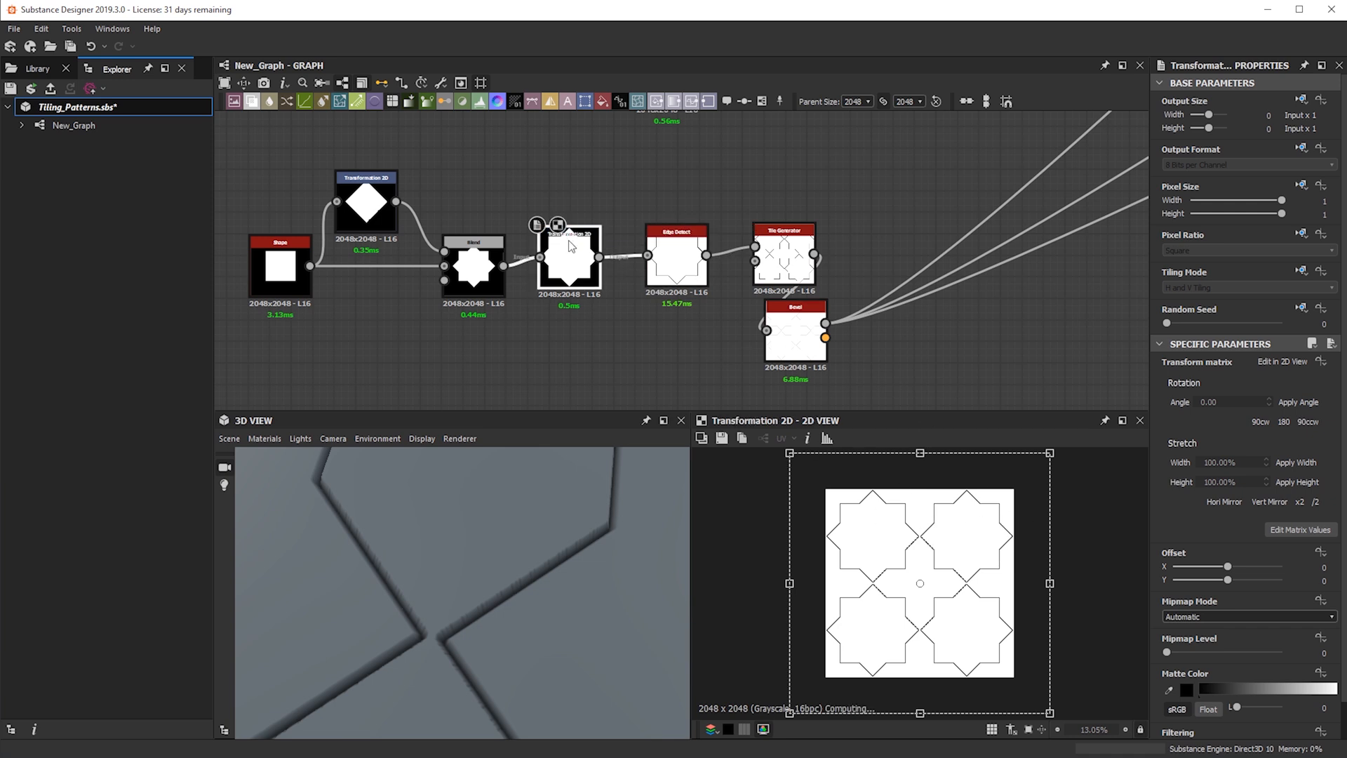
pyautogui.scroll(2, 1026, 517)
pyautogui.scroll(-3, 1031, 496)
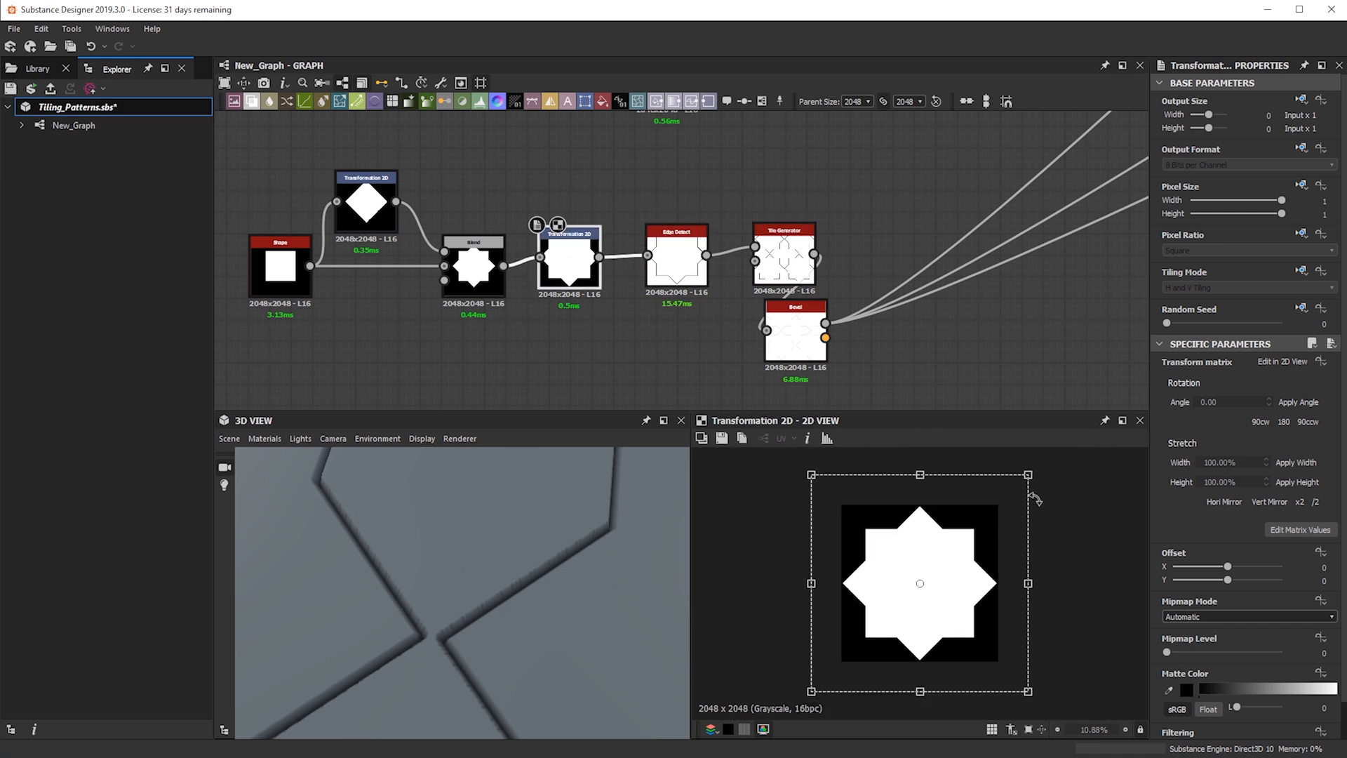
pyautogui.moveTo(1027, 474); pyautogui.dragTo(1031, 472)
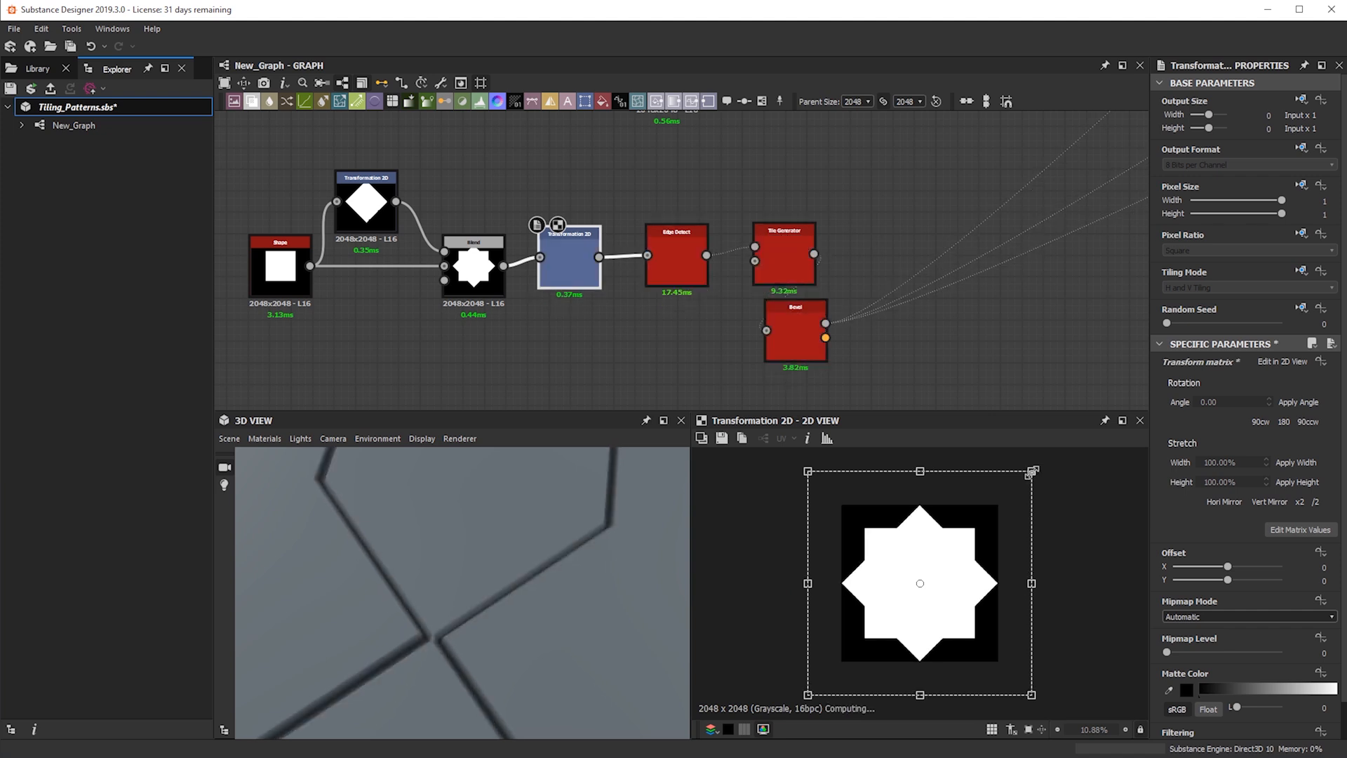
pyautogui.moveTo(1028, 475); pyautogui.dragTo(1028, 474)
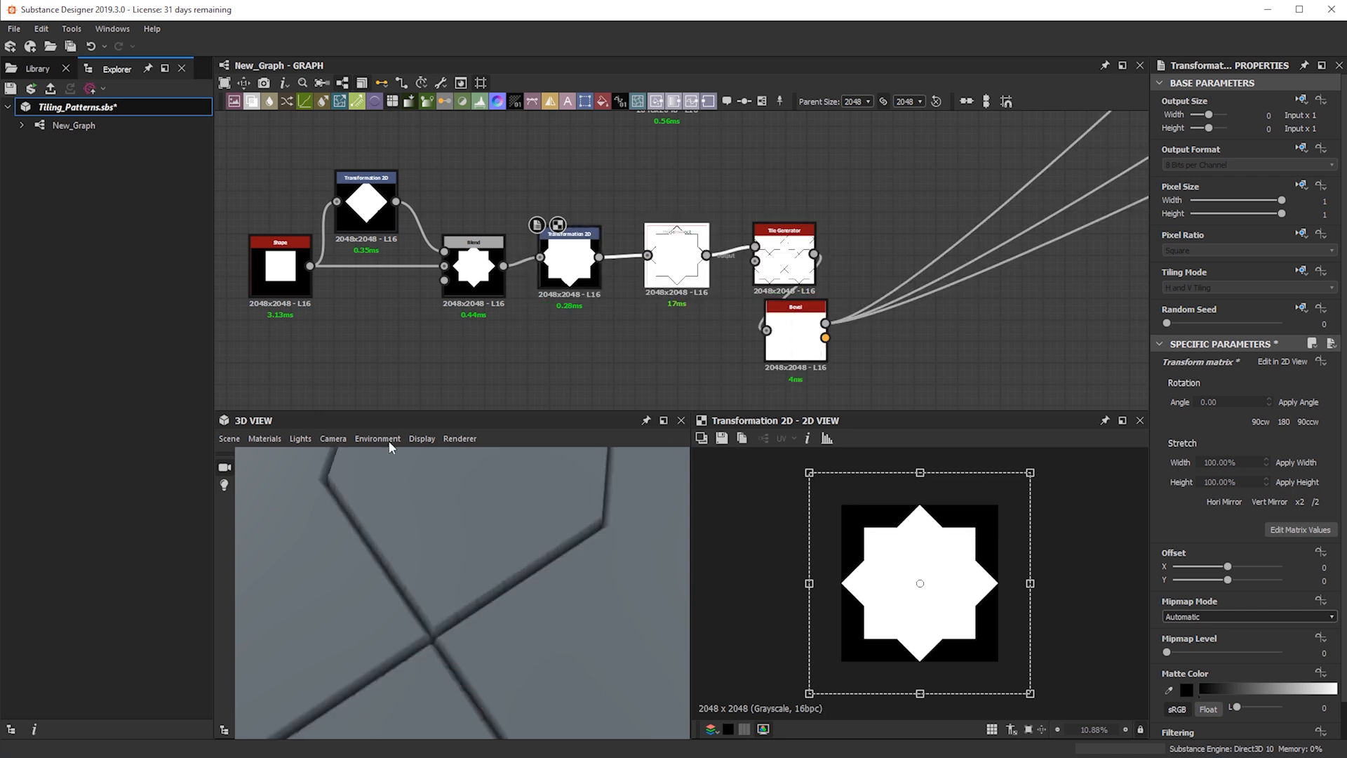
# - Examine the tiled star grooves across the cube and show the Edge Detect node in the 2D view
pyautogui.moveTo(447, 630); pyautogui.dragTo(641, 554)
pyautogui.scroll(-2, 821, 328)
pyautogui.moveTo(744, 355); pyautogui.dragTo(581, 408, button='middle')
pyautogui.moveTo(517, 594); pyautogui.dragTo(611, 593)
pyautogui.scroll(-2, 807, 228)
pyautogui.moveTo(807, 228); pyautogui.dragTo(842, 248, button='middle')
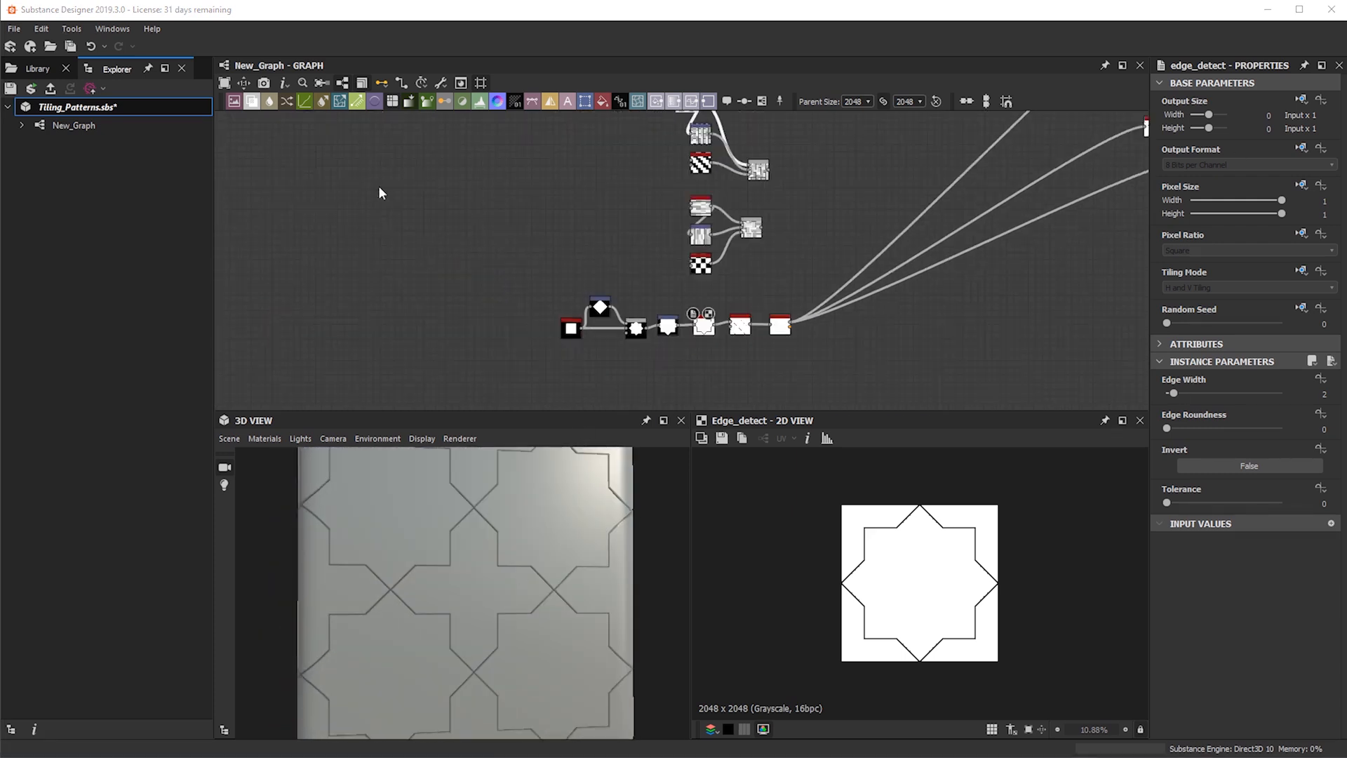
# - Review the star pattern's node chain from the Shape through Edge Detect and Tile Generator to the Bevel
pyautogui.moveTo(750, 234); pyautogui.dragTo(684, 293, button='middle')
pyautogui.scroll(2, 618, 174)
pyautogui.scroll(-3, 616, 193)
pyautogui.scroll(3, 616, 214)
pyautogui.scroll(-2, 616, 228)
pyautogui.moveTo(611, 388); pyautogui.dragTo(605, 286, button='middle')
pyautogui.scroll(3, 603, 288)
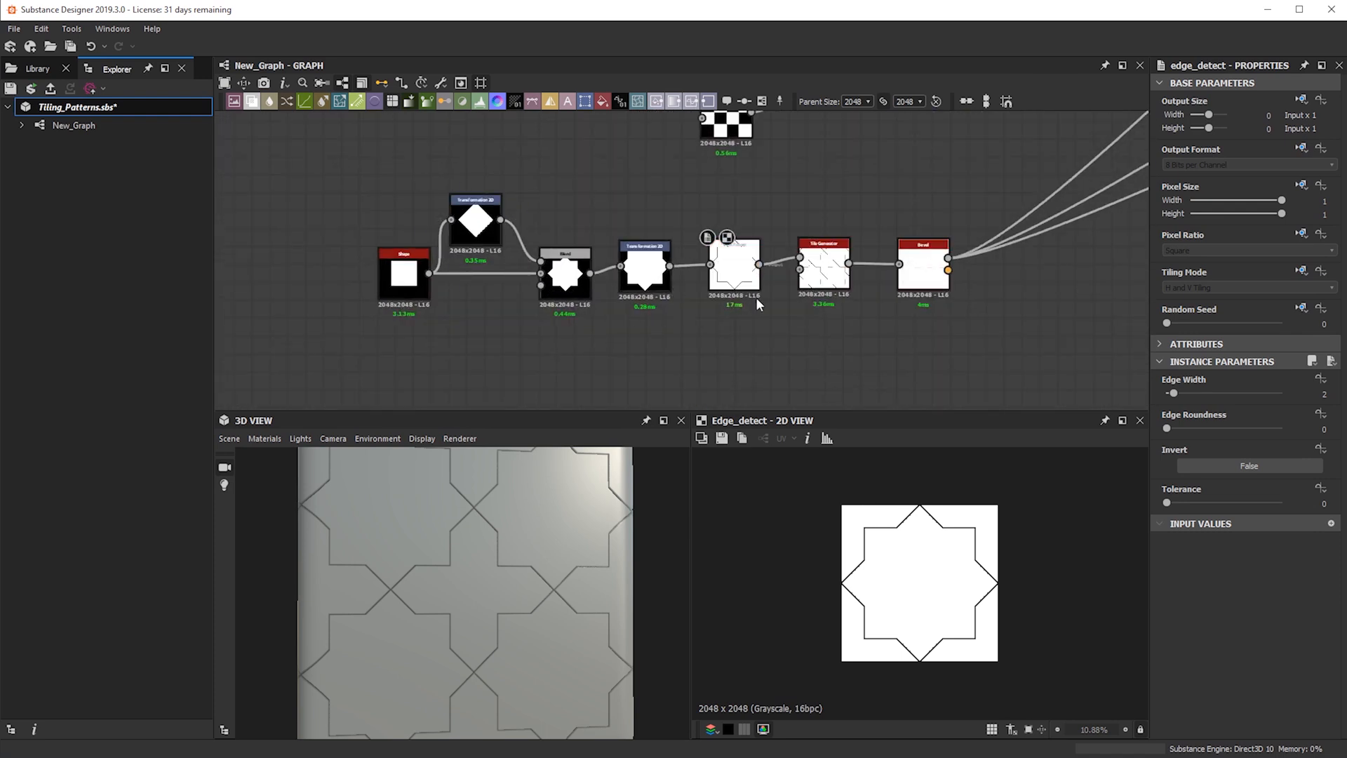
# - Examine the star pattern's node chain from the Shape node through to the Bevel node
pyautogui.scroll(3, 464, 220)
pyautogui.scroll(-2, 653, 281)
pyautogui.moveTo(666, 280); pyautogui.dragTo(639, 281, button='middle')
pyautogui.scroll(1, 691, 288)
pyautogui.scroll(-2, 826, 290)
pyautogui.moveTo(826, 290); pyautogui.dragTo(705, 311, button='middle')
pyautogui.scroll(4, 691, 302)
pyautogui.moveTo(698, 154); pyautogui.dragTo(662, 299, button='middle')
pyautogui.scroll(-2, 660, 220)
pyautogui.moveTo(596, 140); pyautogui.dragTo(655, 168, button='middle')
pyautogui.scroll(-1, 569, 258)
pyautogui.scroll(-1, 664, 342)
pyautogui.scroll(-2, 643, 262)
pyautogui.moveTo(730, 259); pyautogui.dragTo(705, 138, button='middle')
pyautogui.scroll(-1, 657, 283)
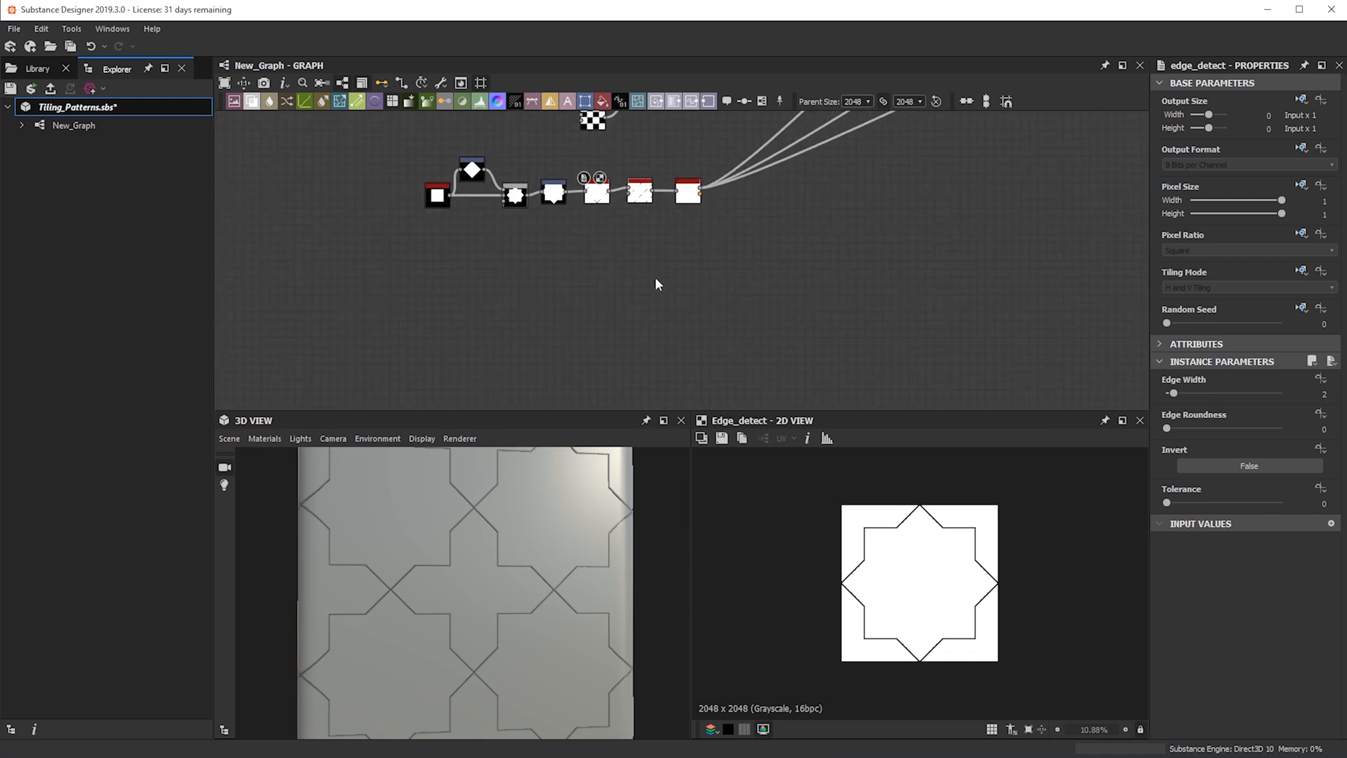
# - Add a Tile Sampler node in the empty graph area below the Bevel node
pyautogui.moveTo(682, 287); pyautogui.dragTo(682, 363, button='middle')
pyautogui.moveTo(643, 313); pyautogui.dragTo(653, 272, button='middle')
pyautogui.press('space')
pyautogui.write('tile')
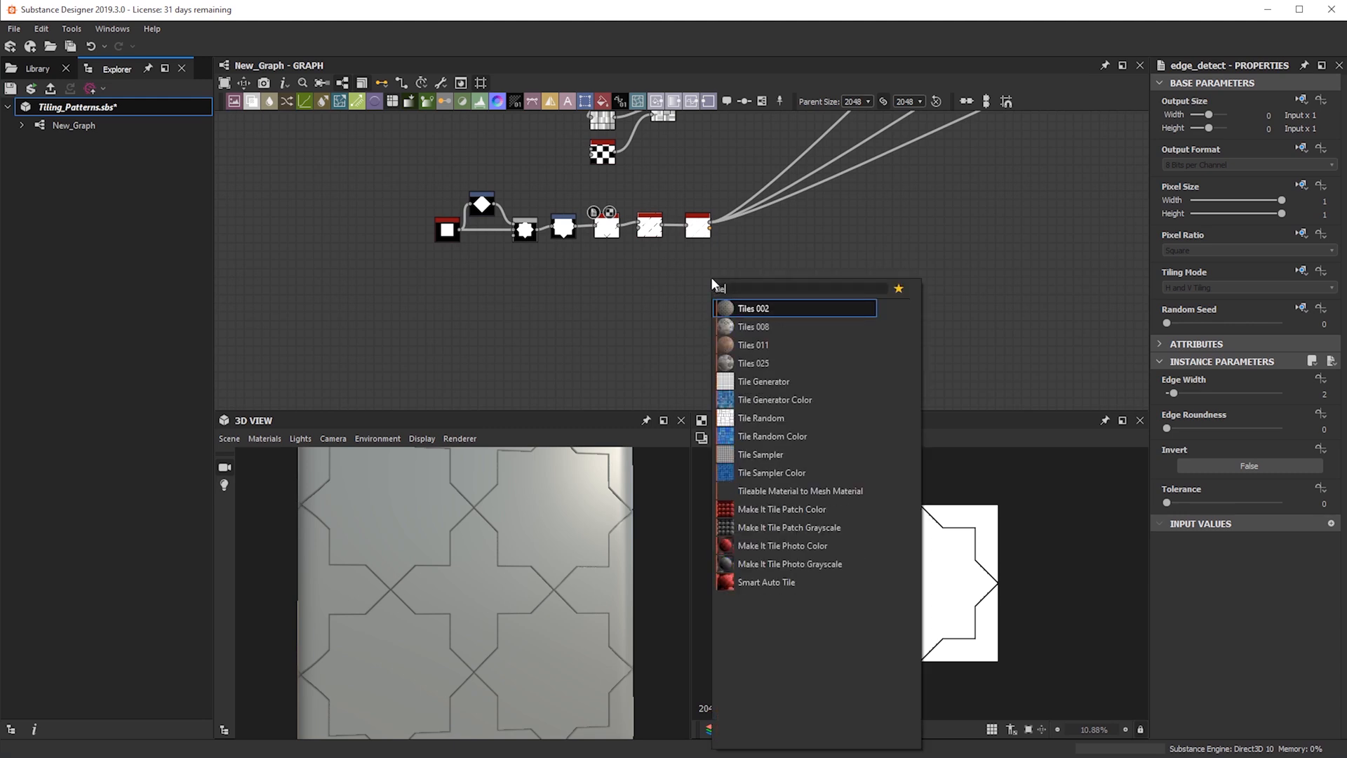
pyautogui.click(786, 454)
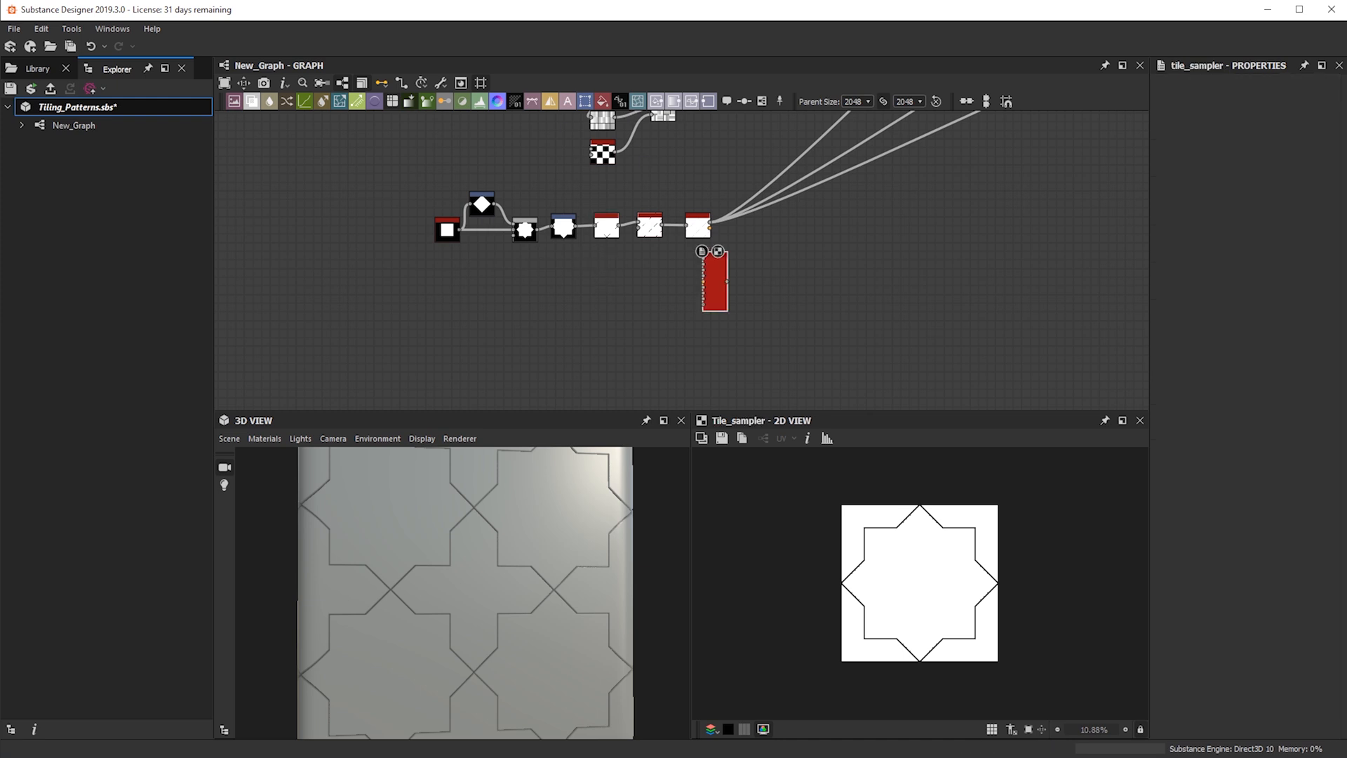
pyautogui.scroll(3, 582, 224)
pyautogui.scroll(2, 706, 262)
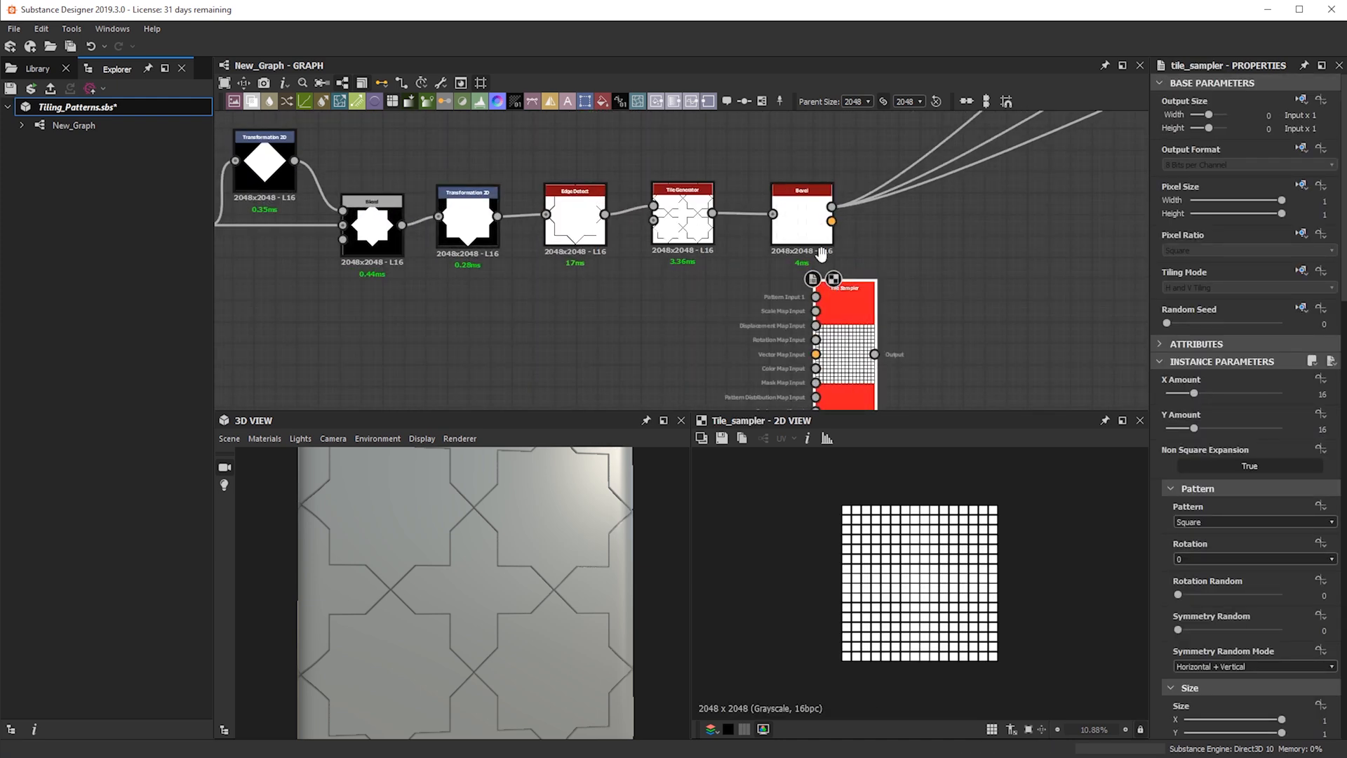
pyautogui.moveTo(847, 326); pyautogui.dragTo(764, 226, button='middle')
pyautogui.moveTo(768, 251); pyautogui.dragTo(864, 252)
pyautogui.scroll(6, 833, 254)
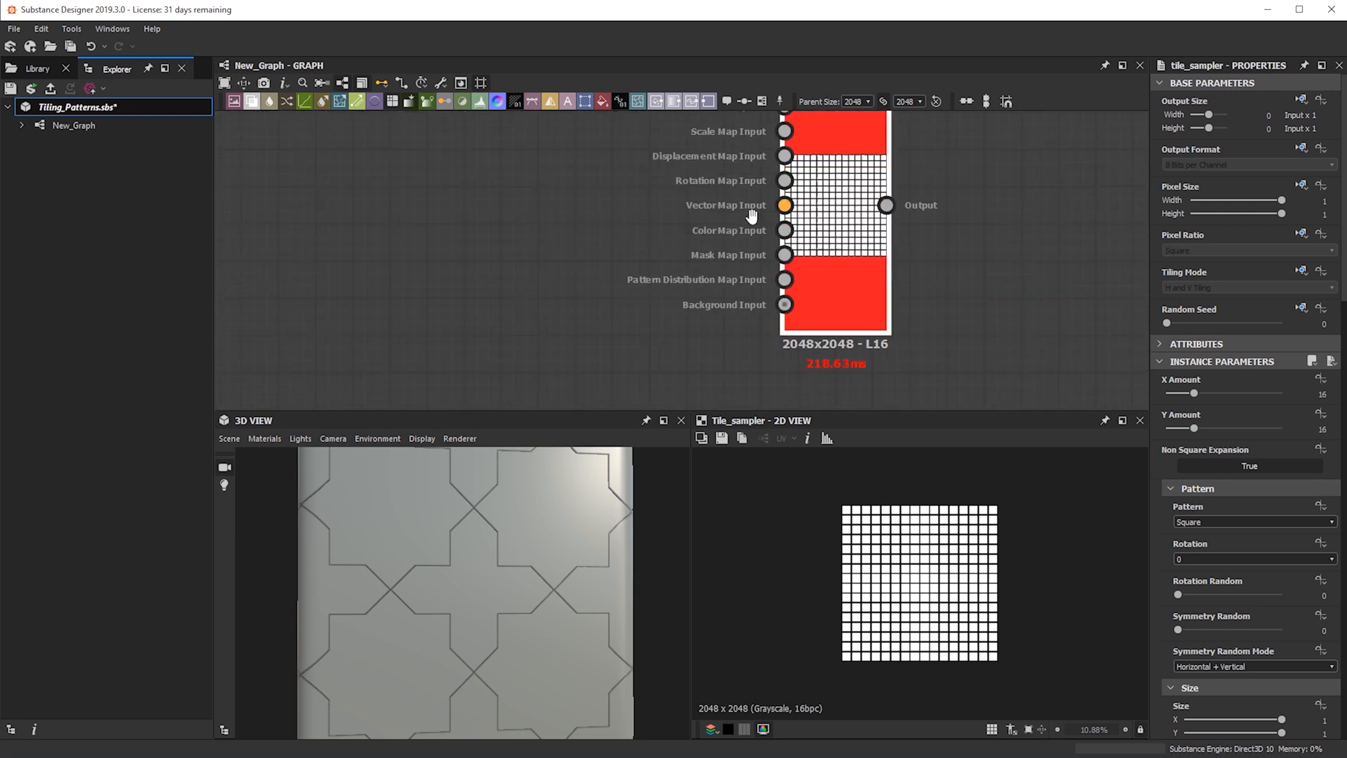
pyautogui.scroll(-6, 734, 267)
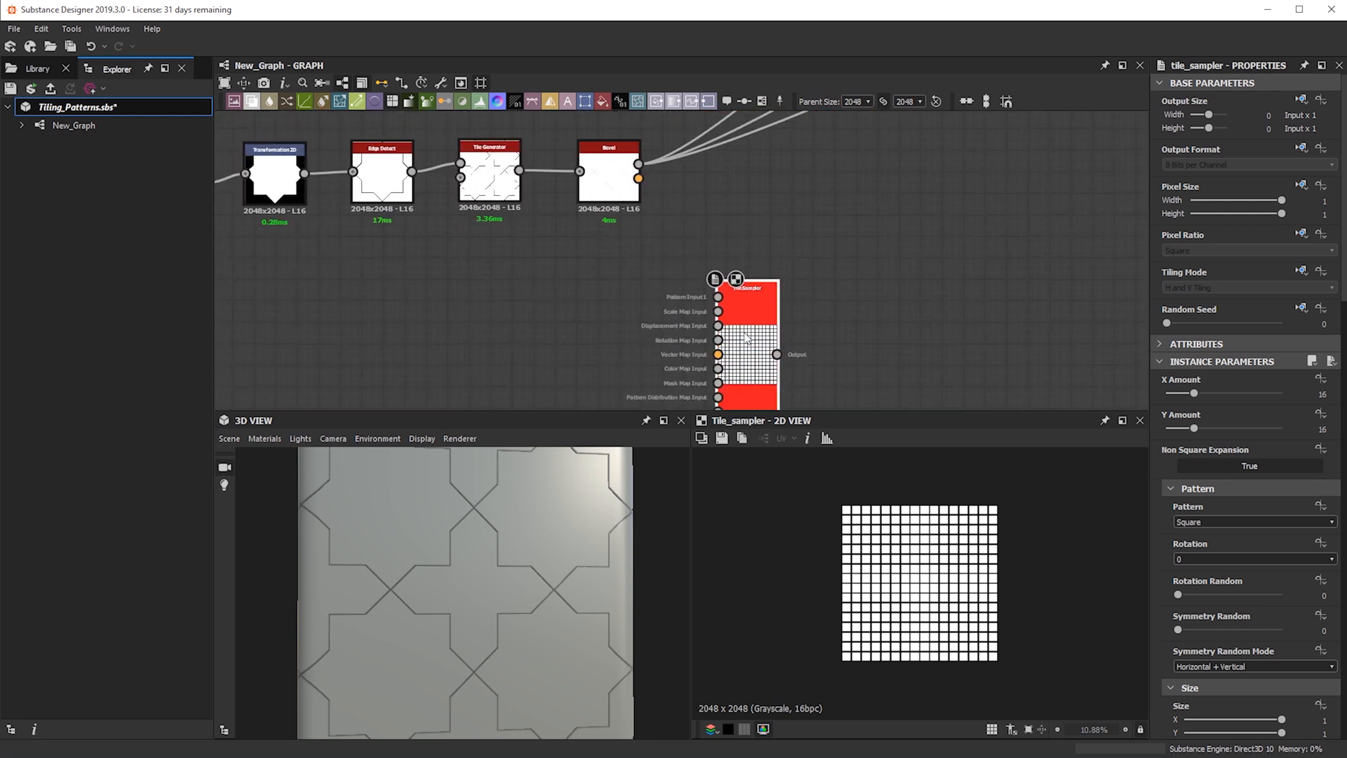
# - Add a Tile Generator node directly above the Tile Sampler node for comparison
pyautogui.scroll(-2, 729, 281)
pyautogui.moveTo(722, 246); pyautogui.dragTo(722, 290)
pyautogui.press('space')
pyautogui.write('tile')
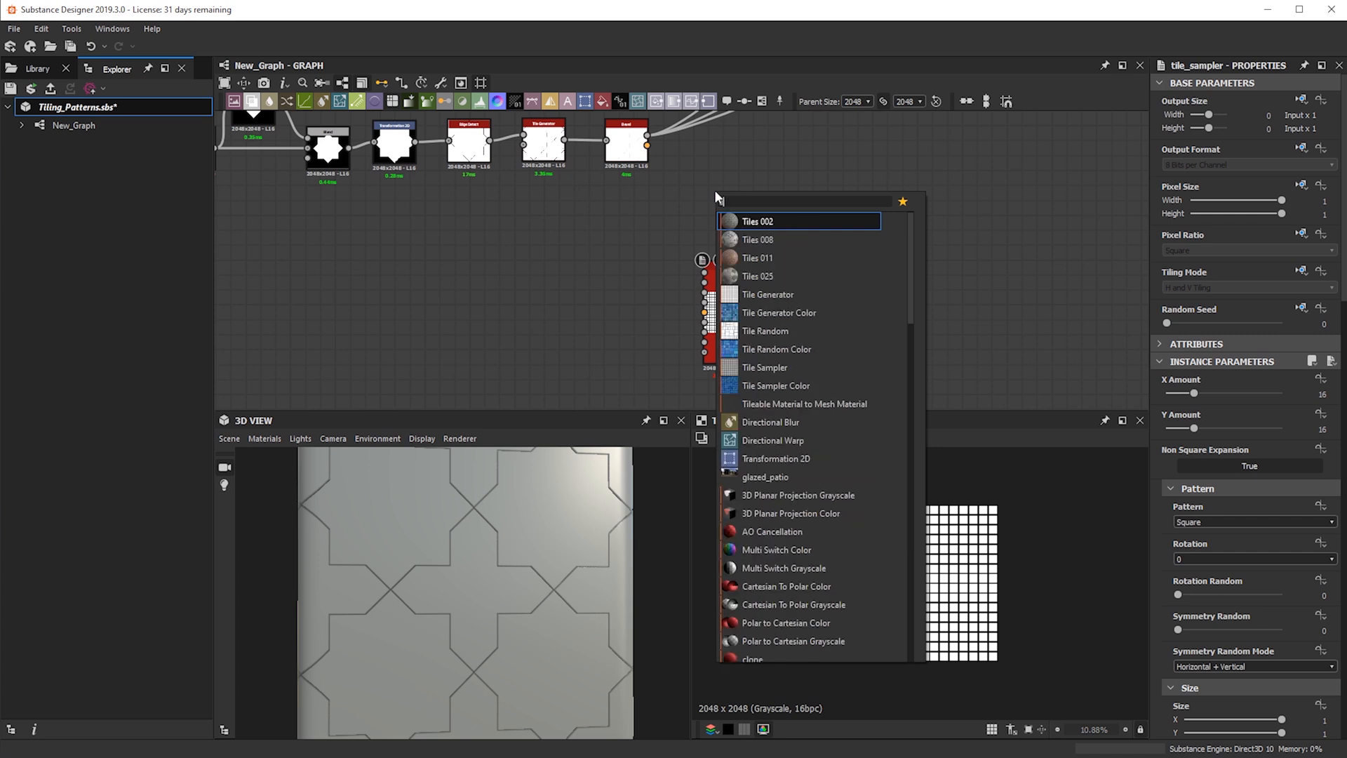
pyautogui.press('Escape')
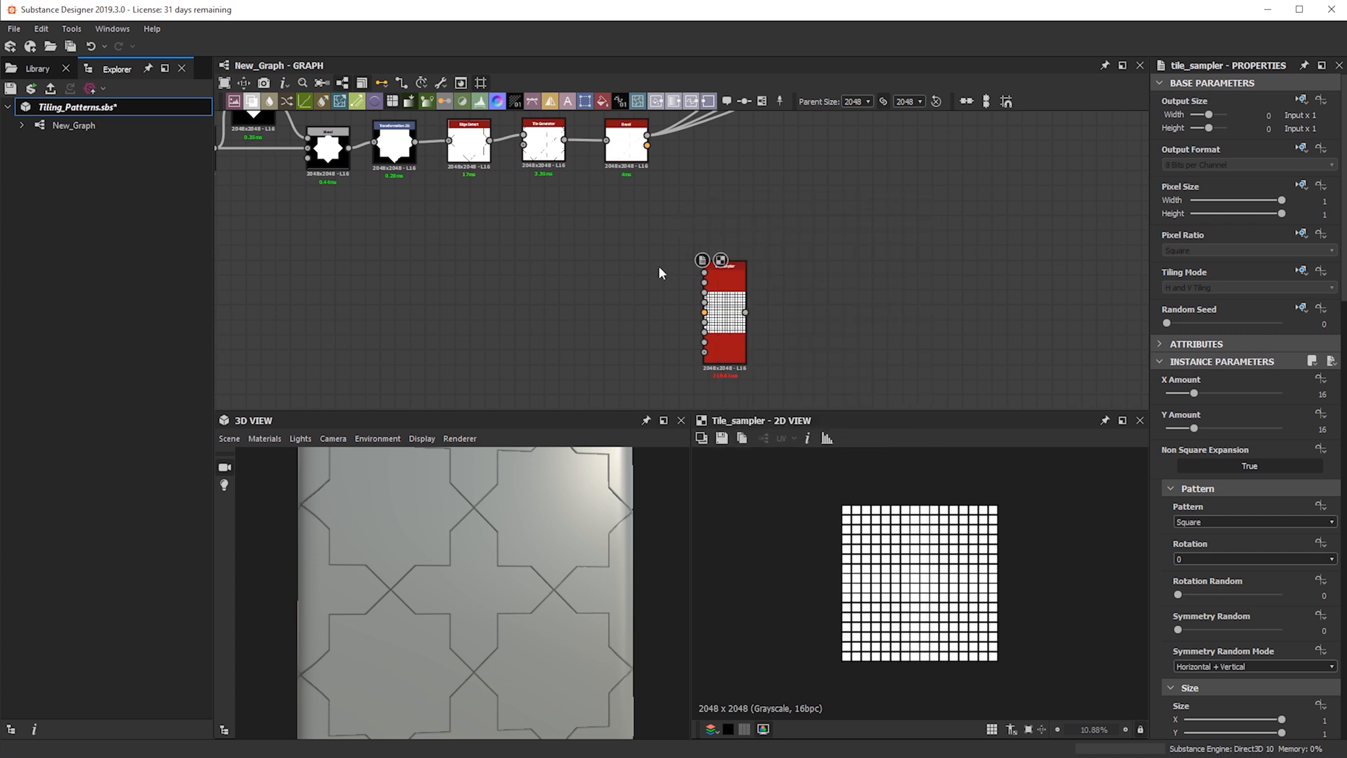
pyautogui.scroll(2, 716, 232)
pyautogui.moveTo(723, 185); pyautogui.dragTo(730, 217)
pyautogui.scroll(4, 659, 308)
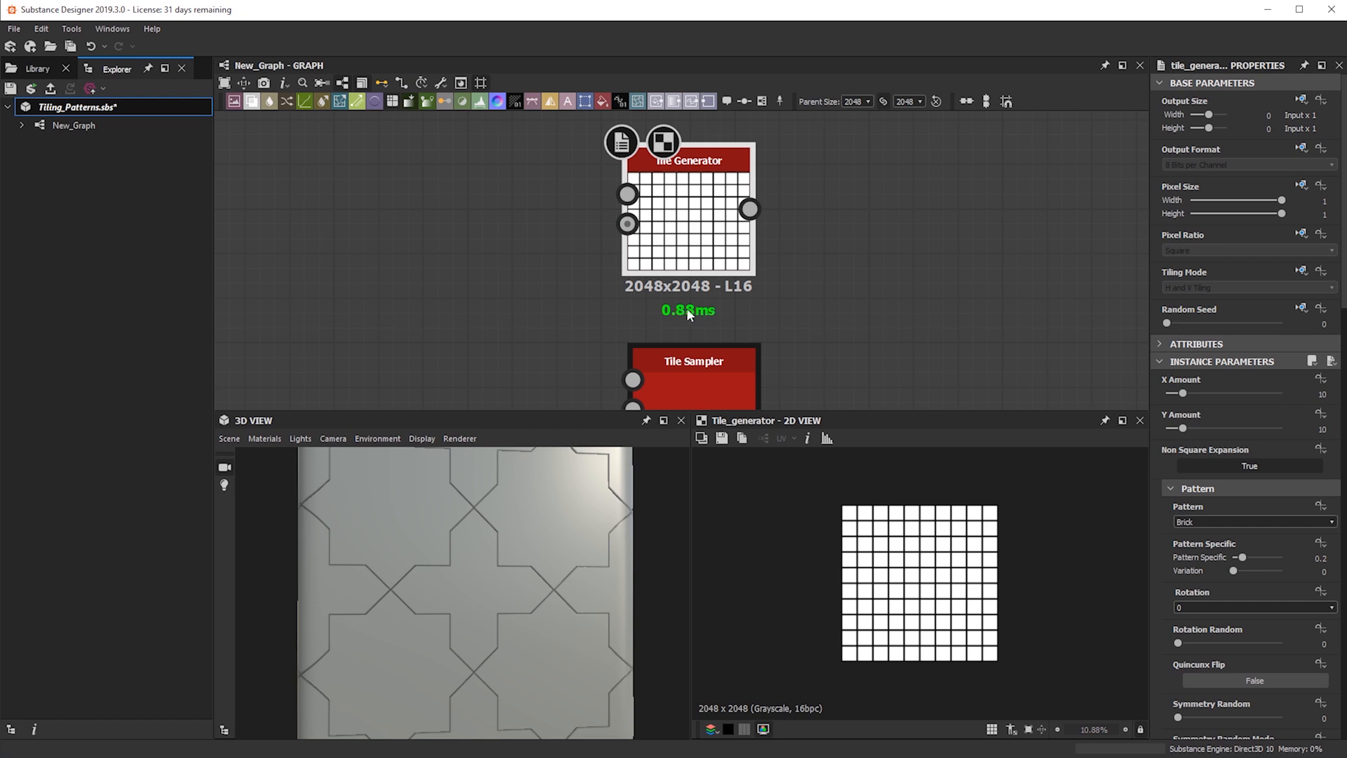
# - Compare the processing times shown under the Tile Generator and Tile Sampler nodes
pyautogui.scroll(-4, 702, 313)
pyautogui.moveTo(700, 314); pyautogui.dragTo(660, 144, button='middle')
pyautogui.scroll(3, 648, 304)
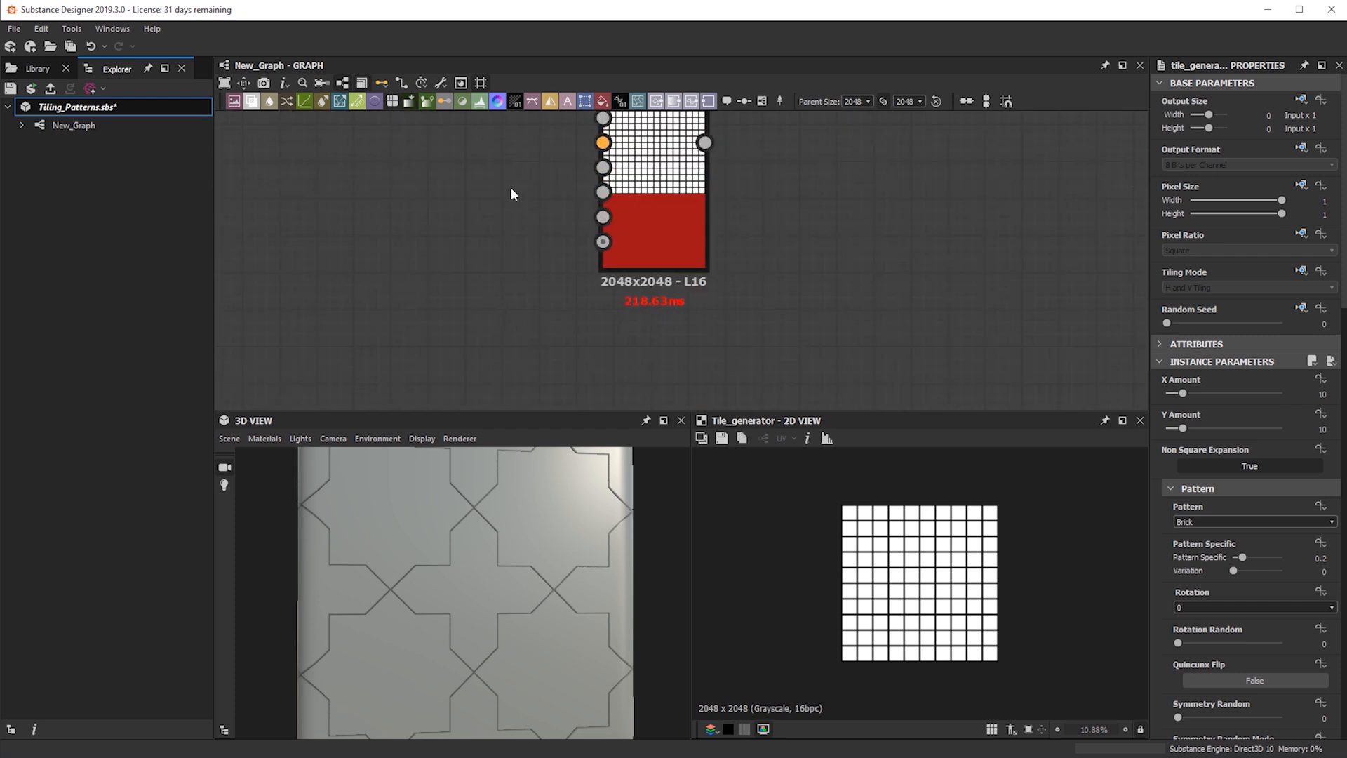
pyautogui.scroll(-3, 510, 194)
pyautogui.moveTo(442, 346); pyautogui.dragTo(751, 385, button='middle')
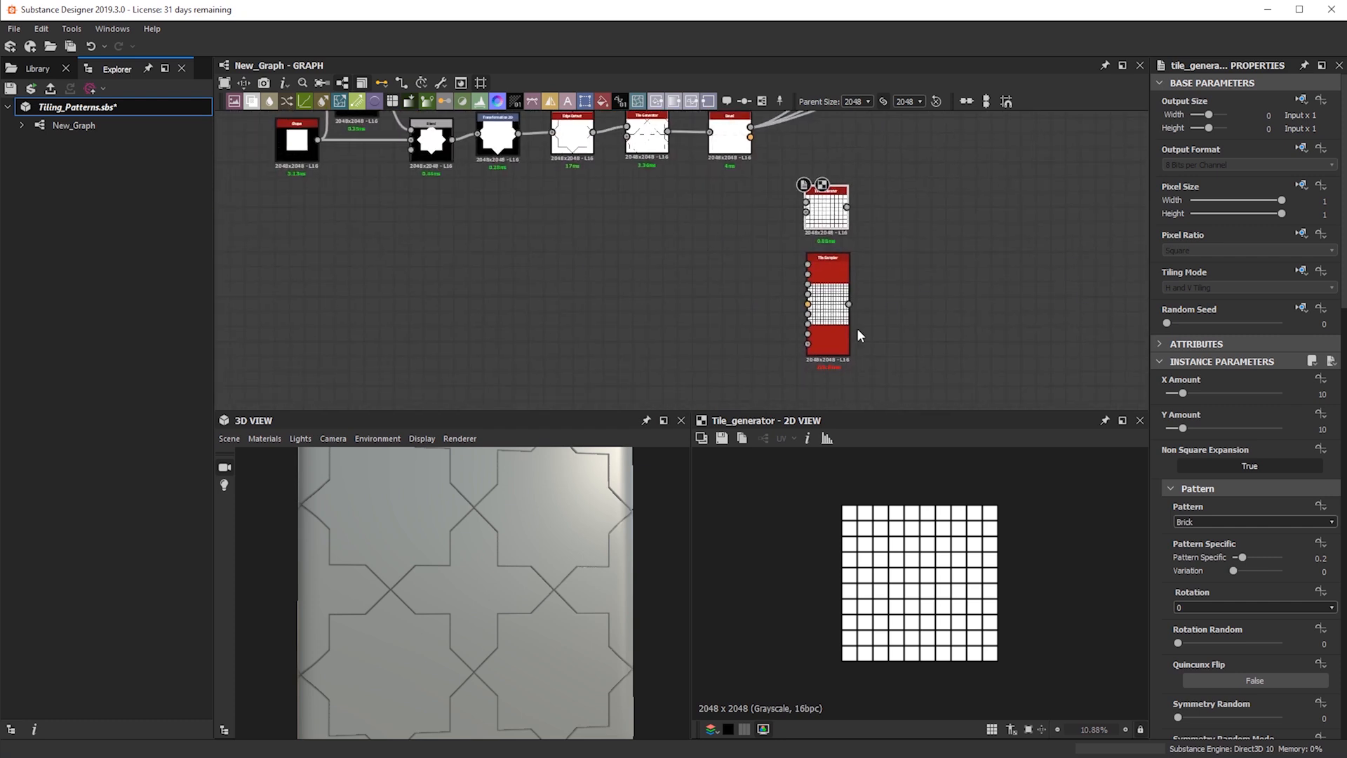
pyautogui.scroll(4, 856, 335)
pyautogui.scroll(-2, 831, 284)
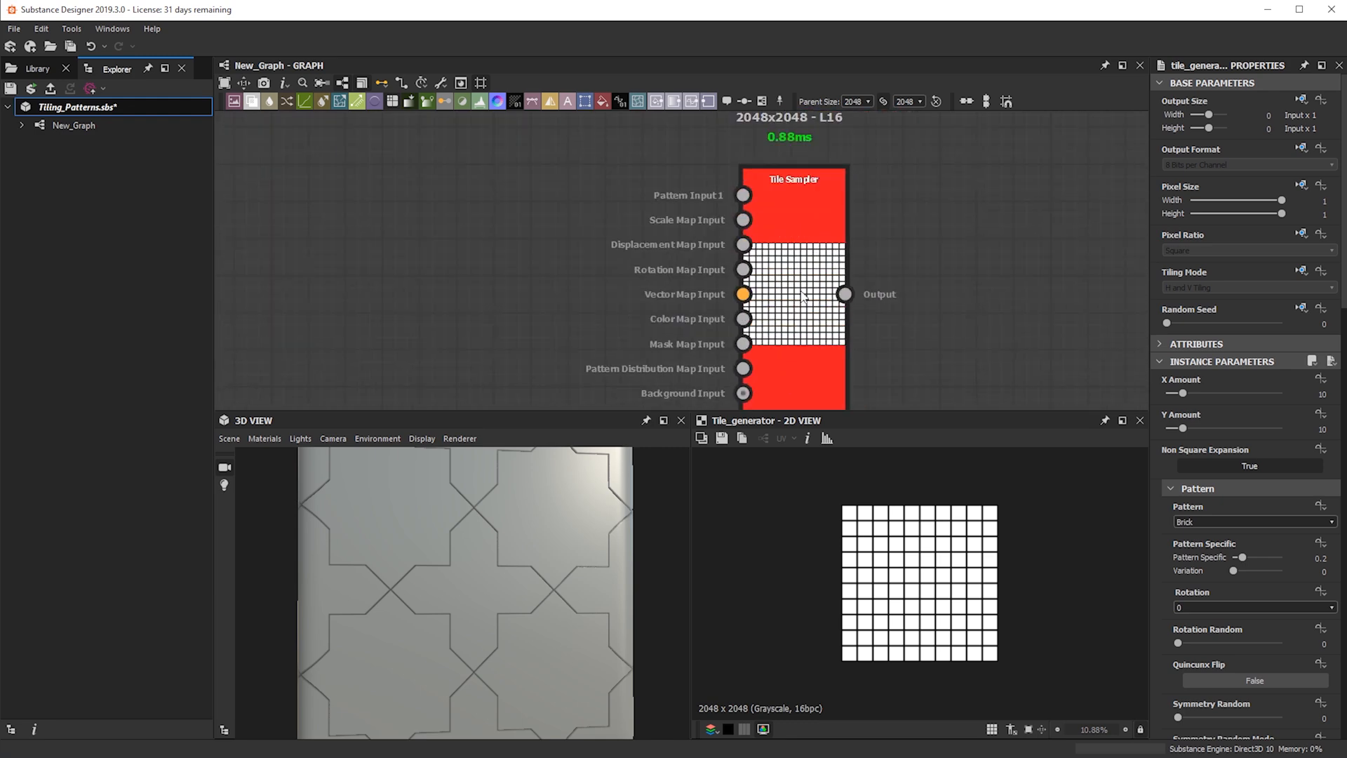
pyautogui.scroll(4, 803, 295)
pyautogui.scroll(-4, 804, 308)
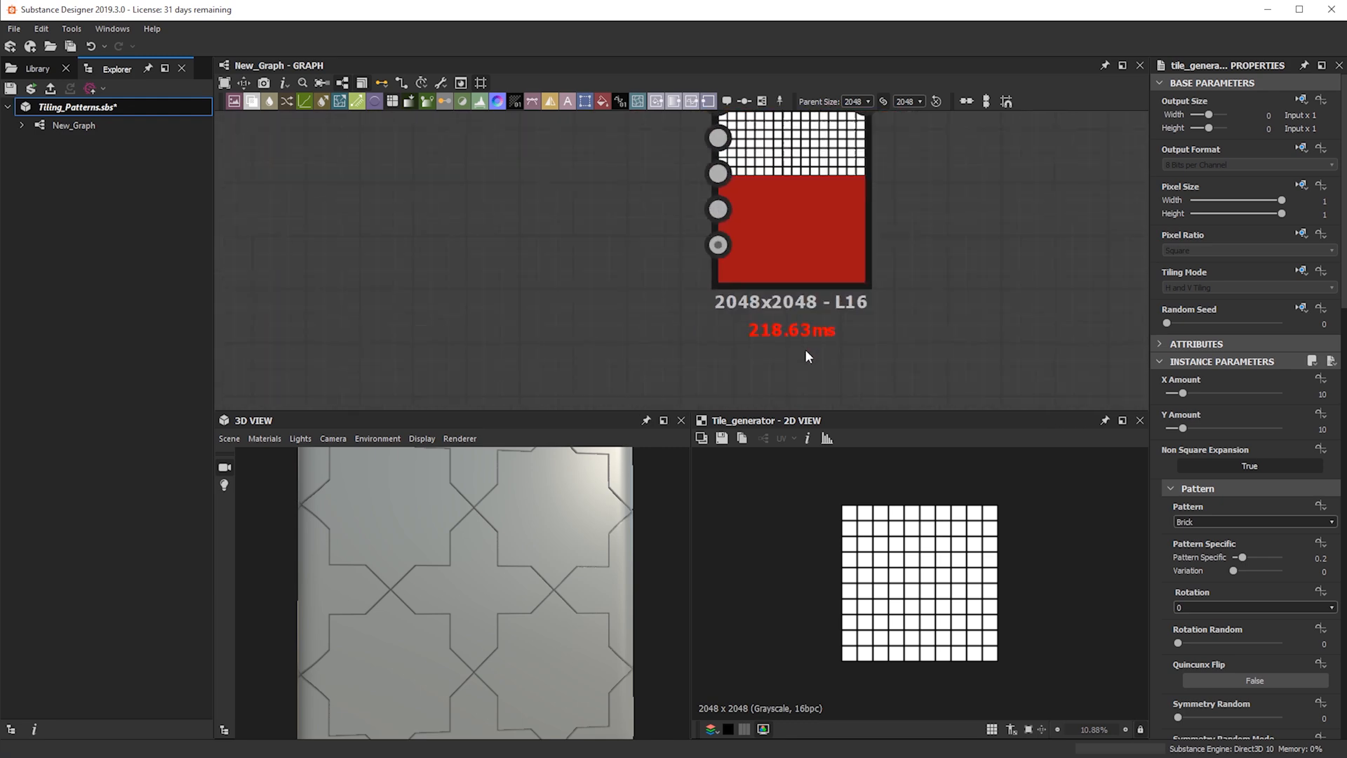
pyautogui.scroll(3, 841, 316)
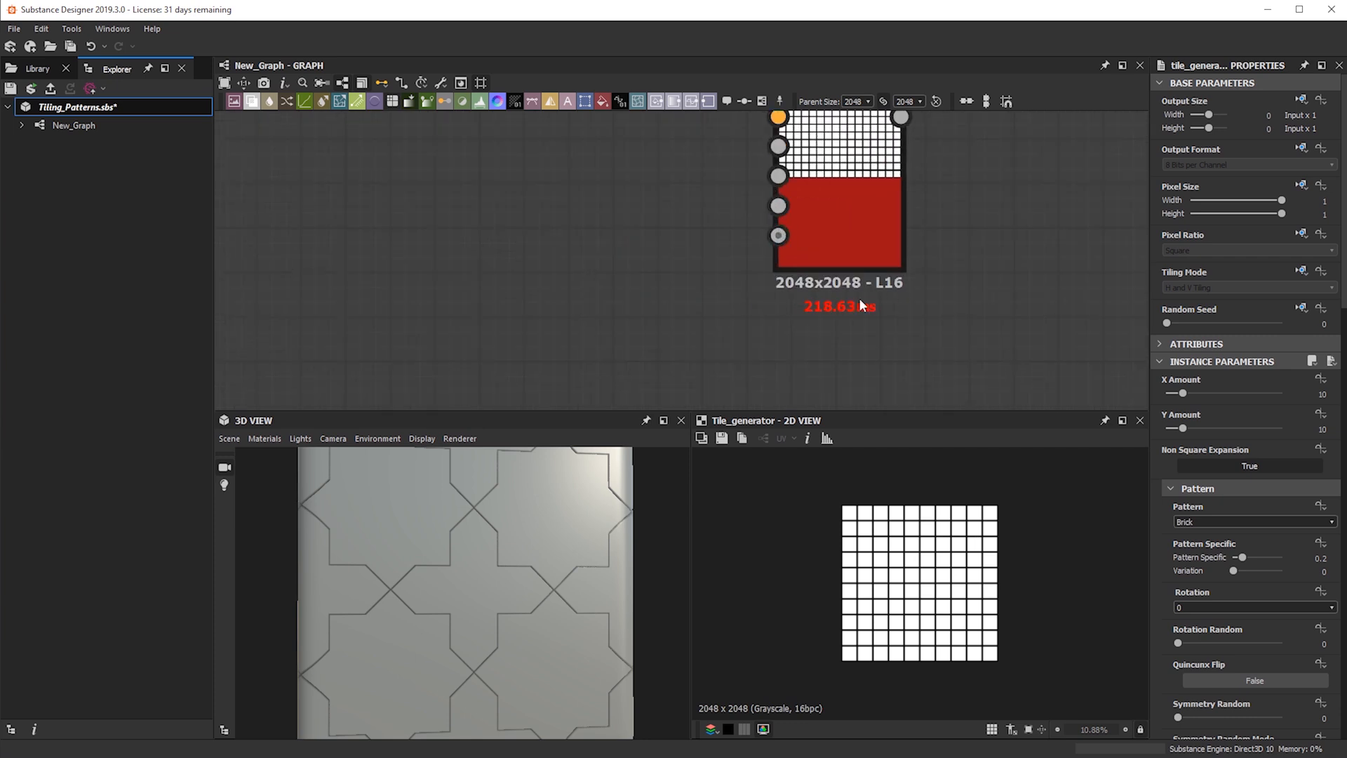
pyautogui.scroll(2, 823, 301)
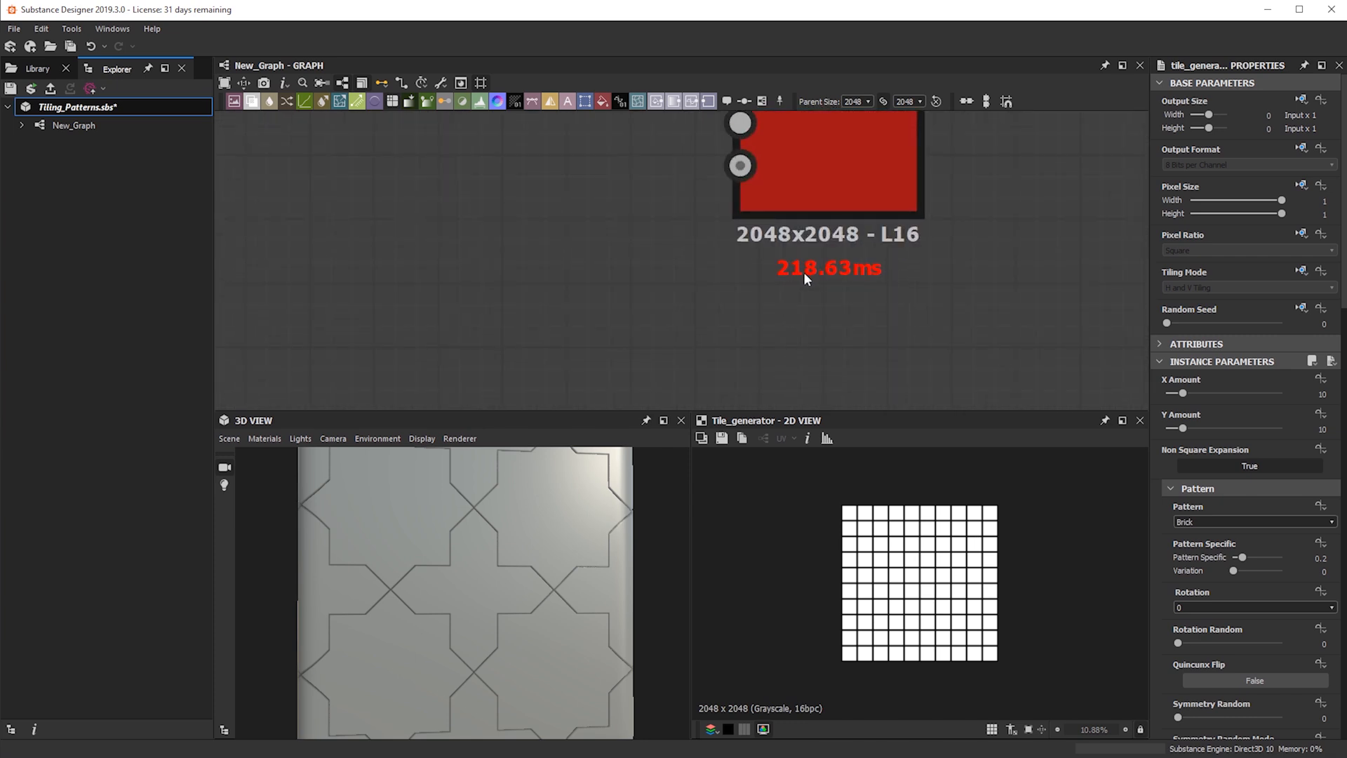
pyautogui.scroll(-5, 856, 258)
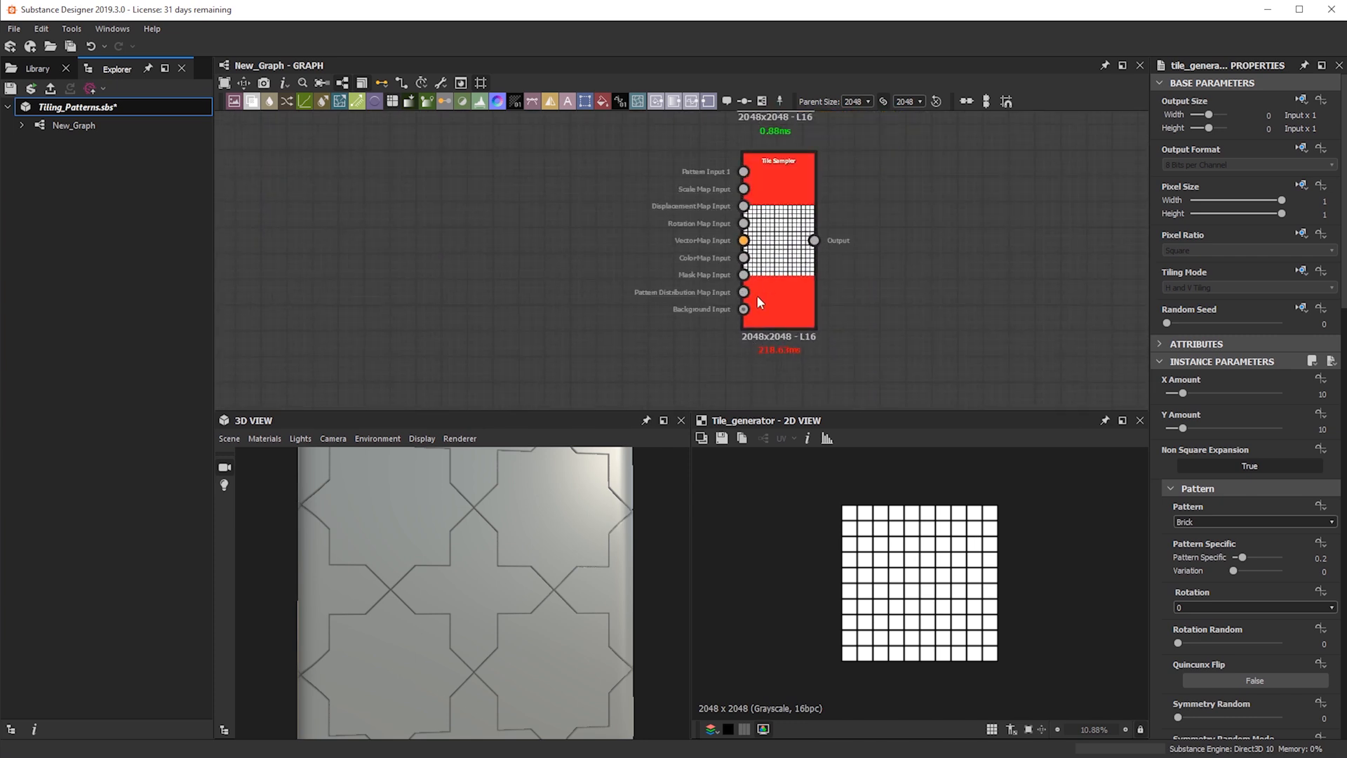
pyautogui.scroll(-2, 748, 256)
pyautogui.scroll(-2, 717, 298)
pyautogui.scroll(2, 717, 298)
pyautogui.scroll(2, 722, 330)
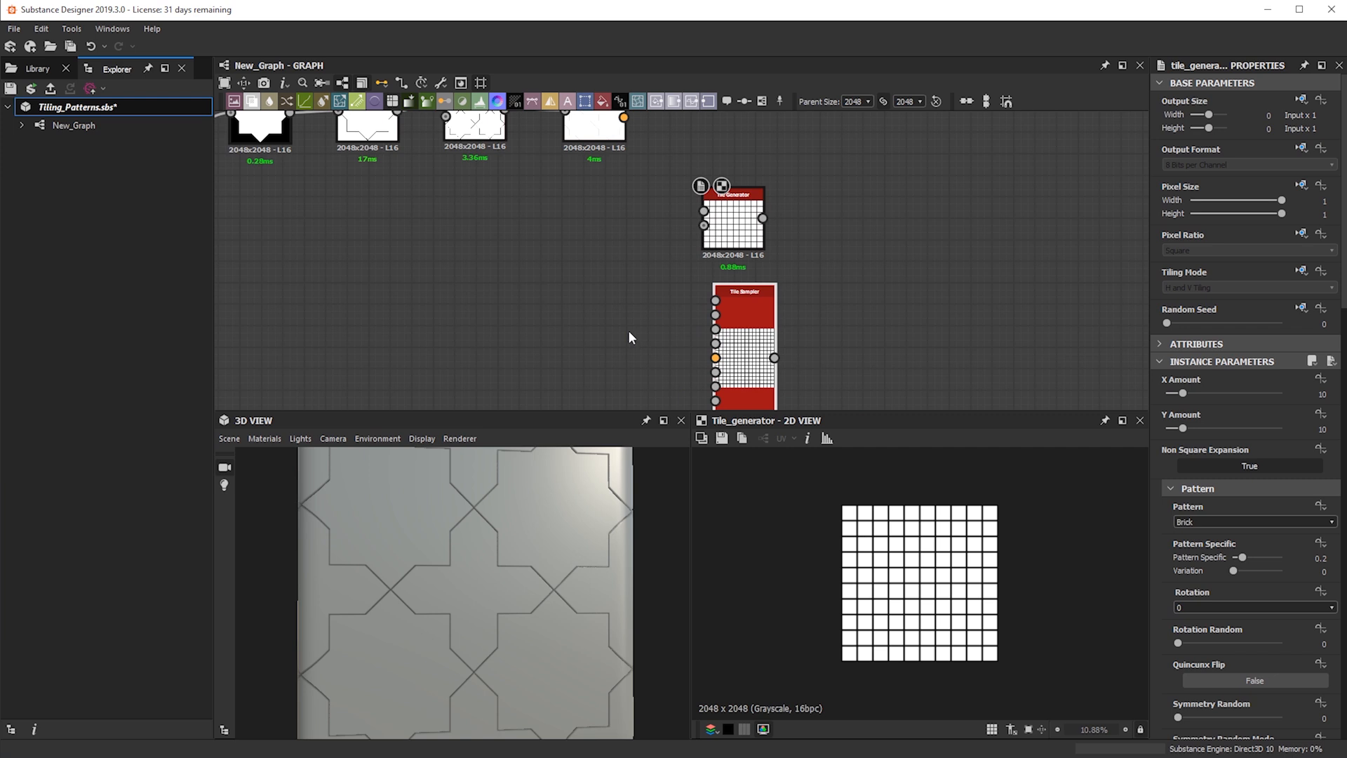
# - Line up the Tile Generator and Tile Sampler nodes vertically and compare their available inputs
pyautogui.scroll(2, 717, 259)
pyautogui.moveTo(753, 196); pyautogui.dragTo(752, 167)
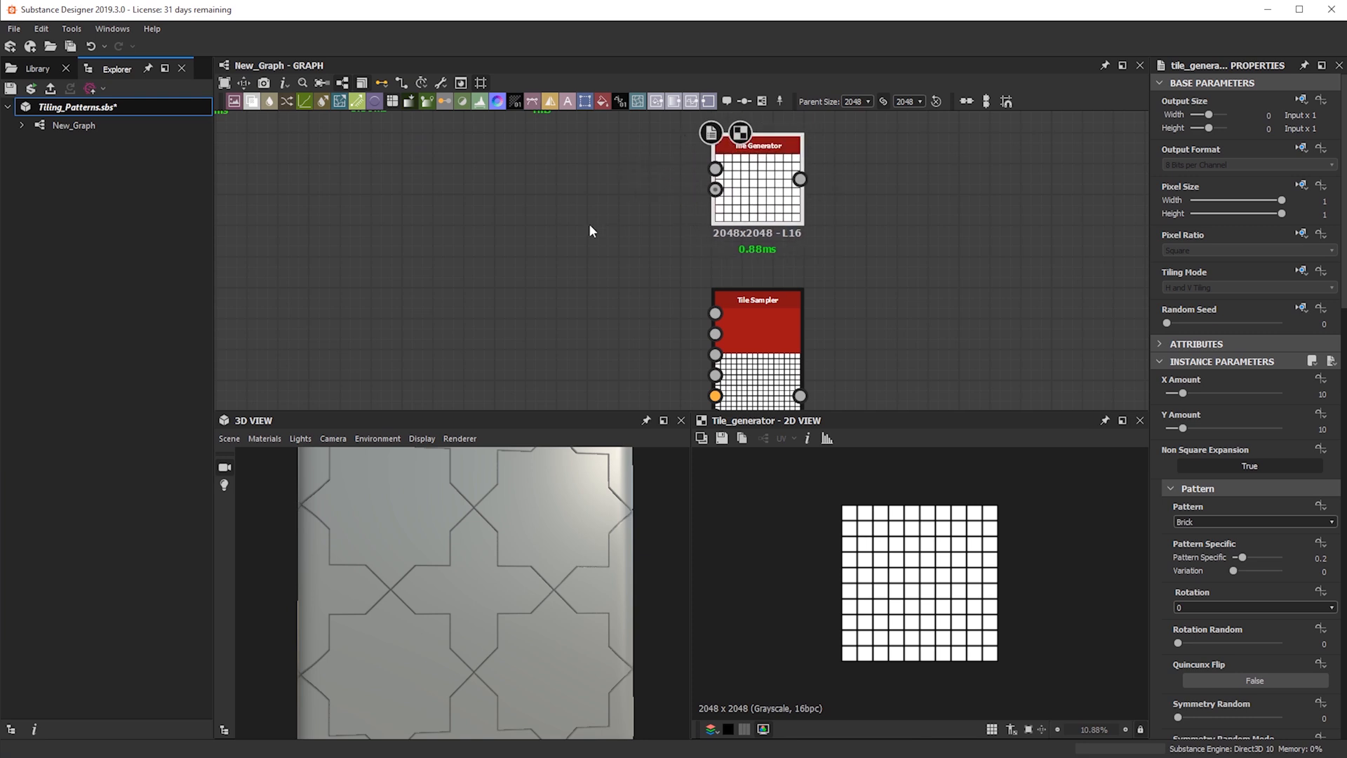
pyautogui.scroll(-2, 754, 258)
pyautogui.scroll(-1, 754, 259)
pyautogui.moveTo(559, 195); pyautogui.dragTo(802, 148, button='middle')
pyautogui.scroll(6, 796, 327)
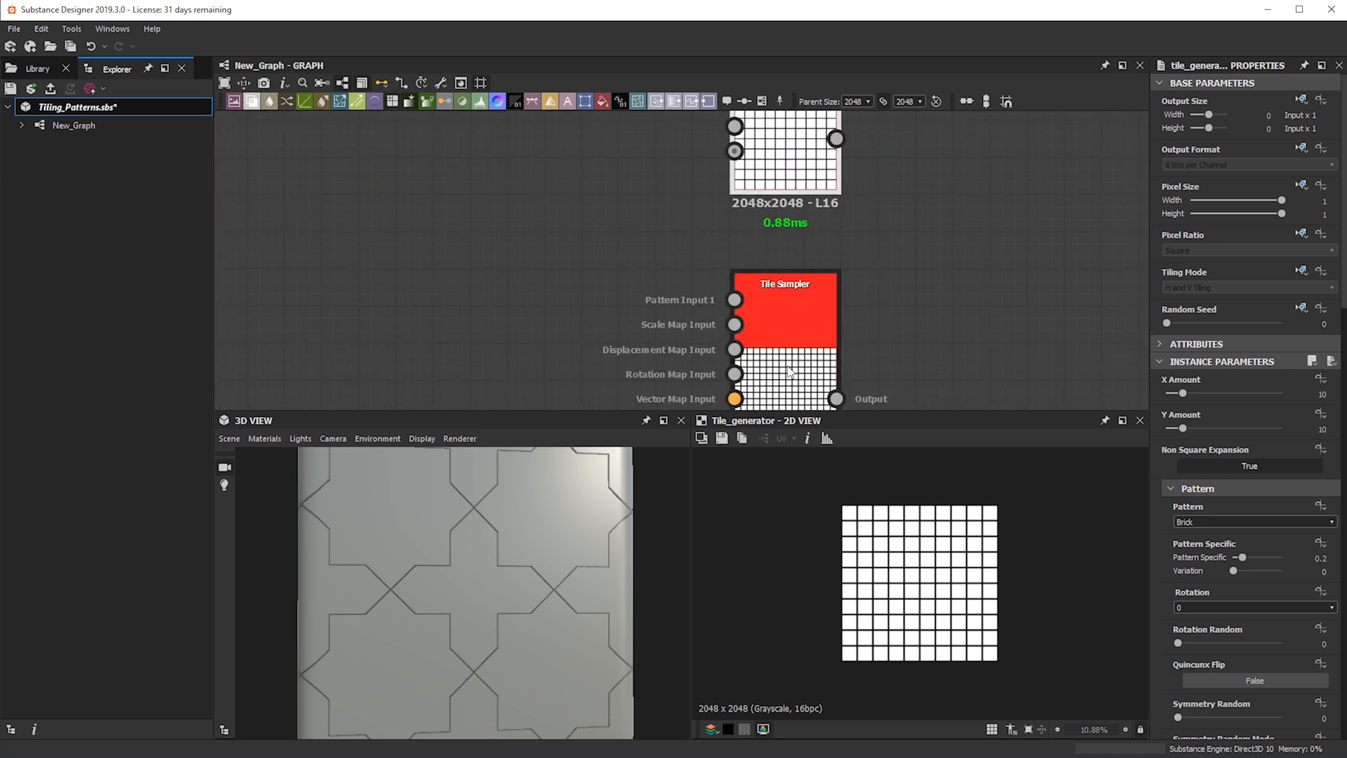
pyautogui.moveTo(734, 327); pyautogui.dragTo(712, 209, button='middle')
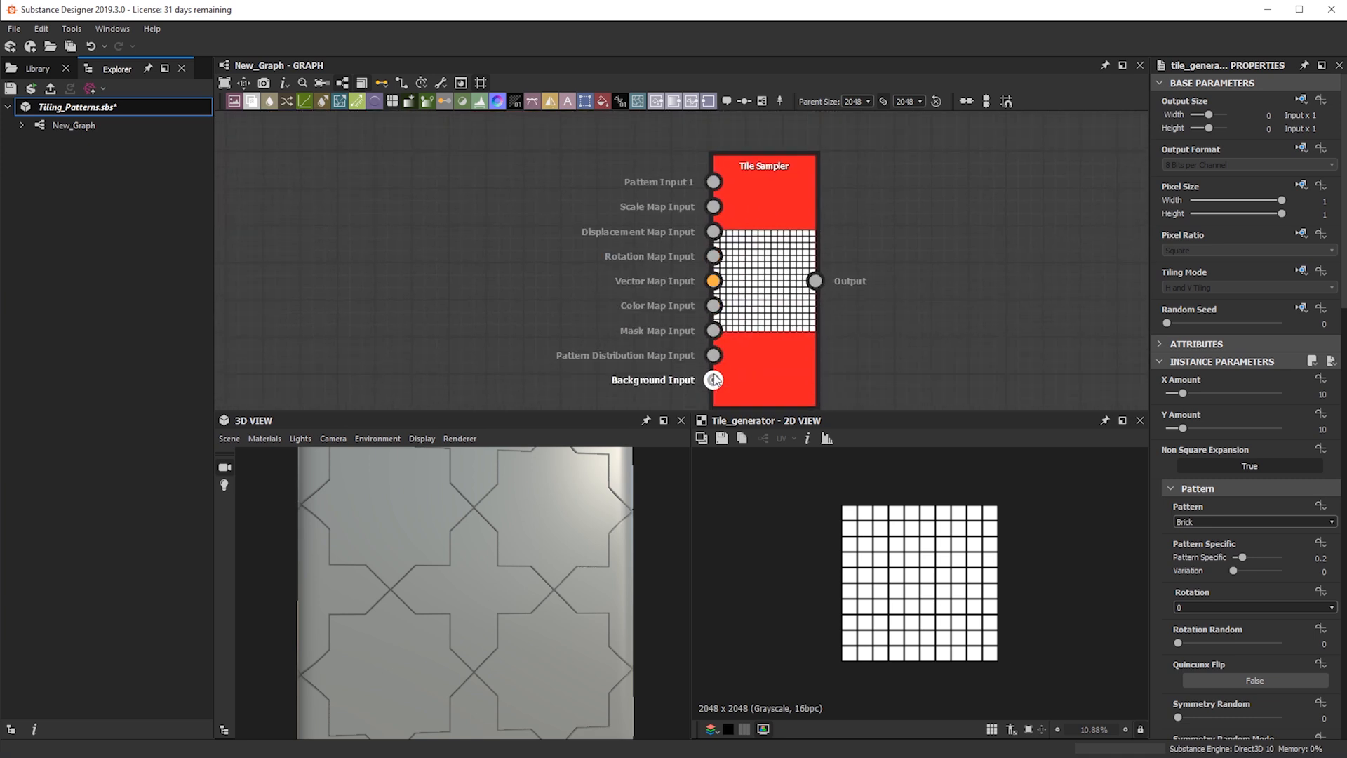
pyautogui.scroll(-4, 714, 379)
pyautogui.scroll(-2, 688, 234)
pyautogui.moveTo(610, 276); pyautogui.dragTo(677, 382, button='middle')
pyautogui.moveTo(817, 270); pyautogui.dragTo(807, 163, button='middle')
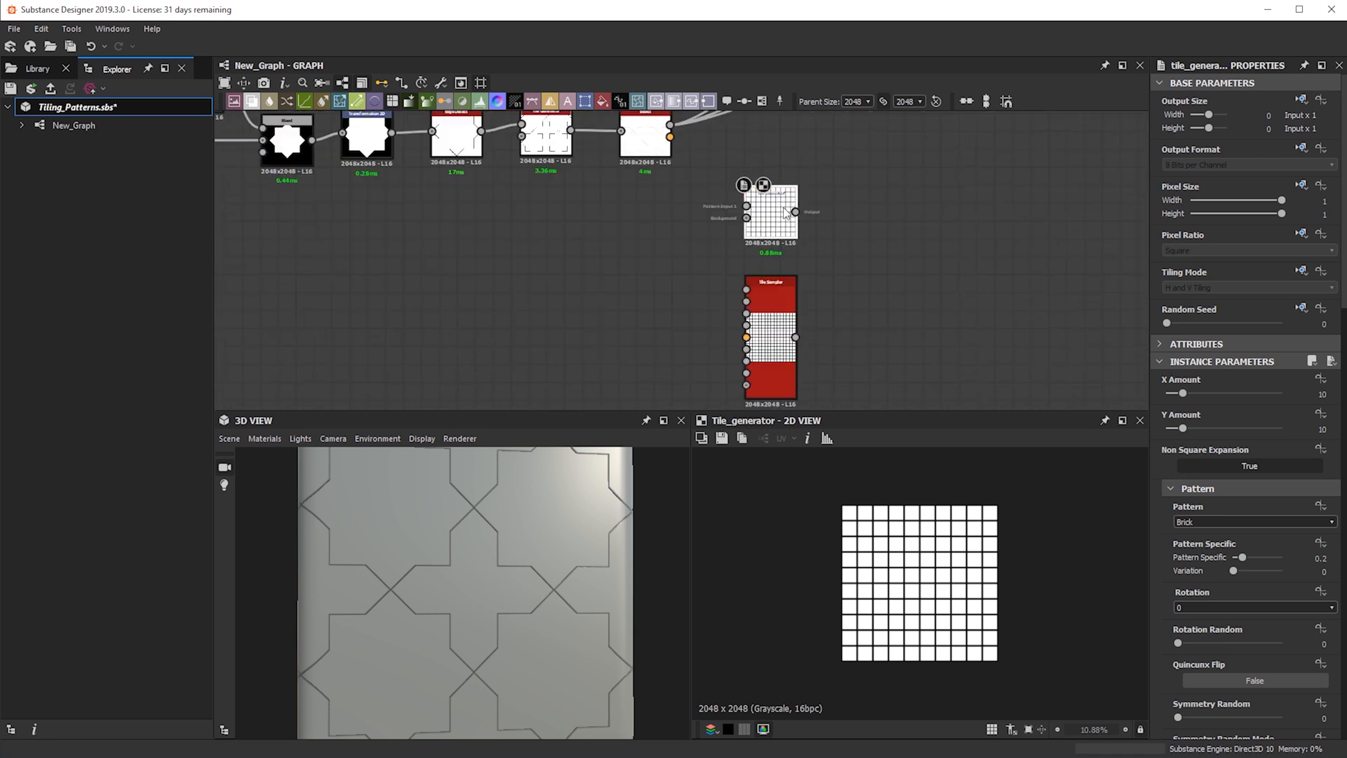
# - Delete the Tile Generator node above the Tile Sampler and move the Tile Sampler closer to the Bevel node
pyautogui.press('Delete')
pyautogui.scroll(1, 765, 302)
pyautogui.scroll(-3, 765, 300)
pyautogui.moveTo(764, 303); pyautogui.dragTo(715, 272)
pyautogui.scroll(3, 715, 271)
pyautogui.moveTo(708, 257); pyautogui.dragTo(676, 237, button='middle')
pyautogui.moveTo(257, 121); pyautogui.dragTo(363, 165, button='middle')
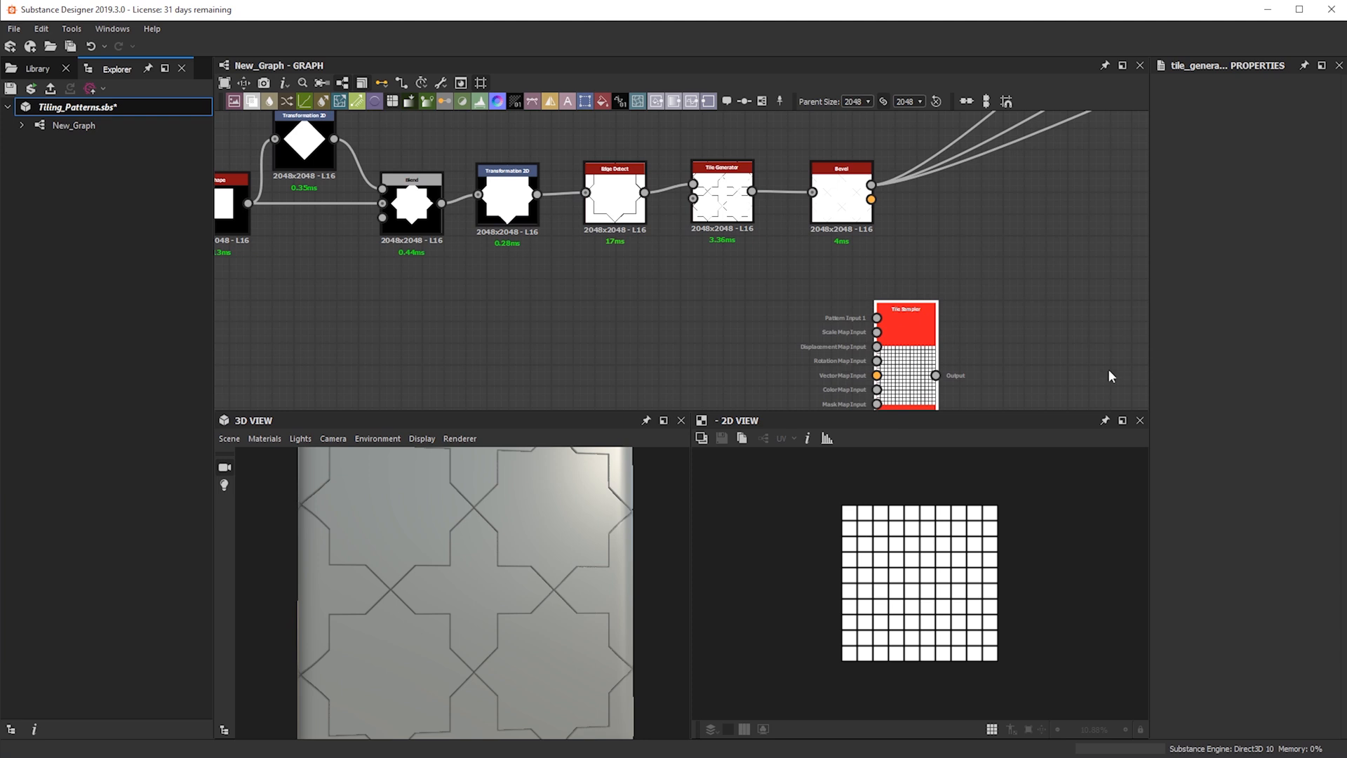
# - Display the Tile Sampler's output and parameters, and examine its map inputs against the existing Tile Generator chain
pyautogui.click(905, 323)
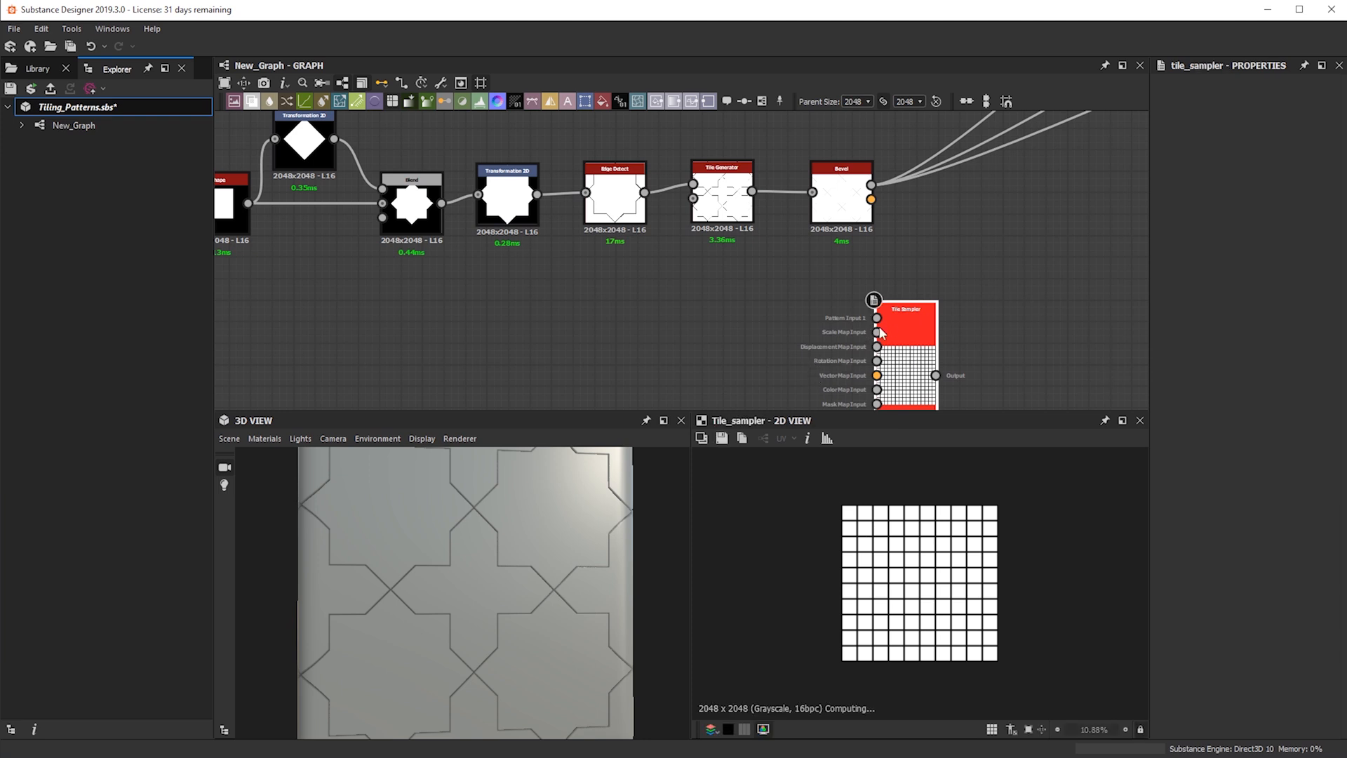
pyautogui.scroll(2, 882, 342)
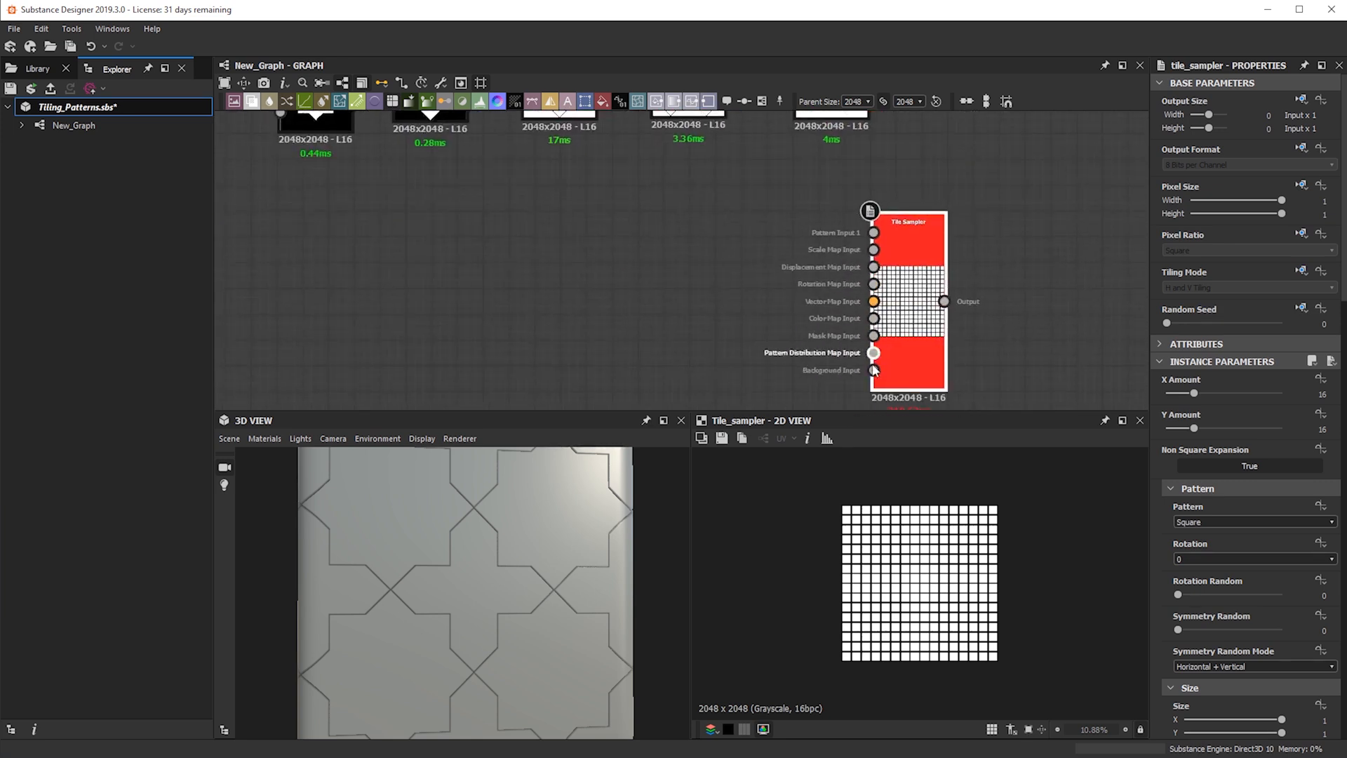
pyautogui.scroll(2, 877, 281)
pyautogui.moveTo(825, 155); pyautogui.dragTo(860, 239, button='middle')
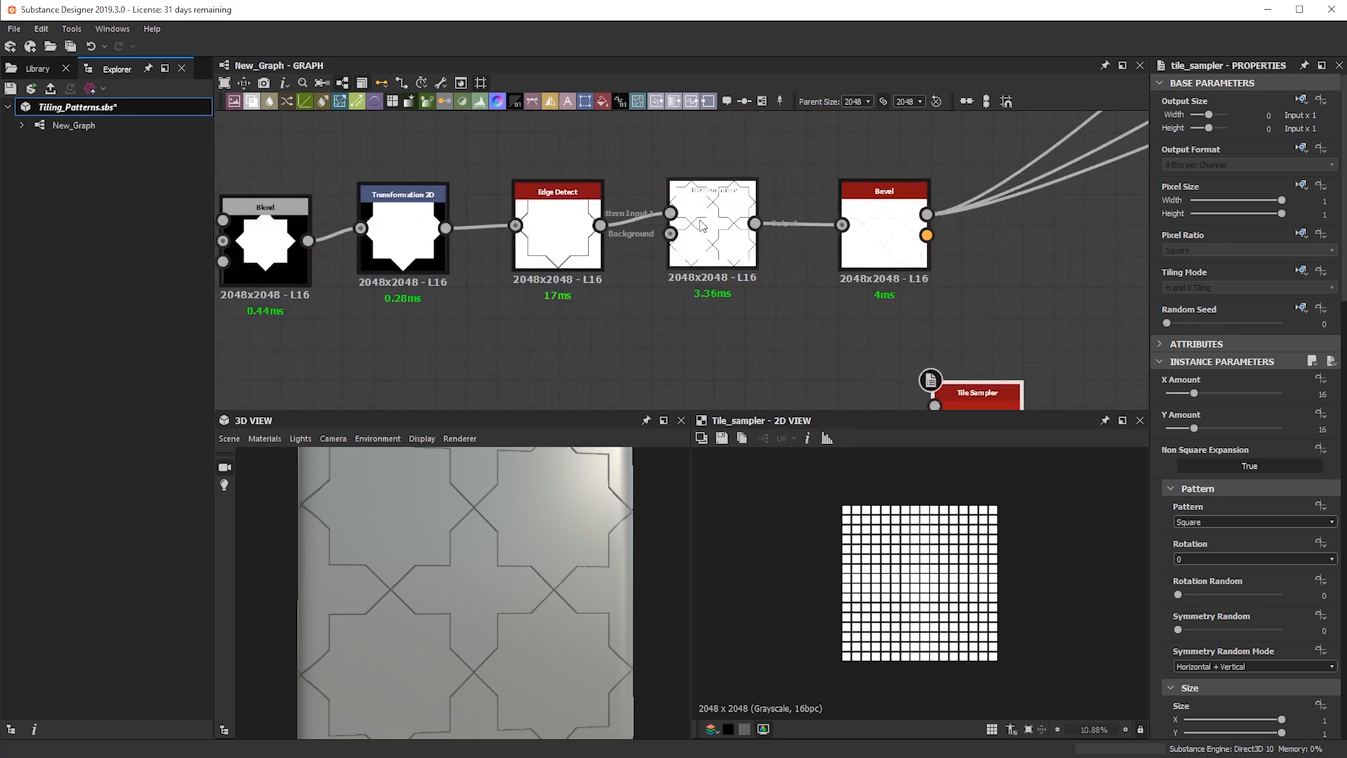
pyautogui.scroll(-3, 702, 242)
pyautogui.moveTo(876, 395); pyautogui.dragTo(686, 268, button='middle')
pyautogui.scroll(4, 686, 267)
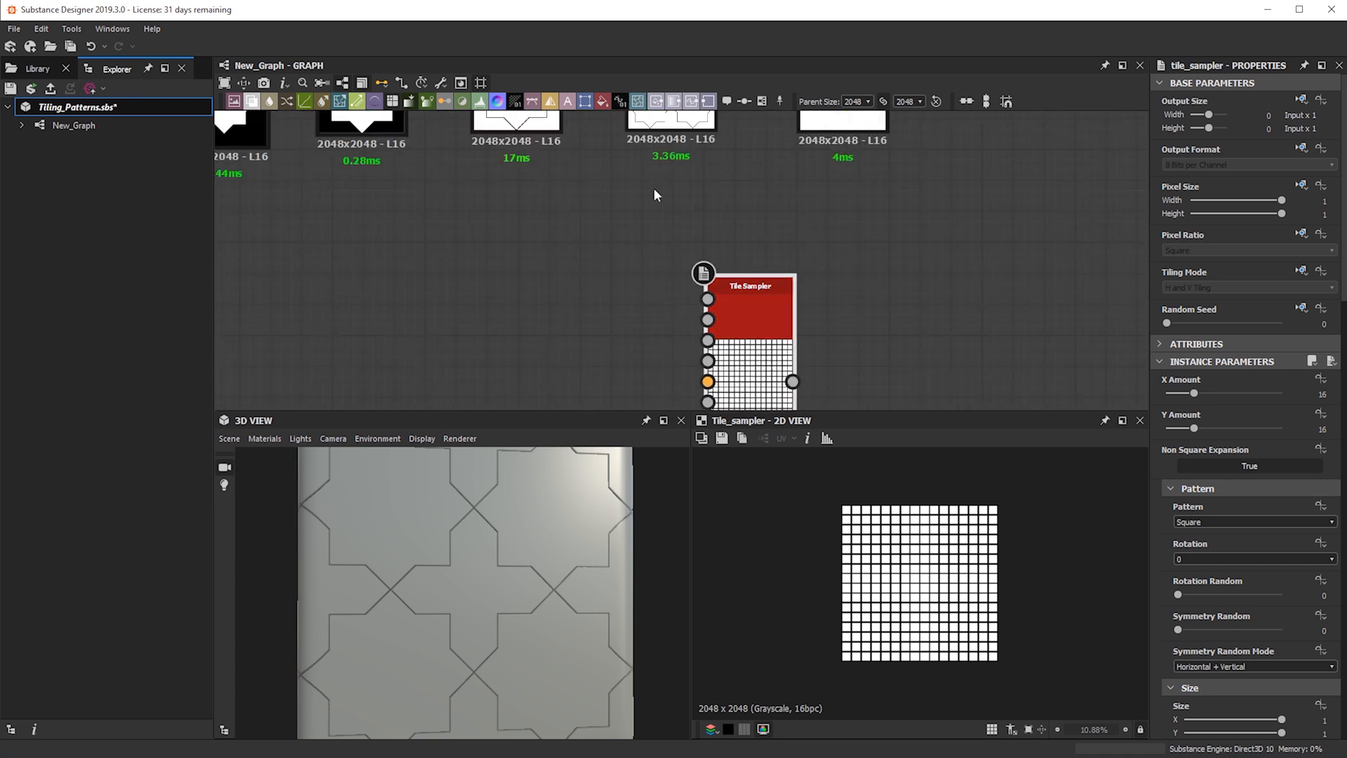
pyautogui.moveTo(654, 187); pyautogui.dragTo(646, 223, button='middle')
pyautogui.moveTo(695, 313); pyautogui.dragTo(710, 171, button='middle')
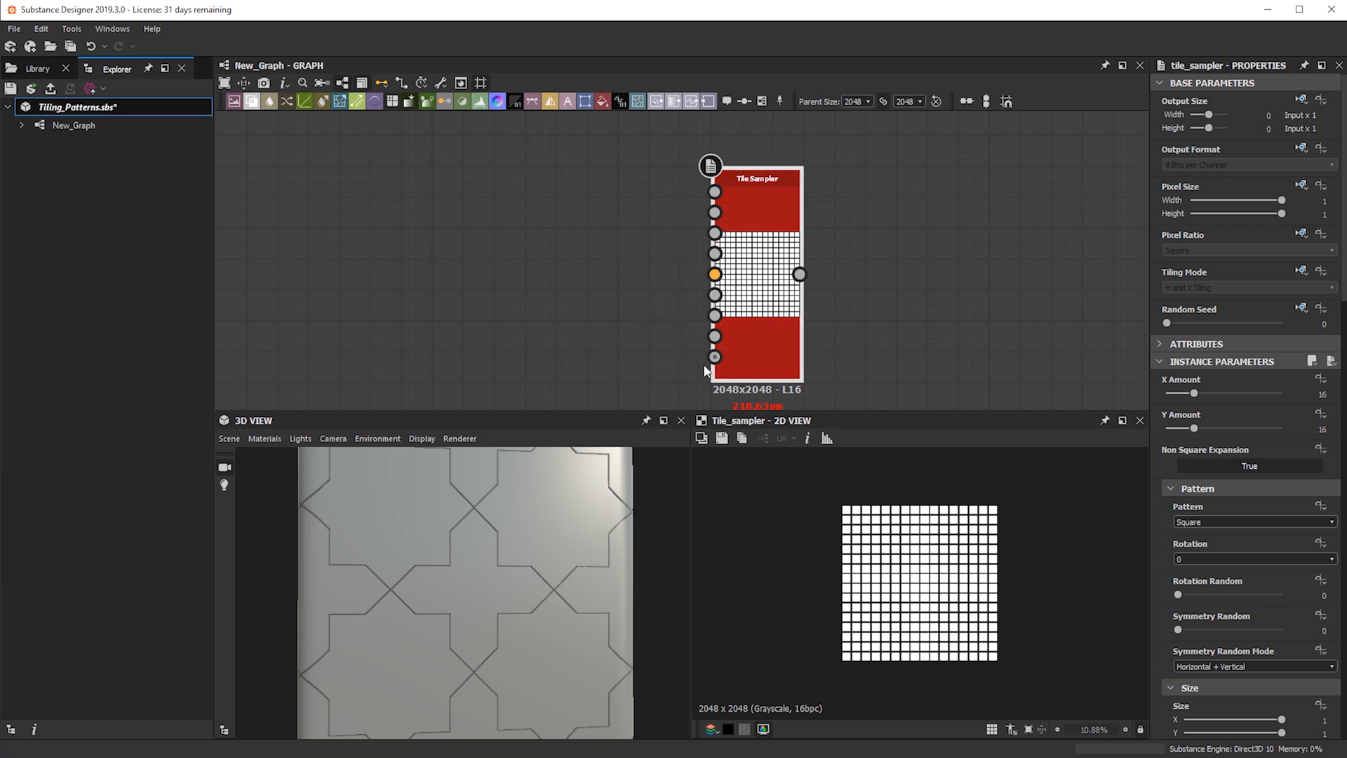
# - Reposition the Tile Sampler node directly below the Bevel node
pyautogui.scroll(-2, 733, 267)
pyautogui.moveTo(743, 252); pyautogui.dragTo(890, 240, button='middle')
pyautogui.moveTo(891, 240); pyautogui.dragTo(888, 280)
pyautogui.scroll(-3, 885, 281)
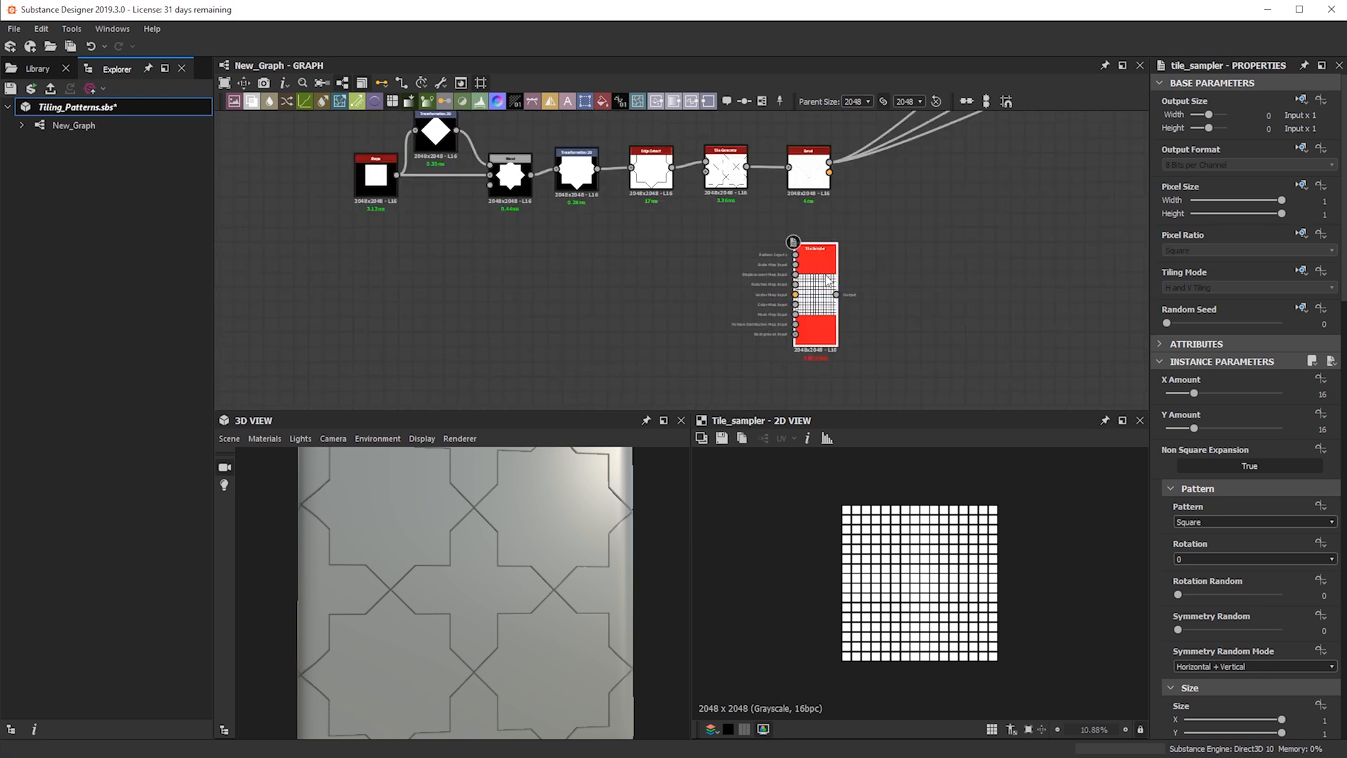
pyautogui.scroll(4, 735, 296)
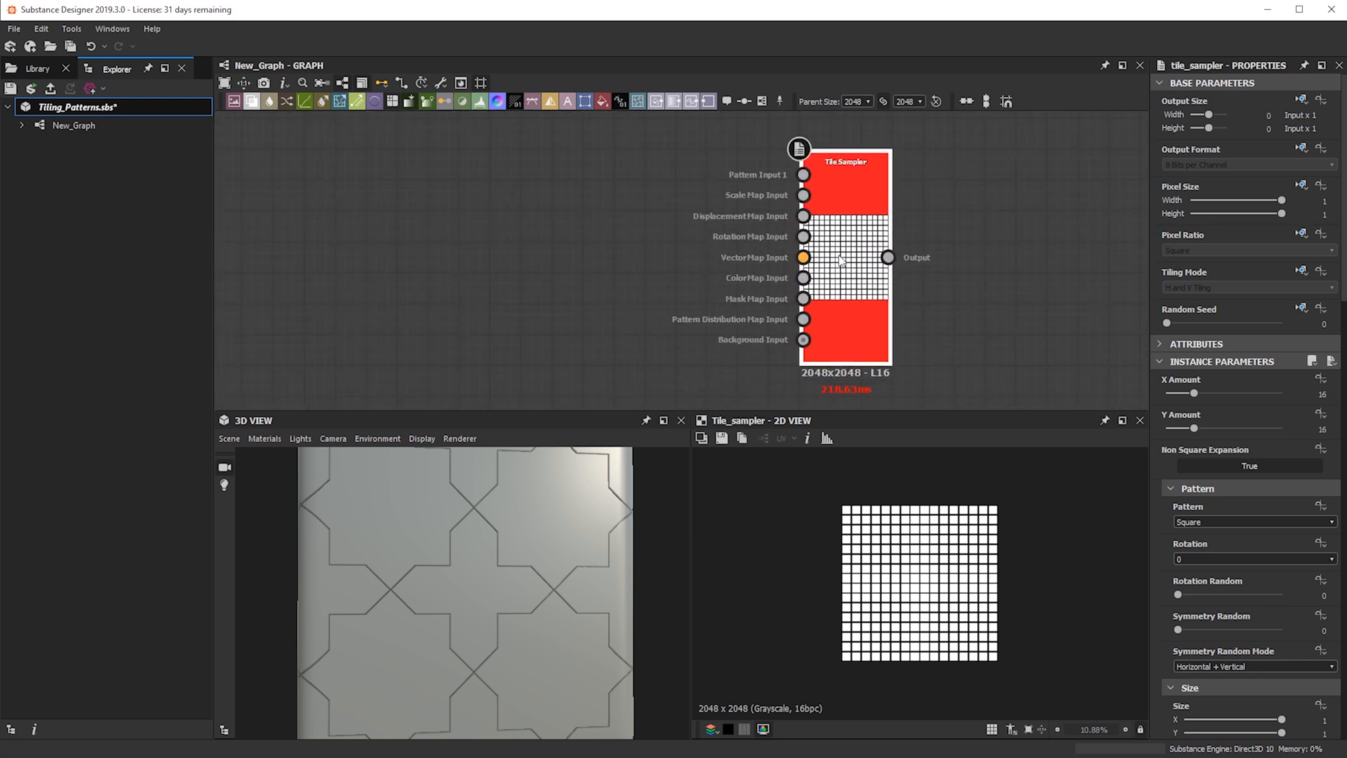
# - Add a Tile Generator node and place it to the left of the Tile Sampler node
pyautogui.press('space')
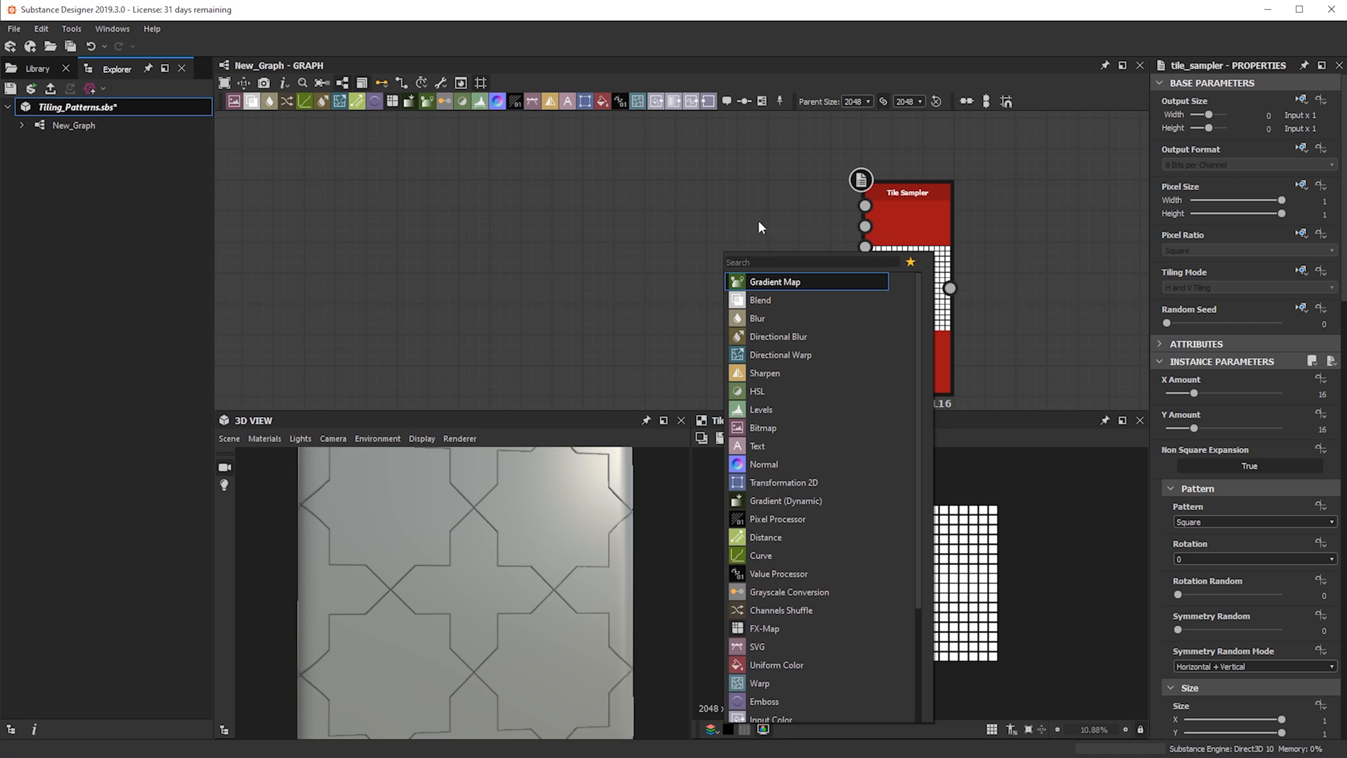
pyautogui.press('space')
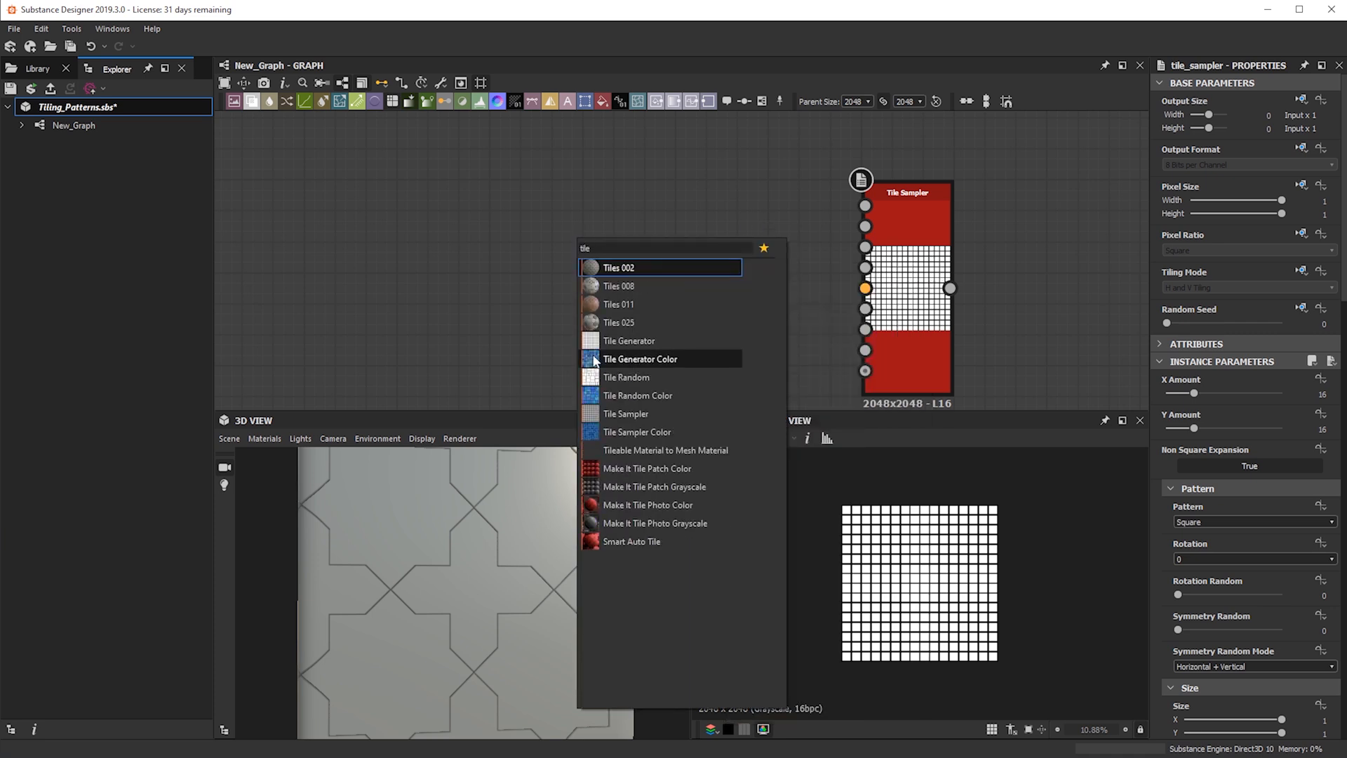
pyautogui.click(610, 354)
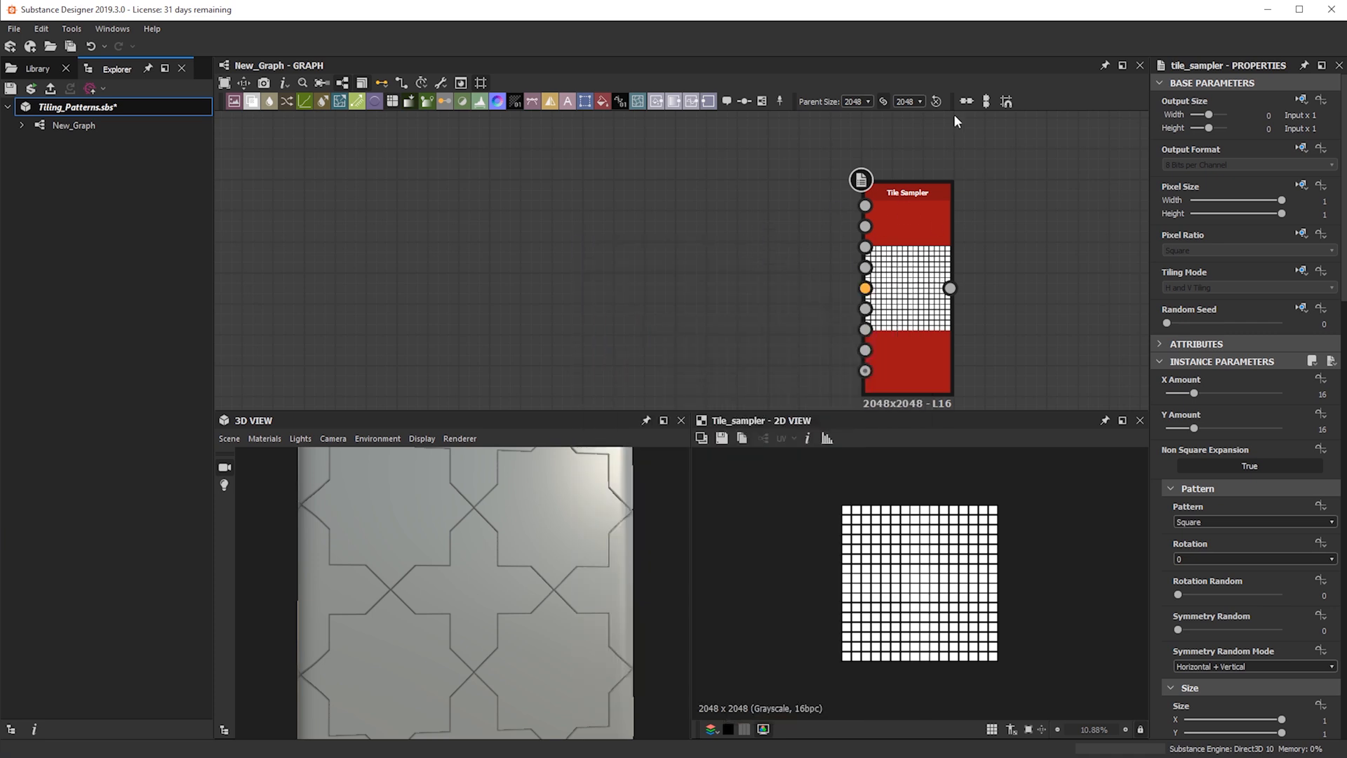
pyautogui.moveTo(584, 251); pyautogui.dragTo(733, 340)
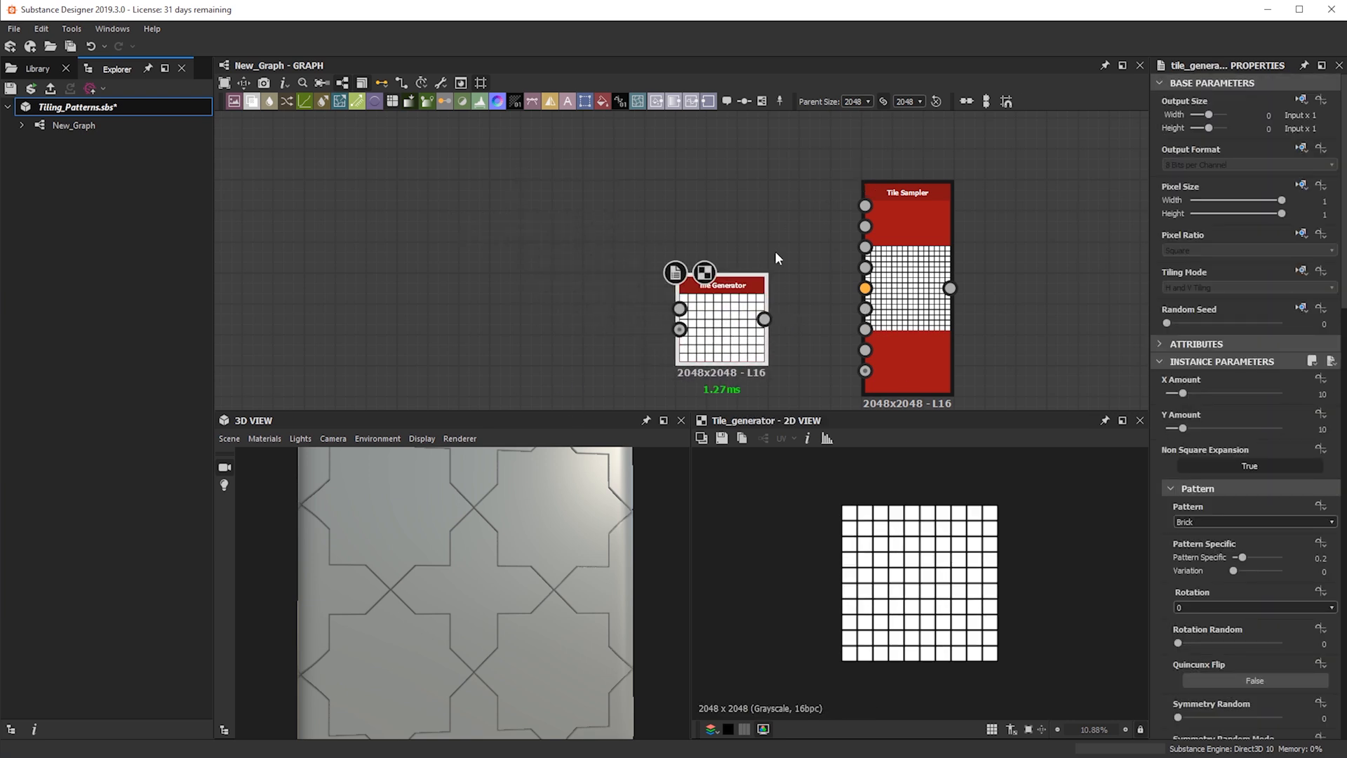
# - Try 10 for the Tile Sampler's X Amount and Y Amount, and settle on 8 for both
pyautogui.doubleClick(903, 267)
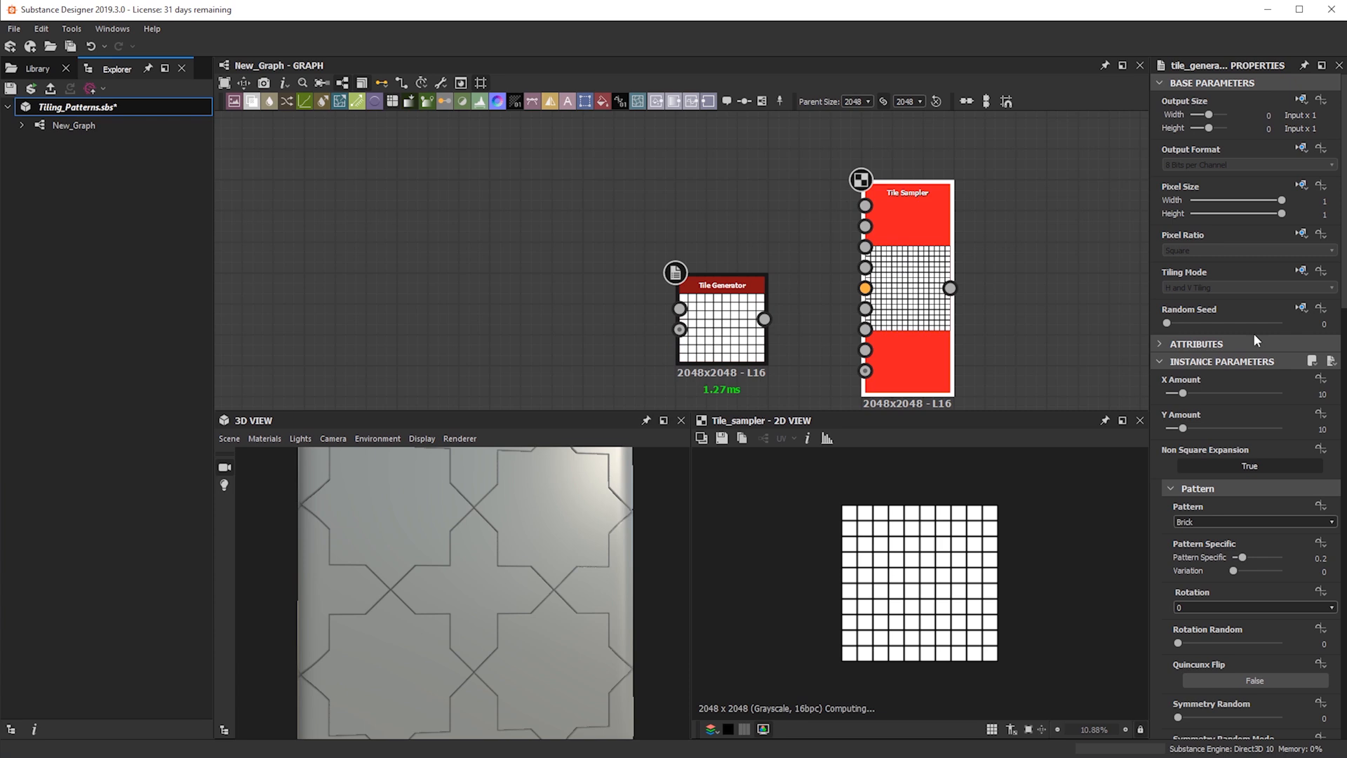
pyautogui.doubleClick(1322, 394)
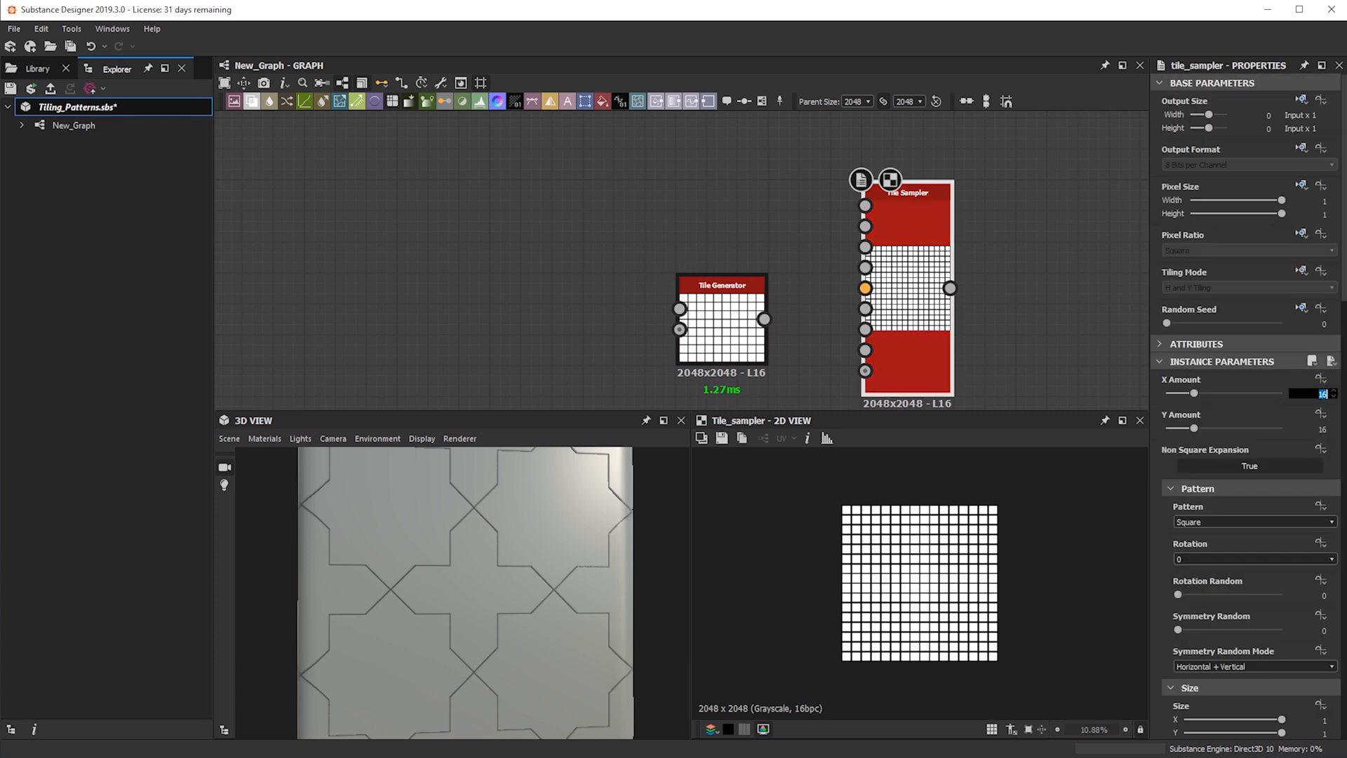
pyautogui.write('10')
pyautogui.press('Tab')
pyautogui.write('10')
pyautogui.press('Return')
pyautogui.doubleClick(1321, 394)
pyautogui.write('8')
pyautogui.press('Tab')
pyautogui.write('8')
pyautogui.press('Return')
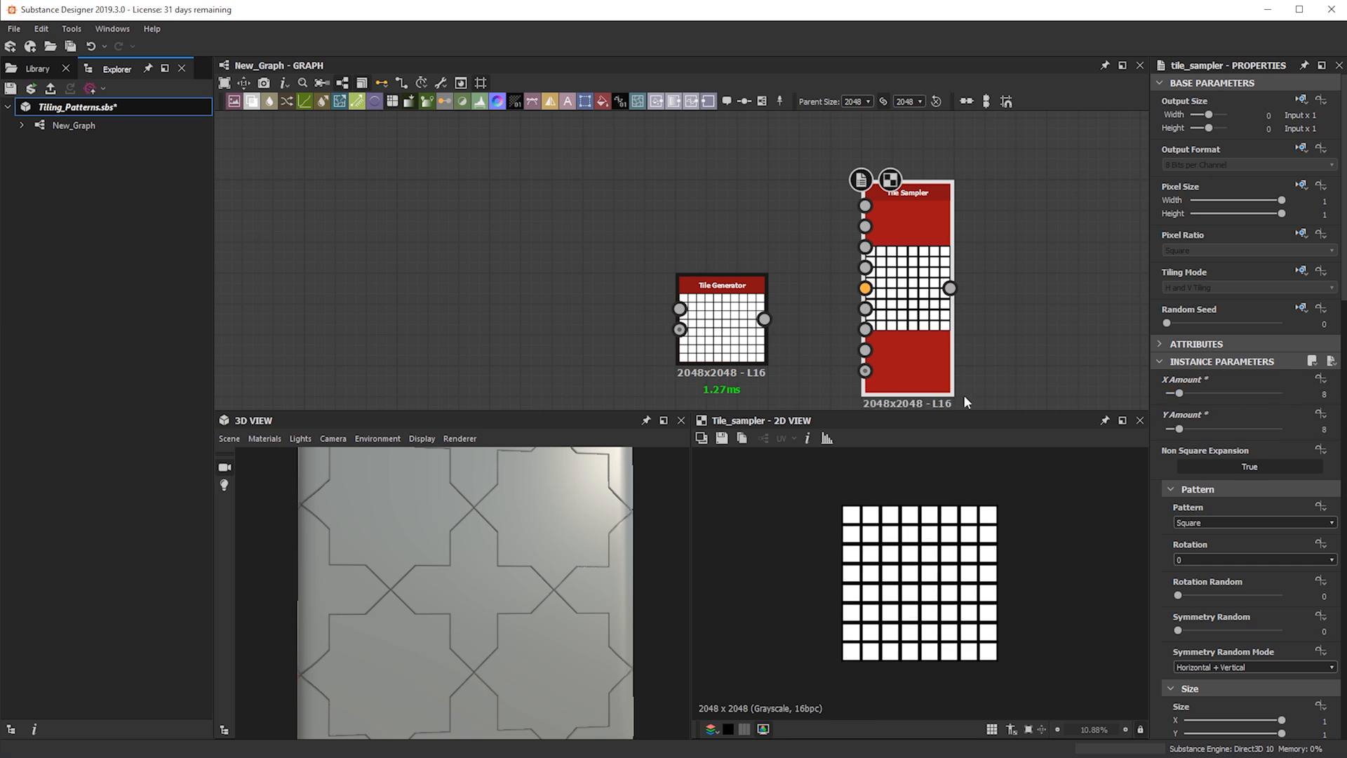
# - Display the Tile Generator's output and reposition the node to the left of the Tile Sampler
pyautogui.moveTo(720, 322); pyautogui.dragTo(733, 275)
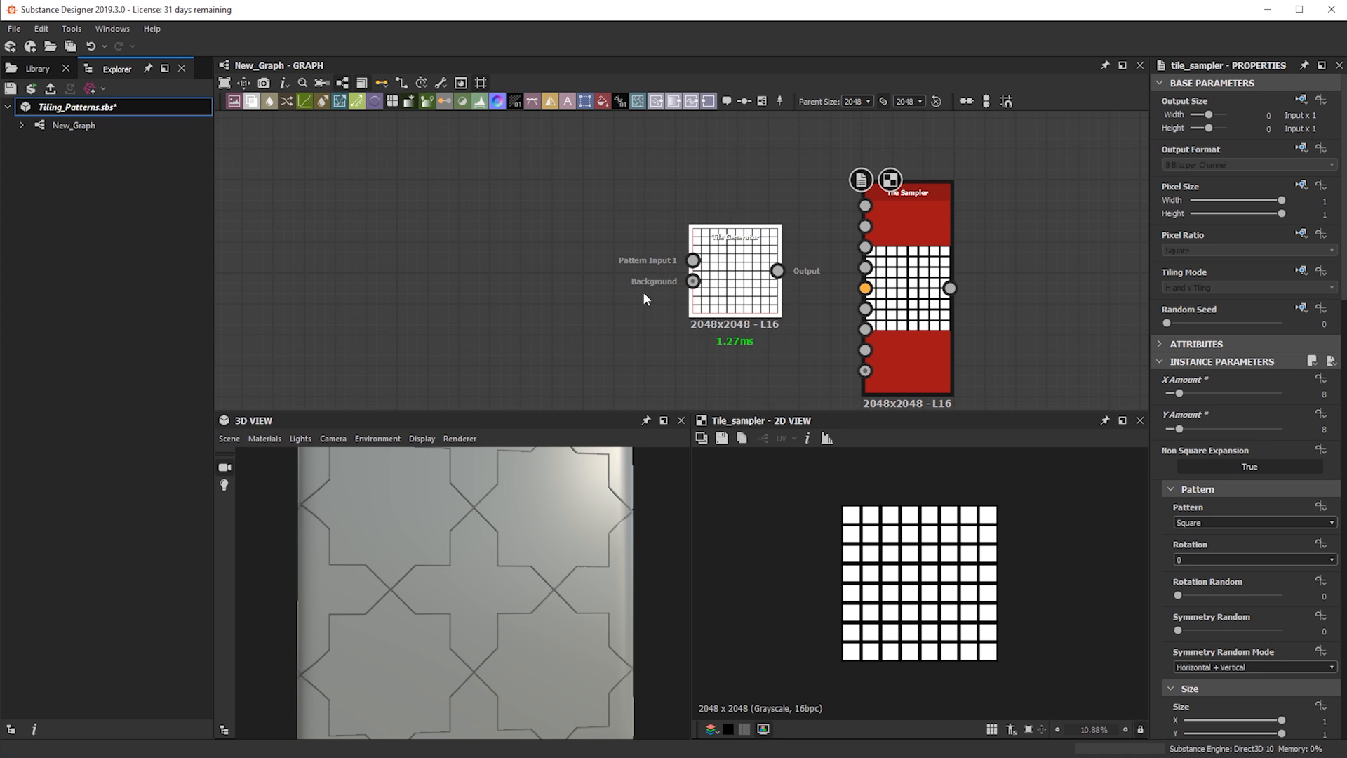
pyautogui.doubleClick(716, 294)
pyautogui.scroll(-2, 872, 242)
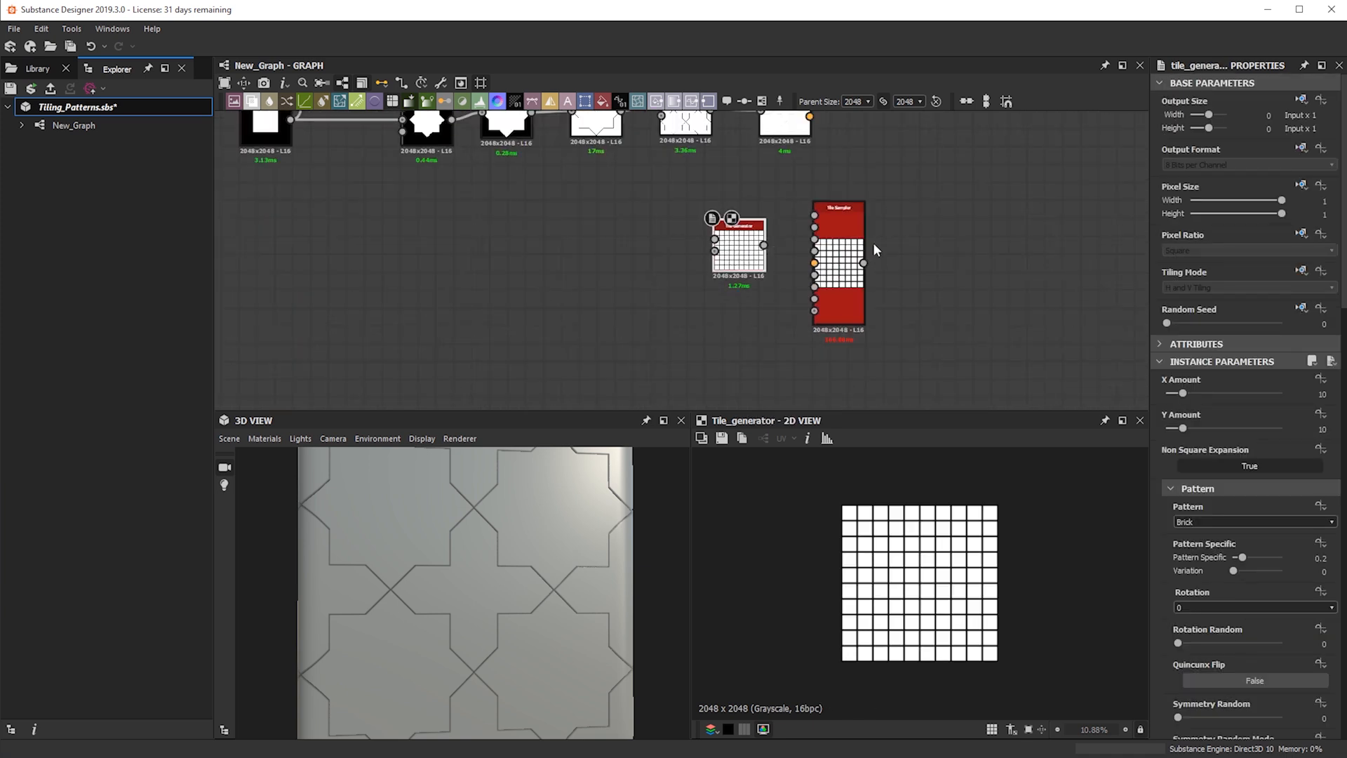
pyautogui.scroll(4, 874, 246)
pyautogui.moveTo(586, 253); pyautogui.dragTo(610, 342)
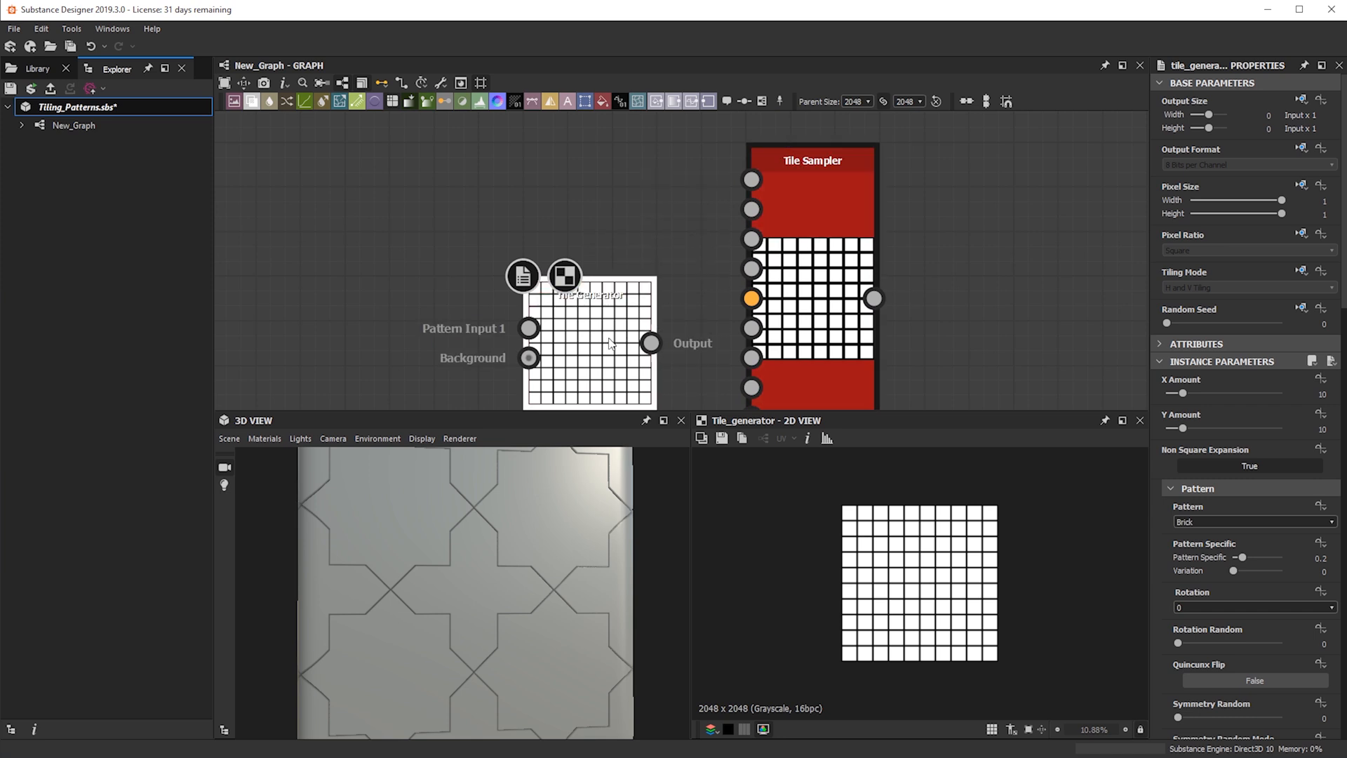
# - Review the existing pattern chains in the graph and compare the Tile Generator's parameters with those of the Tile Sampler
pyautogui.scroll(-4, 609, 343)
pyautogui.moveTo(617, 114); pyautogui.dragTo(661, 242, button='middle')
pyautogui.scroll(-2, 529, 174)
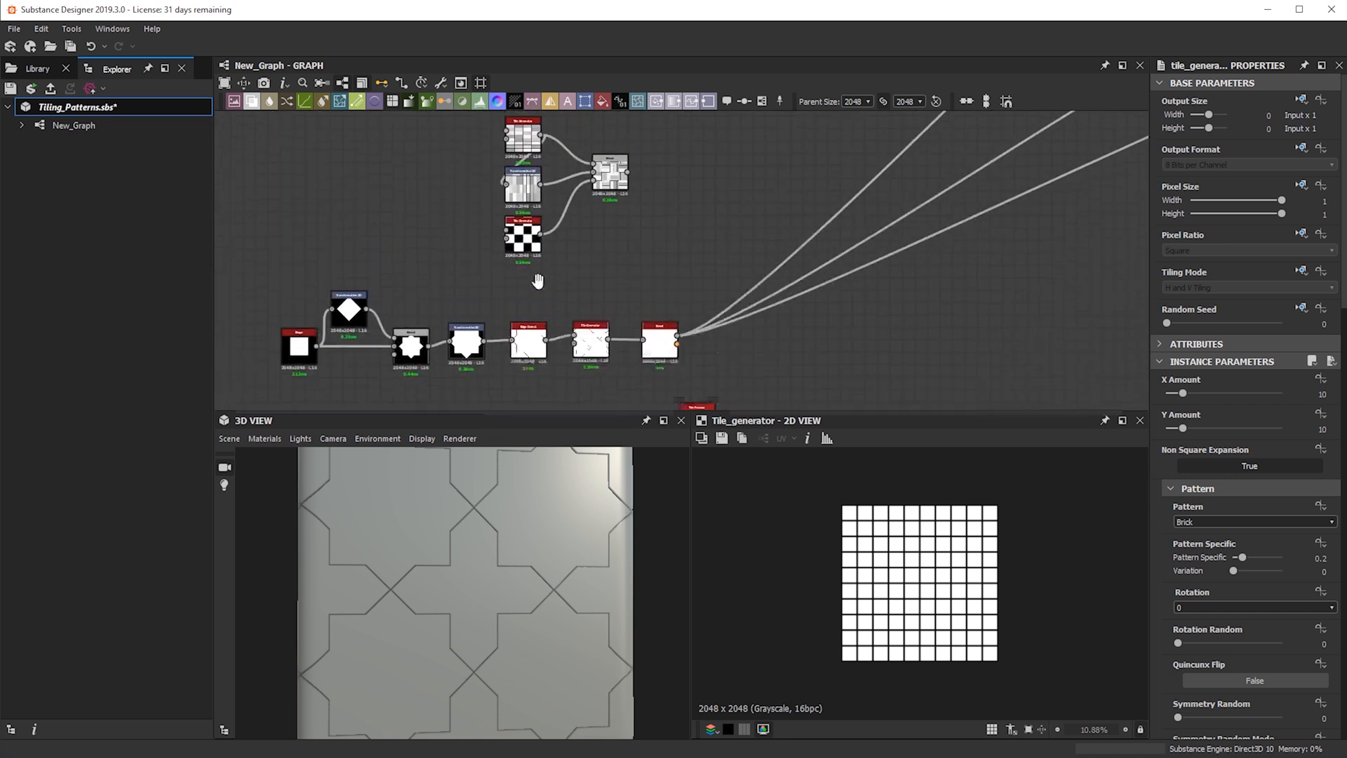
pyautogui.moveTo(534, 184); pyautogui.dragTo(552, 204, button='middle')
pyautogui.moveTo(610, 295); pyautogui.dragTo(617, 161, button='middle')
pyautogui.scroll(5, 694, 361)
pyautogui.scroll(1, 563, 312)
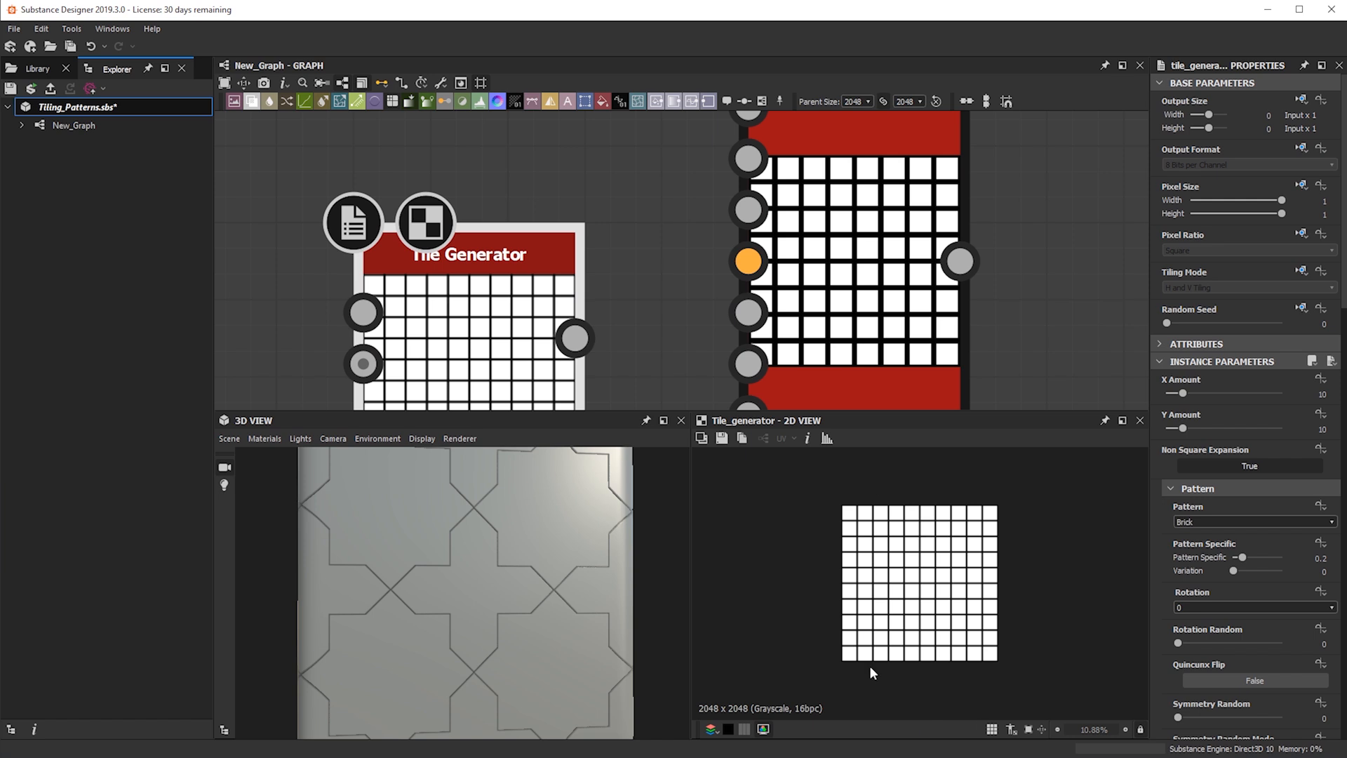
pyautogui.scroll(-5, 1215, 508)
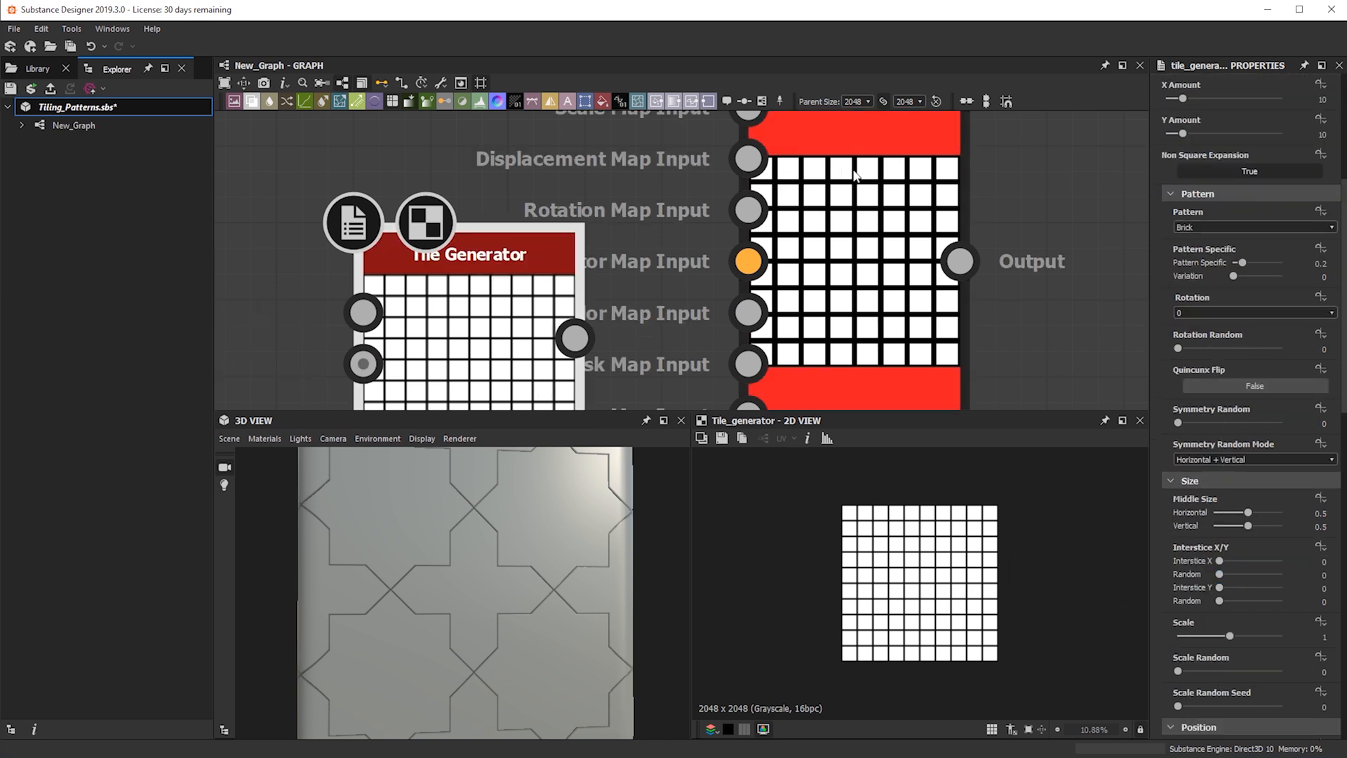
pyautogui.click(847, 225)
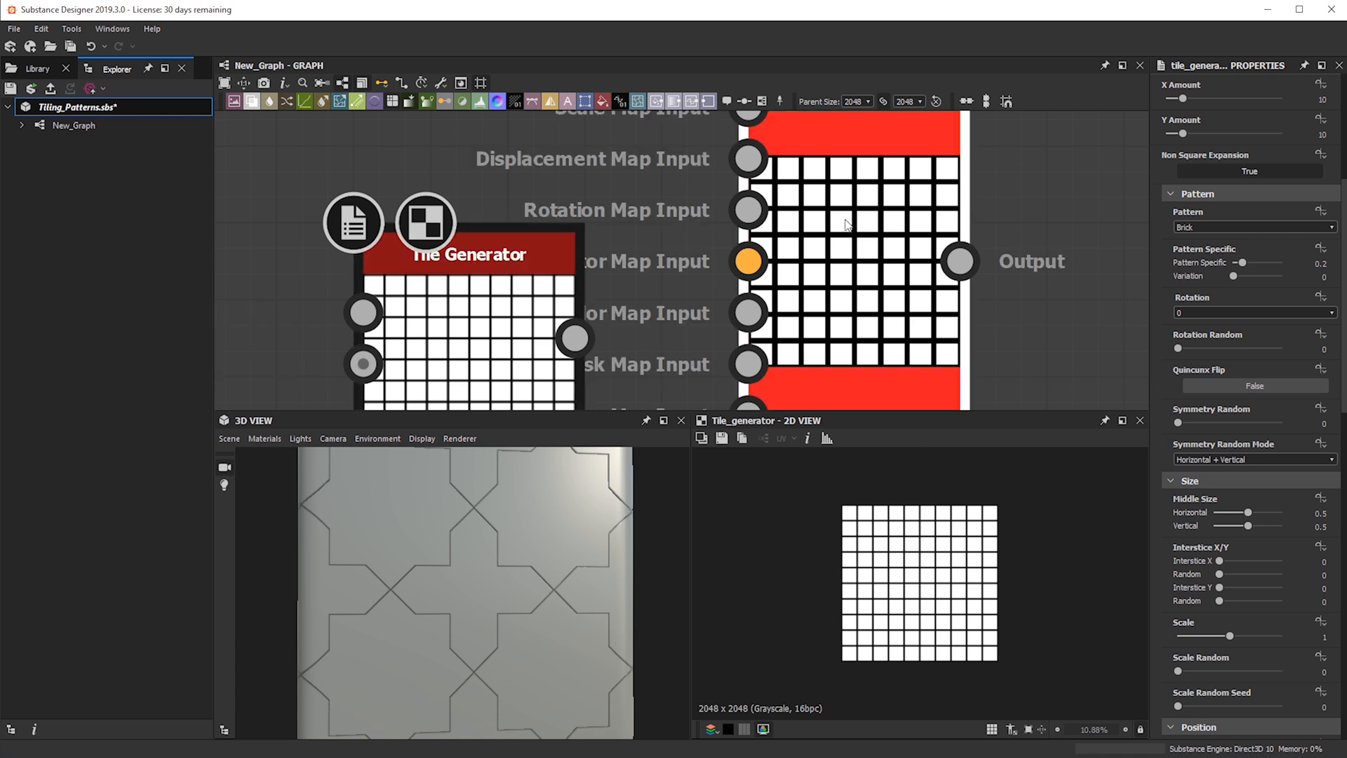
pyautogui.doubleClick(912, 261)
pyautogui.scroll(6, 1197, 207)
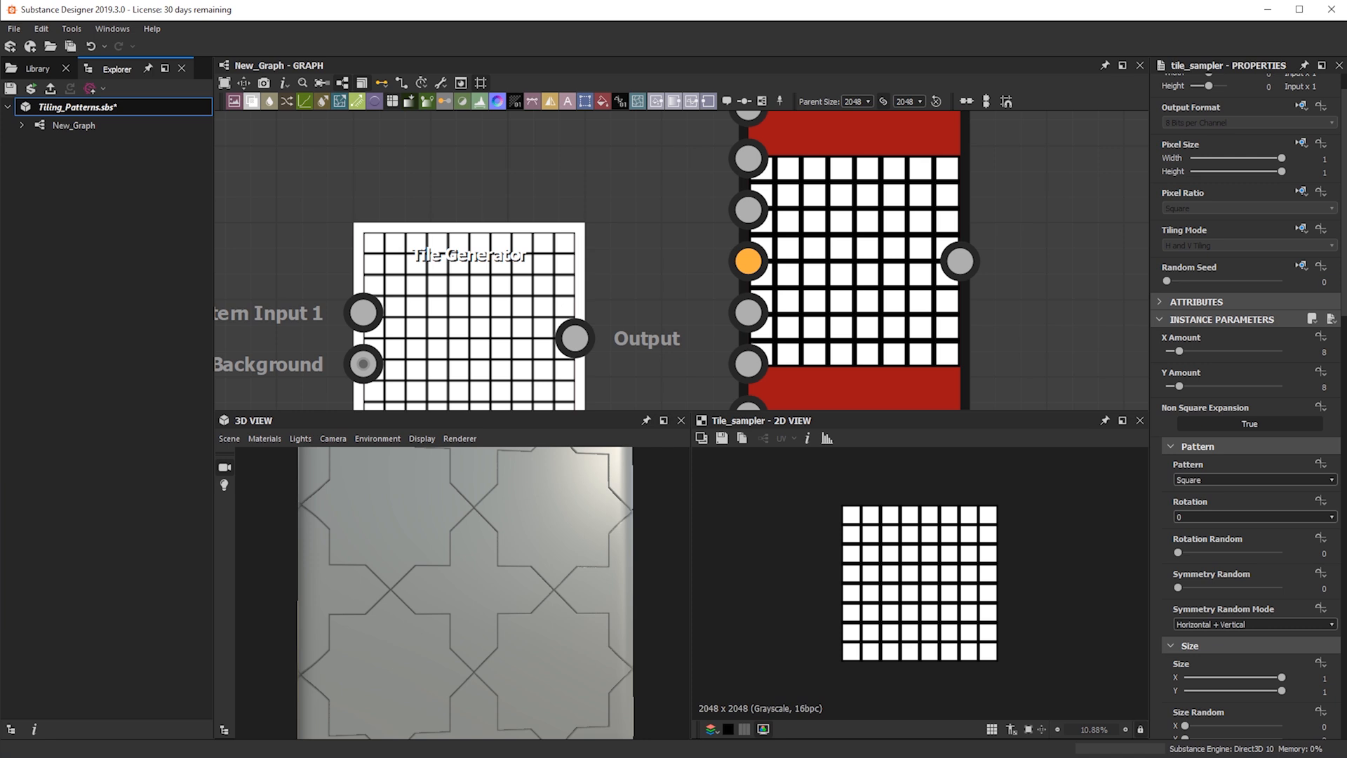
# - Set the Tile Generator's X Amount to 8 and its Y Amount to 1
pyautogui.click(517, 294)
pyautogui.doubleClick(1322, 351)
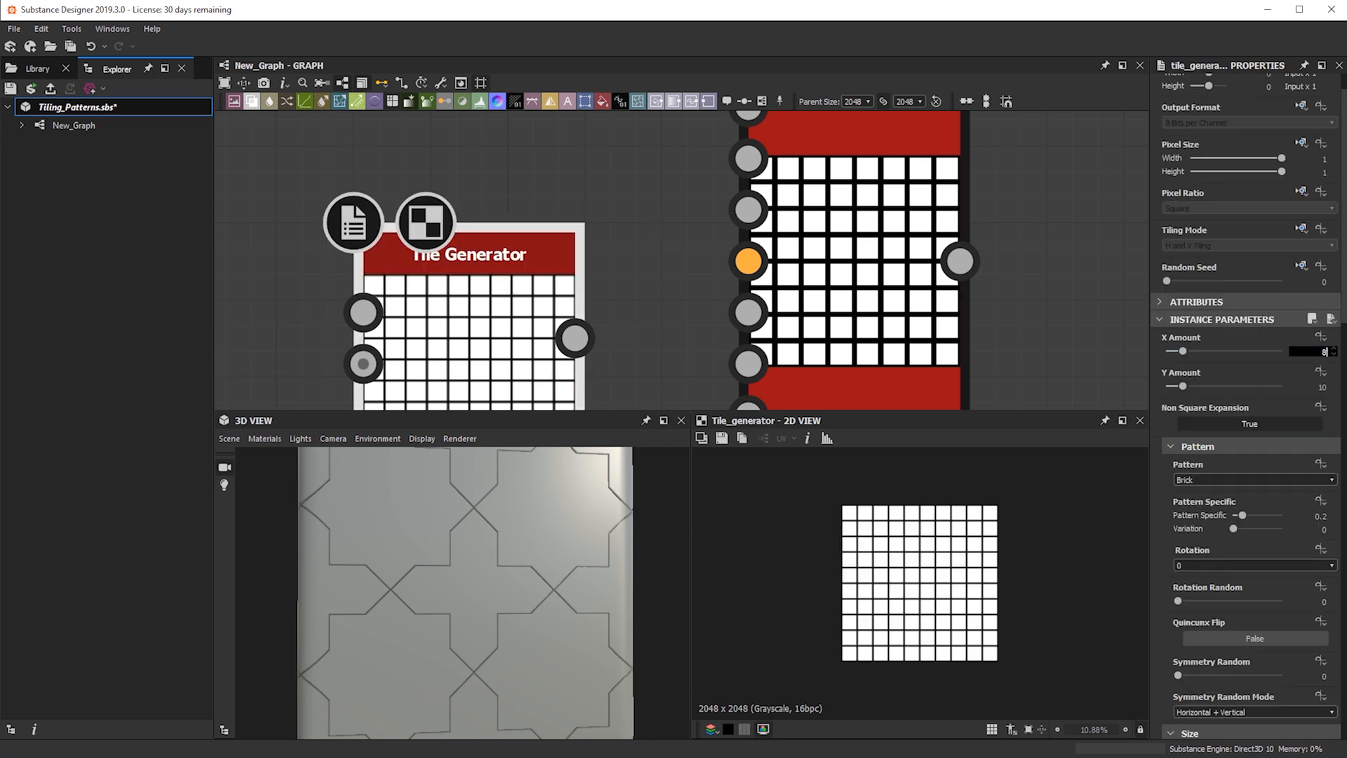
pyautogui.write('8')
pyautogui.press('Return')
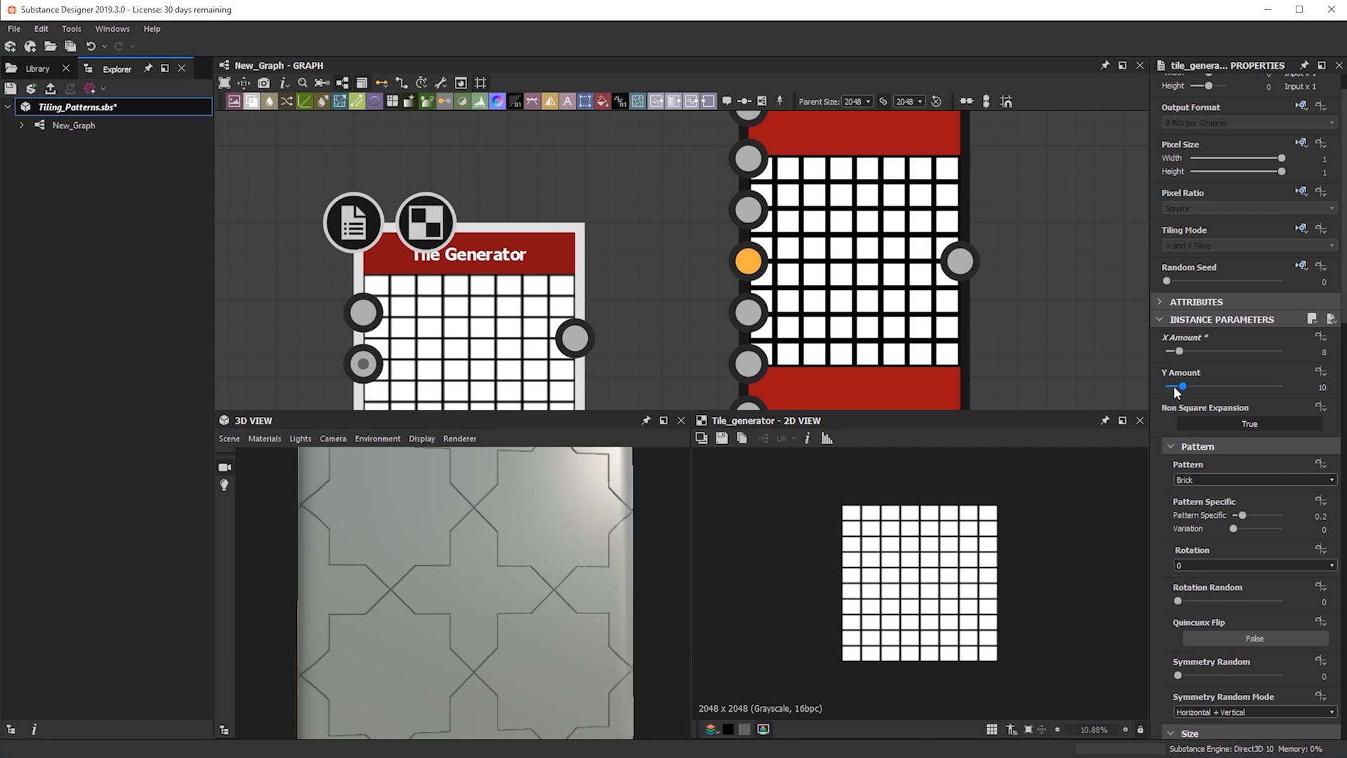
pyautogui.moveTo(1181, 387); pyautogui.dragTo(1136, 385)
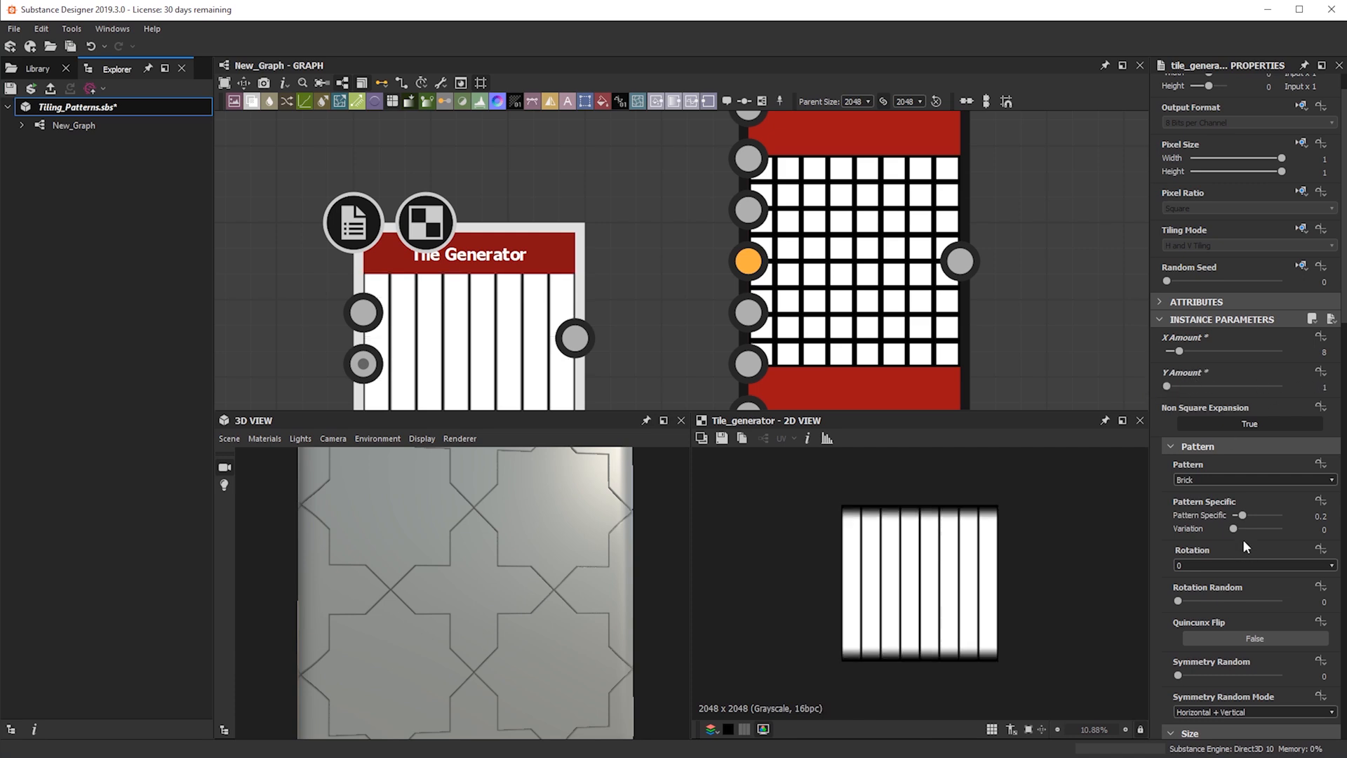
# - Change the Tile Generator's Pattern to Square and enable its Vertical Mask
pyautogui.click(1220, 484)
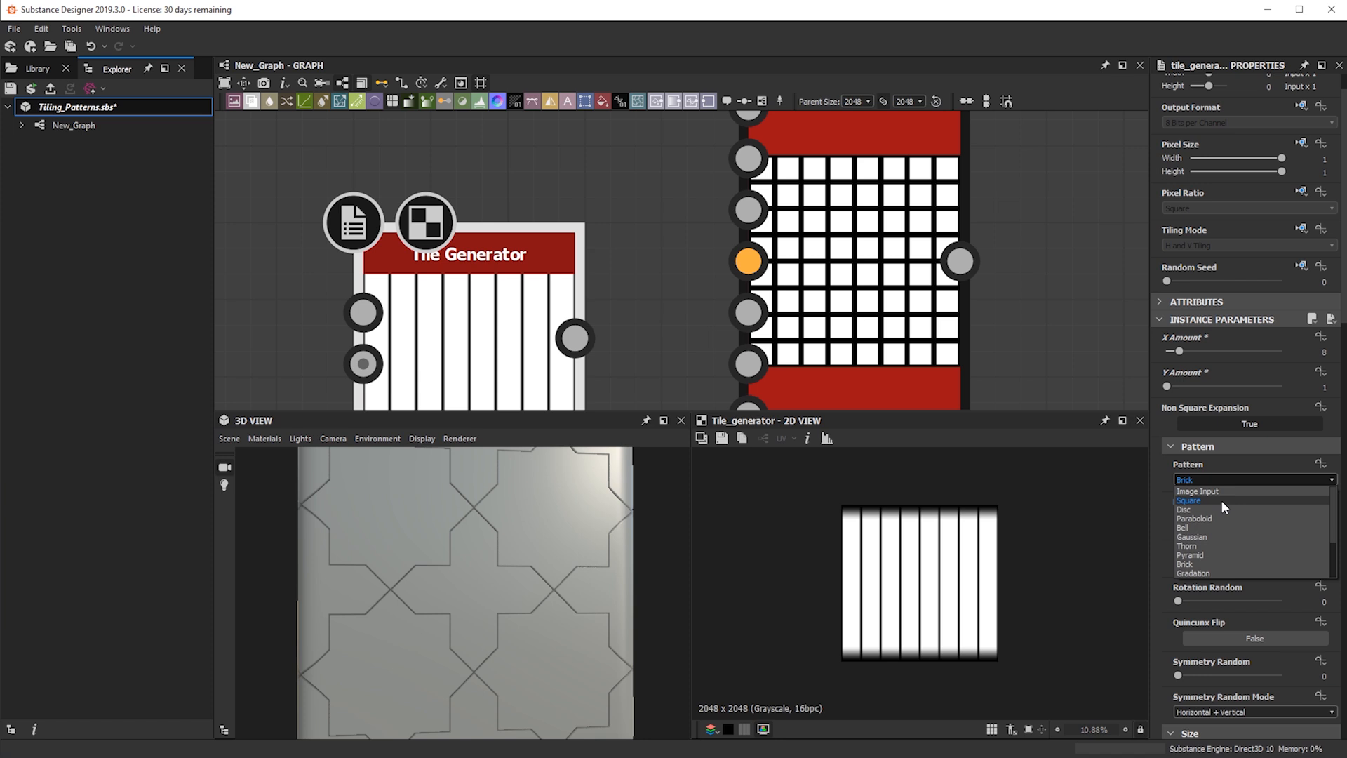
pyautogui.click(1220, 499)
pyautogui.scroll(-10, 1254, 502)
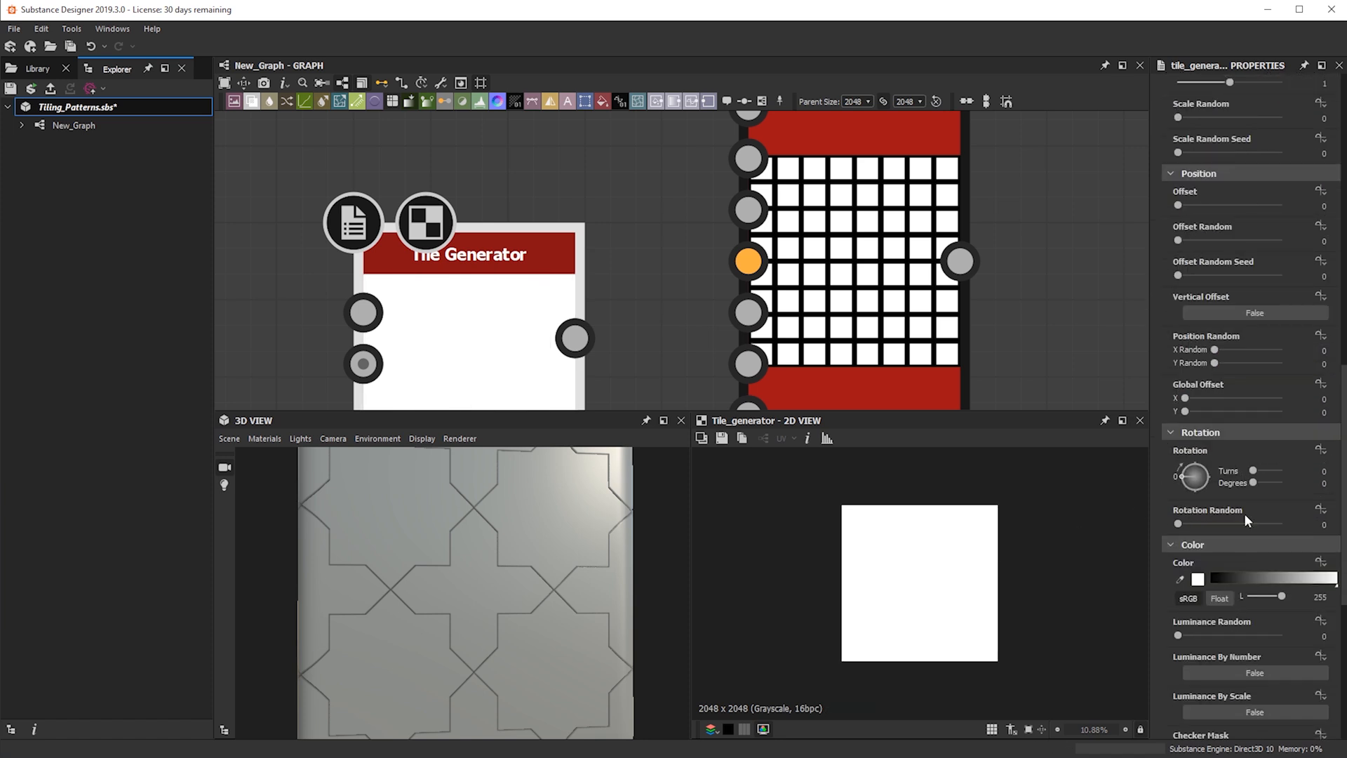
pyautogui.scroll(-8, 1248, 562)
pyautogui.scroll(3, 1250, 603)
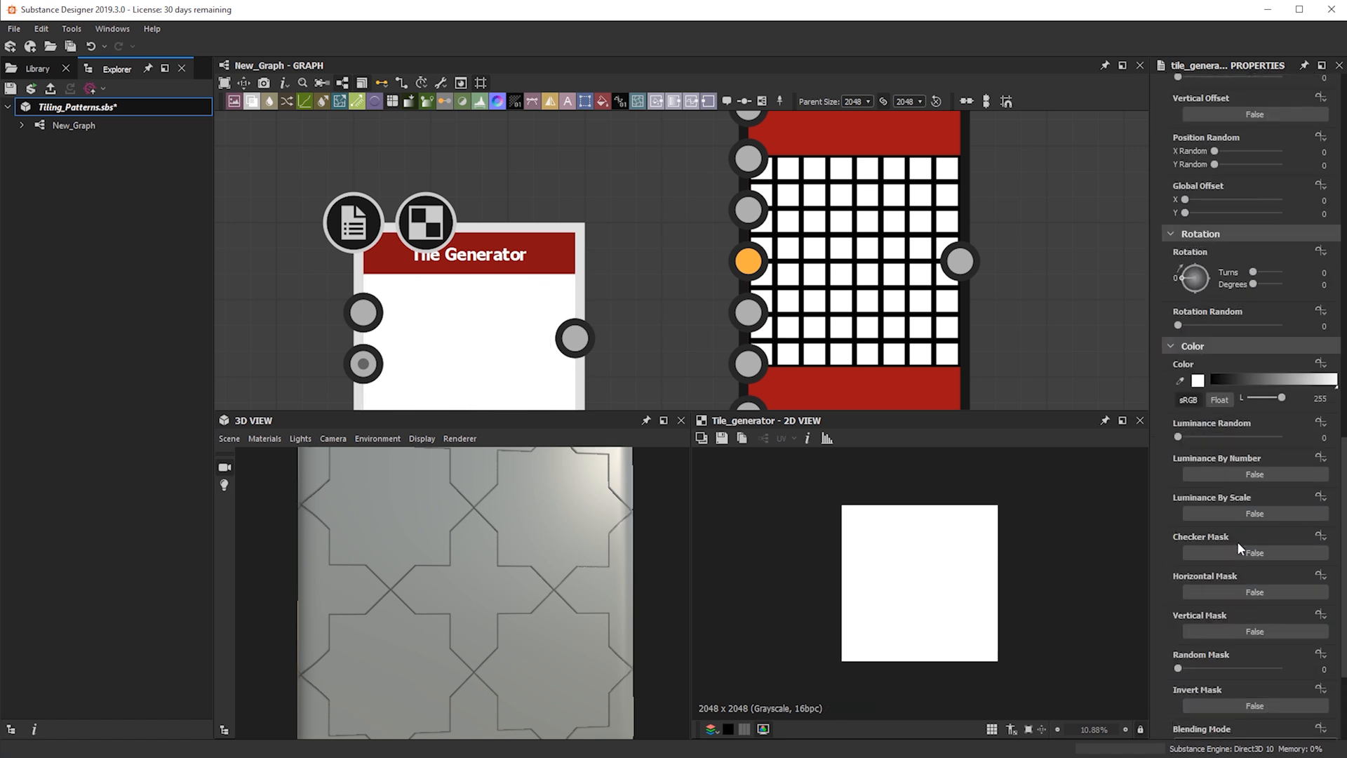
pyautogui.click(1237, 629)
# - Line up the Tile Generator and Tile Sampler nodes along their lower edges and display the Tile Sampler's output and properties
pyautogui.scroll(-4, 632, 290)
pyautogui.moveTo(596, 334); pyautogui.dragTo(600, 205, button='middle')
pyautogui.scroll(-1, 600, 211)
pyautogui.moveTo(576, 237); pyautogui.dragTo(544, 301)
pyautogui.click(725, 180)
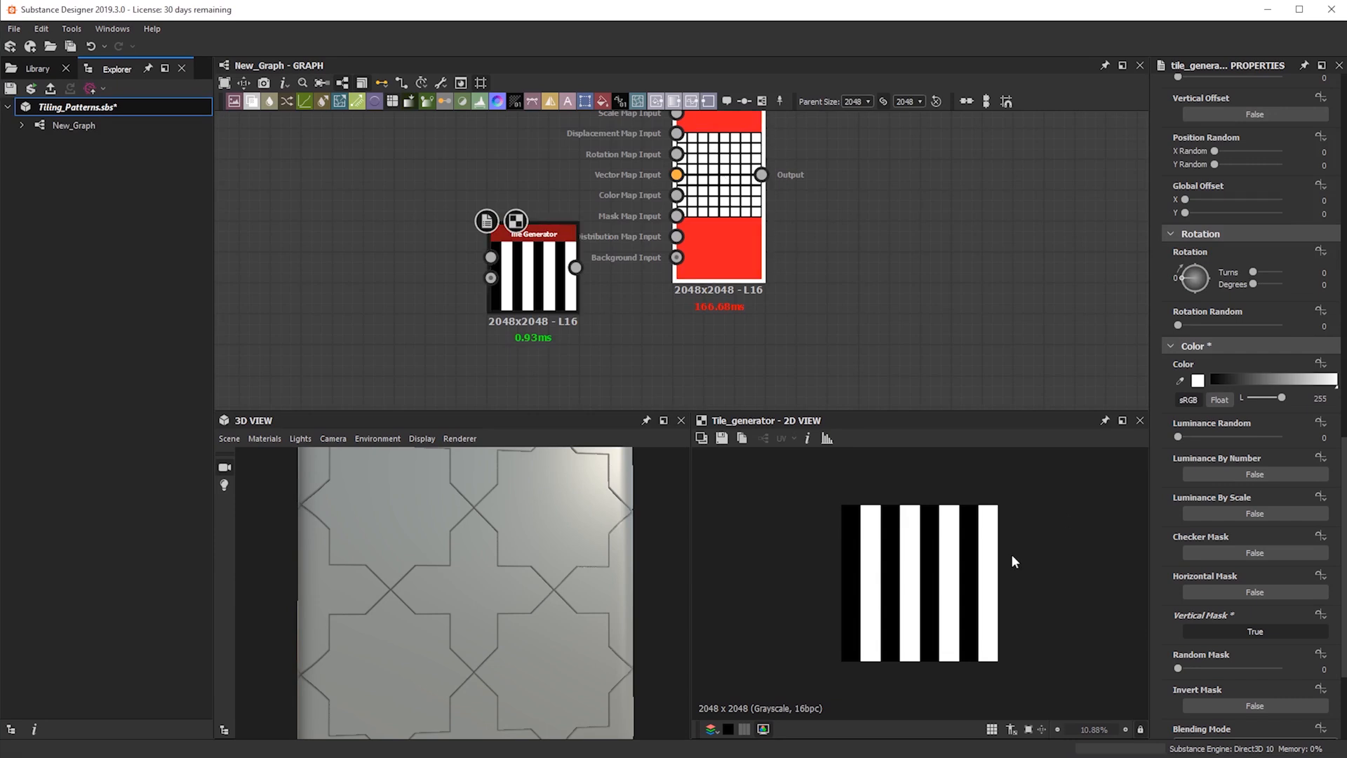
pyautogui.doubleClick(726, 162)
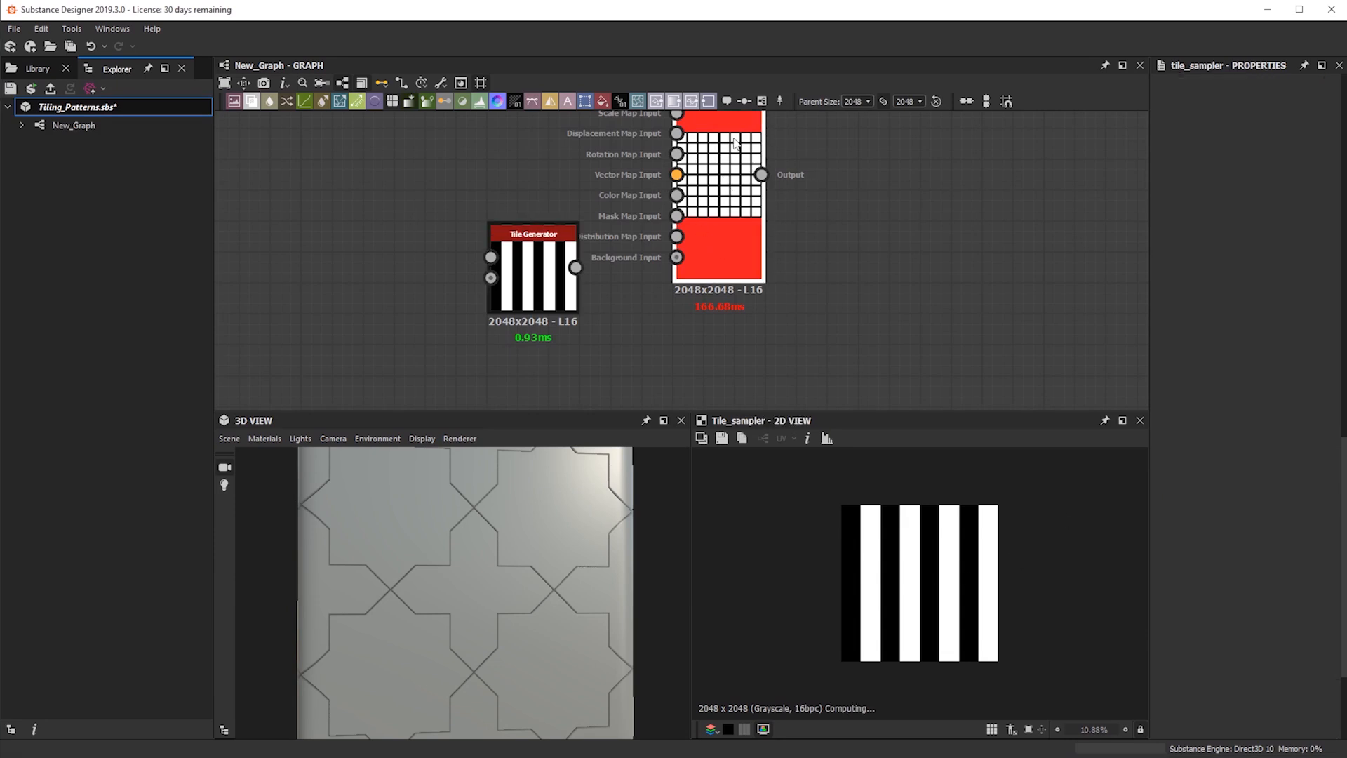
pyautogui.moveTo(726, 161); pyautogui.dragTo(727, 193)
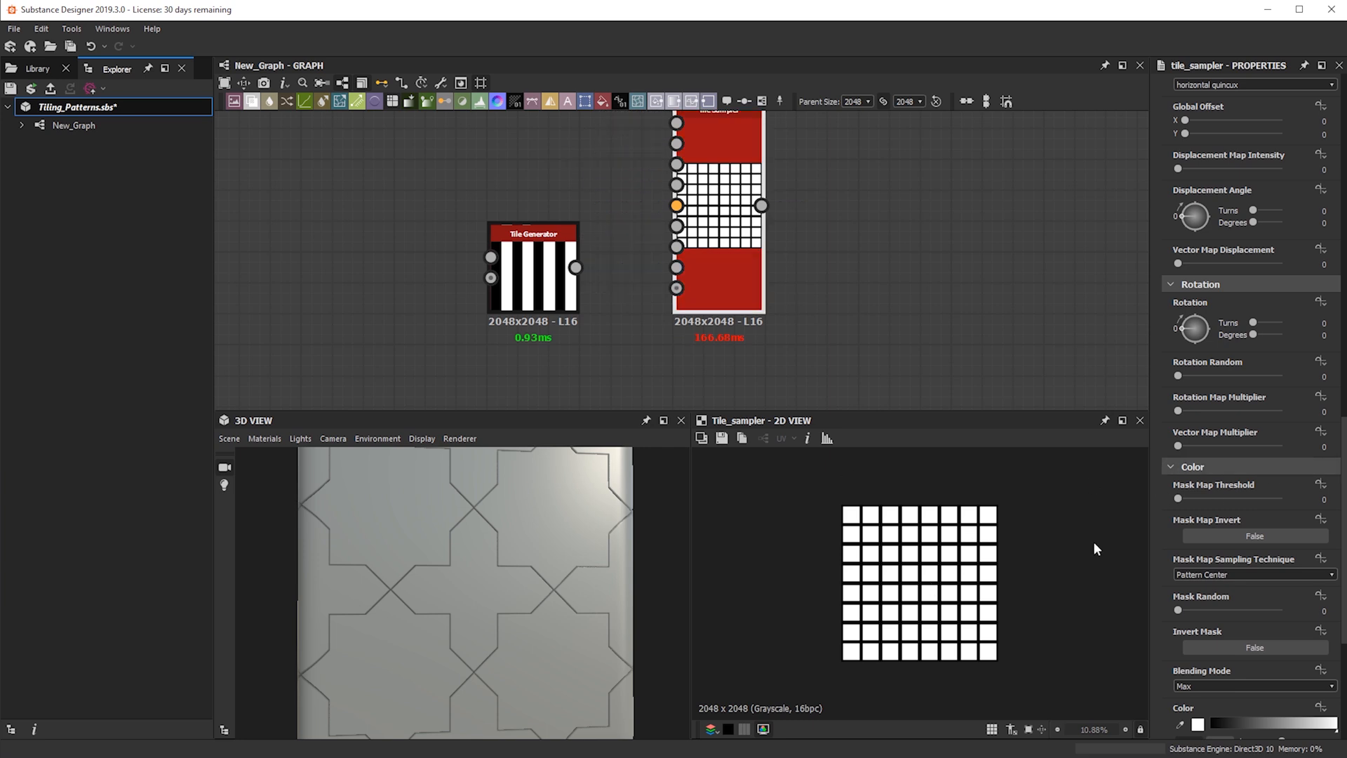
# - Reduce the Tile Sampler's Y Size to 0.58, keeping X Size at 1
pyautogui.scroll(-3, 1236, 512)
pyautogui.scroll(10, 1237, 594)
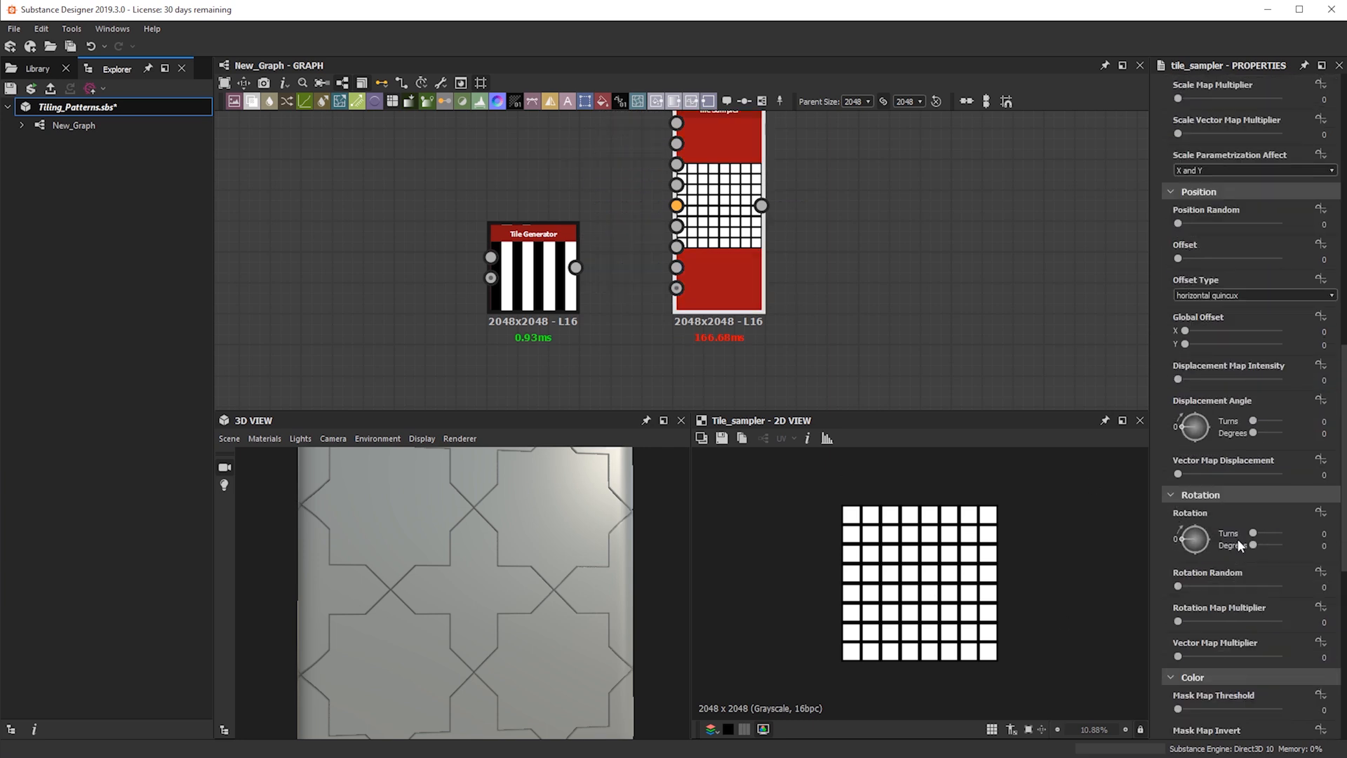
pyautogui.scroll(2, 1239, 447)
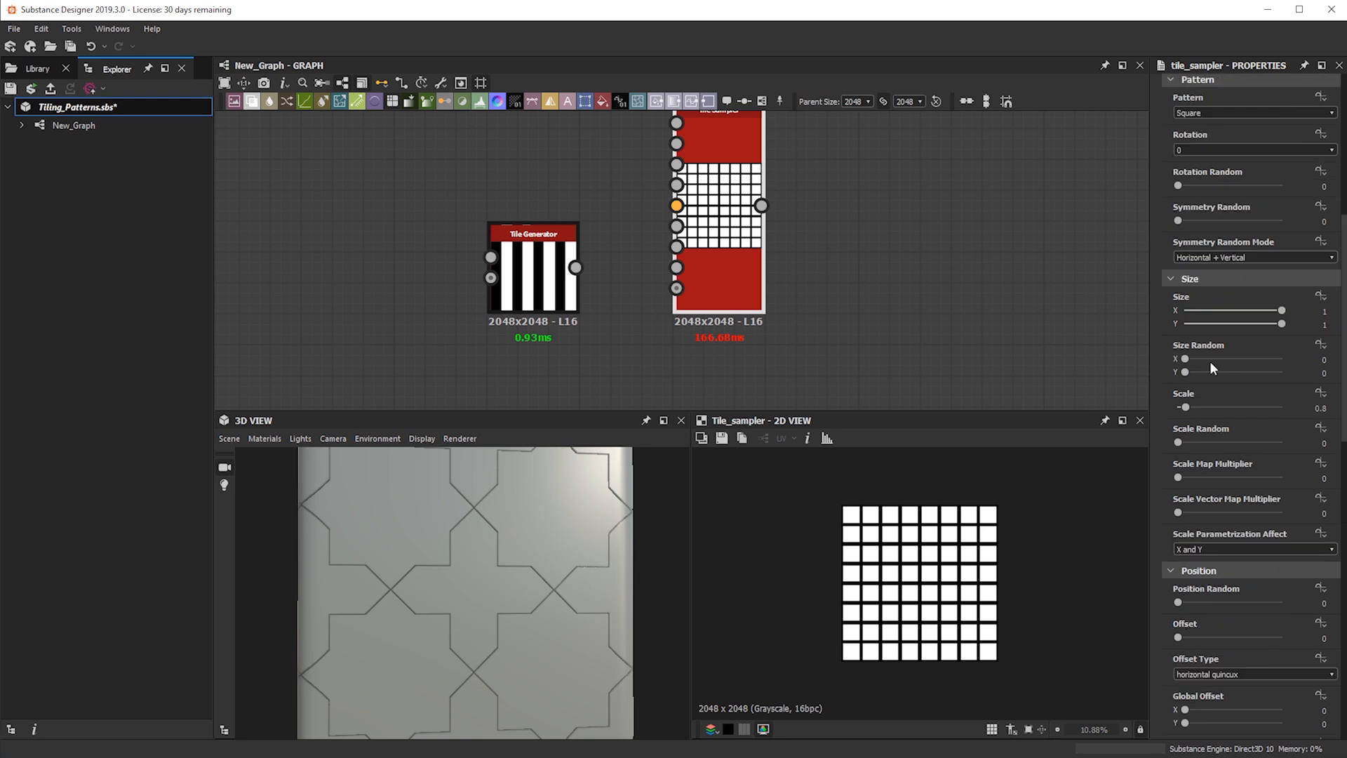
pyautogui.moveTo(1261, 309); pyautogui.dragTo(1243, 326)
pyautogui.hotkey('ctrl', 'z')
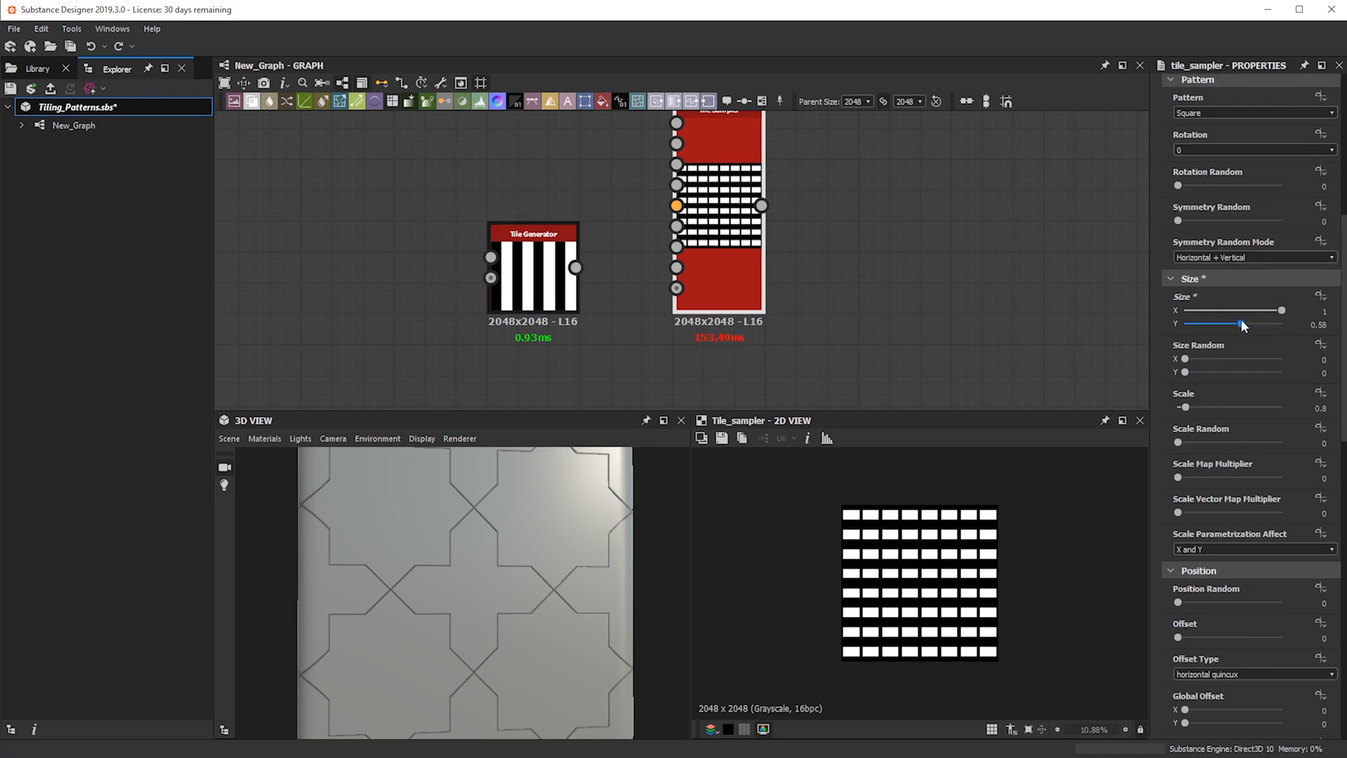
pyautogui.scroll(5, 931, 621)
# - Rotate the Tile Sampler's tiles by 0.15 turns
pyautogui.scroll(-5, 1236, 519)
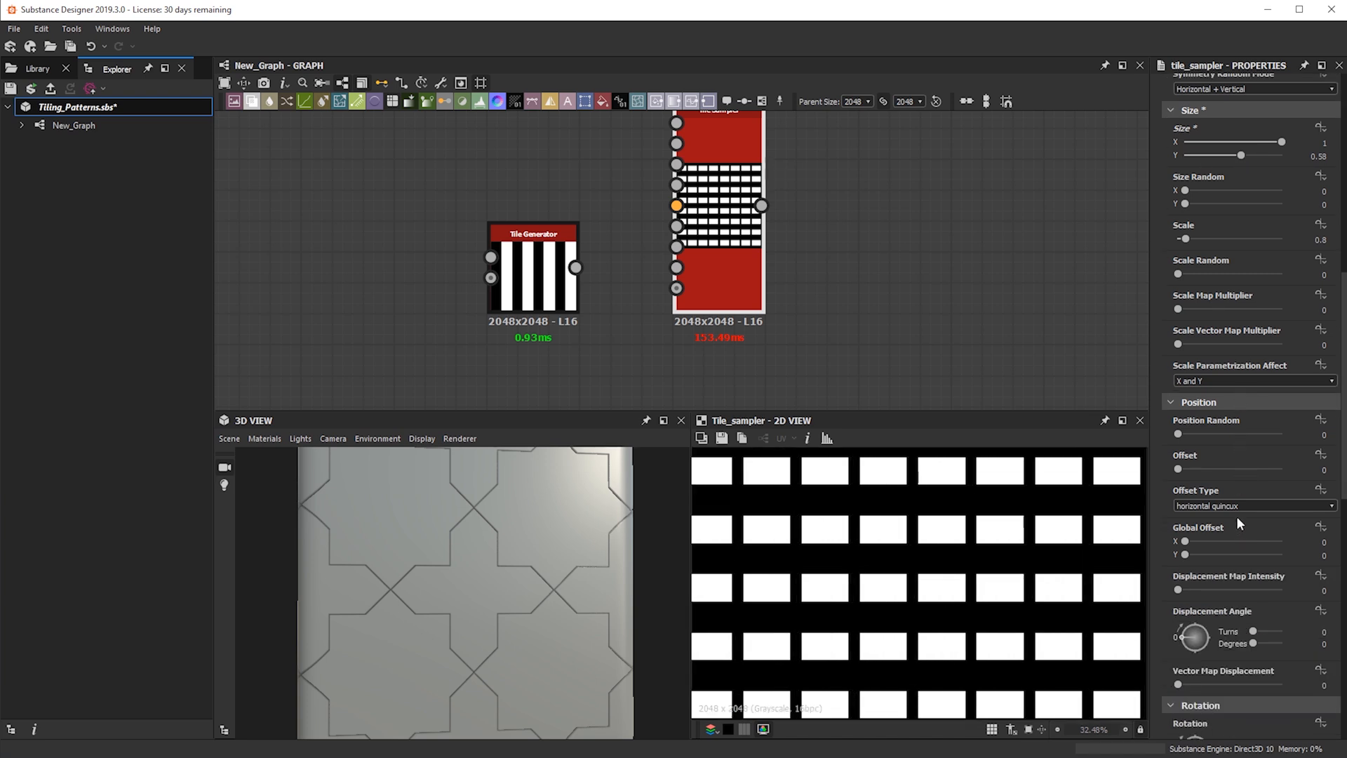
pyautogui.scroll(-1, 1203, 526)
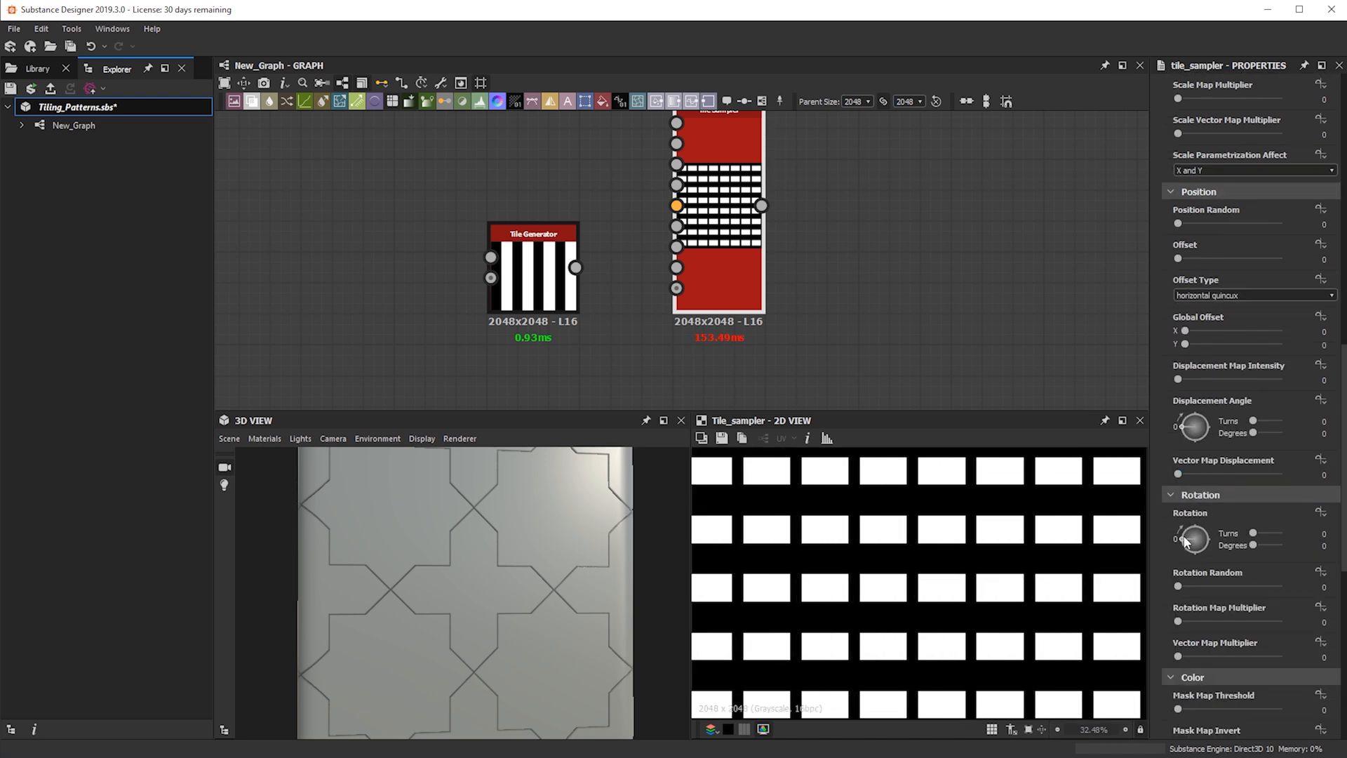
pyautogui.moveTo(1185, 540); pyautogui.dragTo(1185, 532)
pyautogui.doubleClick(1322, 533)
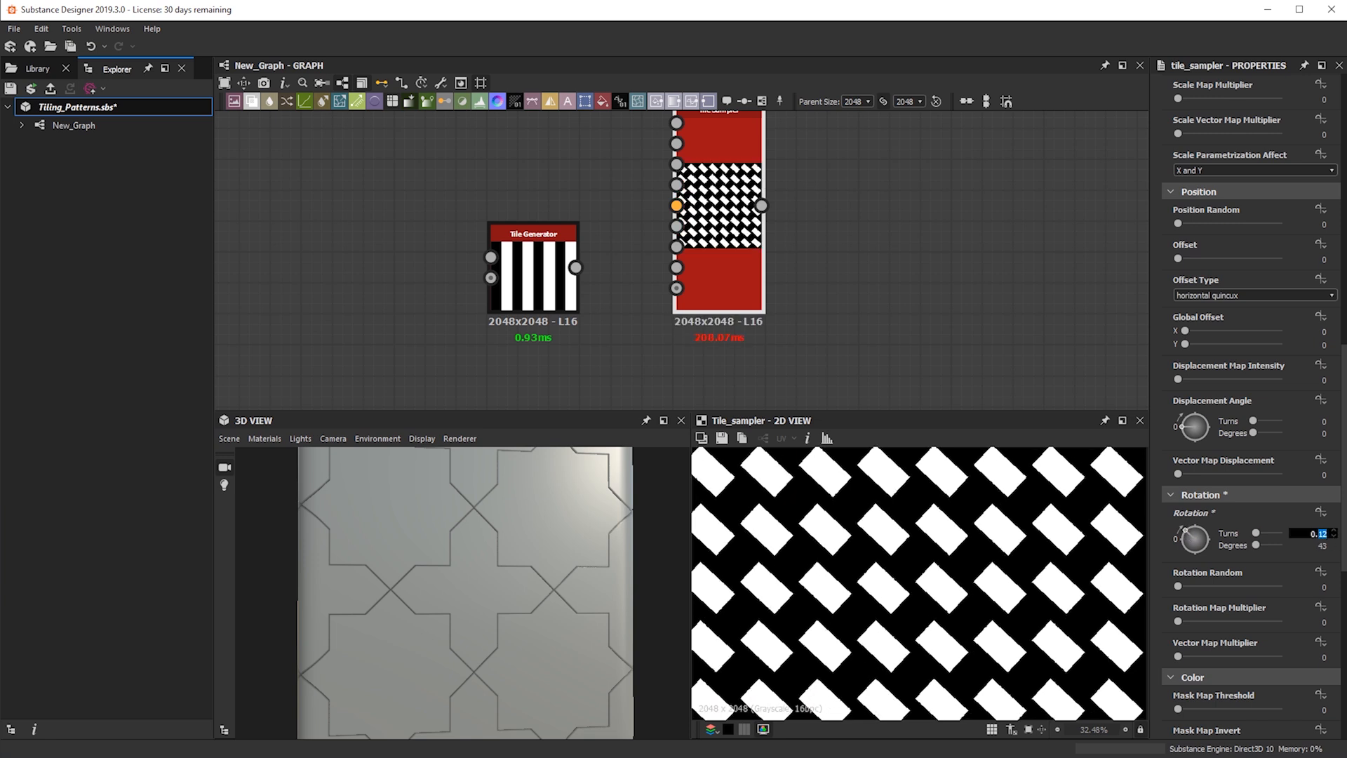
pyautogui.write('15')
pyautogui.press('Return')
# - Try a different Y Size and Scale for the Tile Sampler's tiles, and undo both changes
pyautogui.scroll(2, 938, 579)
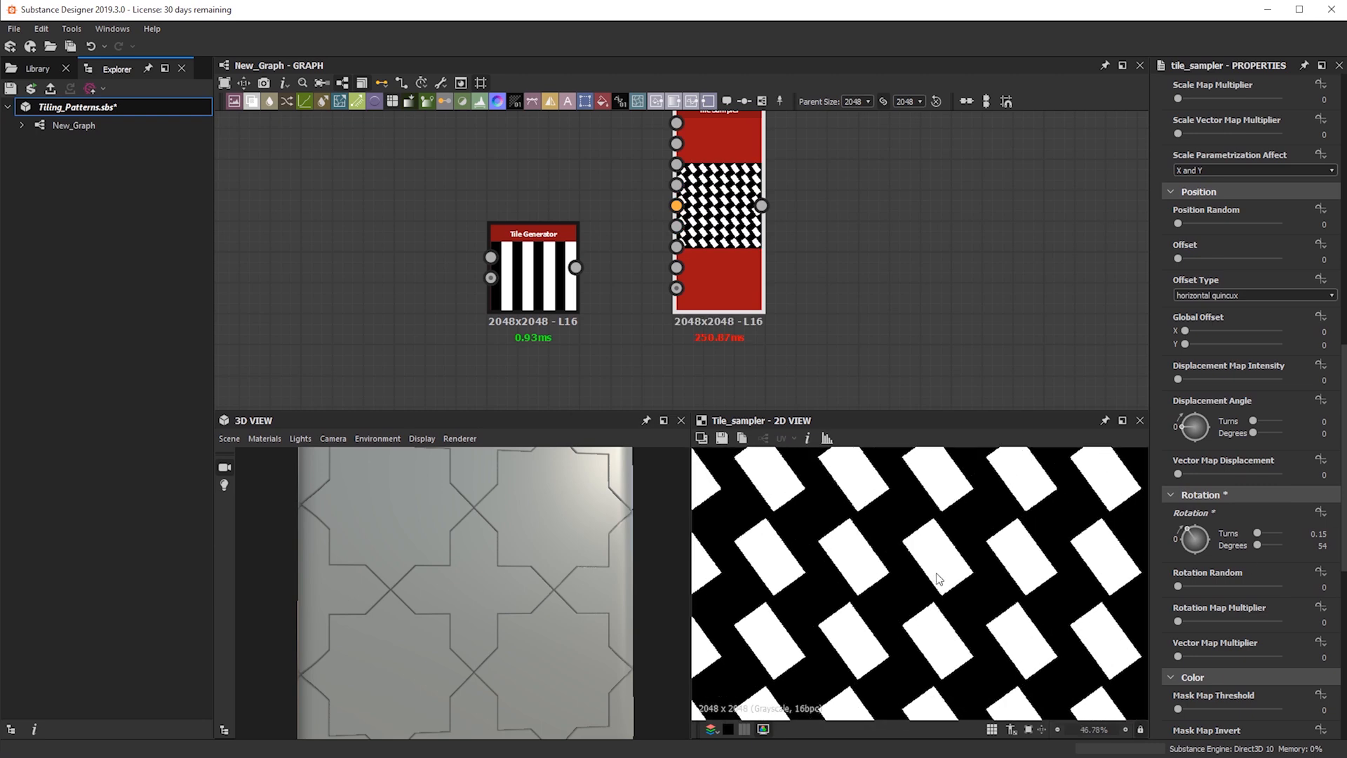
pyautogui.scroll(3, 1289, 377)
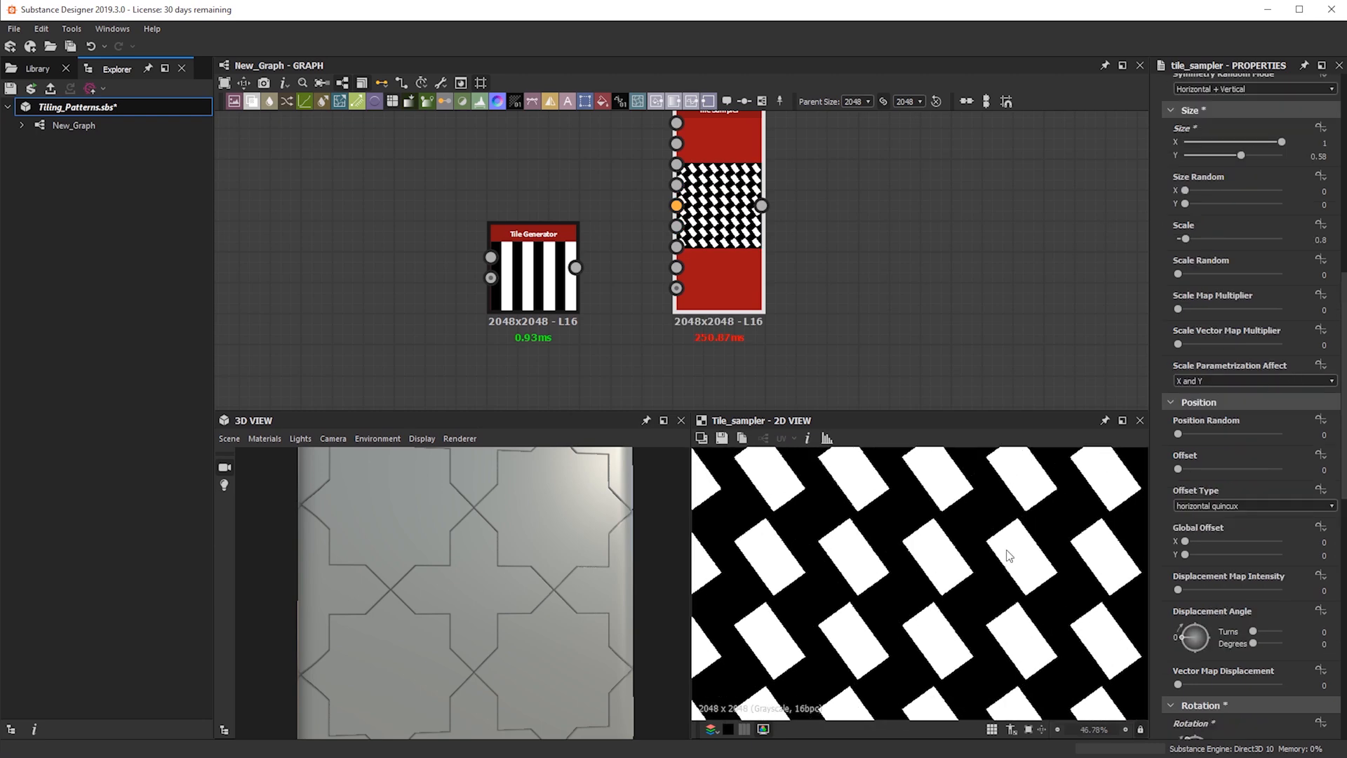
pyautogui.moveTo(1240, 155); pyautogui.dragTo(1251, 155)
pyautogui.moveTo(1188, 238); pyautogui.dragTo(1182, 238)
pyautogui.hotkey('ctrl', 'z')
pyautogui.hotkey('ctrl', 'z')
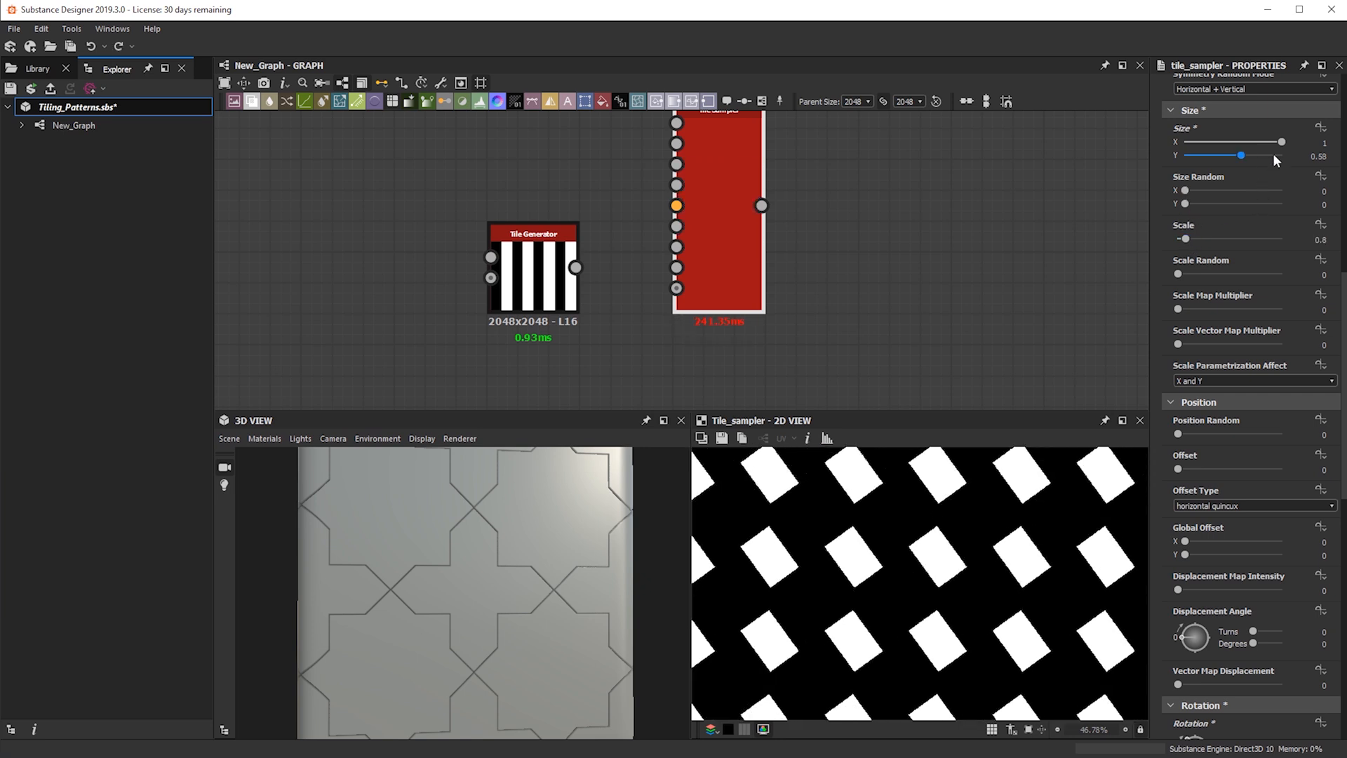
# - Set the Tile Sampler's Scale to 1.01 and its Rotation to 45 degrees (0.12 turns)
pyautogui.moveTo(1185, 238); pyautogui.dragTo(1187, 239)
pyautogui.scroll(-5, 959, 597)
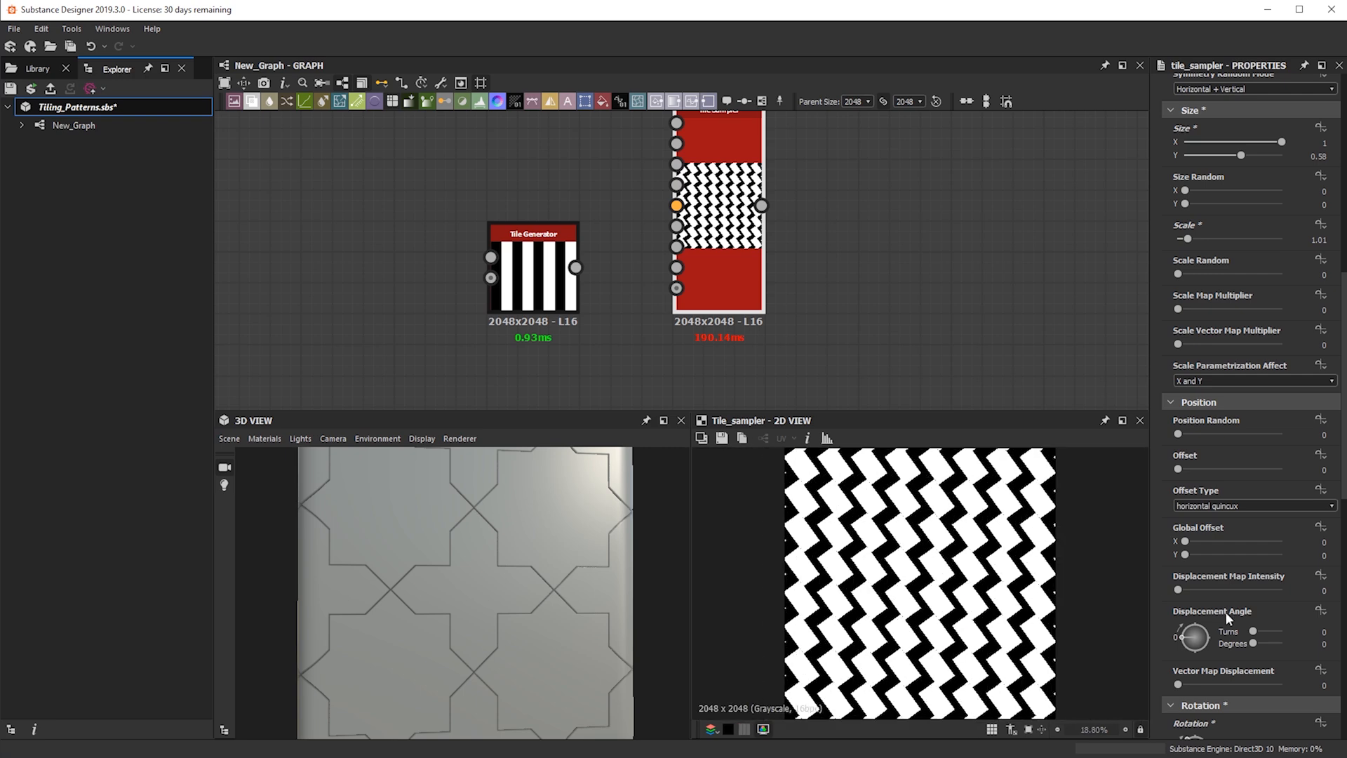
pyautogui.scroll(-2, 1225, 611)
pyautogui.moveTo(1193, 667); pyautogui.dragTo(1186, 660)
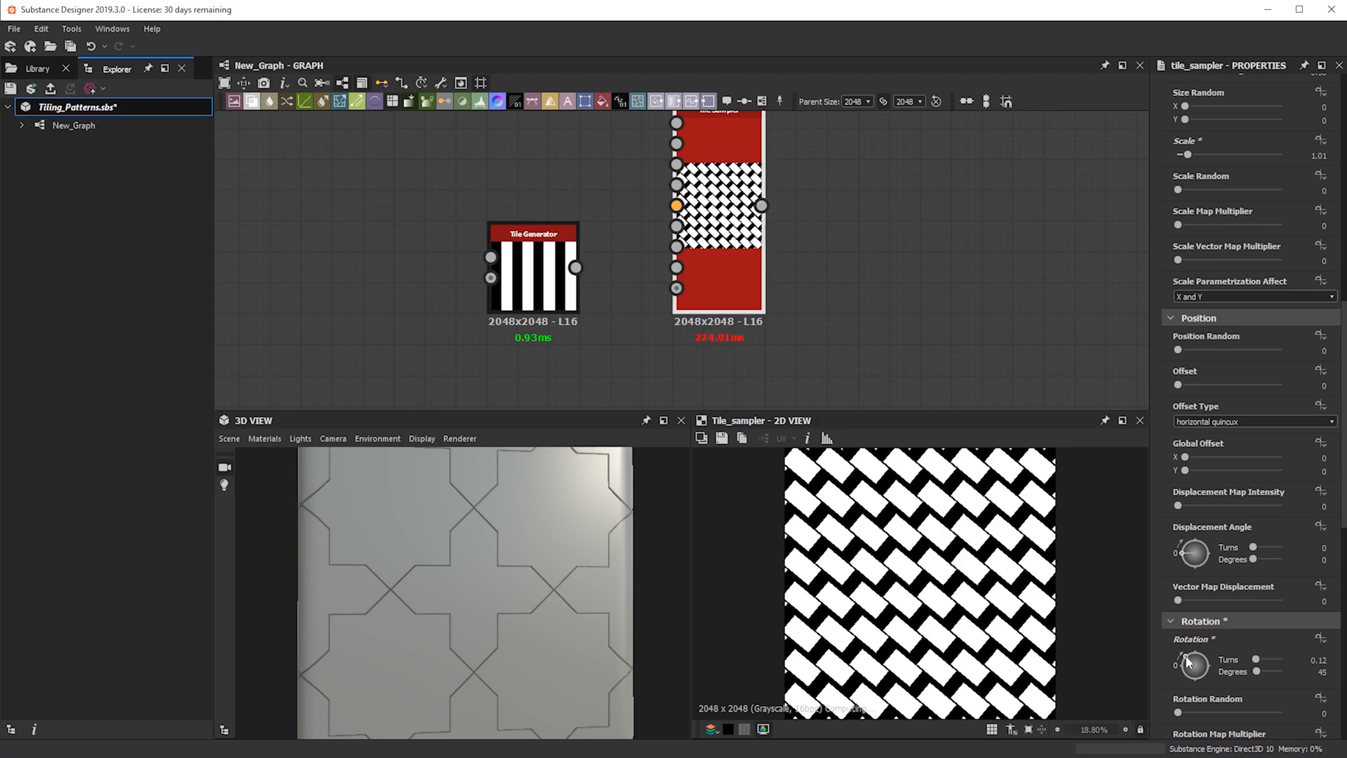
# - Increase the Tile Sampler's Scale to 1.14 to narrow the gaps between the rotated tiles
pyautogui.scroll(5, 932, 558)
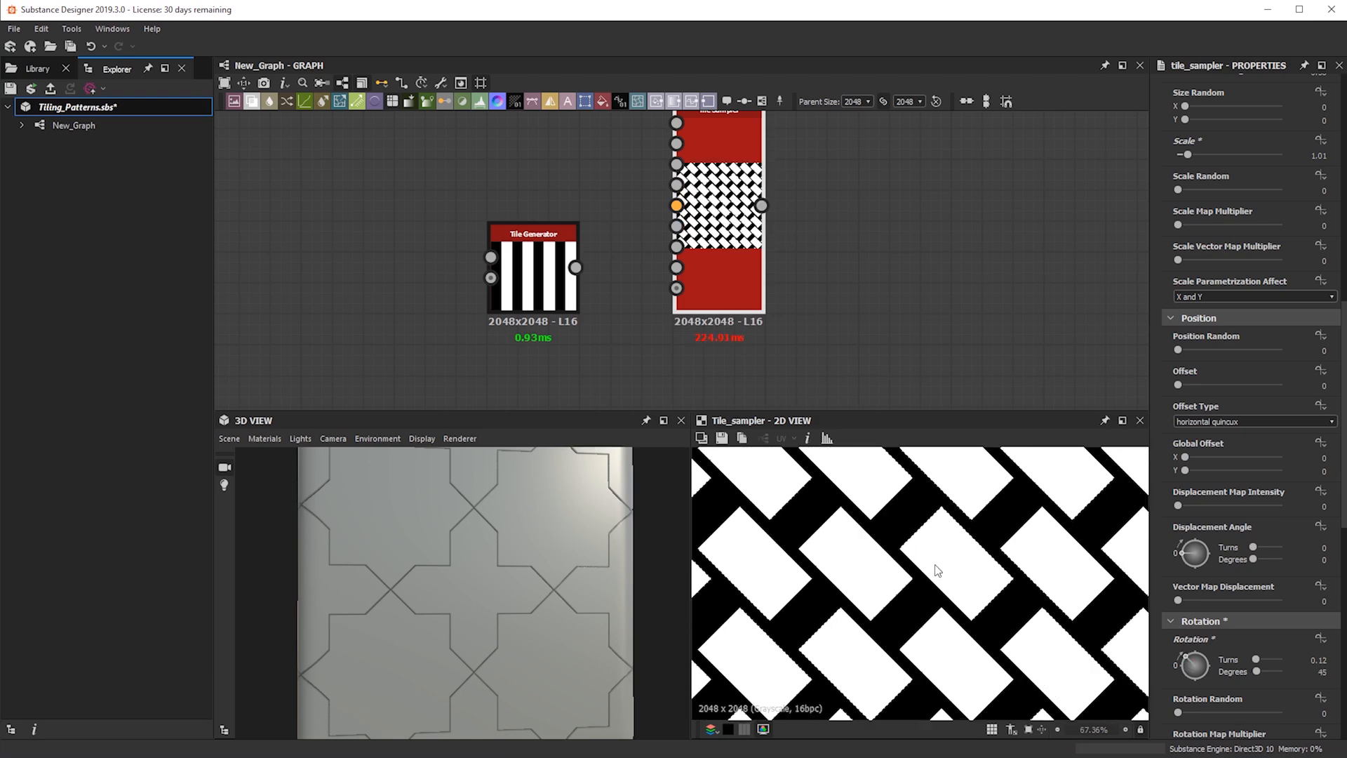
pyautogui.scroll(4, 1239, 325)
pyautogui.scroll(3, 1238, 326)
pyautogui.moveTo(1186, 576); pyautogui.dragTo(1190, 574)
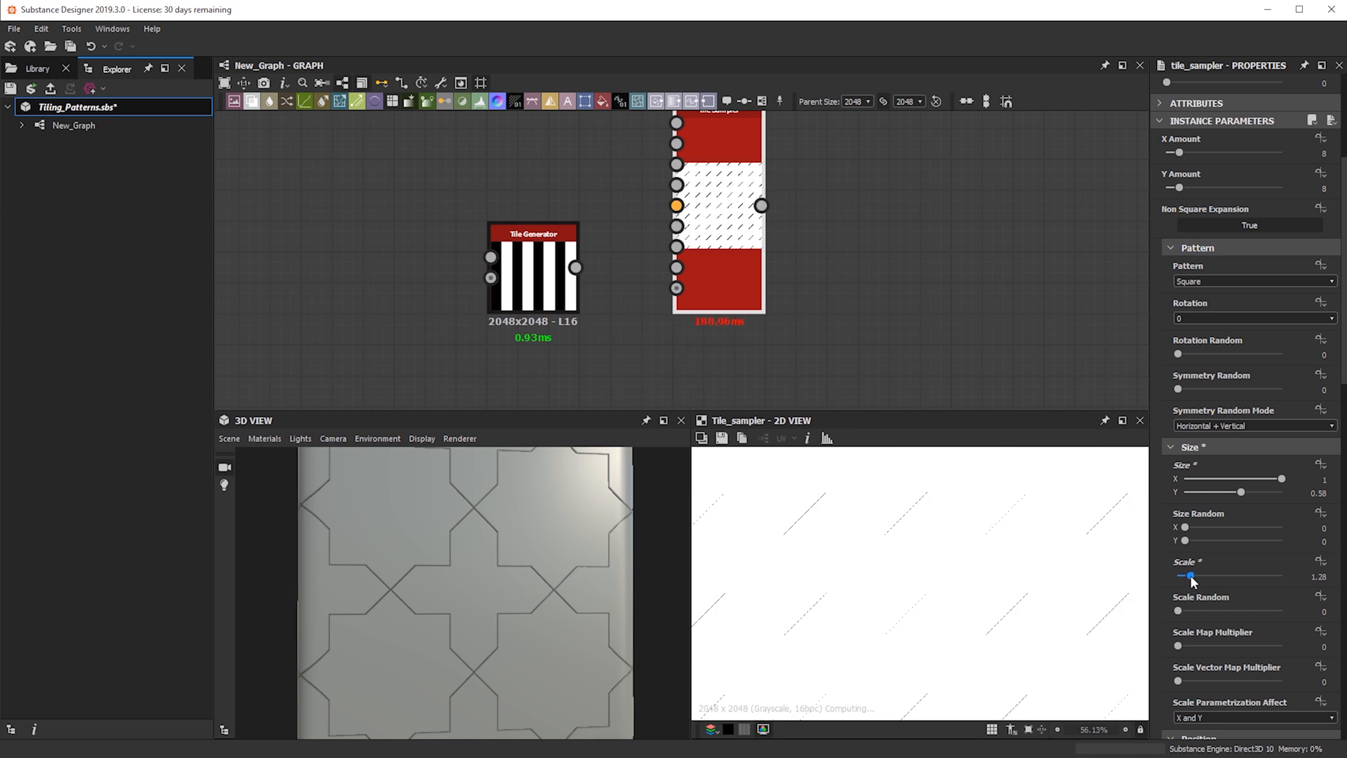
pyautogui.moveTo(1190, 575); pyautogui.dragTo(1188, 574)
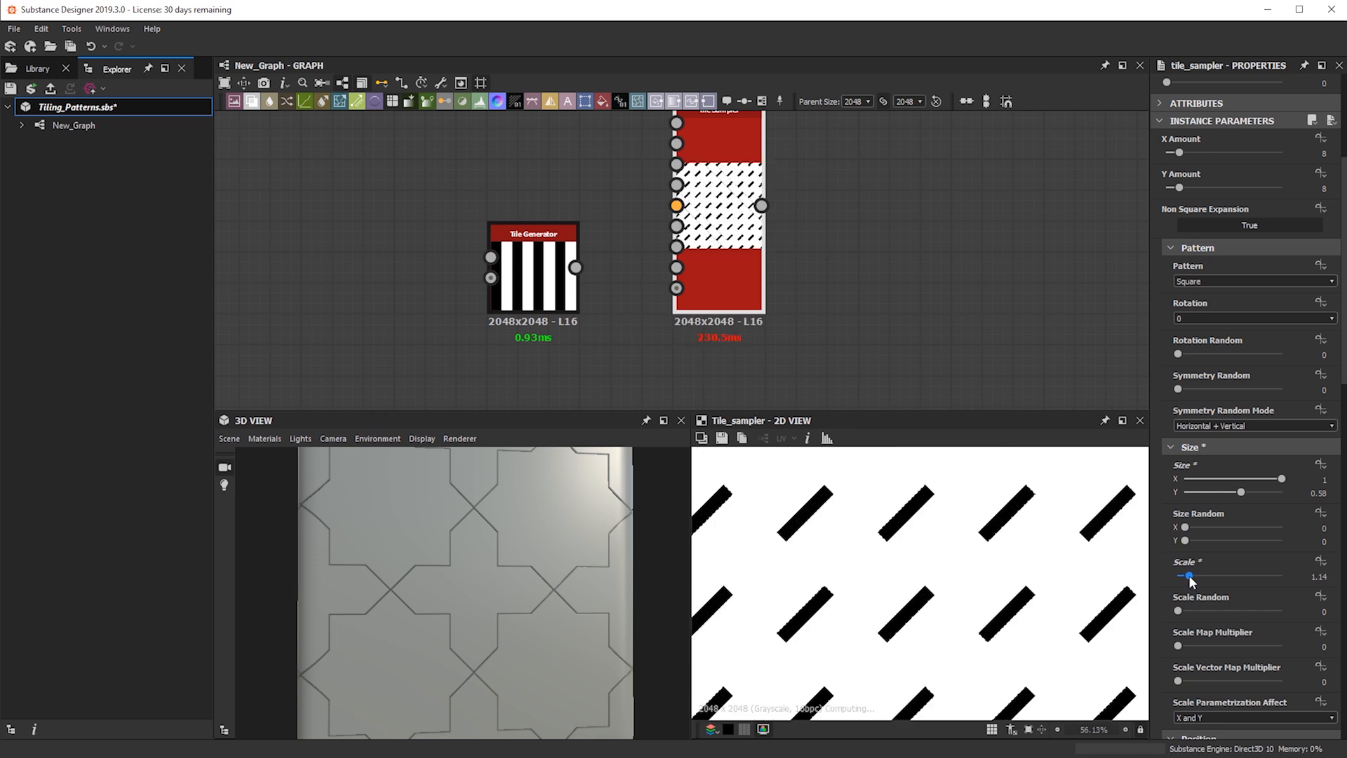
pyautogui.moveTo(1188, 575); pyautogui.dragTo(1188, 574)
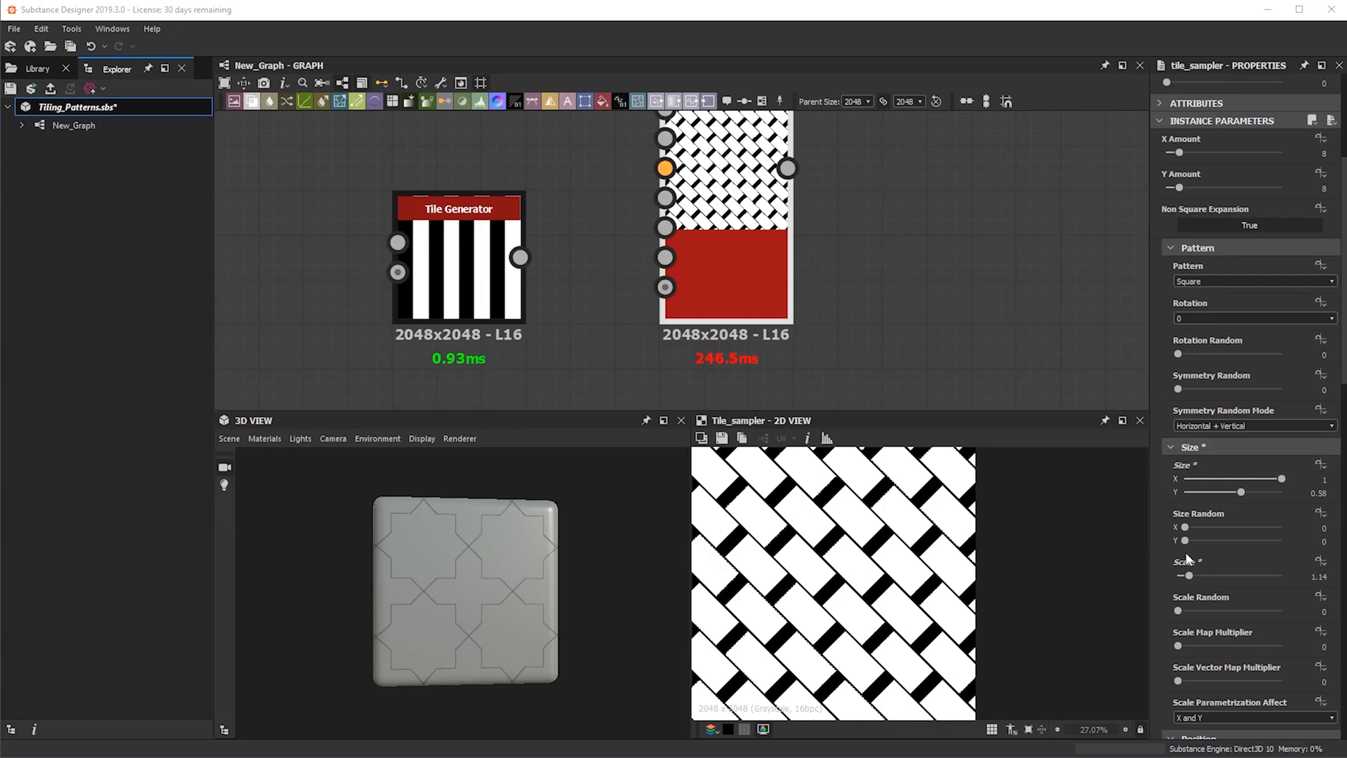
# - Set the Tile Sampler's Scale to 1.15, checking the gaps between the tiles up close
pyautogui.doubleClick(1318, 576)
pyautogui.scroll(5, 880, 549)
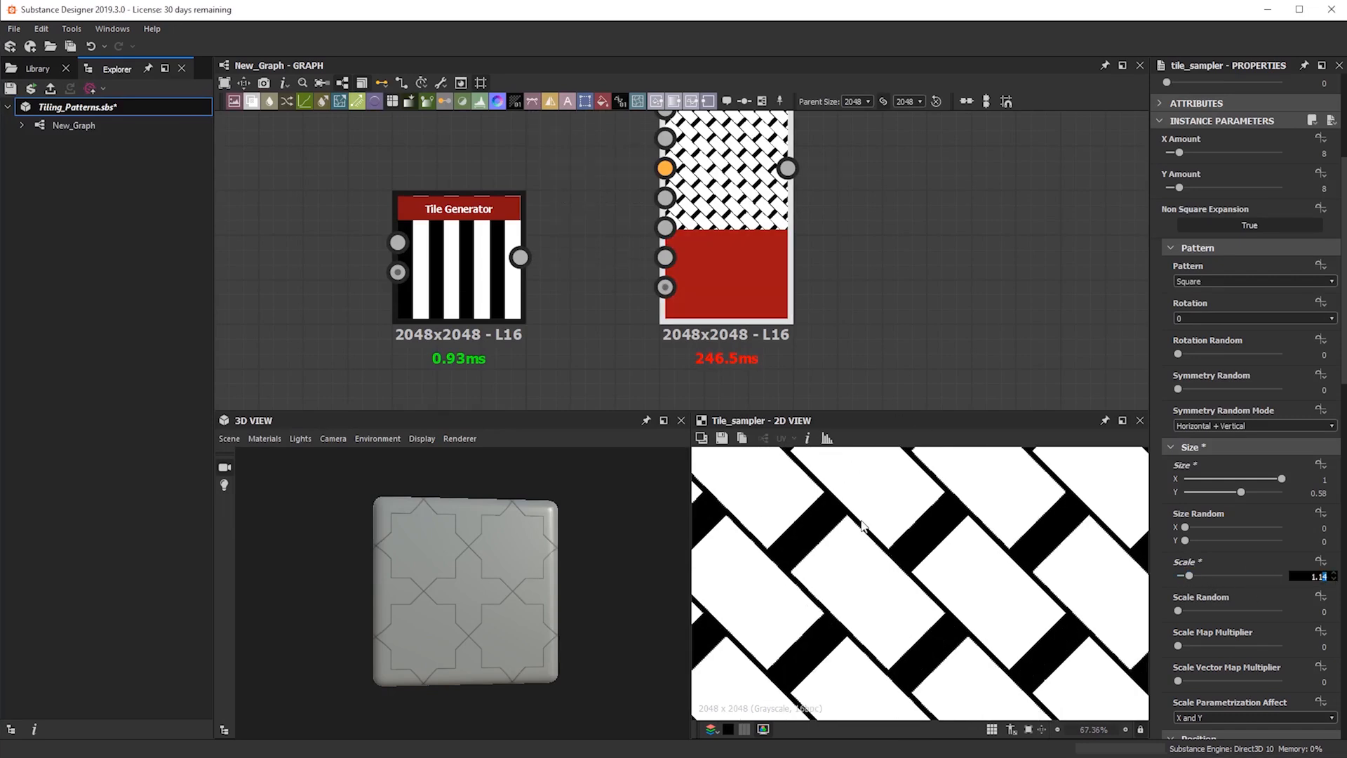
pyautogui.scroll(1, 881, 549)
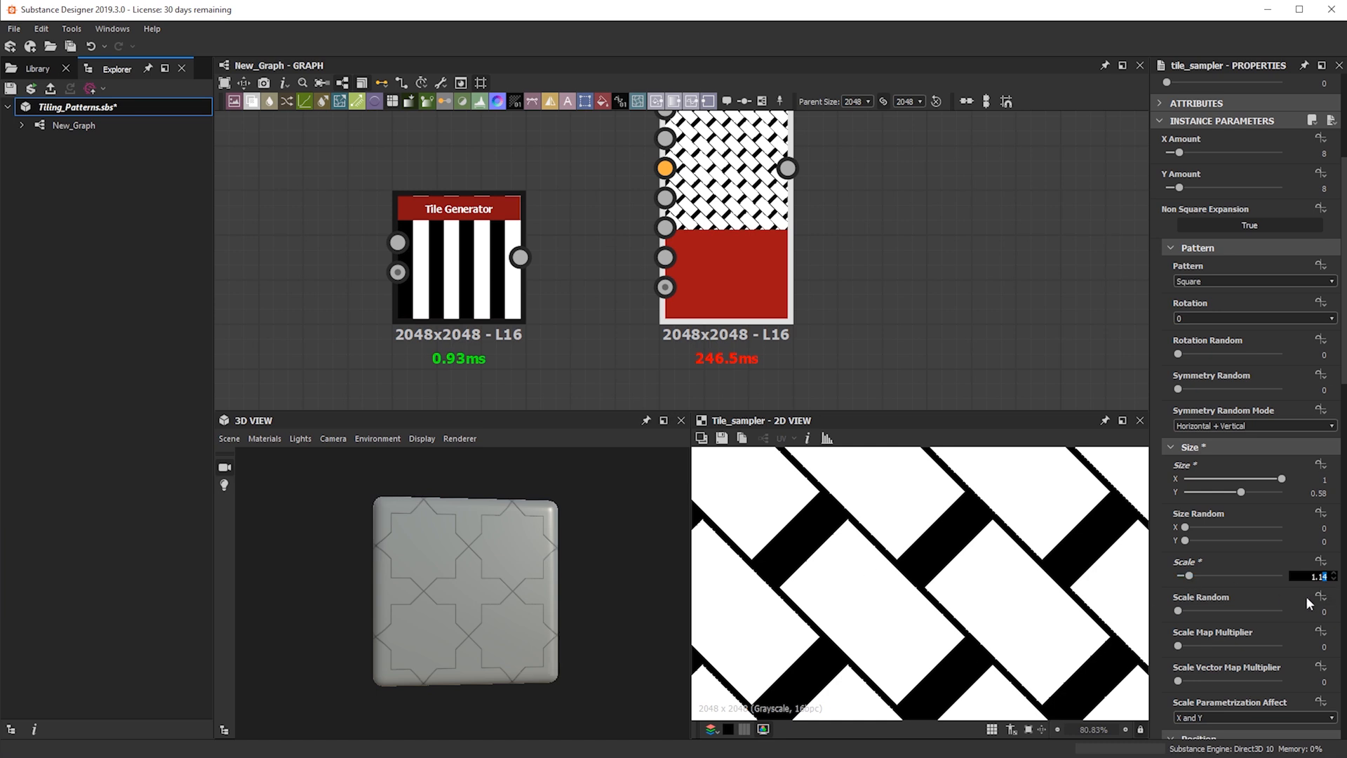
pyautogui.scroll(1, 754, 398)
pyautogui.moveTo(744, 289); pyautogui.dragTo(760, 494, button='middle')
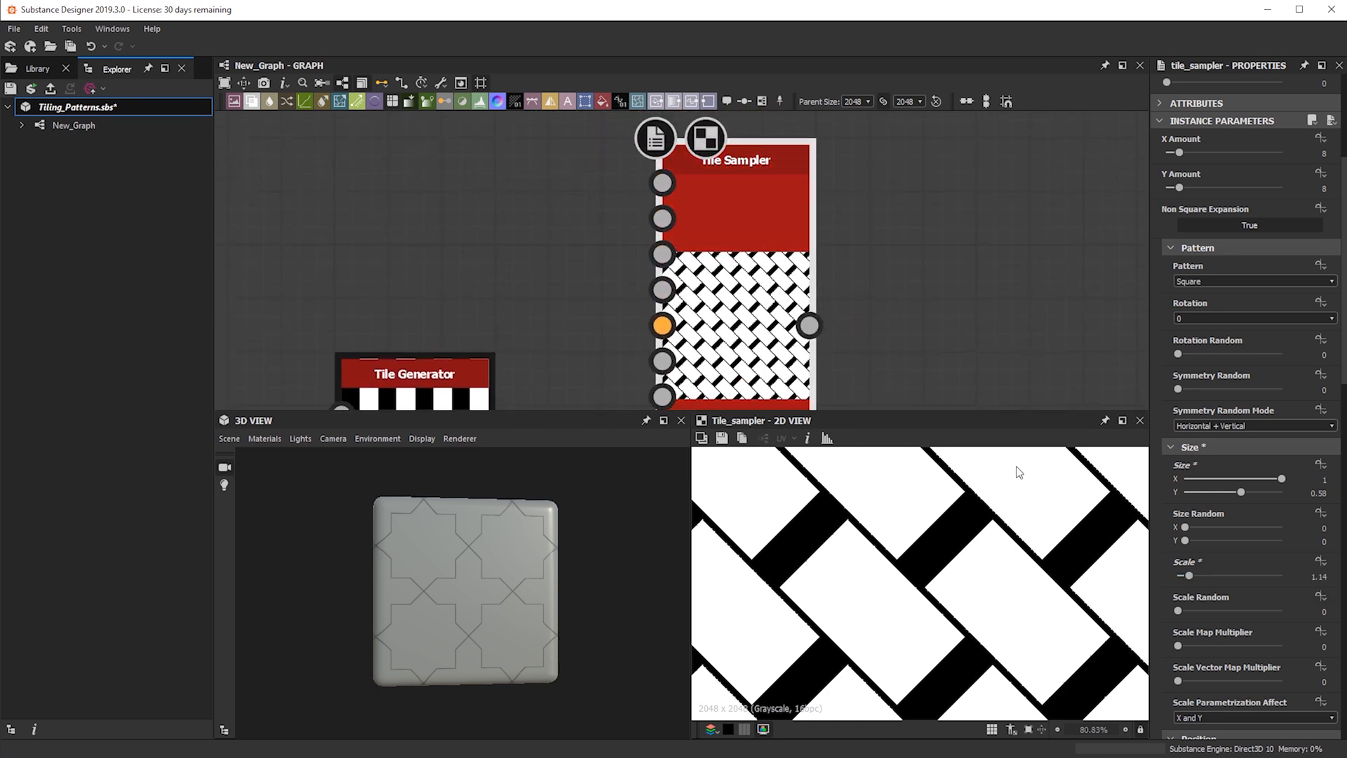
pyautogui.scroll(-3, 620, 344)
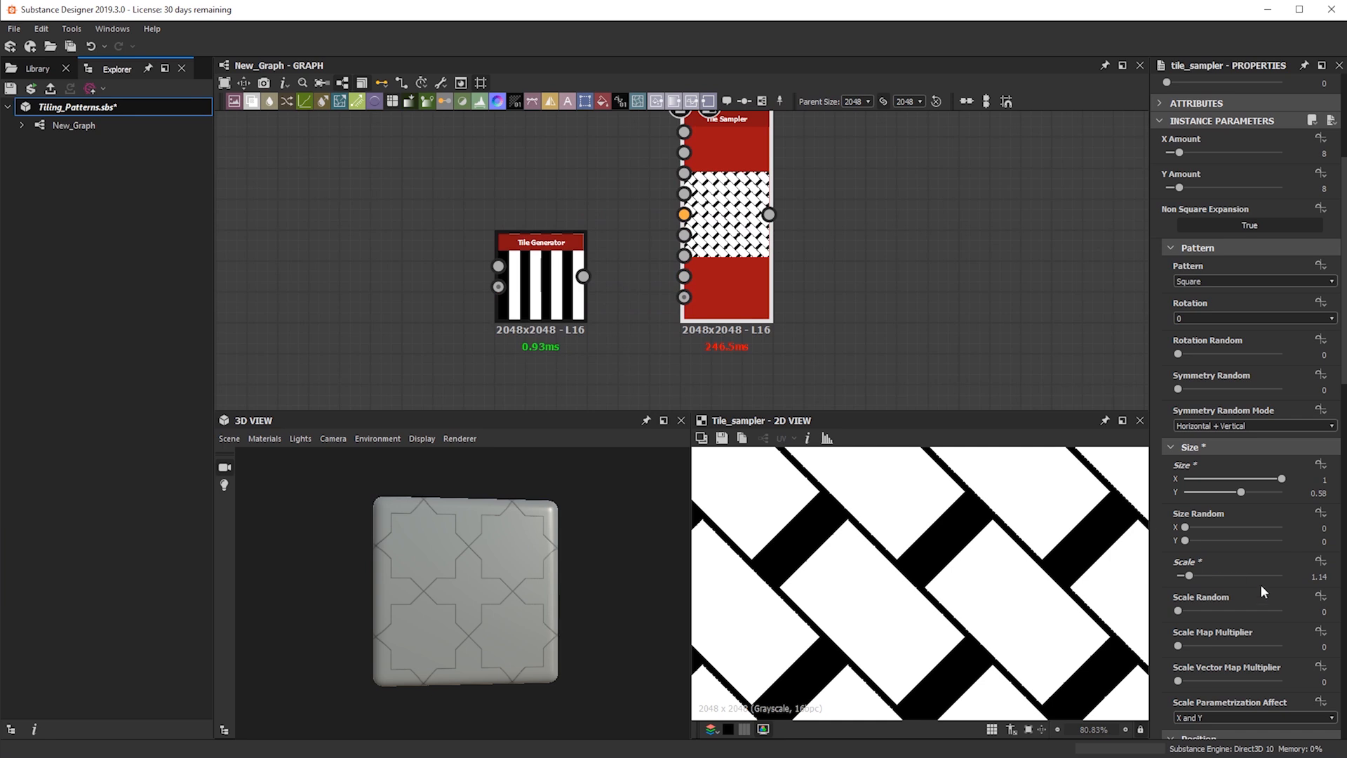
pyautogui.click(1322, 575)
pyautogui.write('5')
pyautogui.press('Return')
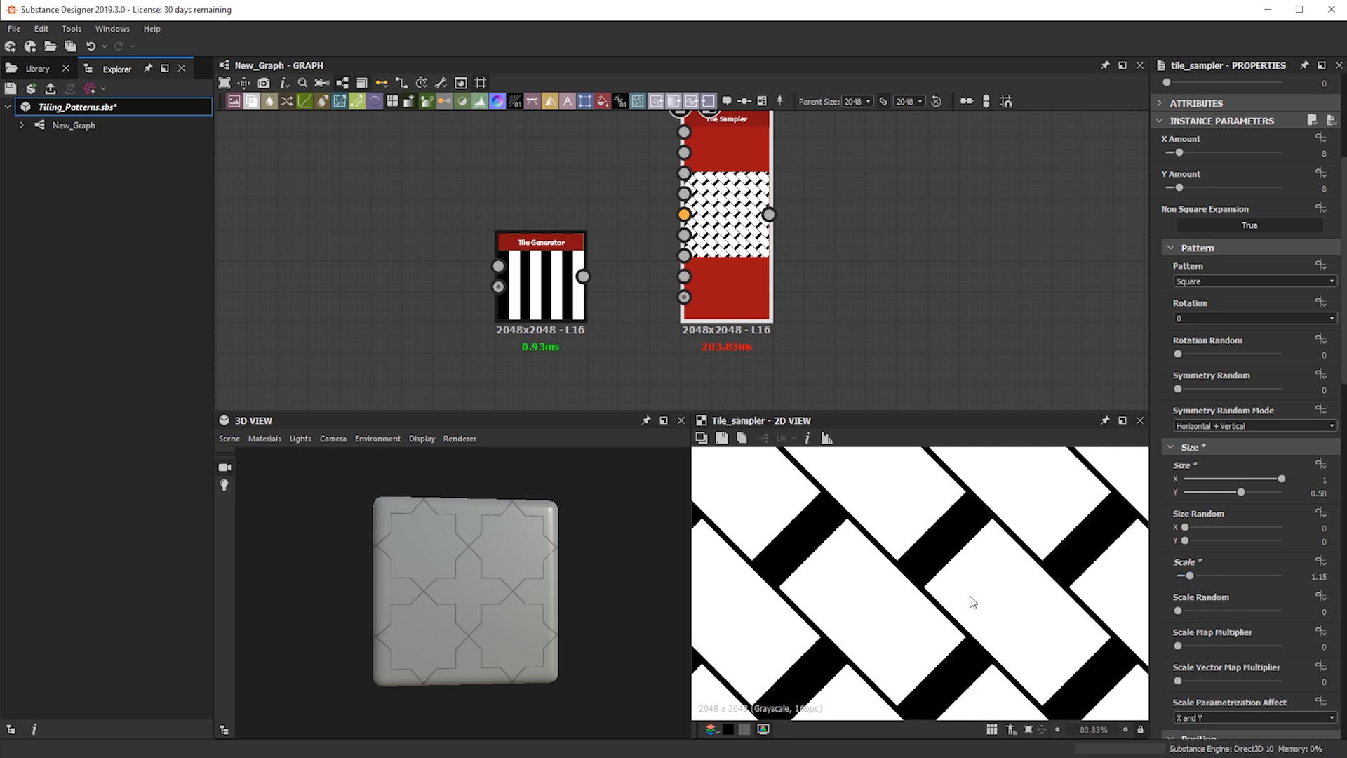
# - Lengthen the Tile Sampler's tiles by setting the X Size to 1.18, beyond the slider's default range
pyautogui.scroll(4, 964, 571)
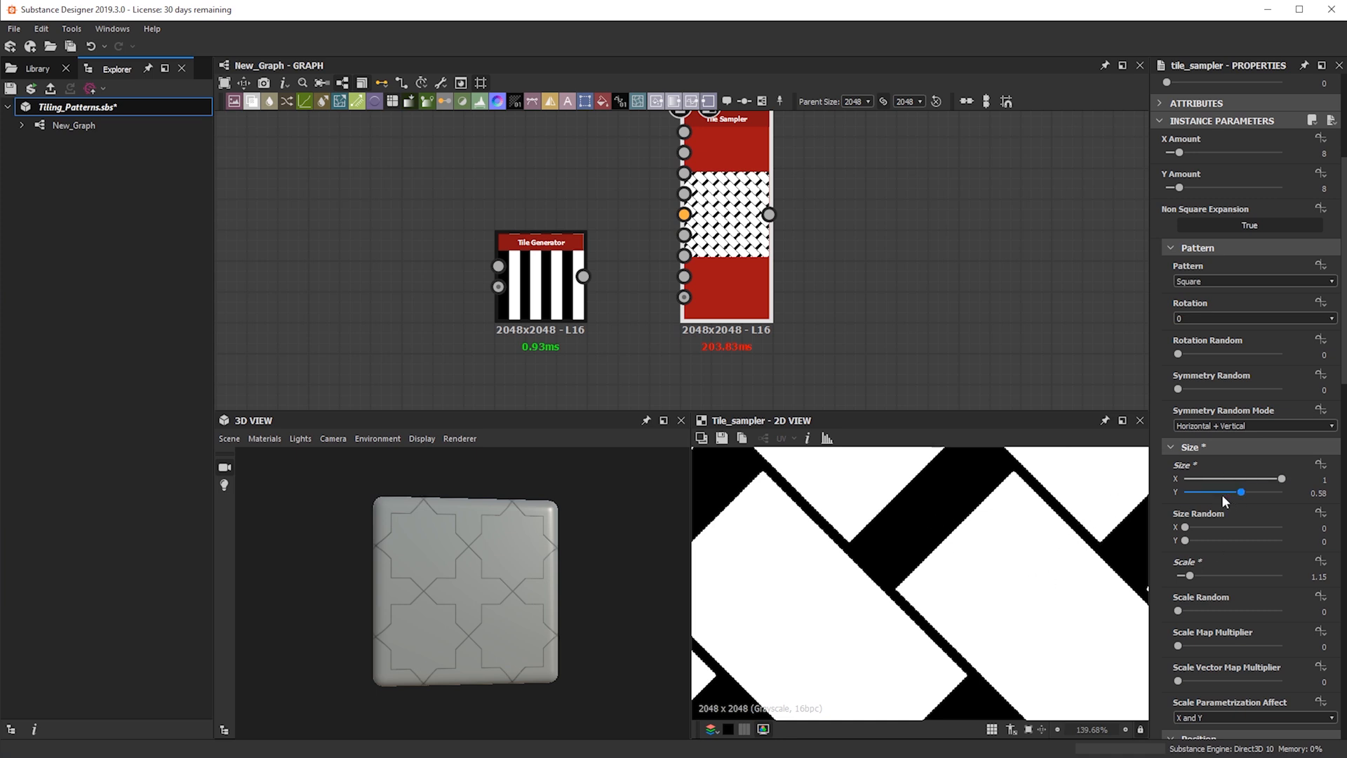
pyautogui.moveTo(1281, 478); pyautogui.dragTo(1270, 479)
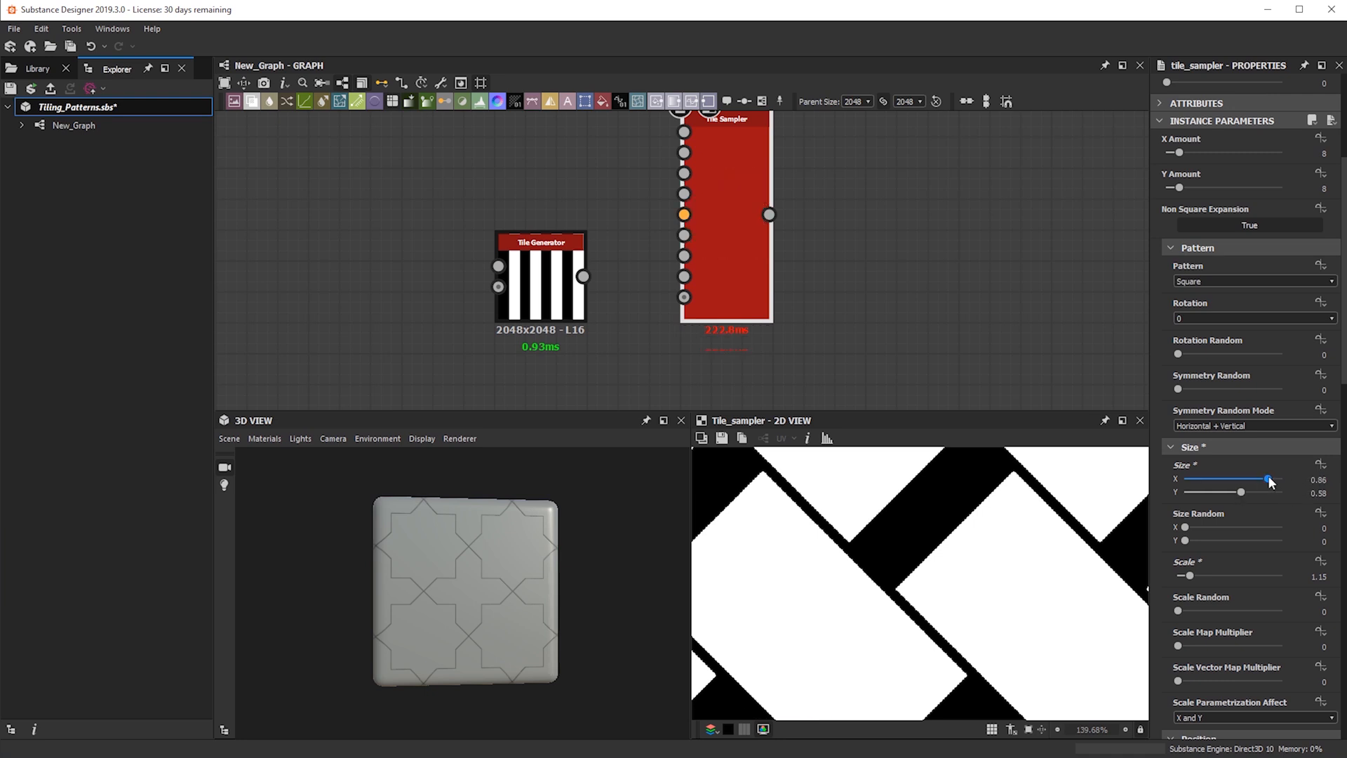
pyautogui.hotkey('ctrl', 'z')
pyautogui.doubleClick(1325, 479)
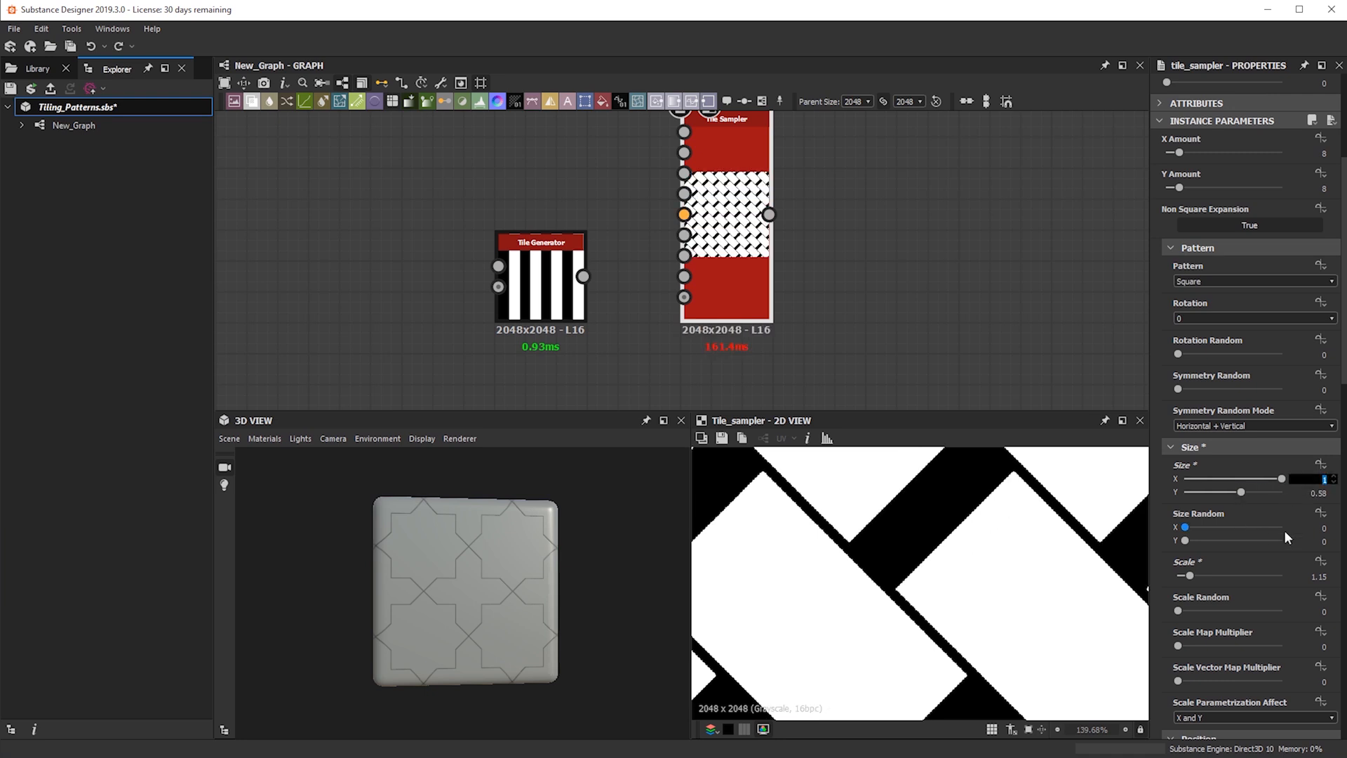
pyautogui.write('2')
pyautogui.press('Return')
pyautogui.moveTo(1236, 484); pyautogui.dragTo(1218, 482)
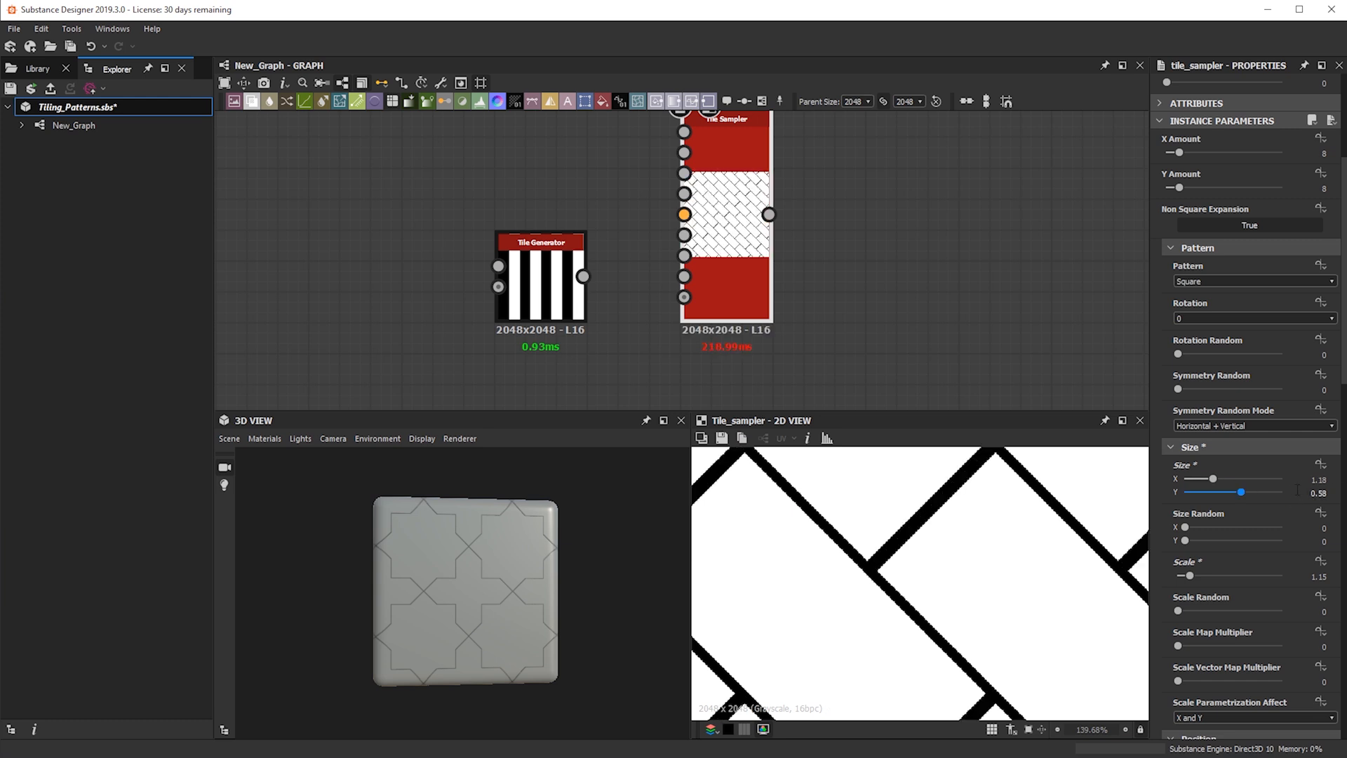
# - Try X Sizes of 1.12 and 1.15 for the Tile Sampler's tiles, undoing each one
pyautogui.scroll(-3, 960, 512)
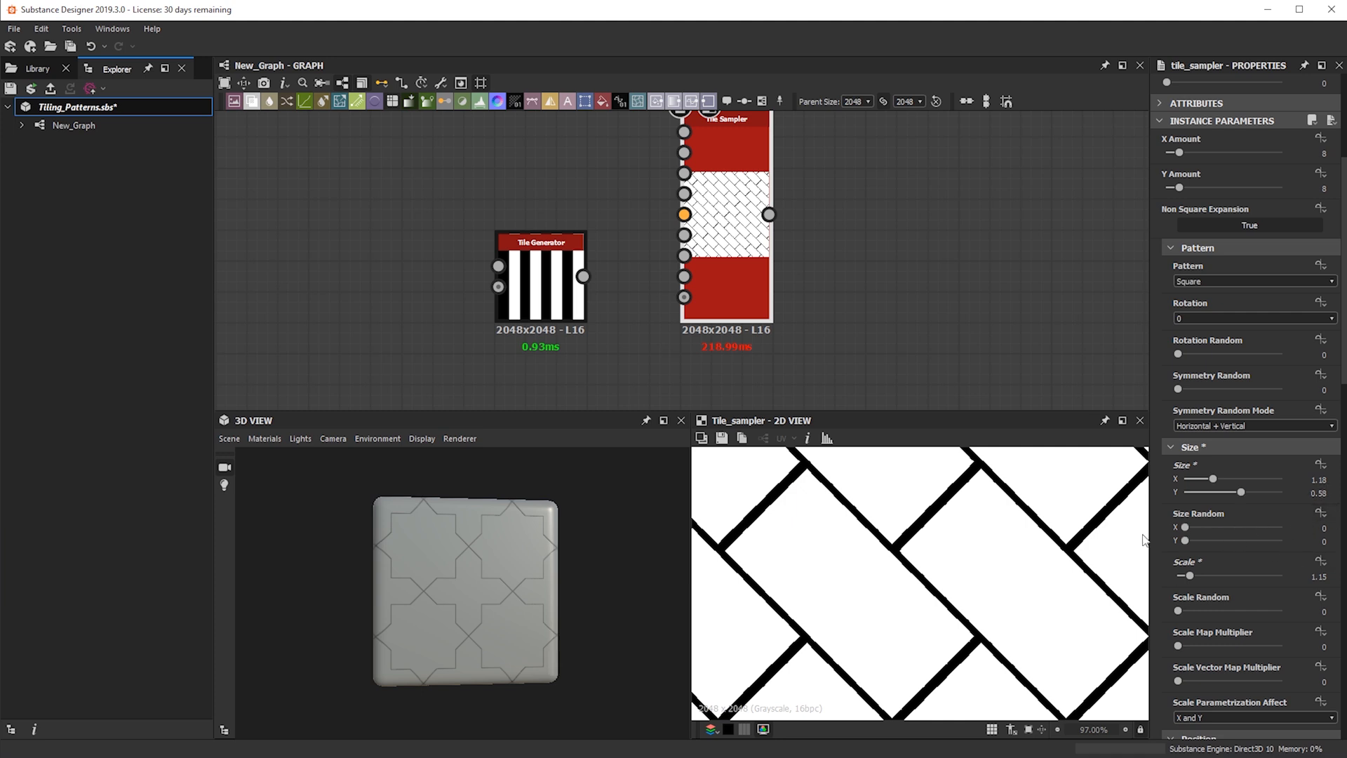
pyautogui.scroll(4, 929, 540)
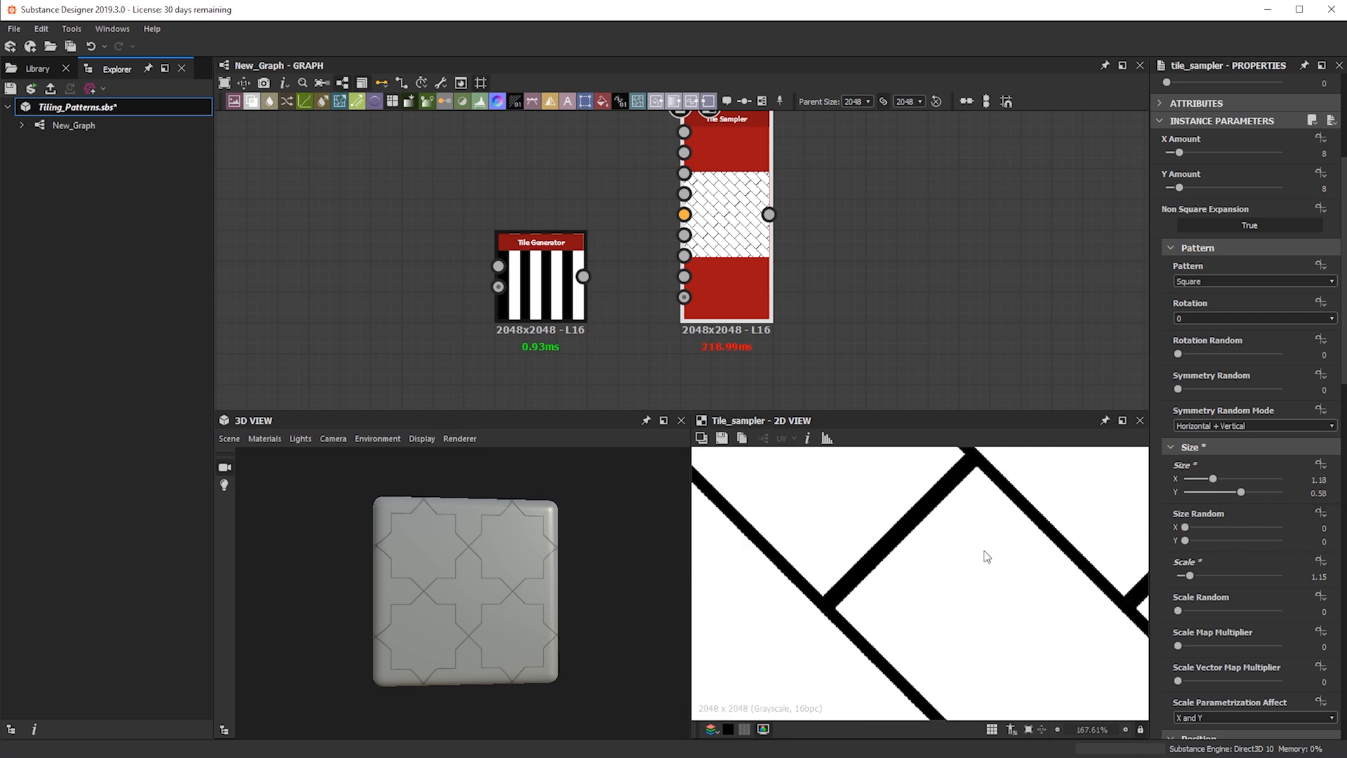
pyautogui.doubleClick(1320, 480)
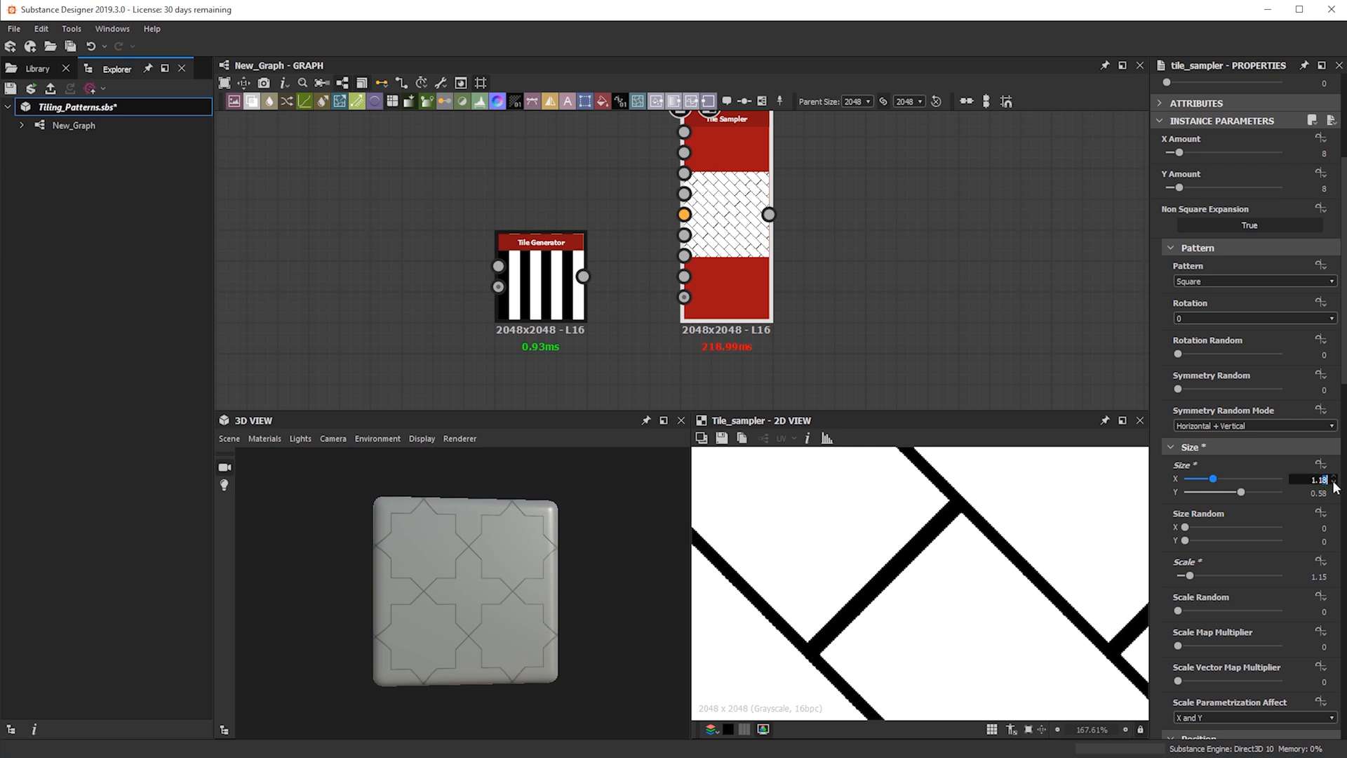
pyautogui.write('1.12')
pyautogui.press('Return')
pyautogui.hotkey('ctrl', 'z')
pyautogui.doubleClick(1313, 480)
pyautogui.write('1.15')
pyautogui.press('Return')
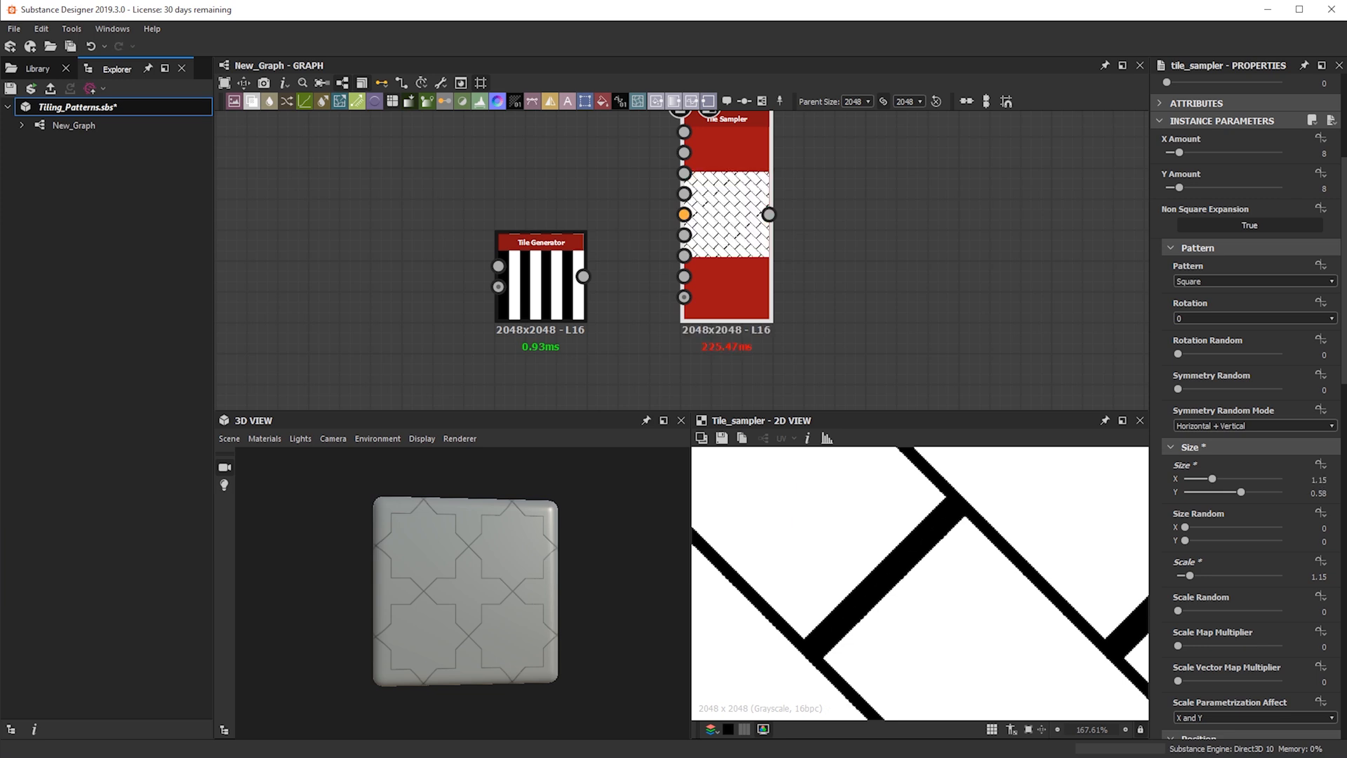
pyautogui.hotkey('ctrl', 'z')
# - Try an X Size of 1.2, settle on 1.19 for the Tile Sampler's tiles, and check the whole pattern
pyautogui.doubleClick(1314, 480)
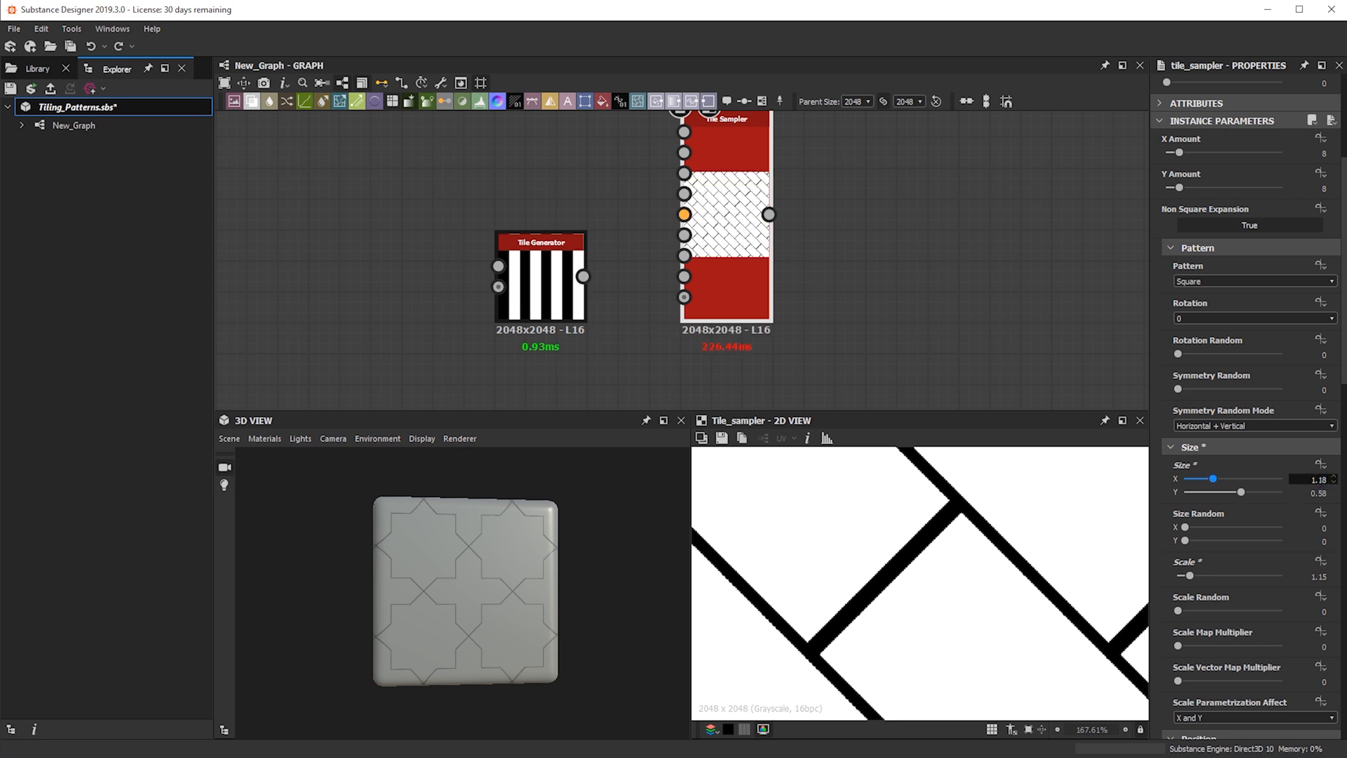
pyautogui.write('1.2')
pyautogui.press('Return')
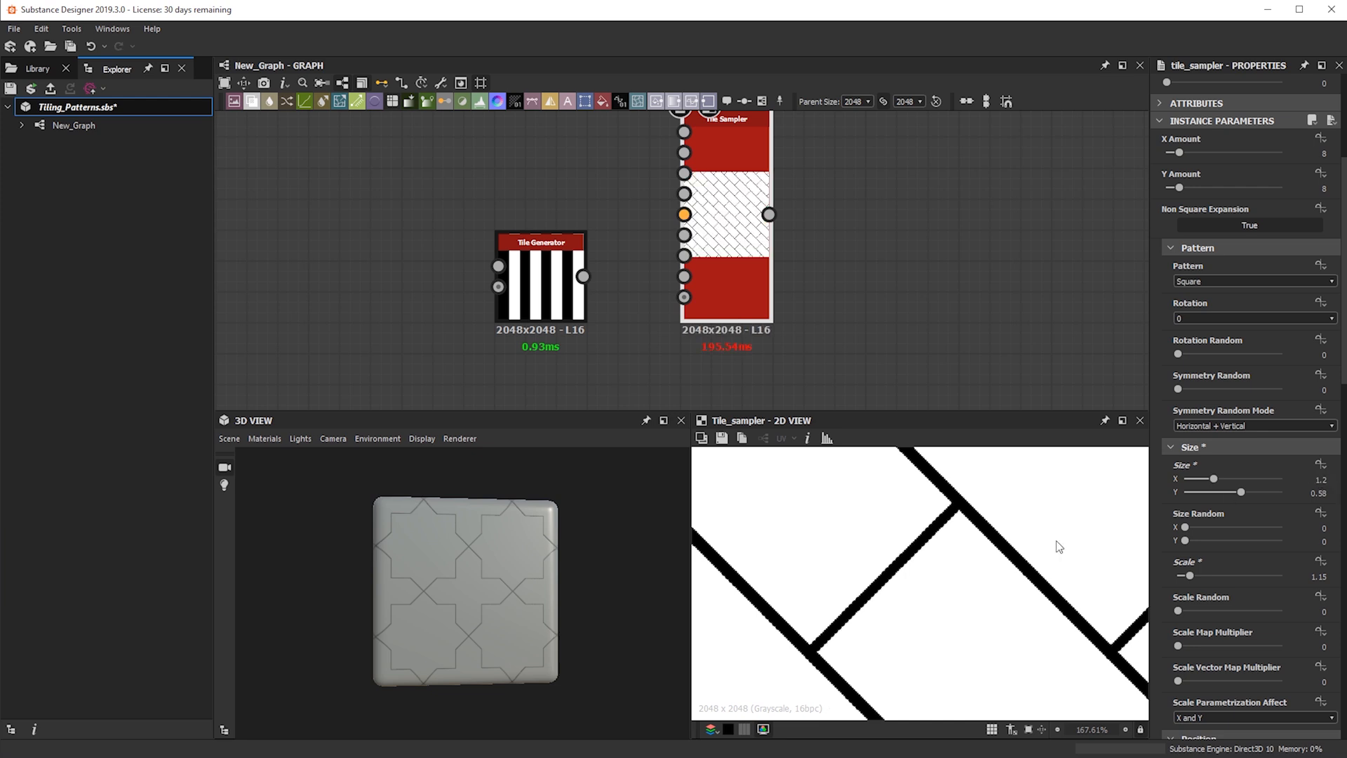
pyautogui.doubleClick(1307, 479)
pyautogui.press('Return')
pyautogui.scroll(-6, 947, 575)
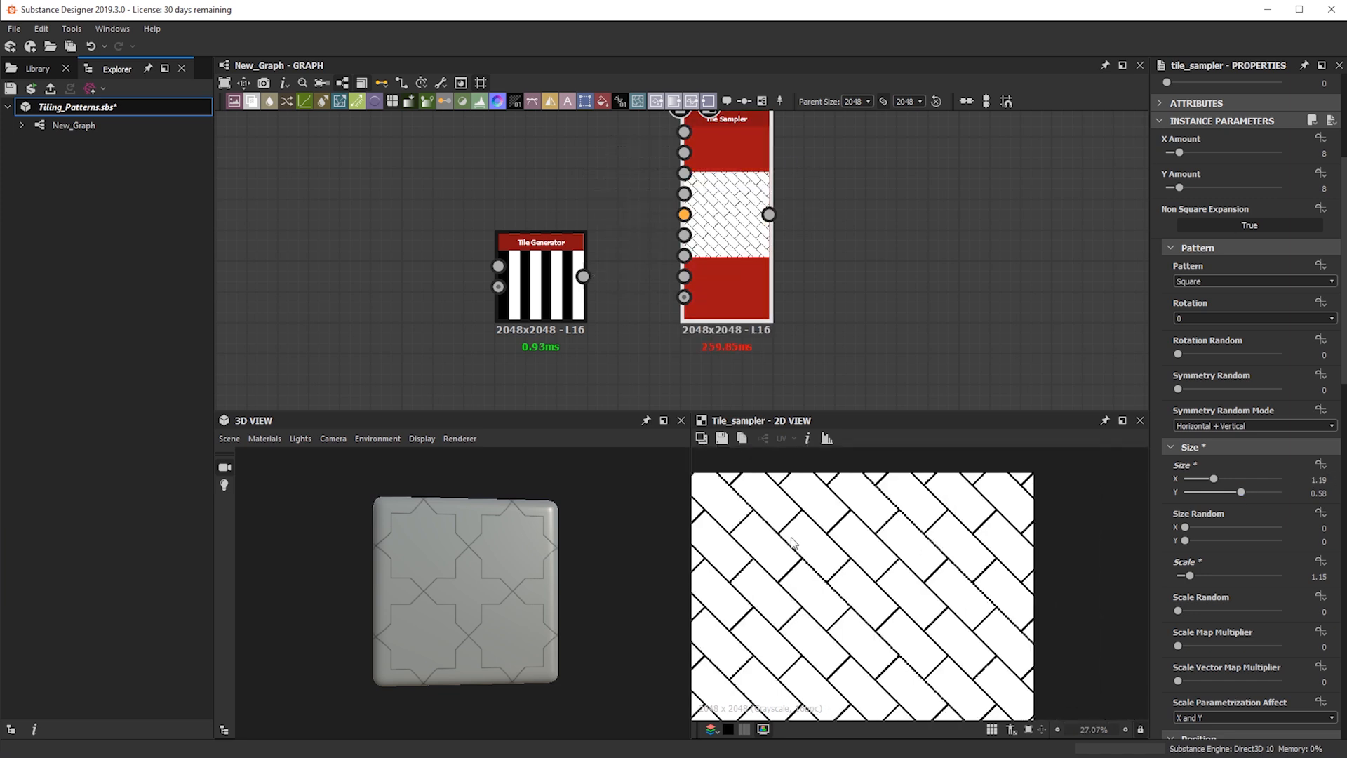
pyautogui.scroll(-1, 777, 505)
pyautogui.press('t')
pyautogui.press('t')
pyautogui.press('t')
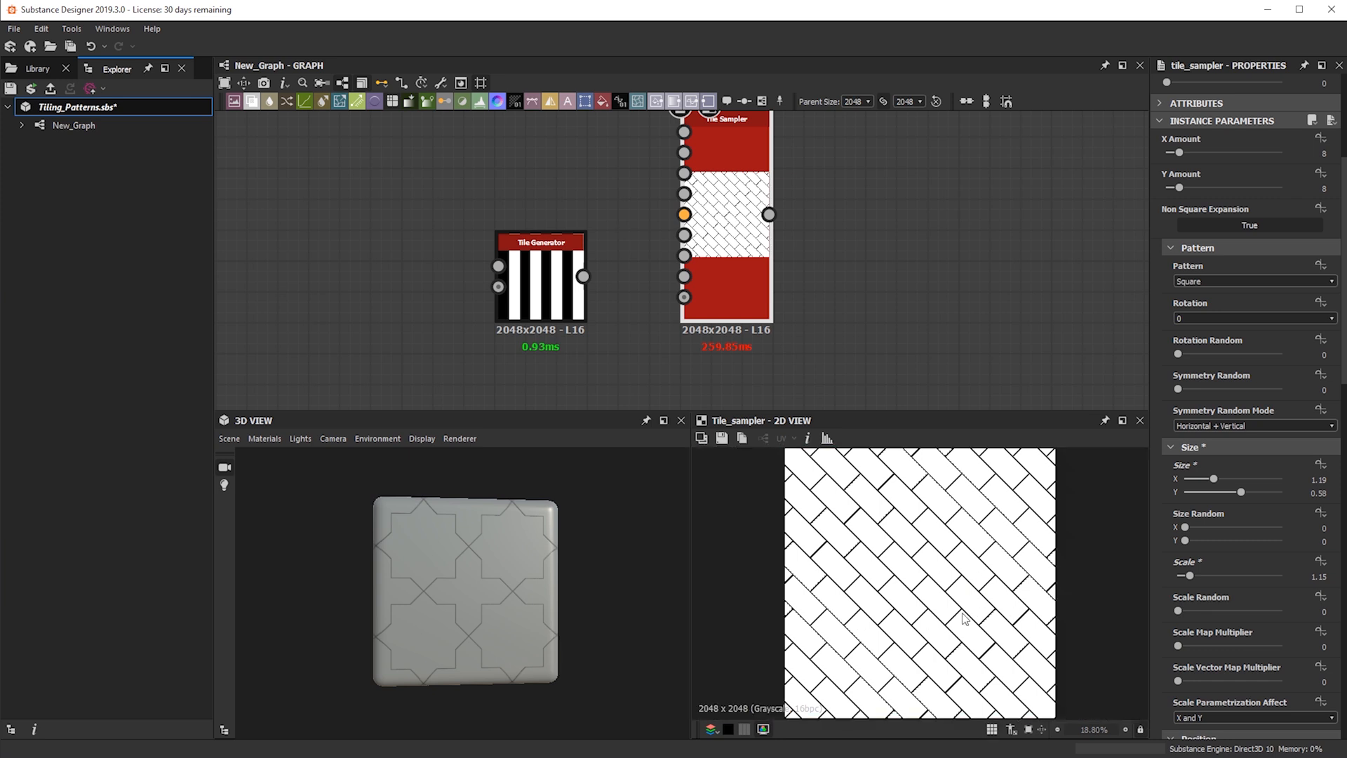
pyautogui.press('t')
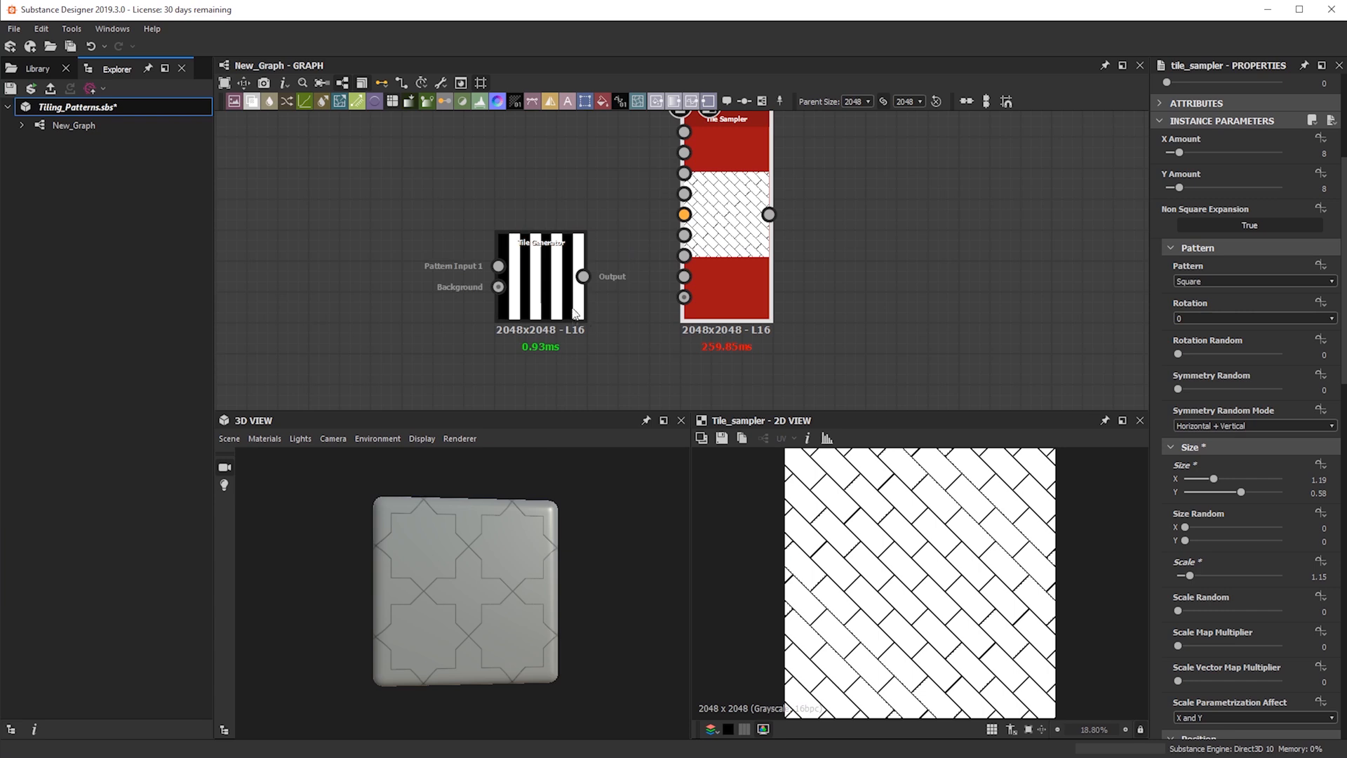
# - Connect the Tile Generator's output to the Tile Sampler's Rotation Map Input and raise the Rotation Map Multiplier to 0.48
pyautogui.moveTo(584, 276); pyautogui.dragTo(726, 193)
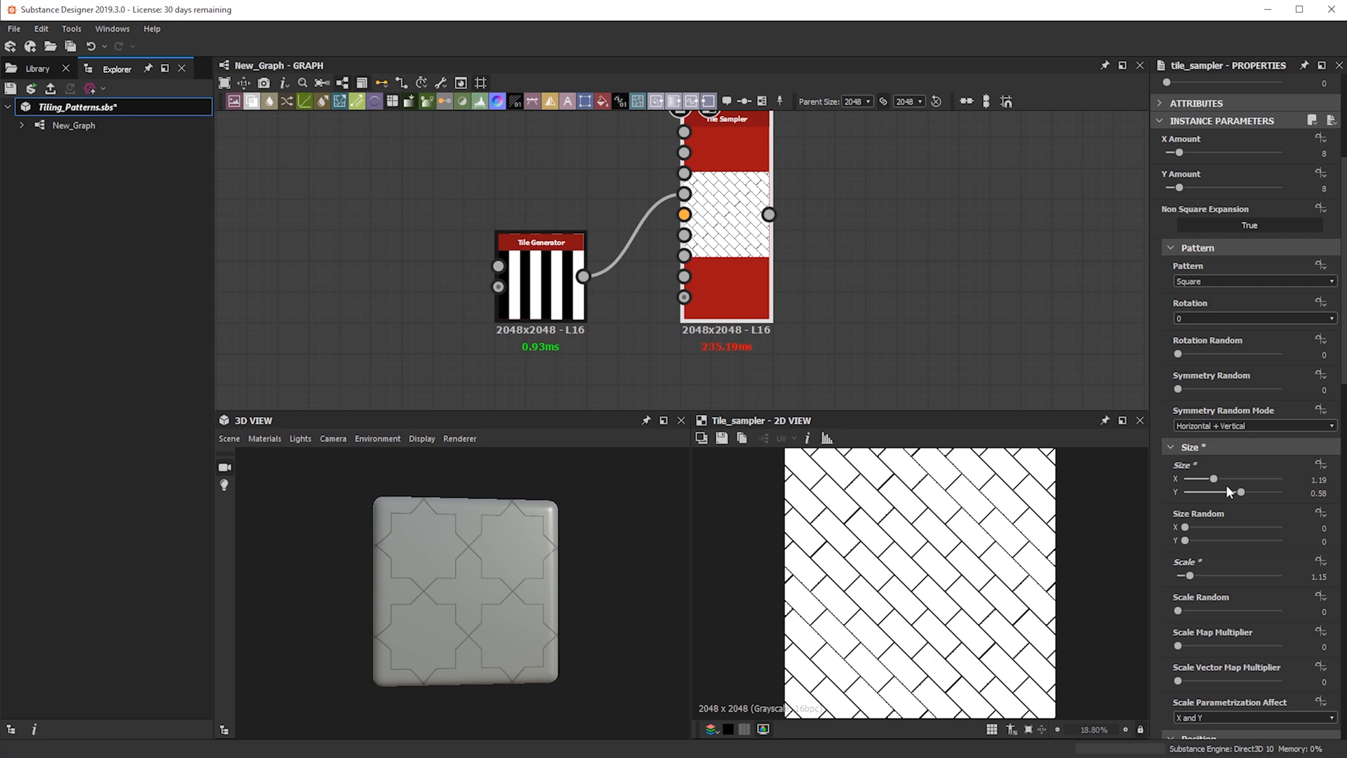
pyautogui.scroll(-6, 1229, 490)
pyautogui.scroll(-6, 1248, 380)
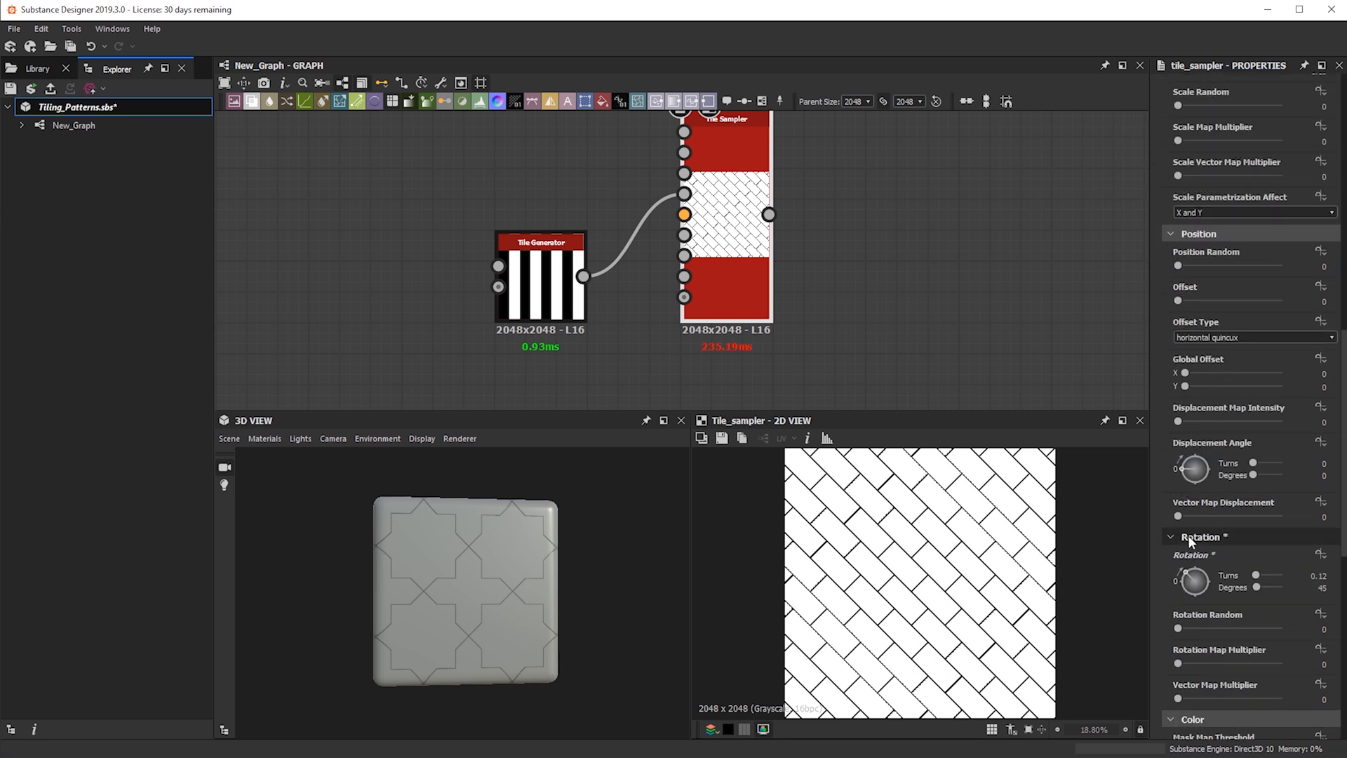
pyautogui.scroll(-3, 1197, 405)
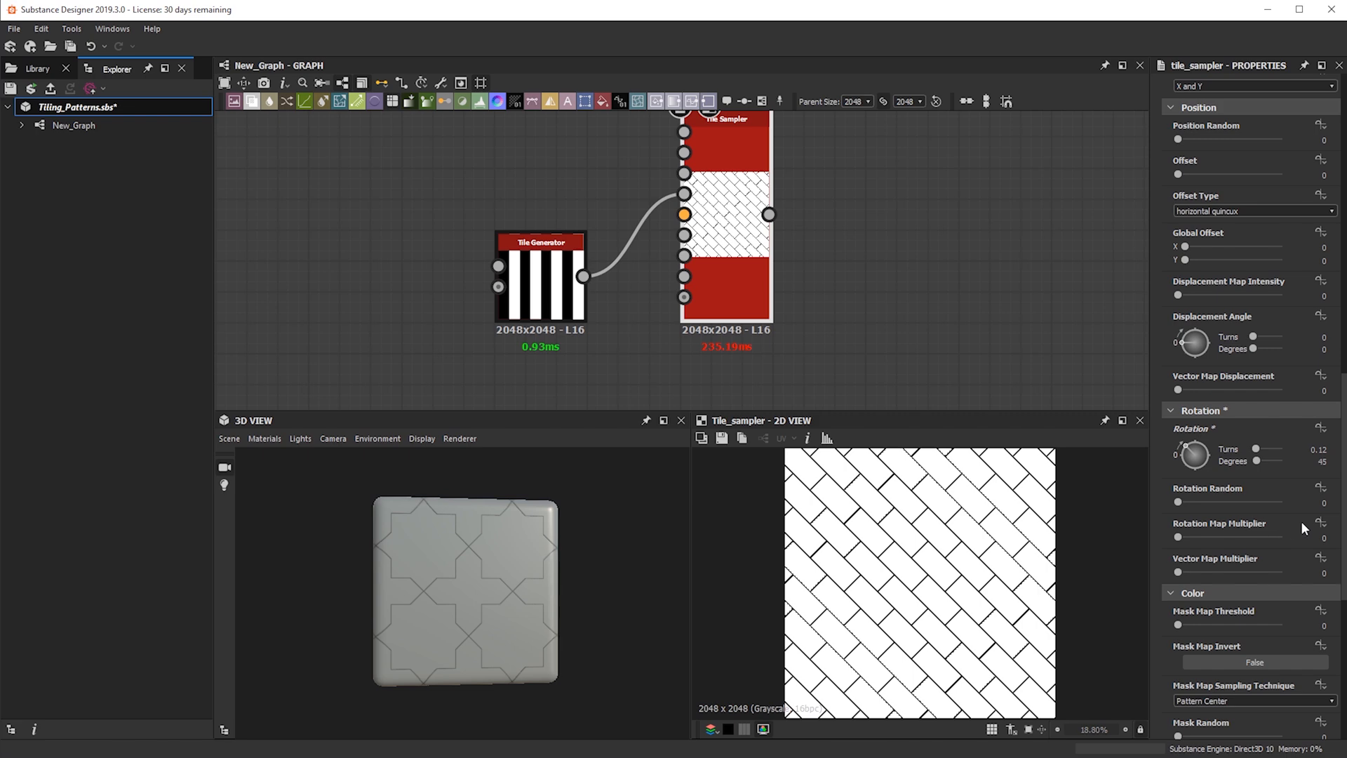
pyautogui.moveTo(1179, 537); pyautogui.dragTo(1226, 539)
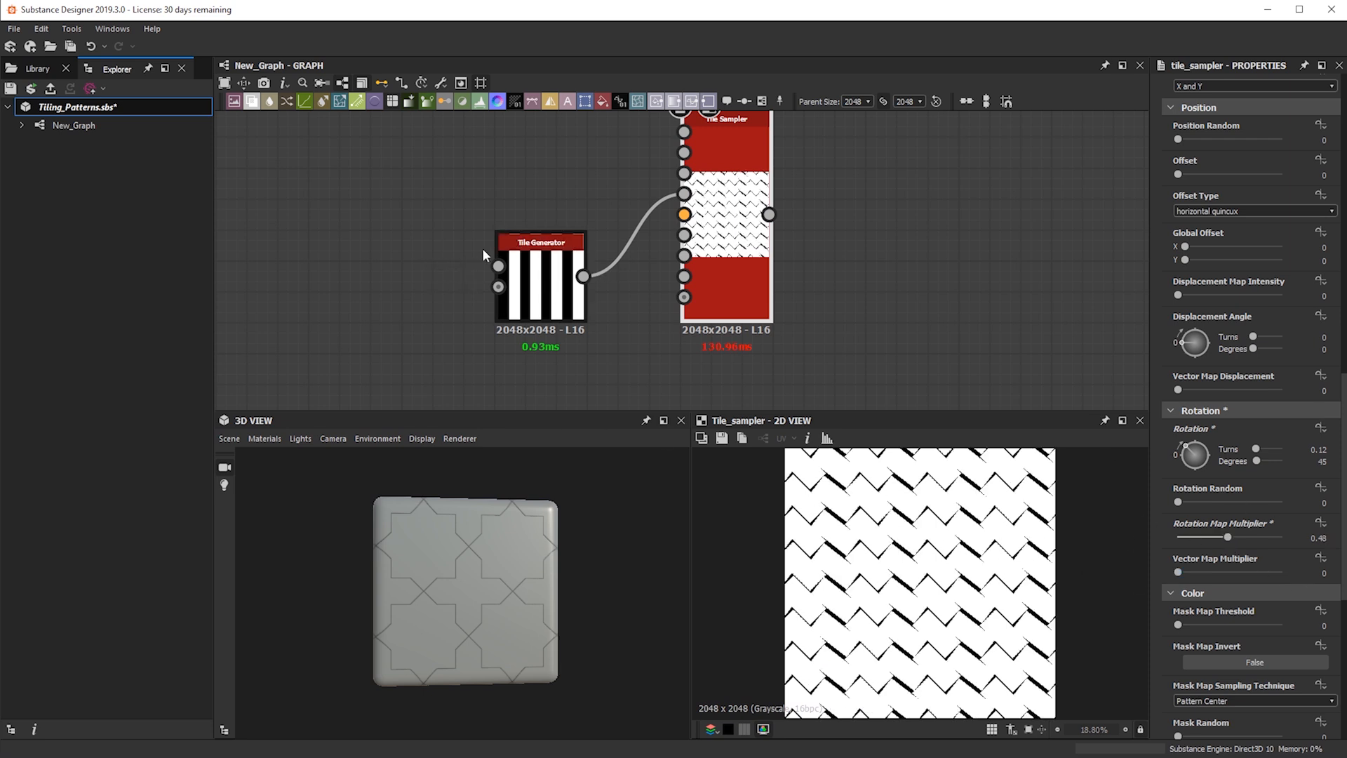
# - Lower the Tile Sampler's Rotation Map Multiplier to 0.05, and raise it to 0.26 to form a zigzag pattern
pyautogui.moveTo(1226, 537); pyautogui.dragTo(1185, 541)
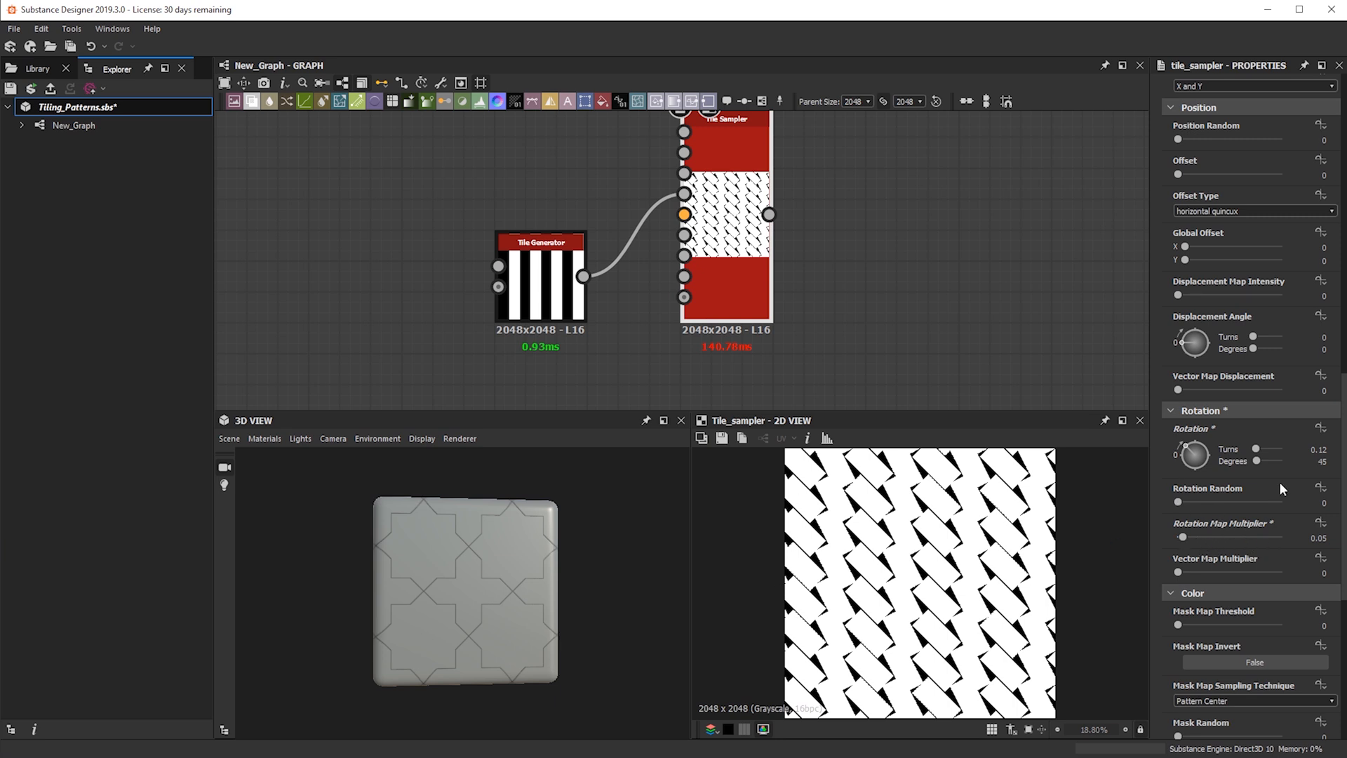
pyautogui.scroll(3, 1077, 550)
pyautogui.moveTo(1184, 538); pyautogui.dragTo(1203, 537)
pyautogui.scroll(-4, 940, 544)
pyautogui.scroll(4, 938, 540)
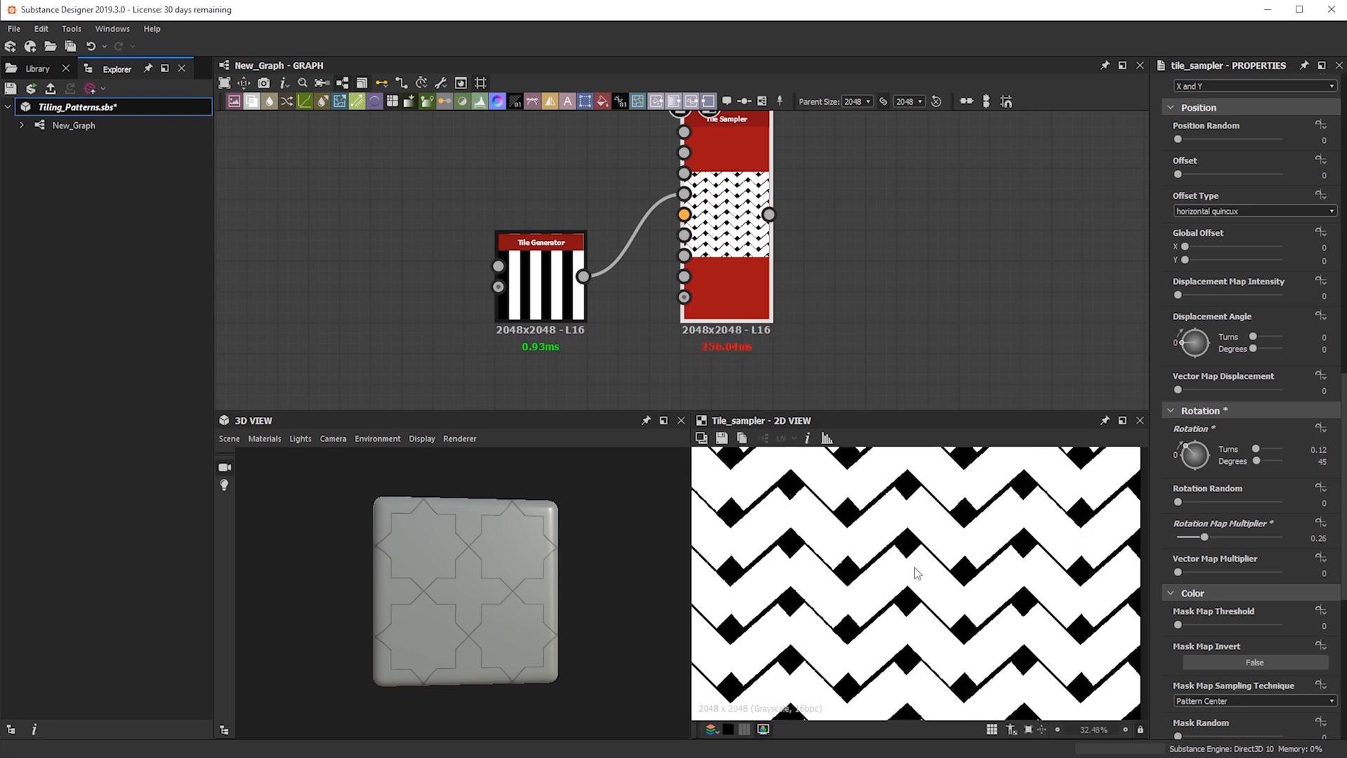
pyautogui.scroll(-1, 1033, 324)
pyautogui.scroll(-2, 1024, 544)
# - Try to move the Bevel node's outgoing connections down to the Tile Sampler, and undo the rewiring
pyautogui.moveTo(711, 278); pyautogui.dragTo(558, 360, button='middle')
pyautogui.scroll(-2, 789, 270)
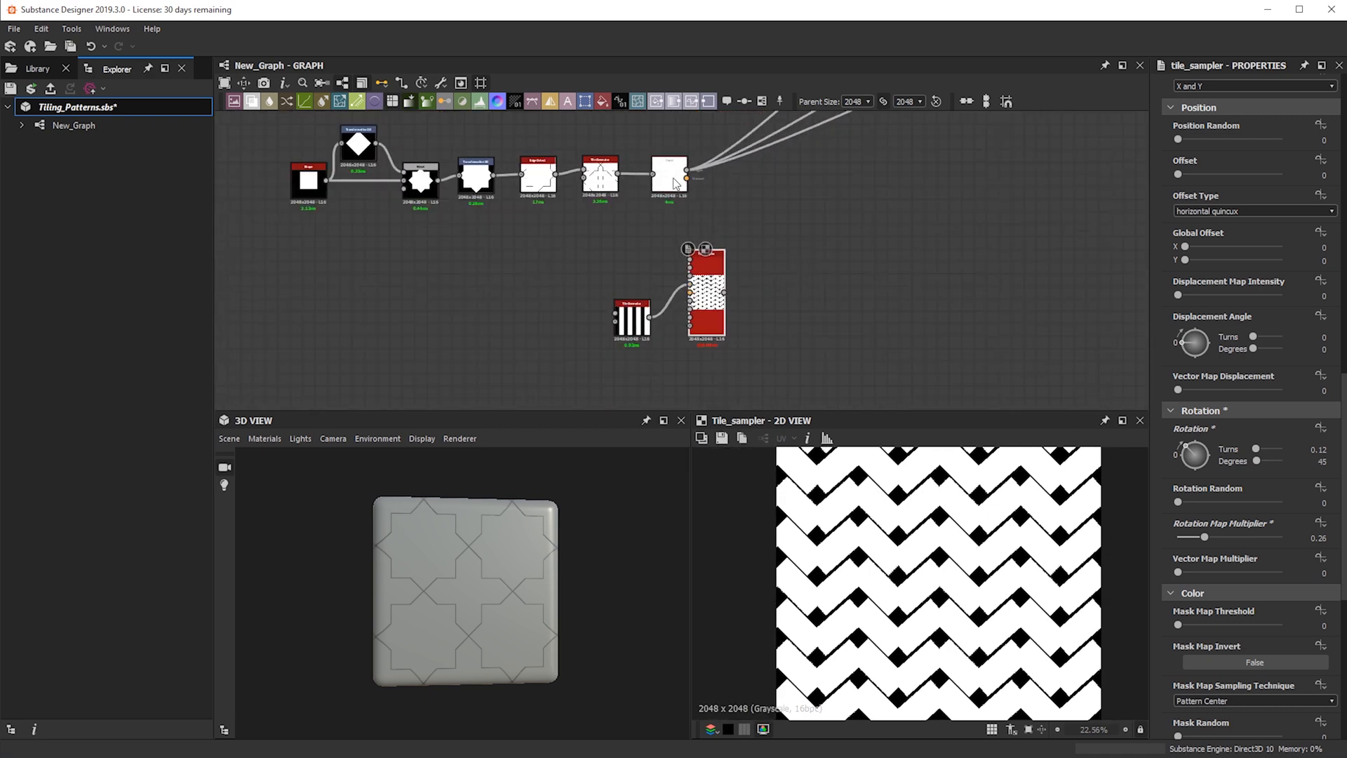
pyautogui.scroll(2, 679, 164)
pyautogui.keyDown('shift'); pyautogui.moveTo(693, 176); pyautogui.dragTo(771, 406); pyautogui.keyUp('shift')
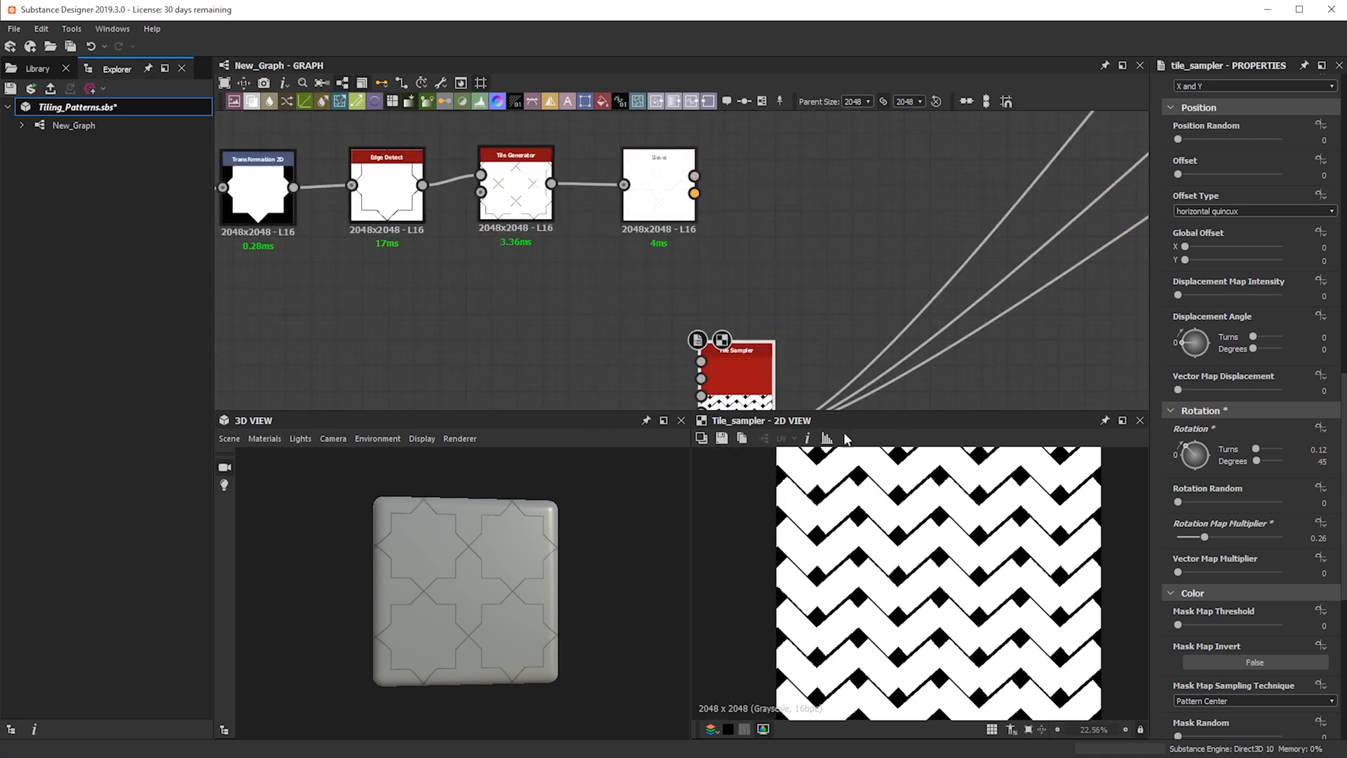
pyautogui.moveTo(419, 600); pyautogui.dragTo(547, 604)
pyautogui.scroll(3, 545, 644)
pyautogui.hotkey('ctrl', 'z')
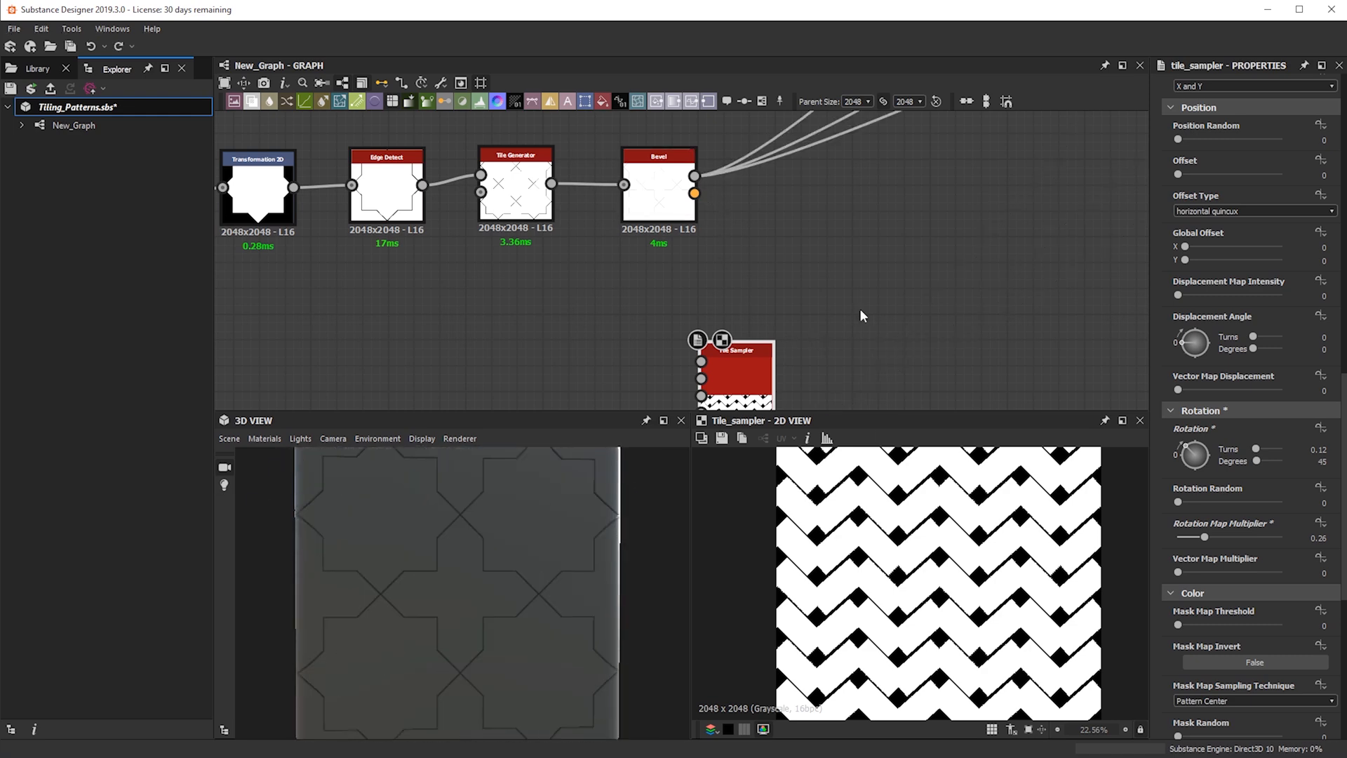
# - Transfer the Bevel node's three outgoing connections to the Tile Sampler's output so the zigzag pattern drives the material
pyautogui.moveTo(845, 389); pyautogui.dragTo(797, 272, button='middle')
pyautogui.scroll(-1, 797, 272)
pyautogui.scroll(-1, 713, 226)
pyautogui.moveTo(715, 227); pyautogui.dragTo(698, 259, button='middle')
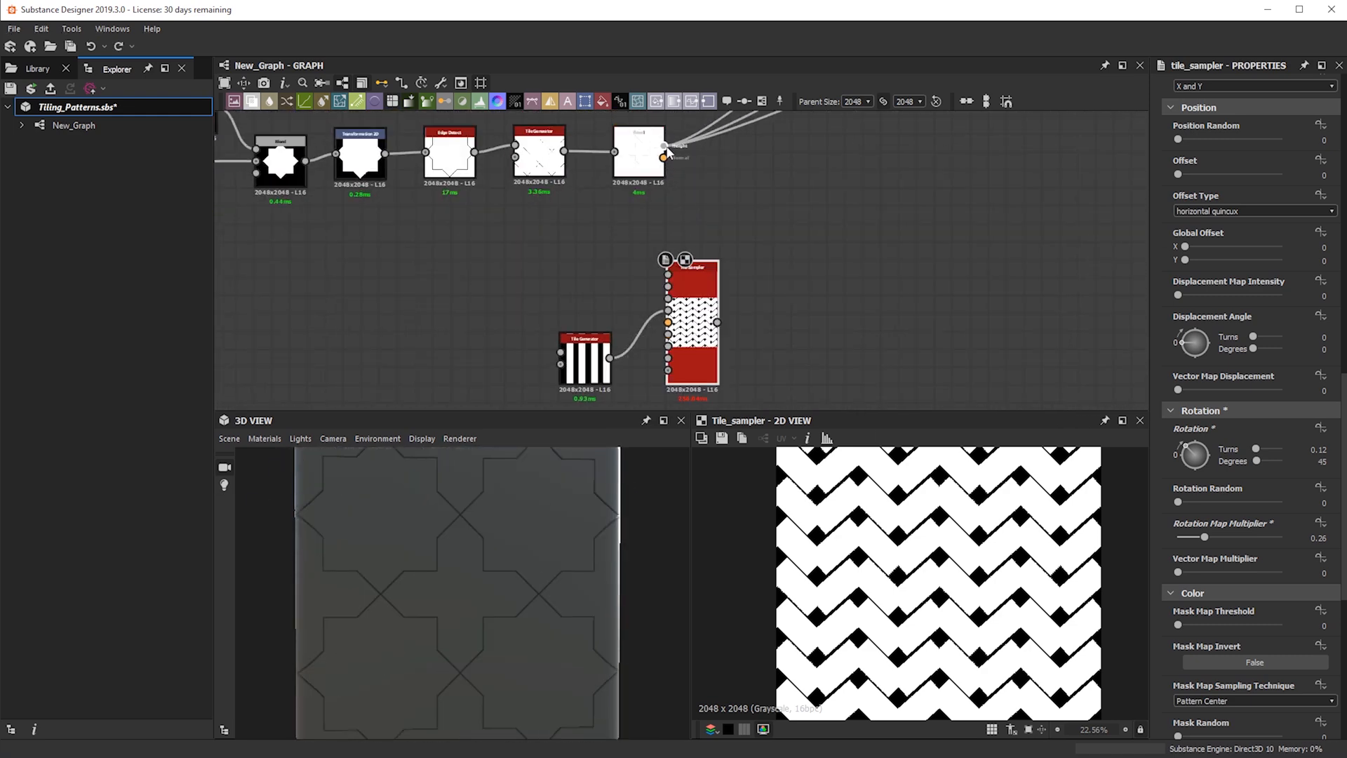
pyautogui.hotkey('ctrl', 'y')
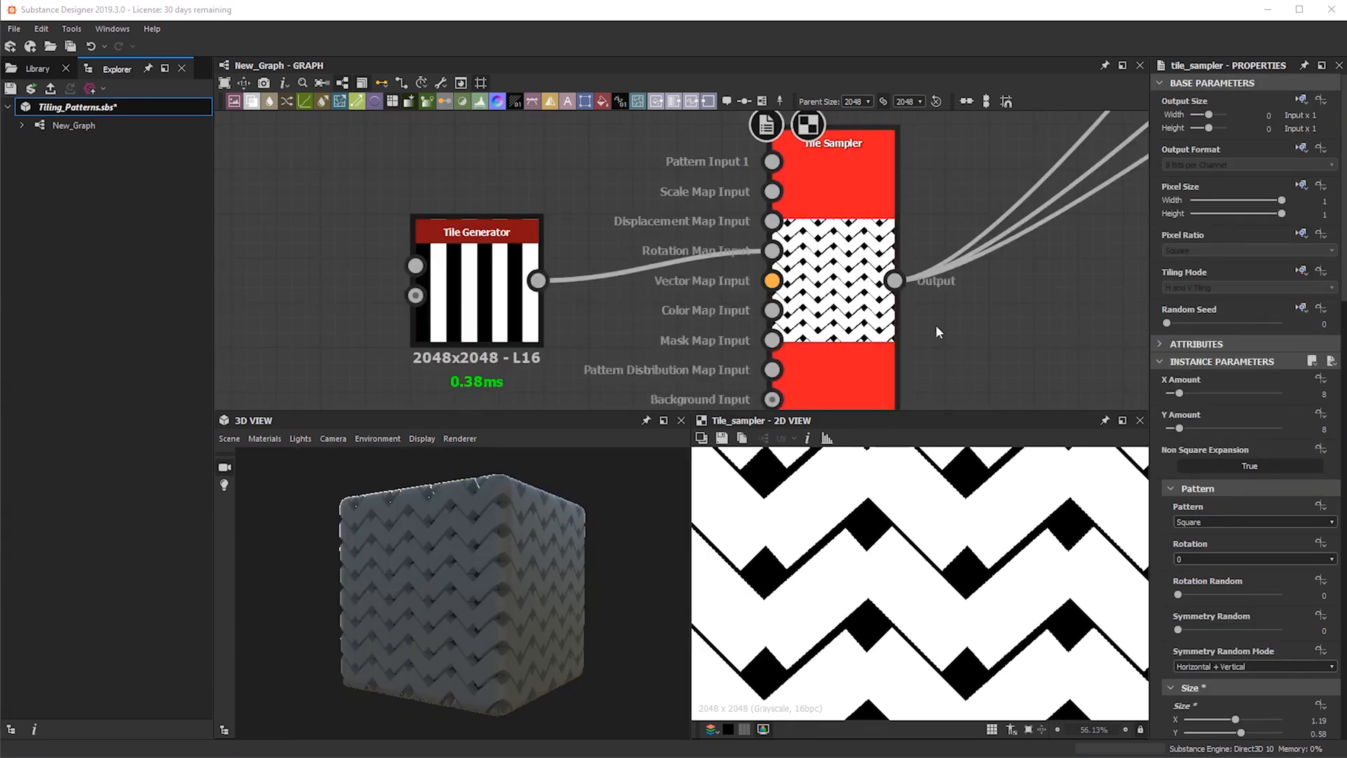
# - Examine the zigzag pattern and the Tile Sampler's Size, Position and Rotation parameters, including Displacement Map Intensity
pyautogui.scroll(-1, 927, 561)
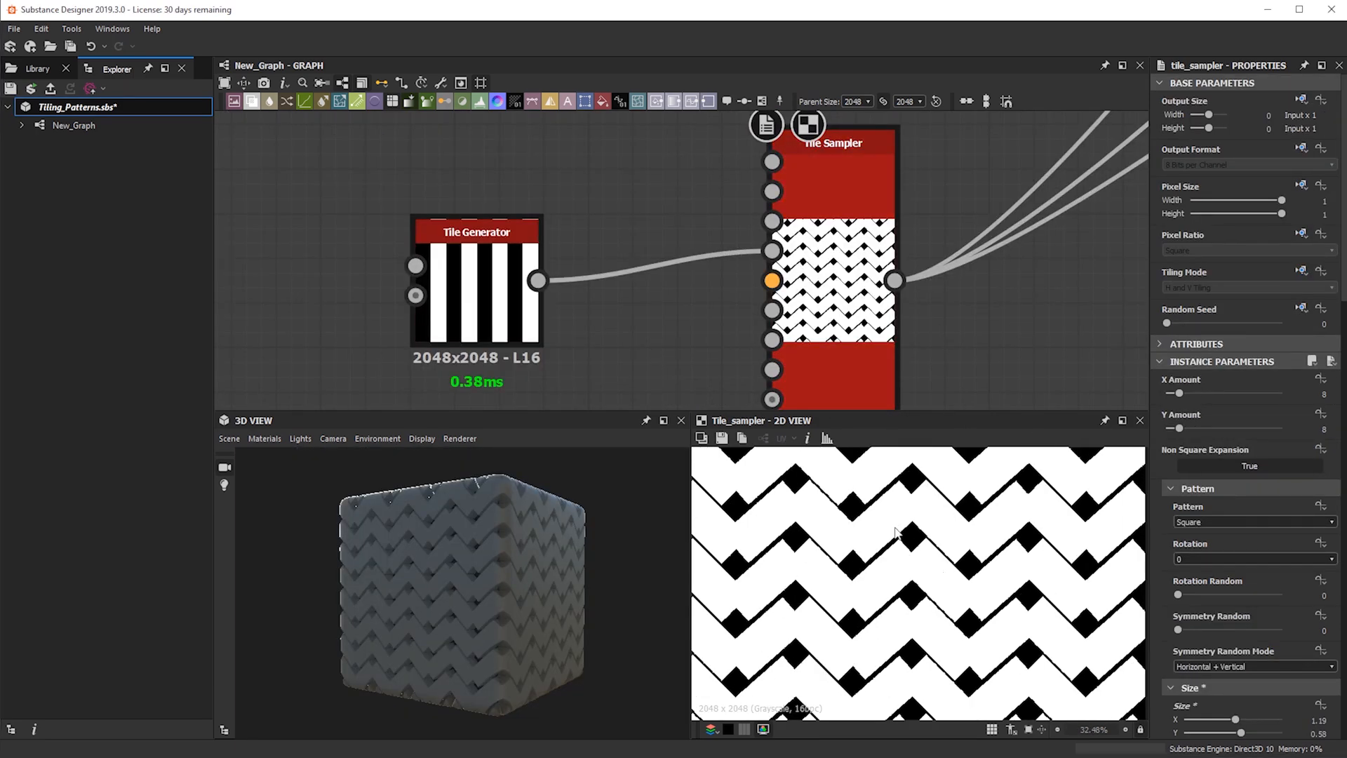
pyautogui.scroll(-1, 912, 547)
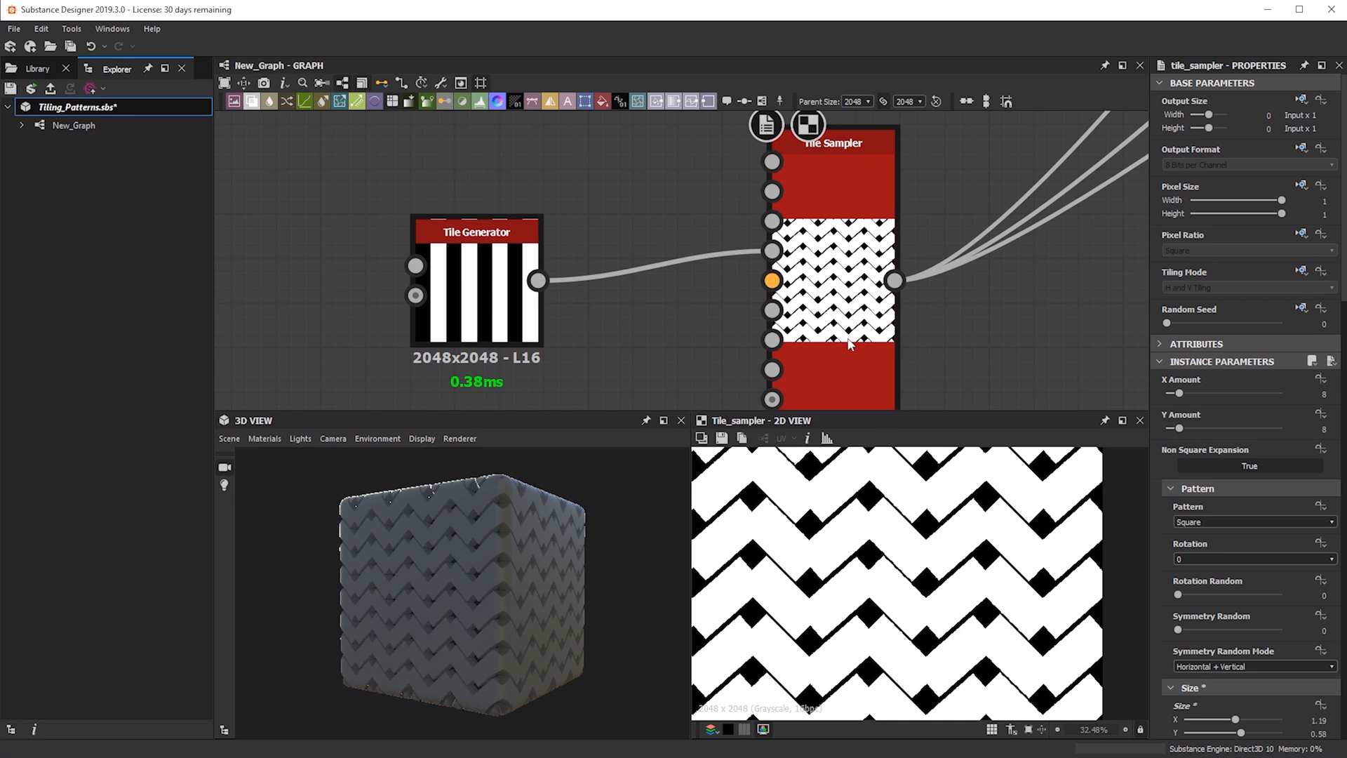
pyautogui.scroll(-2, 1232, 449)
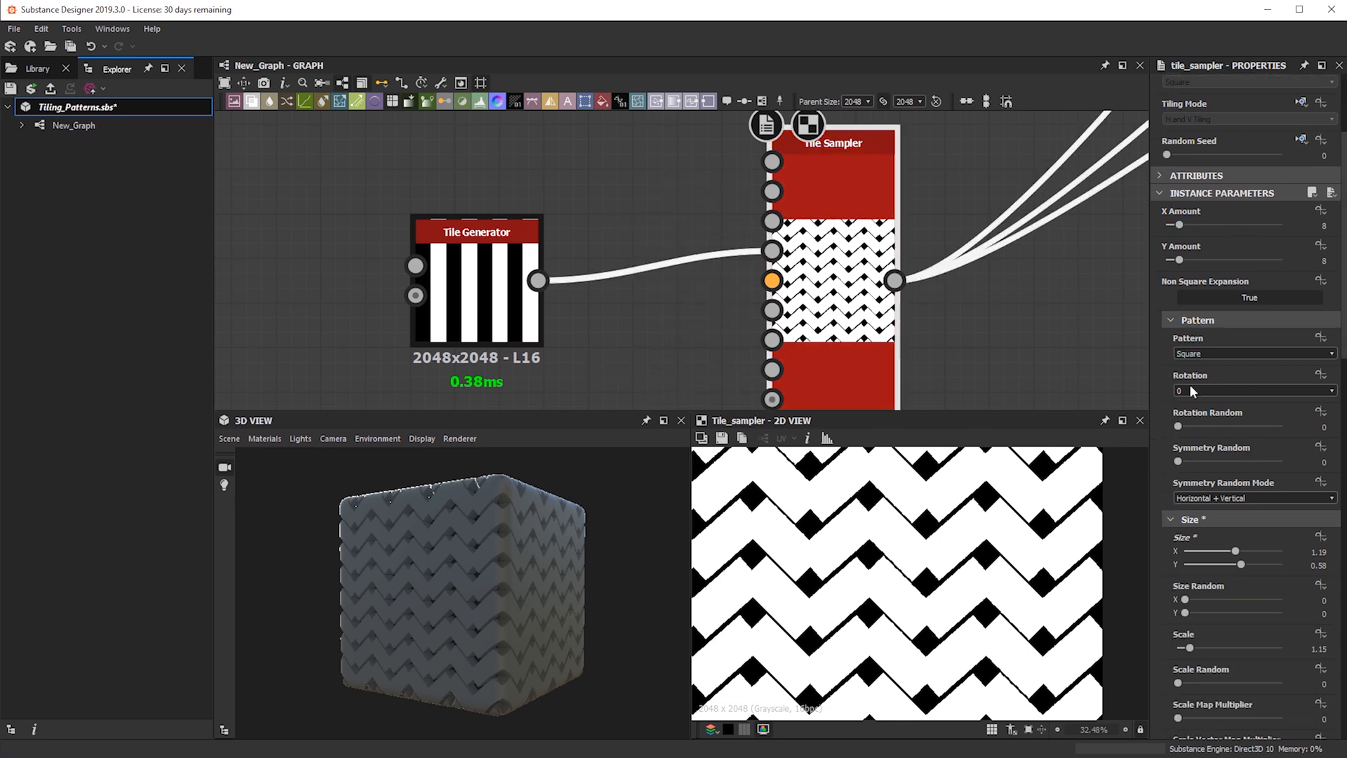
pyautogui.scroll(-1, 1188, 564)
pyautogui.scroll(-6, 1225, 463)
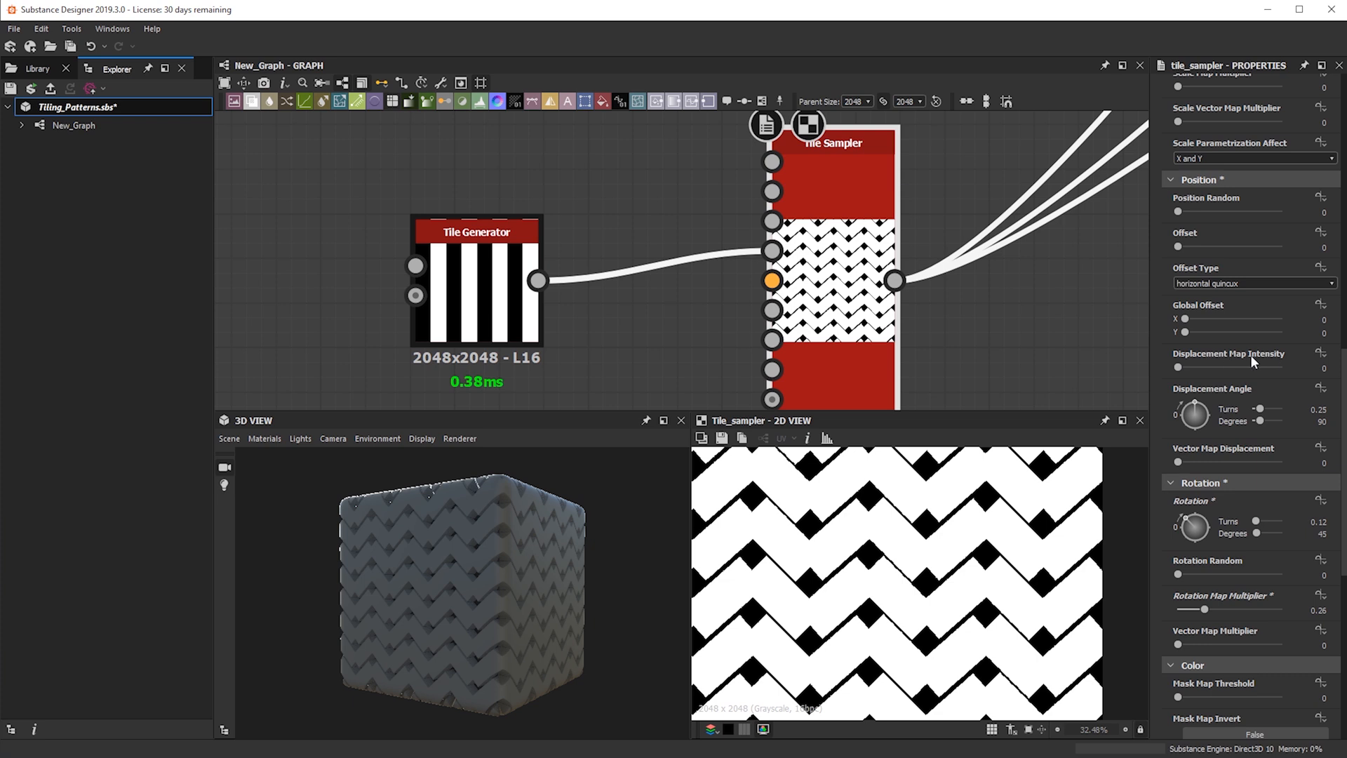
pyautogui.moveTo(1188, 362); pyautogui.dragTo(1156, 364)
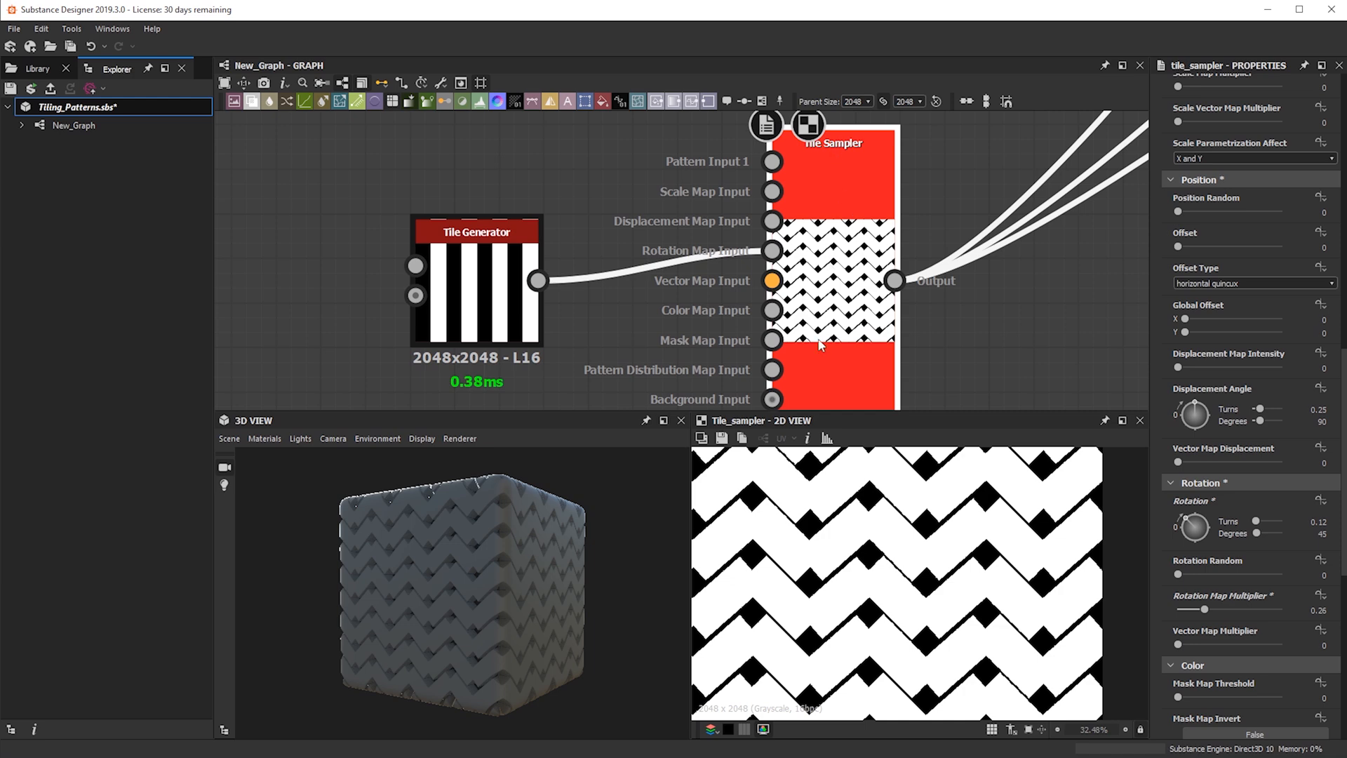
# - Connect the striped Tile Generator's output to the Tile Sampler's Displacement Map Input and set Displacement Map Intensity to 0.25
pyautogui.moveTo(474, 319); pyautogui.dragTo(474, 363)
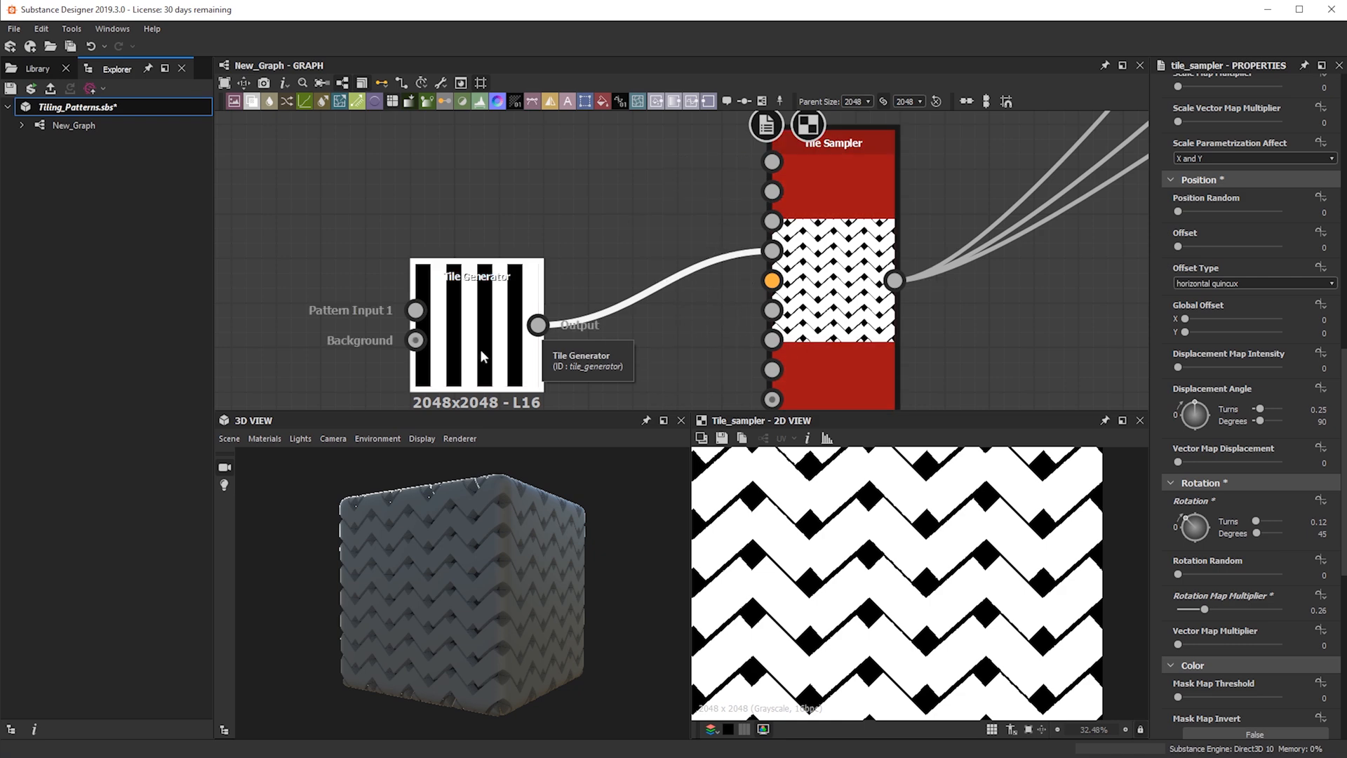
pyautogui.moveTo(538, 328); pyautogui.dragTo(822, 213)
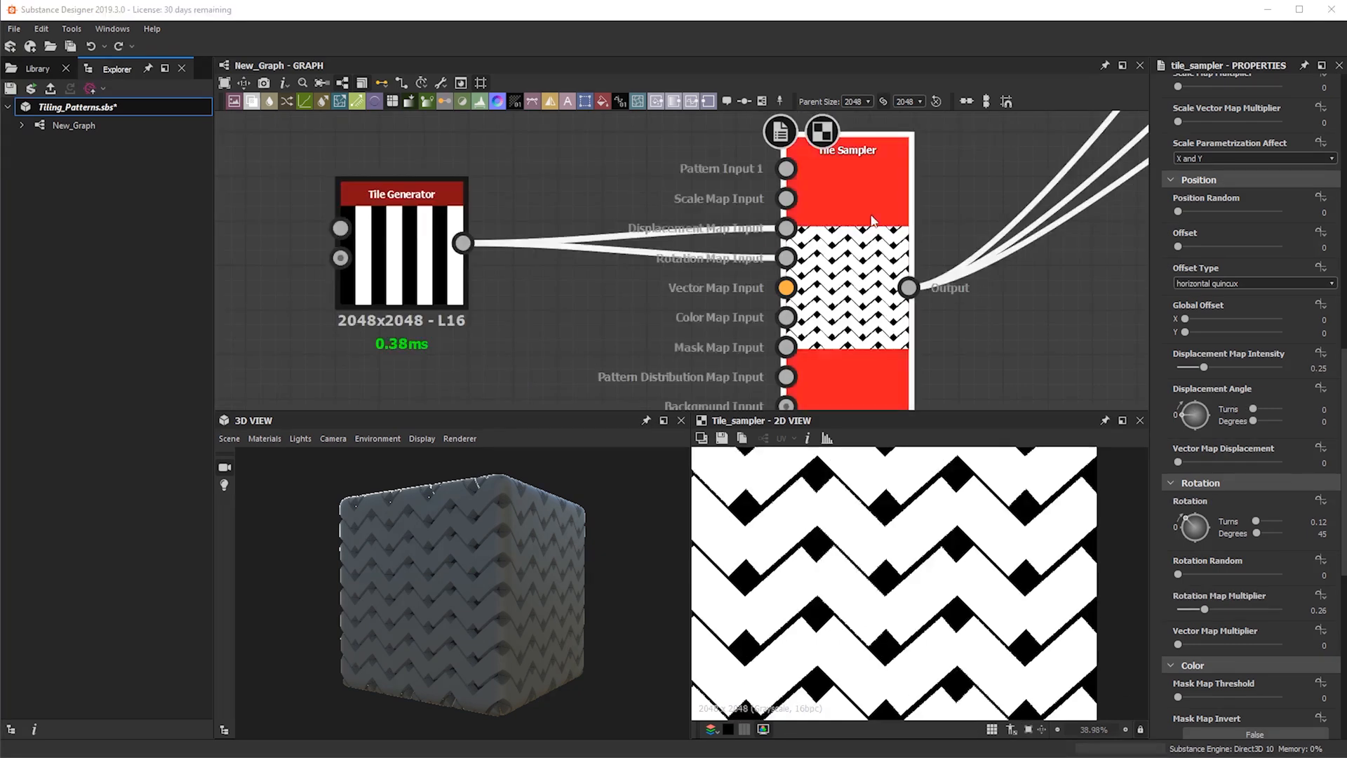
pyautogui.scroll(3, 1204, 269)
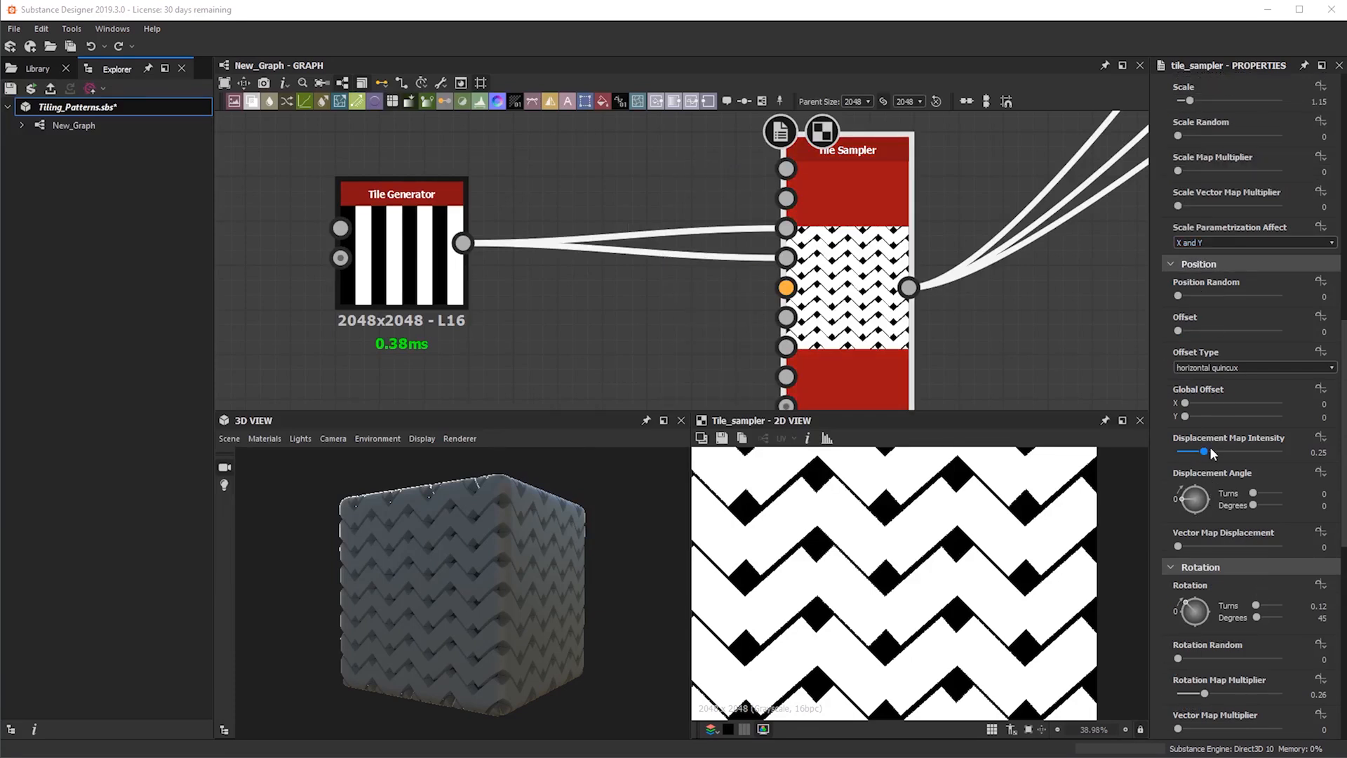
pyautogui.doubleClick(1305, 451)
pyautogui.press('Return')
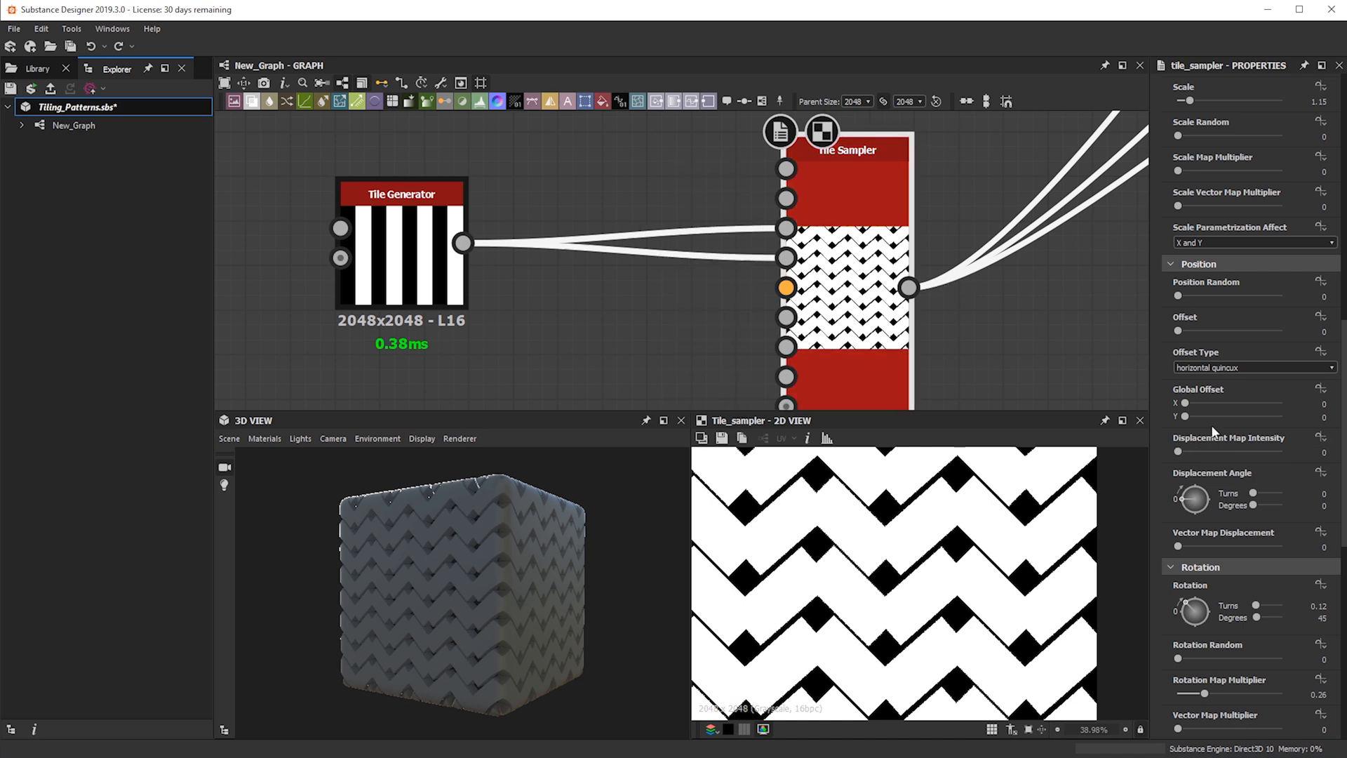
pyautogui.moveTo(1180, 450); pyautogui.dragTo(1204, 452)
# - Set the Tile Sampler's Displacement Angle to 0.25 turns so the tiles shift at 90 degrees
pyautogui.moveTo(1182, 502); pyautogui.dragTo(1205, 499)
pyautogui.doubleClick(1318, 493)
pyautogui.press('Return')
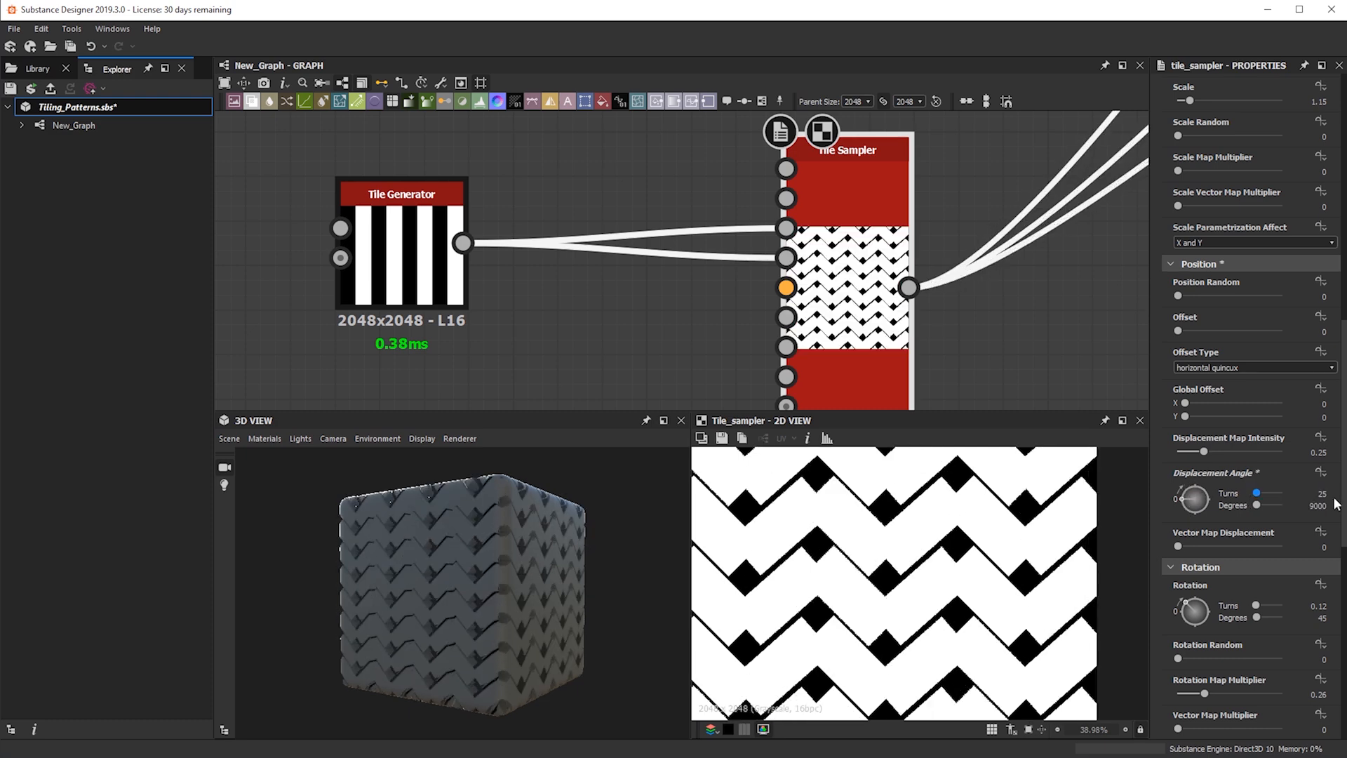
pyautogui.doubleClick(1317, 493)
pyautogui.press('BackSpace')
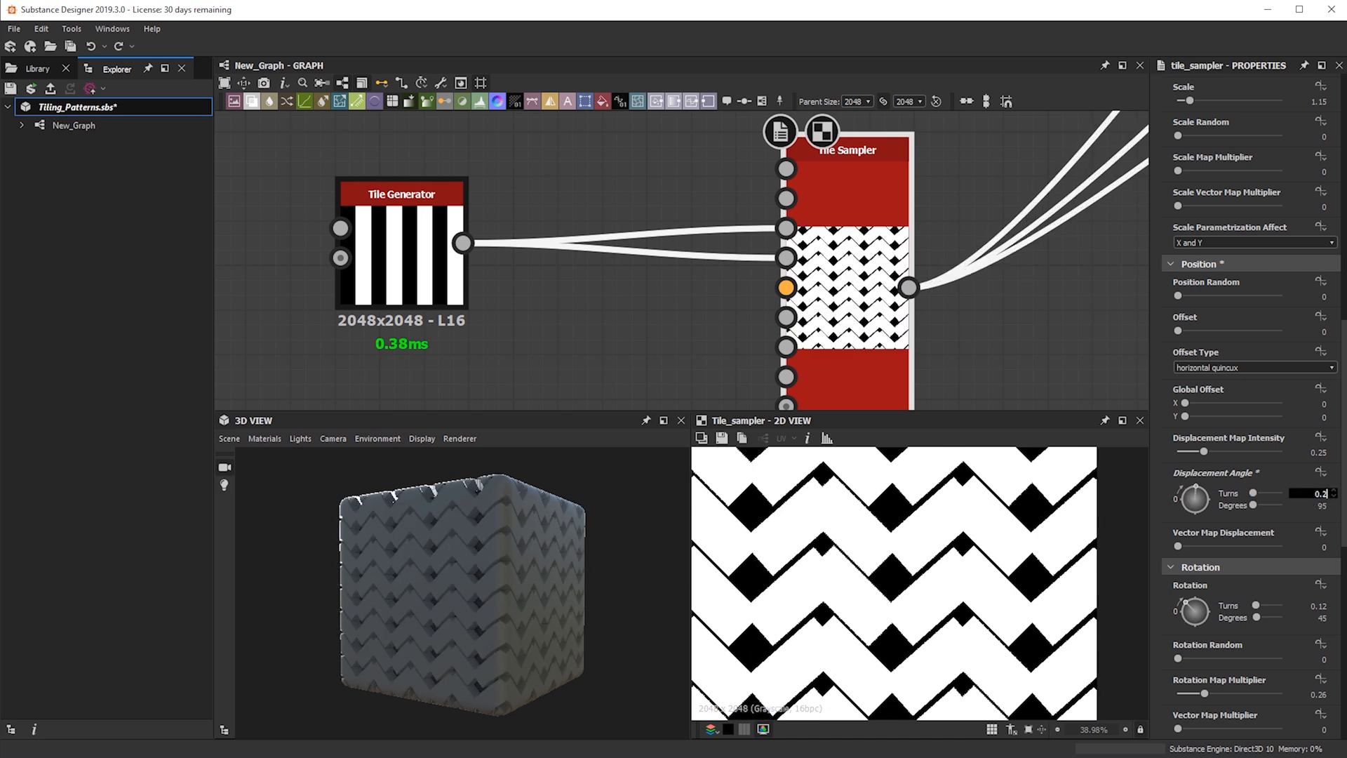
pyautogui.write('5')
pyautogui.press('Return')
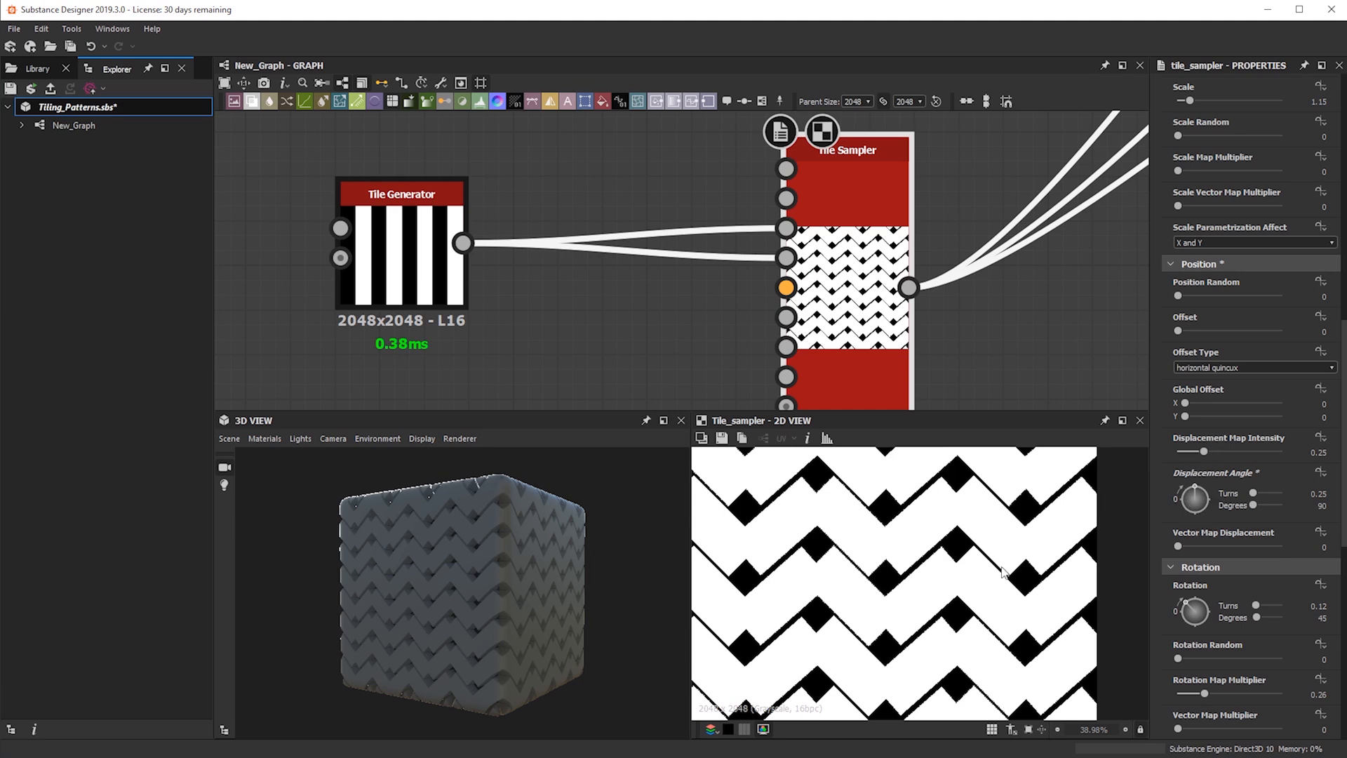
# - Raise the Tile Sampler's Displacement Map Intensity to 0.31 and check the interlocking tiles in the 2D and 3D previews
pyautogui.moveTo(1208, 454); pyautogui.dragTo(1210, 452)
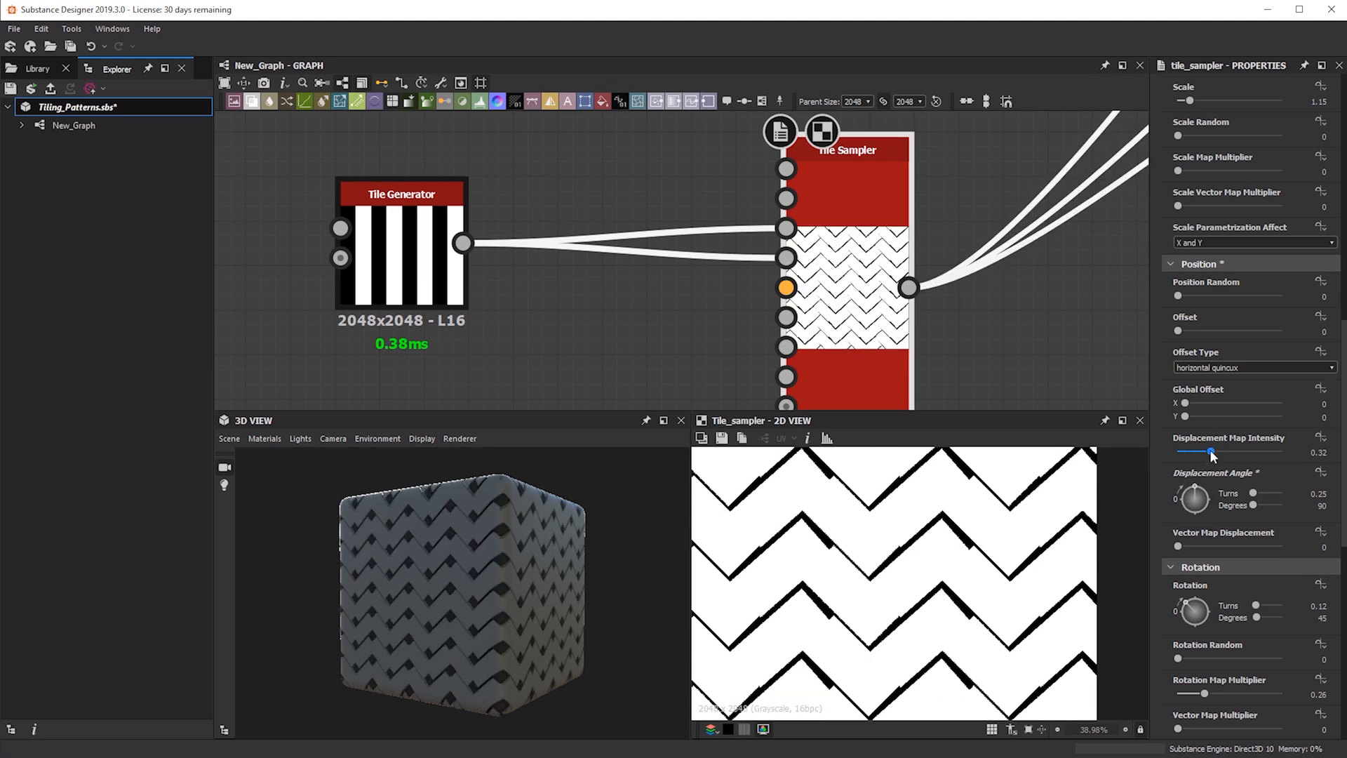
pyautogui.moveTo(1211, 450); pyautogui.dragTo(1209, 450)
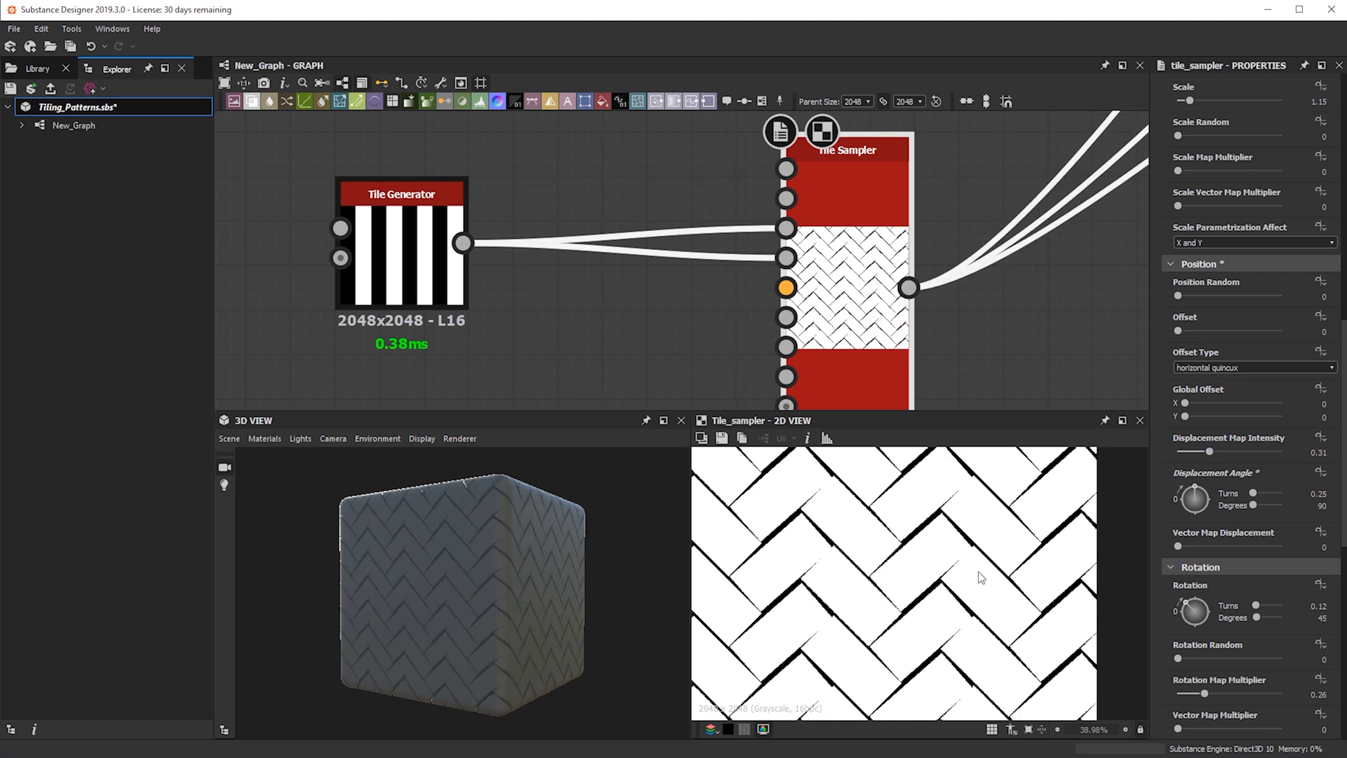
pyautogui.keyDown('alt'); pyautogui.moveTo(469, 561); pyautogui.dragTo(503, 570); pyautogui.keyUp('alt')
pyautogui.scroll(5, 519, 574)
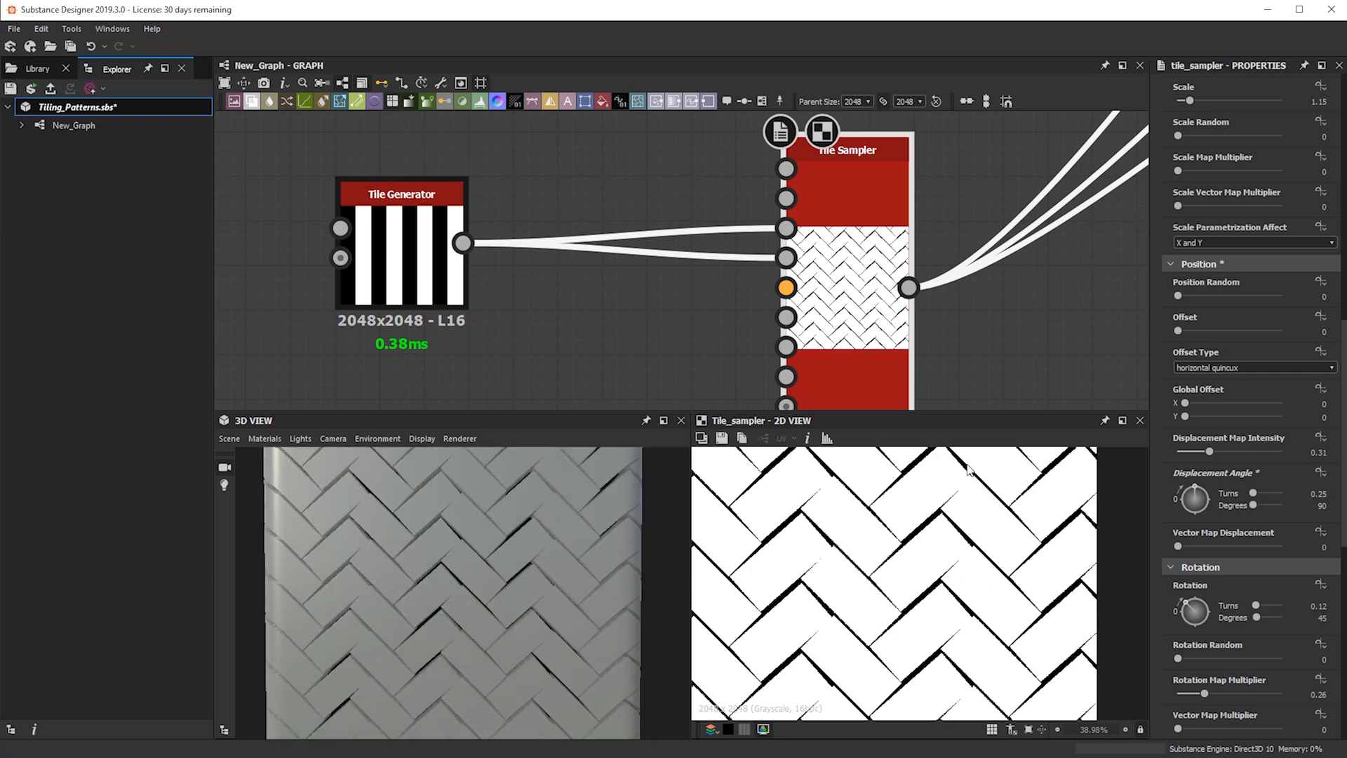
pyautogui.scroll(3, 944, 602)
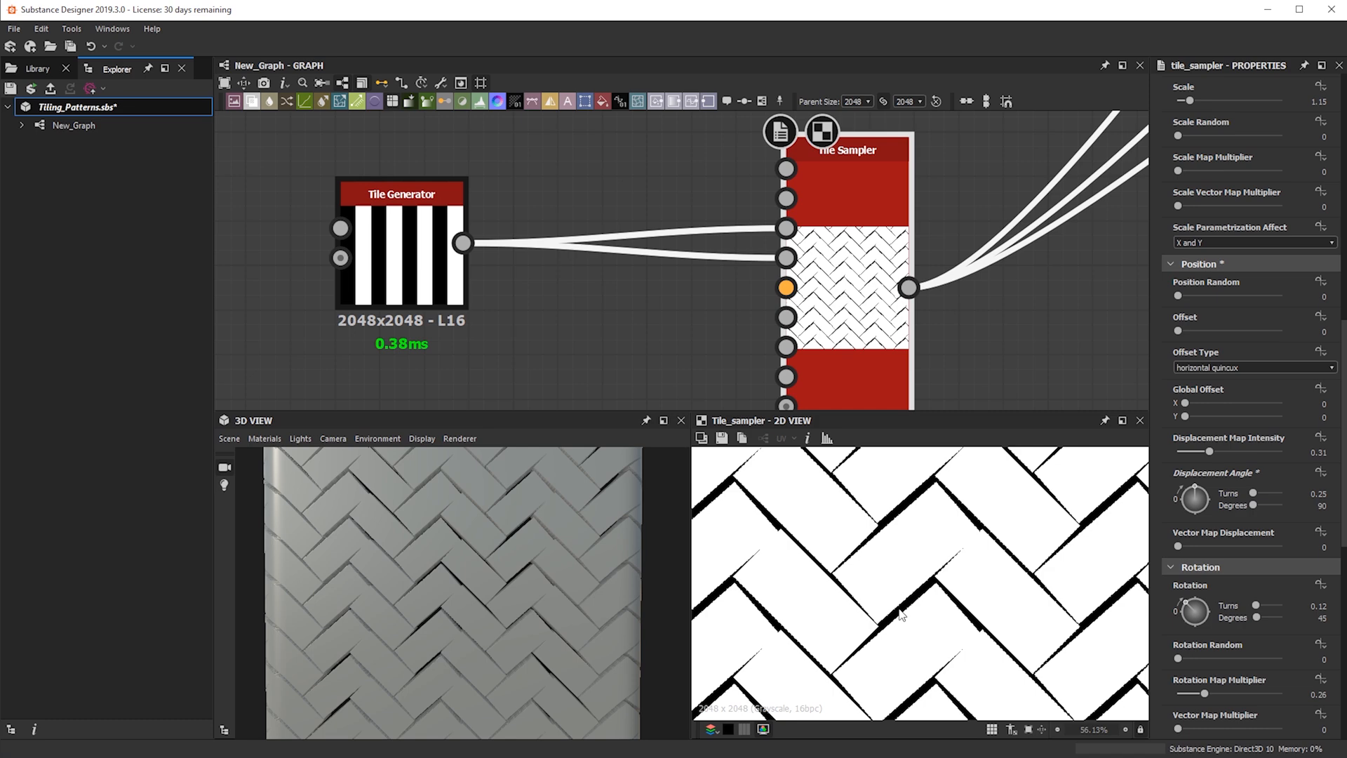
pyautogui.scroll(-2, 949, 604)
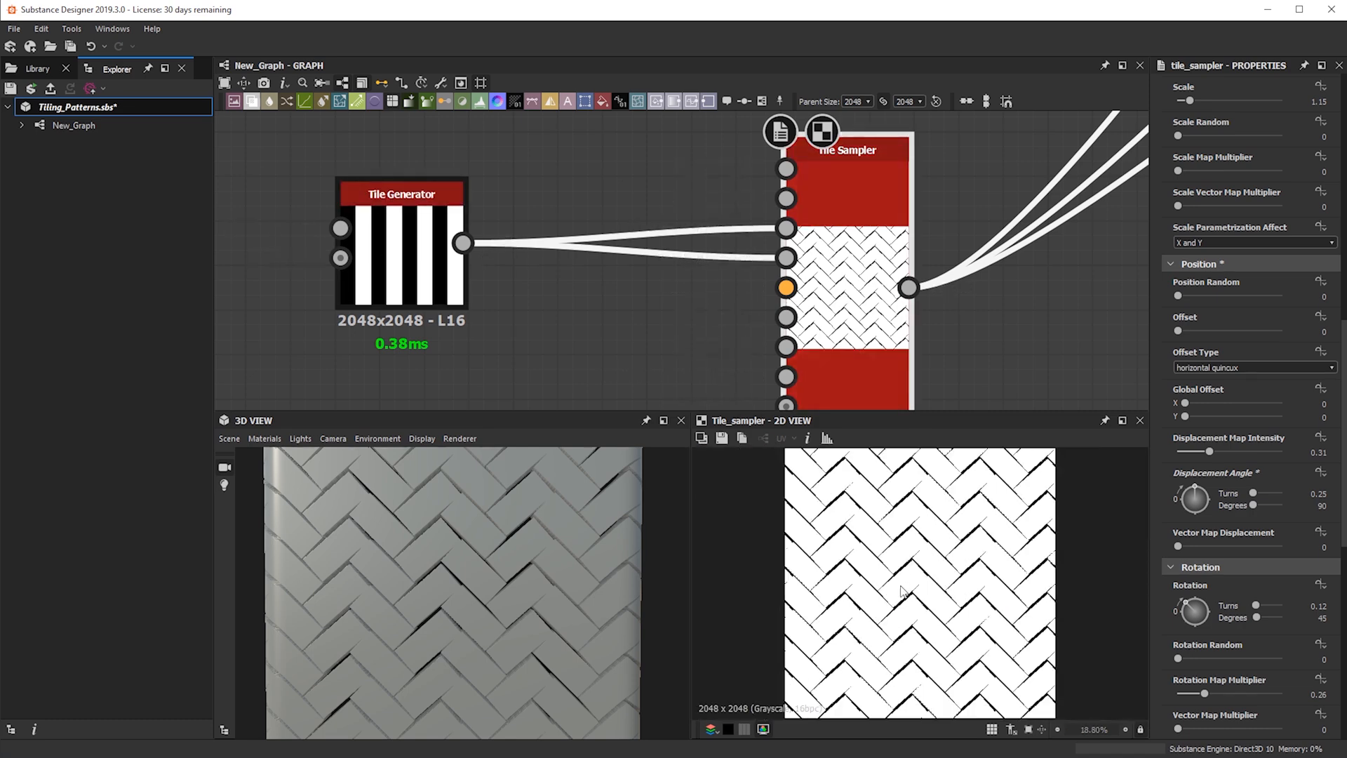
pyautogui.scroll(2, 903, 623)
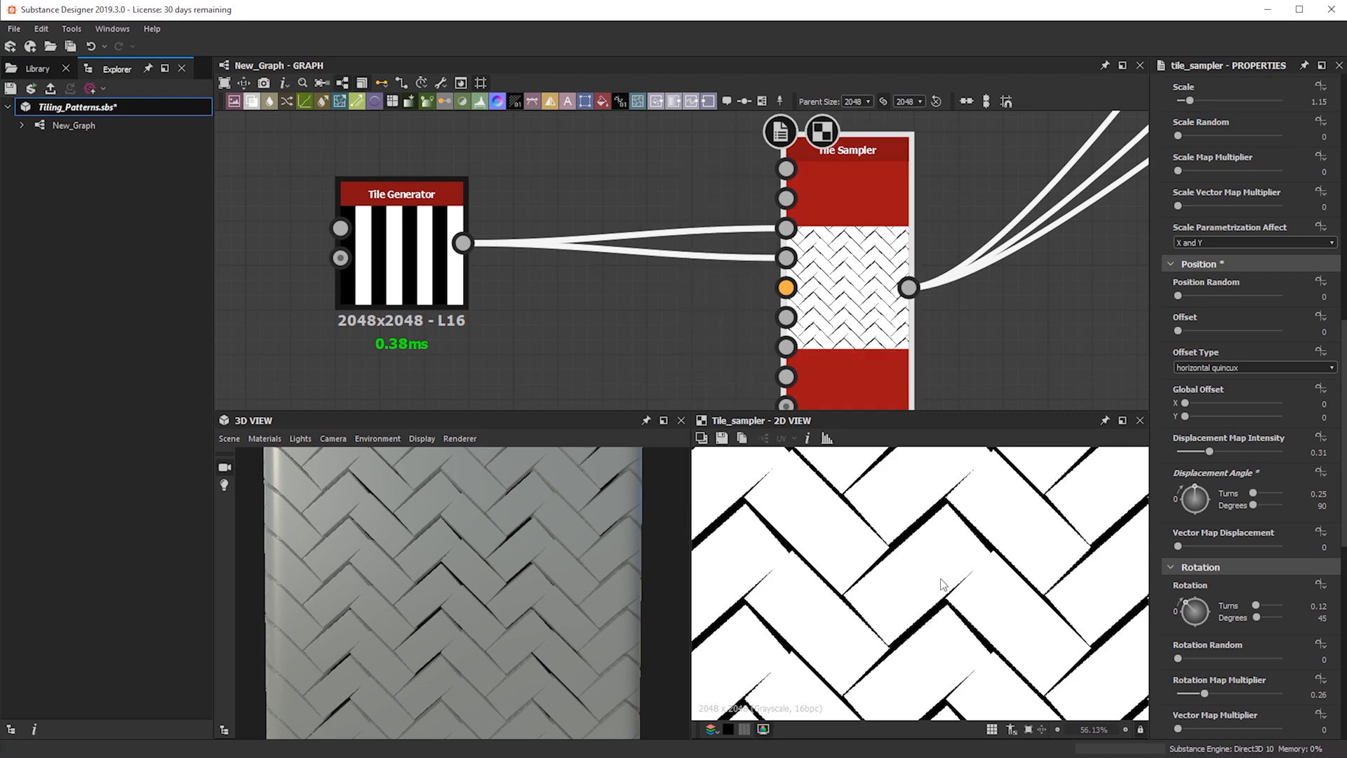
# - Remove both Tile Generator connections from the Tile Sampler to inspect the plain diagonal bricks, and undo the removal
pyautogui.moveTo(707, 280); pyautogui.dragTo(727, 363)
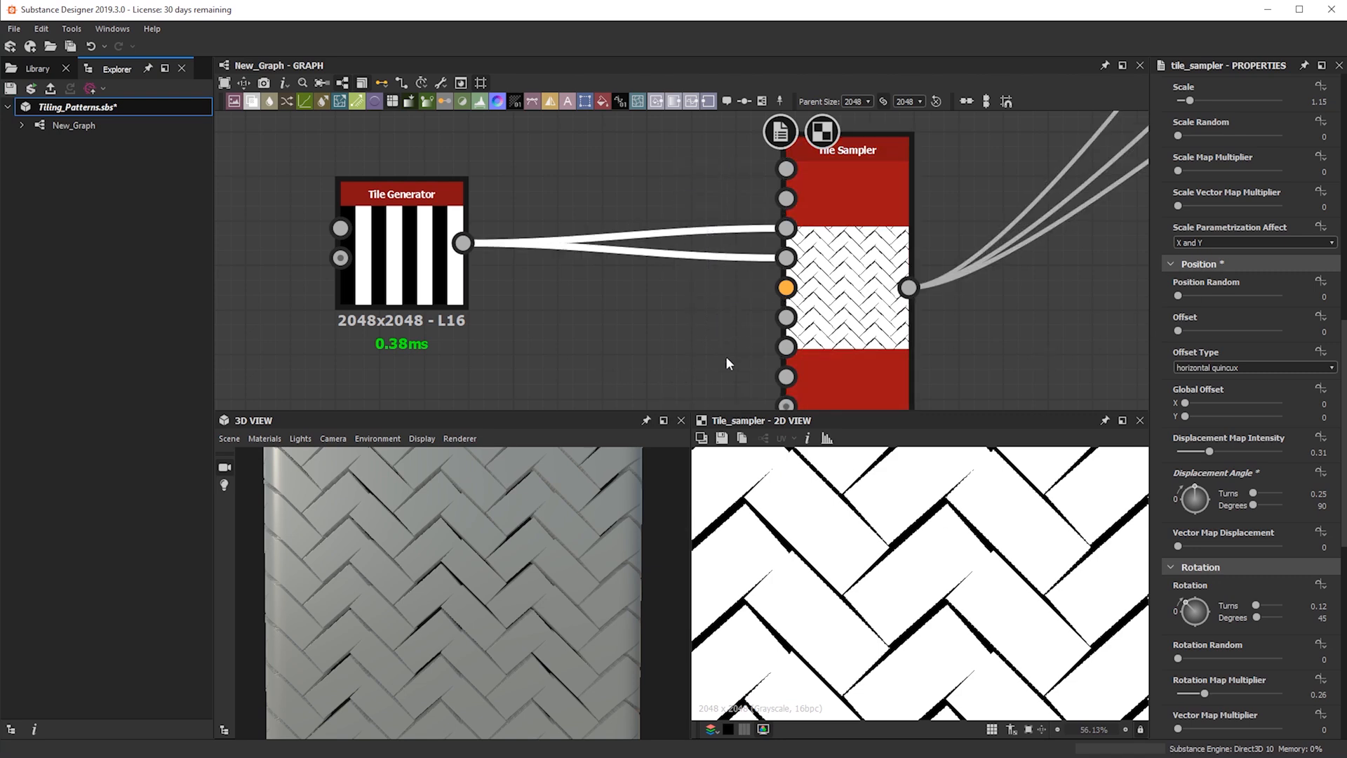
pyautogui.press('Delete')
pyautogui.click(844, 264)
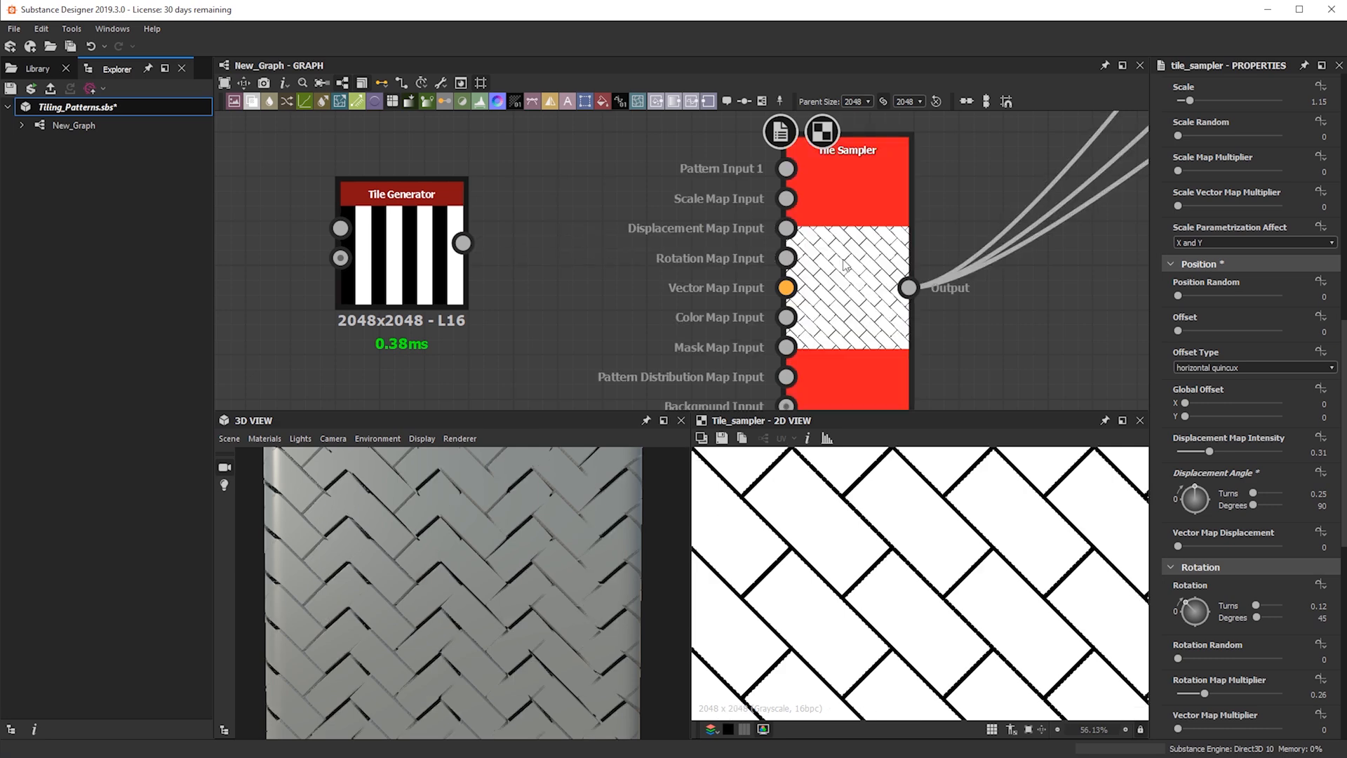
pyautogui.scroll(3, 964, 618)
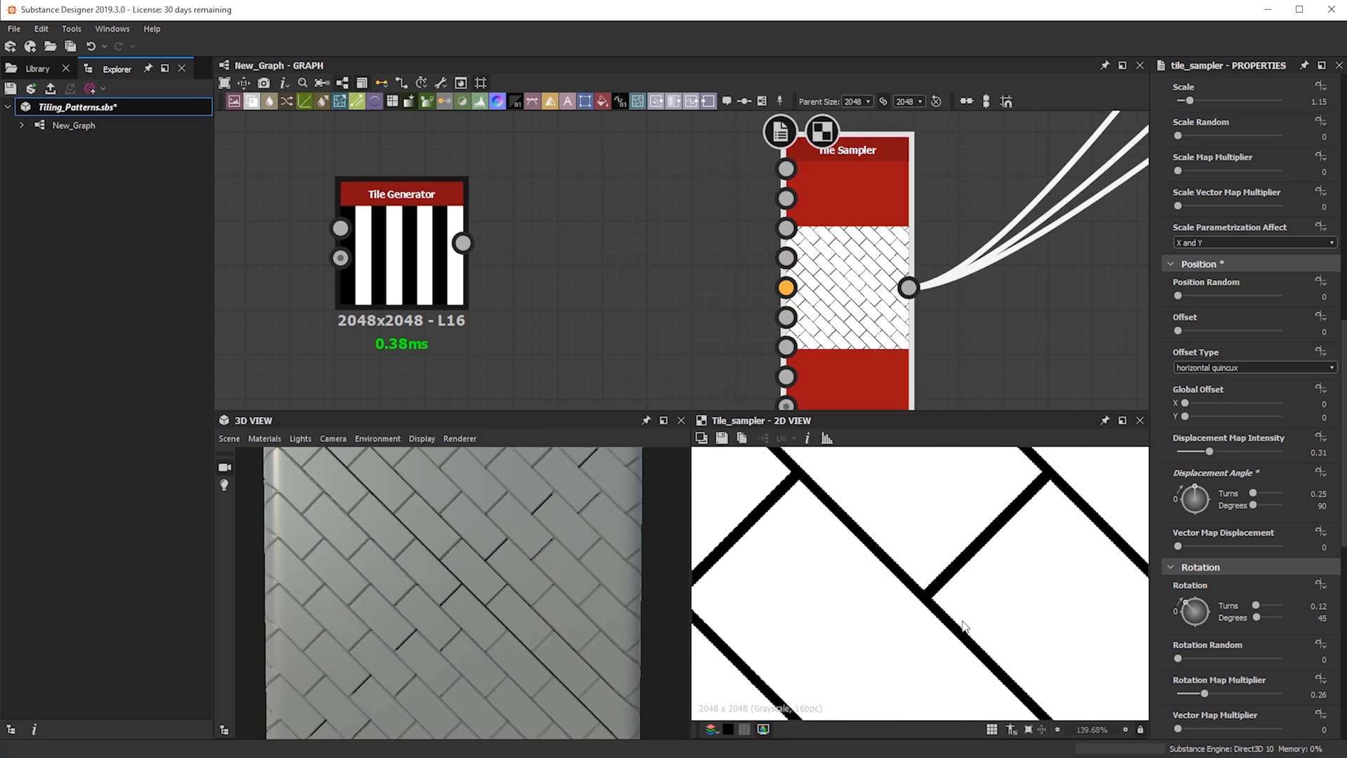
pyautogui.scroll(-5, 982, 551)
pyautogui.scroll(2, 1031, 550)
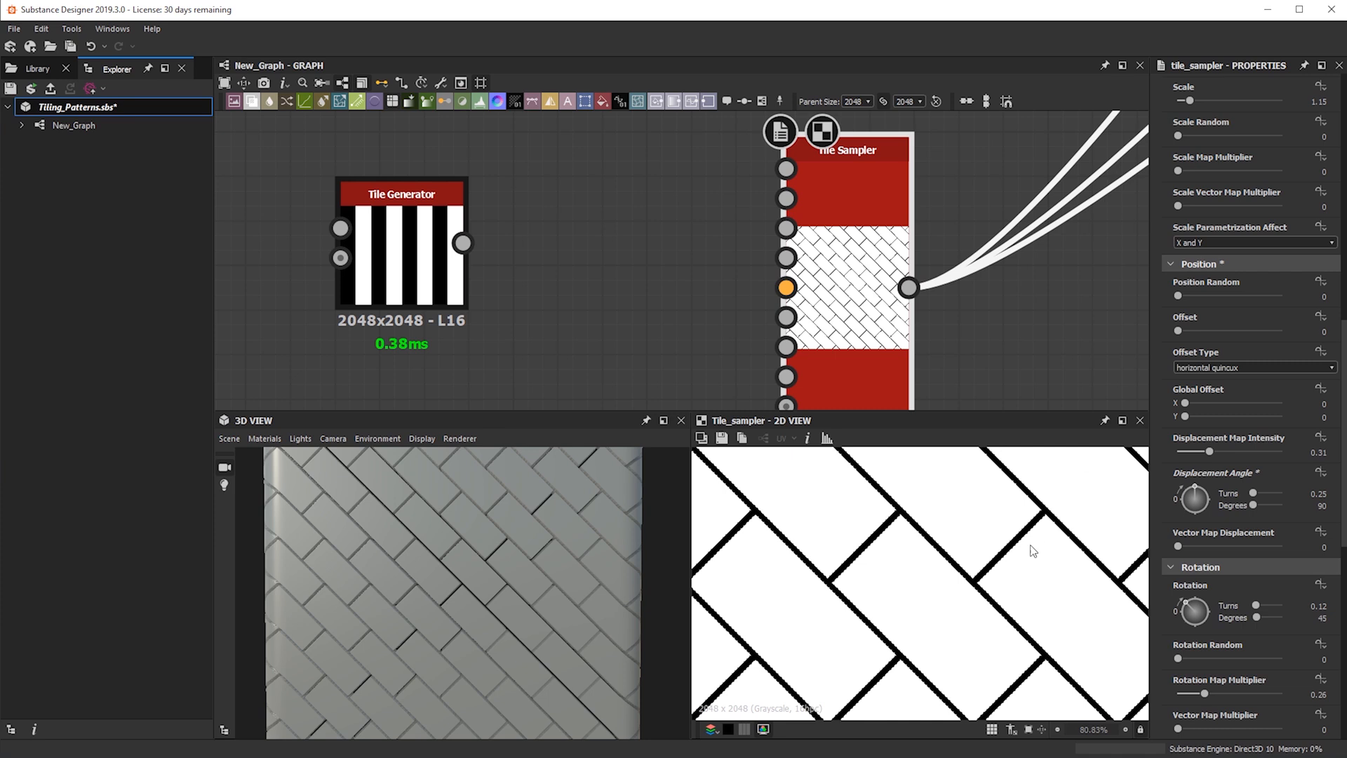
pyautogui.hotkey('ctrl', 'z')
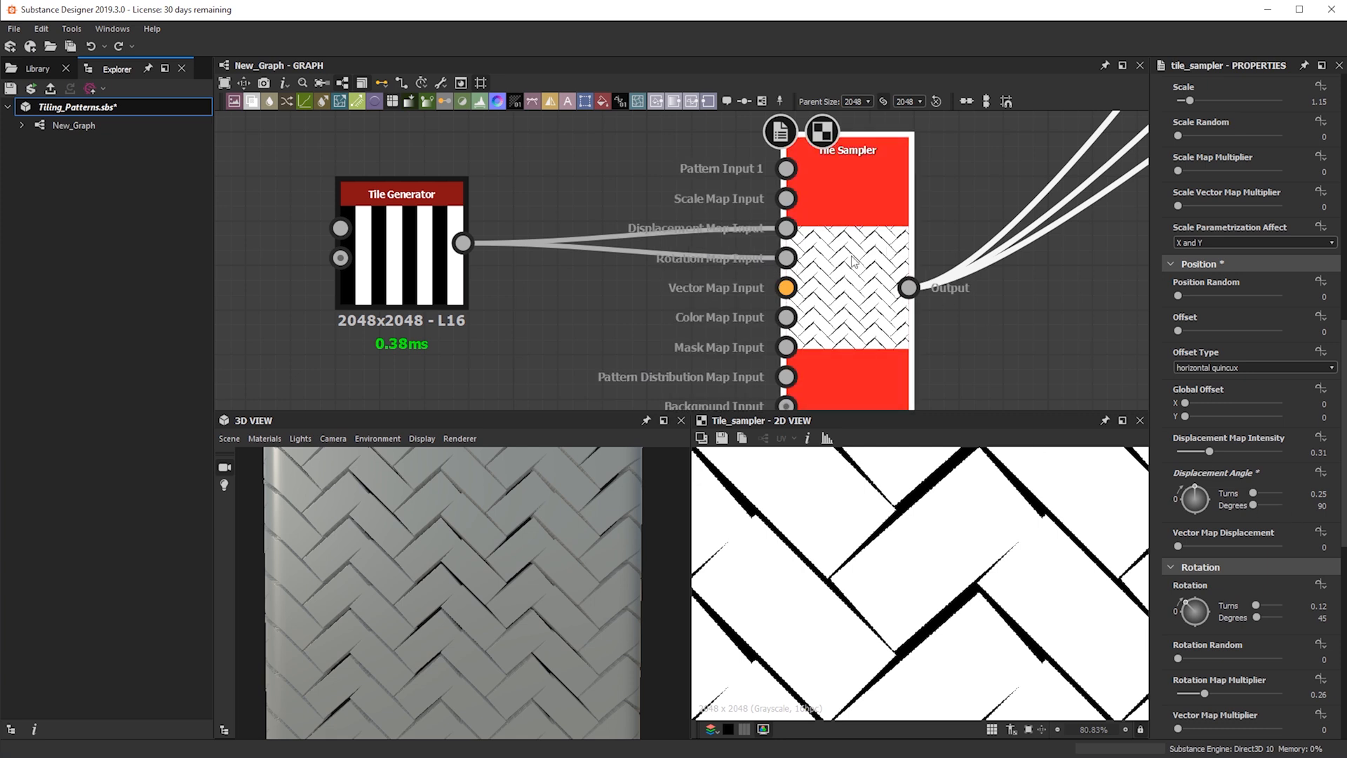
# - Try the Tile Sampler's Rotation Map Multiplier at 0.25 and at 0.26, comparing the tile gaps on the 3D cube
pyautogui.scroll(-3, 1227, 554)
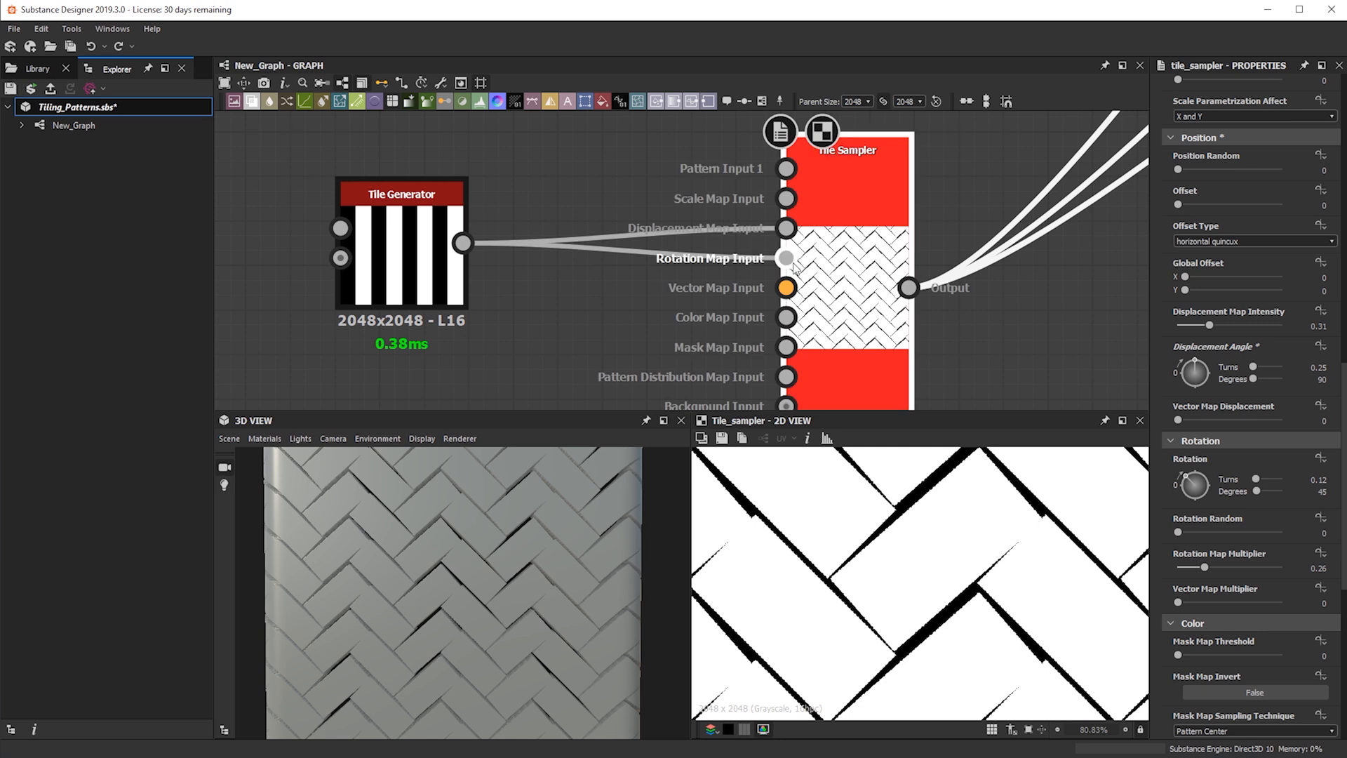
pyautogui.moveTo(1206, 566); pyautogui.dragTo(1204, 571)
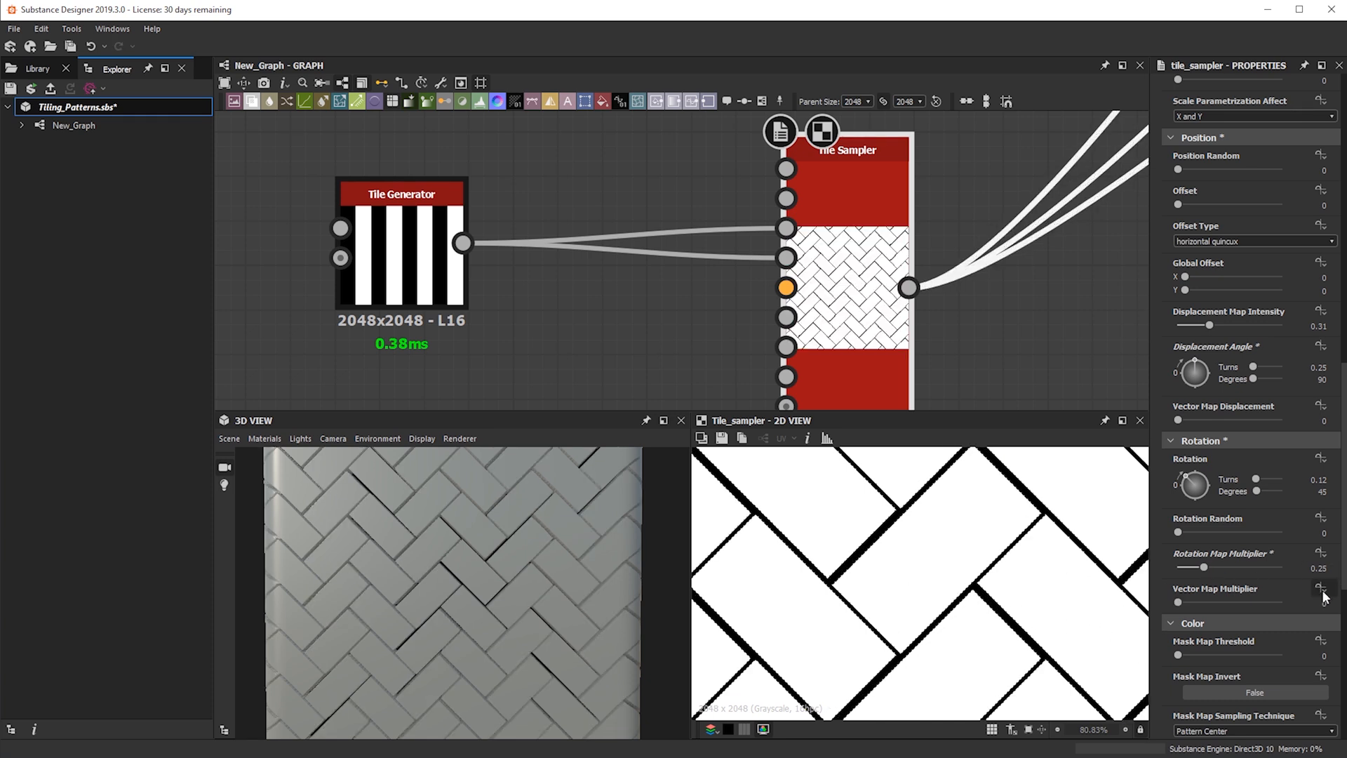
pyautogui.moveTo(1203, 567); pyautogui.dragTo(1205, 567)
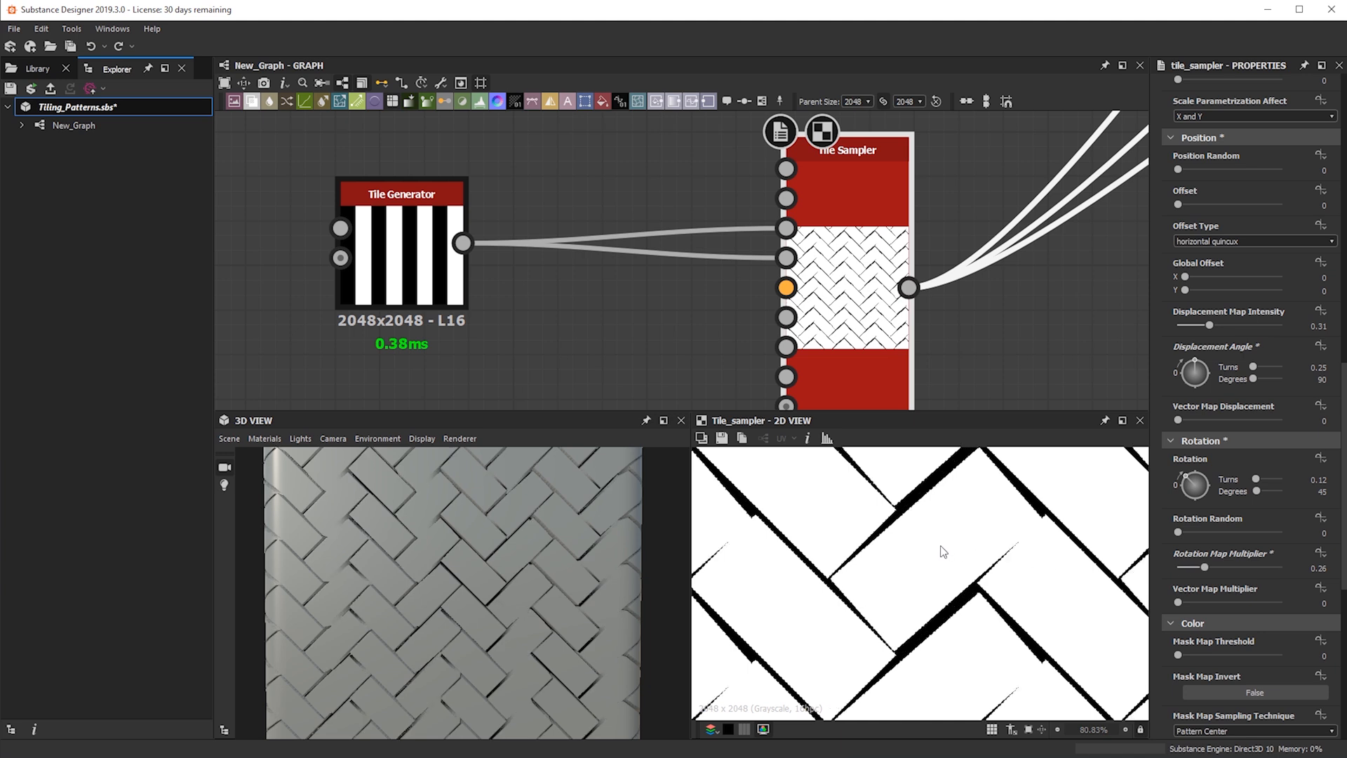
pyautogui.moveTo(479, 566); pyautogui.dragTo(517, 587)
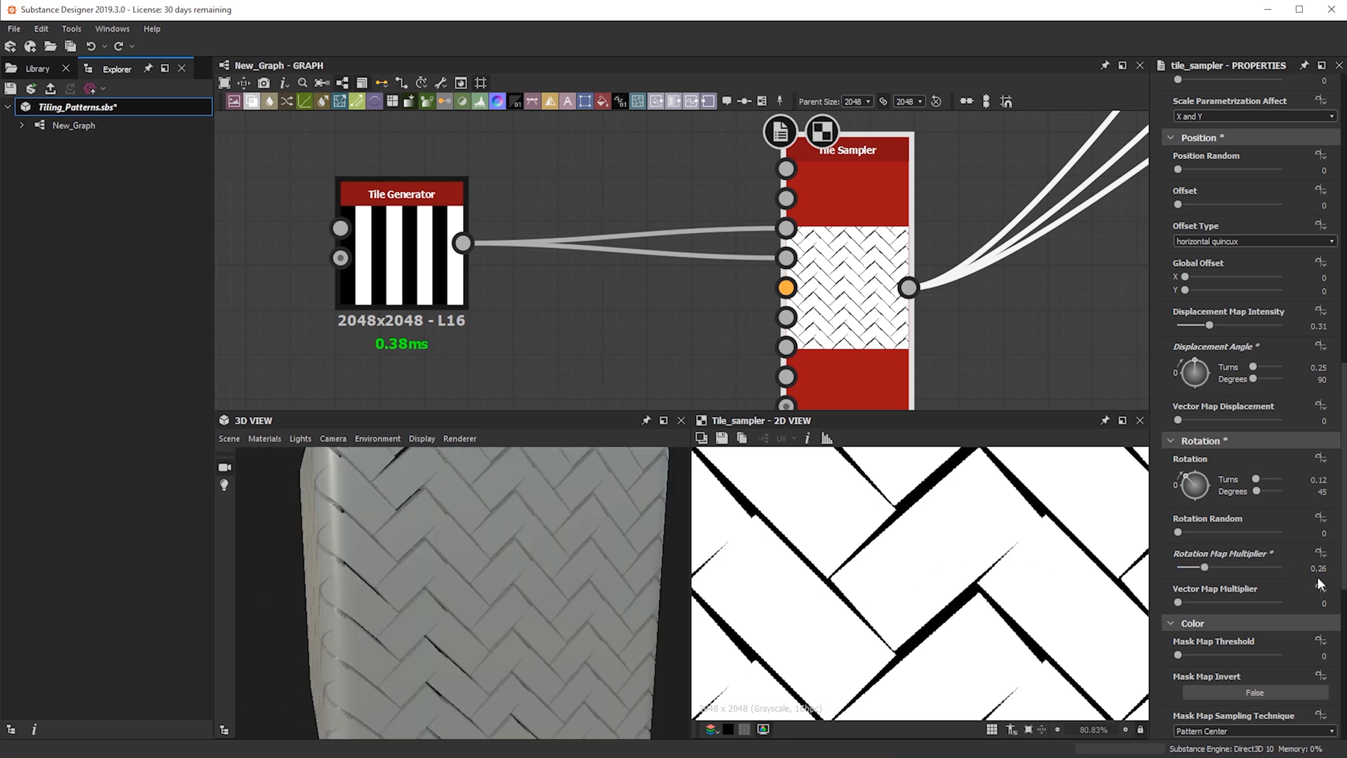
pyautogui.moveTo(470, 561); pyautogui.dragTo(630, 554)
pyautogui.scroll(-5, 630, 554)
pyautogui.moveTo(549, 587); pyautogui.dragTo(491, 603)
pyautogui.doubleClick(1321, 568)
pyautogui.click(951, 577)
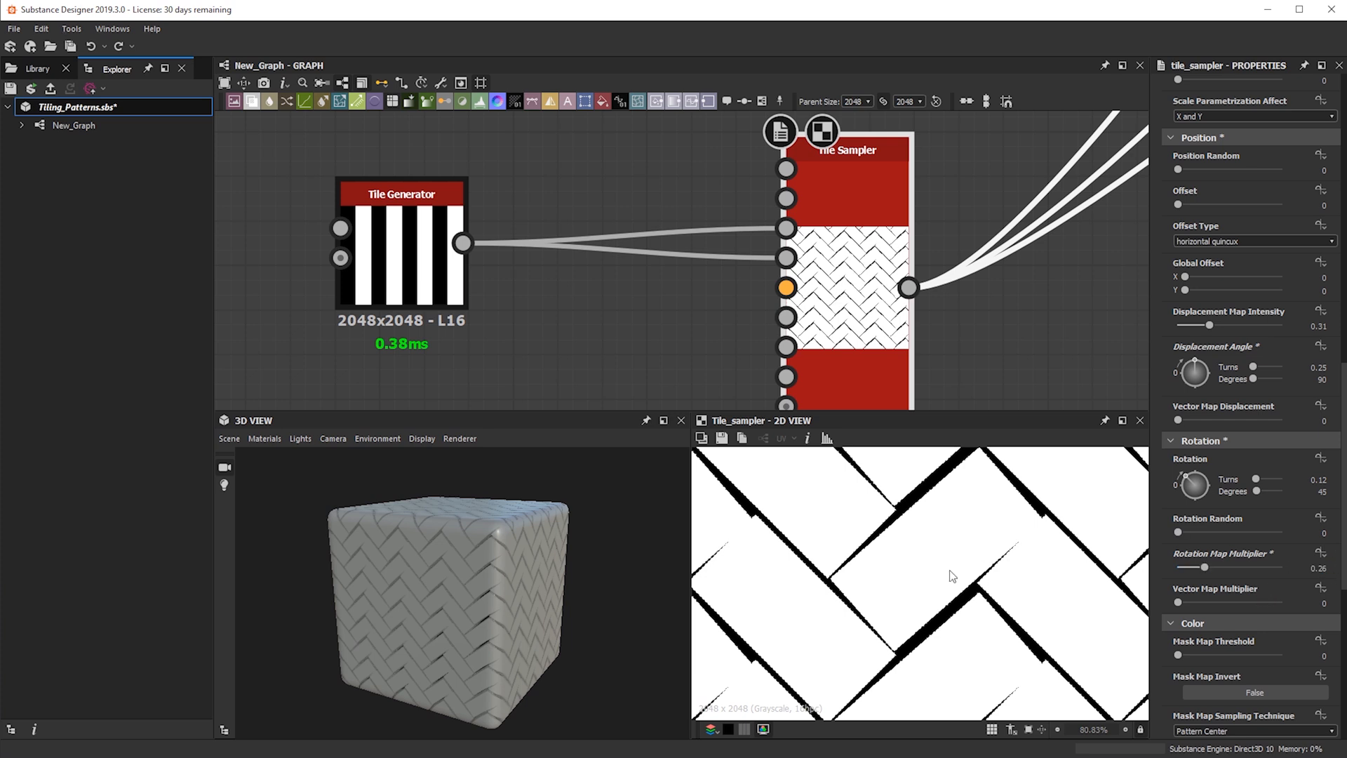
# - Set the Tile Sampler's Rotation Map Multiplier to 0.25 and check the gaps between the herringbone tiles
pyautogui.doubleClick(1299, 567)
pyautogui.write('0.25')
pyautogui.press('Return')
pyautogui.scroll(-3, 940, 487)
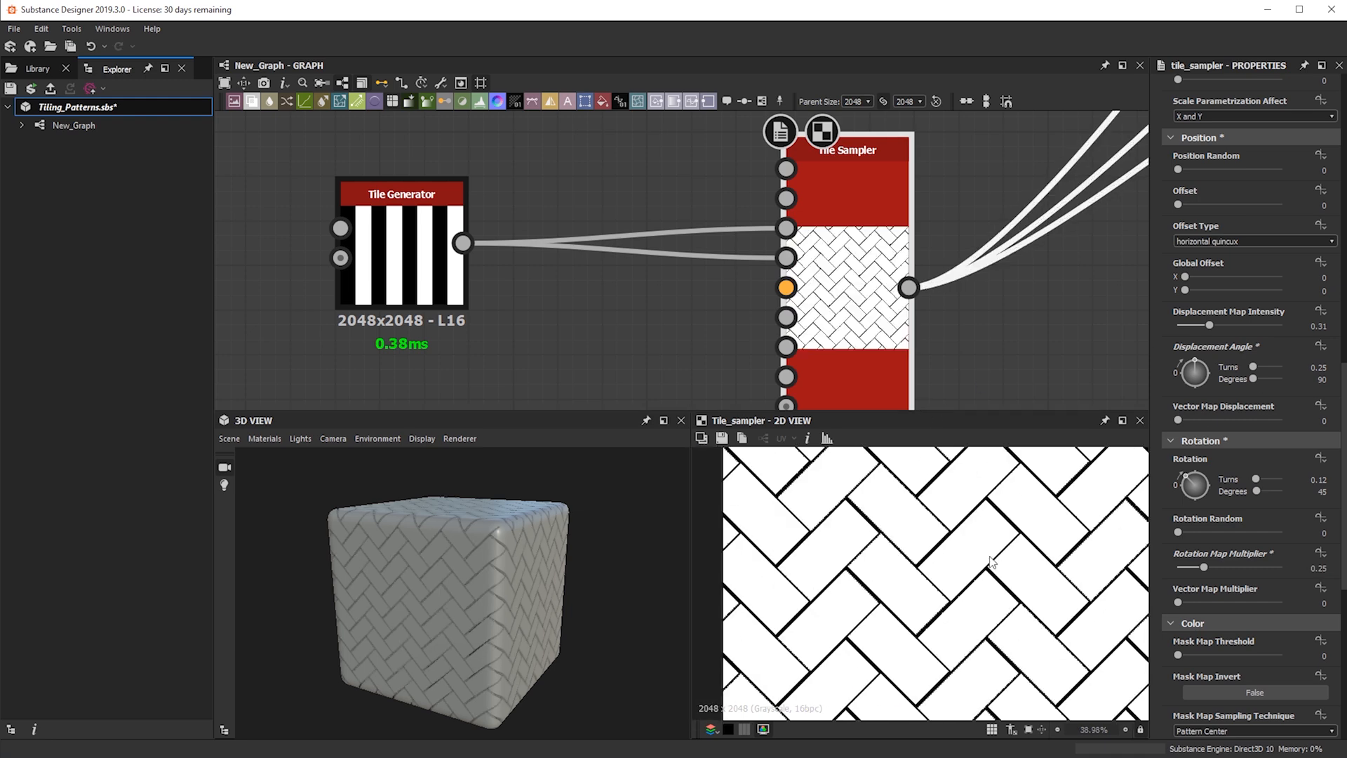
pyautogui.scroll(4, 991, 561)
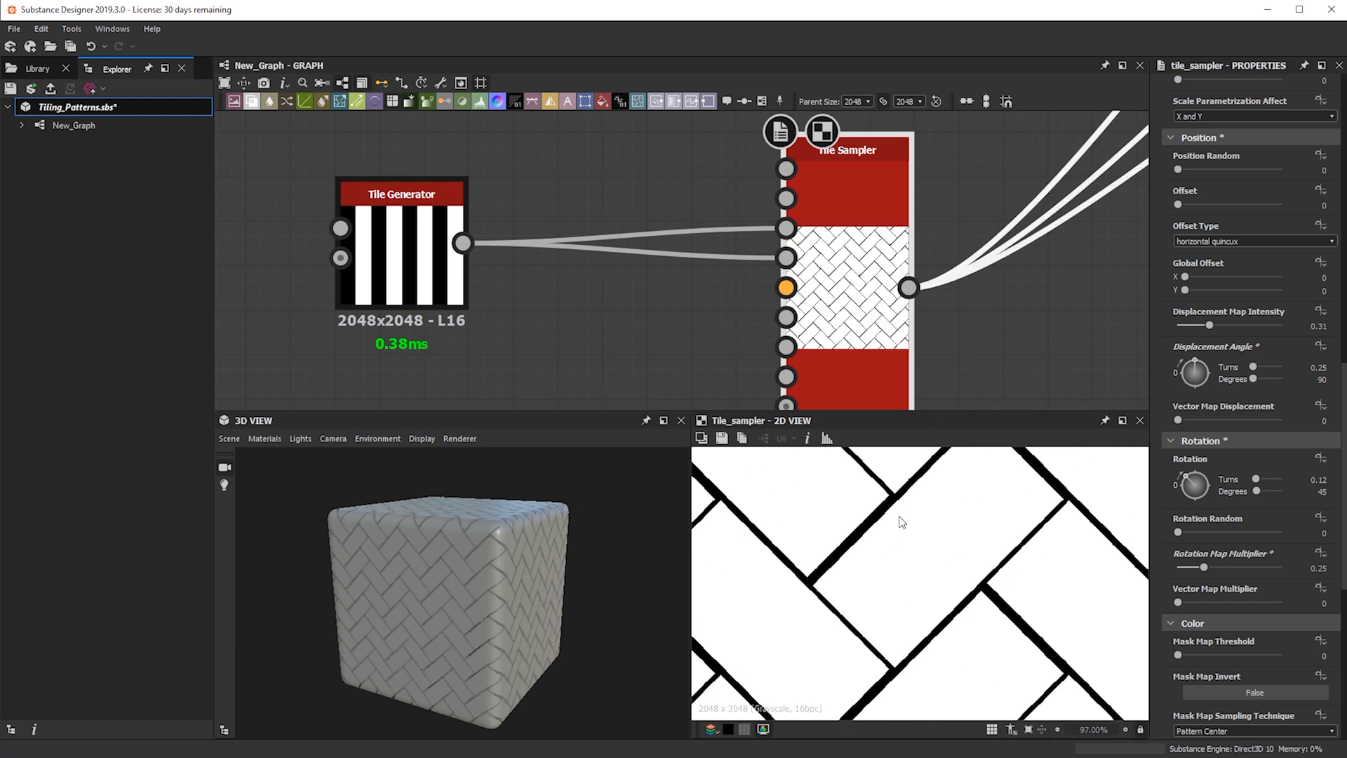
# - Fine-tune the Tile Sampler's Displacement Map Intensity to 0.312 after trying 0.32, 0.31 and 0.315, to even out the tile gaps
pyautogui.click(1317, 325)
pyautogui.press('Return')
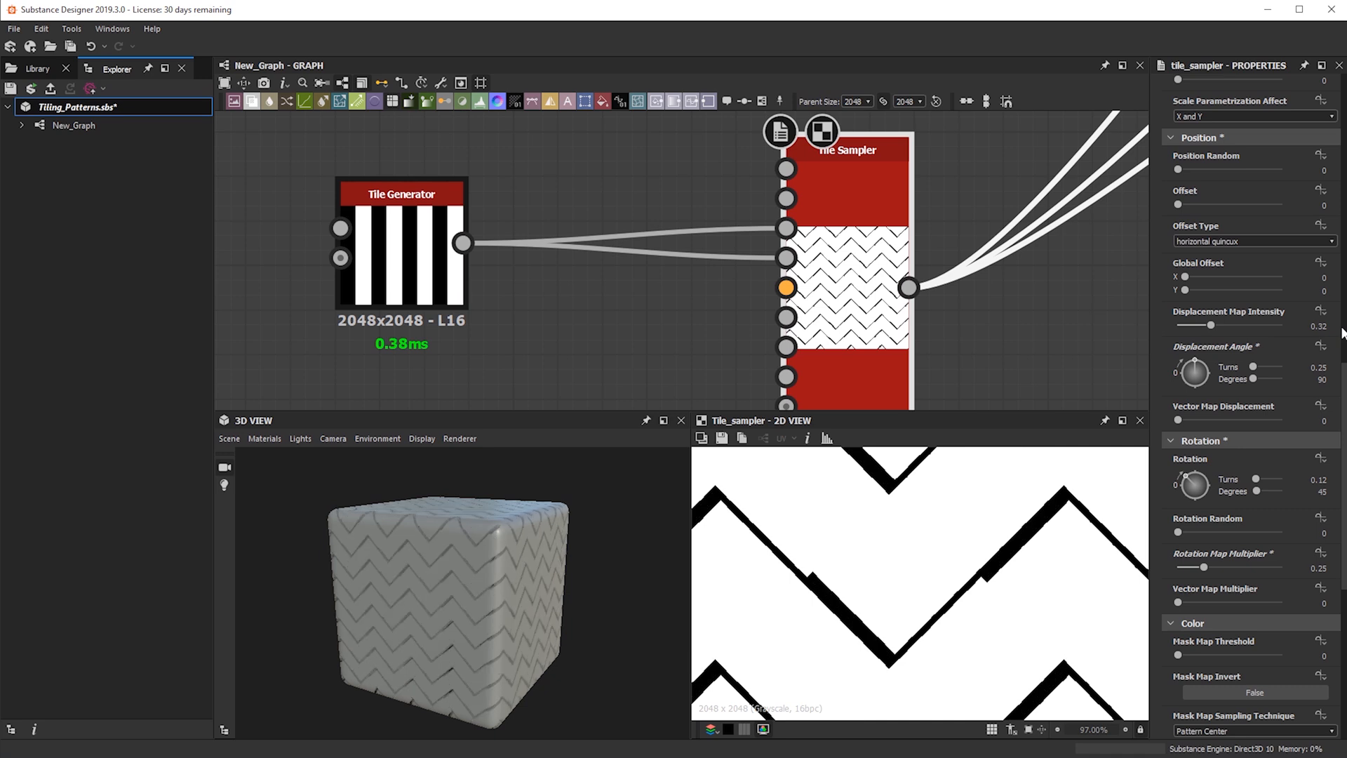
pyautogui.click(1311, 326)
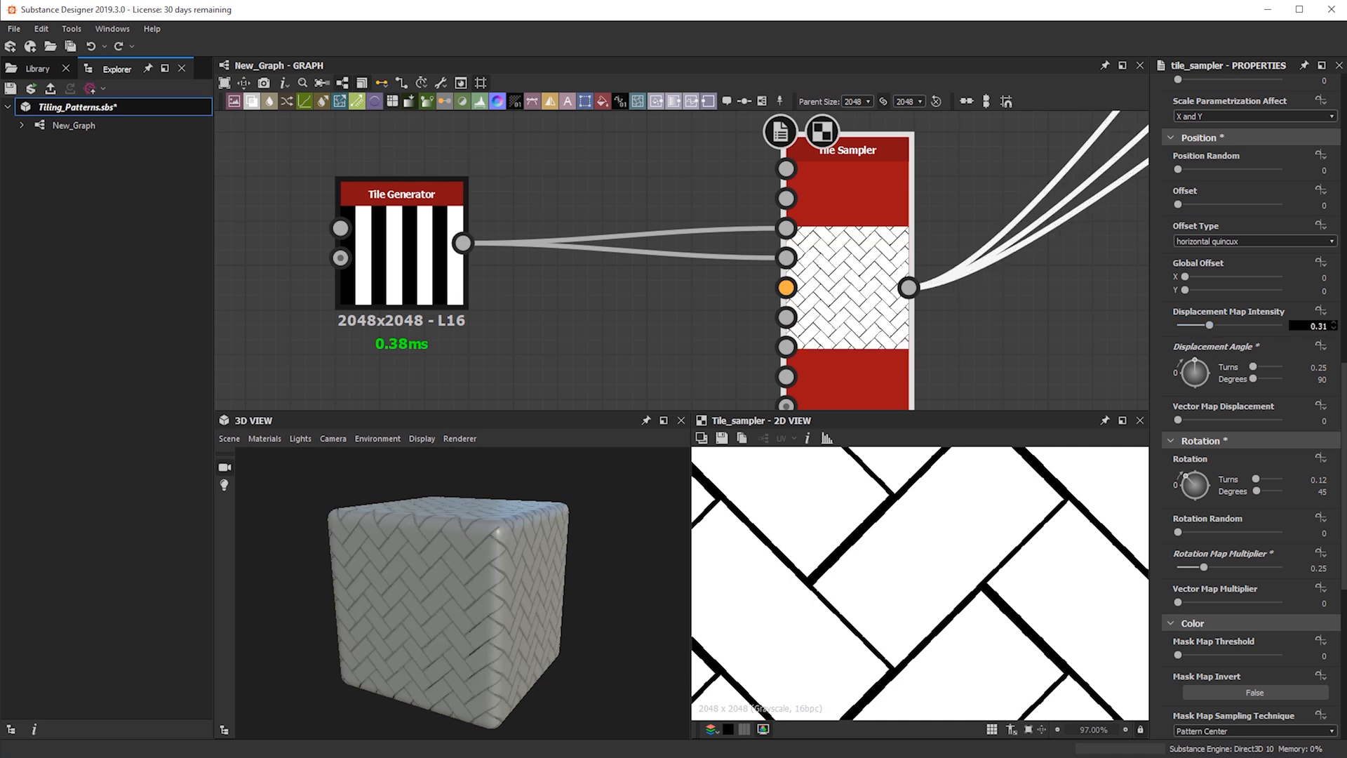
pyautogui.write('5')
pyautogui.press('Return')
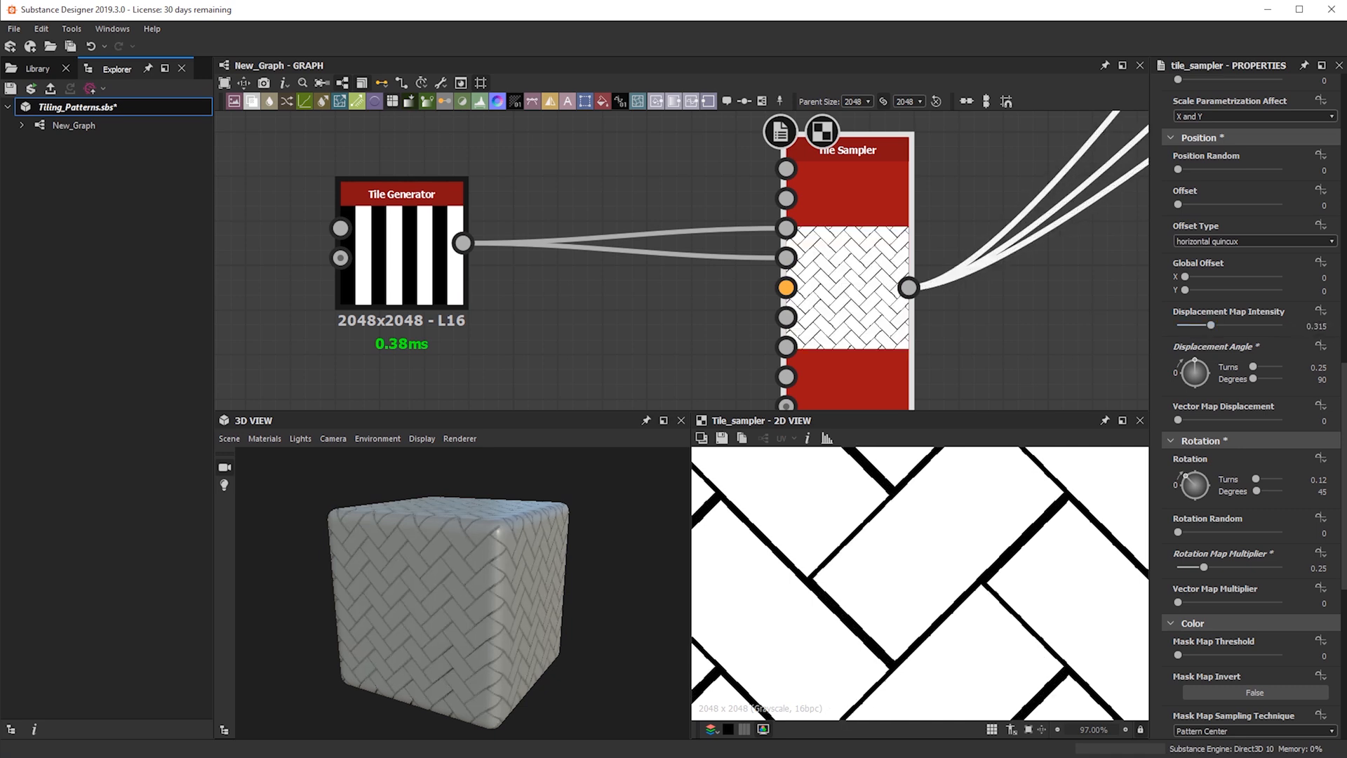
pyautogui.click(1311, 325)
pyautogui.write('2')
pyautogui.press('Return')
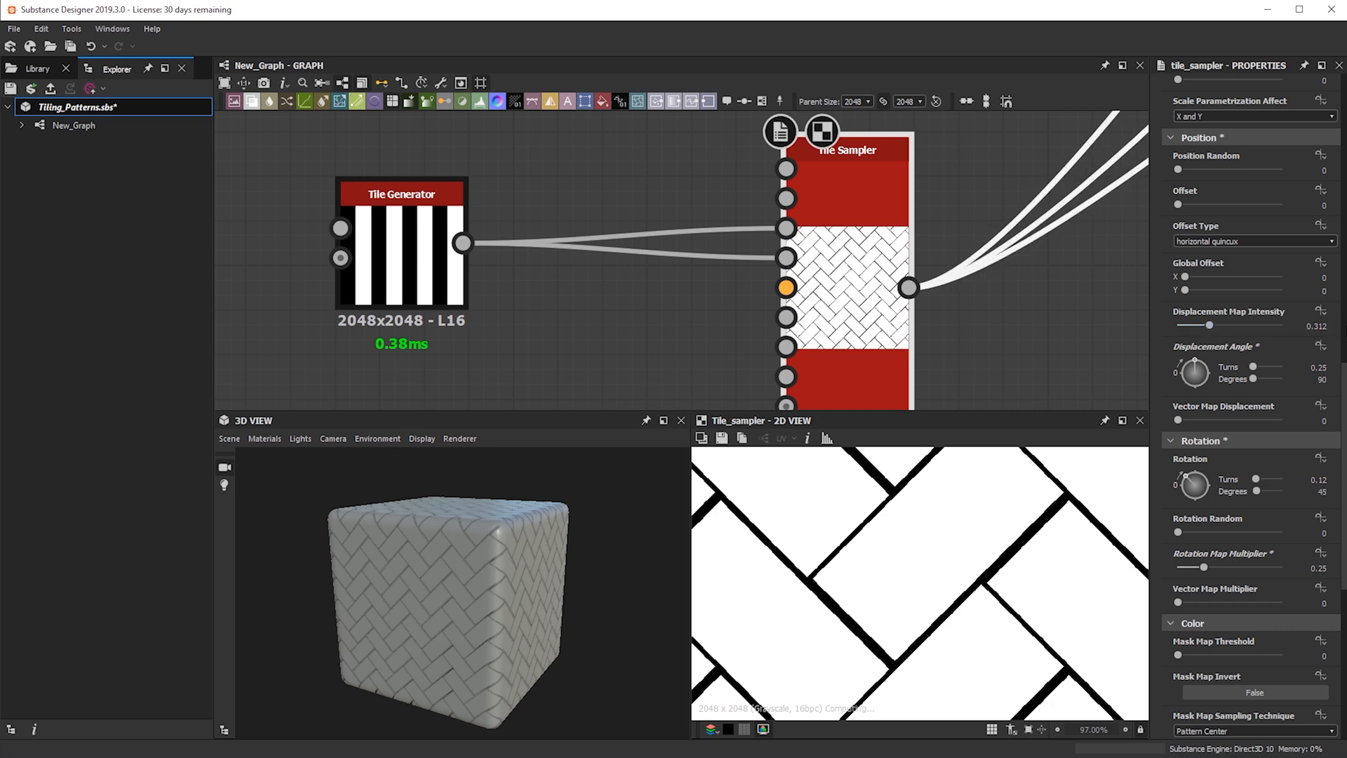
pyautogui.scroll(-8, 937, 582)
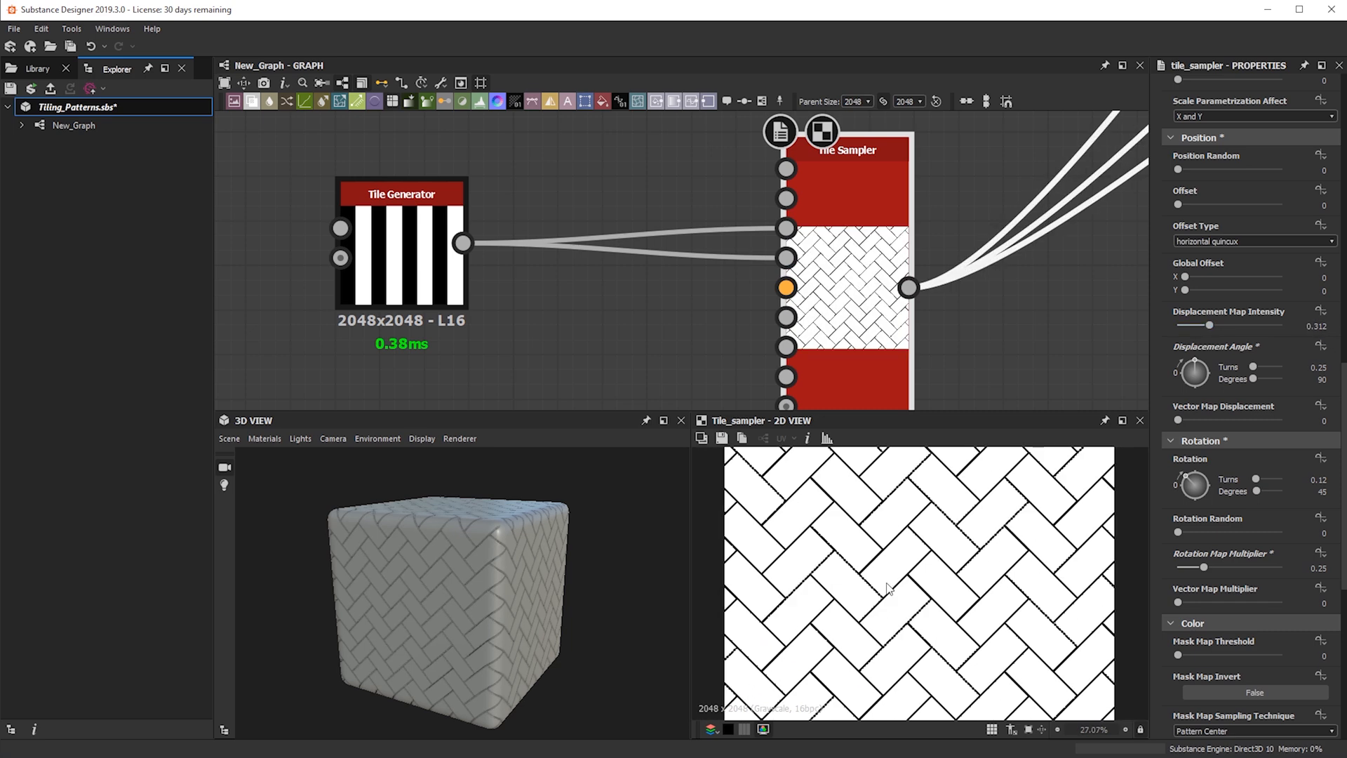
pyautogui.scroll(3, 935, 640)
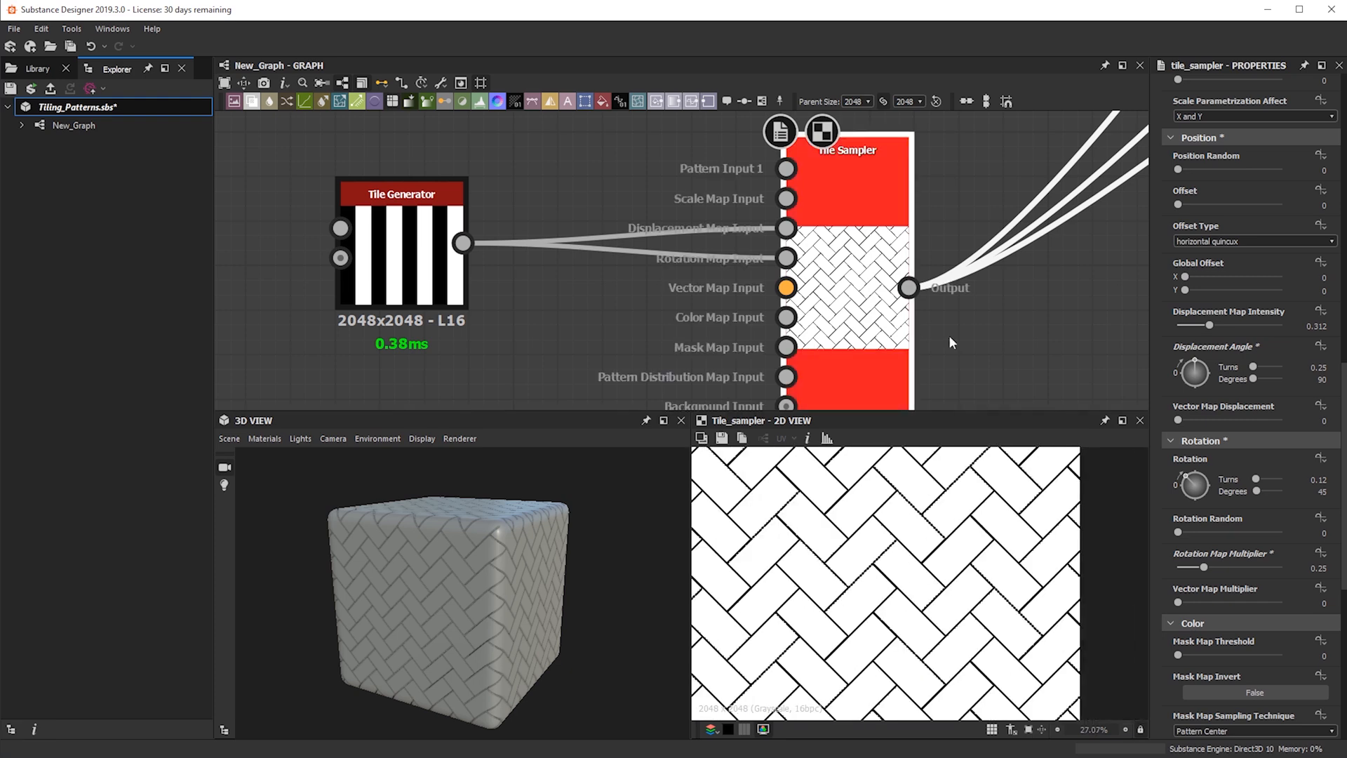
# - Examine the herringbone on the front of the 3D cube and the earlier Blend-based tile pattern in the graph
pyautogui.scroll(-3, 845, 305)
pyautogui.moveTo(845, 305); pyautogui.dragTo(730, 399, button='middle')
pyautogui.scroll(-2, 700, 312)
pyautogui.moveTo(700, 312); pyautogui.dragTo(805, 281, button='middle')
pyautogui.scroll(-2, 806, 281)
pyautogui.keyDown('alt'); pyautogui.moveTo(537, 593); pyautogui.dragTo(494, 587); pyautogui.keyUp('alt')
pyautogui.scroll(-2, 686, 246)
pyautogui.moveTo(686, 246); pyautogui.dragTo(715, 247, button='middle')
pyautogui.scroll(4, 713, 242)
pyautogui.scroll(3, 695, 346)
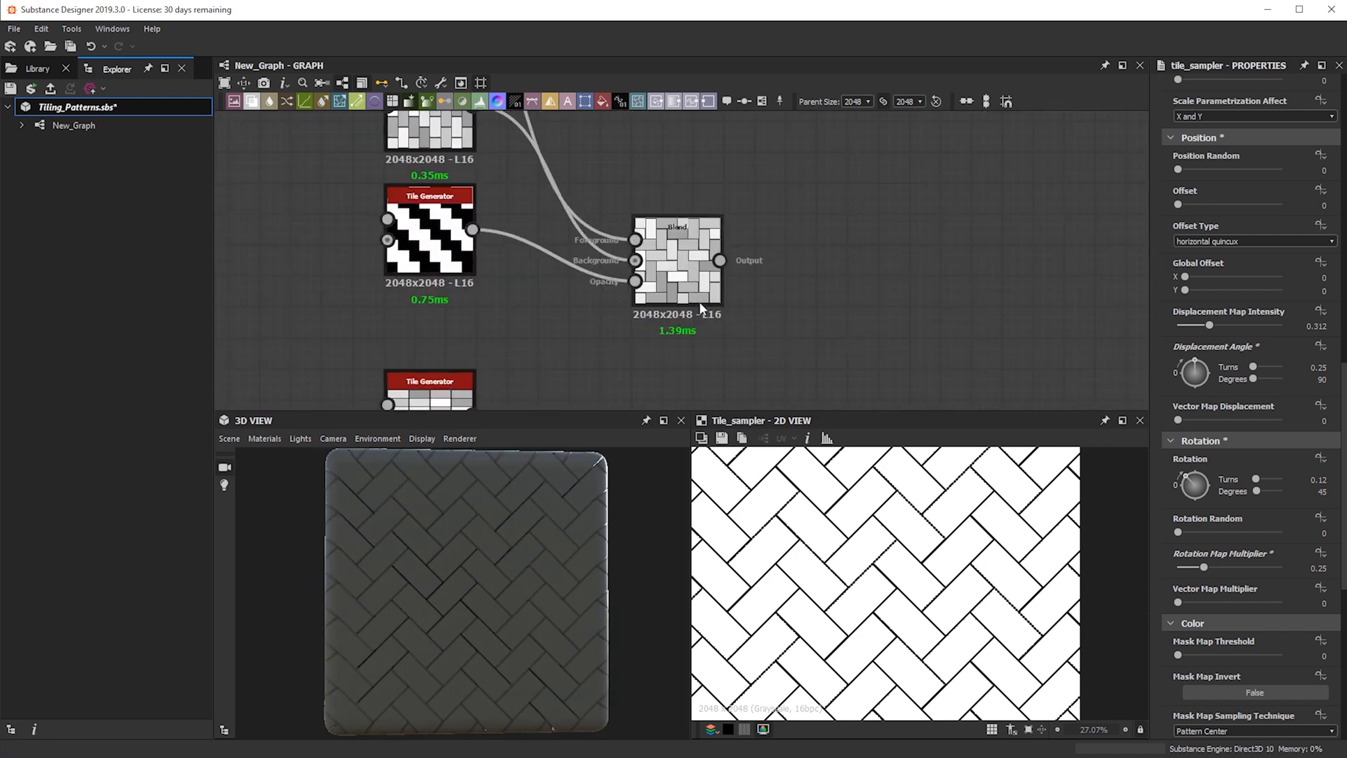
pyautogui.scroll(1, 695, 282)
pyautogui.scroll(-4, 695, 282)
pyautogui.moveTo(734, 143); pyautogui.dragTo(793, 166, button='middle')
pyautogui.scroll(-2, 792, 165)
pyautogui.moveTo(790, 375); pyautogui.dragTo(772, 150, button='middle')
pyautogui.moveTo(839, 313); pyautogui.dragTo(821, 156, button='middle')
pyautogui.moveTo(630, 249); pyautogui.dragTo(889, 420)
pyautogui.moveTo(826, 322); pyautogui.dragTo(758, 245)
pyautogui.moveTo(686, 203); pyautogui.dragTo(713, 339, button='middle')
pyautogui.scroll(4, 709, 339)
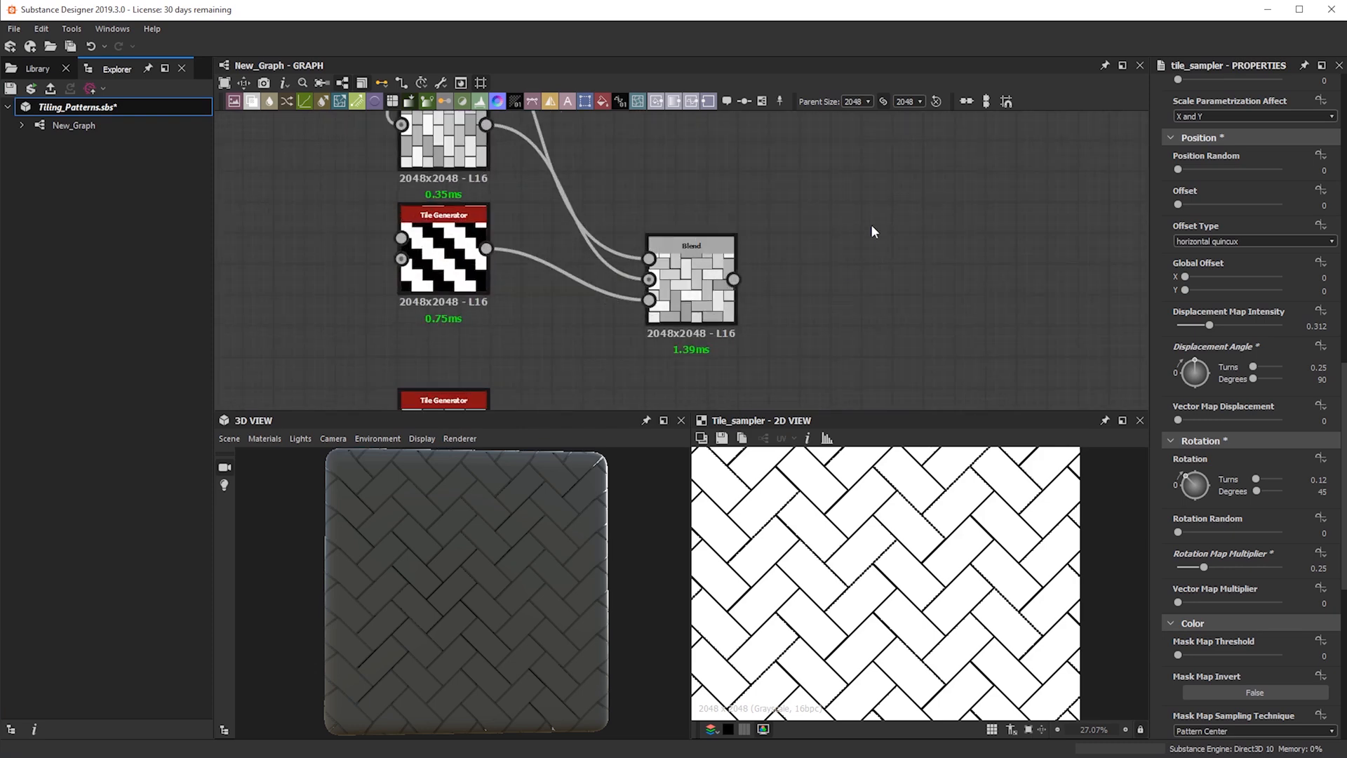
# - Add a Transformation 2D node beside the Blend node and connect the Blend's output to its input
pyautogui.press('space')
pyautogui.write('tr')
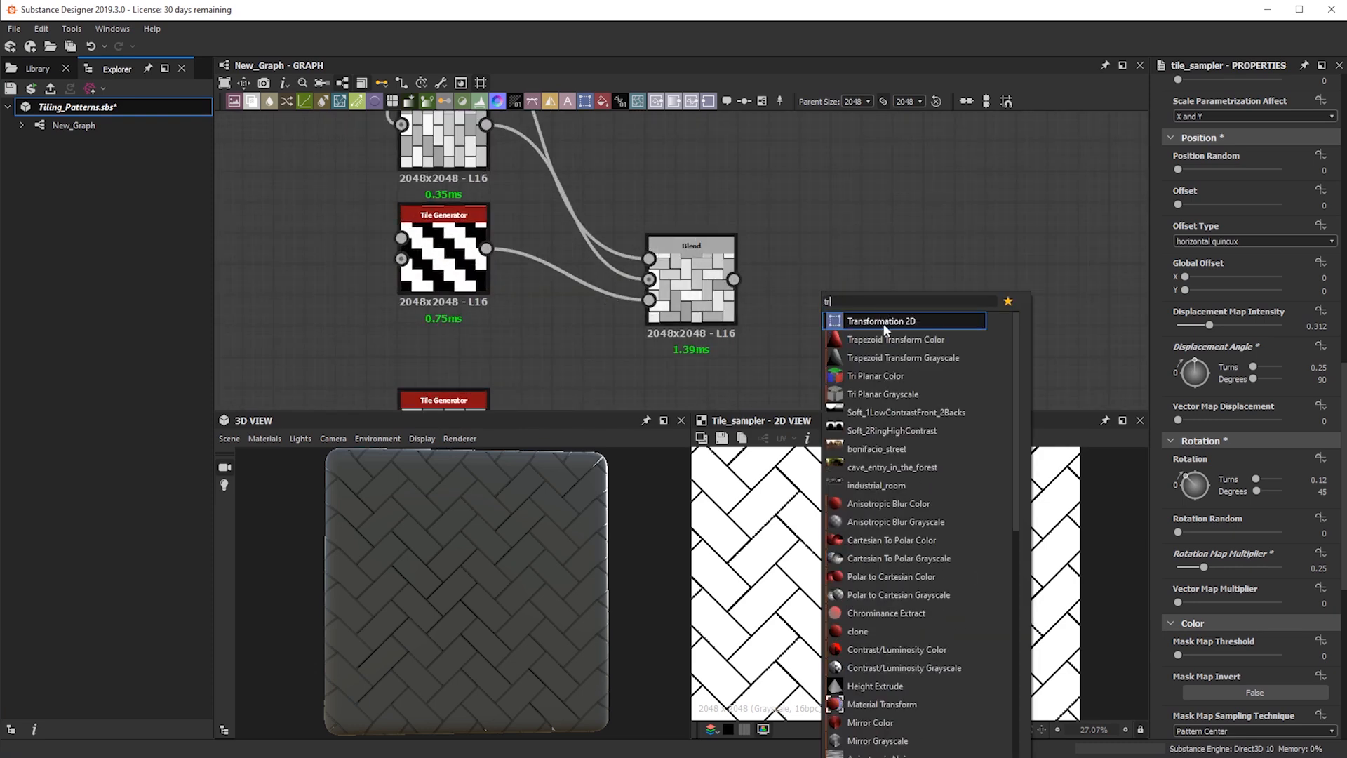
pyautogui.click(884, 325)
pyautogui.moveTo(734, 280); pyautogui.dragTo(773, 280)
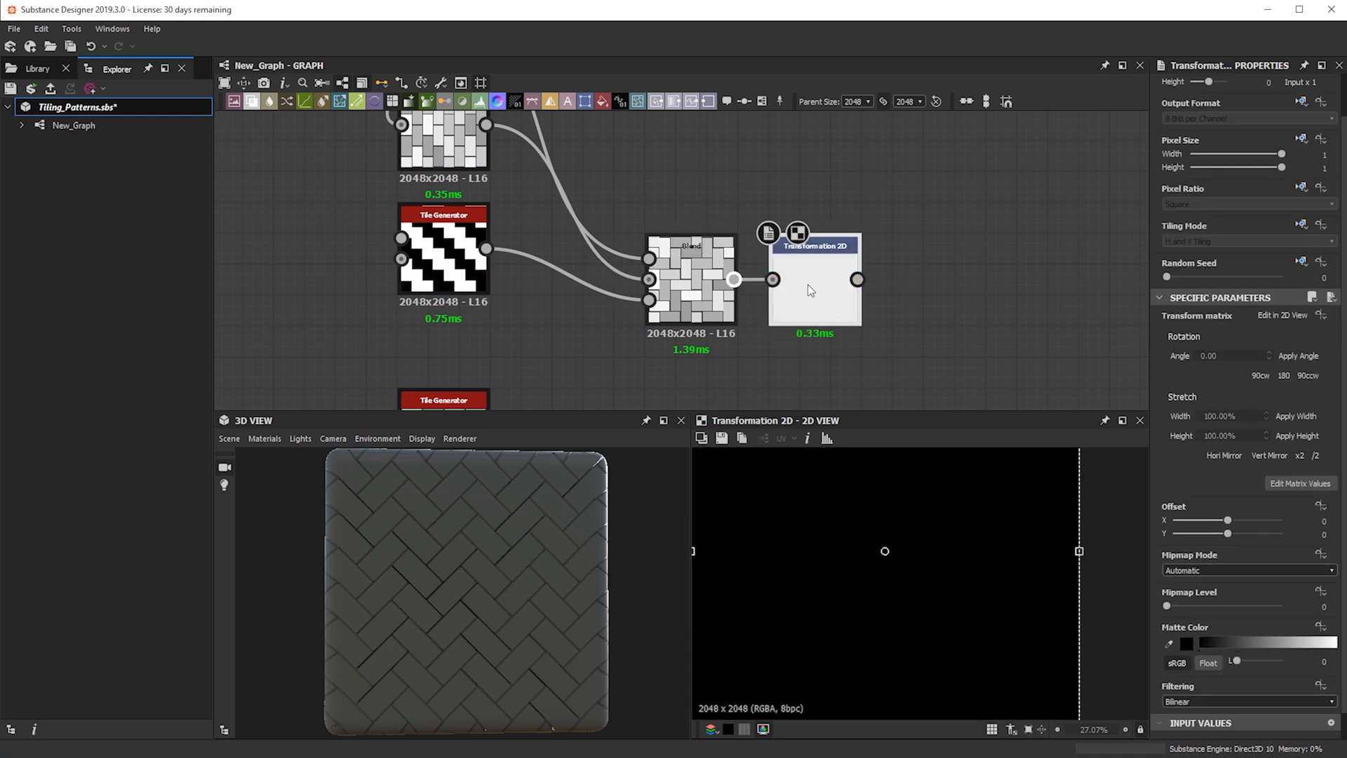
# - Rotate the Blend pattern 45 degrees with the Transformation 2D node and check its seams in the tiled 2D view
pyautogui.scroll(-6, 937, 599)
pyautogui.keyDown('shift'); pyautogui.moveTo(1042, 547); pyautogui.dragTo(1029, 640); pyautogui.keyUp('shift')
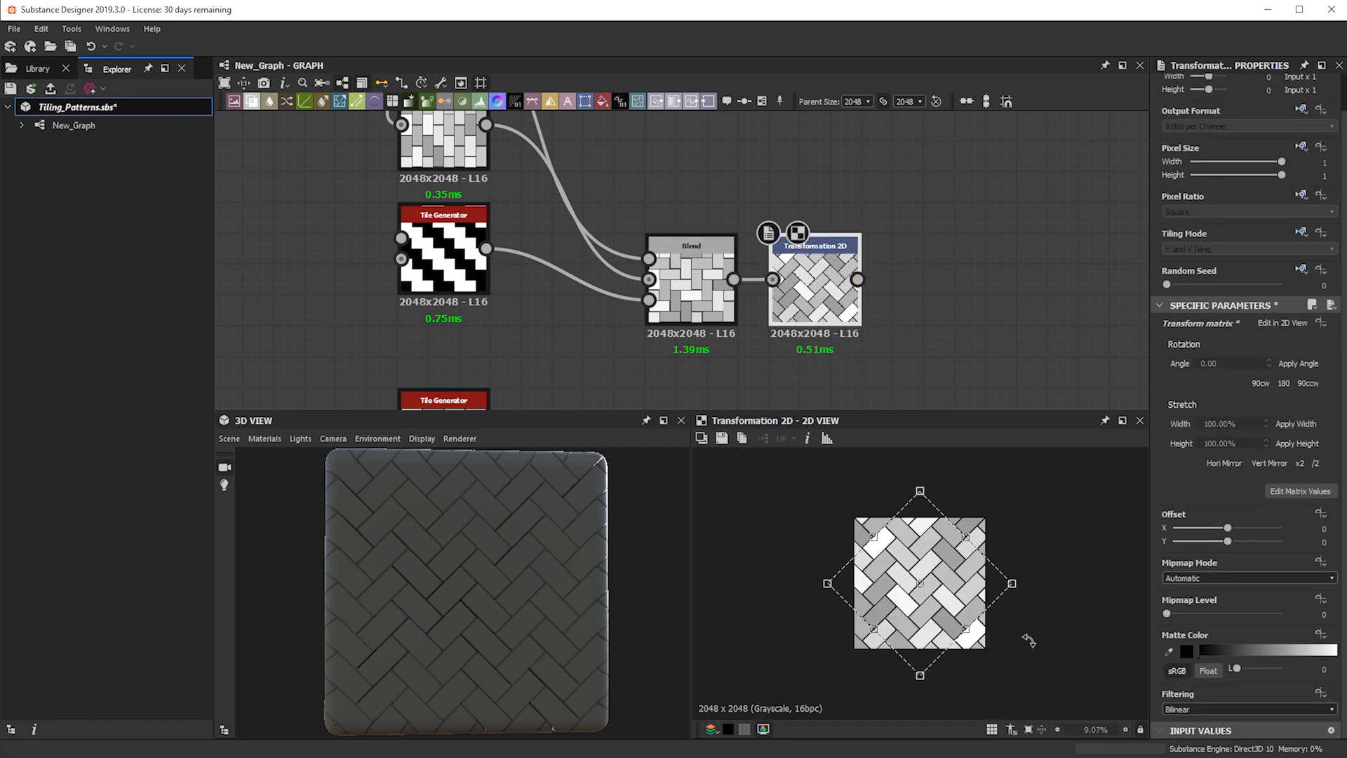
pyautogui.press('space')
pyautogui.press('space')
pyautogui.press('space')
pyautogui.scroll(5, 959, 597)
pyautogui.press('space')
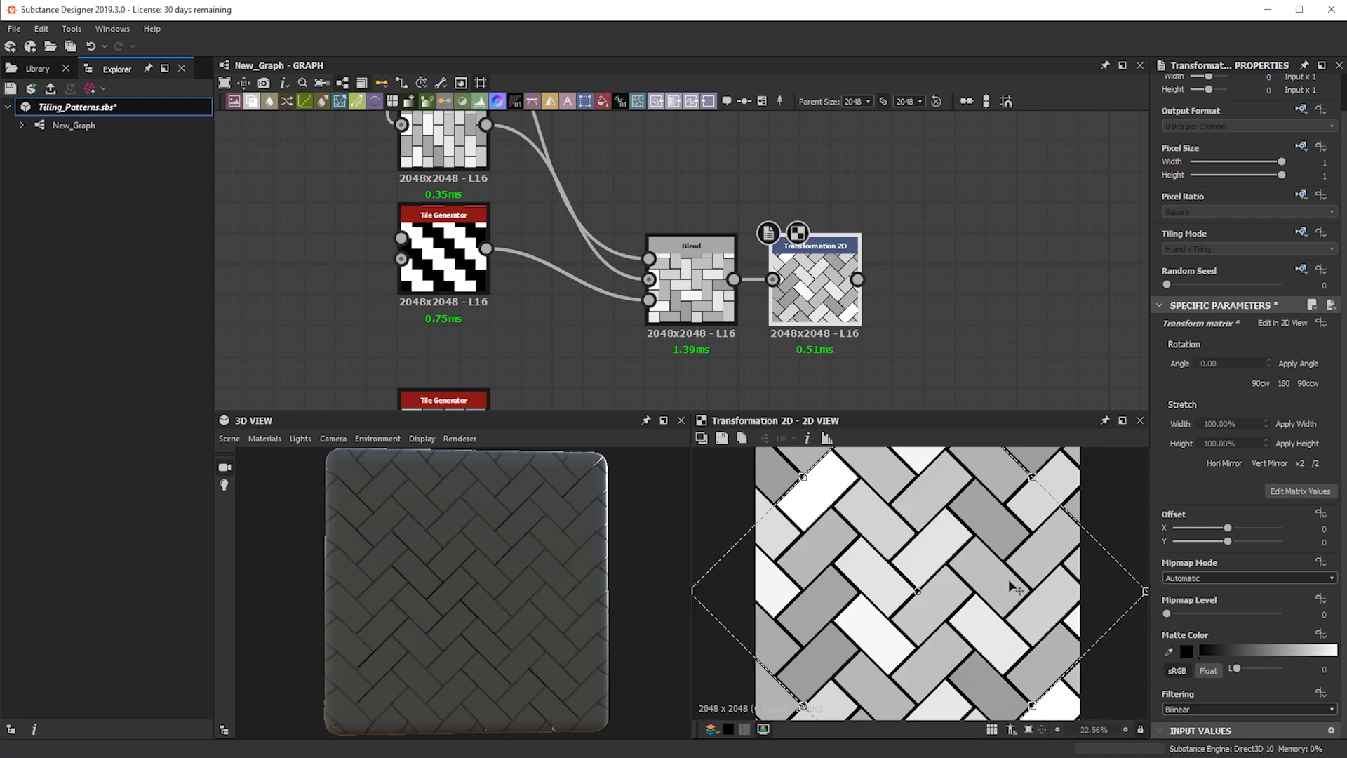
pyautogui.scroll(-5, 993, 613)
pyautogui.press('space')
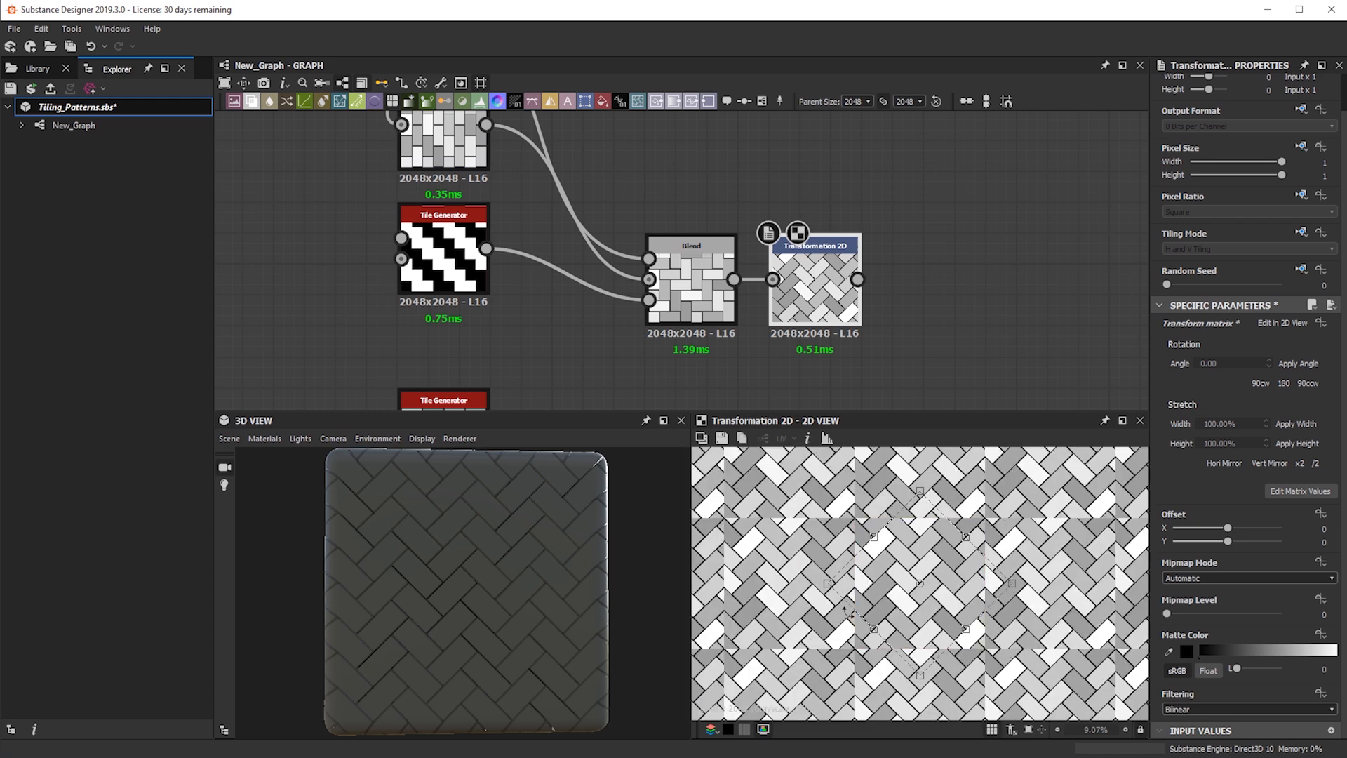
pyautogui.scroll(1, 920, 520)
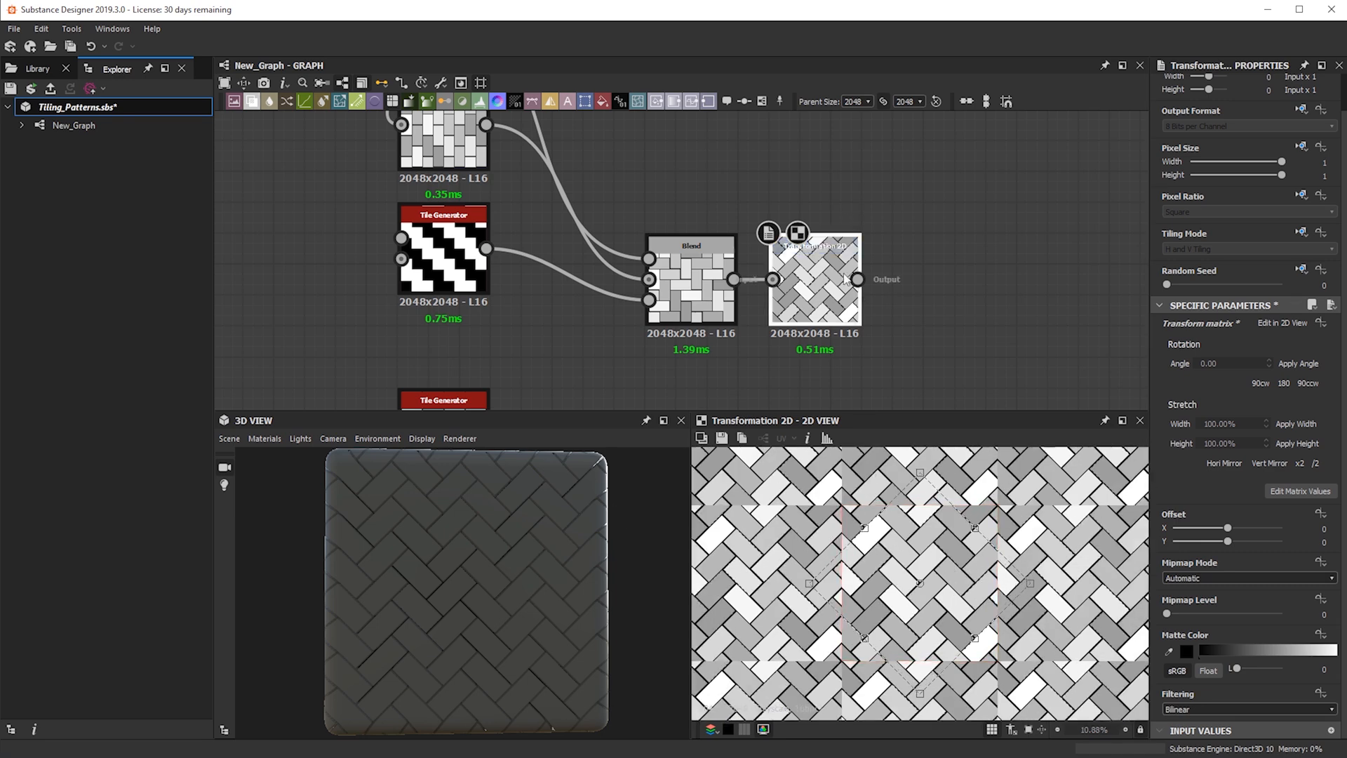
pyautogui.scroll(3, 838, 558)
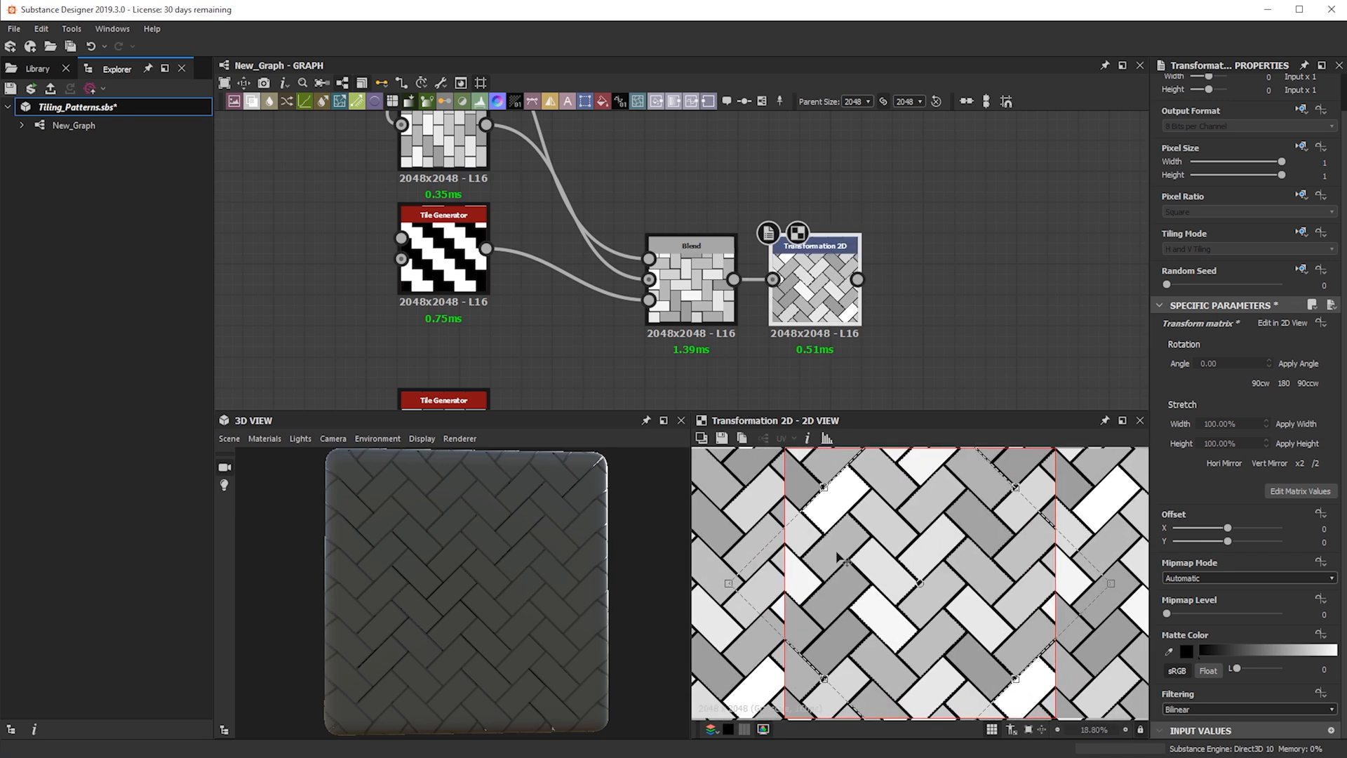
# - Compare the original Blend output with the rotated Transformation 2D output at the tile border in the 2D view
pyautogui.doubleClick(679, 245)
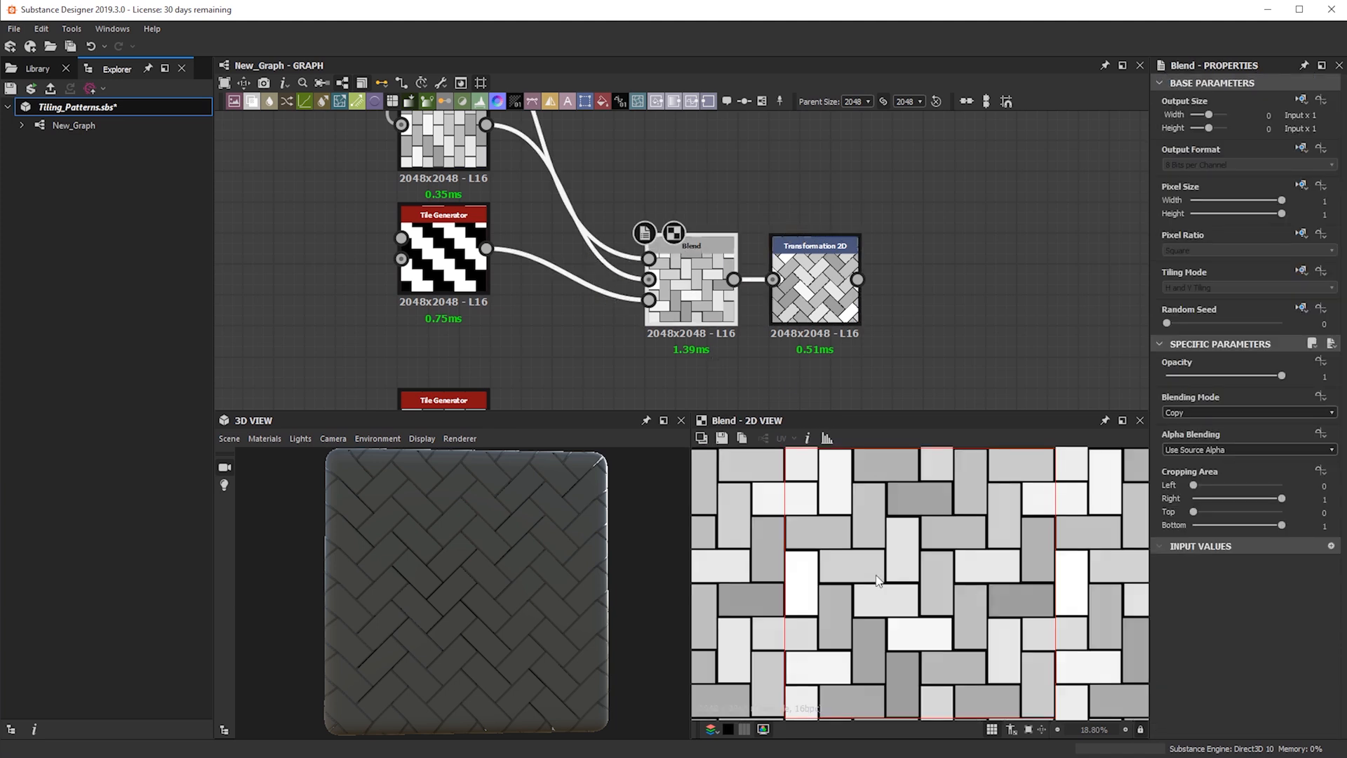
pyautogui.scroll(4, 834, 533)
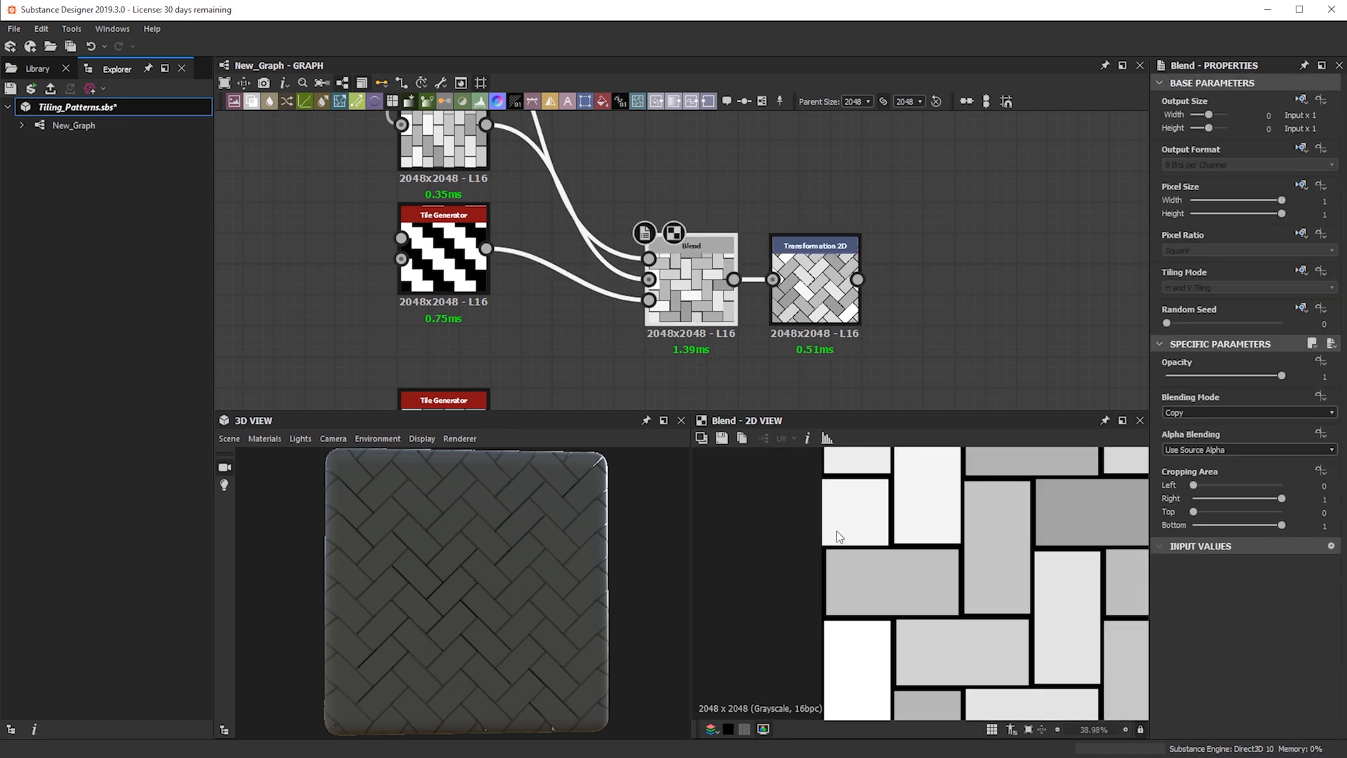
pyautogui.moveTo(910, 582); pyautogui.dragTo(819, 537, button='middle')
pyautogui.moveTo(730, 498); pyautogui.dragTo(790, 554, button='middle')
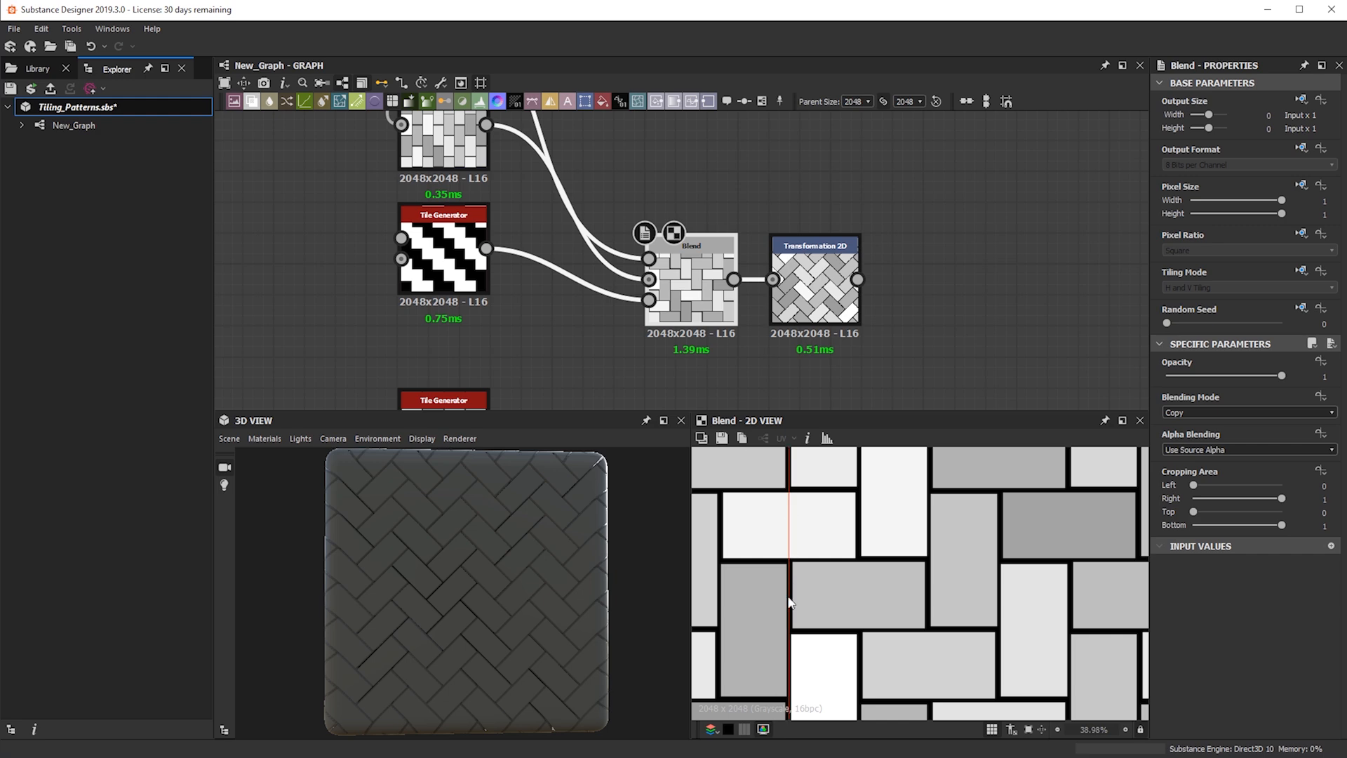
pyautogui.click(810, 265)
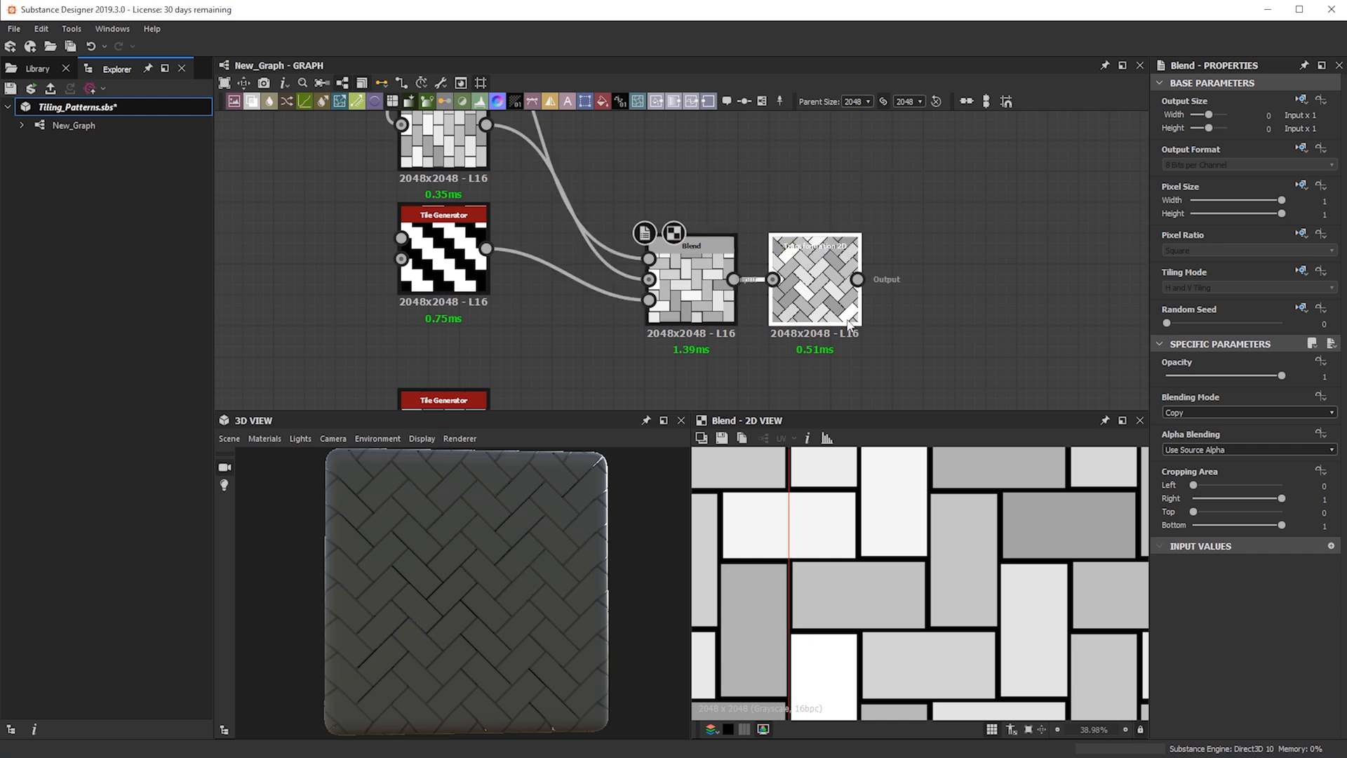
pyautogui.scroll(1, 822, 300)
pyautogui.doubleClick(814, 281)
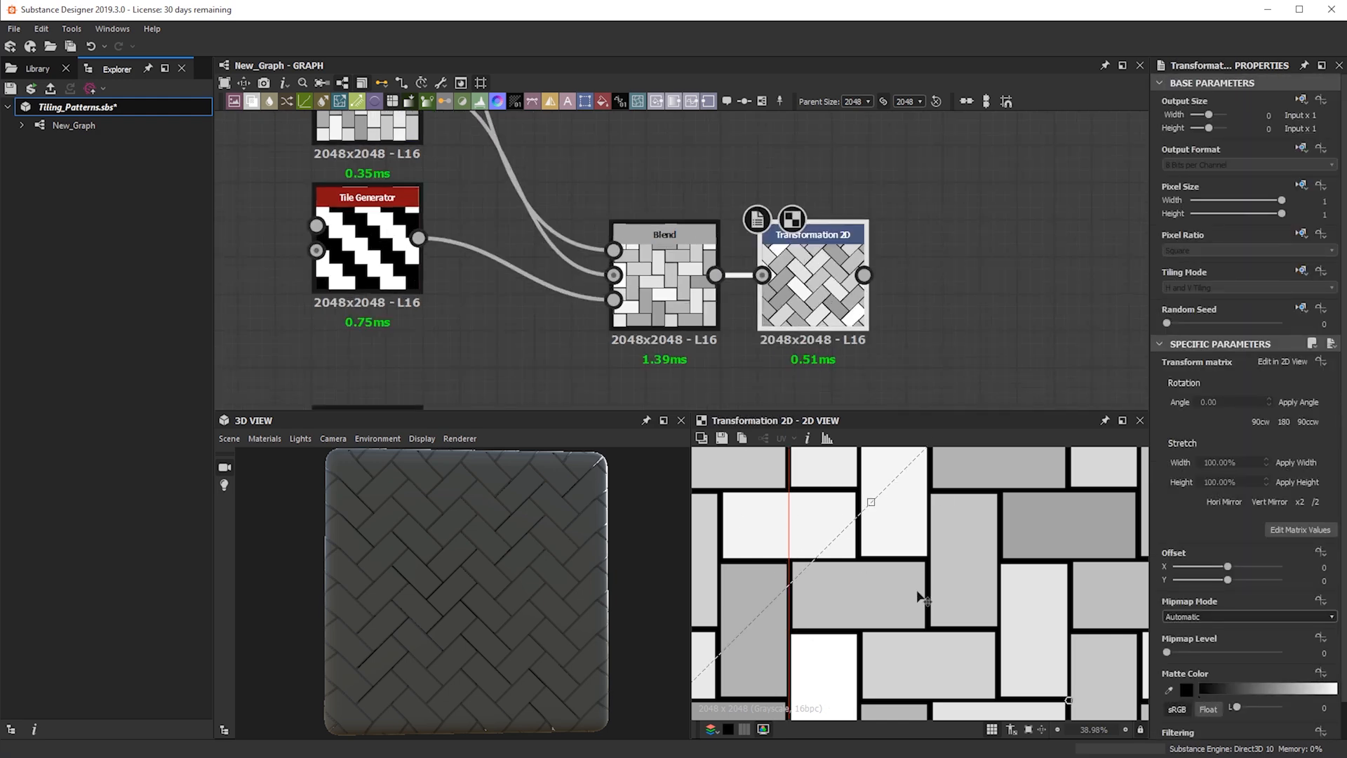
pyautogui.scroll(1, 807, 576)
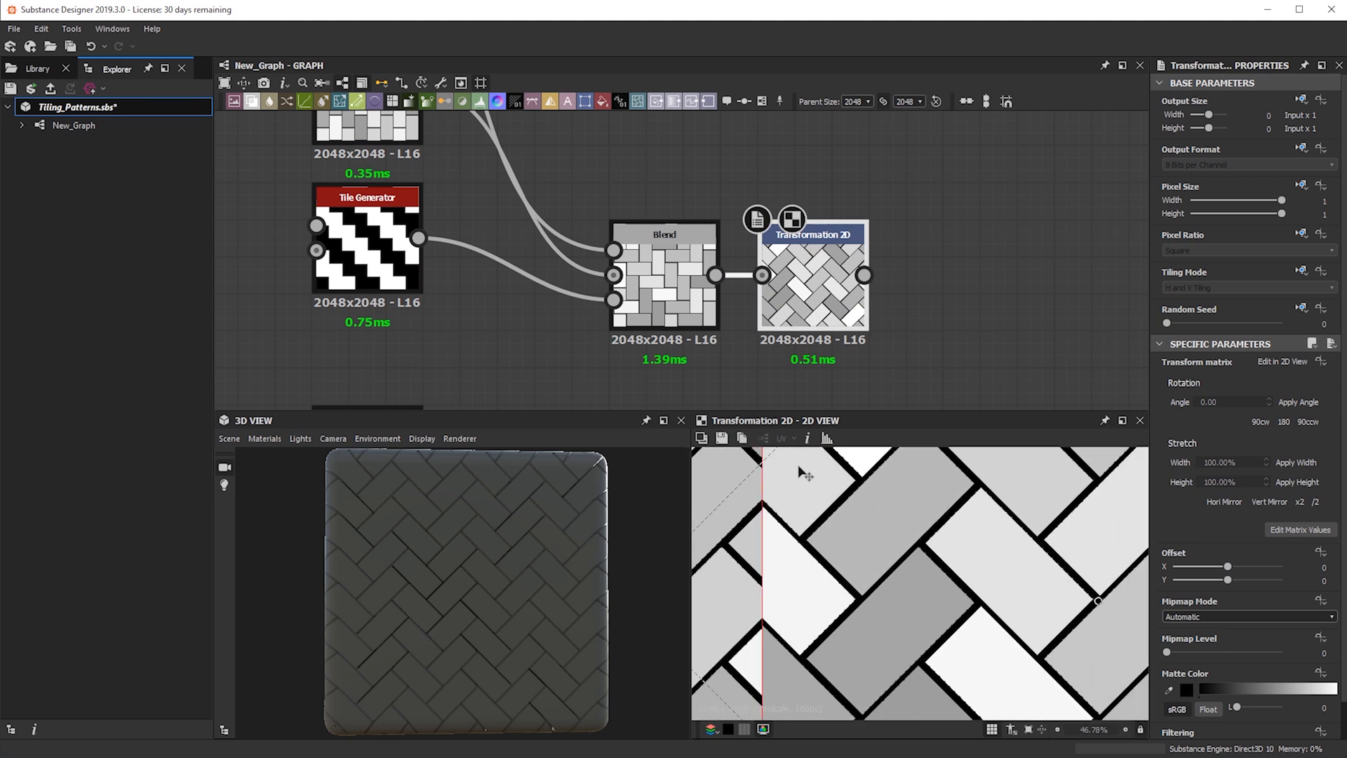
# - Delete the Transformation 2D node attached to the Blend output
pyautogui.scroll(-3, 800, 473)
pyautogui.press('Delete')
pyautogui.scroll(-2, 829, 283)
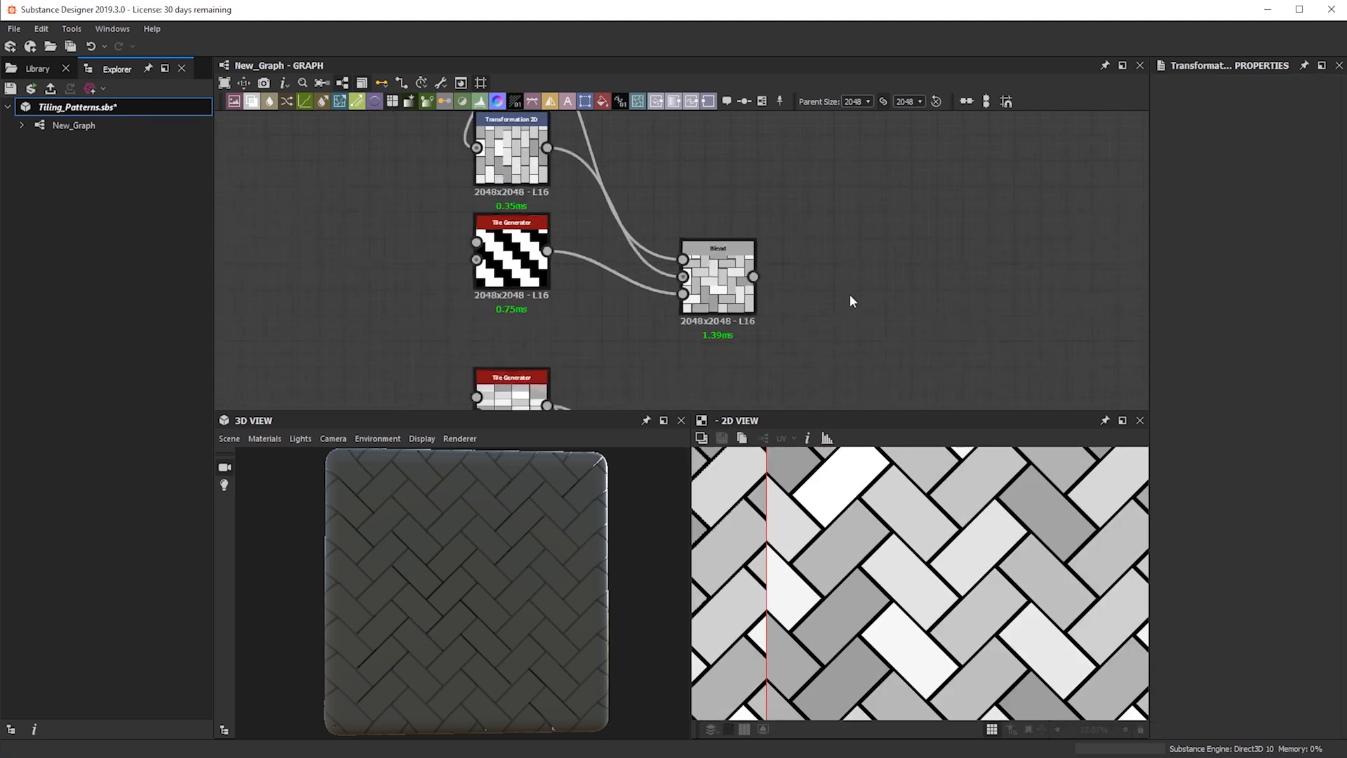
# - Move the striped Tile Generator closer to the Tile Sampler it feeds
pyautogui.scroll(-3, 850, 296)
pyautogui.moveTo(851, 315); pyautogui.dragTo(889, 162, button='middle')
pyautogui.moveTo(854, 400); pyautogui.dragTo(849, 121, button='middle')
pyautogui.scroll(1, 864, 284)
pyautogui.scroll(1, 864, 284)
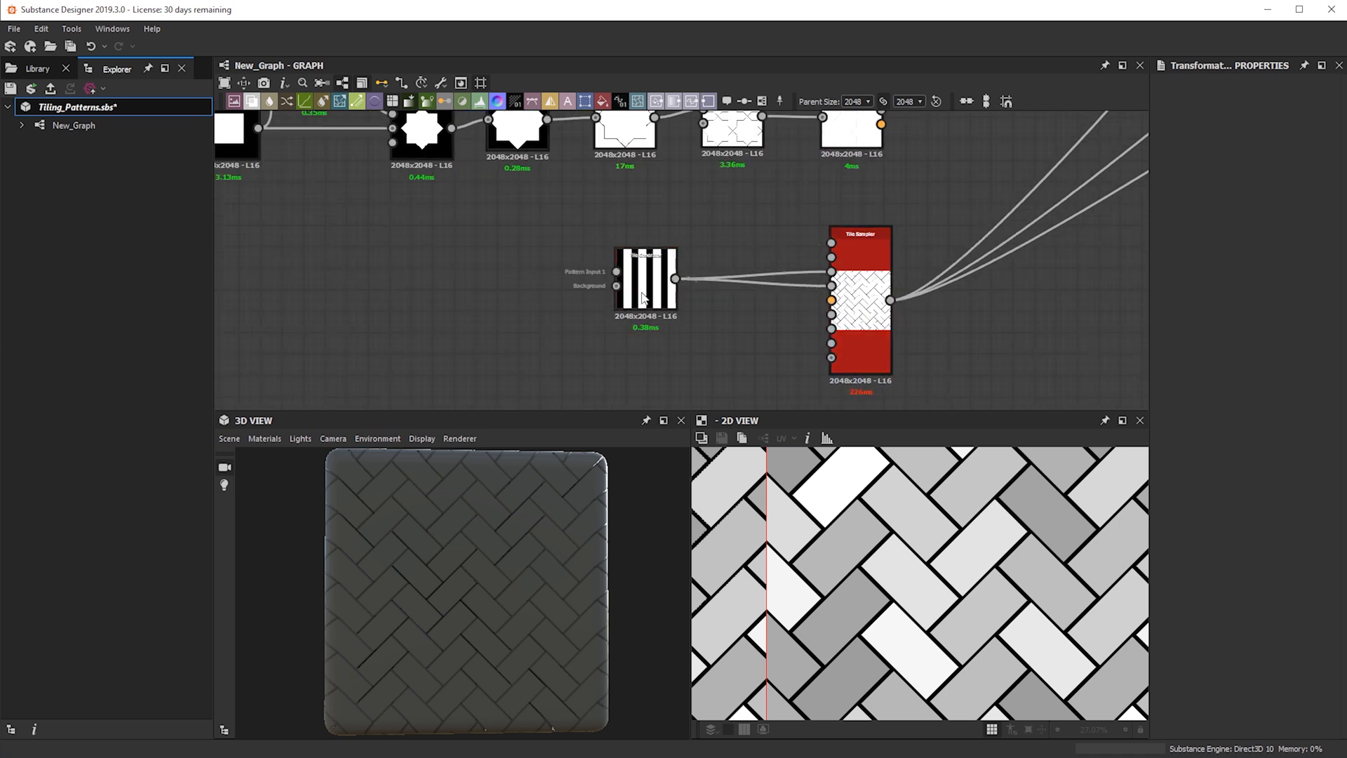
pyautogui.moveTo(641, 296); pyautogui.dragTo(748, 303)
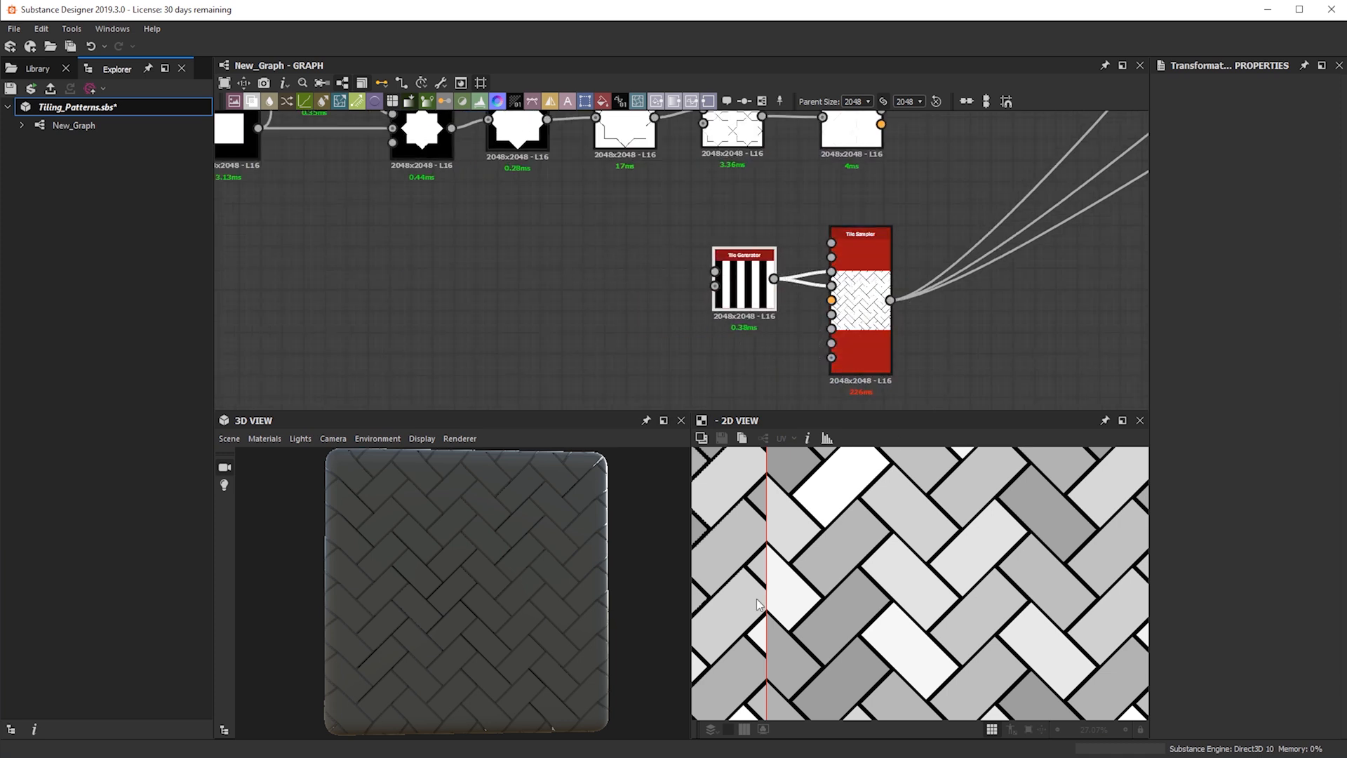
# - Set the Tile Sampler's Color Random to 0.67 and check the varied tile heights on the 3D cube
pyautogui.click(854, 311)
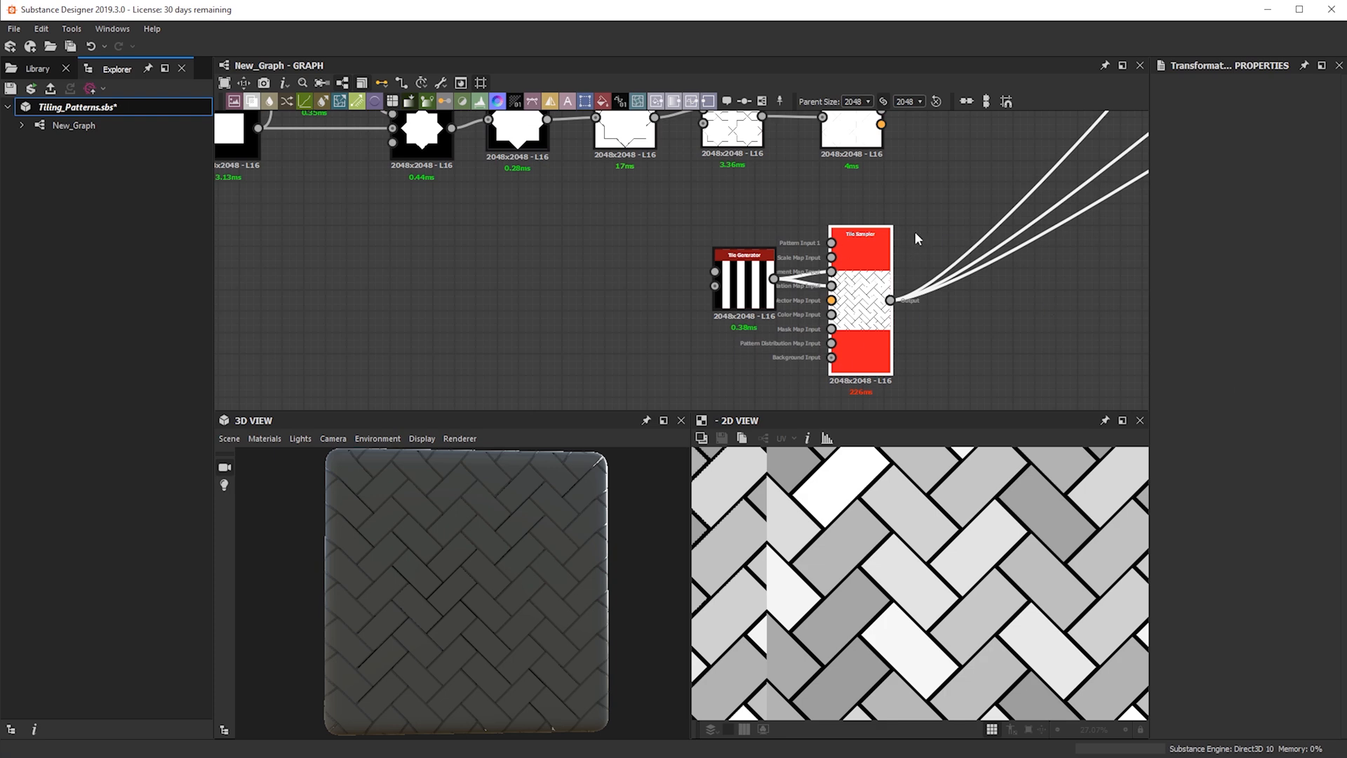
pyautogui.doubleClick(860, 294)
pyautogui.scroll(-10, 1218, 478)
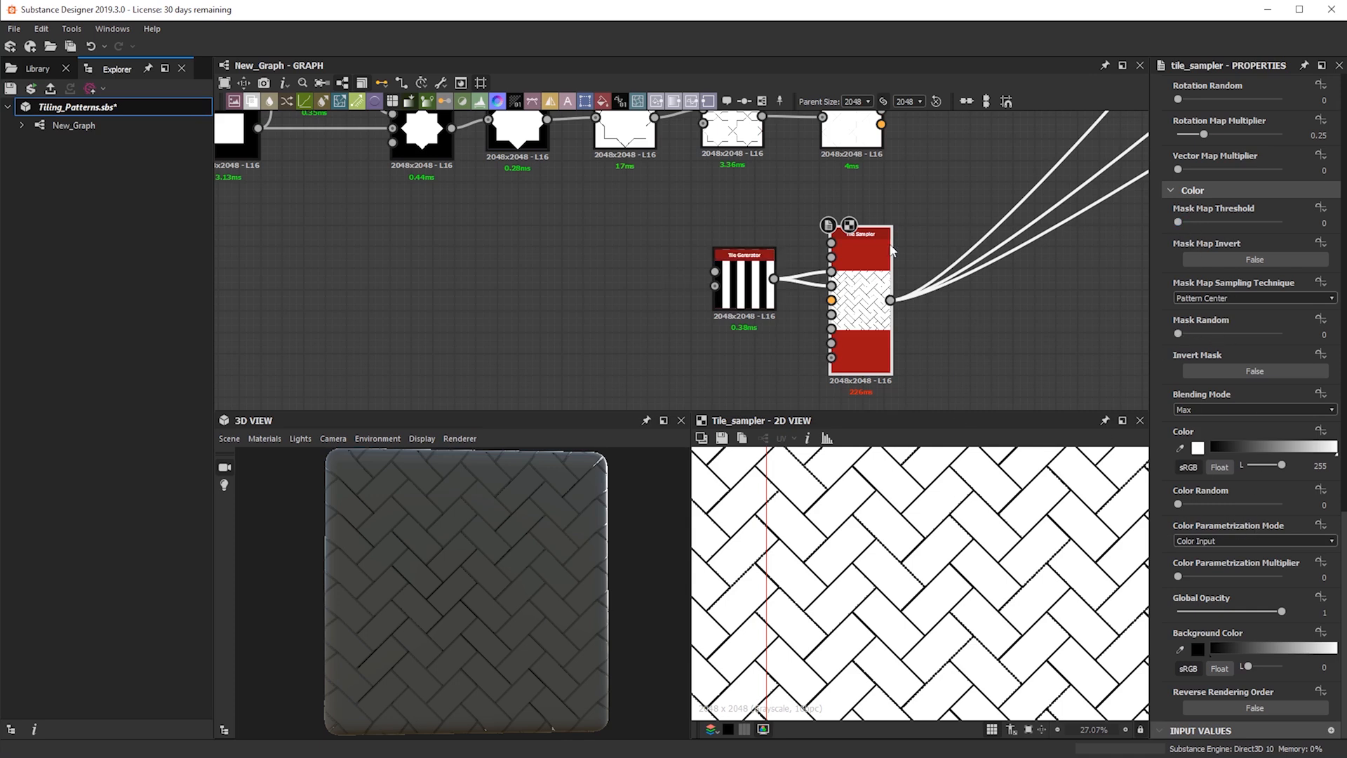
pyautogui.moveTo(1194, 502); pyautogui.dragTo(1247, 505)
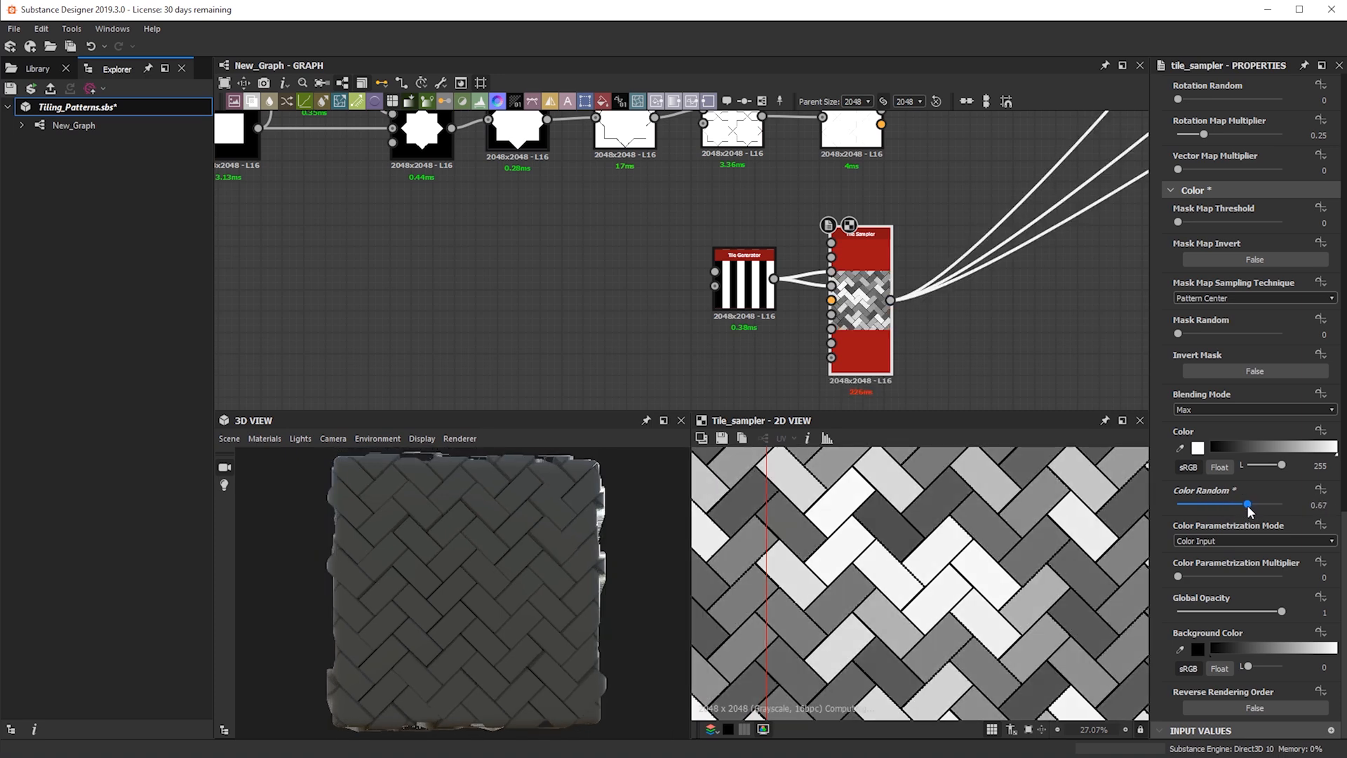
pyautogui.moveTo(510, 573); pyautogui.dragTo(1050, 595)
pyautogui.moveTo(550, 617); pyautogui.dragTo(566, 646)
pyautogui.scroll(-2, 891, 240)
pyautogui.scroll(-2, 891, 241)
# - Look over the Tile Sampler setup and the neighbouring pattern node chains in the graph
pyautogui.moveTo(1013, 195); pyautogui.dragTo(685, 339, button='middle')
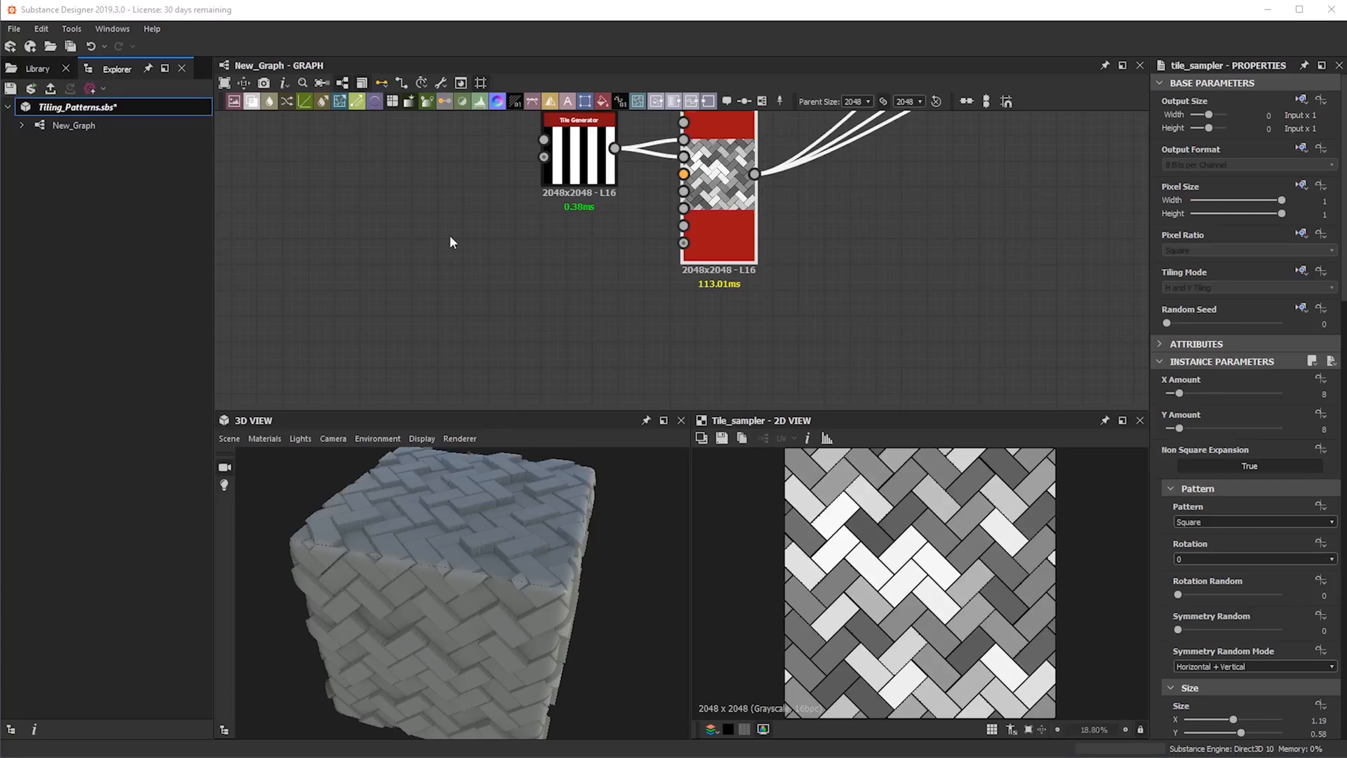
pyautogui.scroll(-2, 623, 266)
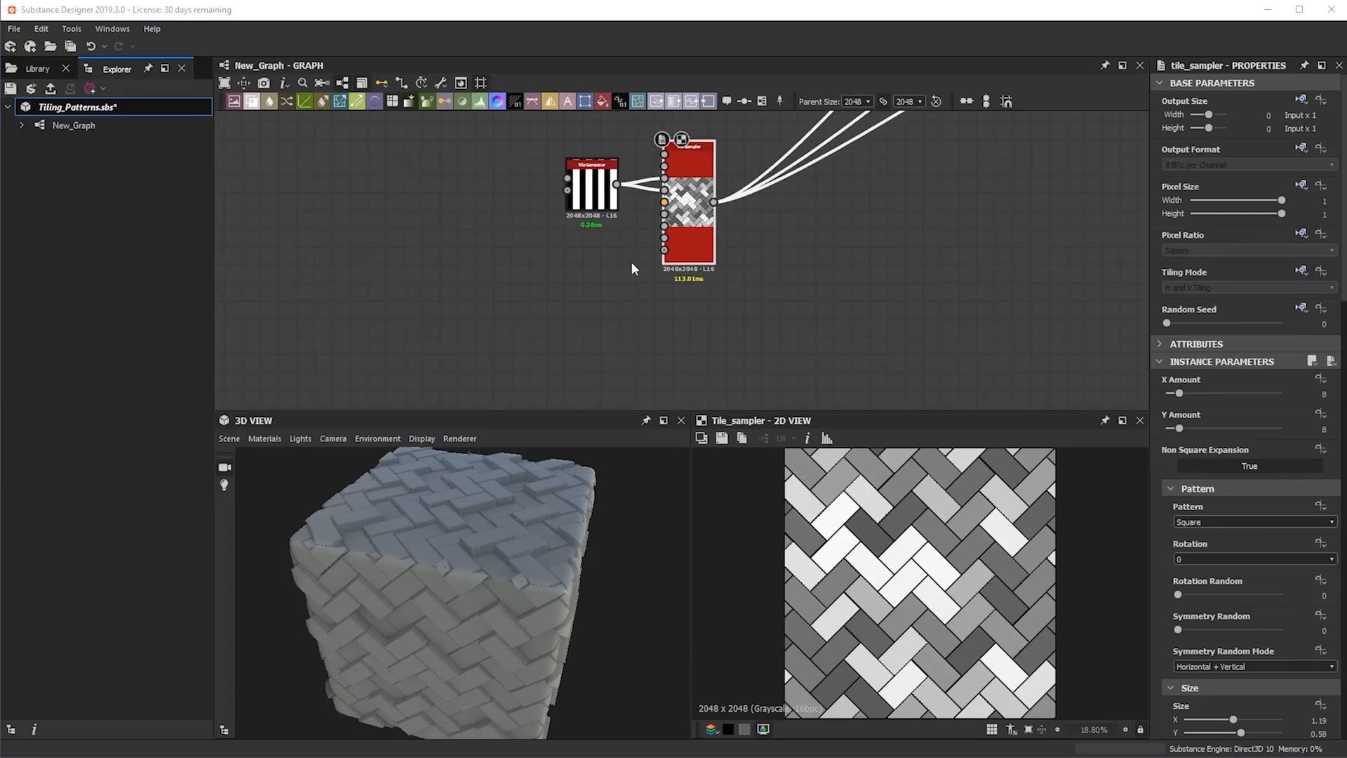
pyautogui.moveTo(857, 213); pyautogui.dragTo(745, 235, button='middle')
pyautogui.scroll(-2, 694, 312)
pyautogui.moveTo(508, 264); pyautogui.dragTo(421, 155, button='middle')
pyautogui.scroll(3, 514, 201)
pyautogui.scroll(1, 514, 204)
pyautogui.scroll(-1, 709, 316)
pyautogui.moveTo(745, 304); pyautogui.dragTo(681, 396, button='middle')
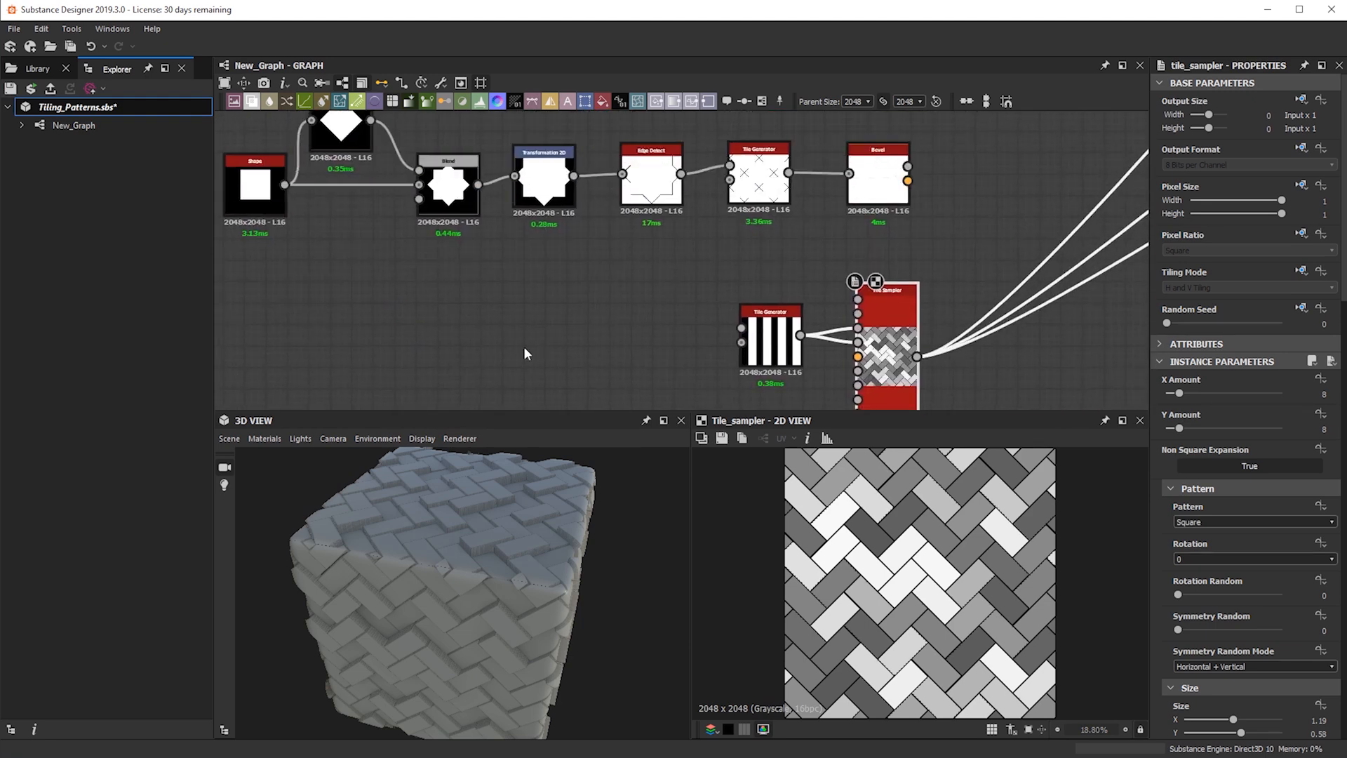
pyautogui.moveTo(696, 148); pyautogui.dragTo(687, 131, button='middle')
pyautogui.scroll(-2, 825, 292)
# - Add a Splatter Circular node in the empty graph area below the Tile Sampler
pyautogui.moveTo(826, 298); pyautogui.dragTo(689, 256, button='middle')
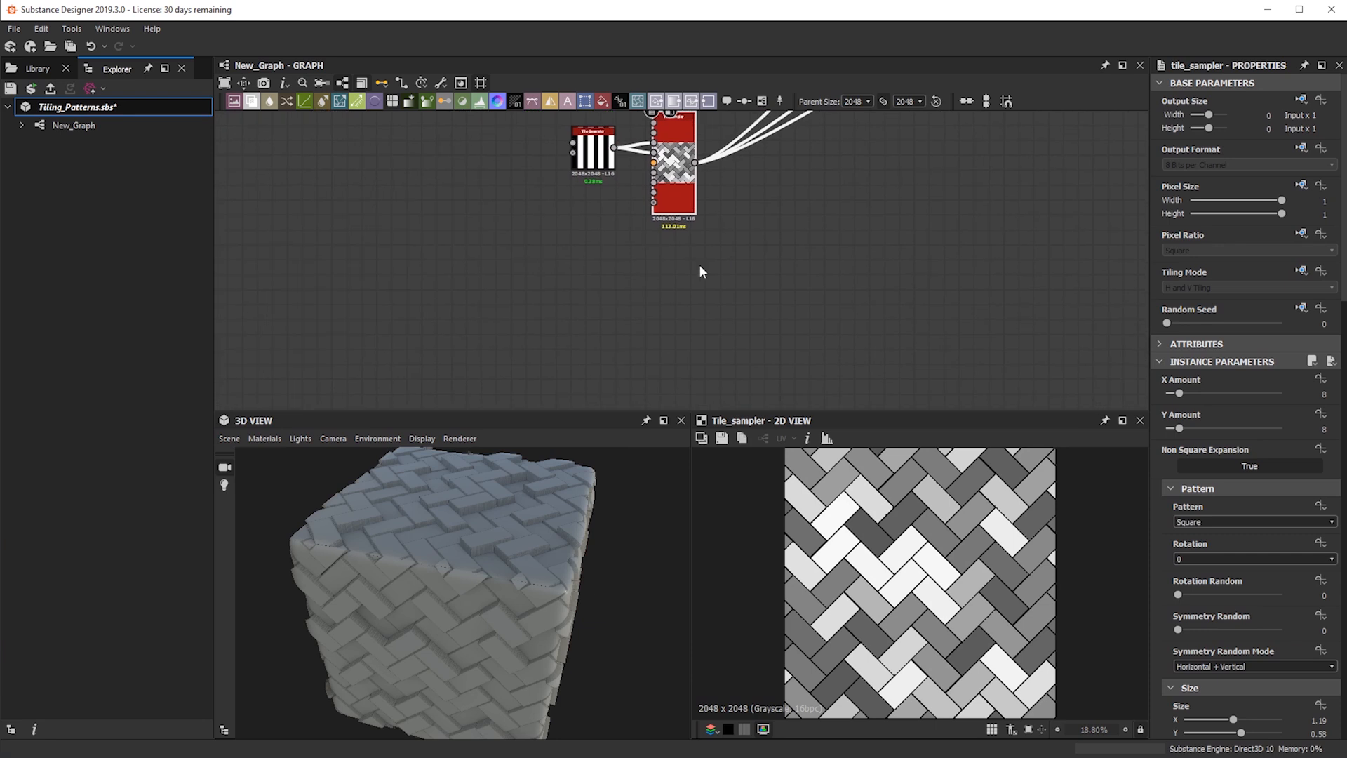
pyautogui.press('space')
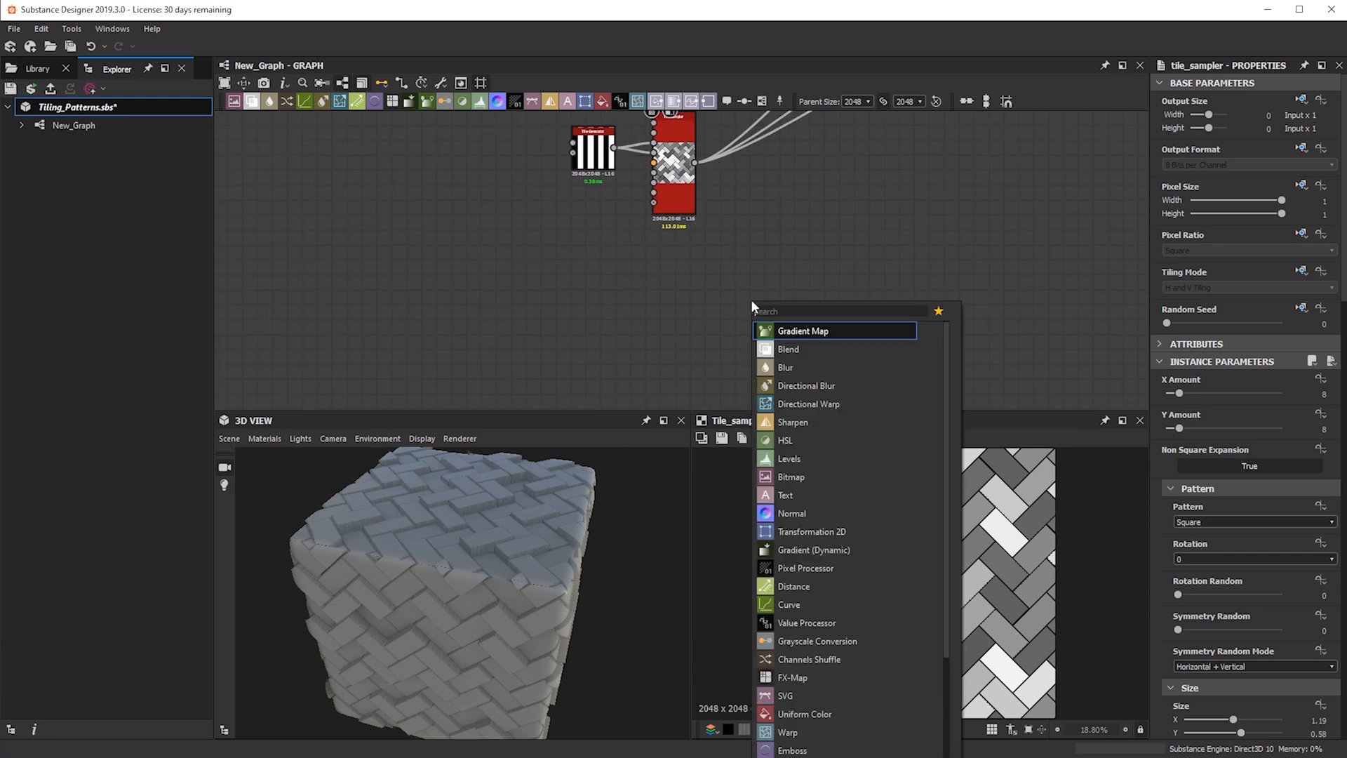
pyautogui.write('spla')
pyautogui.press('Return')
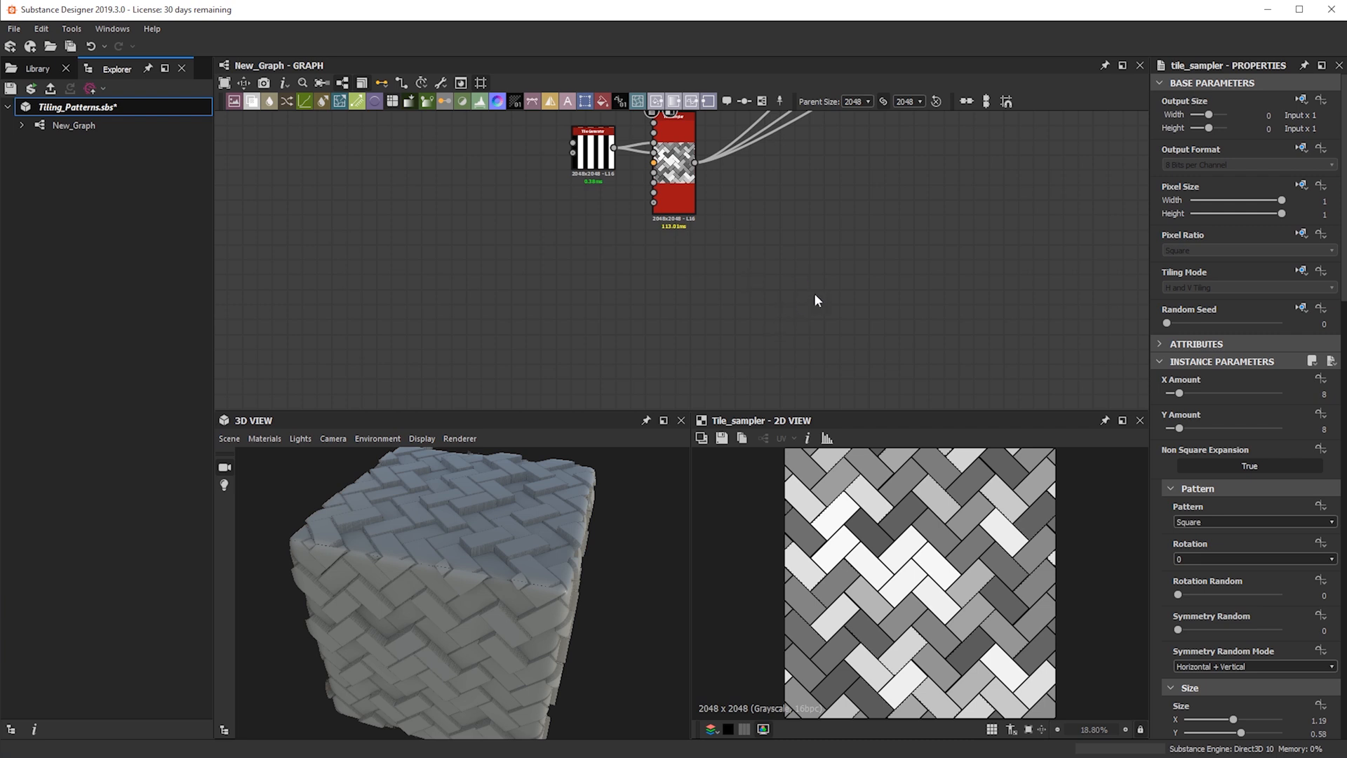
pyautogui.scroll(4, 784, 320)
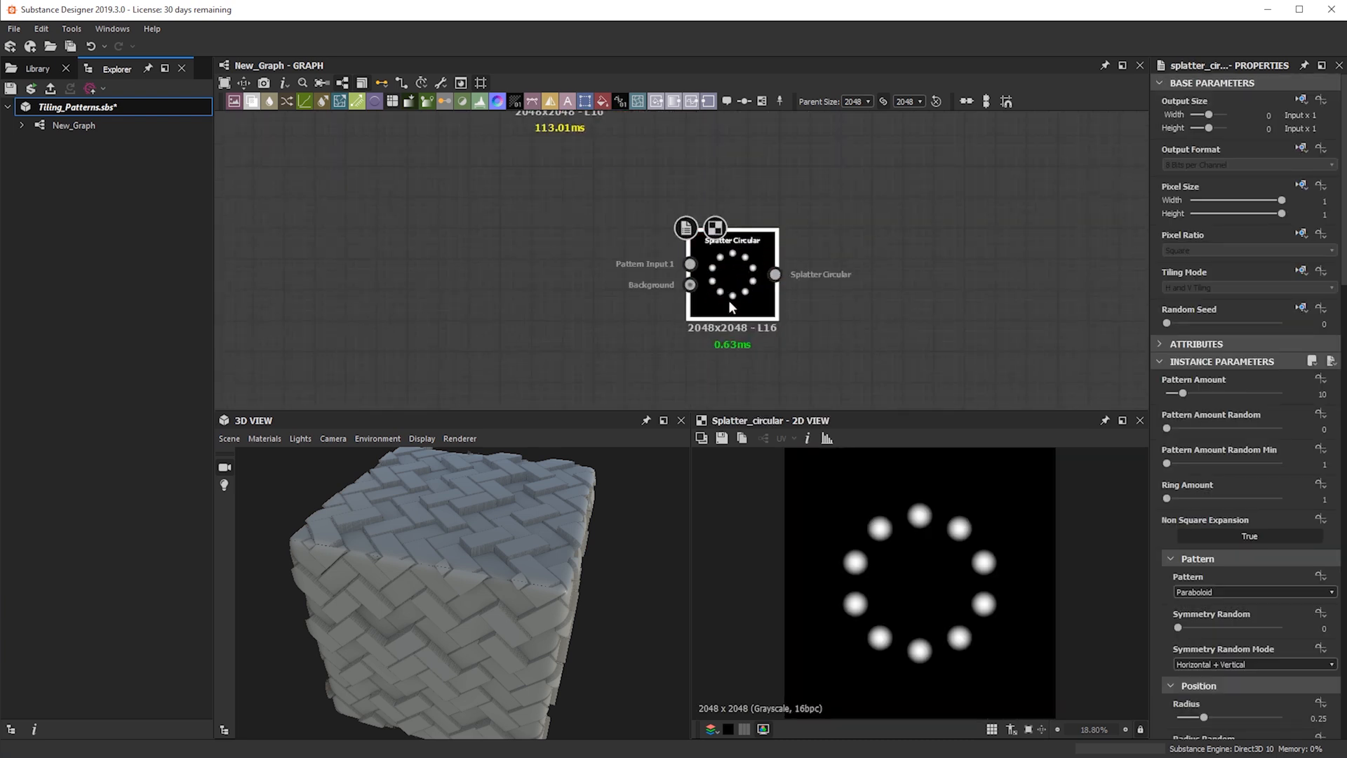
# - Try the Splatter Circular's Pattern Amount, leave it at 10, and set its Pattern to Disc
pyautogui.moveTo(1182, 394)
pyautogui.mouseDown()
pyautogui.moveTo(1199, 395)
pyautogui.moveTo(1183, 394)
pyautogui.mouseUp()
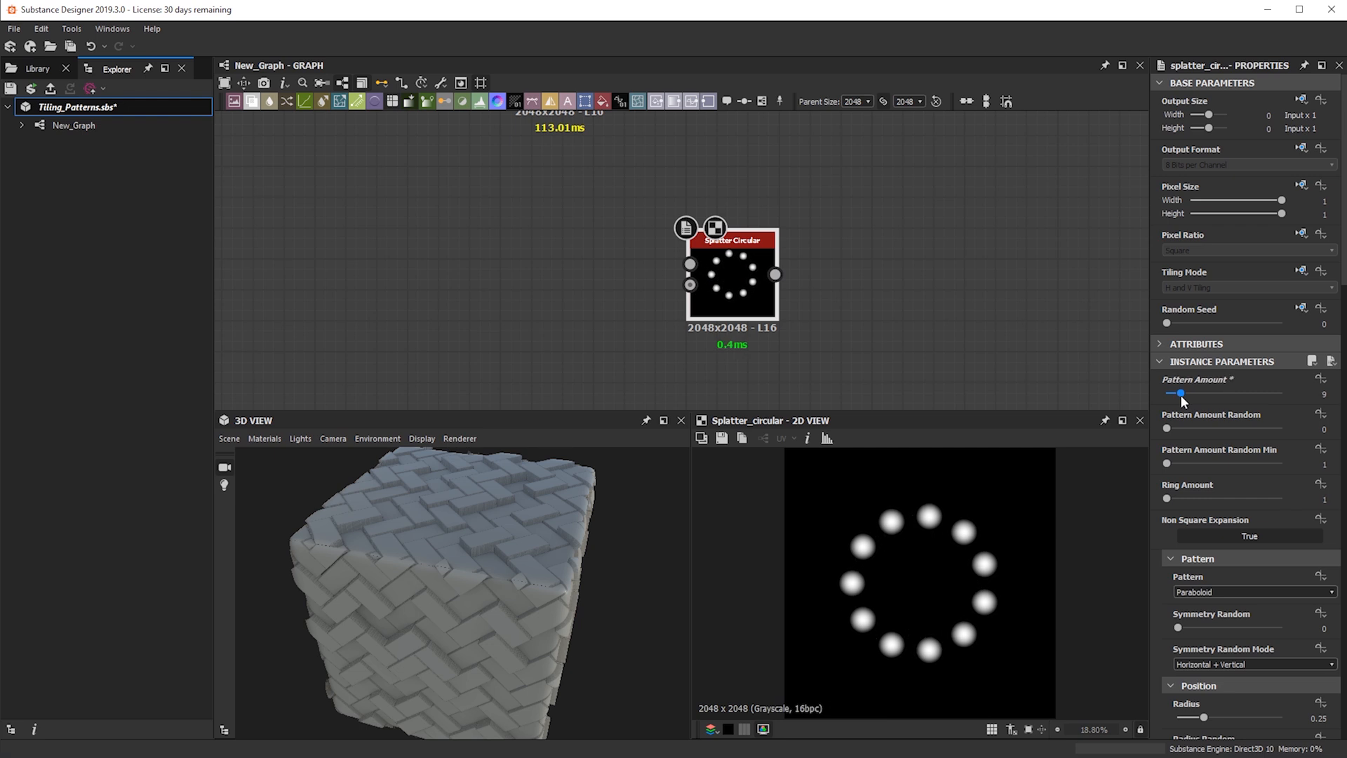
pyautogui.click(1198, 591)
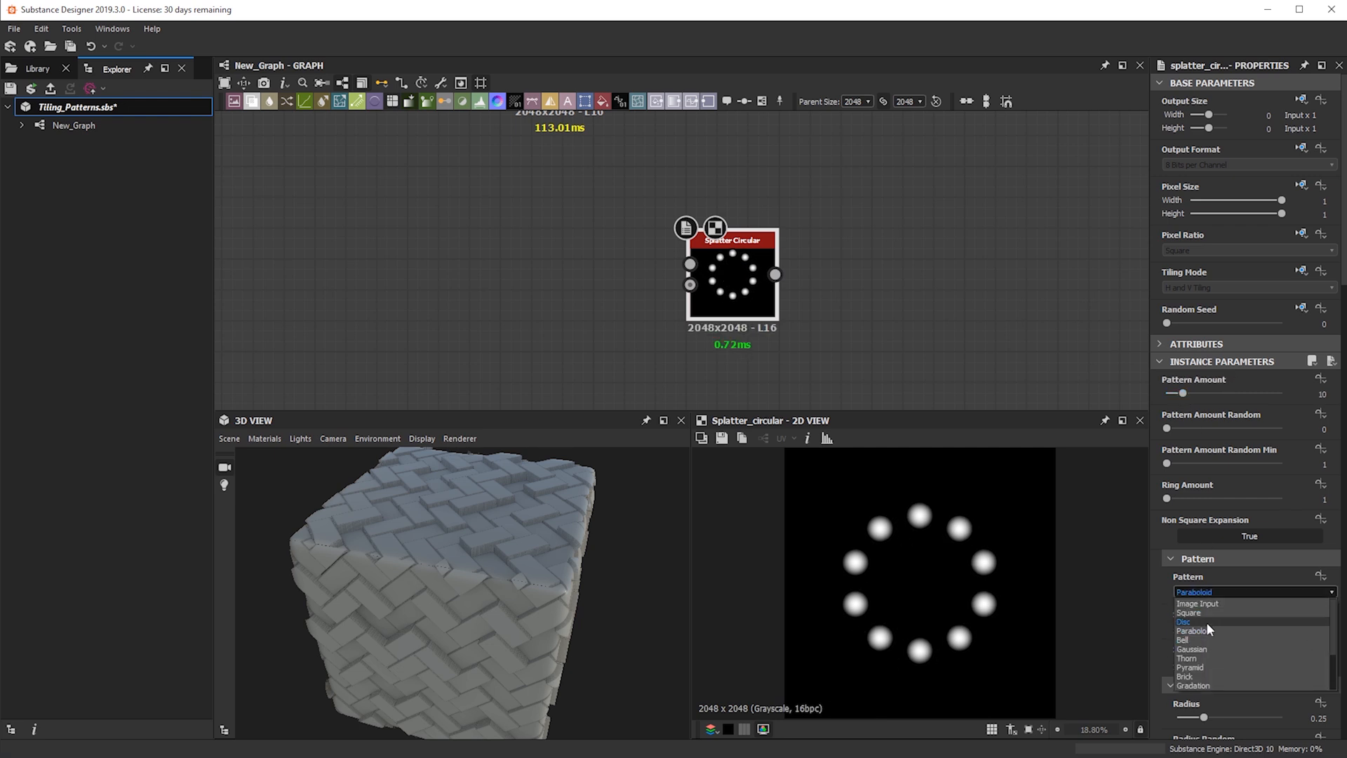
pyautogui.click(1206, 621)
# - Move the Splatter Circular node up the graph, beside the earlier Tile Generator and Blend chains
pyautogui.moveTo(880, 322); pyautogui.dragTo(735, 336, button='middle')
pyautogui.scroll(-3, 782, 289)
pyautogui.moveTo(783, 291); pyautogui.dragTo(835, 380, button='middle')
pyautogui.moveTo(725, 383); pyautogui.dragTo(635, 364)
pyautogui.scroll(-2, 807, 368)
pyautogui.moveTo(815, 375); pyautogui.dragTo(882, 401, button='middle')
pyautogui.moveTo(777, 329); pyautogui.dragTo(751, 410, button='middle')
pyautogui.moveTo(641, 149); pyautogui.dragTo(726, 301, button='middle')
pyautogui.scroll(3, 726, 299)
pyautogui.scroll(-5, 780, 281)
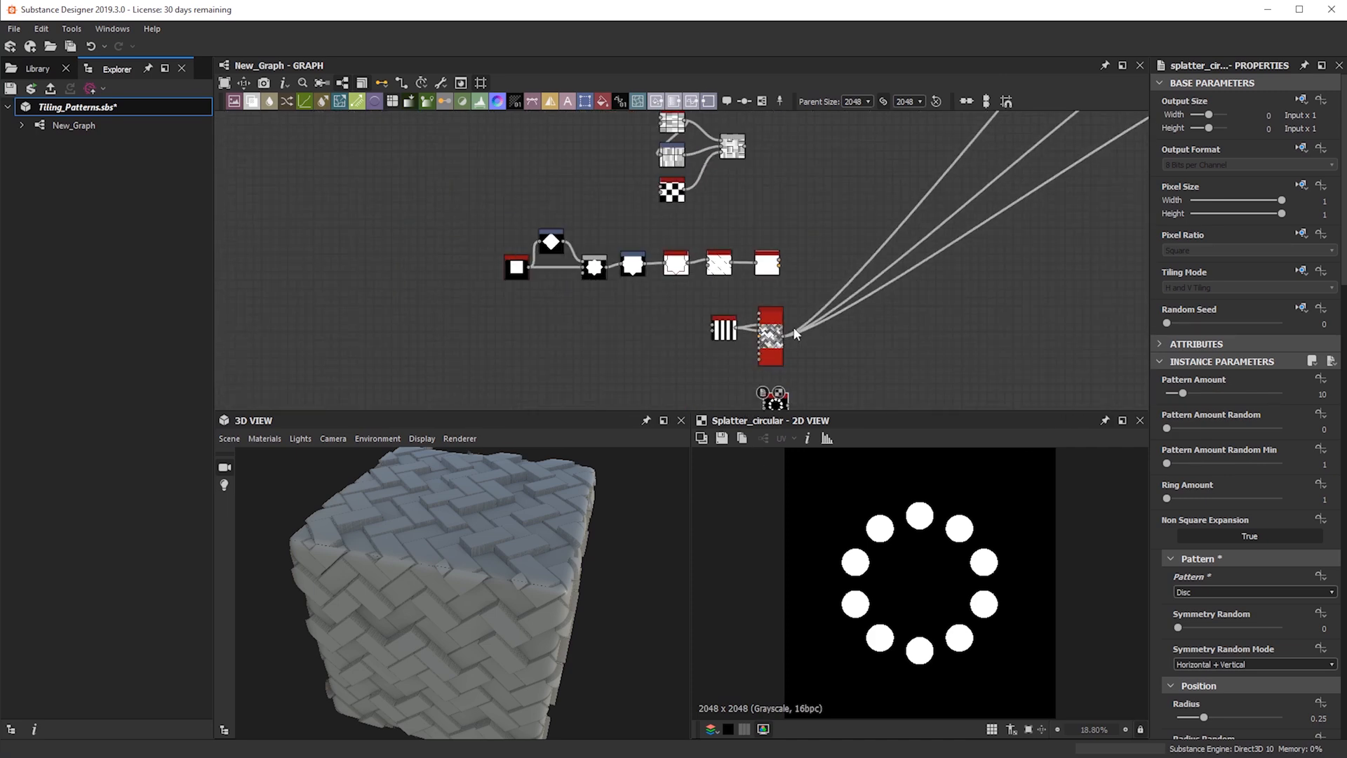
pyautogui.moveTo(772, 385); pyautogui.dragTo(755, 352, button='middle')
pyautogui.moveTo(595, 146); pyautogui.dragTo(618, 287, button='middle')
pyautogui.scroll(3, 622, 282)
pyautogui.moveTo(614, 272); pyautogui.dragTo(658, 170)
pyautogui.scroll(2, 655, 169)
pyautogui.scroll(-2, 860, 259)
pyautogui.moveTo(761, 237); pyautogui.dragTo(759, 275, button='middle')
pyautogui.scroll(1, 759, 275)
pyautogui.moveTo(665, 228); pyautogui.dragTo(531, 246)
pyautogui.moveTo(623, 237); pyautogui.dragTo(632, 269, button='middle')
pyautogui.moveTo(748, 136)
pyautogui.mouseDown(button='middle')
pyautogui.moveTo(706, 270)
pyautogui.moveTo(715, 312)
pyautogui.moveTo(752, 280)
pyautogui.mouseUp(button='middle')
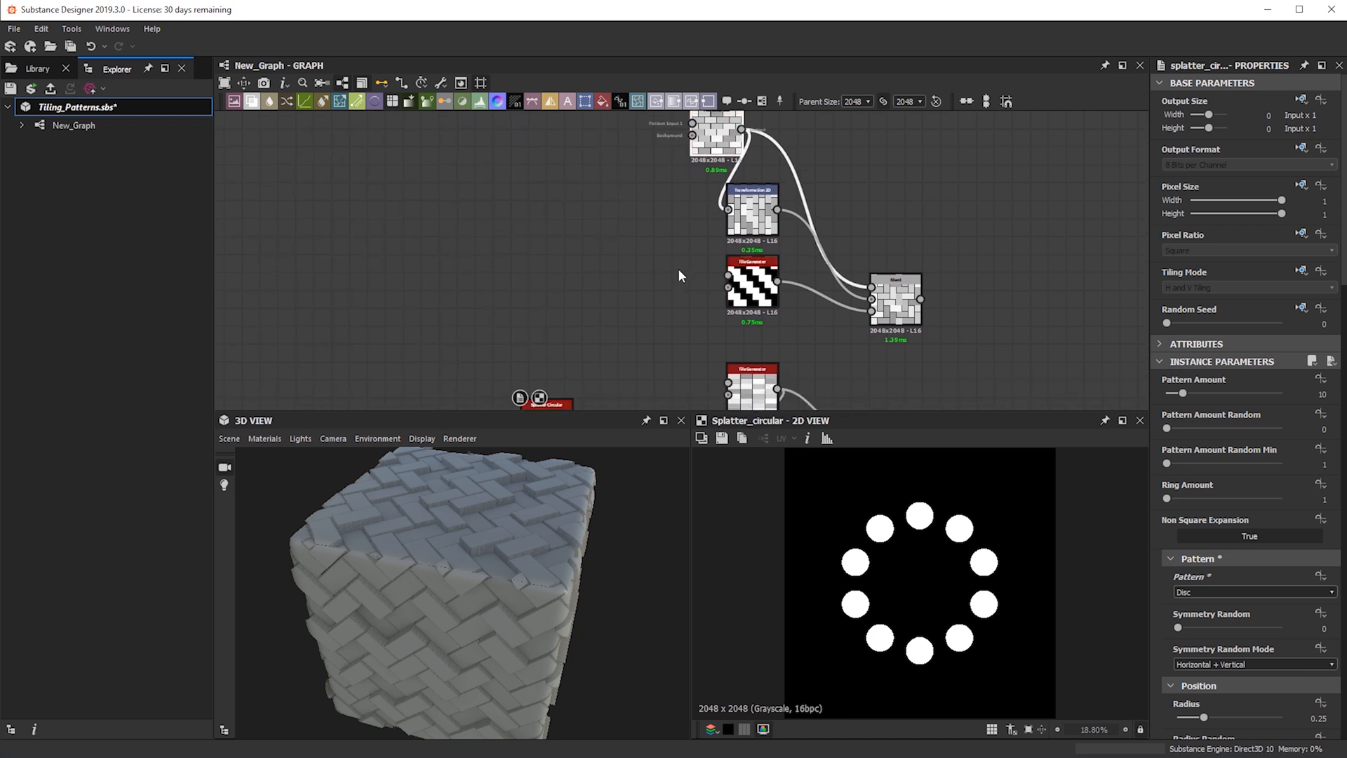
# - Add a Tile Generator beside the Splatter Circular and connect the Splatter Circular's output to its Pattern Input 1
pyautogui.click(663, 291)
pyautogui.moveTo(695, 176); pyautogui.dragTo(676, 288)
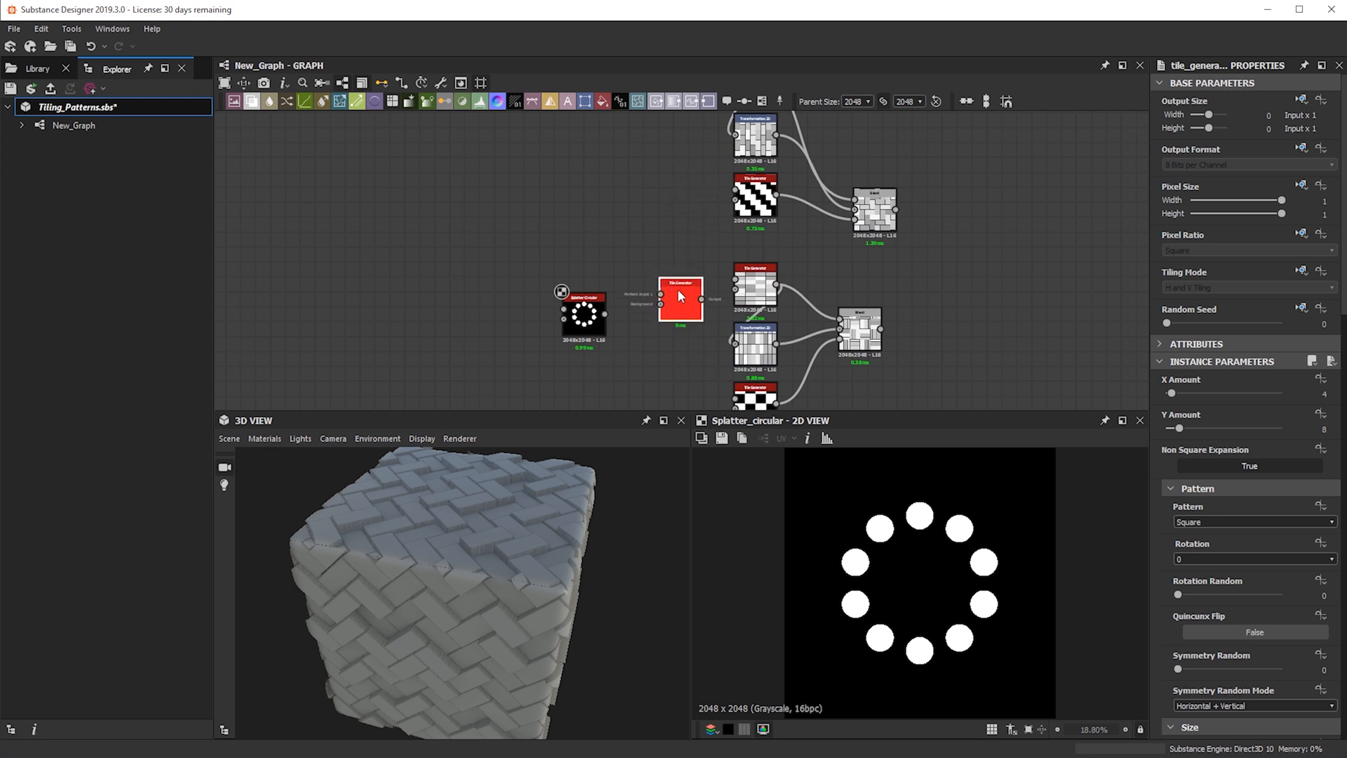
pyautogui.scroll(5, 587, 302)
pyautogui.moveTo(572, 303); pyautogui.dragTo(737, 300)
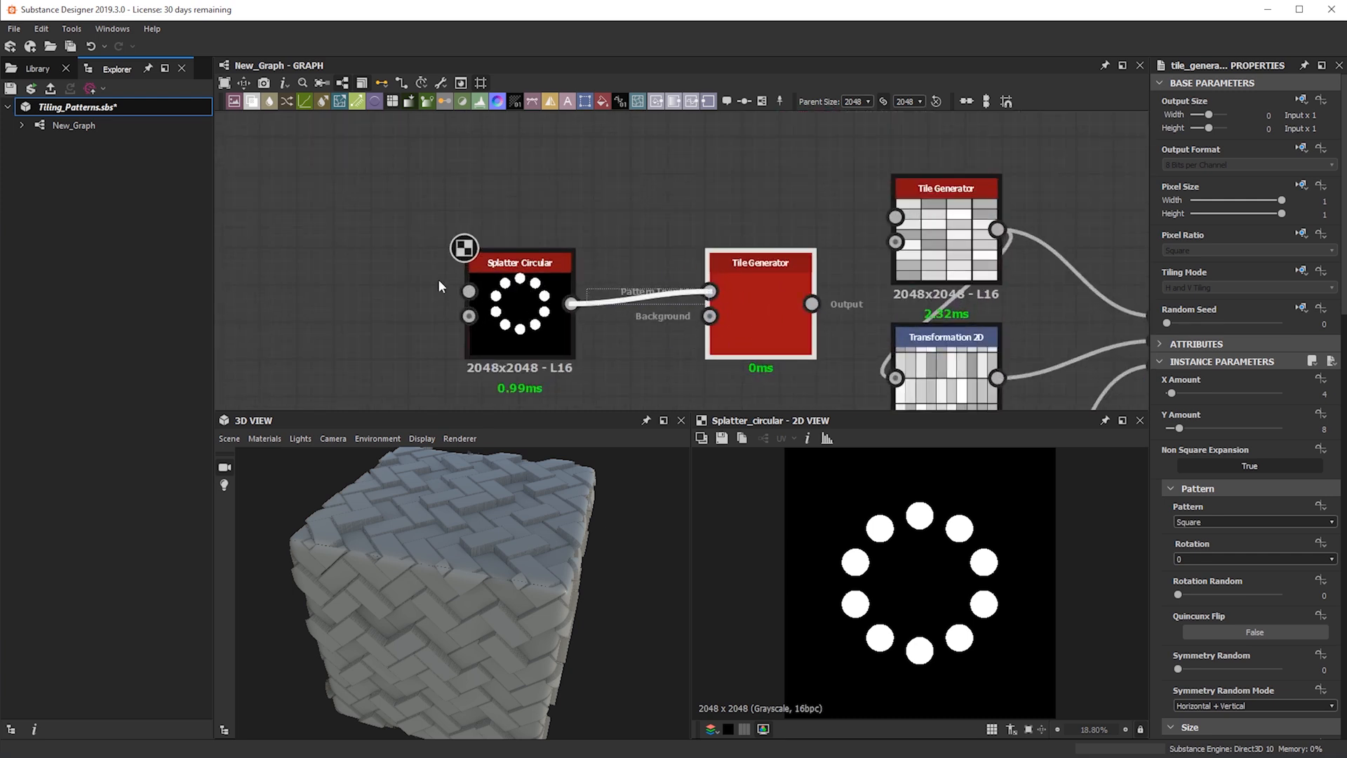
pyautogui.moveTo(761, 262); pyautogui.dragTo(723, 299)
# - Show the new Tile Generator in the 2D view and set its Pattern to Image Input
pyautogui.doubleClick(735, 368)
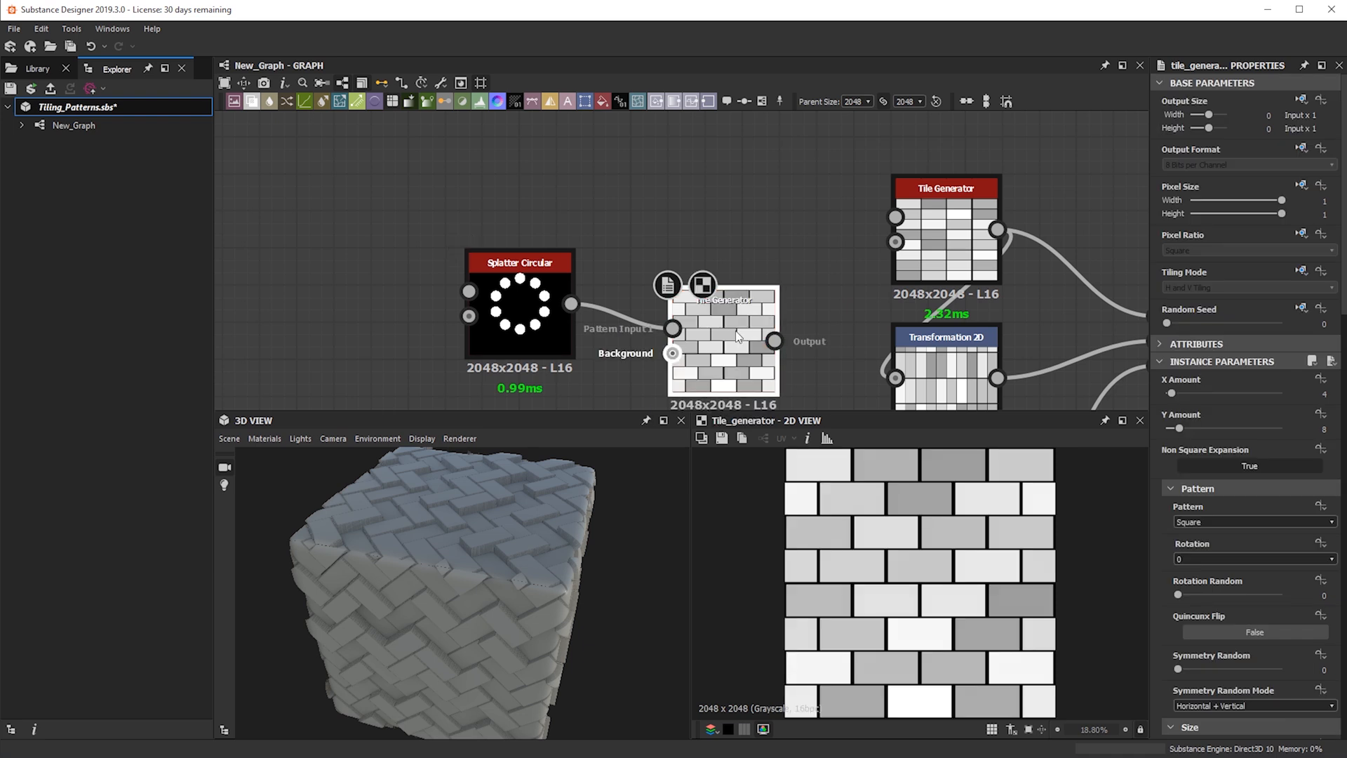
pyautogui.click(1224, 524)
pyautogui.click(1205, 532)
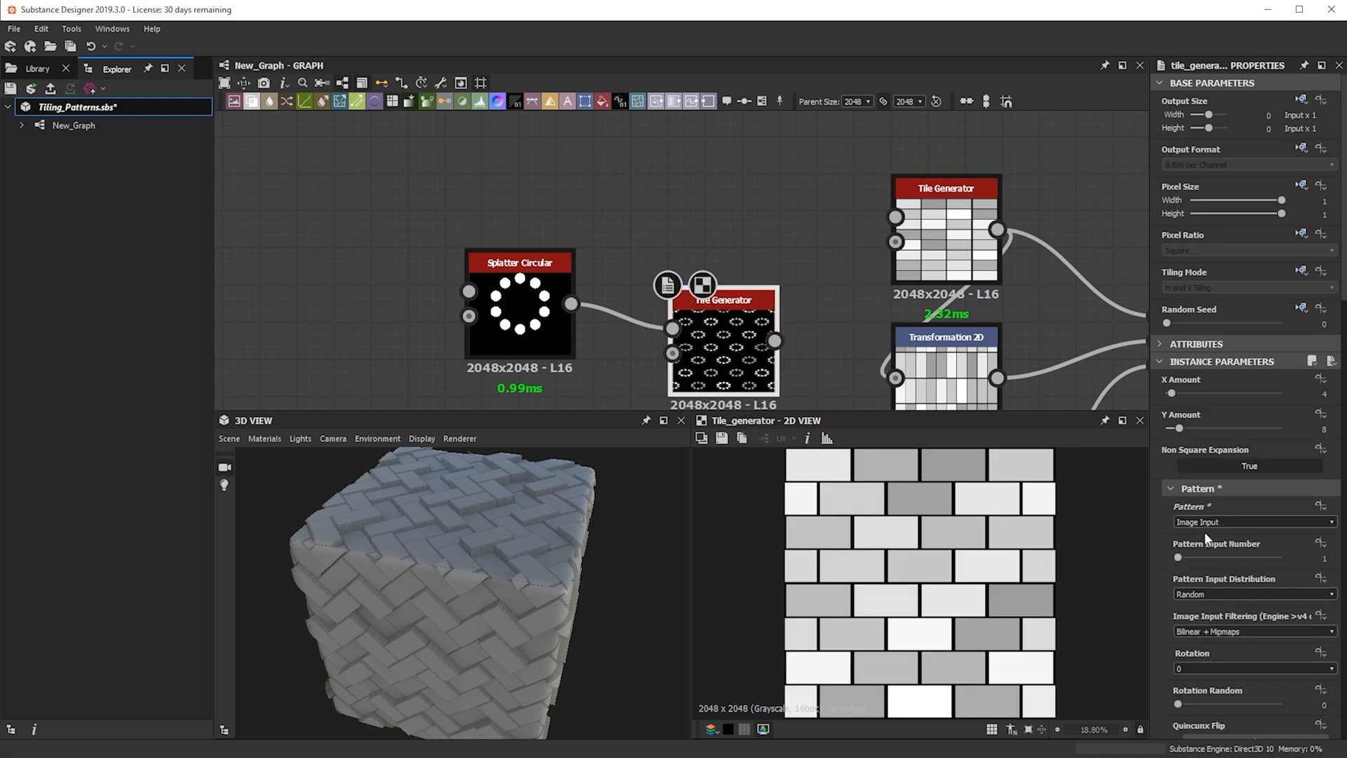
pyautogui.scroll(3, 908, 516)
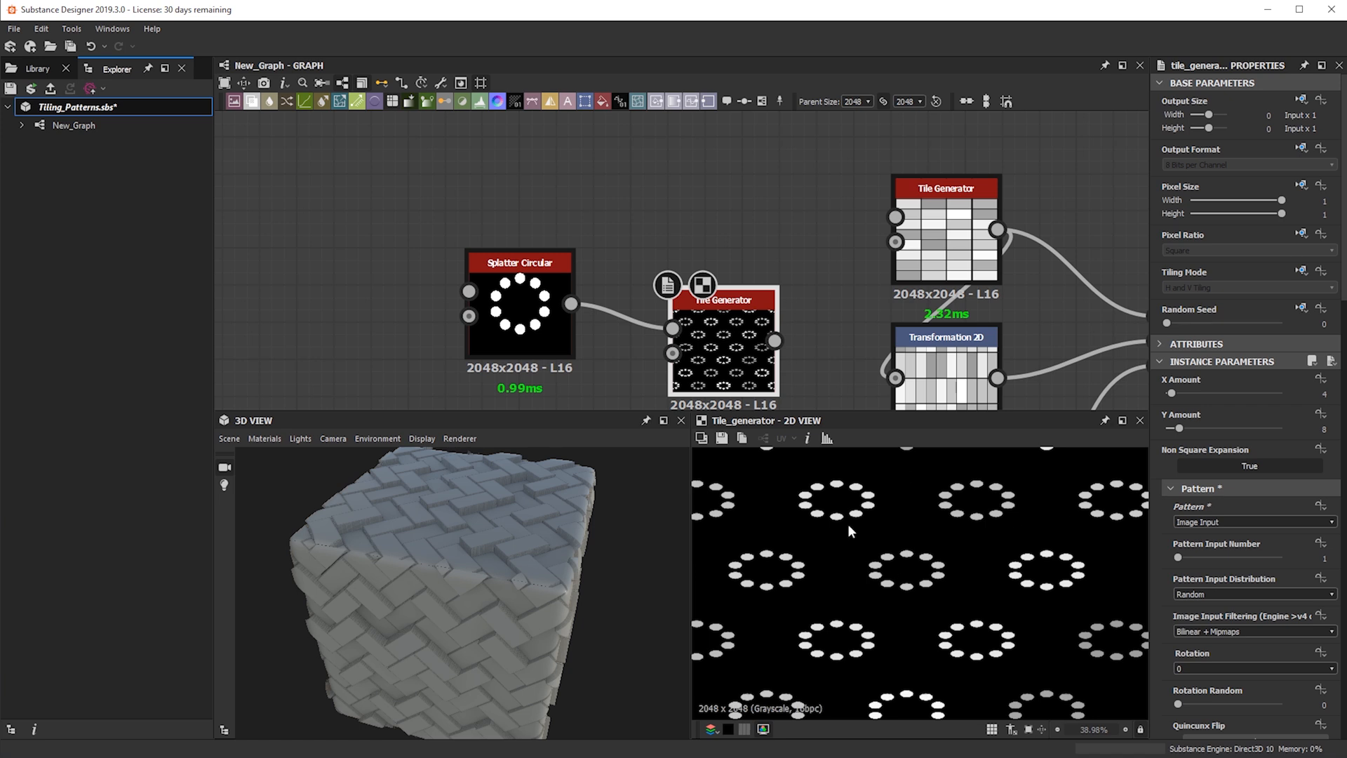
# - Set the Splatter Circular's Pattern Amount to 4 while viewing the Tile Generator's result
pyautogui.click(535, 330)
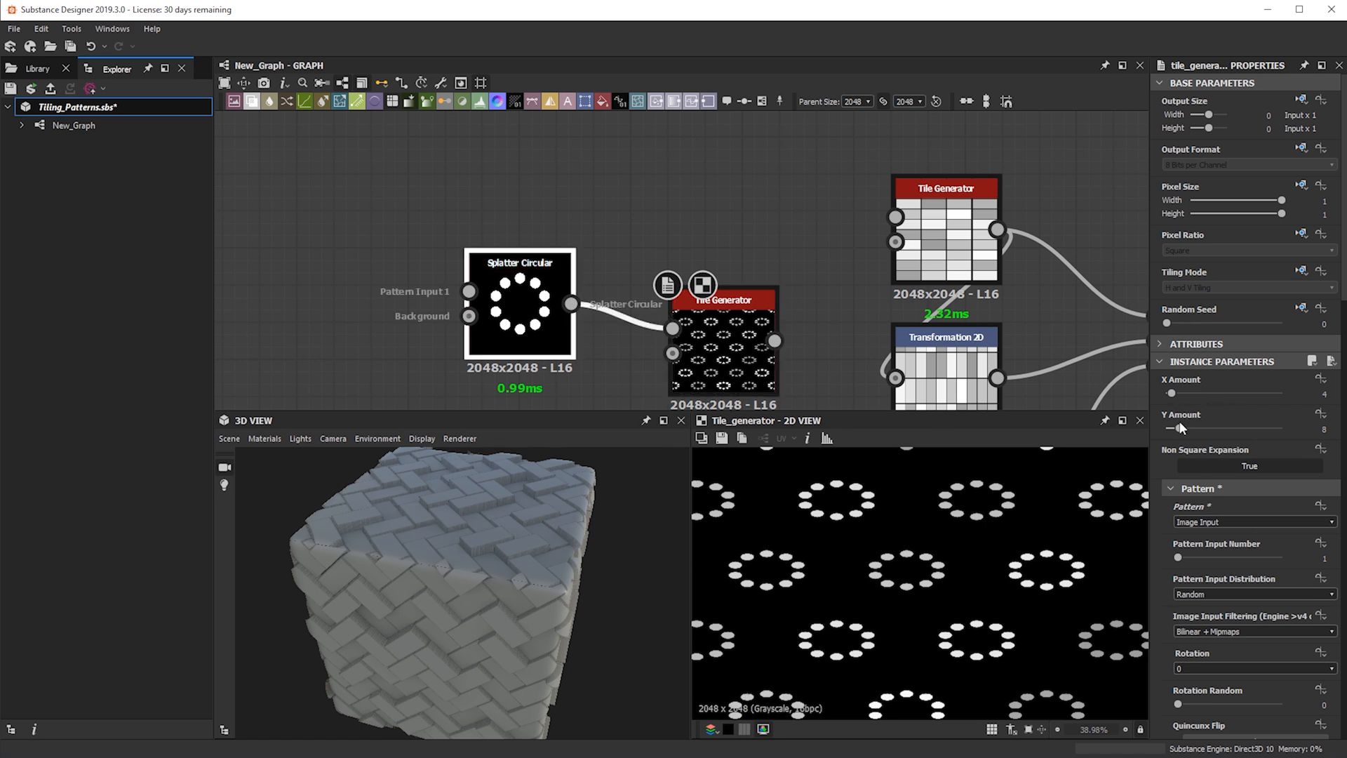
pyautogui.moveTo(1184, 396); pyautogui.dragTo(1174, 397)
pyautogui.scroll(2, 960, 594)
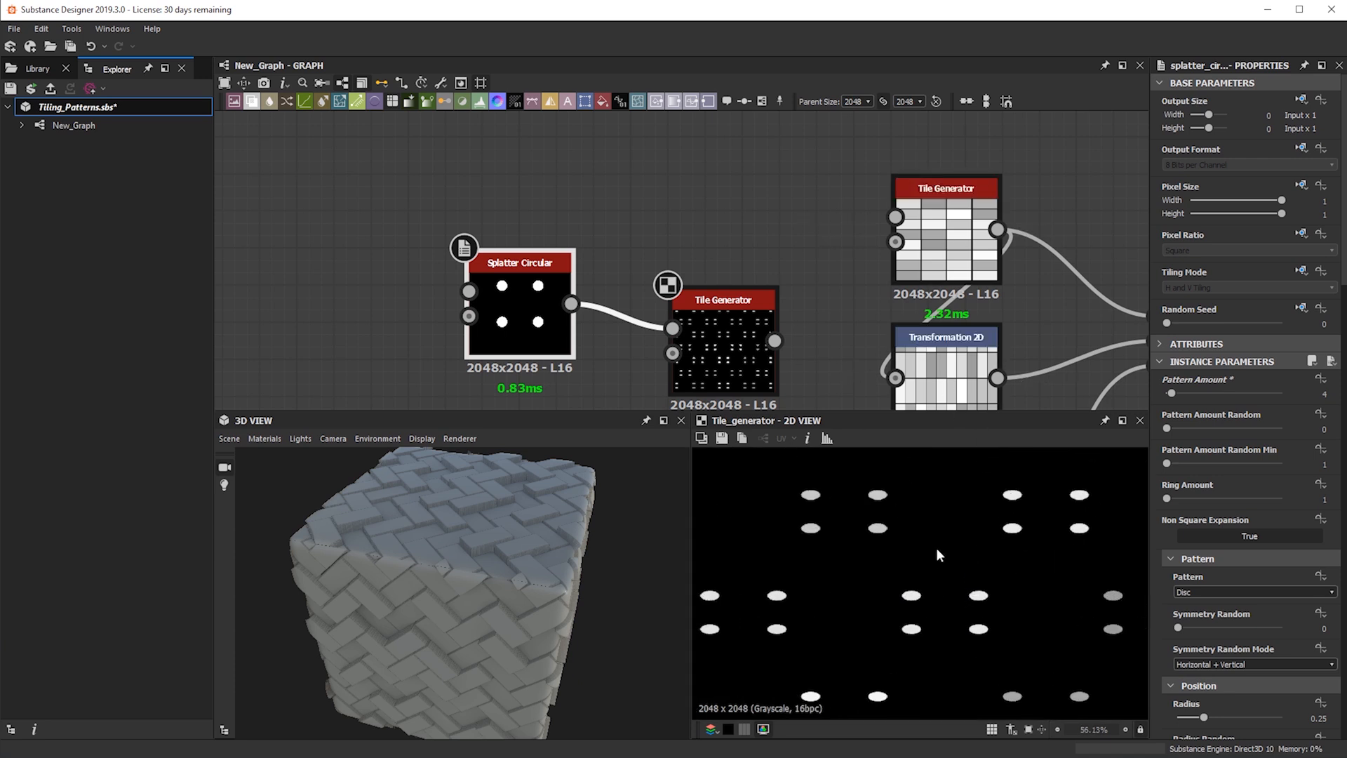
# - Delete the Tile Generator fed by the Splatter Circular and move the Splatter Circular to the empty area below the Tile Sampler
pyautogui.scroll(-6, 911, 622)
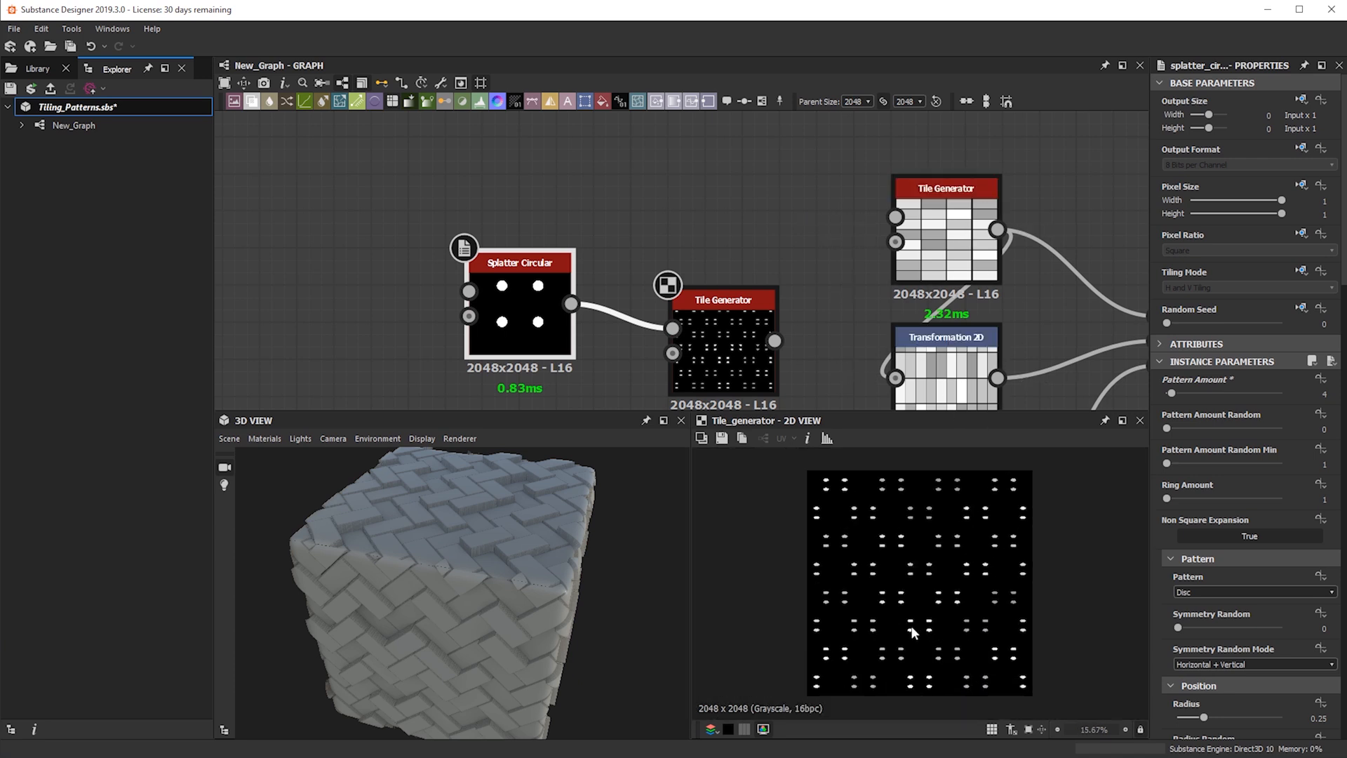
pyautogui.scroll(1, 912, 622)
pyautogui.scroll(2, 947, 223)
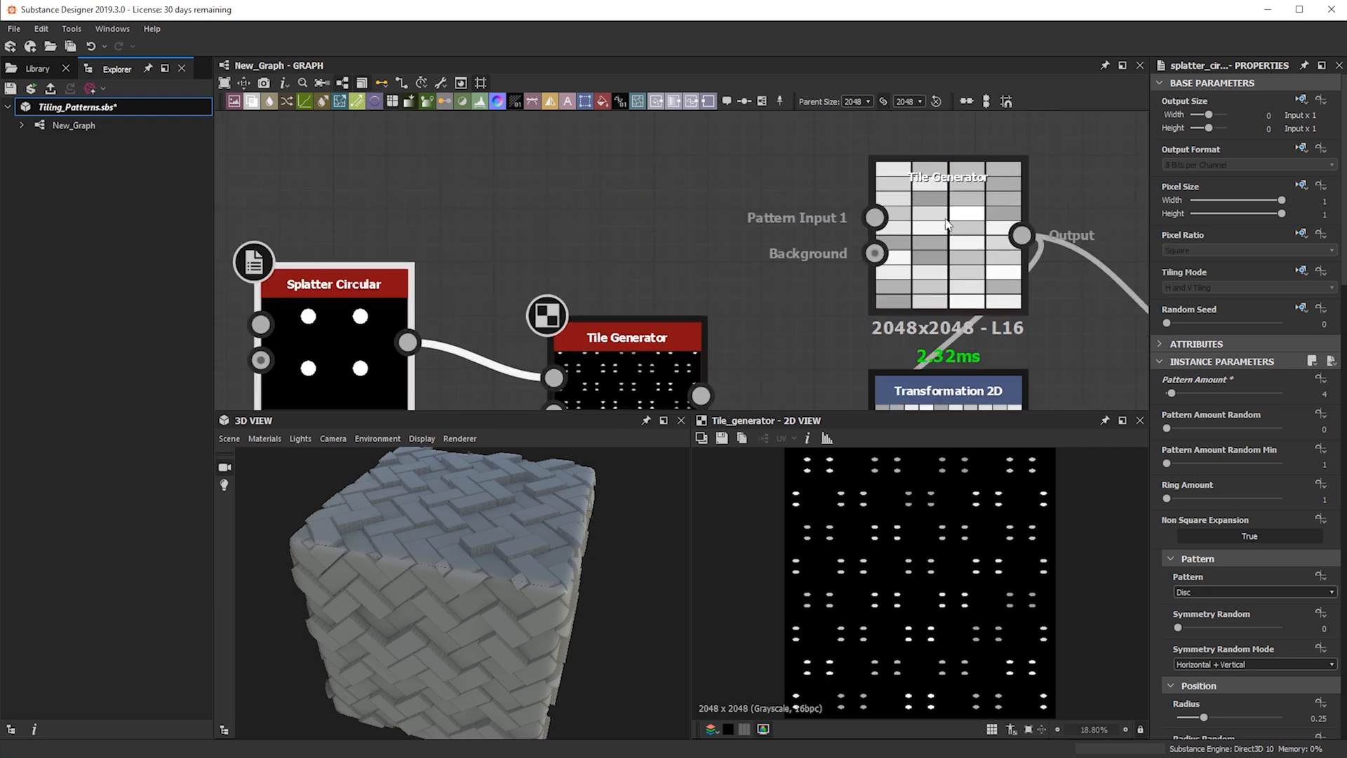
pyautogui.scroll(2, 946, 223)
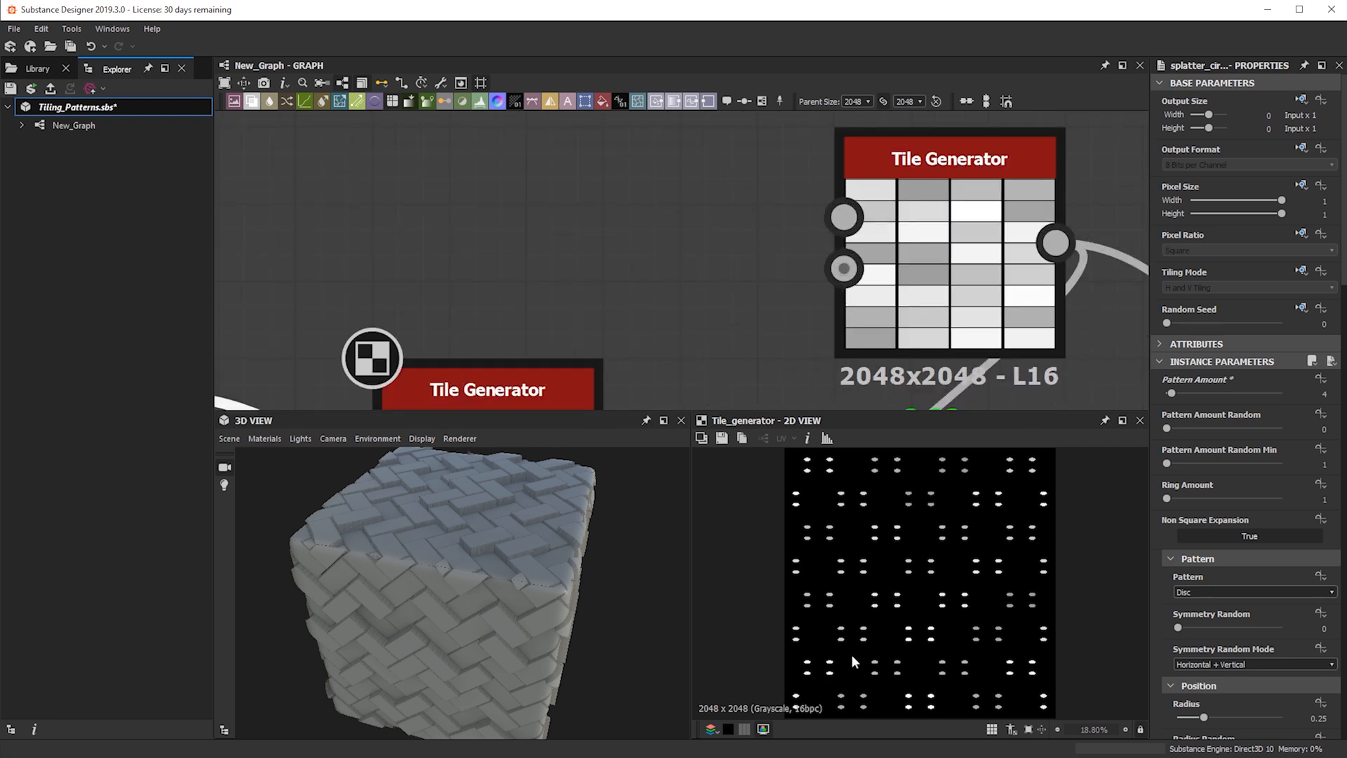
pyautogui.scroll(-4, 618, 200)
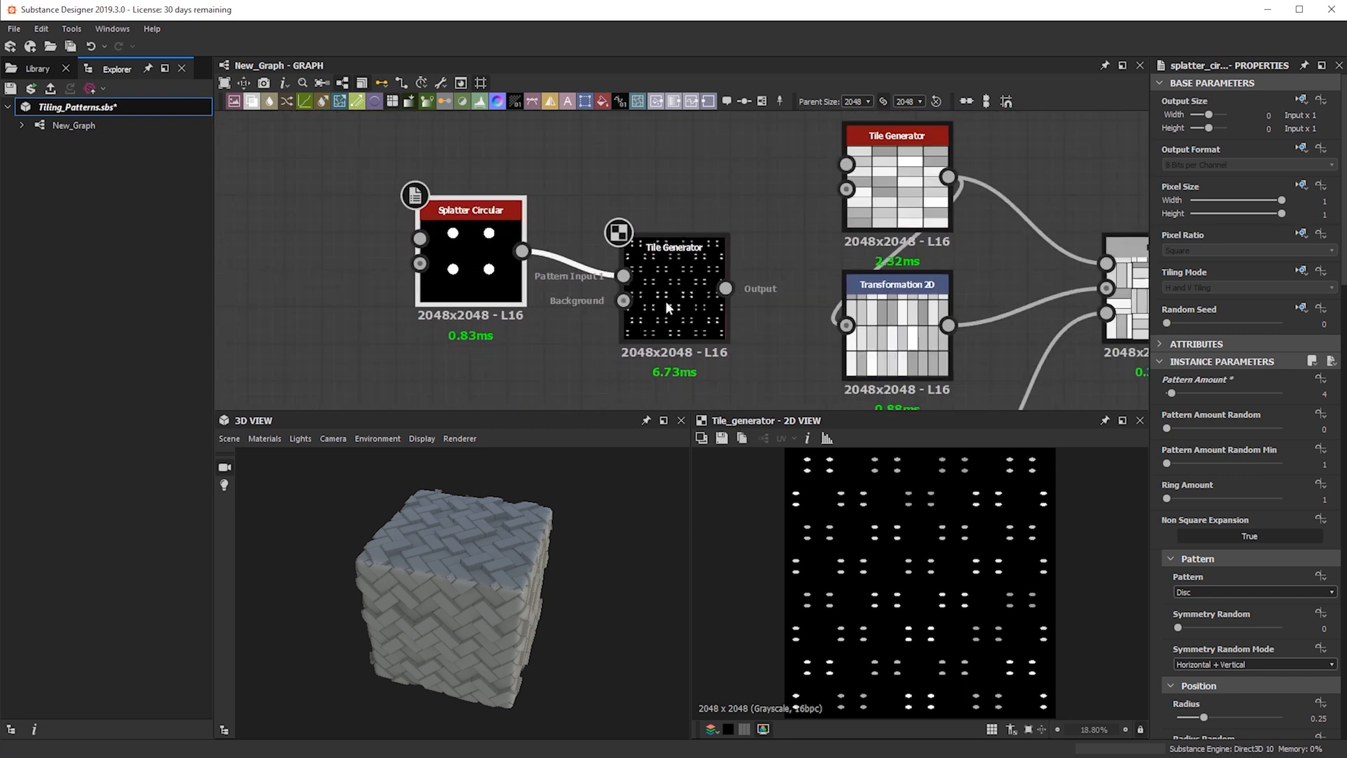
pyautogui.scroll(-3, 665, 300)
pyautogui.click(665, 283)
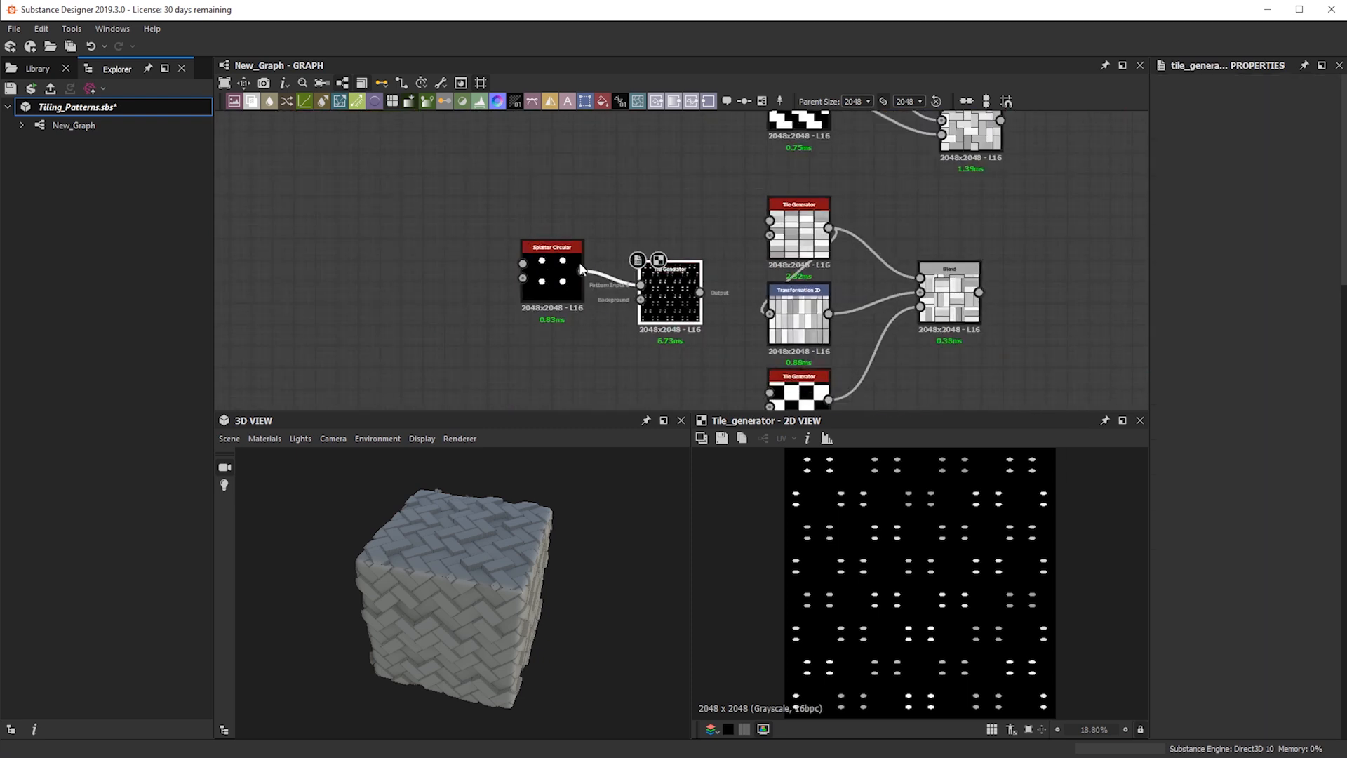
pyautogui.press('Delete')
pyautogui.moveTo(735, 251); pyautogui.dragTo(810, 327)
# - Add a Shape node in the empty area beside the Splatter Circular and reduce its Scale slightly below full size
pyautogui.press('space')
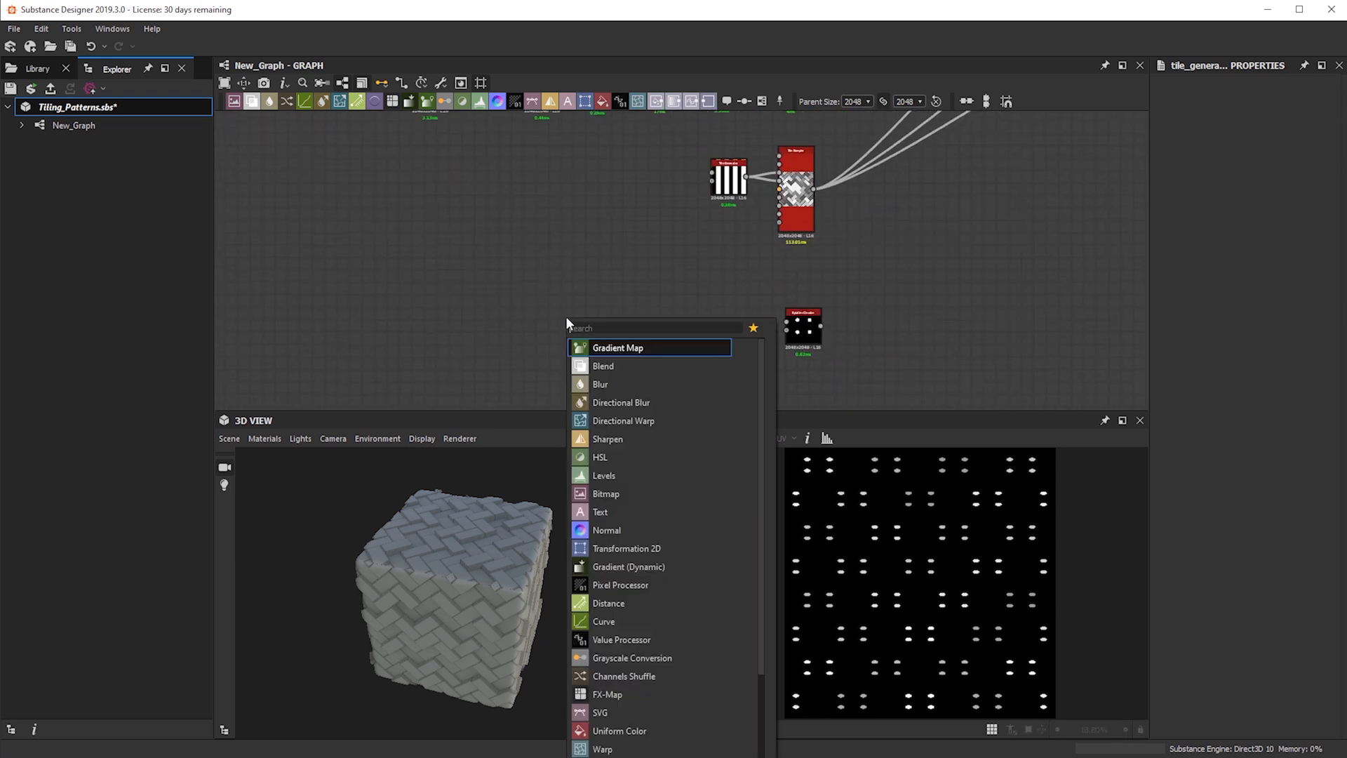
pyautogui.write('shaop')
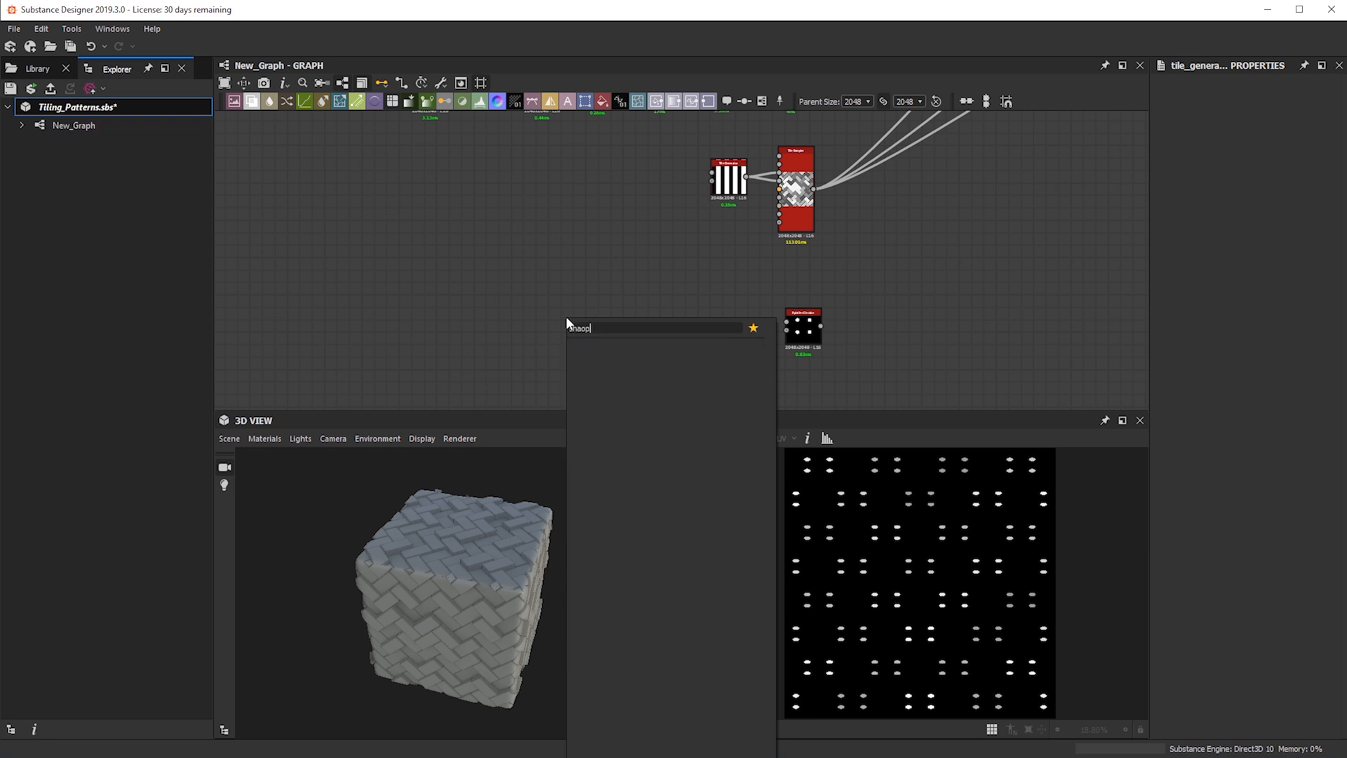
pyautogui.press('Down')
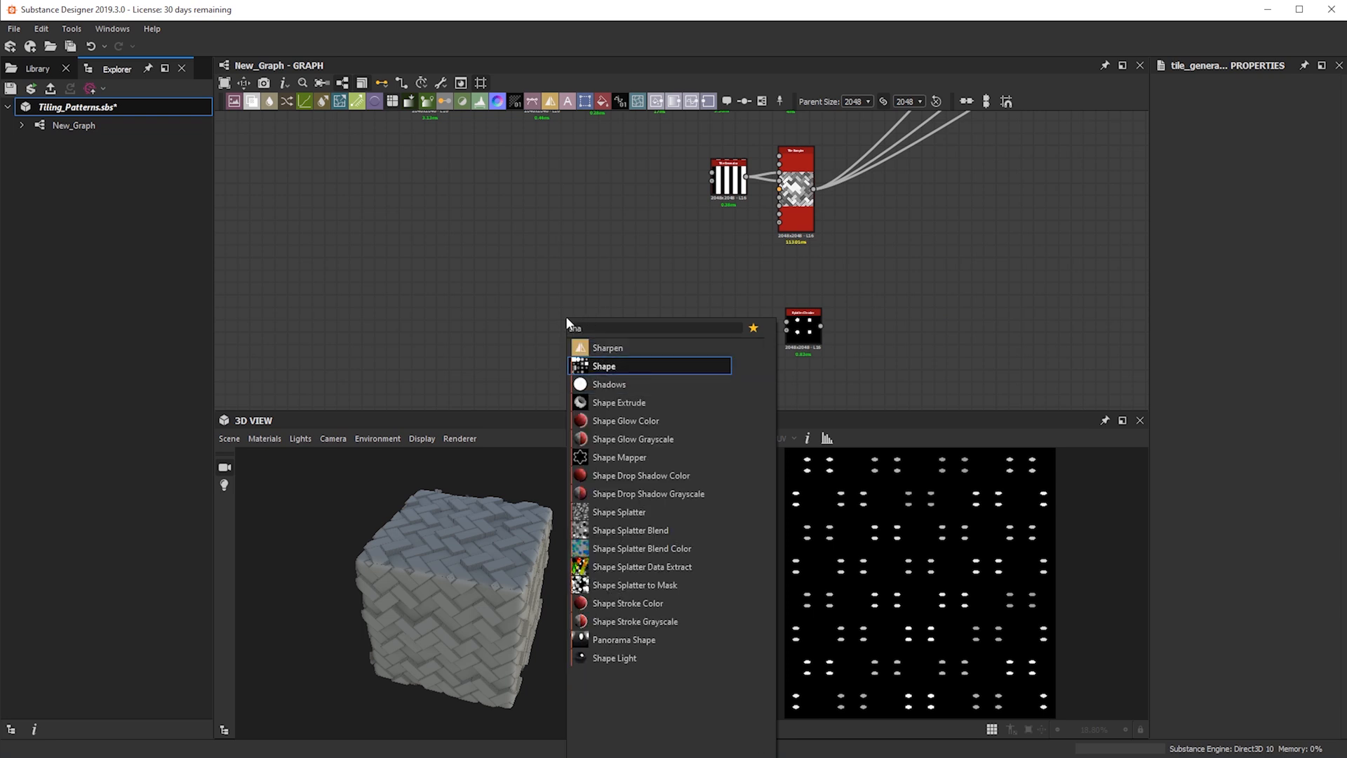
pyautogui.press('Return')
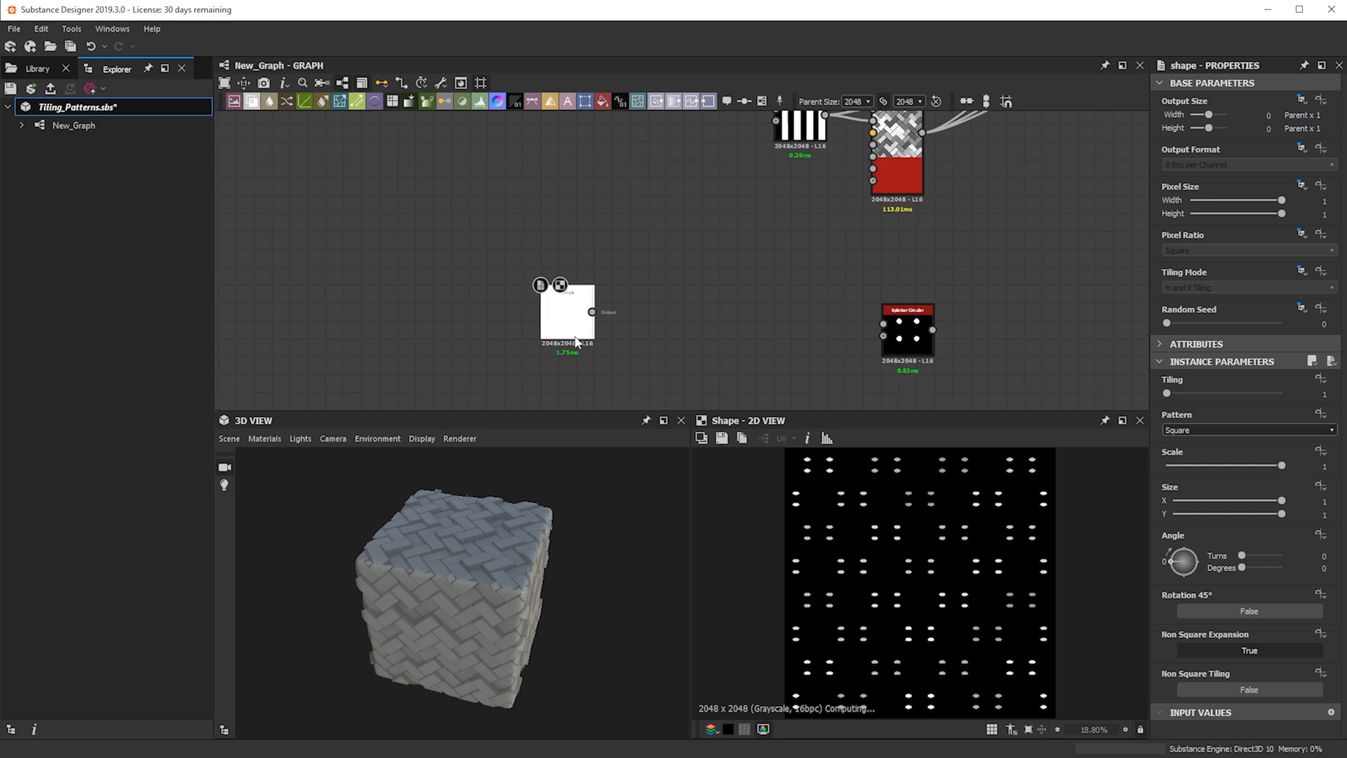
pyautogui.scroll(5, 567, 326)
pyautogui.moveTo(1272, 471); pyautogui.dragTo(1262, 466)
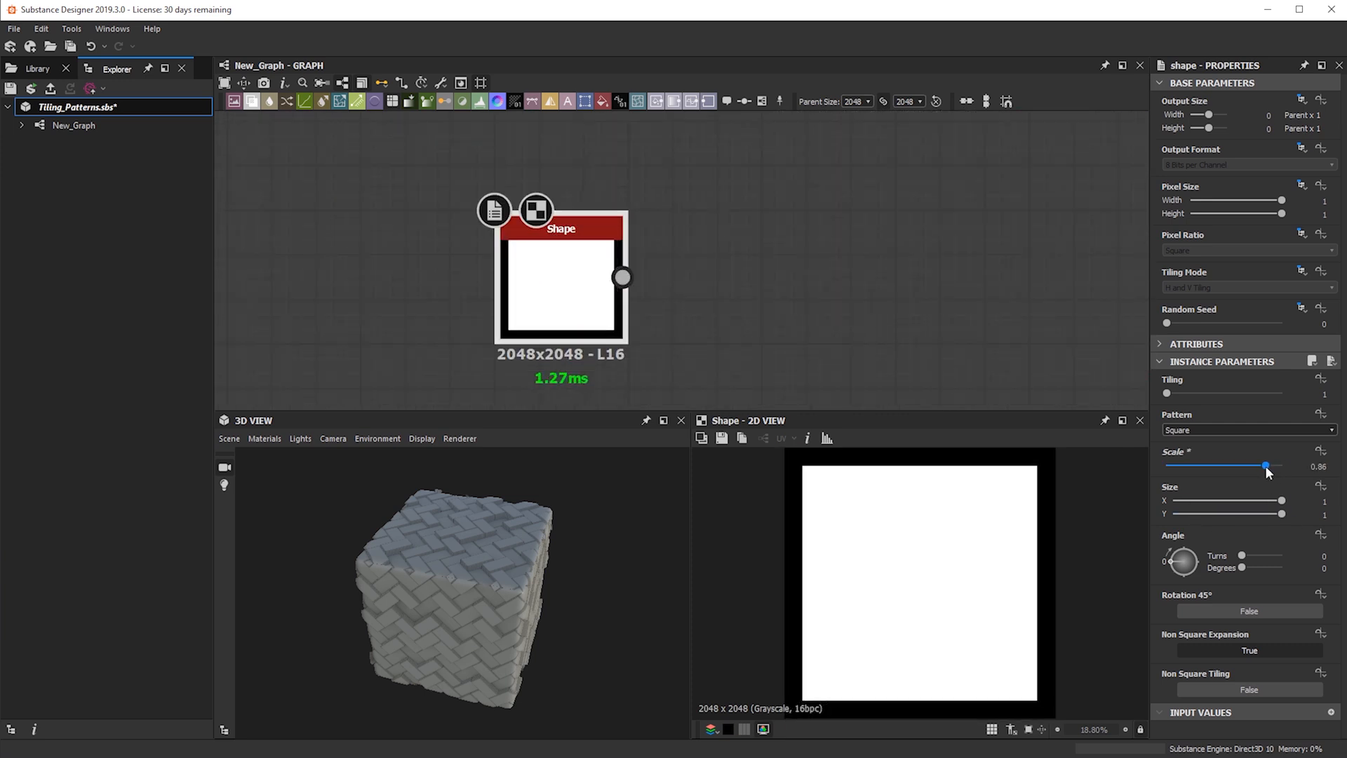
# - Add a Transformation 2D node fed by the Shape, rotate the square 45° into a diamond, and place the node nearer the Shape
pyautogui.press('space')
pyautogui.press('Escape')
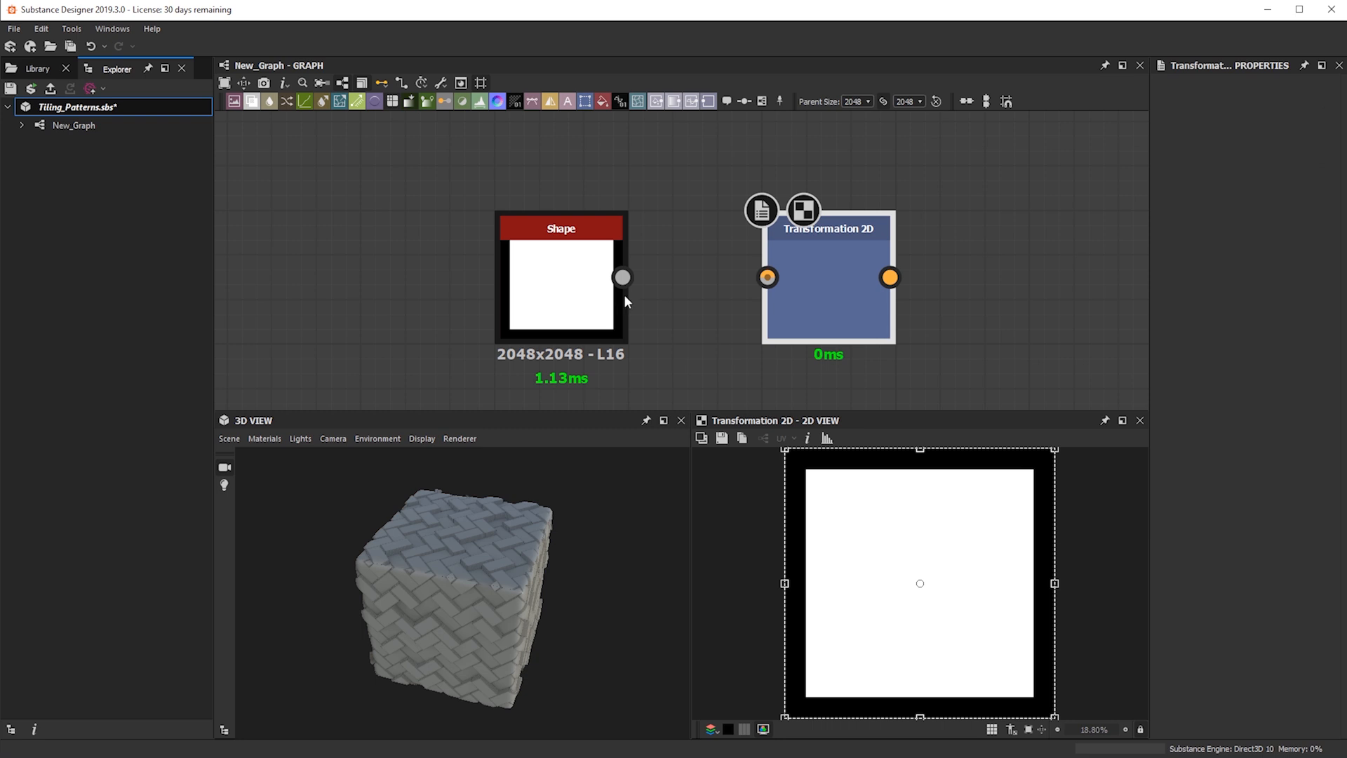
pyautogui.moveTo(623, 279); pyautogui.dragTo(768, 277)
pyautogui.moveTo(1049, 535); pyautogui.dragTo(1061, 609)
pyautogui.moveTo(827, 309); pyautogui.dragTo(764, 308)
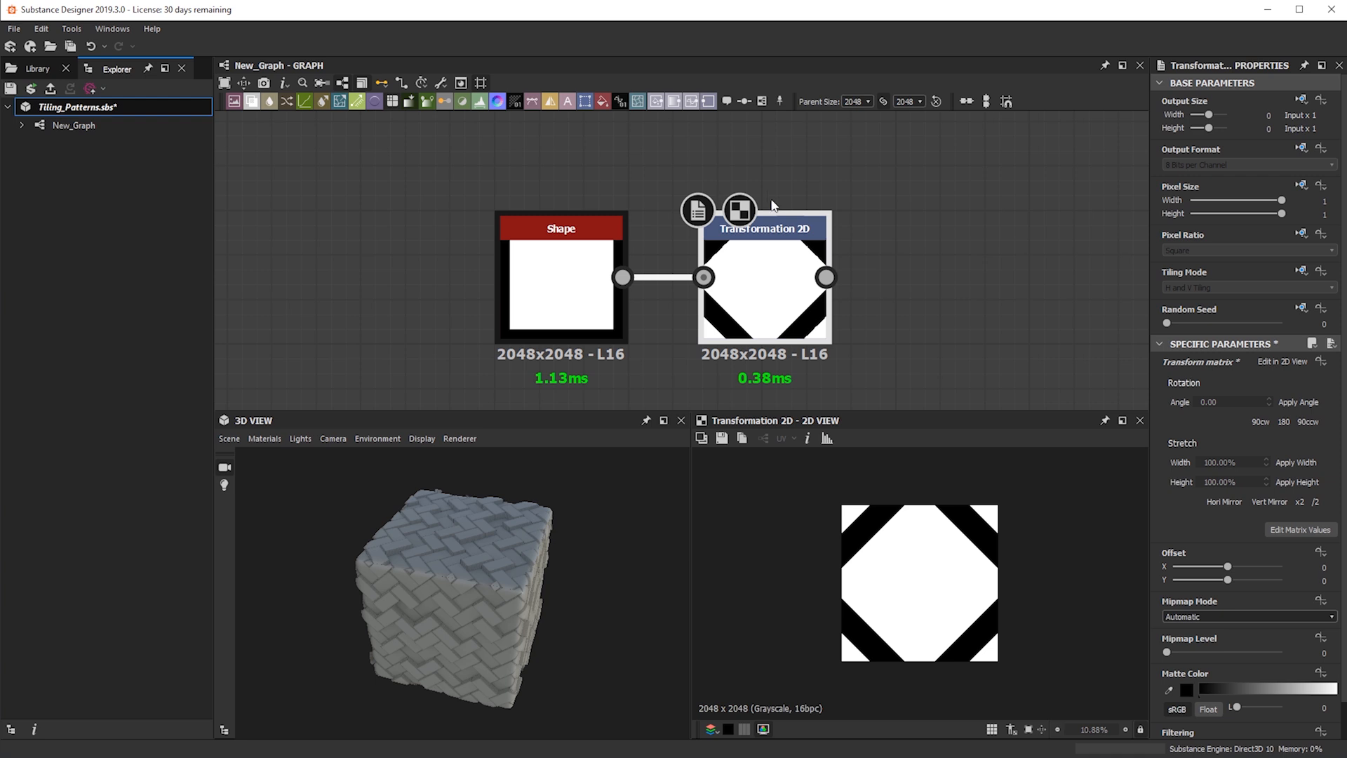
# - Check the rotated square's tiling in the 2D view and set the Transformation 2D's Tiling Mode to Absolute with No Tiling
pyautogui.press('t')
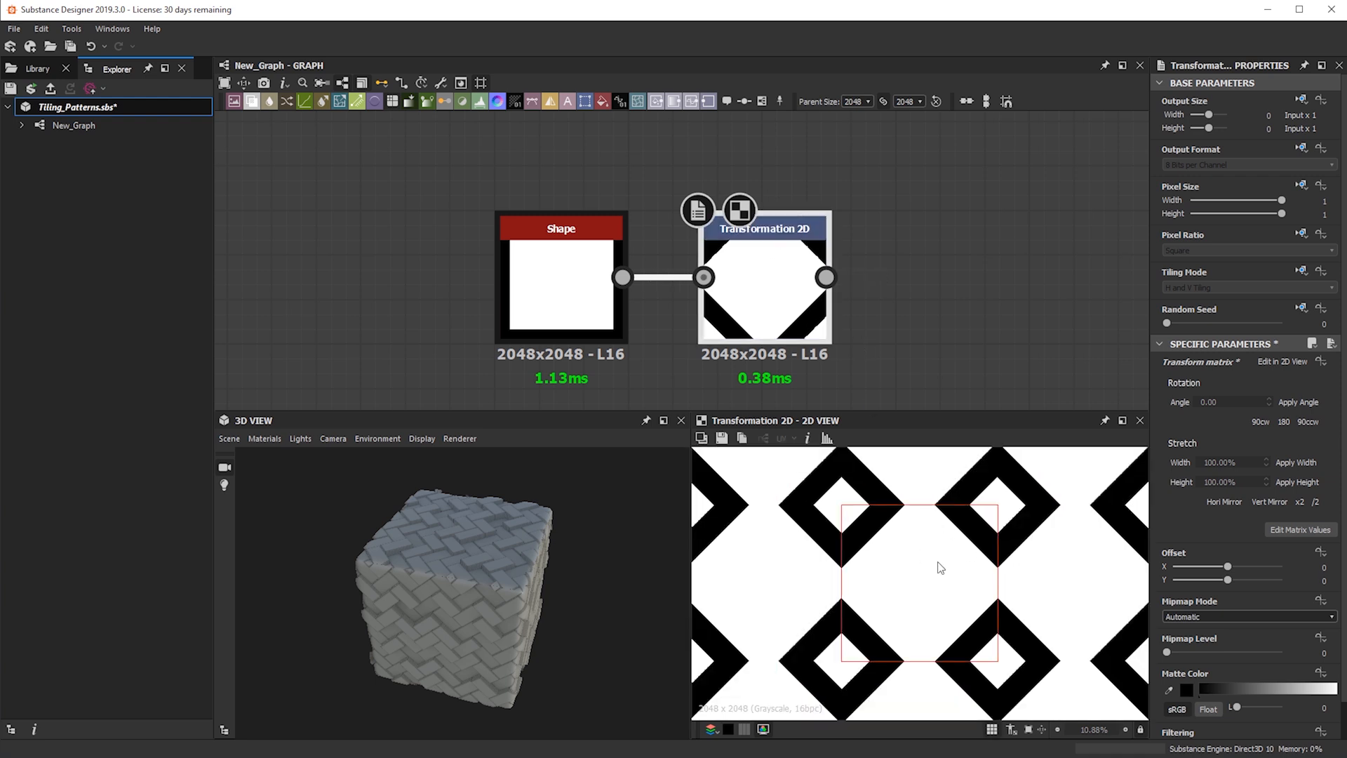
pyautogui.press('t')
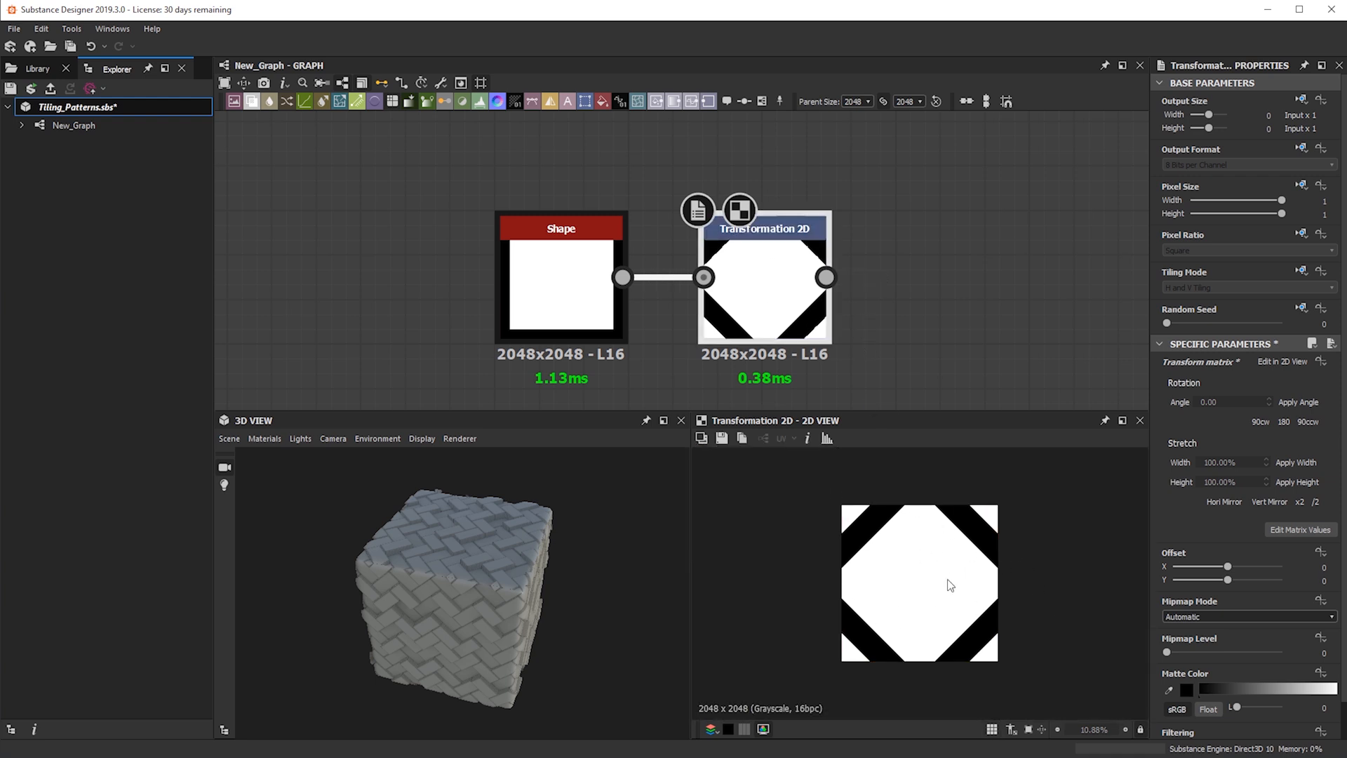
pyautogui.scroll(-3, 859, 203)
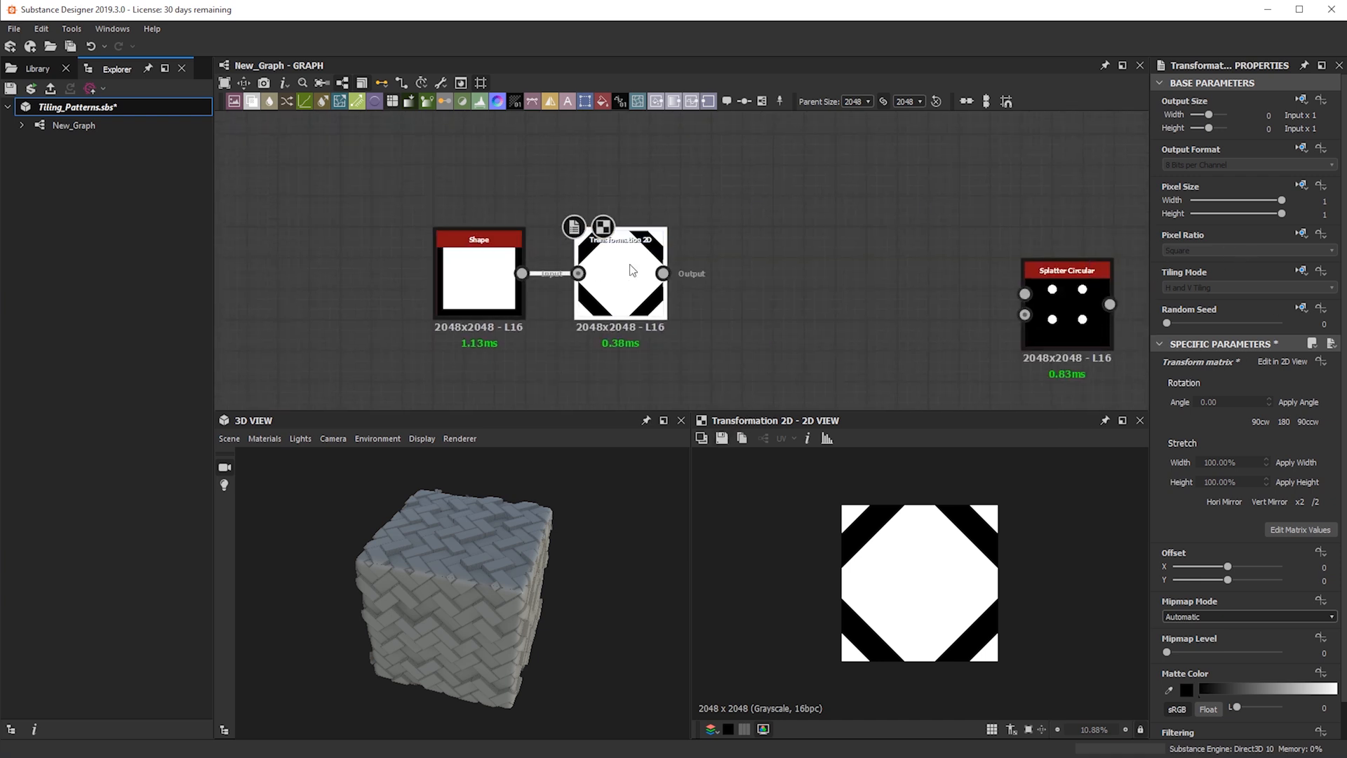
pyautogui.click(1301, 272)
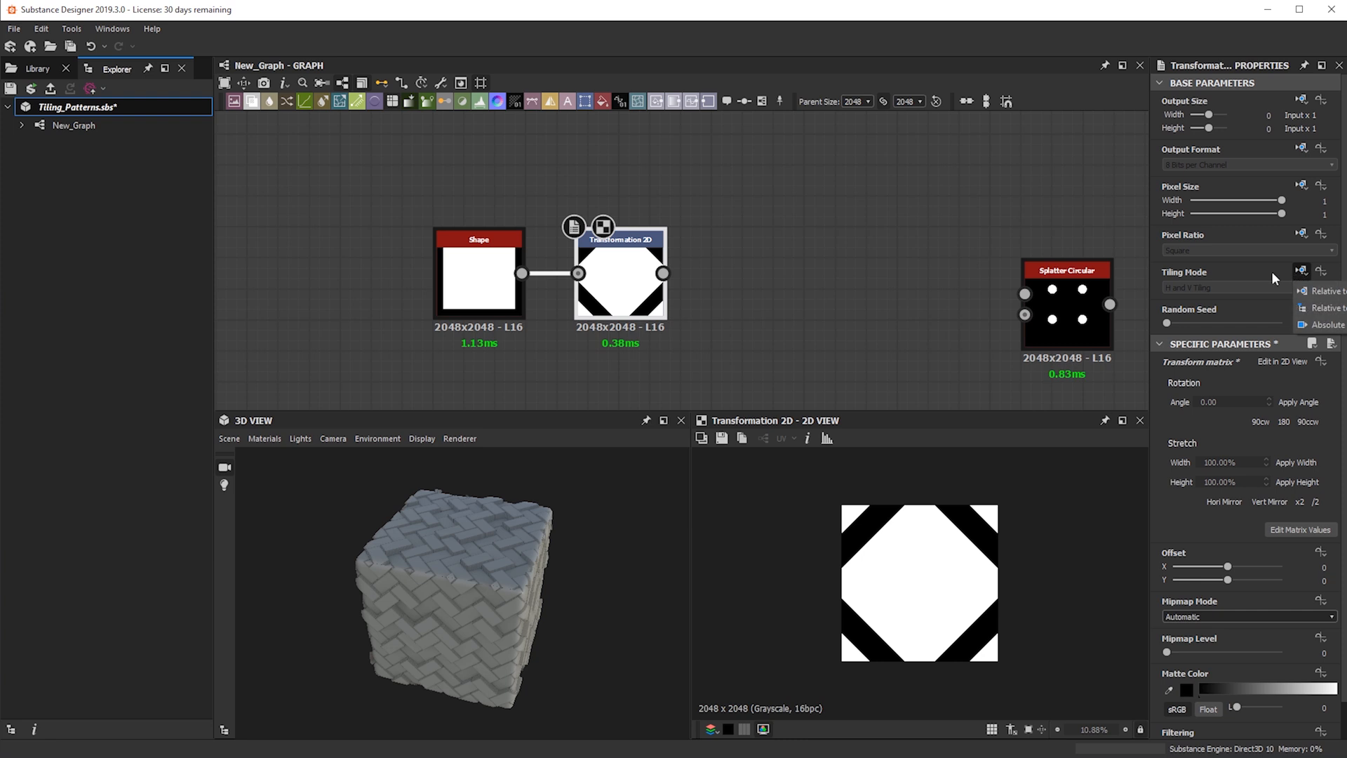
pyautogui.click(1325, 325)
pyautogui.click(1215, 284)
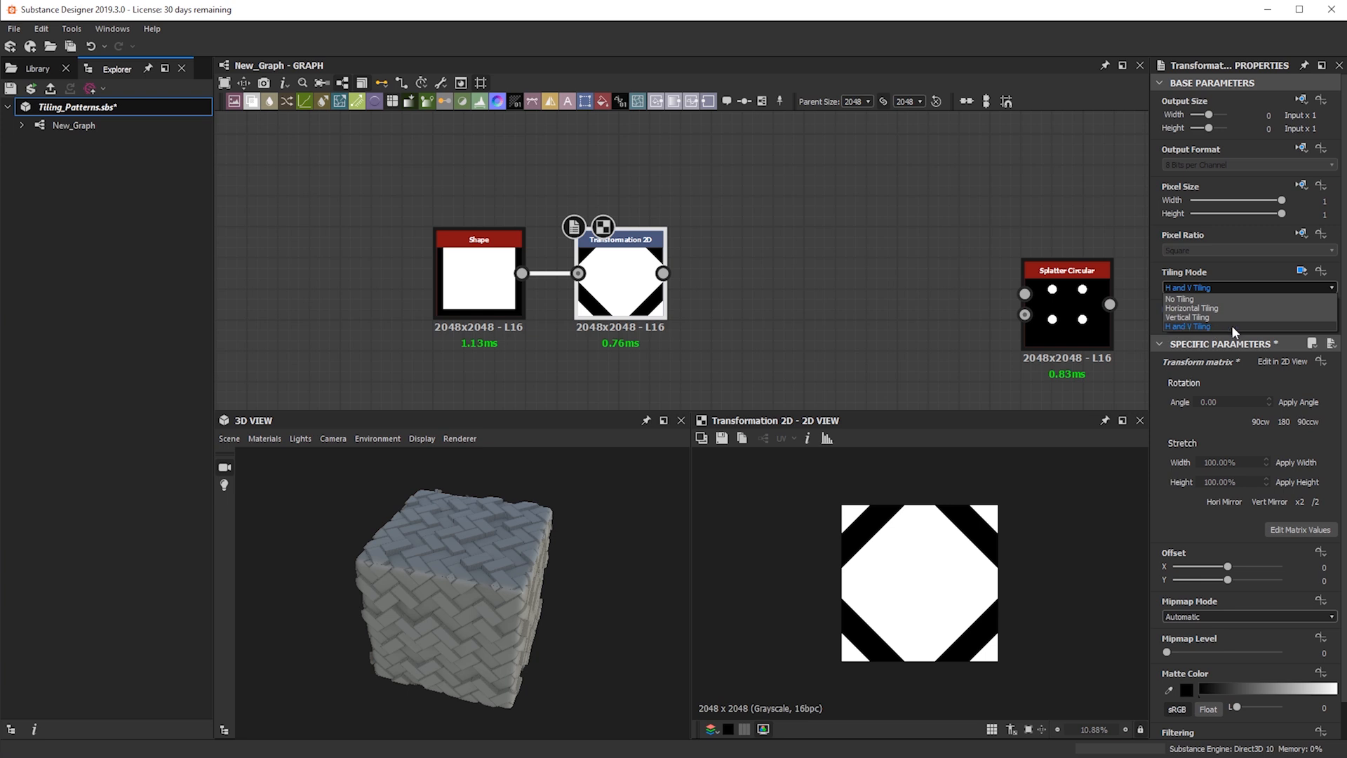
pyautogui.click(1276, 299)
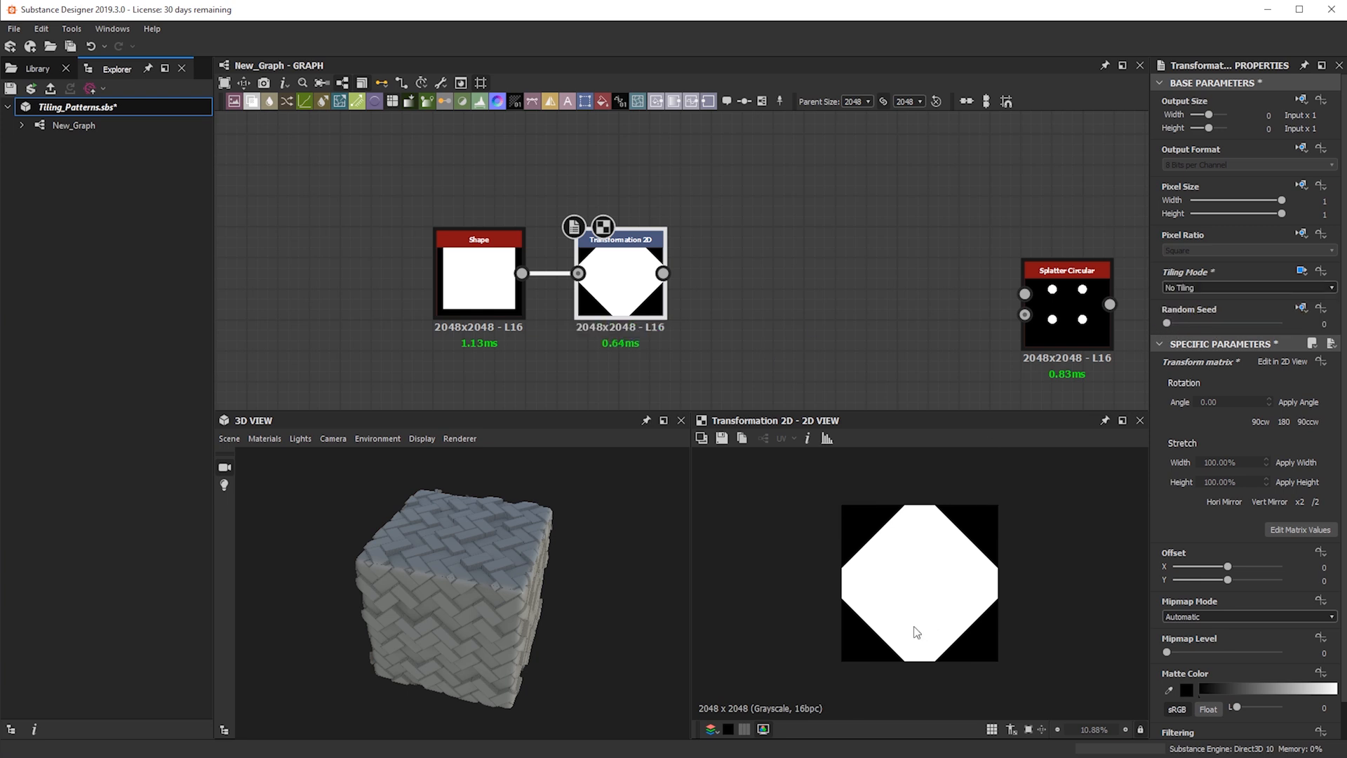
# - Scale the rotated square down in the 2D view until the diamond's corners meet the canvas edges
pyautogui.click(612, 306)
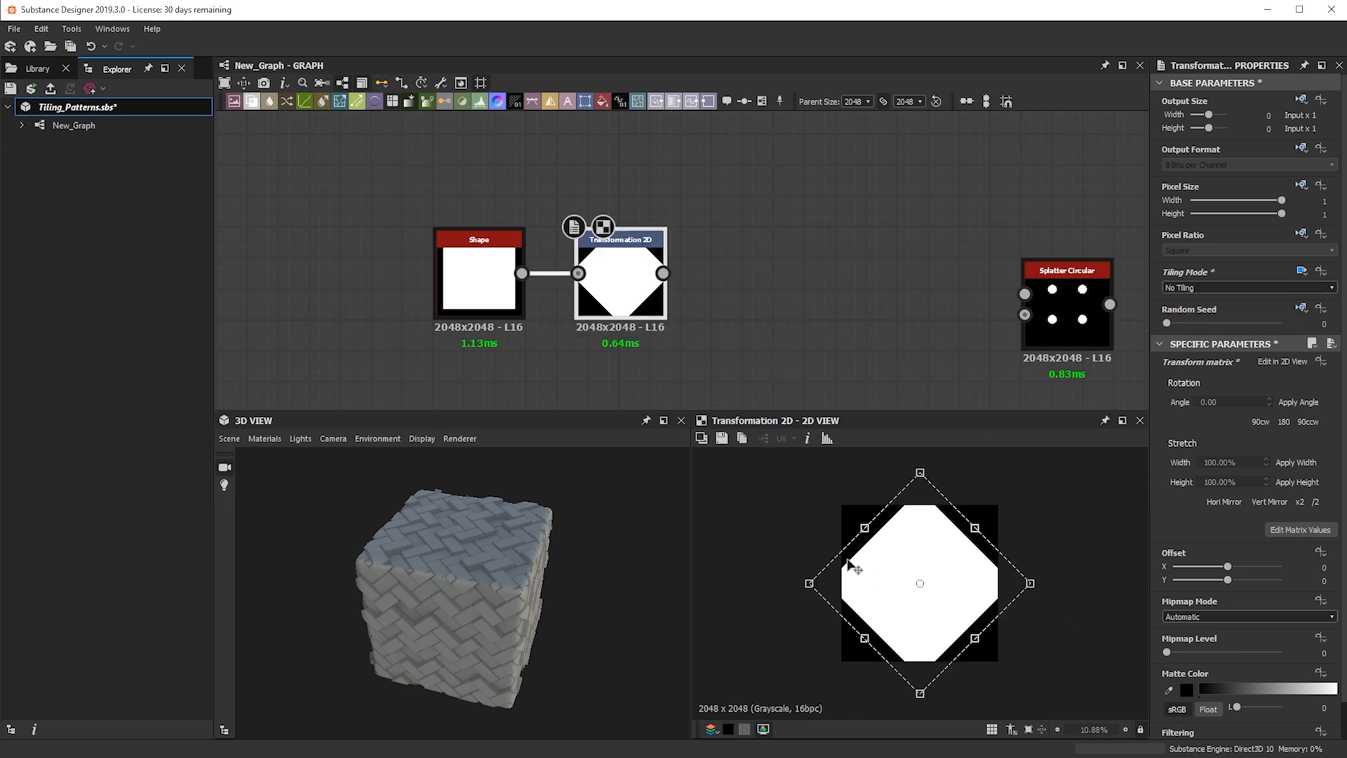
pyautogui.moveTo(919, 471); pyautogui.dragTo(910, 499)
pyautogui.click(840, 287)
# - Add a second Transformation 2D after the first and set its Stretch Height to 50%
pyautogui.click(629, 285)
pyautogui.press('space')
pyautogui.write('tr')
pyautogui.click(646, 305)
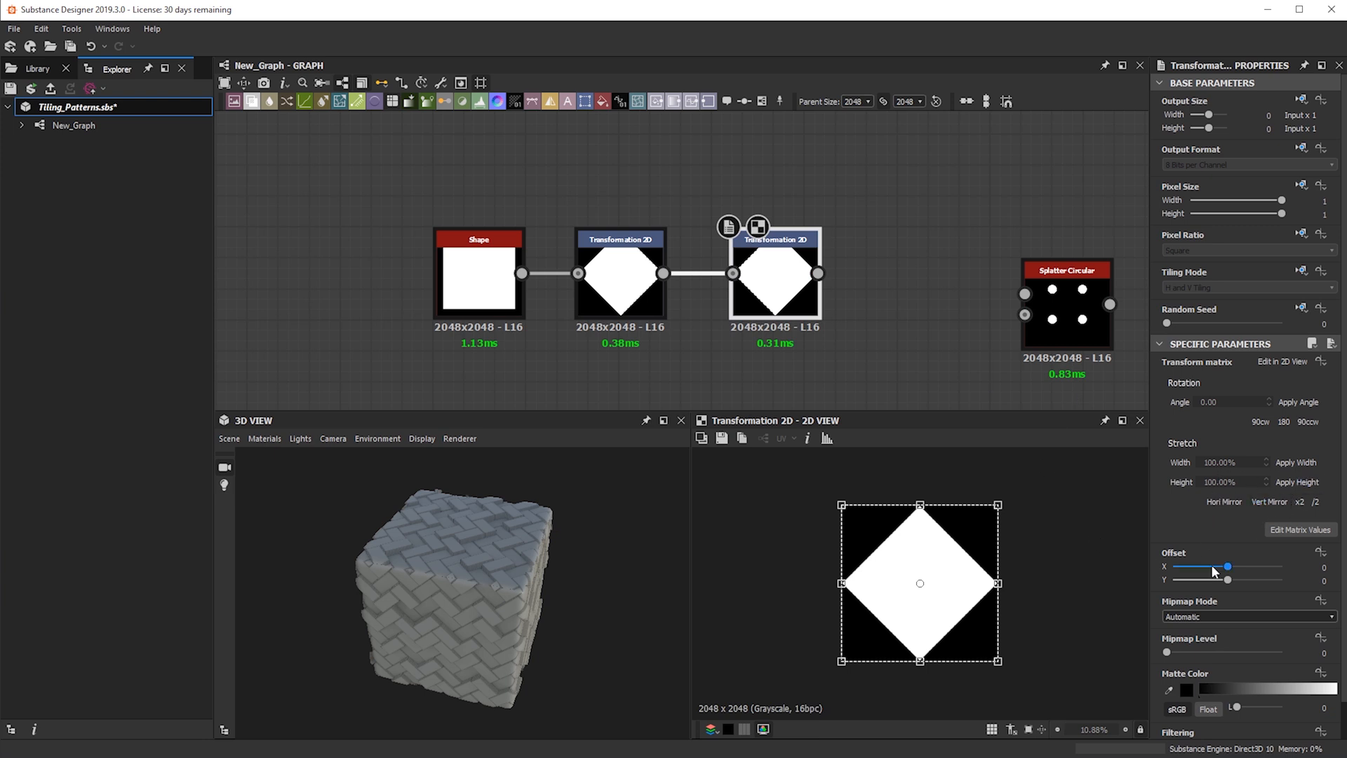
pyautogui.click(1224, 482)
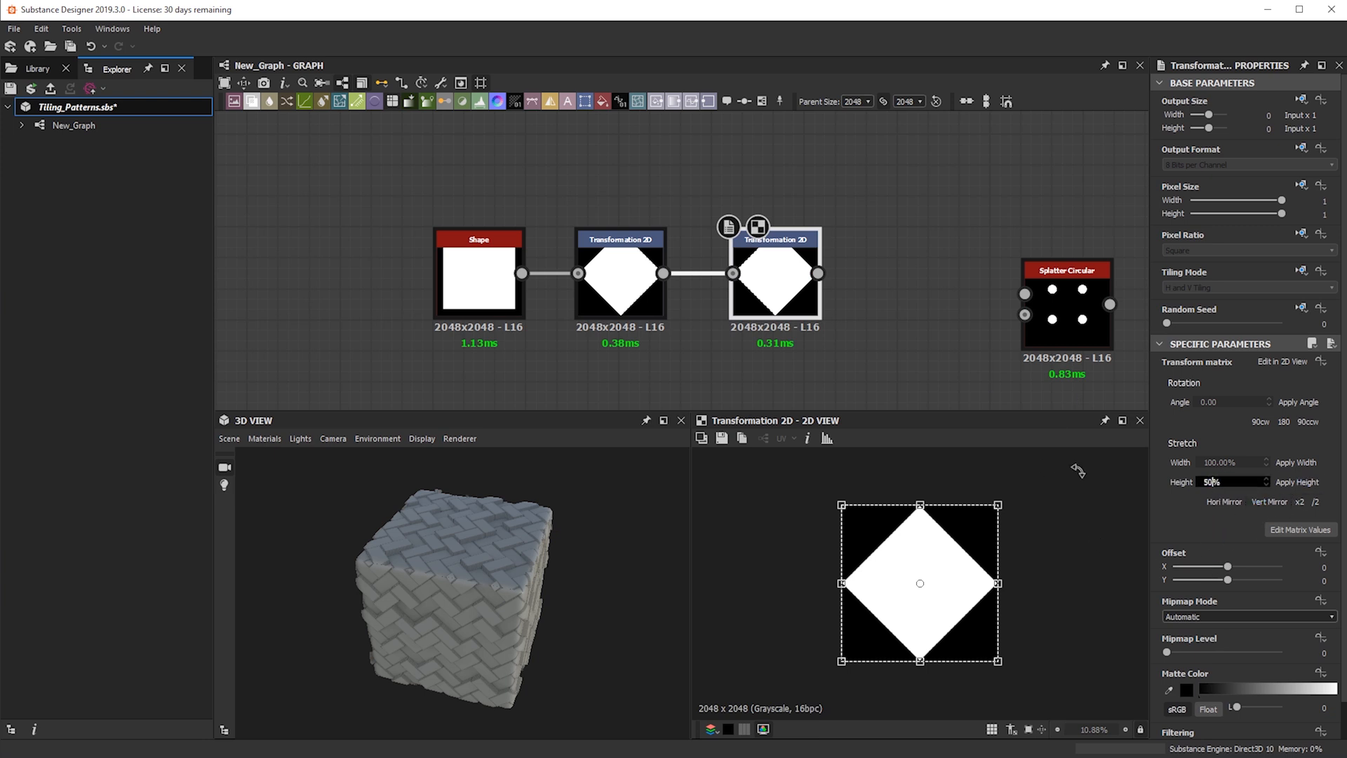
pyautogui.write('50')
pyautogui.press('Return')
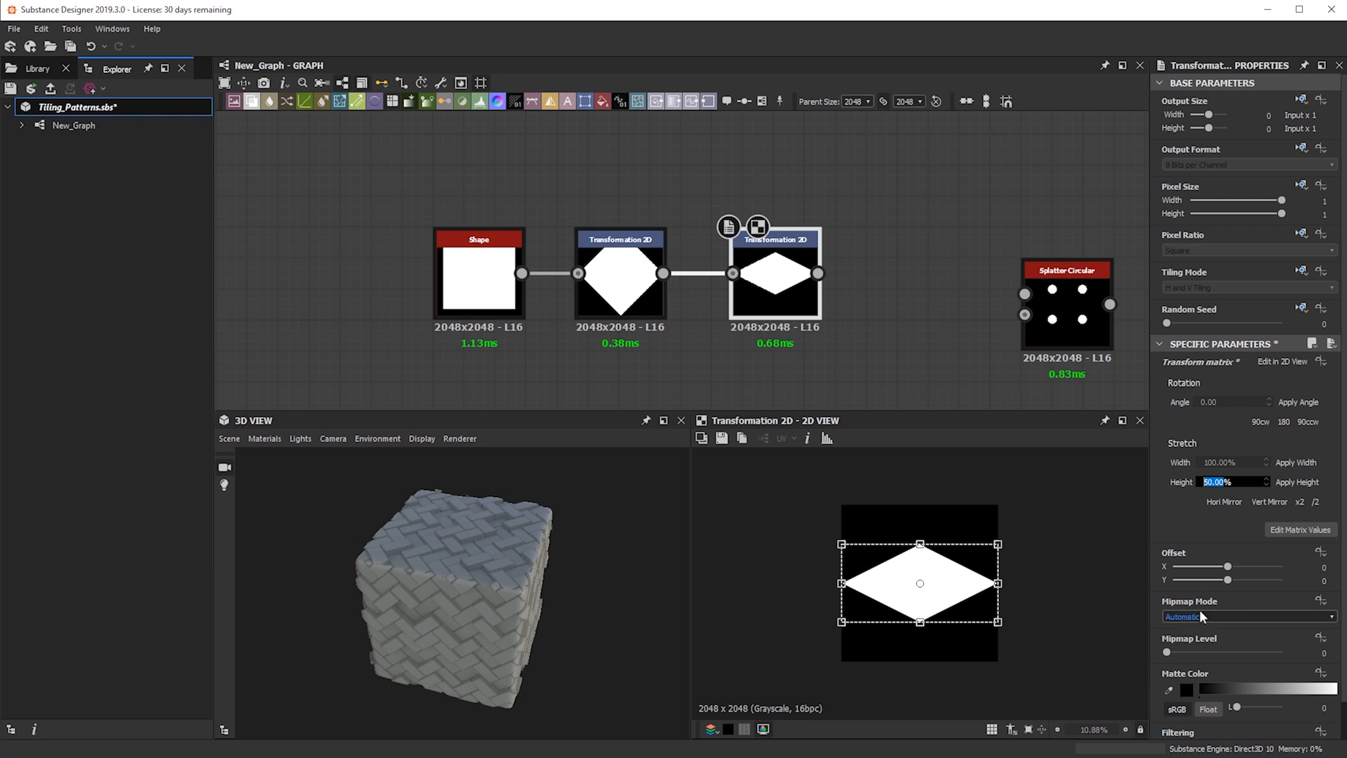
# - Try a Y Offset of 0.25 on the second Transformation 2D and undo it
pyautogui.doubleClick(1324, 580)
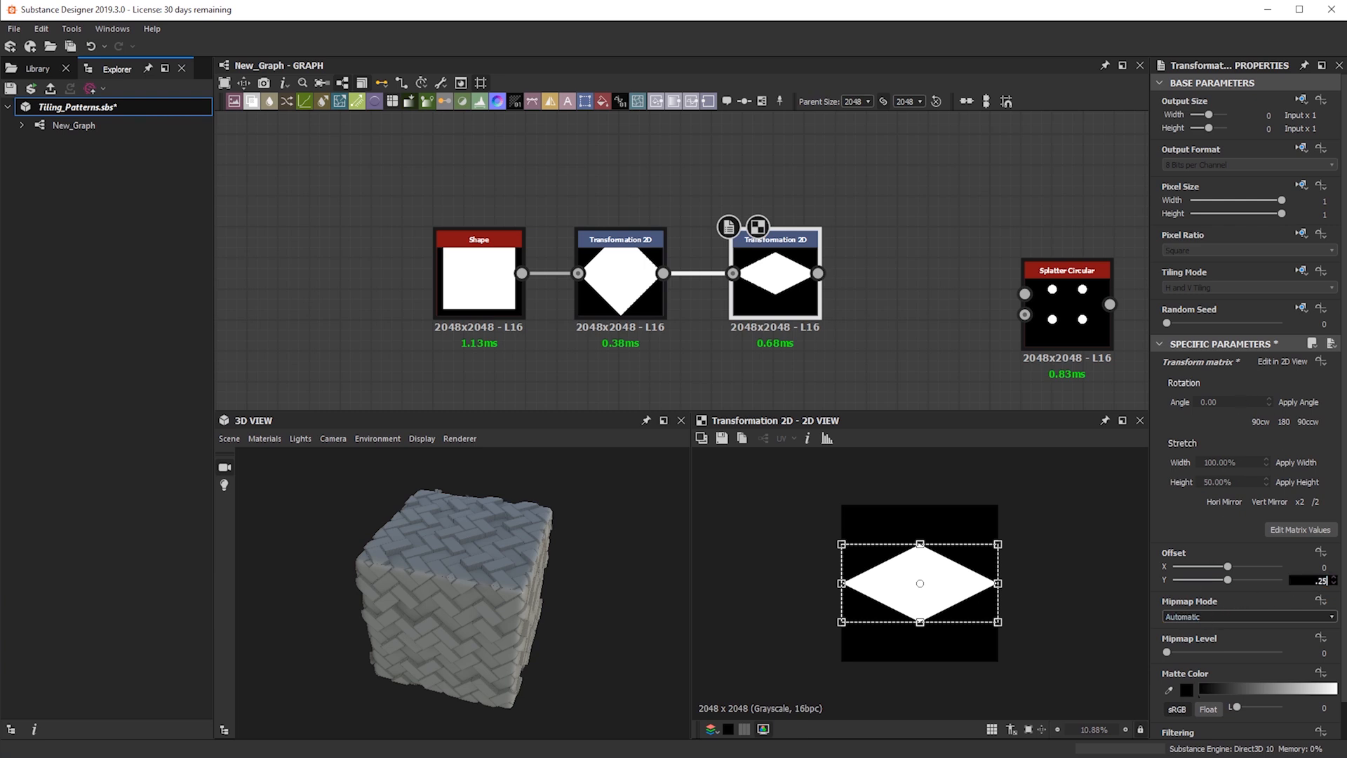
pyautogui.write('.25')
pyautogui.press('Return')
pyautogui.hotkey('ctrl', 'z')
# - Set the second Transformation 2D's Y Offset to 0.5
pyautogui.doubleClick(1315, 580)
pyautogui.write('.5')
pyautogui.press('Return')
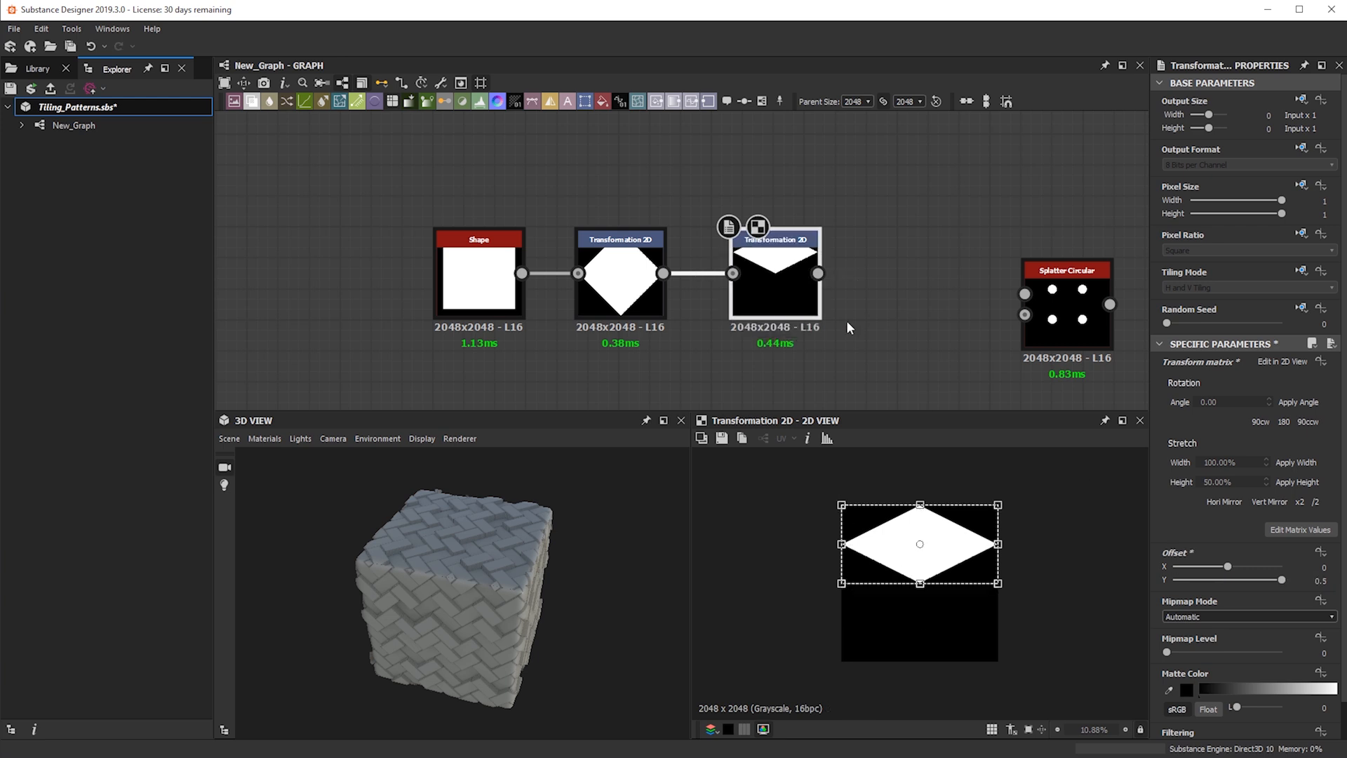
# - Move the Splatter Circular closer to the second Transformation 2D and connect that node's output to its Pattern Input 1
pyautogui.moveTo(851, 322); pyautogui.dragTo(615, 286, button='middle')
pyautogui.moveTo(845, 288); pyautogui.dragTo(803, 239)
pyautogui.moveTo(581, 237); pyautogui.dragTo(757, 226)
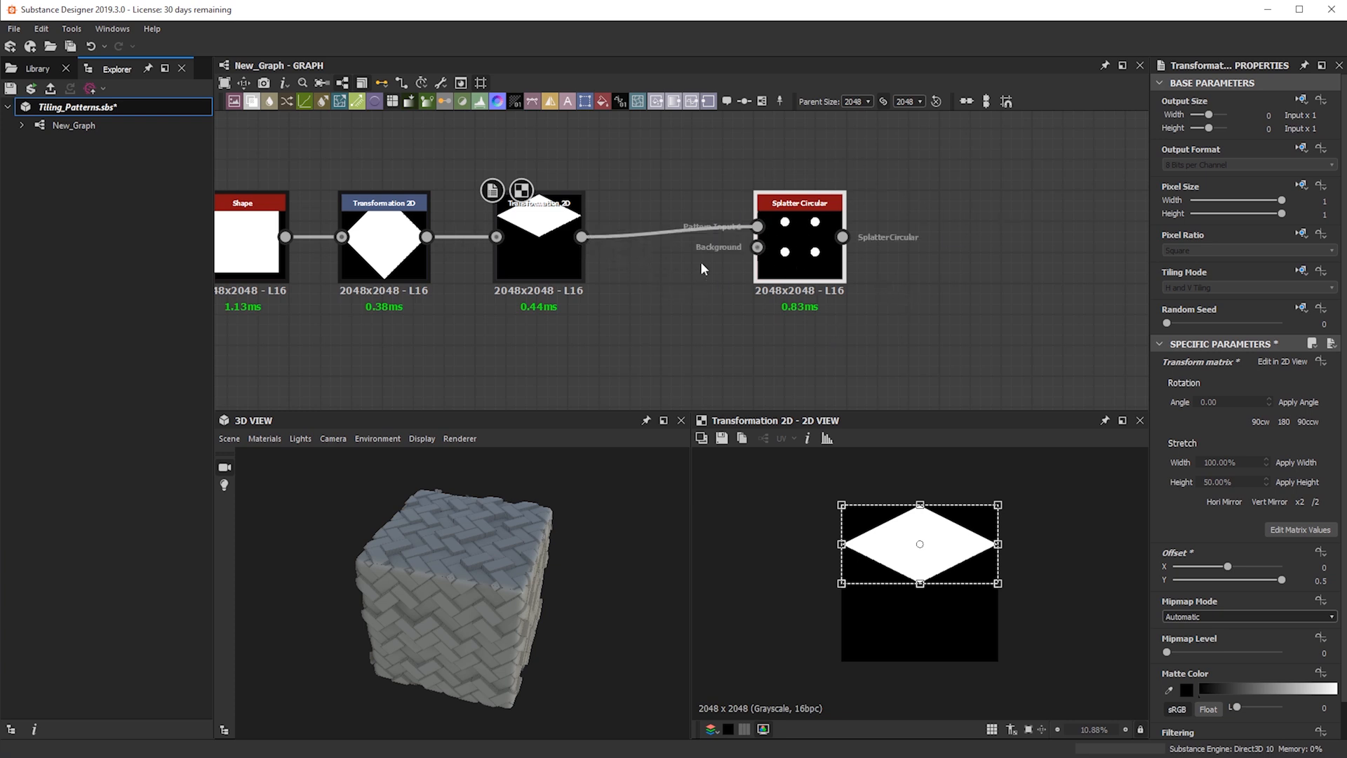
# - Show the Splatter Circular in the 2D view and set its Pattern to Image Input
pyautogui.click(800, 242)
pyautogui.scroll(1, 803, 242)
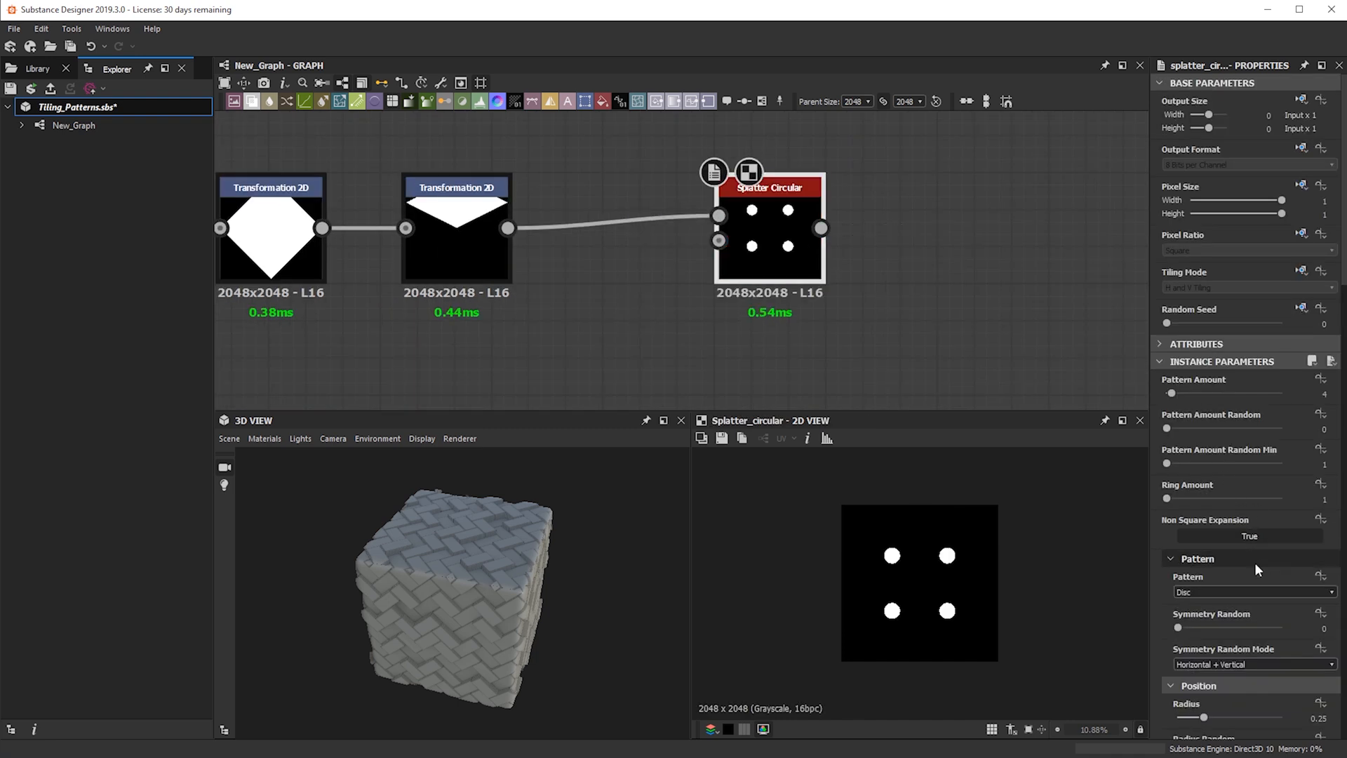
pyautogui.click(1243, 591)
pyautogui.click(1218, 604)
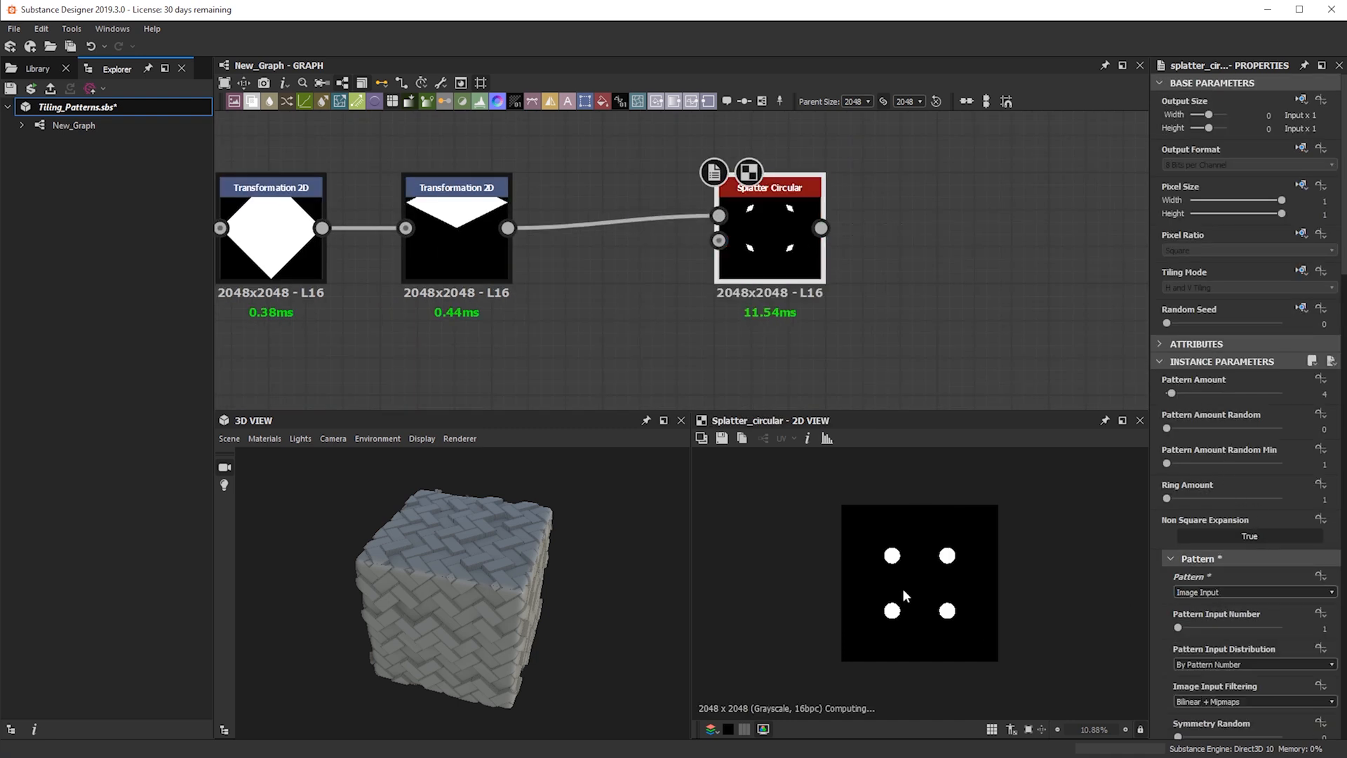
pyautogui.scroll(-4, 1232, 616)
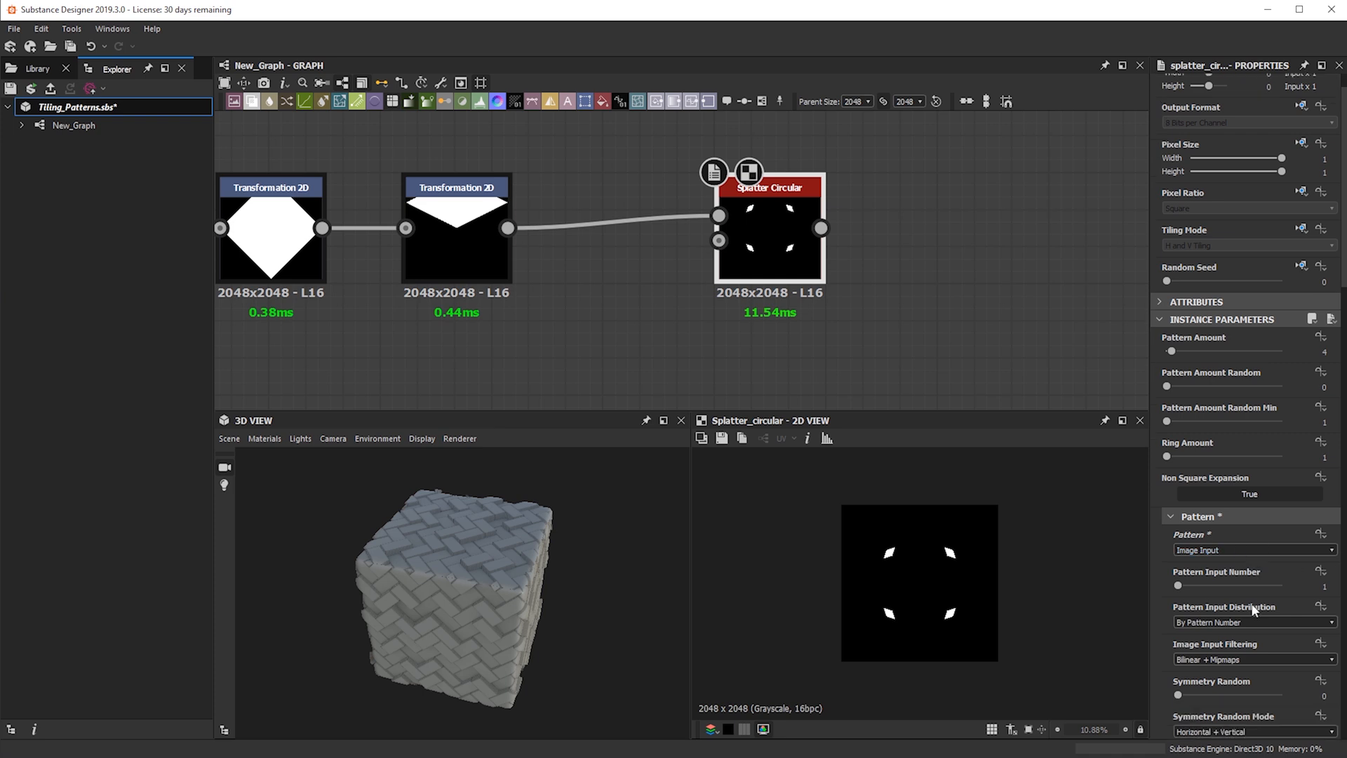
pyautogui.scroll(4, 1207, 631)
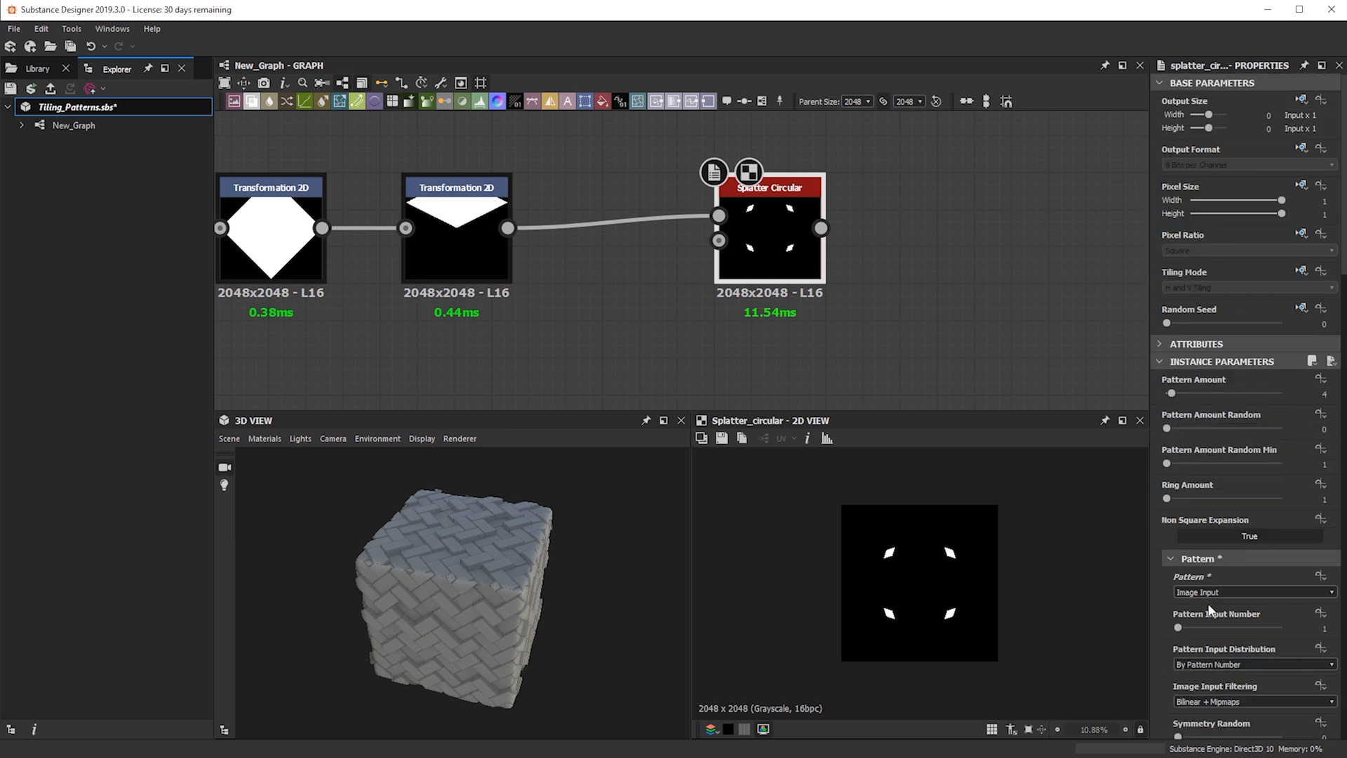
# - Set the Splatter Circular's Pattern Amount to 3
pyautogui.doubleClick(1323, 393)
pyautogui.write('3')
pyautogui.press('Return')
pyautogui.moveTo(697, 261); pyautogui.dragTo(843, 250, button='middle')
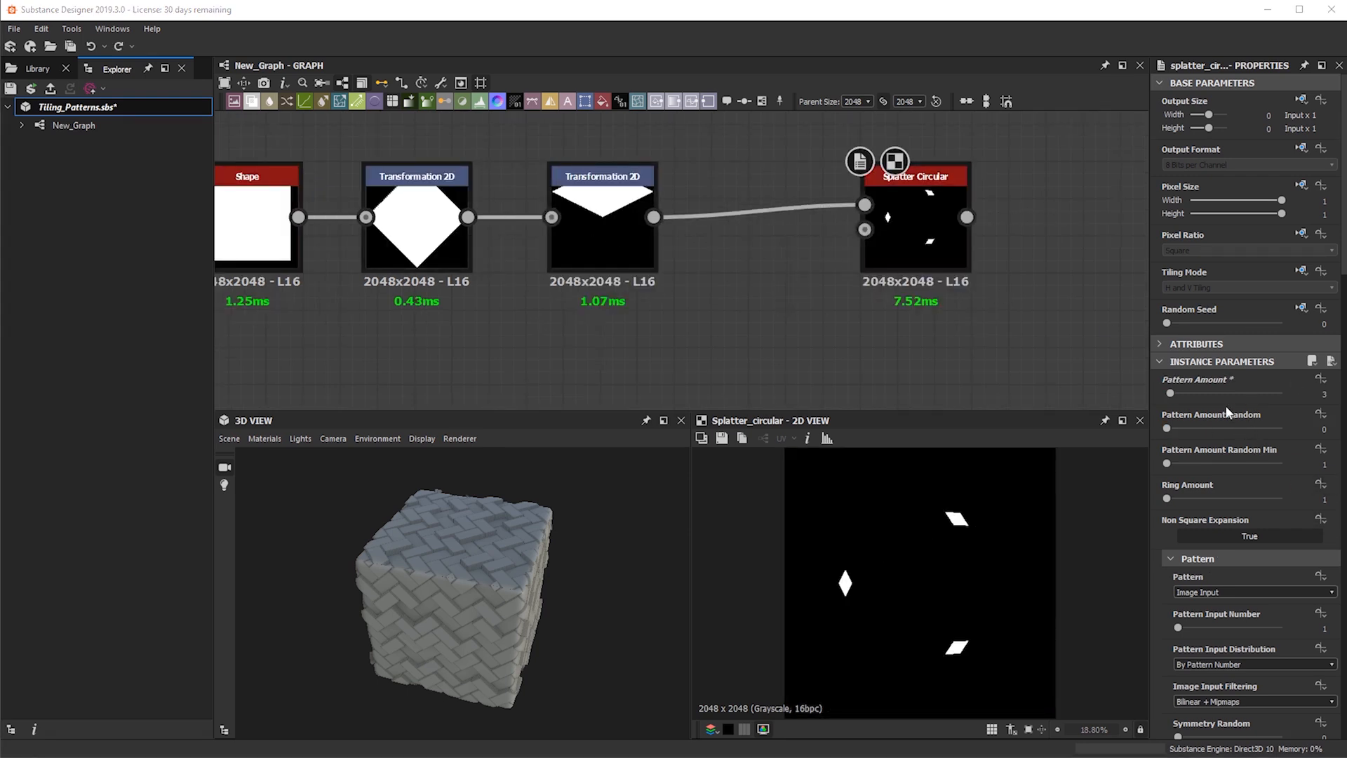
# - Reduce the Splatter Circular's Radius to about 0.08 and raise its Scale to about 5.48
pyautogui.scroll(-6, 1233, 654)
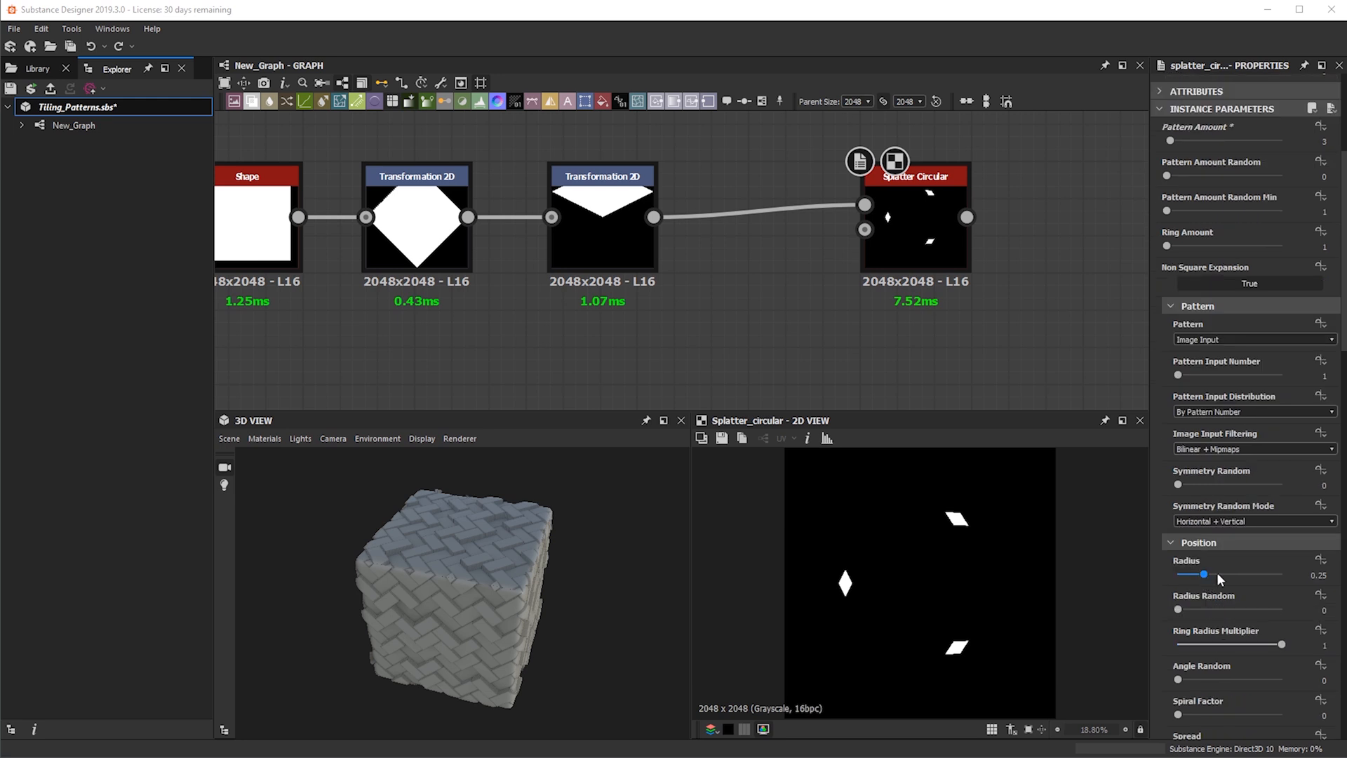
pyautogui.moveTo(1203, 574); pyautogui.dragTo(1185, 575)
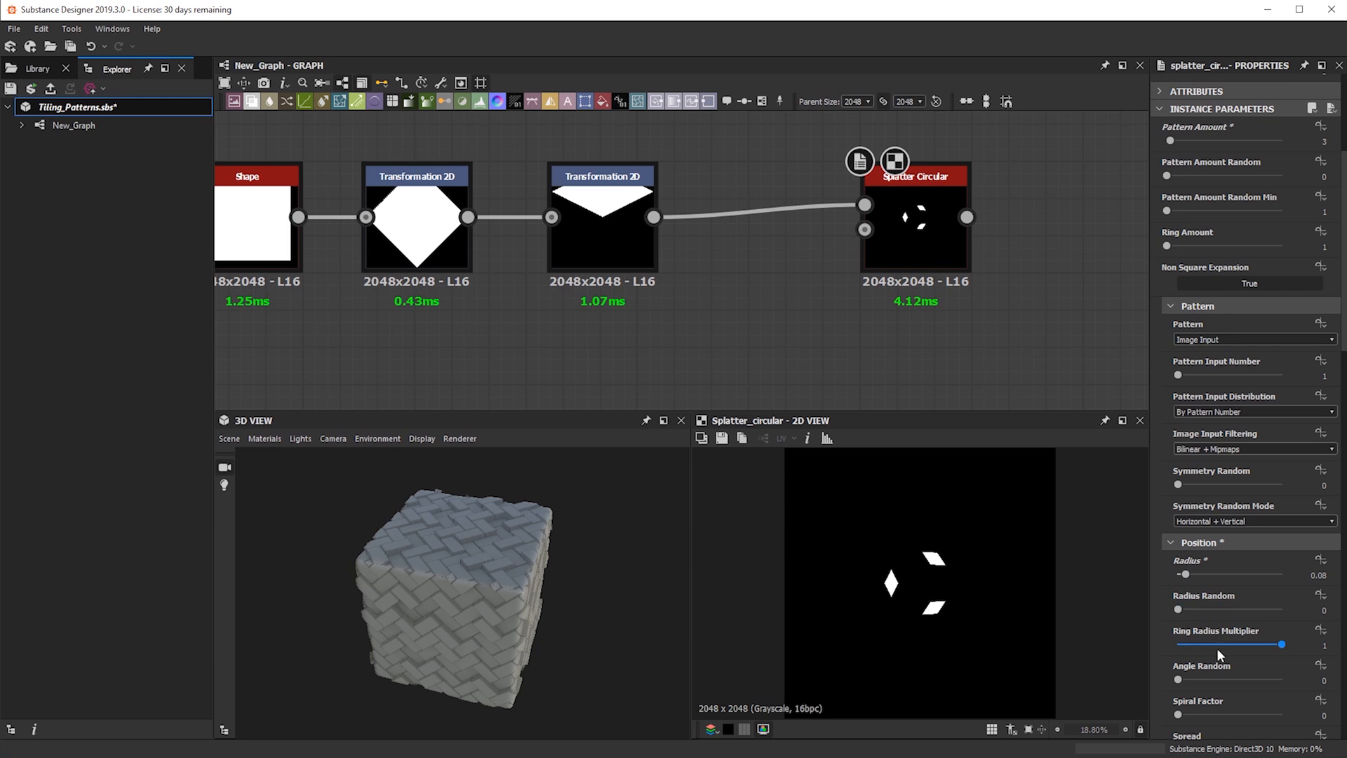
pyautogui.scroll(-11, 1216, 646)
pyautogui.click(1218, 554)
pyautogui.moveTo(1218, 556); pyautogui.dragTo(1213, 560)
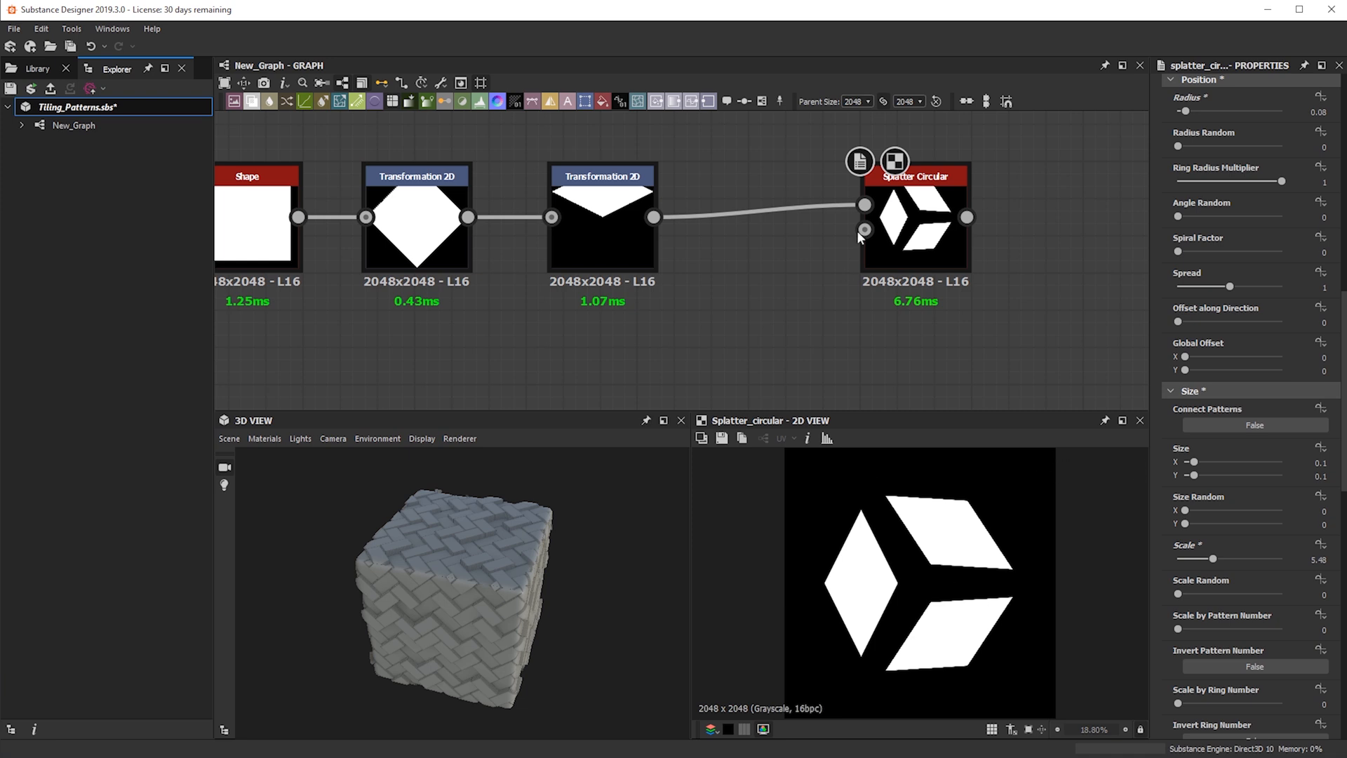
pyautogui.scroll(2, 558, 222)
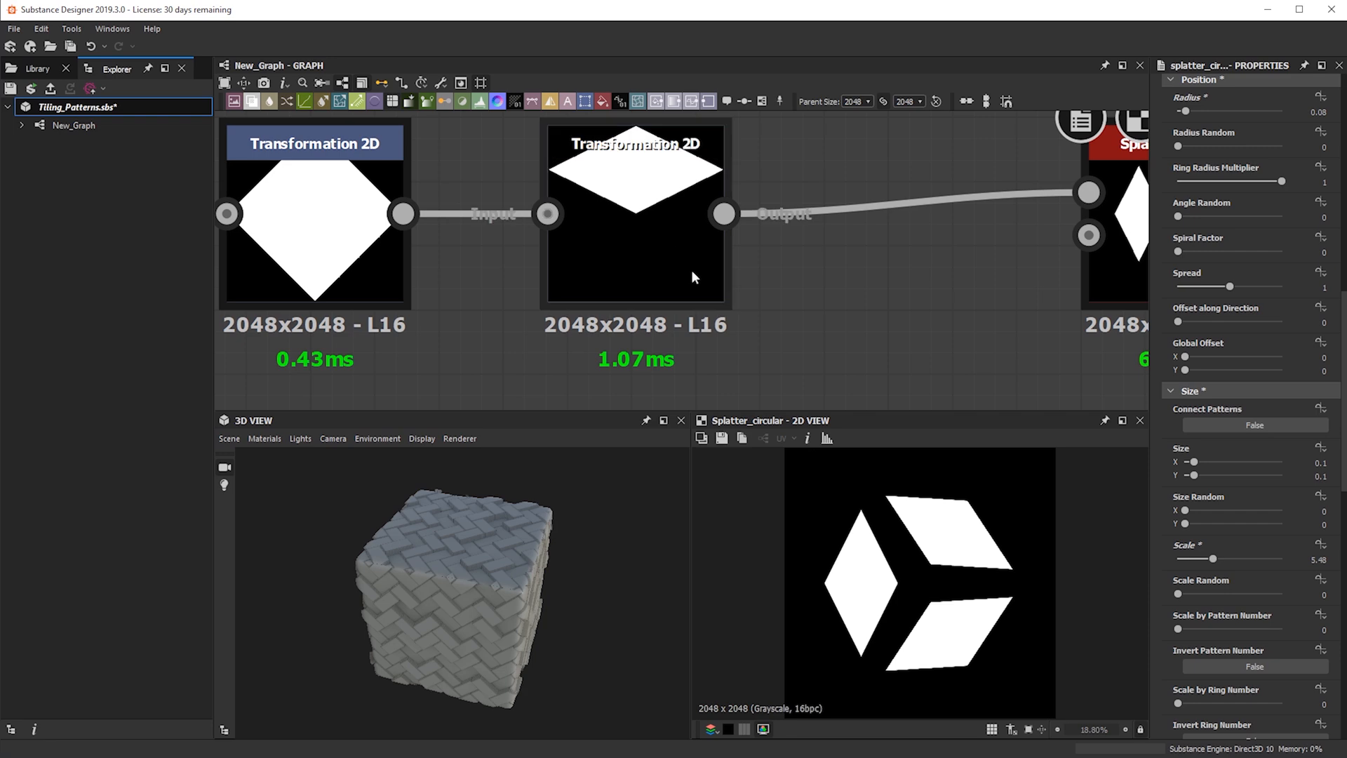
pyautogui.scroll(-4, 576, 289)
pyautogui.moveTo(572, 293); pyautogui.dragTo(860, 314, button='middle')
pyautogui.scroll(2, 859, 314)
pyautogui.scroll(3, 704, 280)
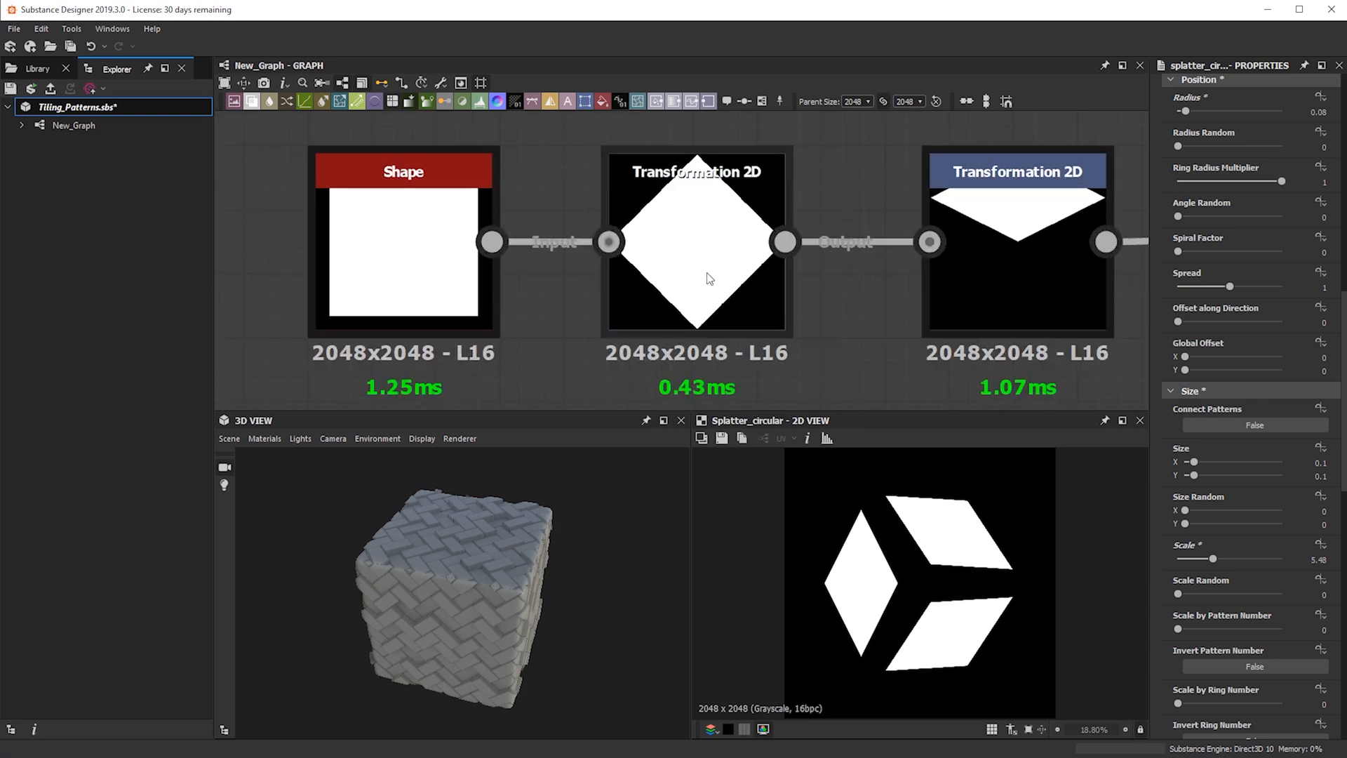
# - Show the Splatter Circular in the 2D view and slightly enlarge the diamond in the first Transformation 2D
pyautogui.moveTo(679, 291); pyautogui.dragTo(653, 292, button='middle')
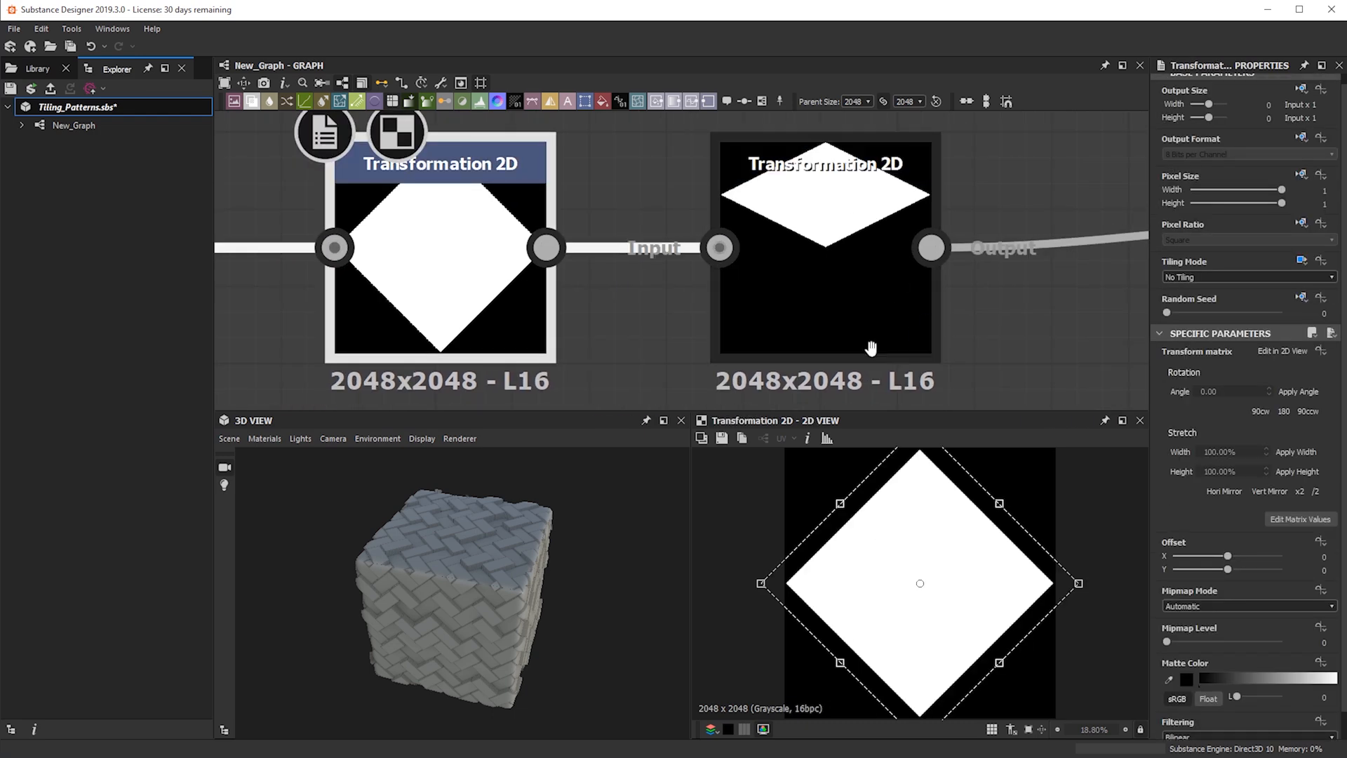
pyautogui.scroll(-5, 931, 345)
pyautogui.scroll(4, 1043, 334)
pyautogui.scroll(-2, 1042, 330)
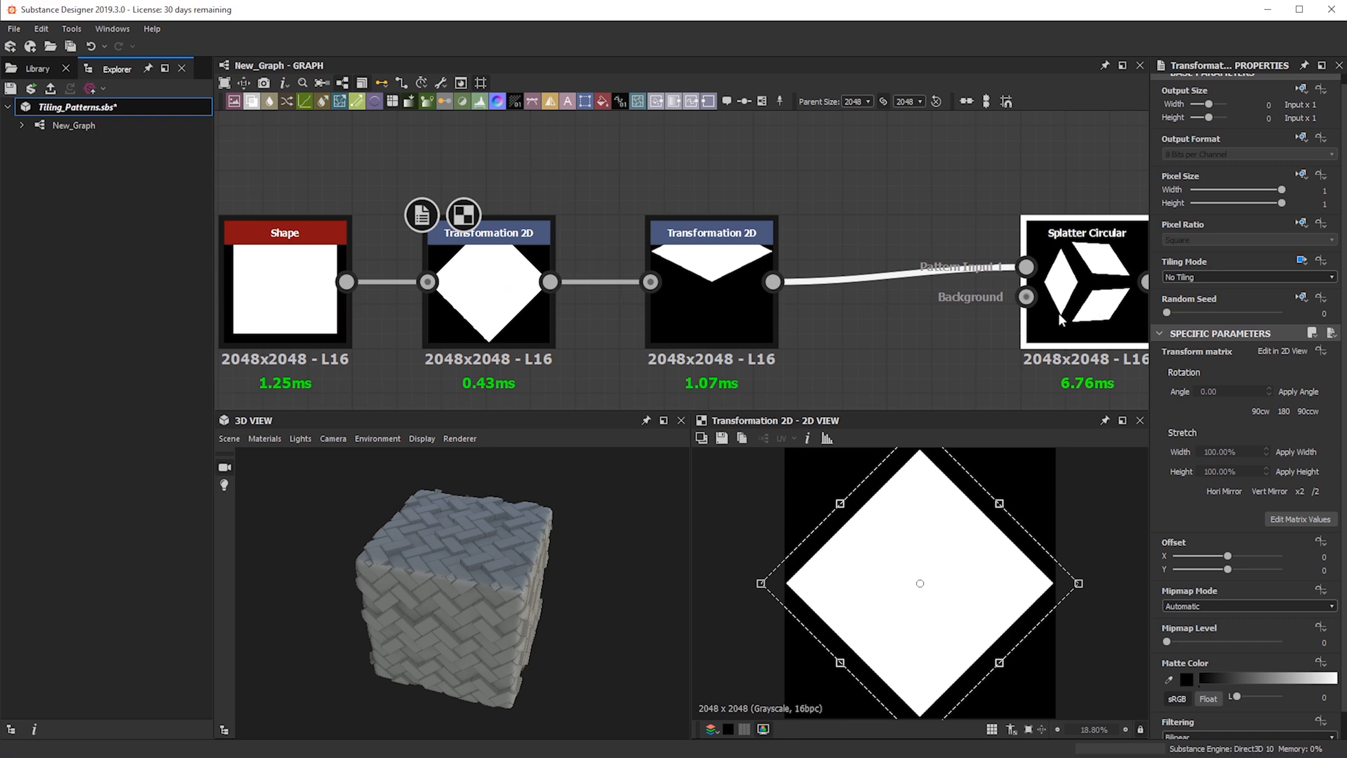
pyautogui.doubleClick(1100, 303)
pyautogui.scroll(-2, 1099, 302)
pyautogui.scroll(2, 1097, 282)
pyautogui.doubleClick(507, 298)
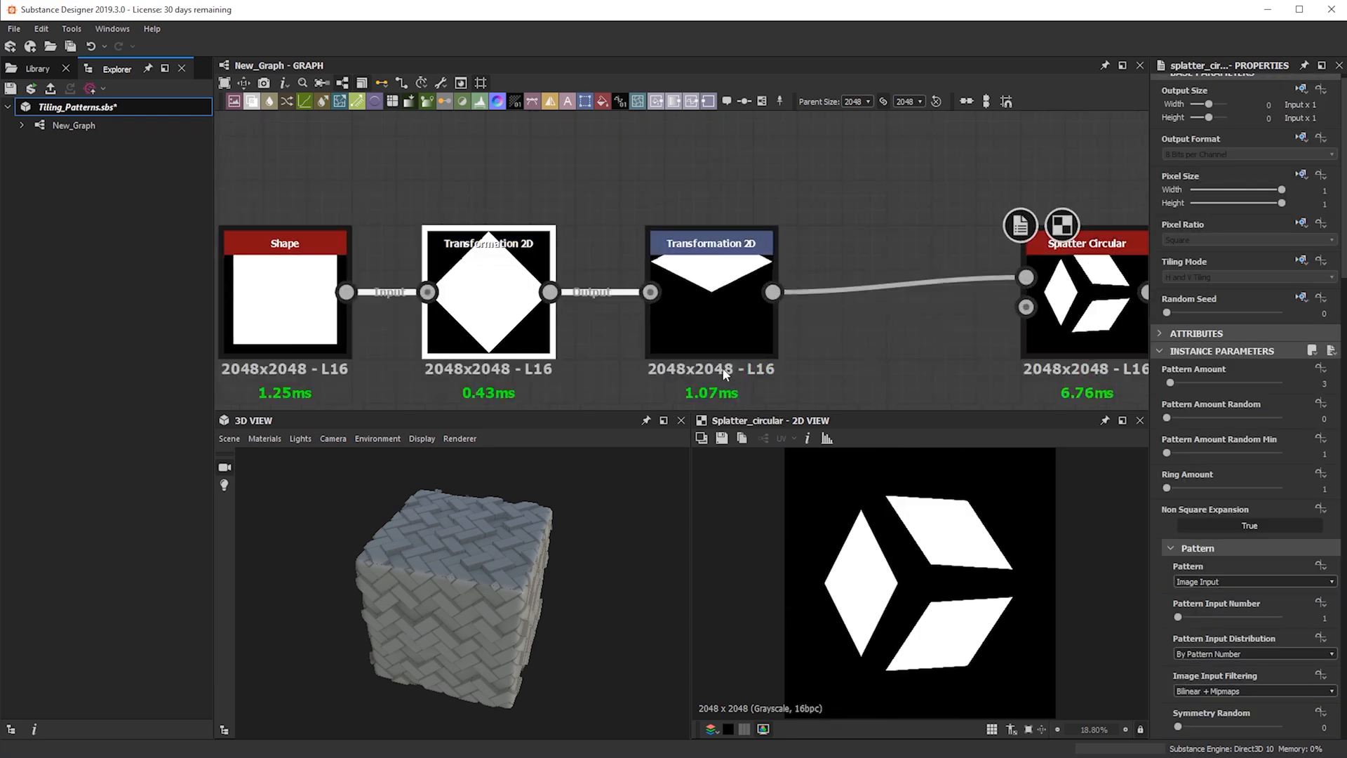
pyautogui.scroll(-1, 912, 308)
pyautogui.moveTo(1081, 584)
pyautogui.mouseDown()
pyautogui.moveTo(1050, 586)
pyautogui.moveTo(1105, 585)
pyautogui.moveTo(1080, 585)
pyautogui.mouseUp()
# - Shift the shape in the second Transformation 2D to an Offset Y of about 0.3683, judging the gaps in the Splatter Circular result
pyautogui.click(710, 362)
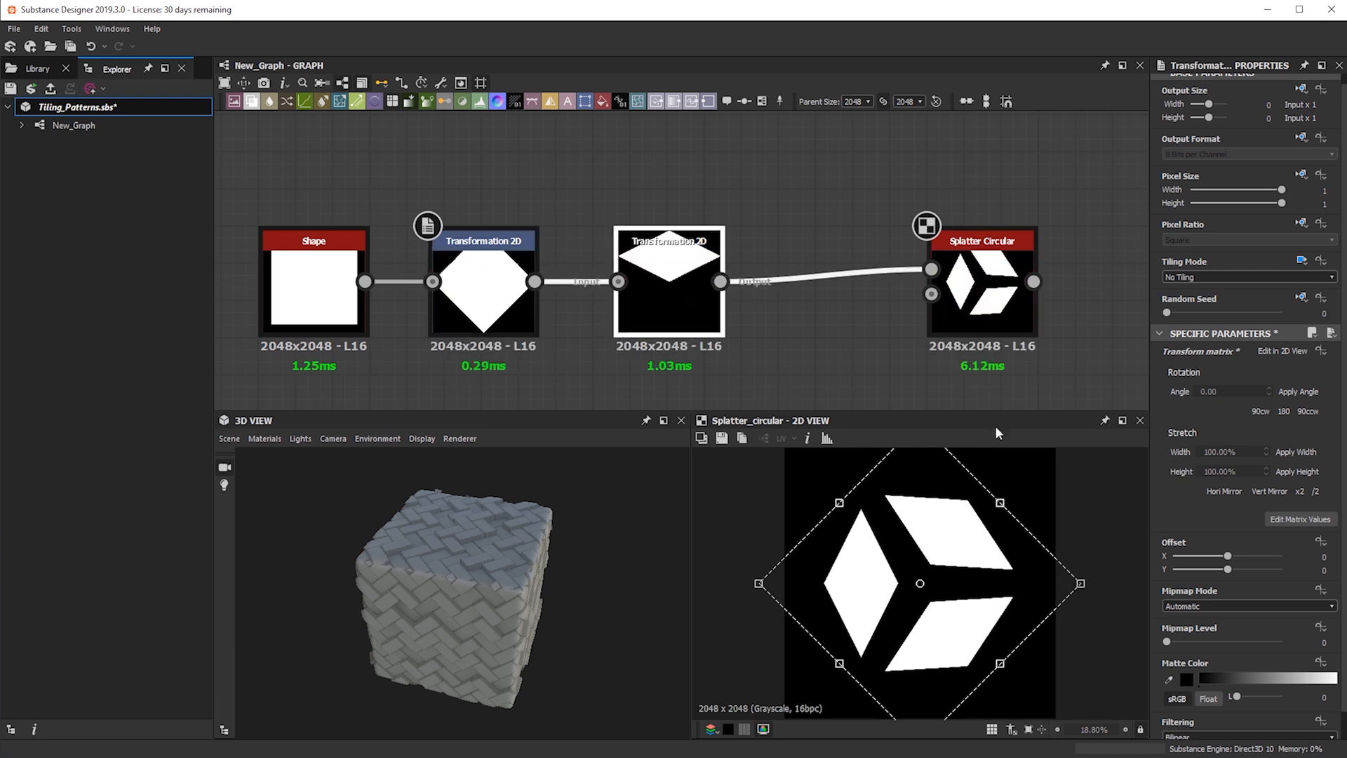
pyautogui.moveTo(921, 585); pyautogui.dragTo(880, 600)
pyautogui.scroll(5, 943, 619)
pyautogui.scroll(-2, 879, 600)
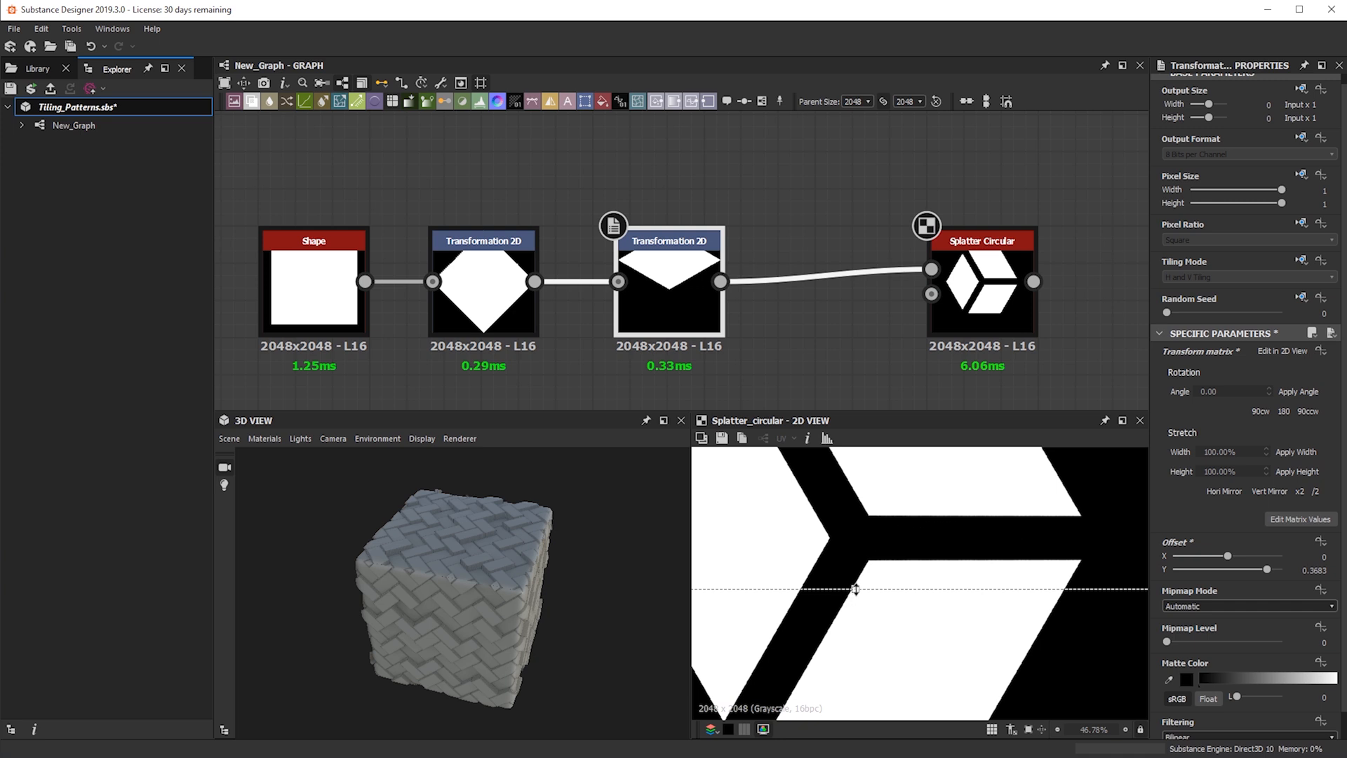
# - Raise the Splatter Circular's Scale to about 7.5 so the three rhombuses sit close together with narrow gaps
pyautogui.click(997, 302)
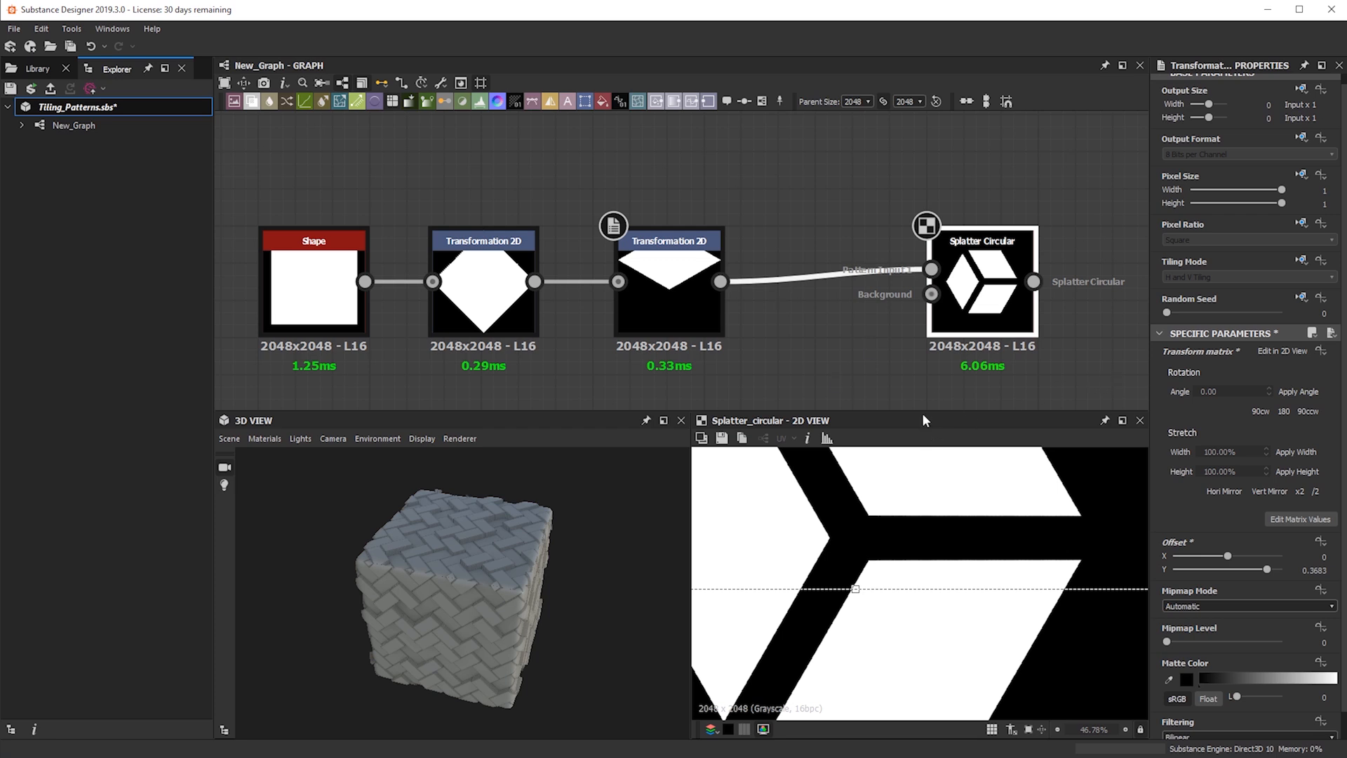
pyautogui.click(997, 308)
pyautogui.scroll(-6, 1200, 466)
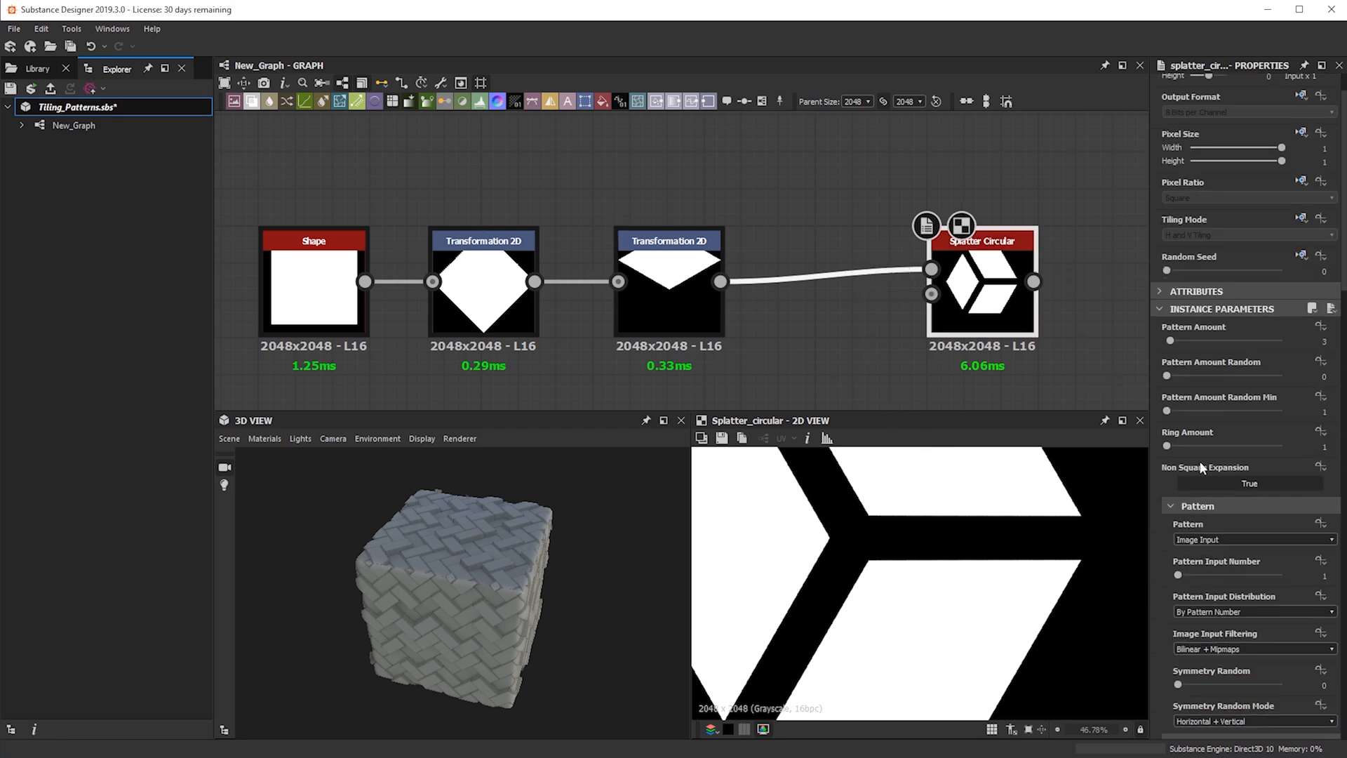
pyautogui.scroll(-2, 1200, 649)
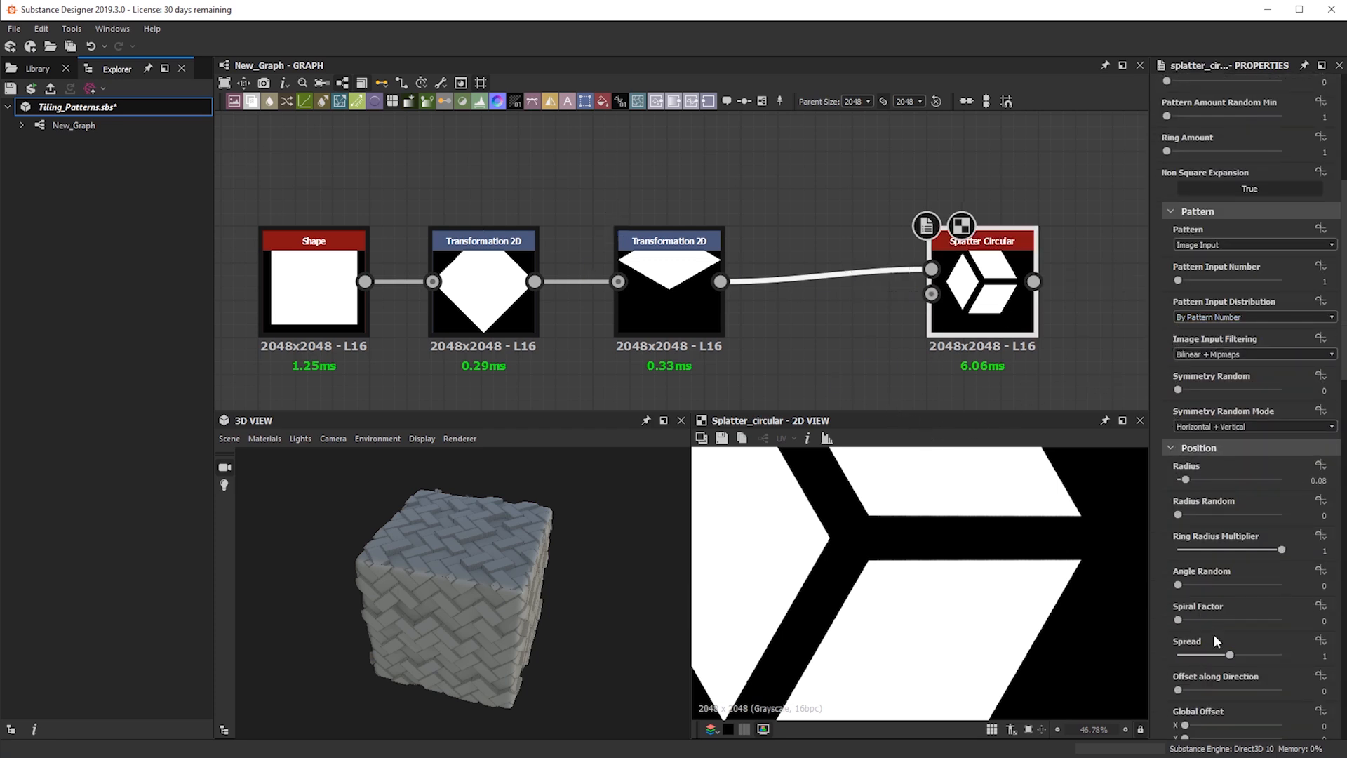
pyautogui.scroll(3, 1214, 645)
pyautogui.scroll(-8, 1219, 434)
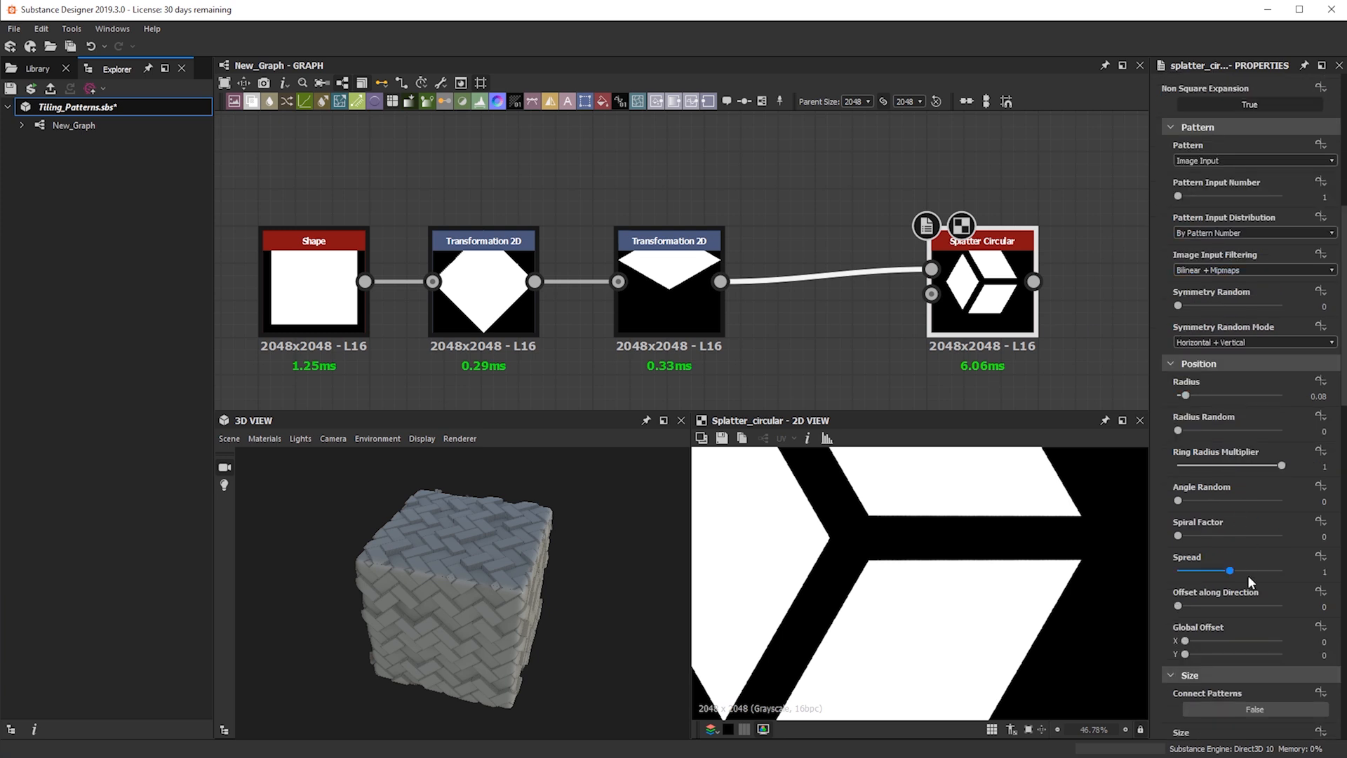
pyautogui.moveTo(1232, 721); pyautogui.dragTo(1266, 728)
pyautogui.scroll(-5, 954, 491)
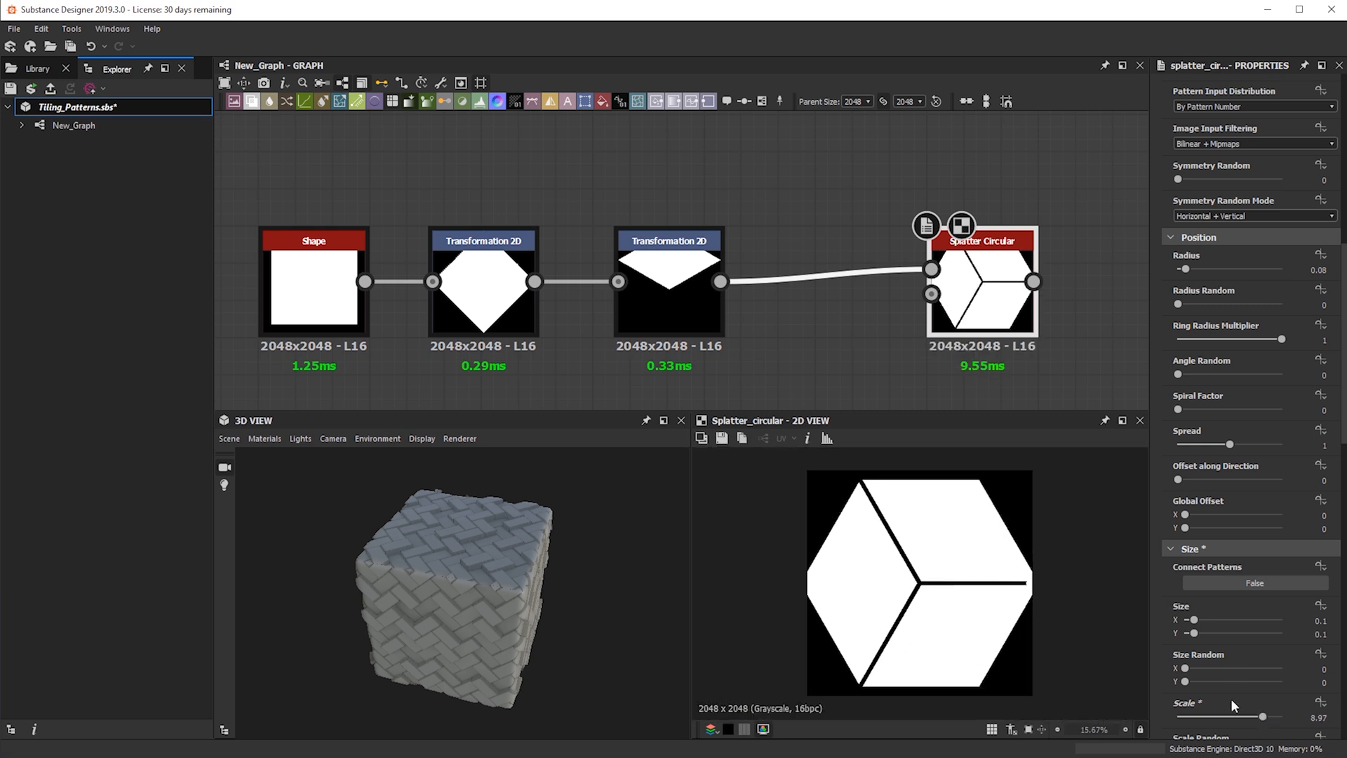
pyautogui.hotkey('ctrl', 'z')
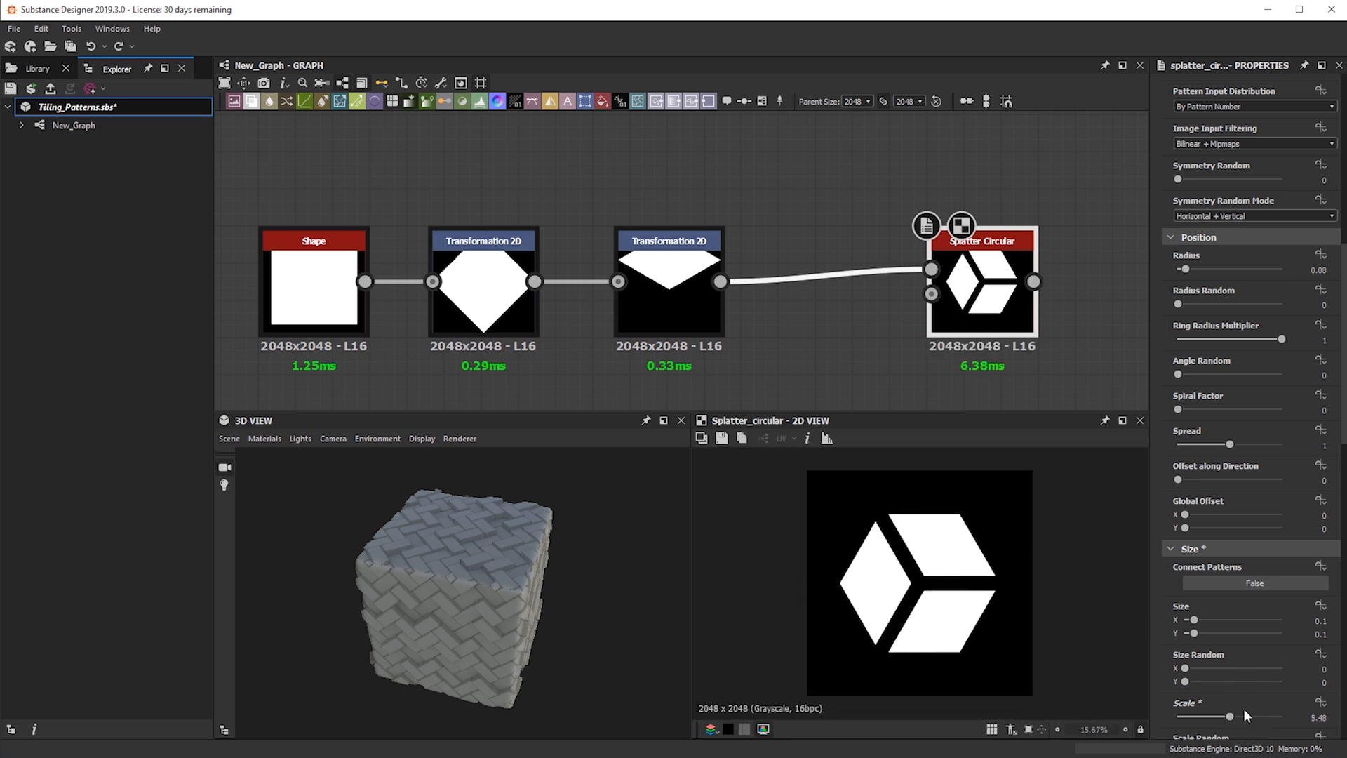
pyautogui.click(1244, 716)
pyautogui.moveTo(1245, 716); pyautogui.dragTo(1250, 716)
# - Try turning the individual rhombuses with the Splatter Circular's Pattern Rotation
pyautogui.scroll(-10, 1245, 673)
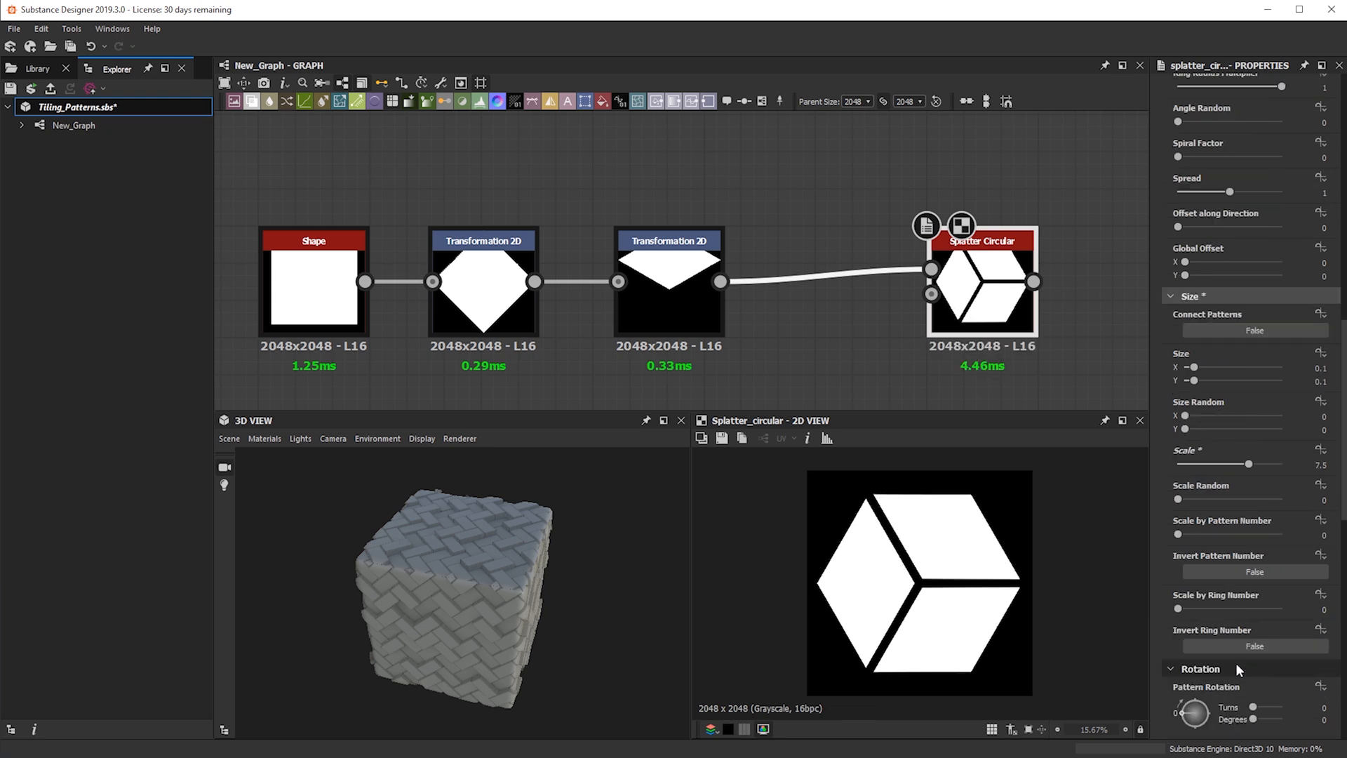
pyautogui.moveTo(1193, 547); pyautogui.dragTo(1197, 543)
pyautogui.moveTo(1194, 544); pyautogui.dragTo(1193, 540)
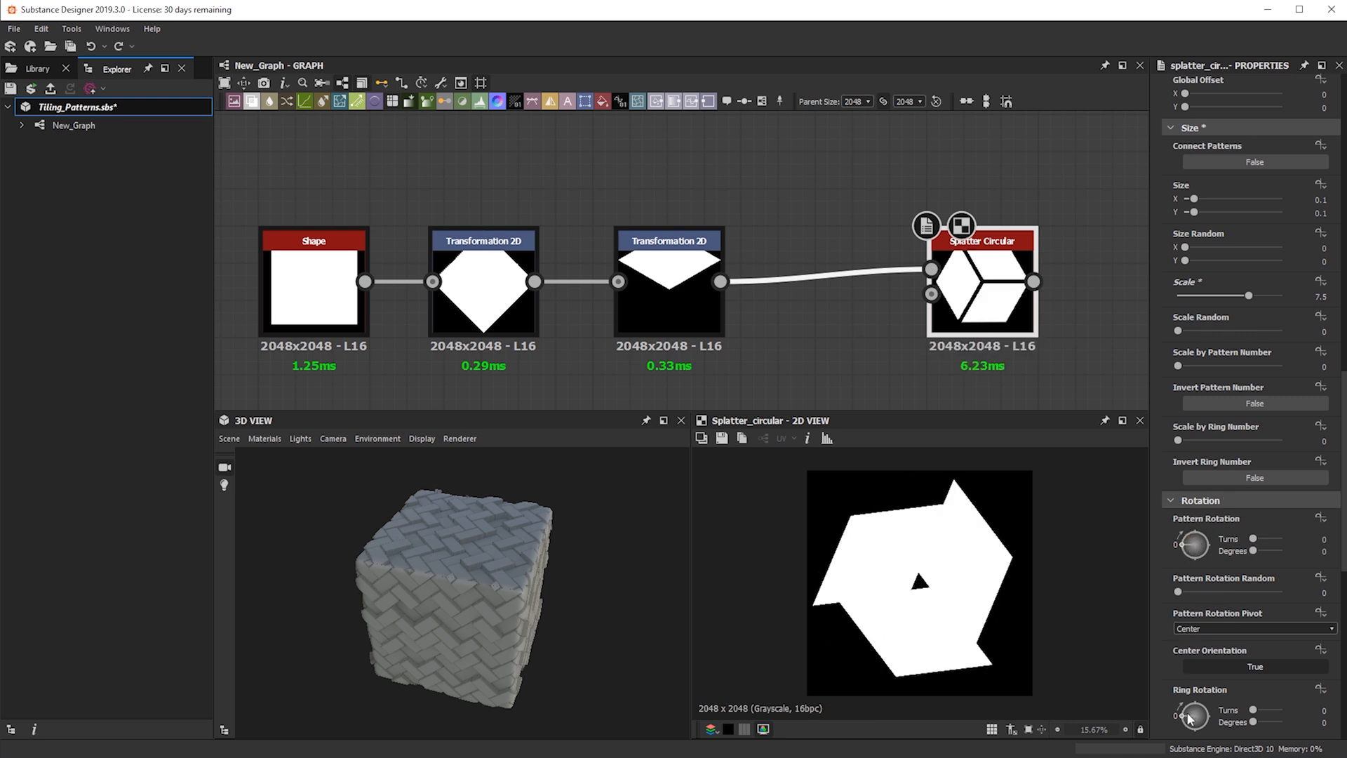
# - Set the Splatter Circular's Ring Rotation to 90 degrees so the rhombuses form an upright cube
pyautogui.moveTo(1195, 711); pyautogui.dragTo(1196, 713)
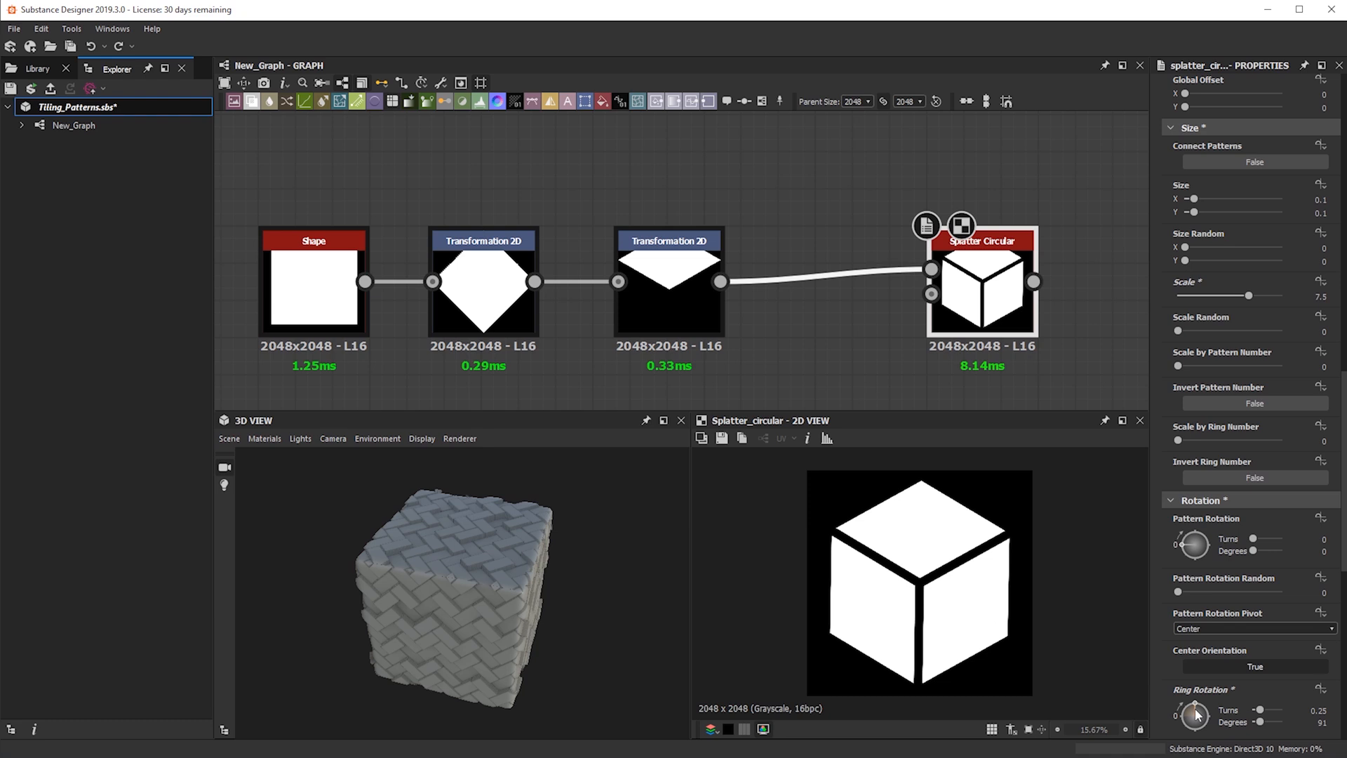
pyautogui.scroll(-2, 915, 274)
pyautogui.scroll(5, 956, 625)
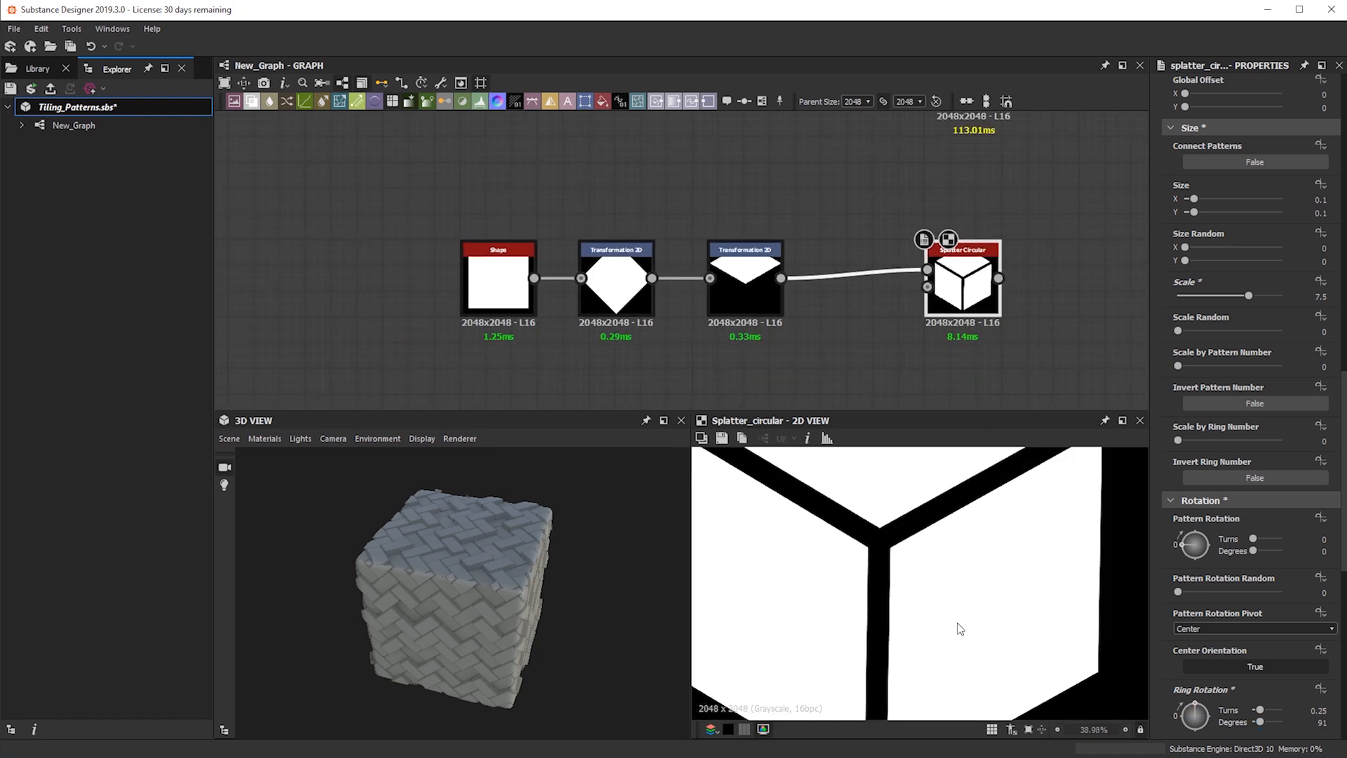
pyautogui.scroll(-4, 935, 571)
pyautogui.scroll(1, 929, 549)
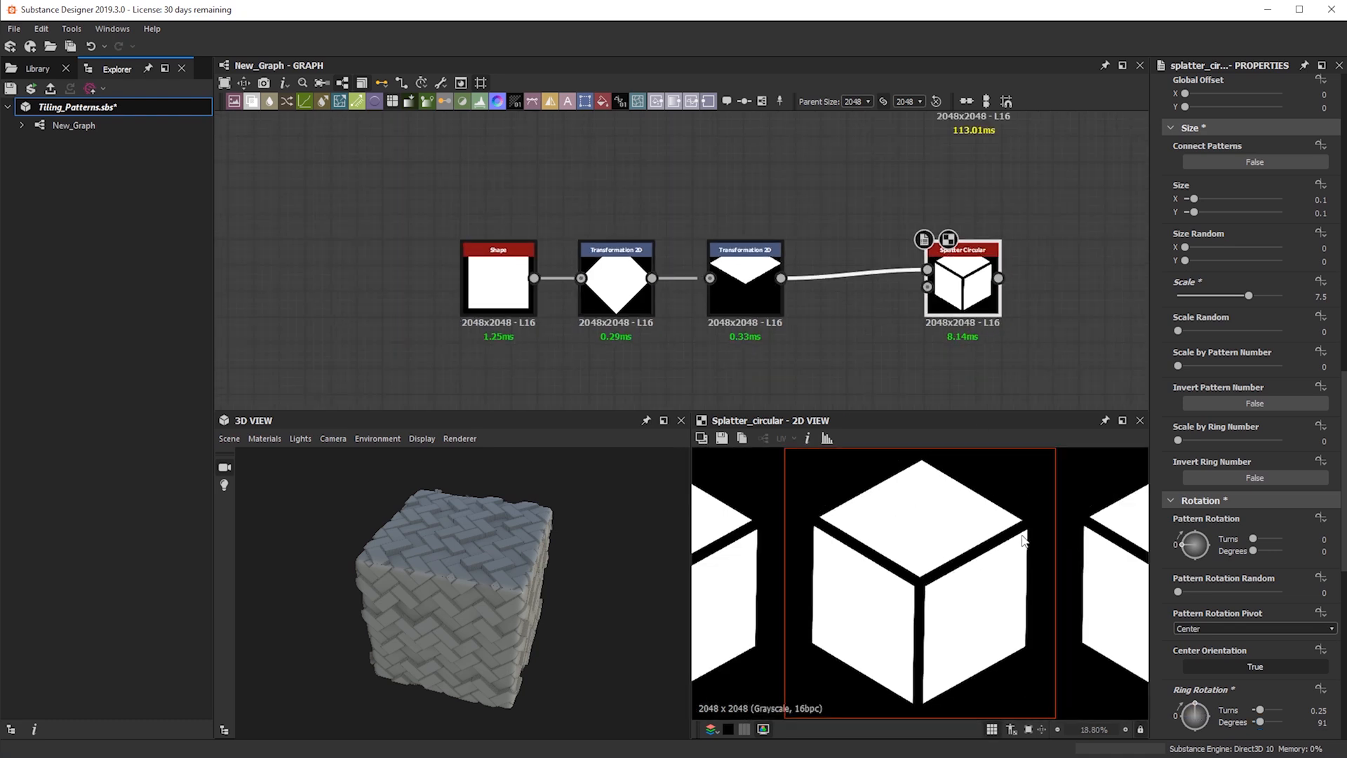
pyautogui.scroll(5, 1037, 524)
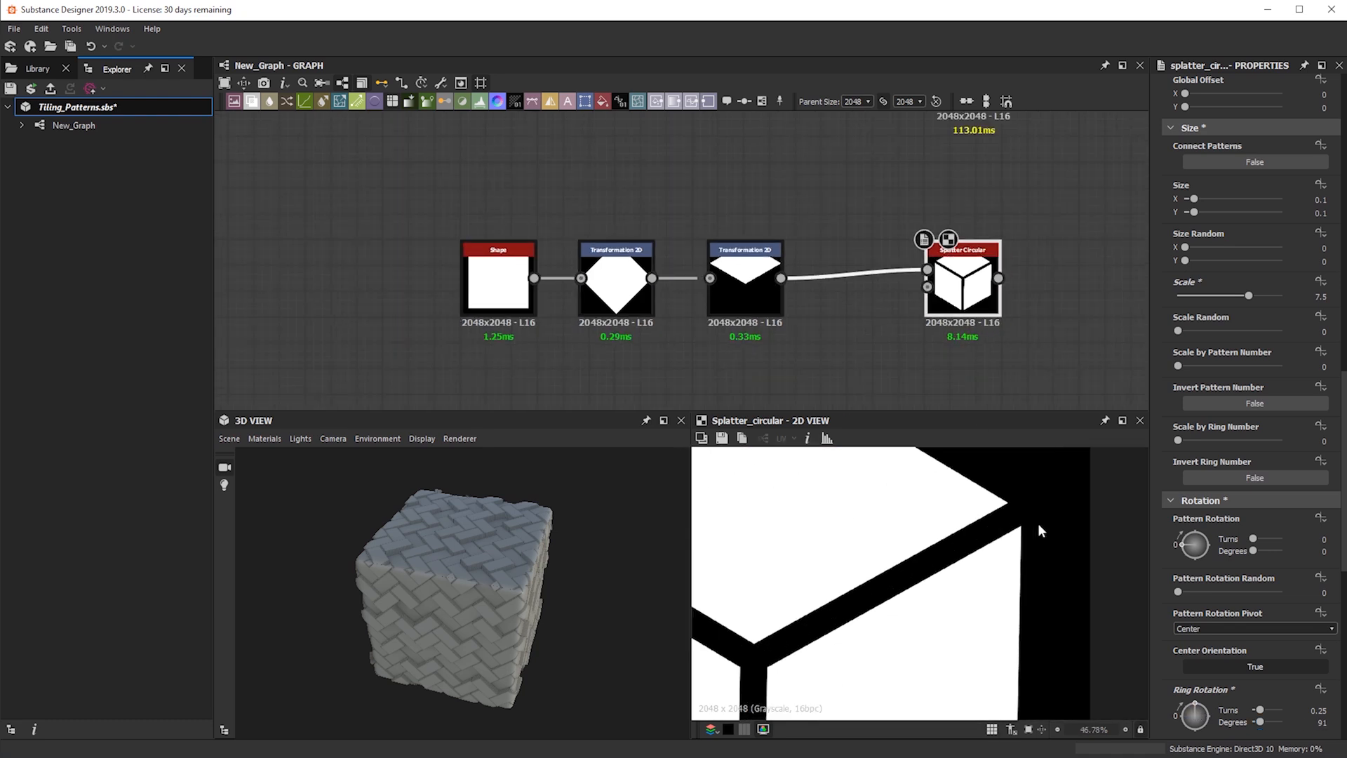
pyautogui.doubleClick(1319, 722)
pyautogui.write('90')
pyautogui.press('Return')
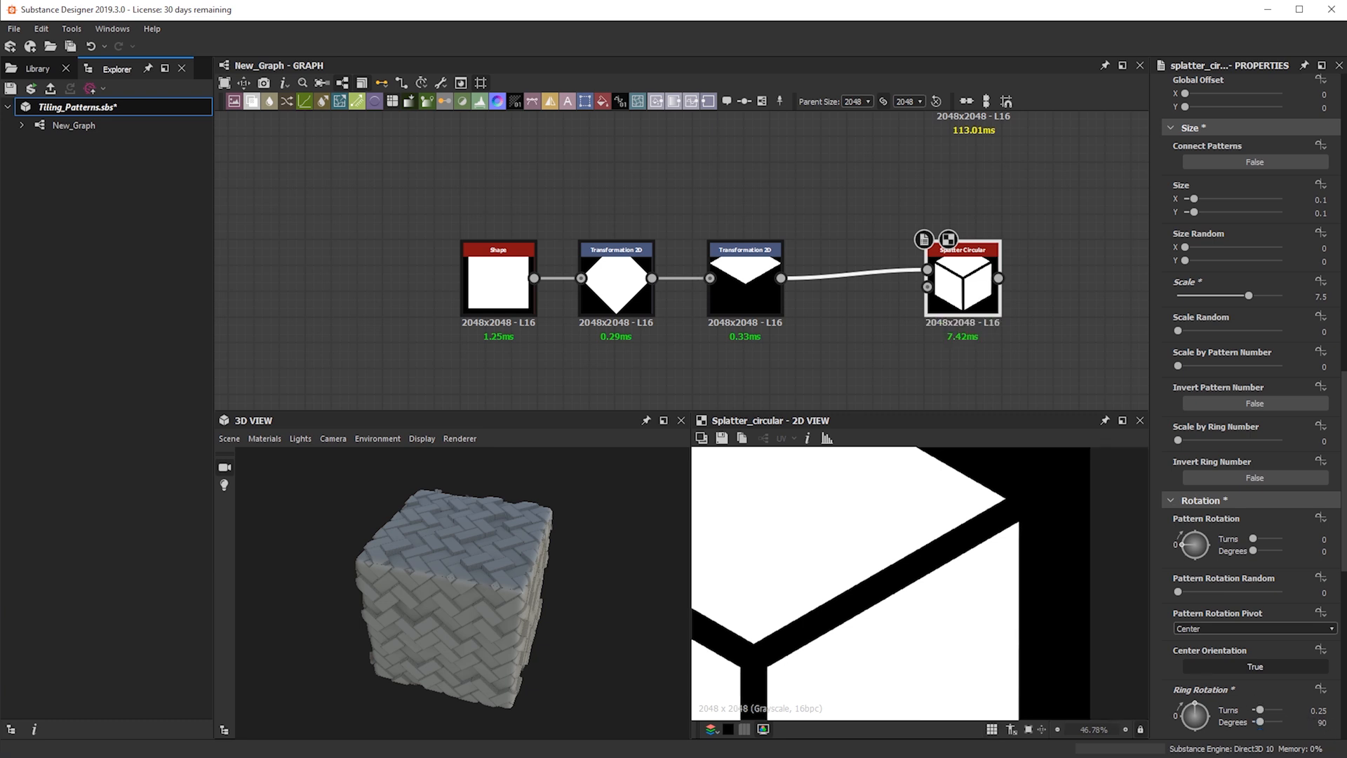
# - Move the Splatter Circular node closer to the second Transformation 2D
pyautogui.press('f')
pyautogui.scroll(-2, 982, 361)
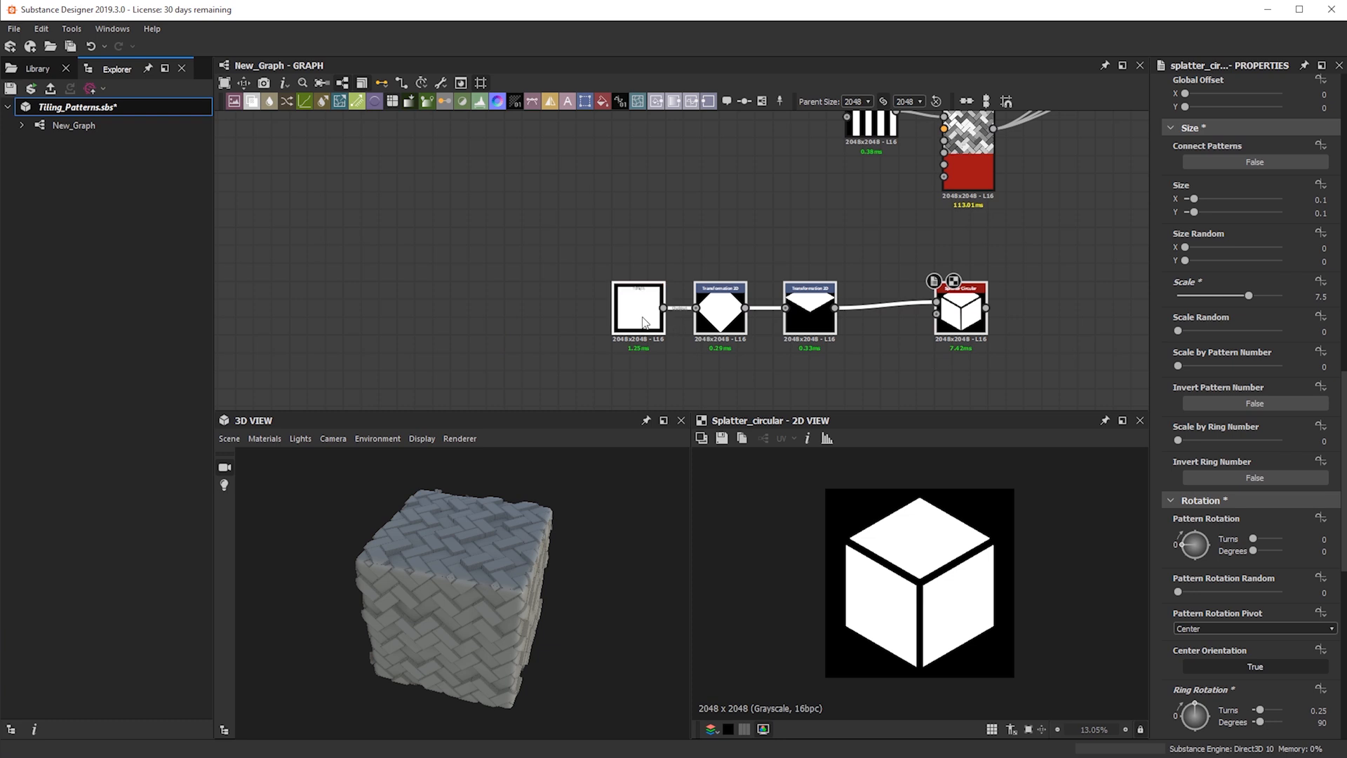
pyautogui.moveTo(642, 327); pyautogui.dragTo(498, 313, button='middle')
pyautogui.moveTo(806, 267); pyautogui.dragTo(723, 265)
pyautogui.scroll(2, 716, 286)
pyautogui.moveTo(716, 286); pyautogui.dragTo(620, 294, button='middle')
pyautogui.scroll(-3, 851, 272)
pyautogui.scroll(-2, 849, 278)
pyautogui.moveTo(832, 324); pyautogui.dragTo(845, 391, button='middle')
pyautogui.scroll(2, 646, 213)
pyautogui.scroll(-3, 646, 214)
pyautogui.moveTo(720, 326); pyautogui.dragTo(668, 217, button='middle')
pyautogui.scroll(2, 741, 230)
pyautogui.press('space')
pyautogui.write('TILE')
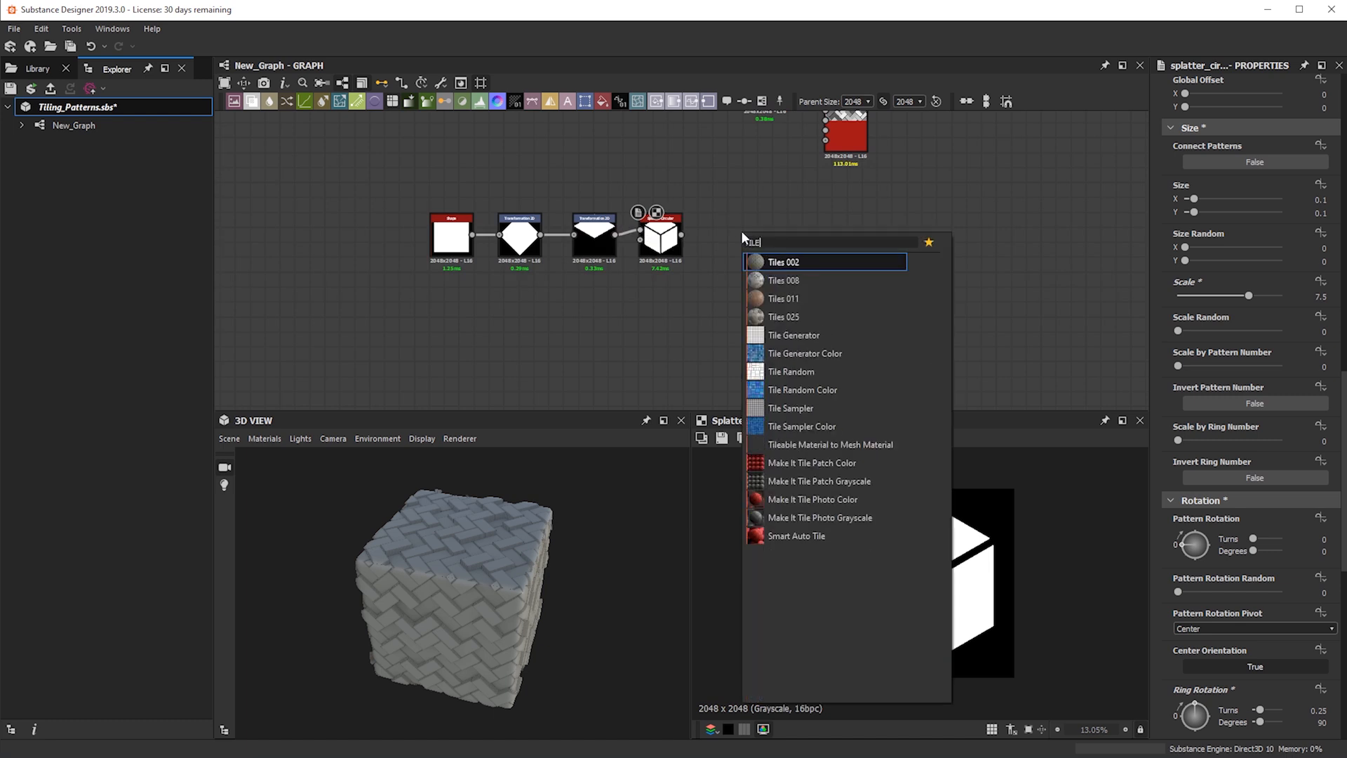
pyautogui.click(793, 342)
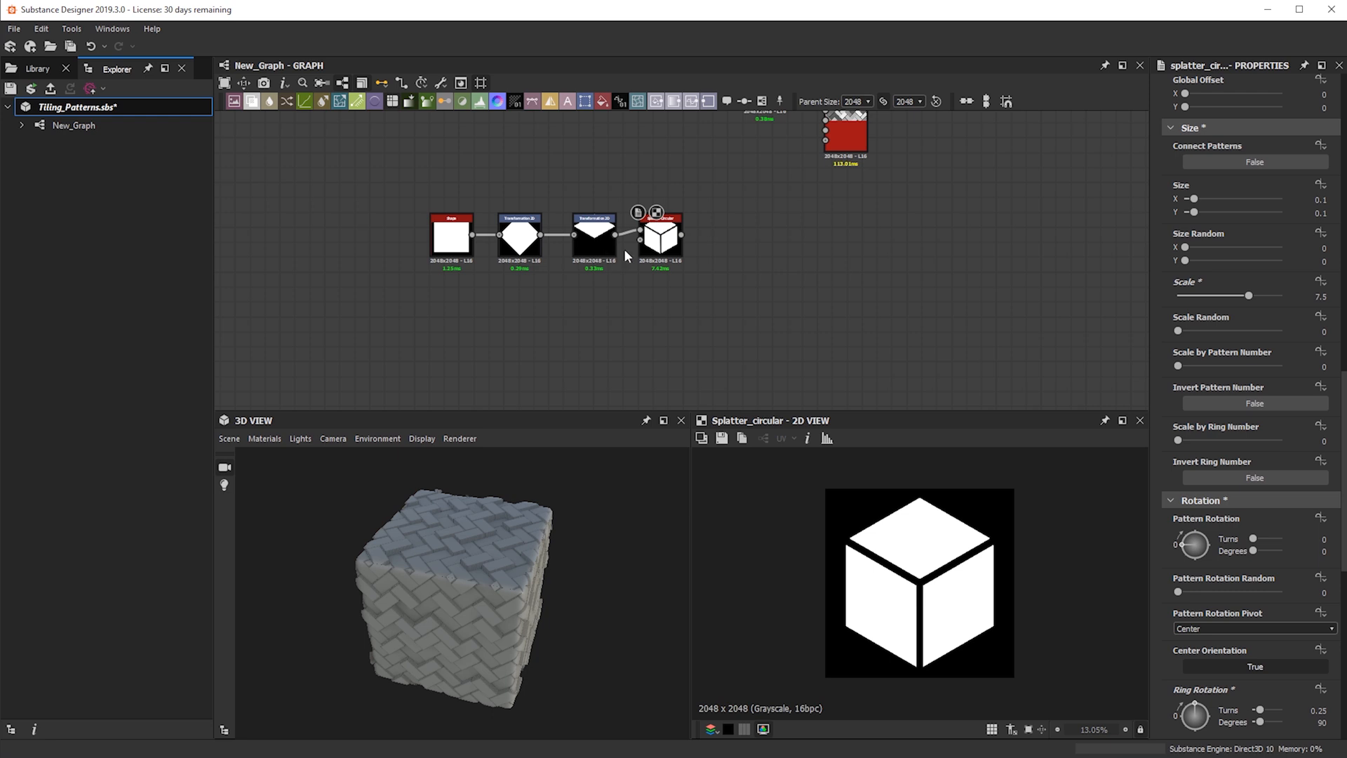
pyautogui.scroll(1, 627, 217)
pyautogui.press('Delete')
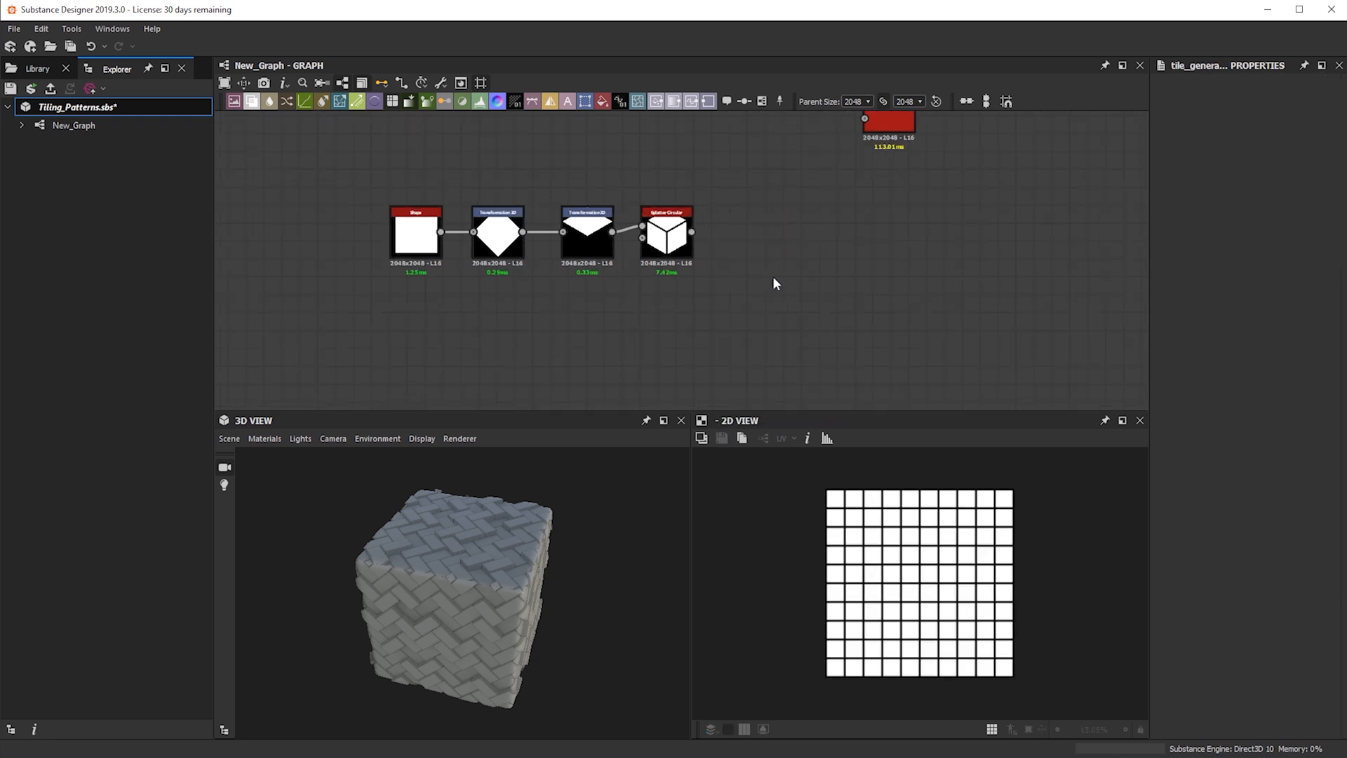
# - Add a Tile Generator node beside the Splatter Circular and connect the Splatter Circular's output to its Pattern Input
pyautogui.press('space')
pyautogui.write('TILE')
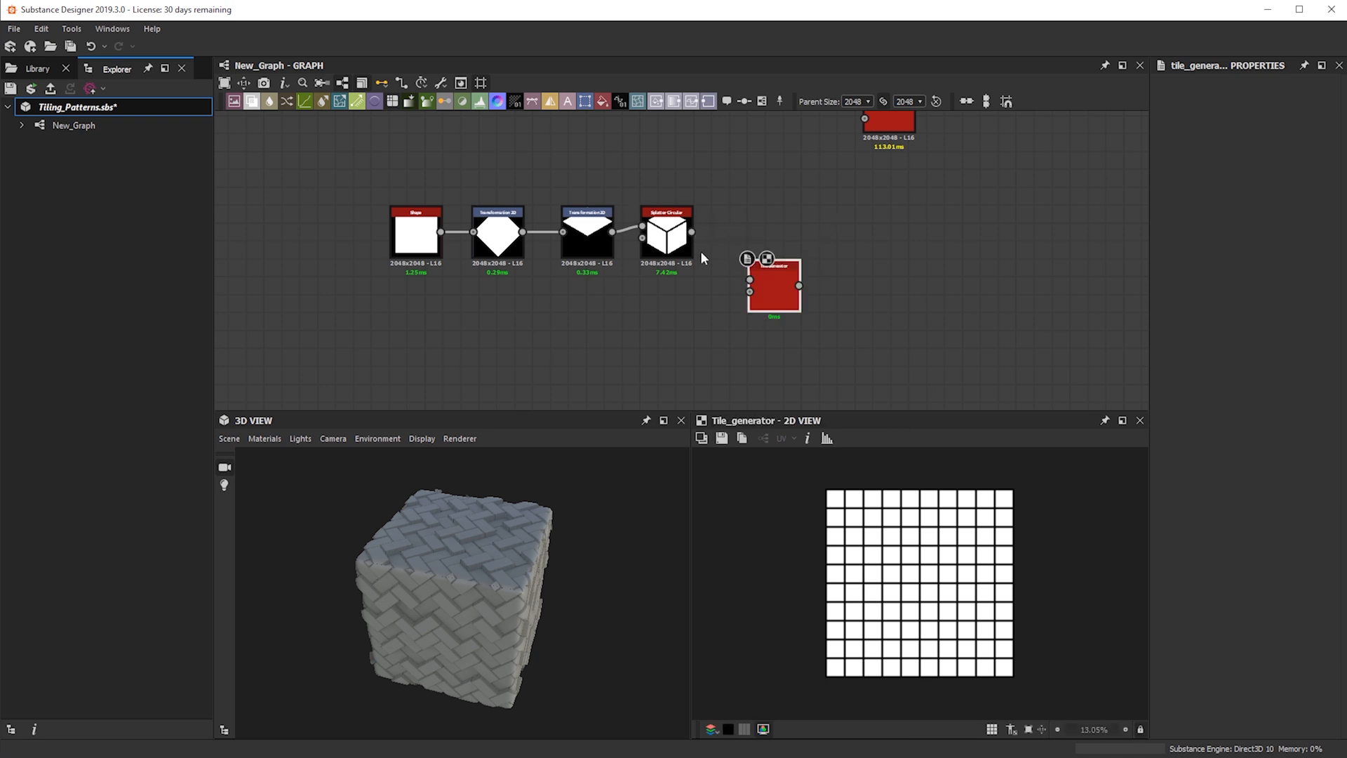
pyautogui.scroll(1, 758, 260)
pyautogui.moveTo(639, 239); pyautogui.dragTo(738, 255)
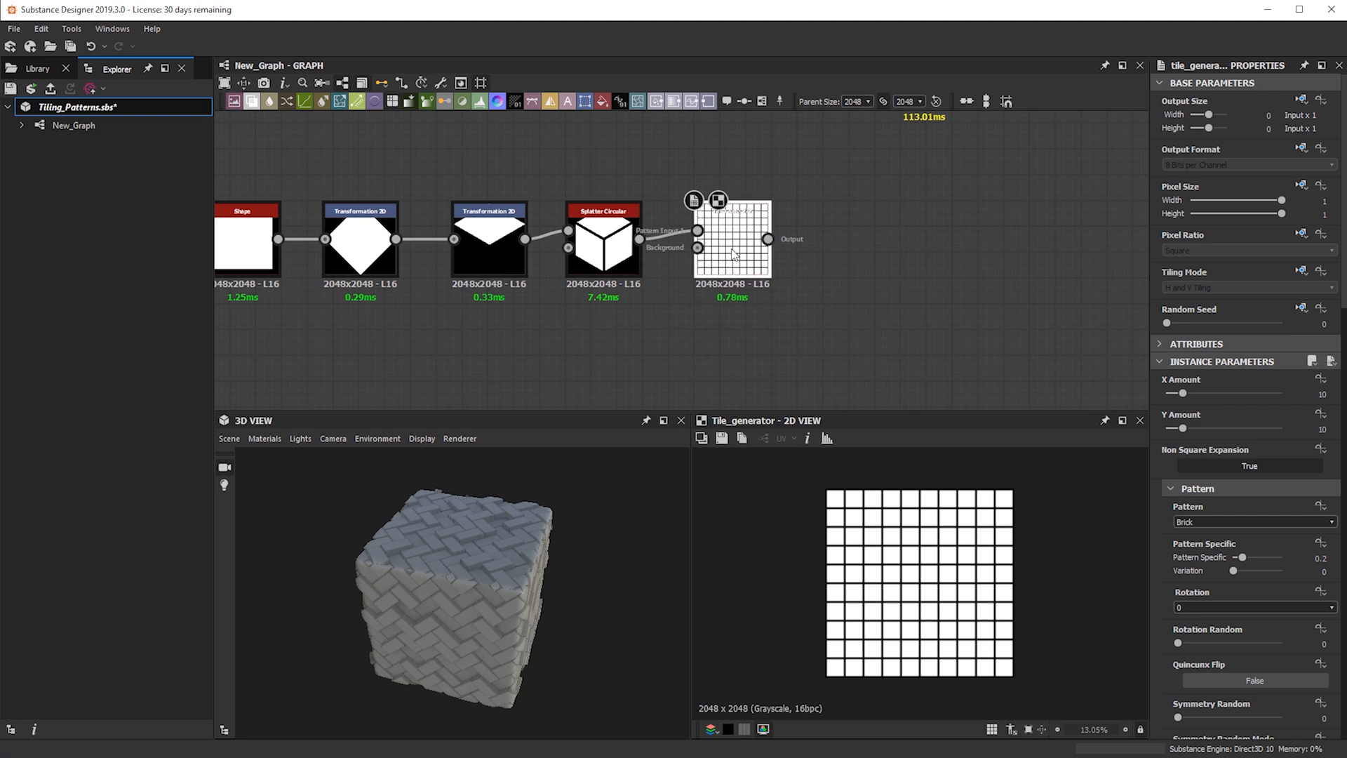
# - Set the Tile Generator's Pattern to Image Input
pyautogui.click(1236, 519)
pyautogui.click(1198, 541)
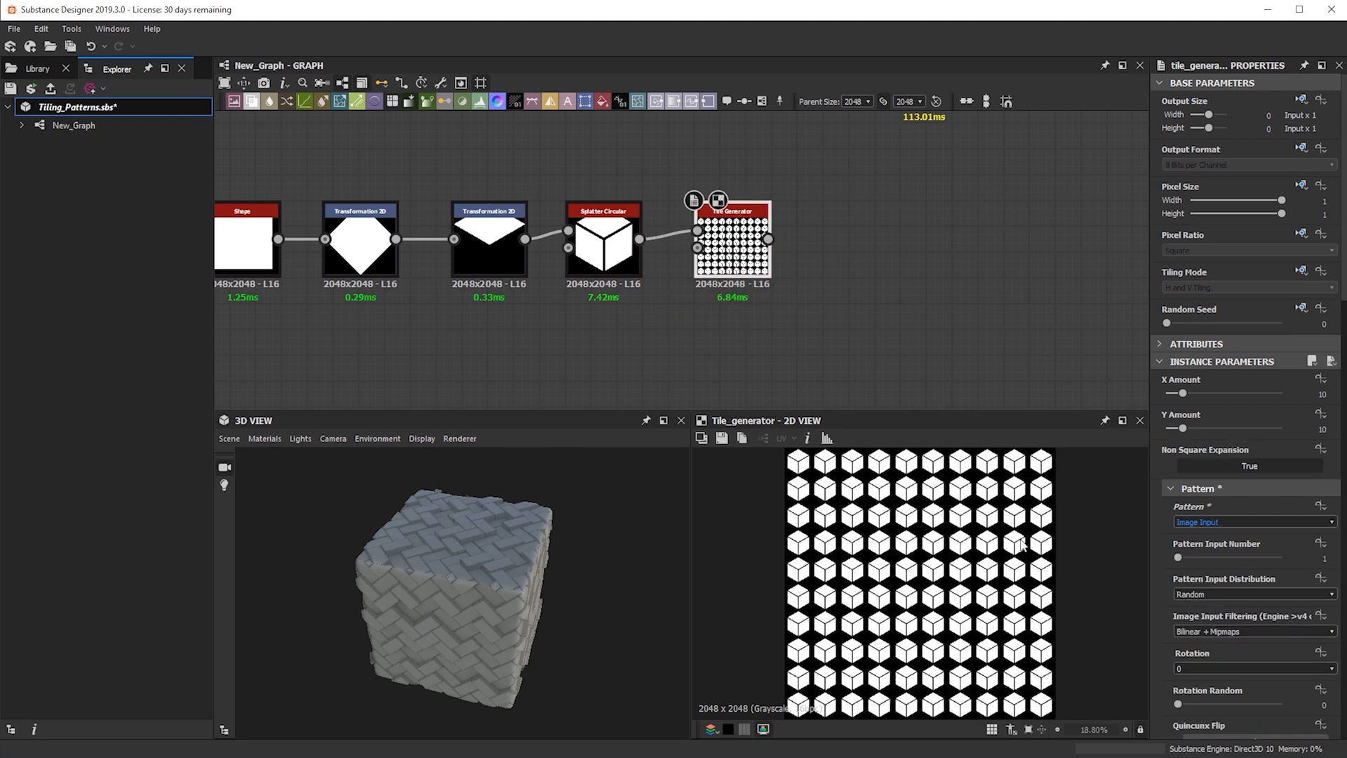
pyautogui.scroll(2, 997, 554)
# - Try displacing the cubes with the Tile Generator's Position Random X value
pyautogui.scroll(-9, 1235, 577)
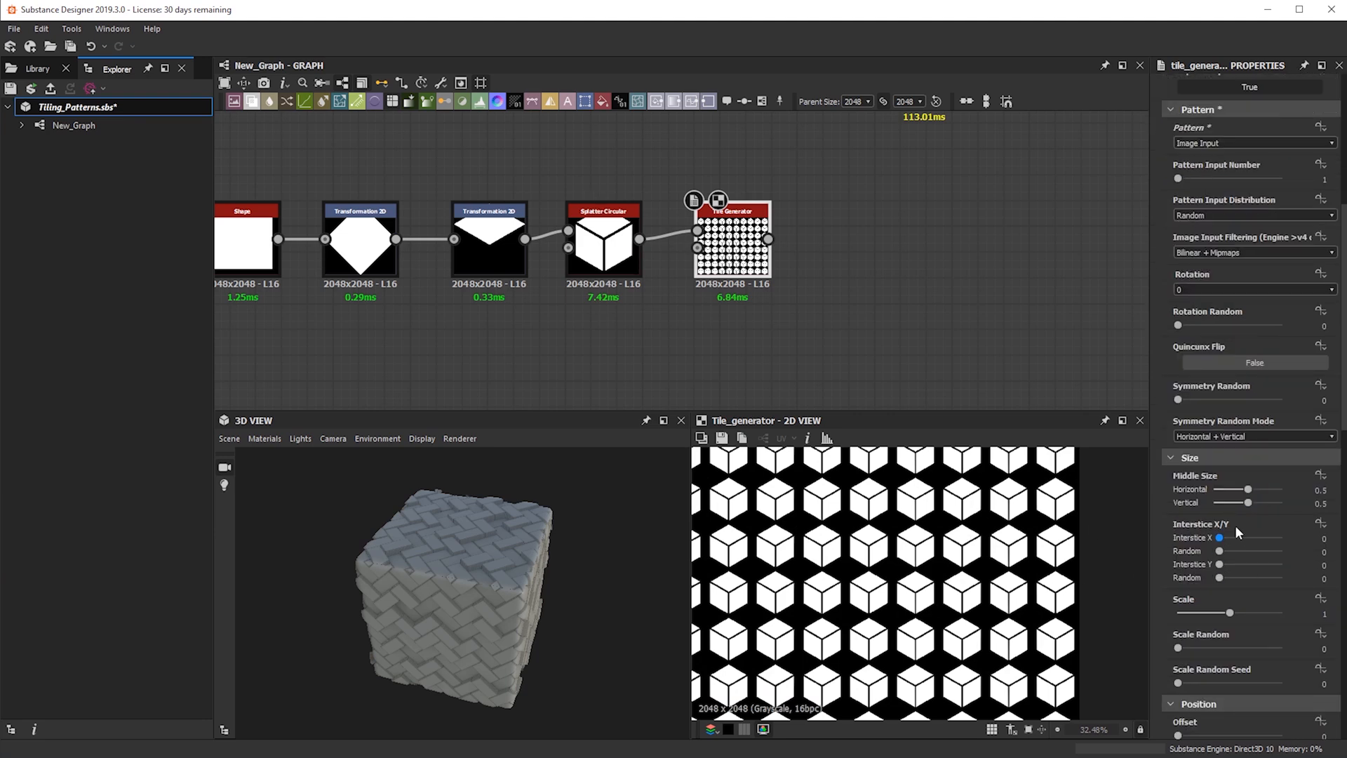
pyautogui.scroll(-4, 1235, 523)
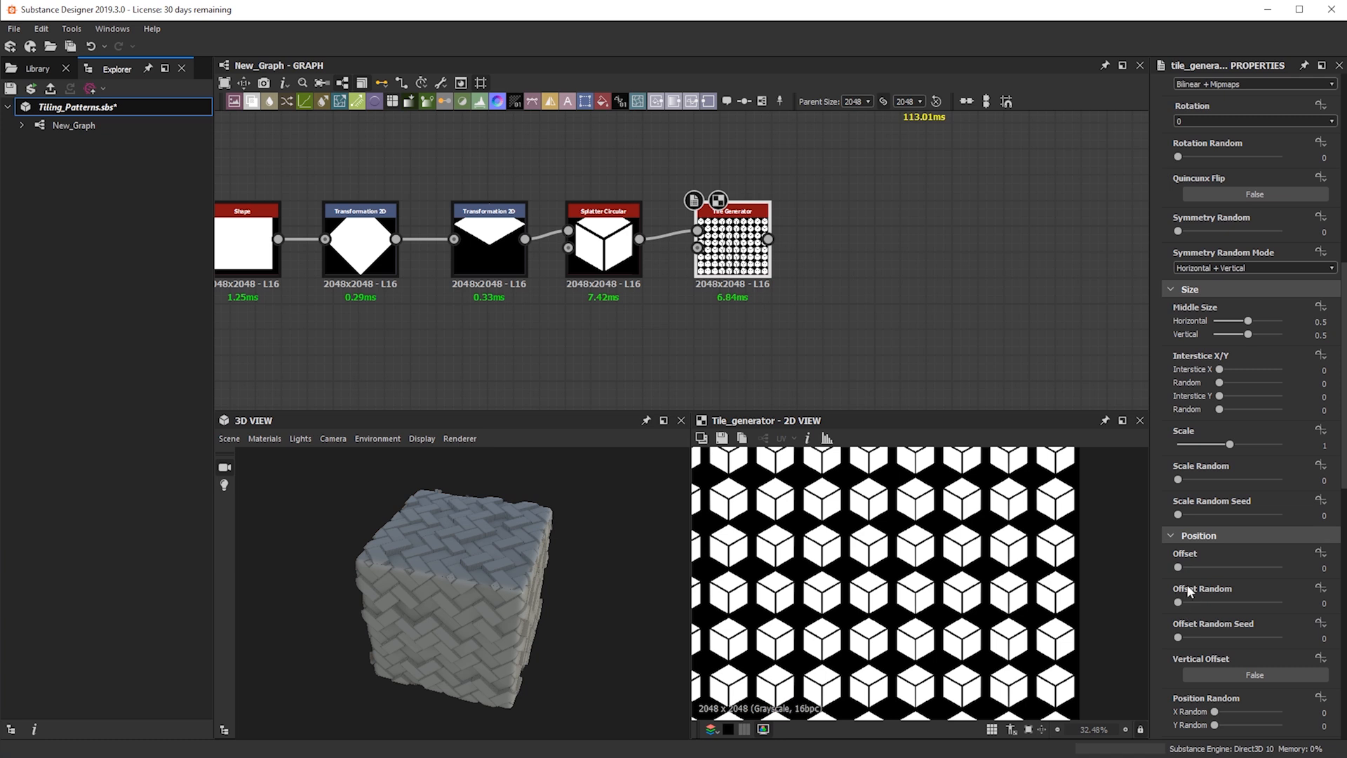
pyautogui.scroll(-2, 1189, 591)
pyautogui.moveTo(1222, 627); pyautogui.dragTo(1231, 627)
pyautogui.hotkey('ctrl', 'z')
# - Try staggering the cube rows with the Tile Generator's Offset Random at 0.3 and 0.5
pyautogui.moveTo(1178, 518); pyautogui.dragTo(1208, 517)
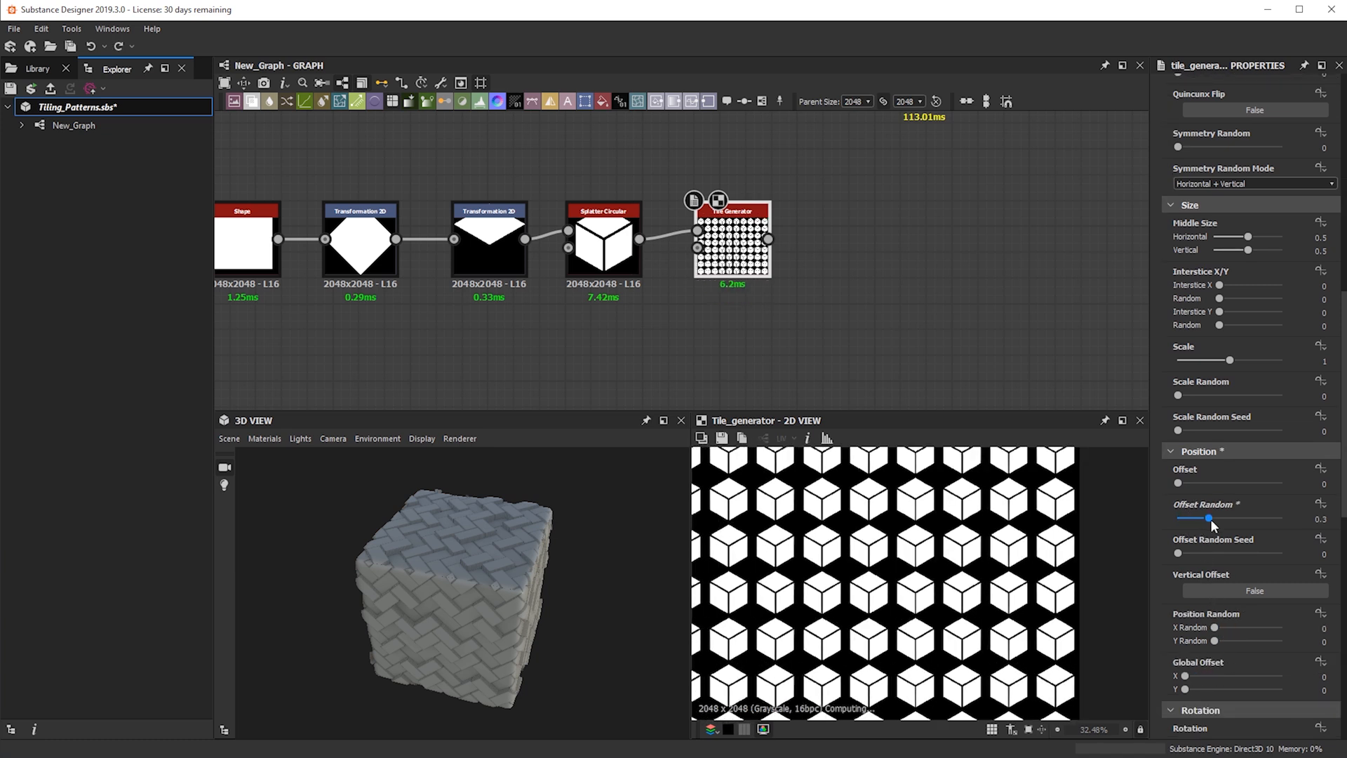
pyautogui.hotkey('ctrl', 'z')
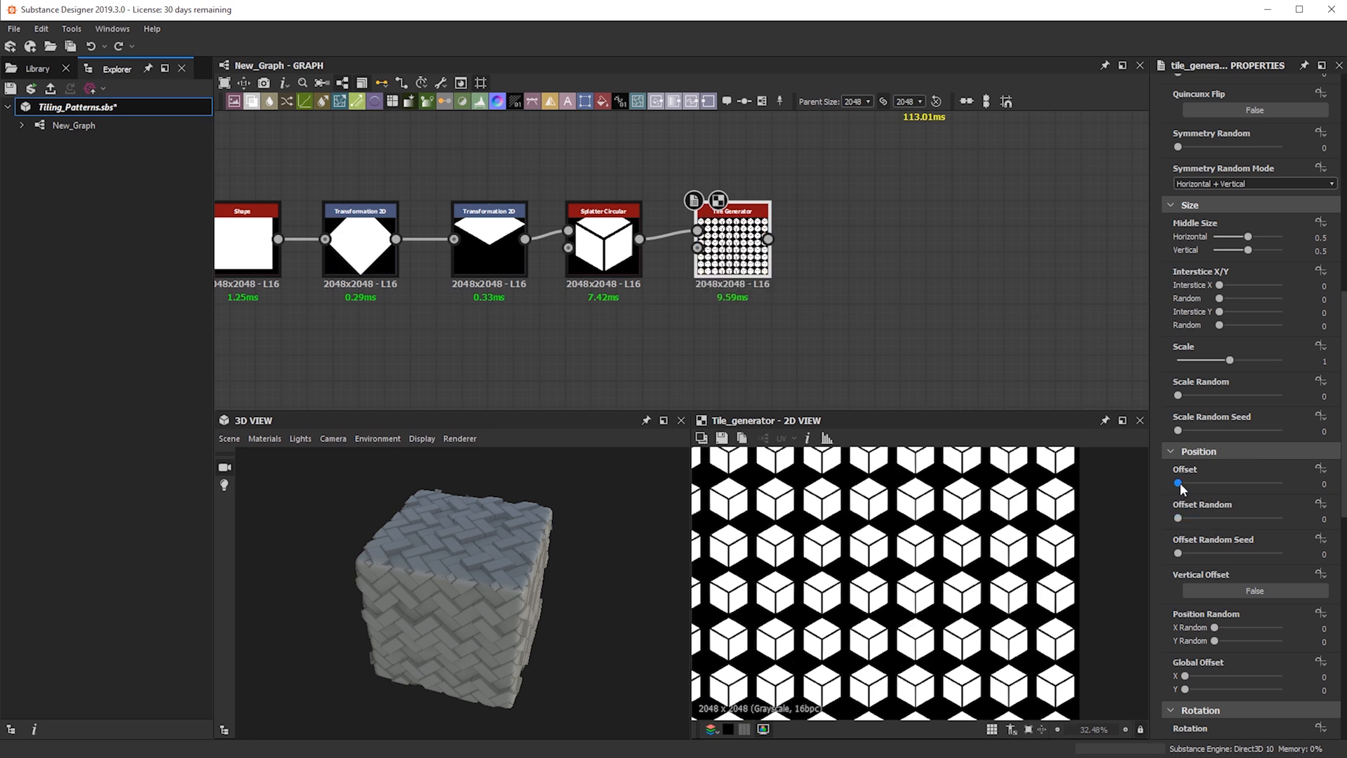
pyautogui.doubleClick(1312, 518)
pyautogui.press('Return')
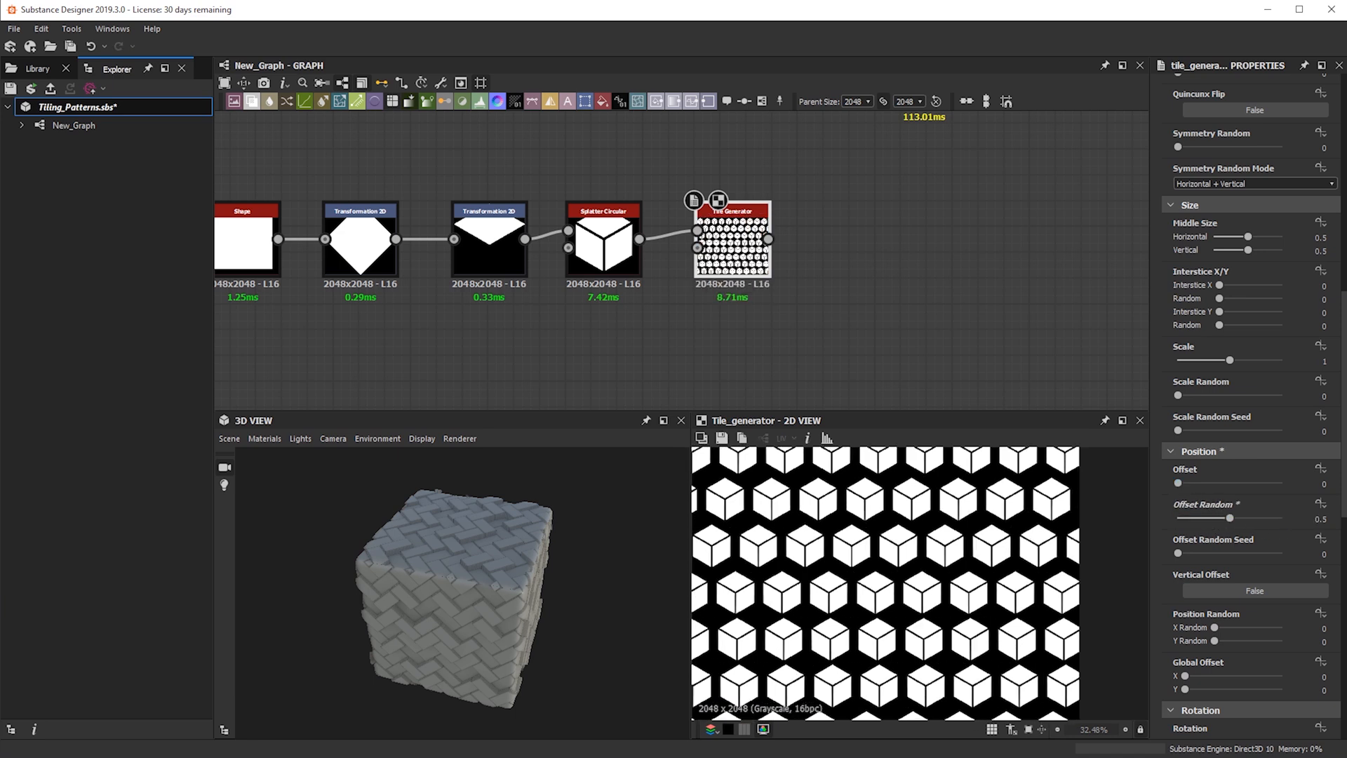
pyautogui.hotkey('ctrl', 'z')
# - Set the Tile Generator's Offset to 0.5 to stagger alternate rows of cubes by half a tile
pyautogui.doubleClick(1311, 483)
pyautogui.write('.5')
pyautogui.press('Return')
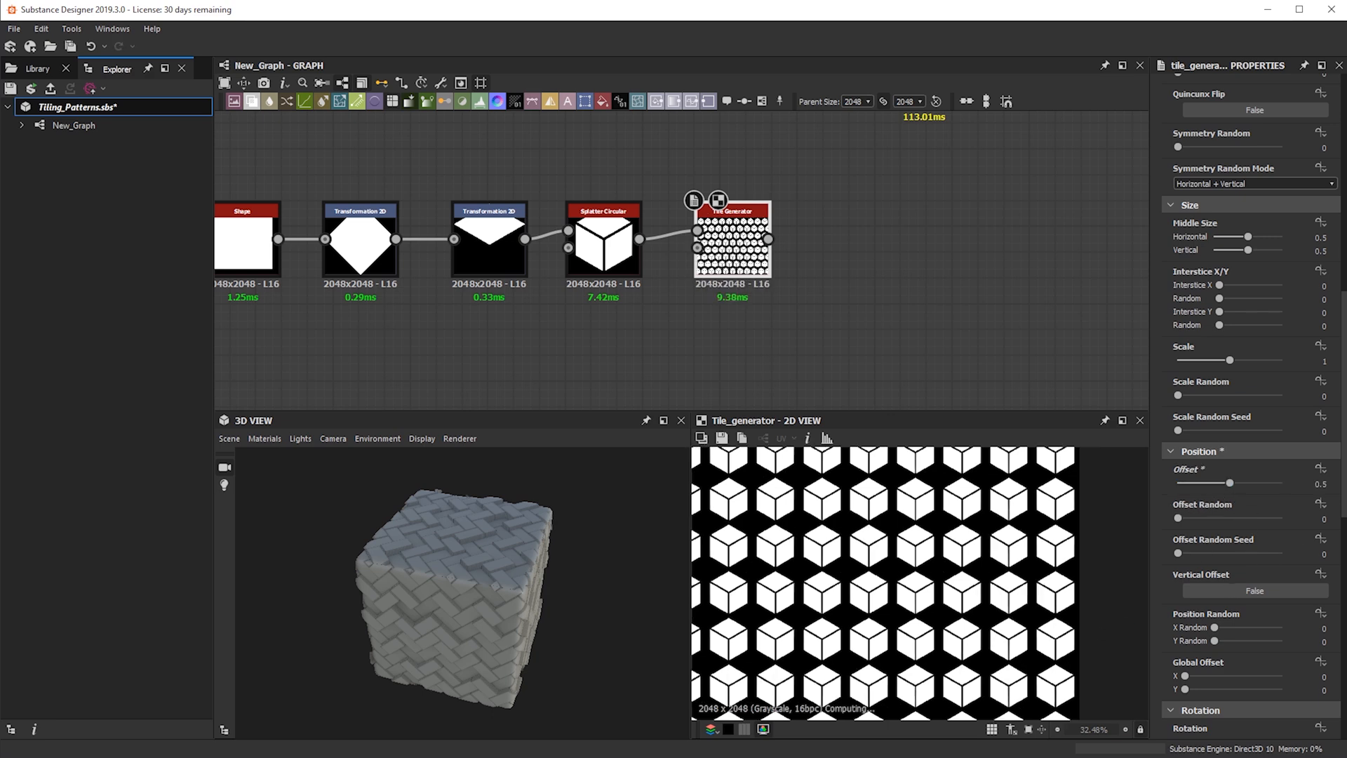
# - Raise the Tile Generator's Scale to about 1.33
pyautogui.scroll(-3, 1237, 540)
pyautogui.scroll(4, 1207, 452)
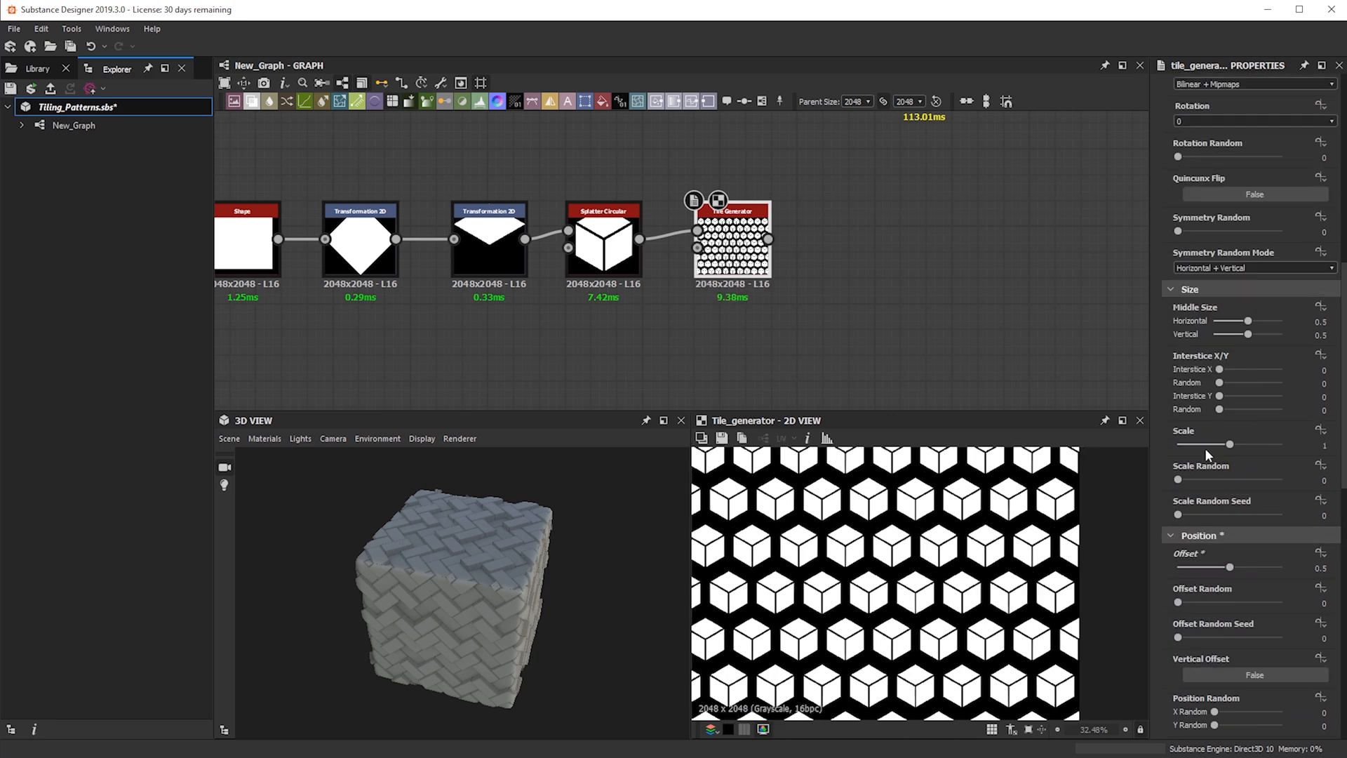
pyautogui.scroll(3, 1223, 584)
pyautogui.moveTo(1229, 570); pyautogui.dragTo(1246, 574)
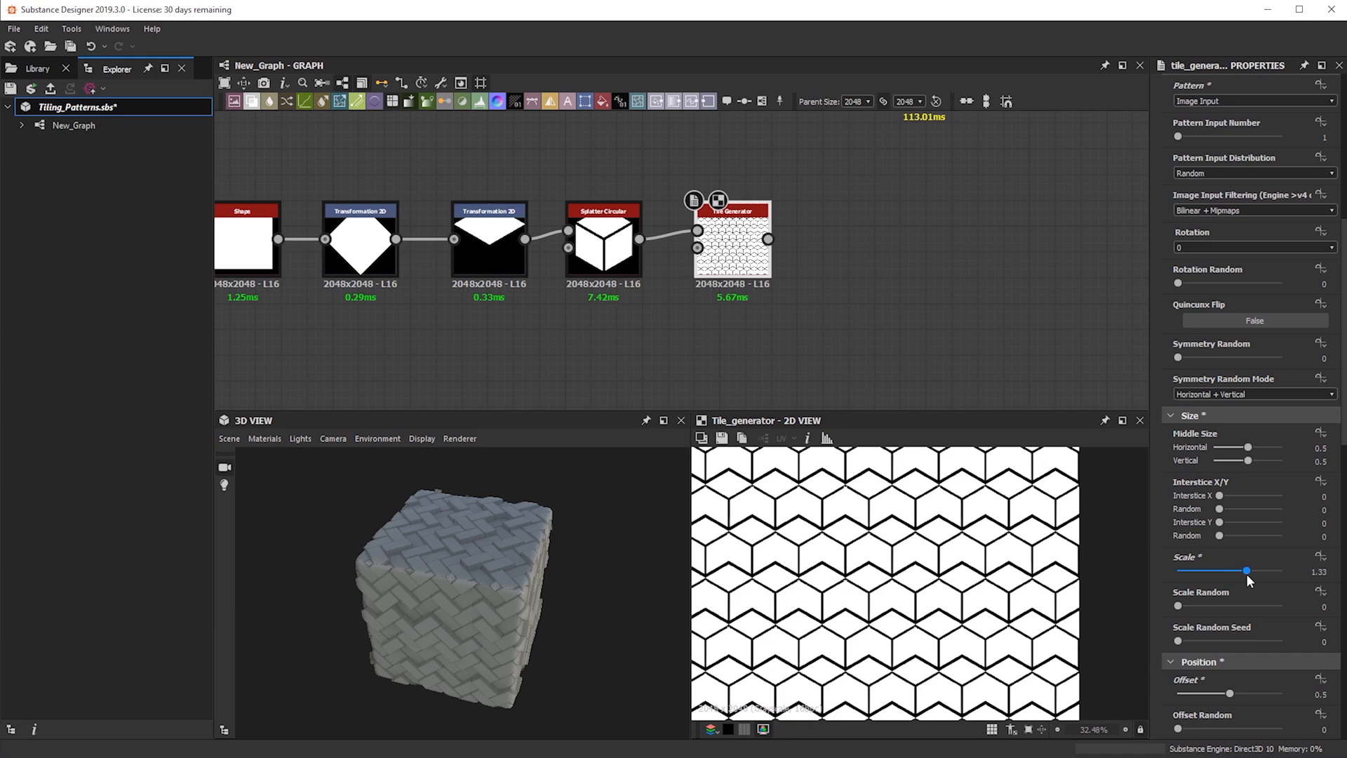
# - Set the Tile Generator's Interstice X to 0.11 and Interstice Y to about -0.07 so the cubes interlock with even gaps
pyautogui.moveTo(1249, 450)
pyautogui.mouseDown()
pyautogui.moveTo(1222, 449)
pyautogui.moveTo(1248, 449)
pyautogui.mouseUp()
pyautogui.moveTo(1228, 495); pyautogui.dragTo(1216, 531)
pyautogui.doubleClick(1319, 523)
pyautogui.write('-1')
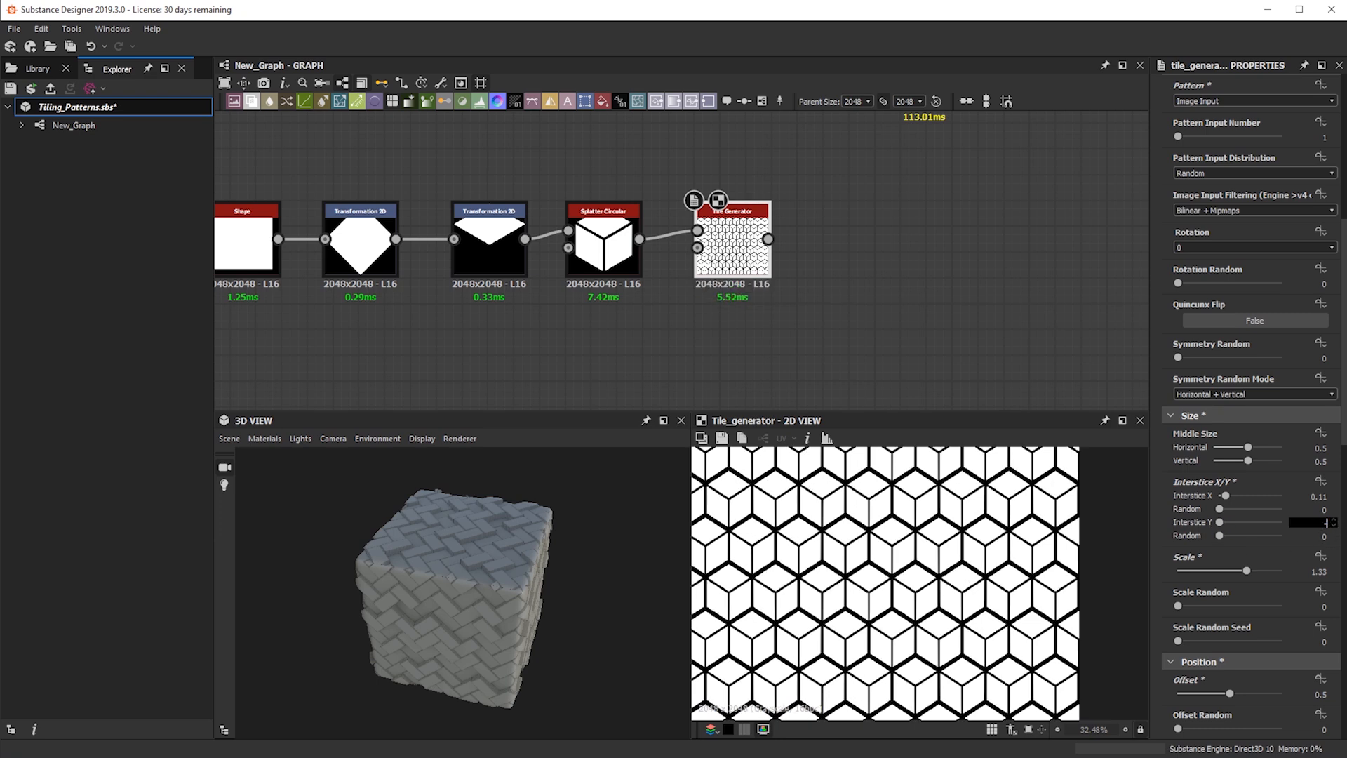
pyautogui.press('Return')
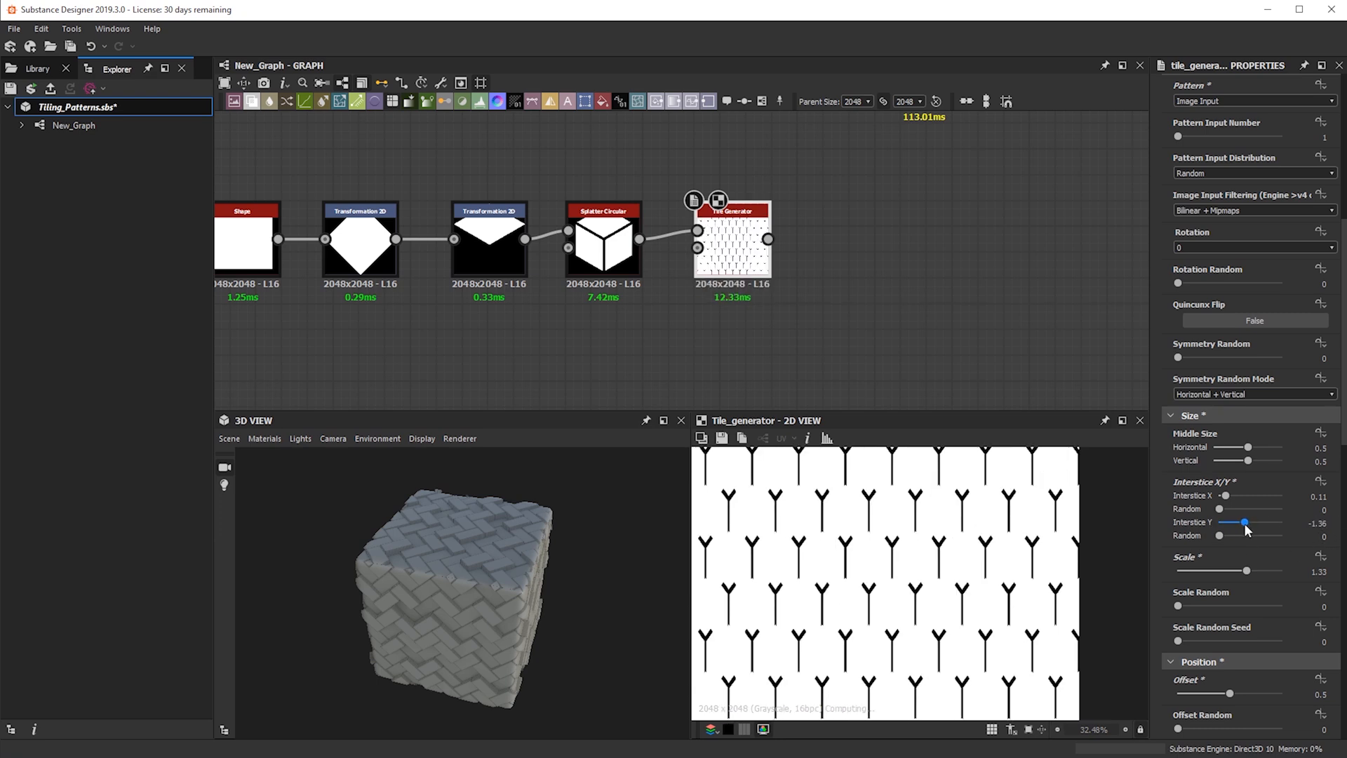
pyautogui.moveTo(1248, 524); pyautogui.dragTo(1263, 524)
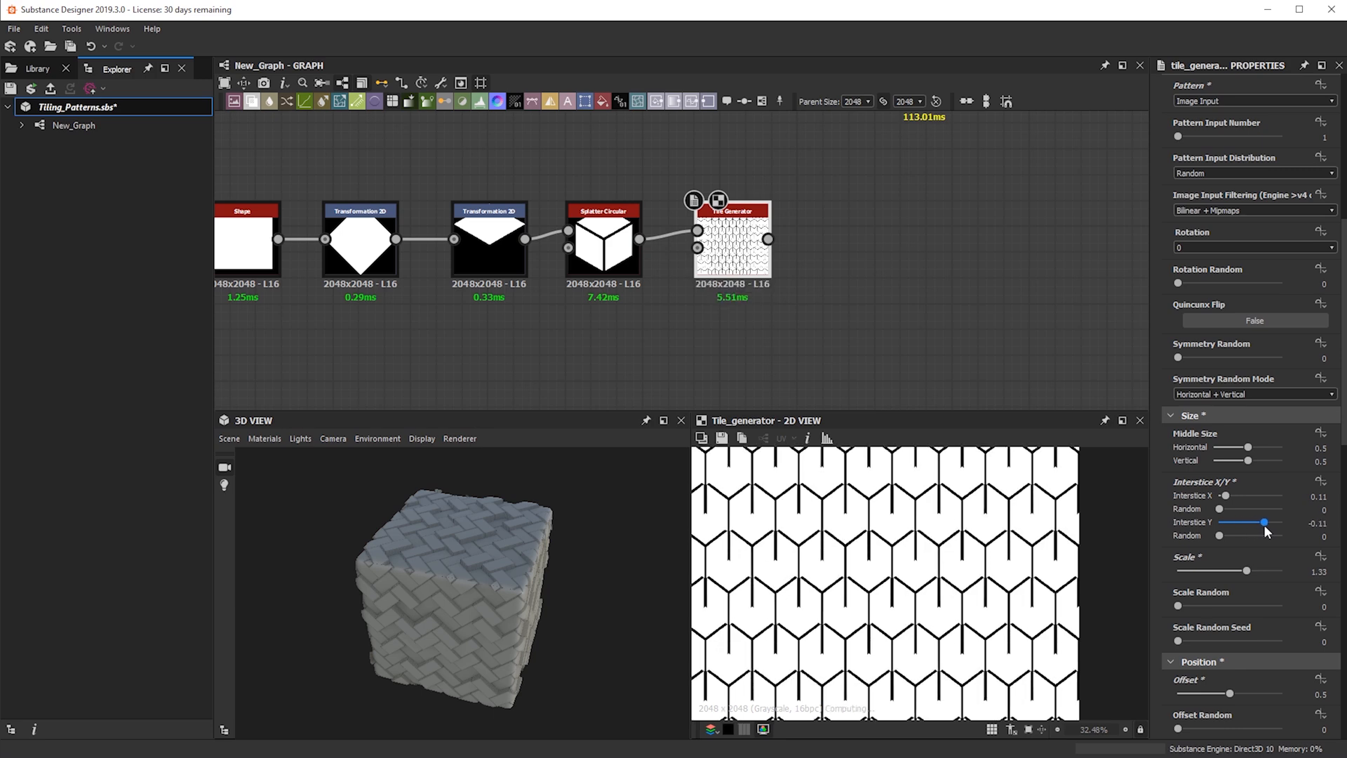
pyautogui.scroll(-5, 947, 581)
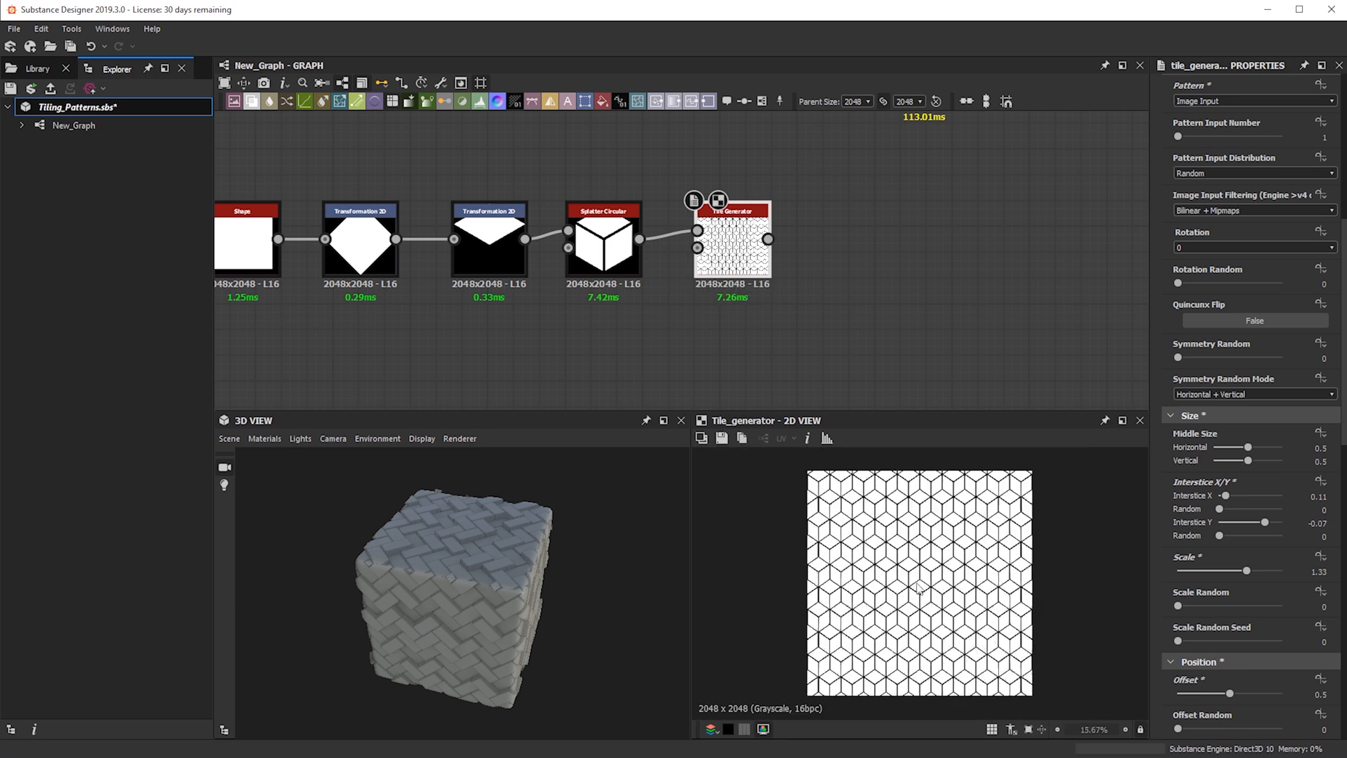
# - Transfer the material output connections from the herringbone Tile Sampler to the cube pattern's Tile Generator
pyautogui.scroll(7, 913, 582)
pyautogui.doubleClick(744, 241)
pyautogui.scroll(-3, 839, 241)
pyautogui.moveTo(836, 246); pyautogui.dragTo(822, 319, button='middle')
pyautogui.scroll(-2, 807, 307)
pyautogui.keyDown('shift'); pyautogui.moveTo(873, 213); pyautogui.dragTo(794, 315); pyautogui.keyUp('shift')
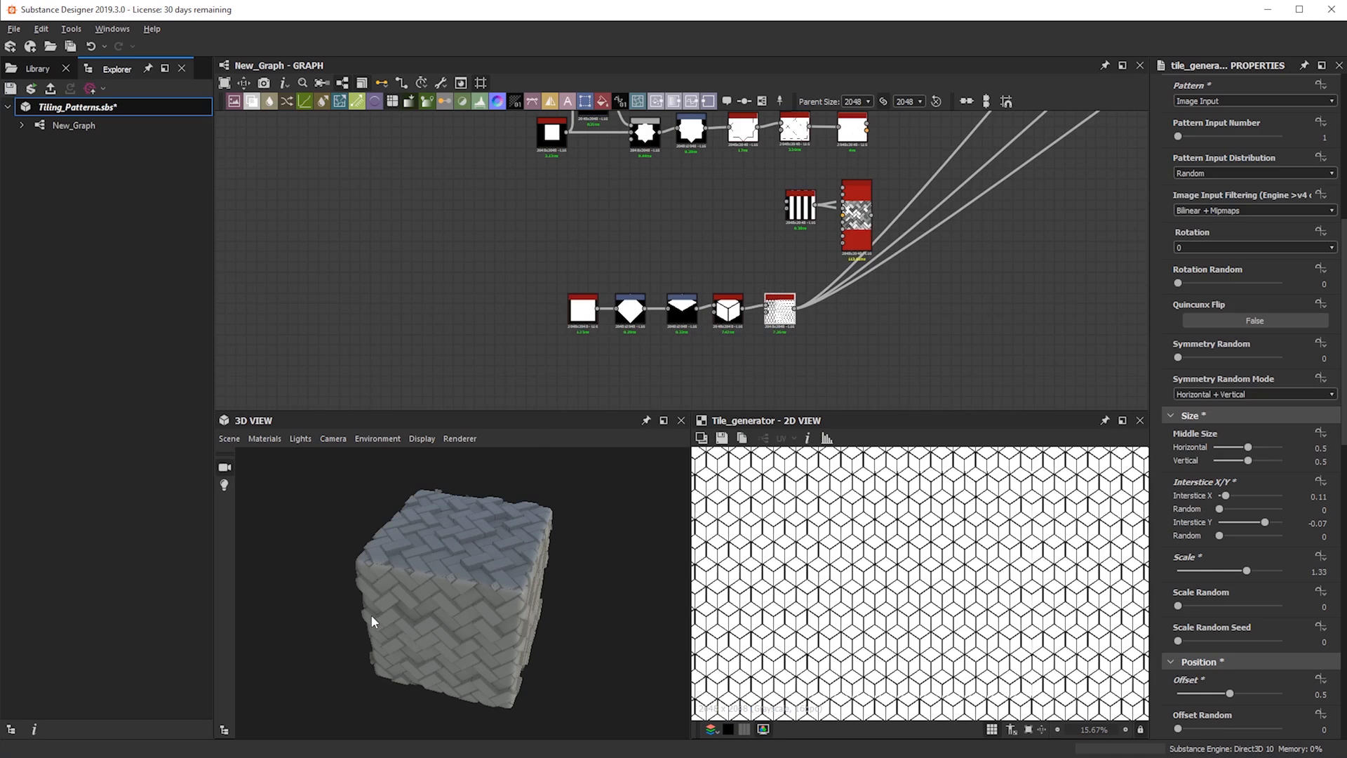
# - Examine the interlocking cube pattern on the 3D cube from several angles and distances
pyautogui.moveTo(487, 643); pyautogui.dragTo(472, 608)
pyautogui.scroll(5, 502, 589)
pyautogui.moveTo(373, 590); pyautogui.dragTo(506, 562)
pyautogui.scroll(-5, 530, 581)
pyautogui.scroll(5, 446, 617)
pyautogui.scroll(-5, 684, 526)
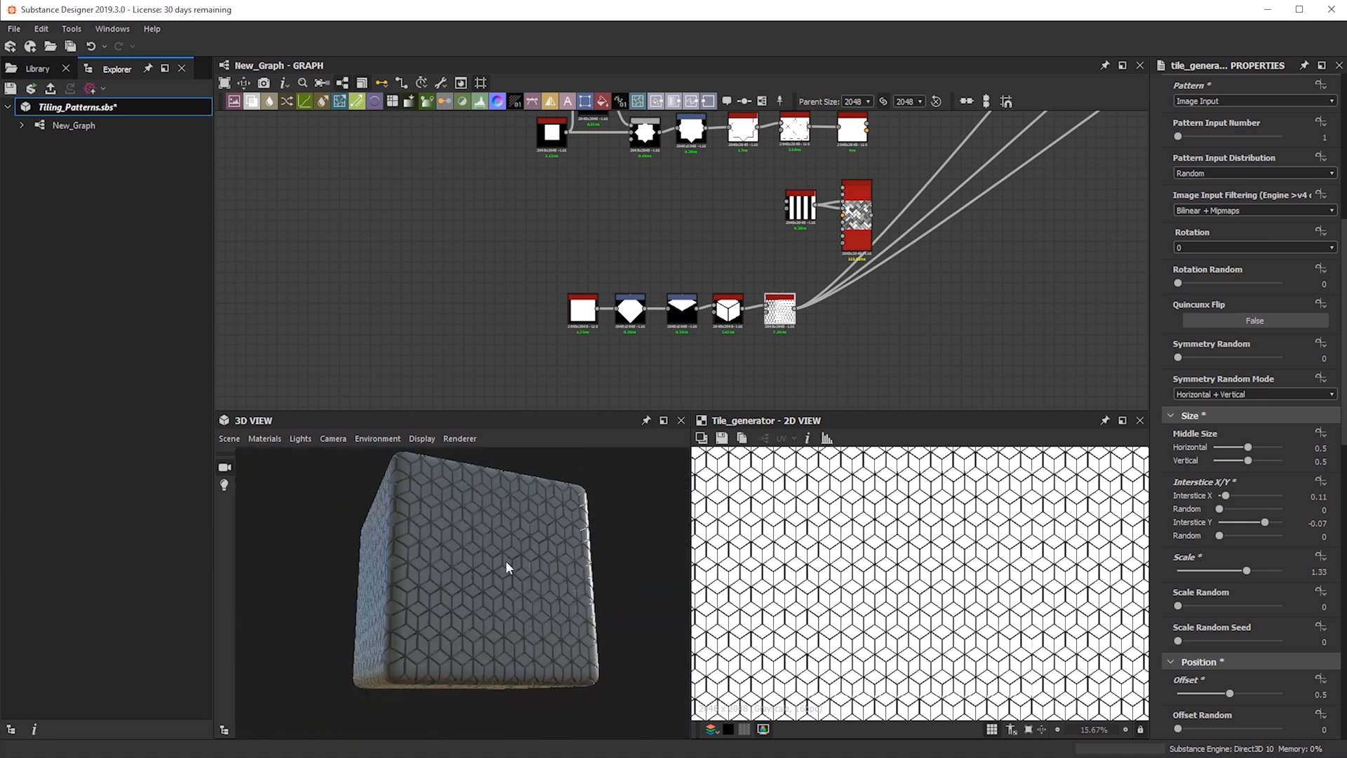
pyautogui.scroll(5, 508, 565)
pyautogui.moveTo(427, 592); pyautogui.dragTo(409, 634)
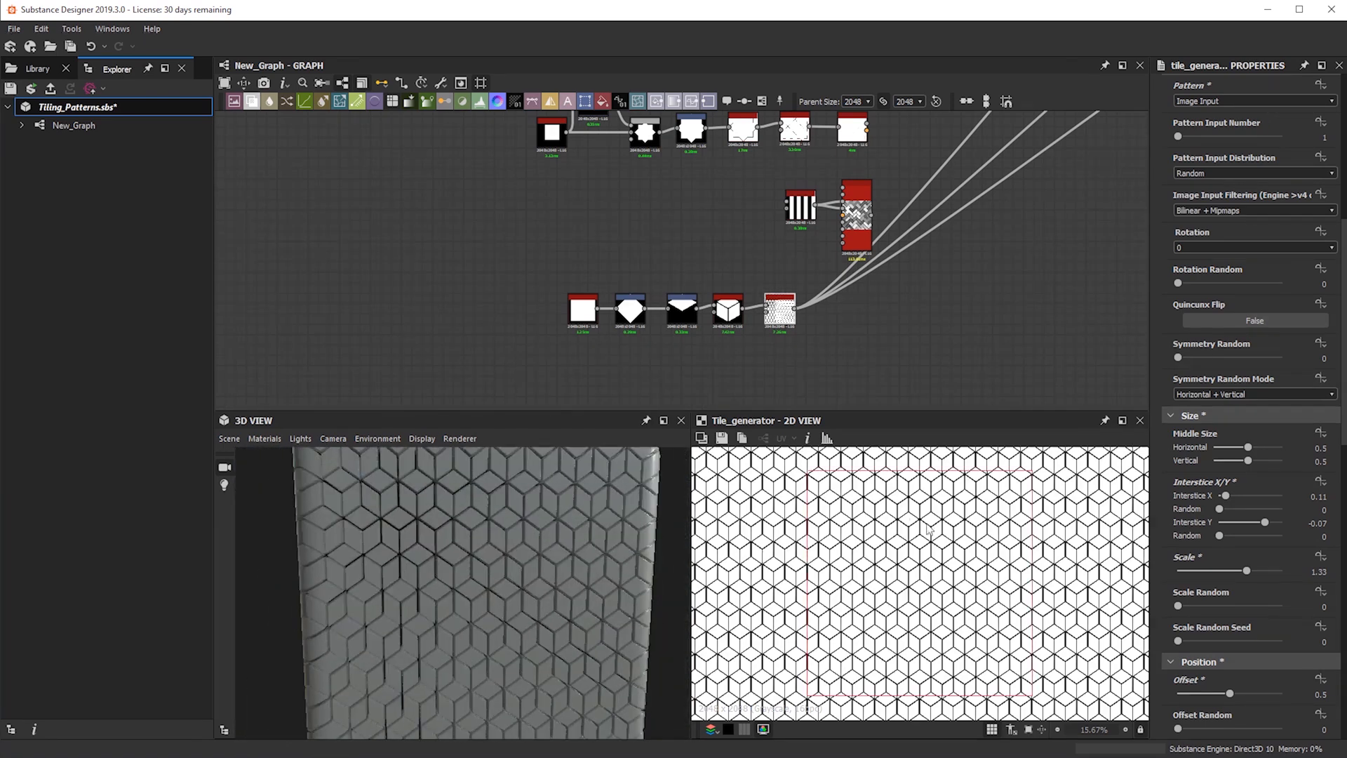
# - Shift the whole cube pattern node chain right so its Tile Generator lines up beneath the herringbone Tile Sampler
pyautogui.moveTo(821, 352); pyautogui.dragTo(561, 277)
pyautogui.moveTo(779, 309); pyautogui.dragTo(852, 308)
pyautogui.moveTo(563, 513); pyautogui.dragTo(592, 558)
pyautogui.scroll(-5, 593, 558)
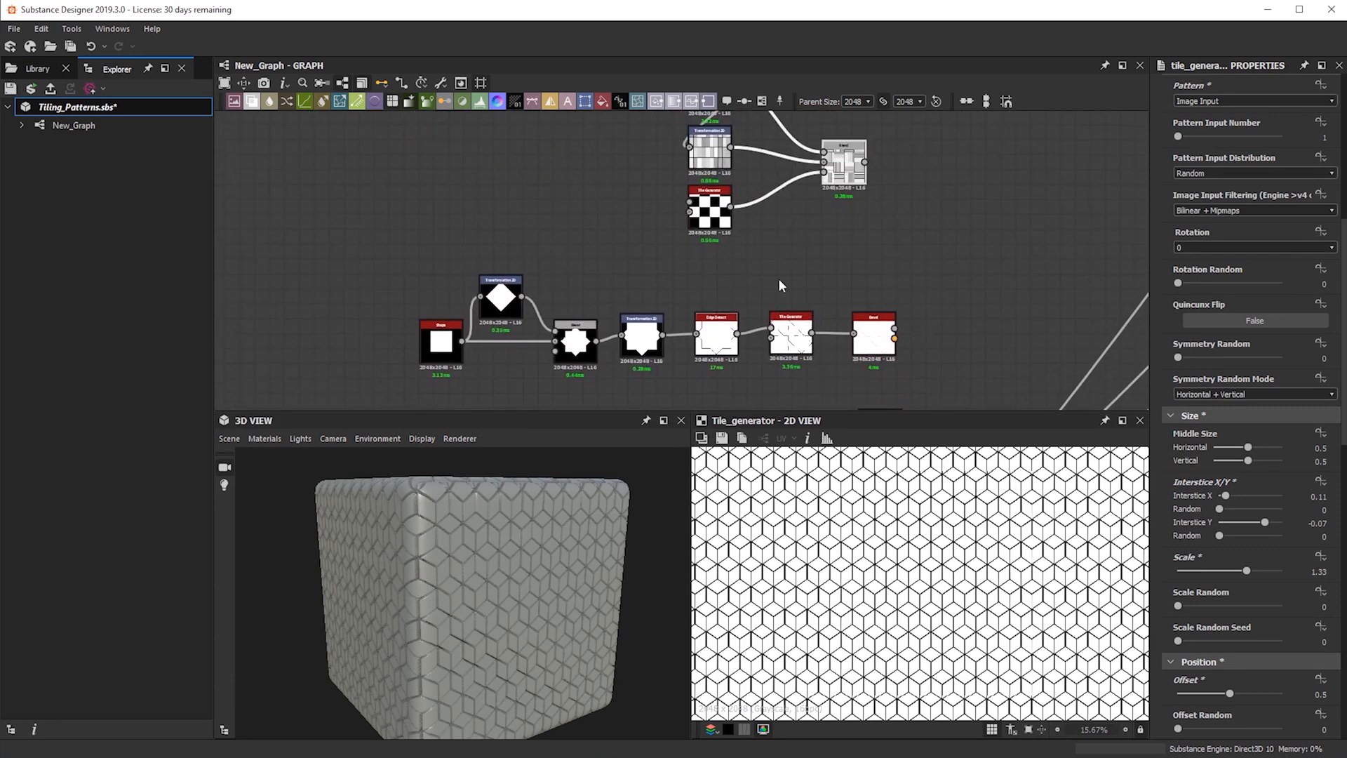
# - Review the node chains of the tiling patterns in the graph, from the star pattern down to the cube pattern
pyautogui.moveTo(787, 280); pyautogui.dragTo(599, 428, button='middle')
pyautogui.scroll(-4, 641, 295)
pyautogui.moveTo(641, 295); pyautogui.dragTo(738, 163, button='middle')
pyautogui.scroll(1, 667, 264)
pyautogui.moveTo(742, 268); pyautogui.dragTo(753, 415, button='middle')
pyautogui.scroll(2, 731, 350)
pyautogui.scroll(2, 733, 353)
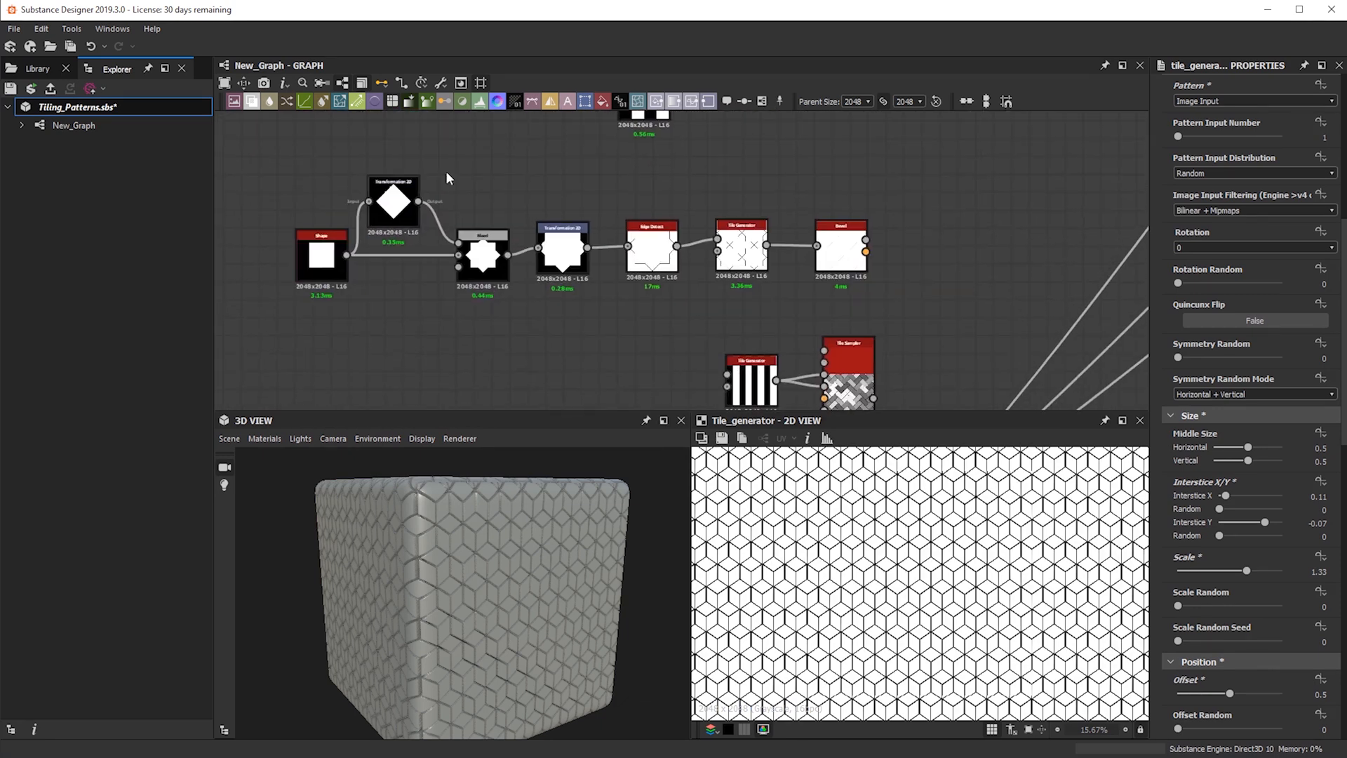
pyautogui.scroll(-3, 845, 315)
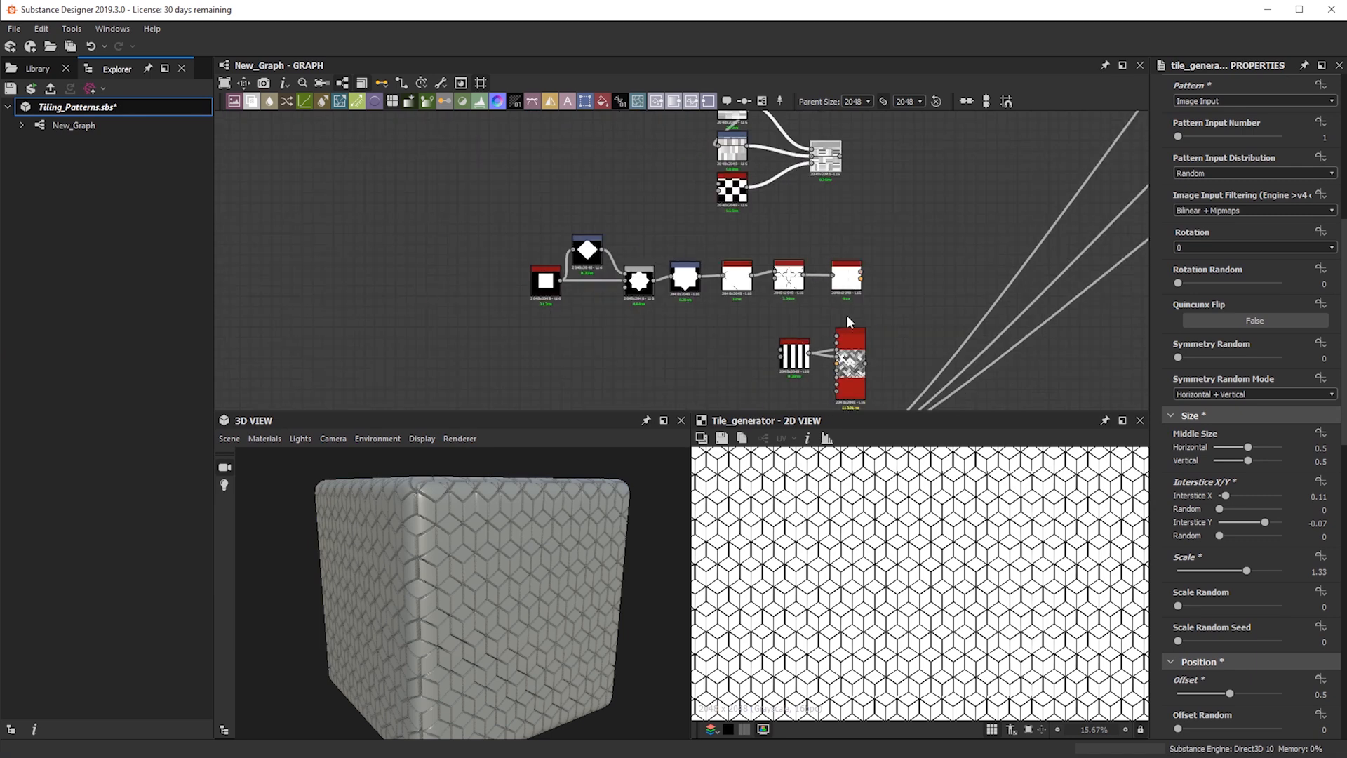
pyautogui.moveTo(758, 298); pyautogui.dragTo(605, 142, button='middle')
pyautogui.scroll(3, 607, 146)
pyautogui.scroll(-3, 854, 256)
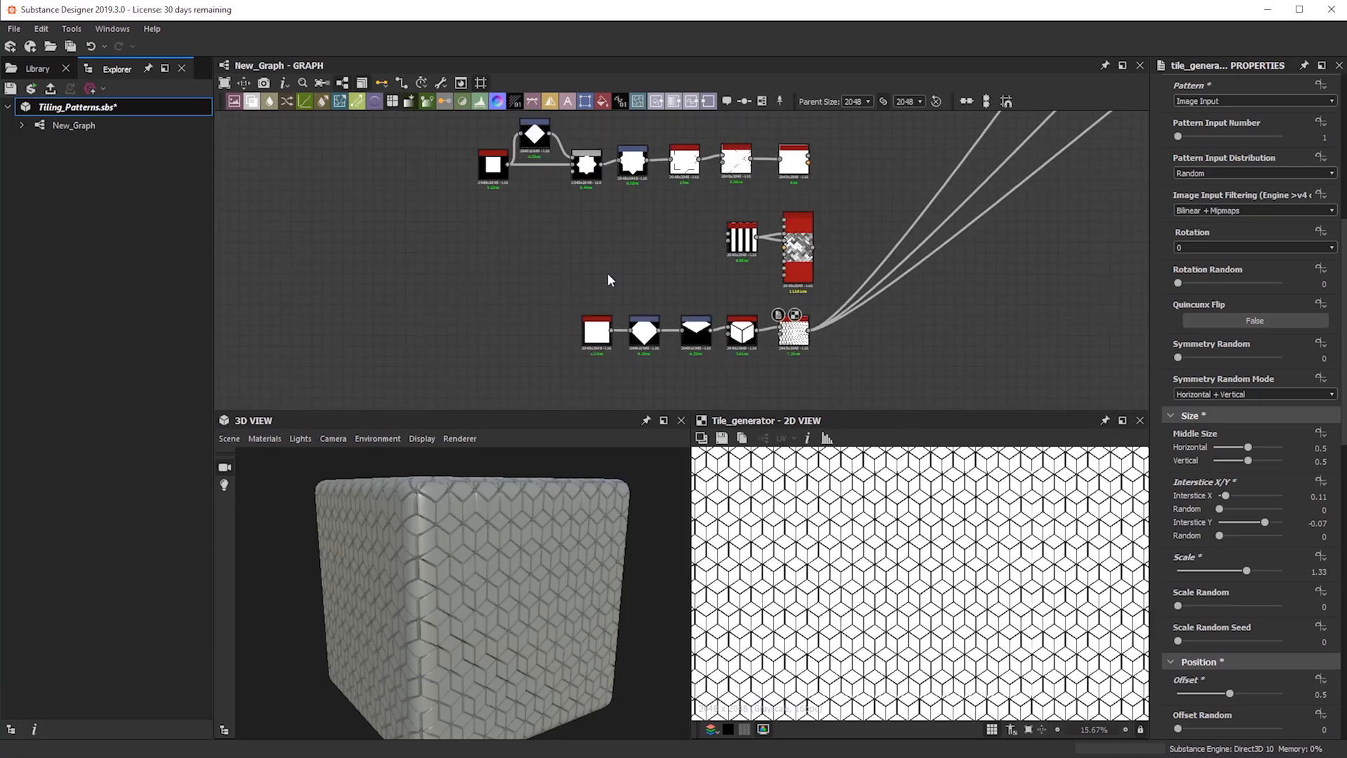
pyautogui.scroll(5, 838, 331)
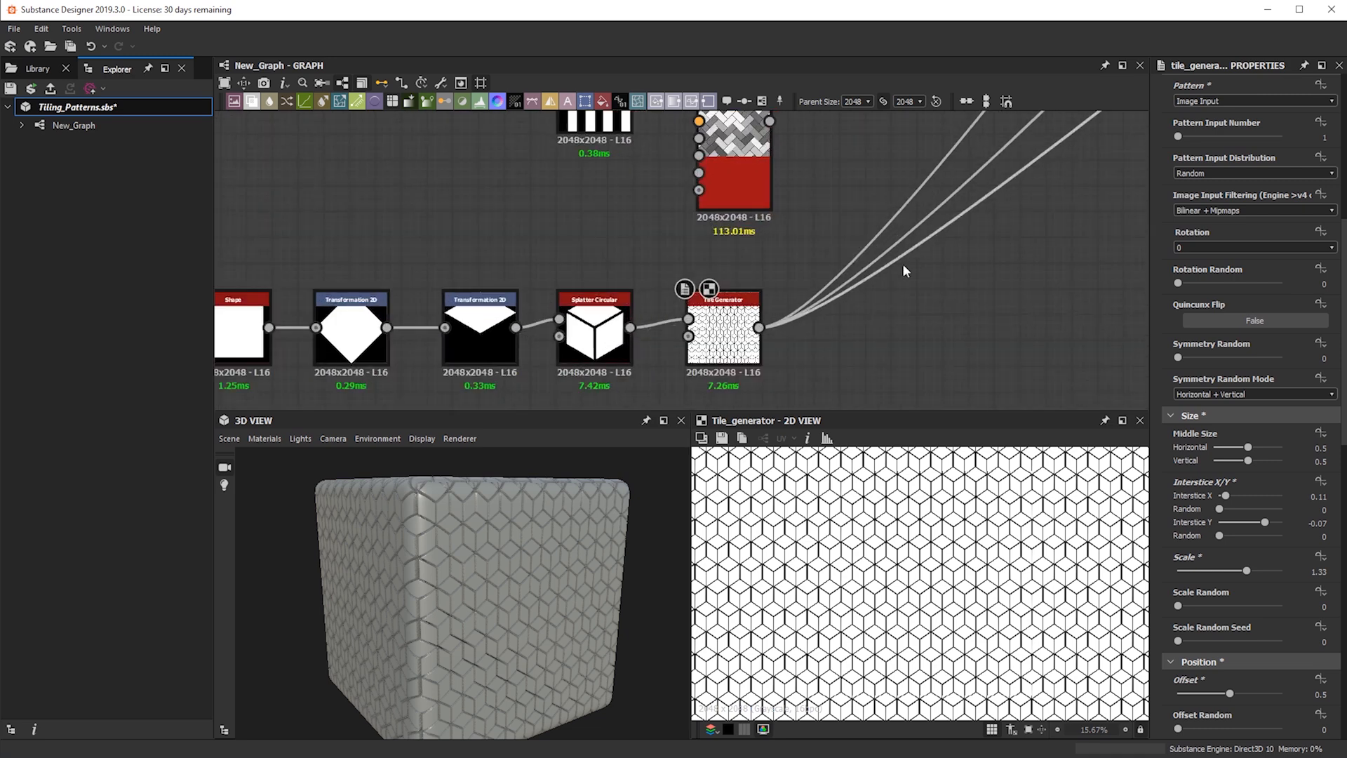
pyautogui.scroll(-3, 487, 308)
pyautogui.moveTo(518, 289); pyautogui.dragTo(684, 213, button='middle')
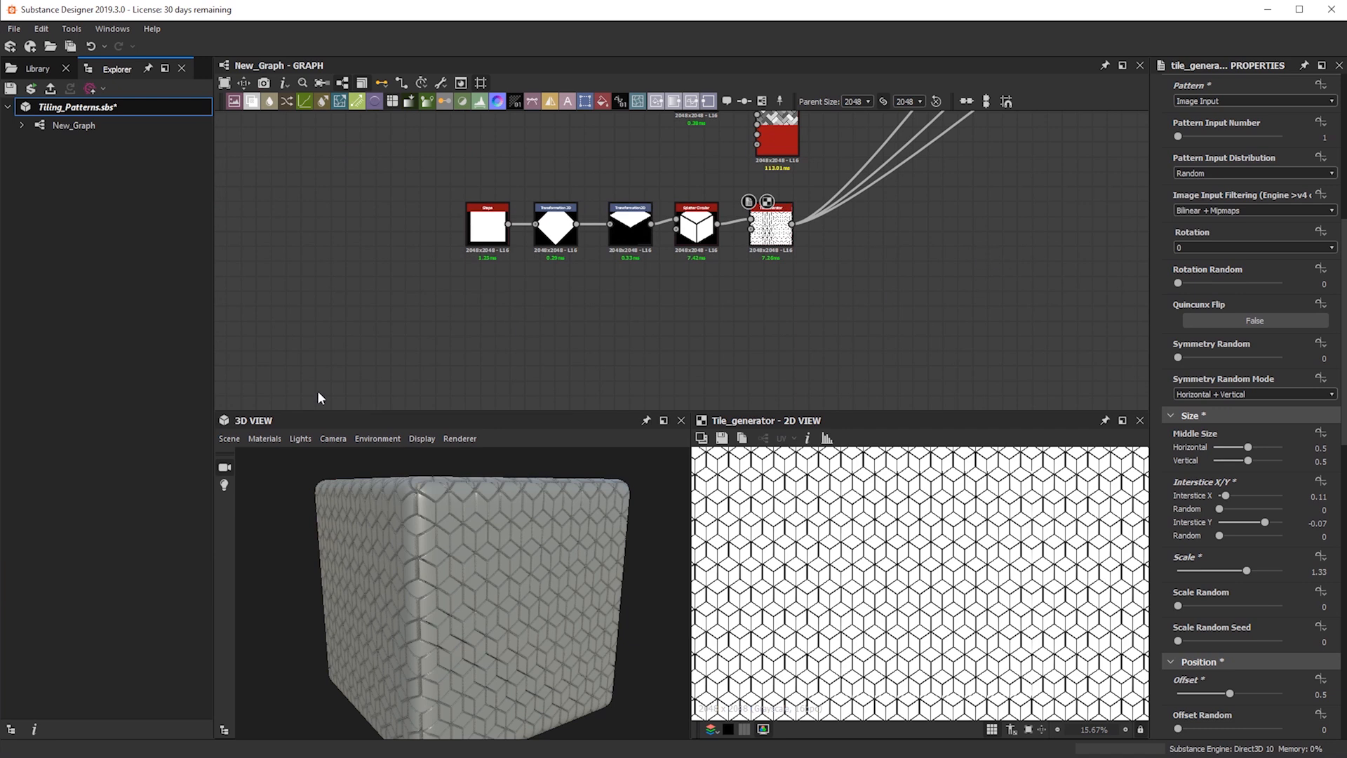